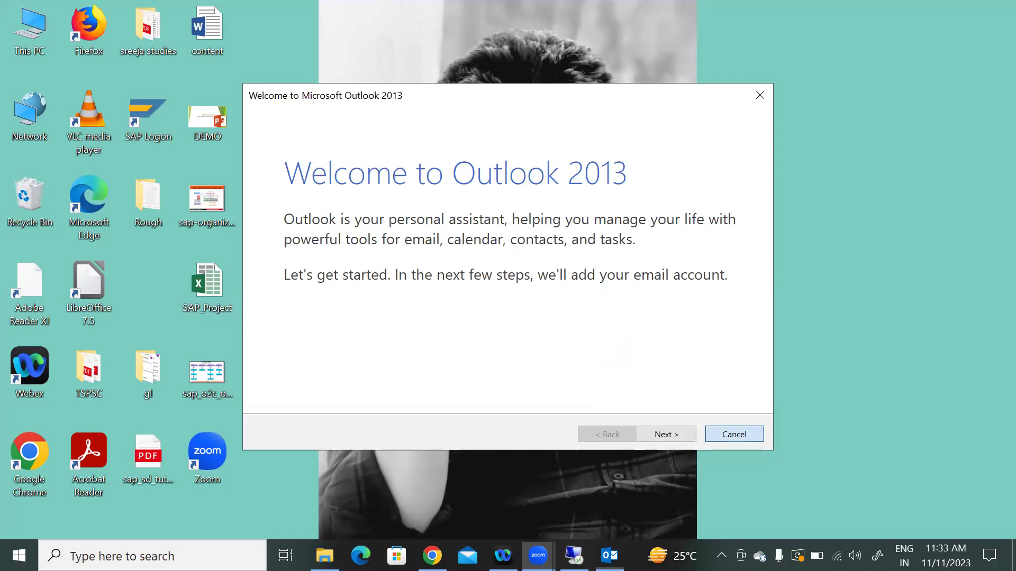
Switch to the remote desktop session and bring up the SAP Change View "Control": Overview window.
mouse_move(574, 555)
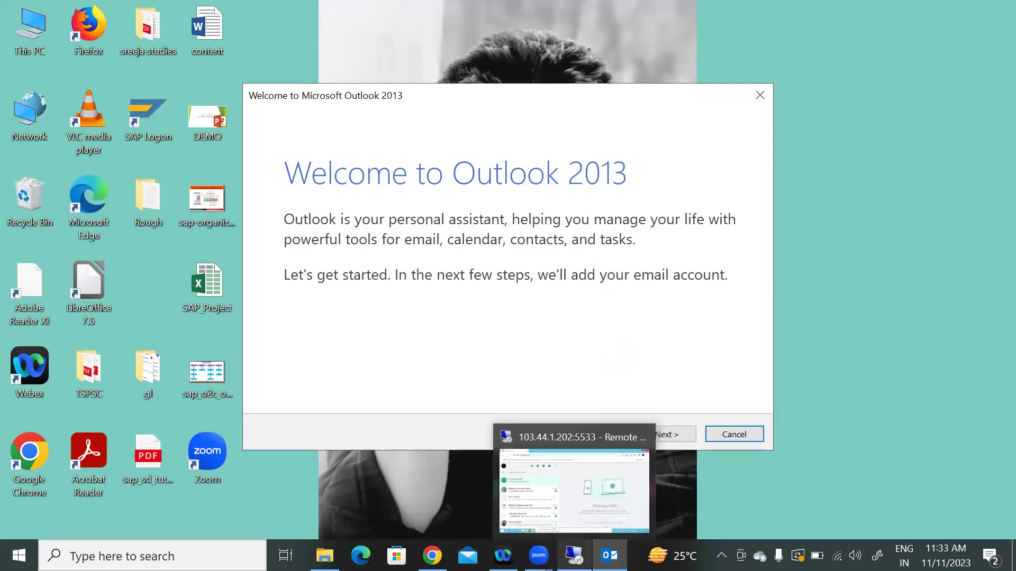
left_click(576, 514)
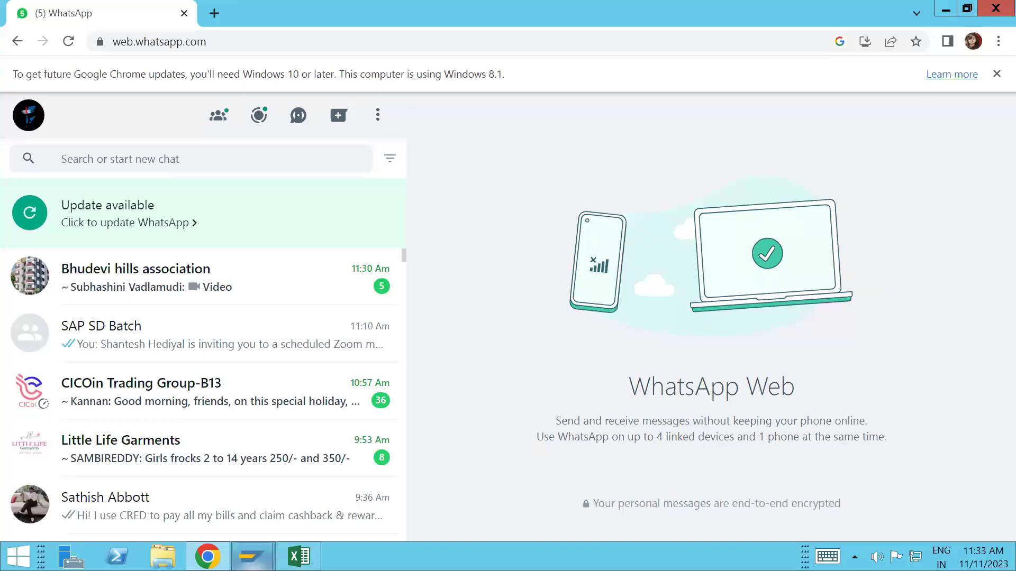
mouse_move(252, 556)
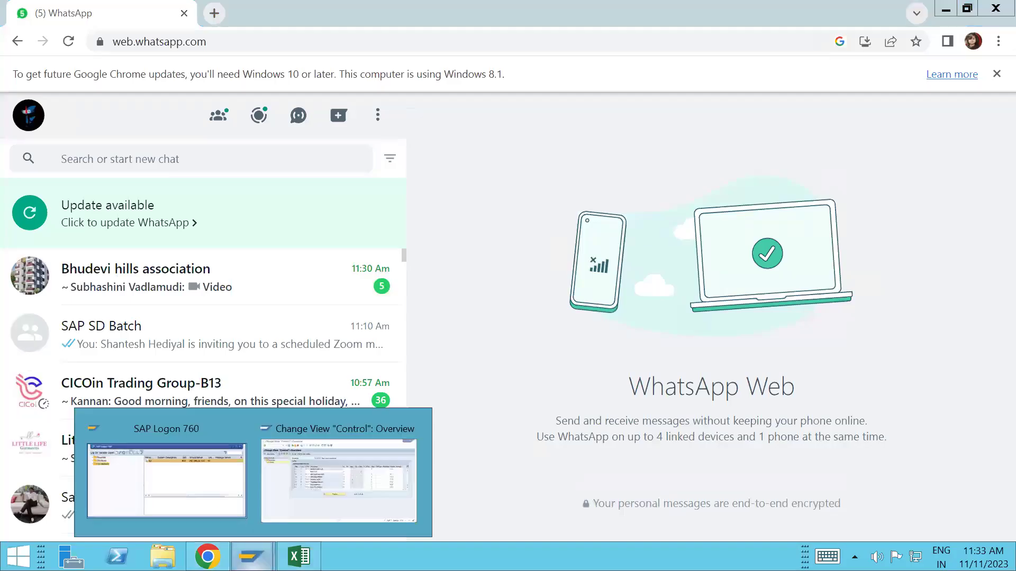
left_click(339, 479)
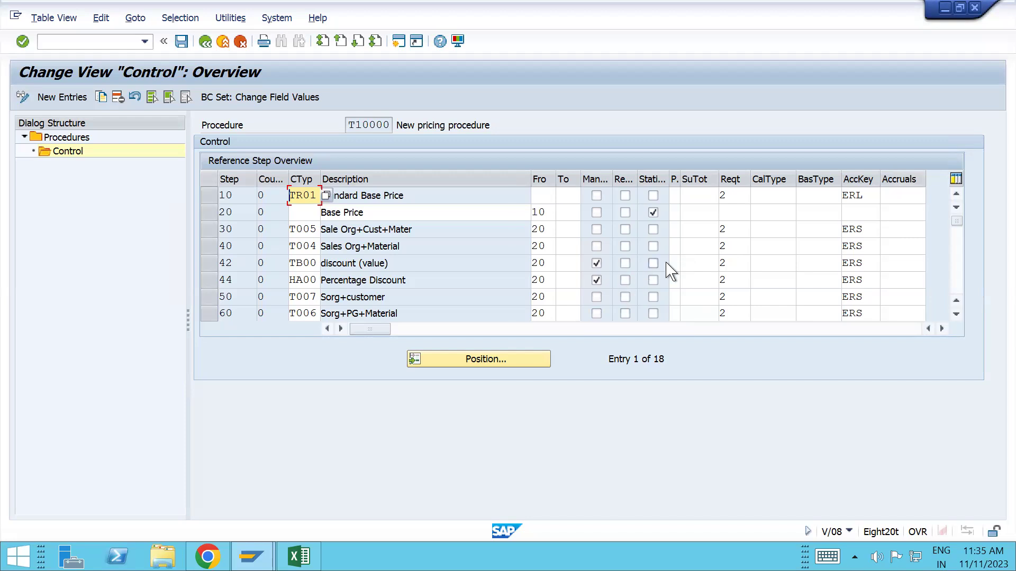
Examine the step numbers in the first rows of pricing procedure T10000's control overview.
left_click(235, 200)
key("Down")
key("Down")
key("Down")
key("Down")
key("Down")
key("Down")
key("Up")
key("Up")
key("Up")
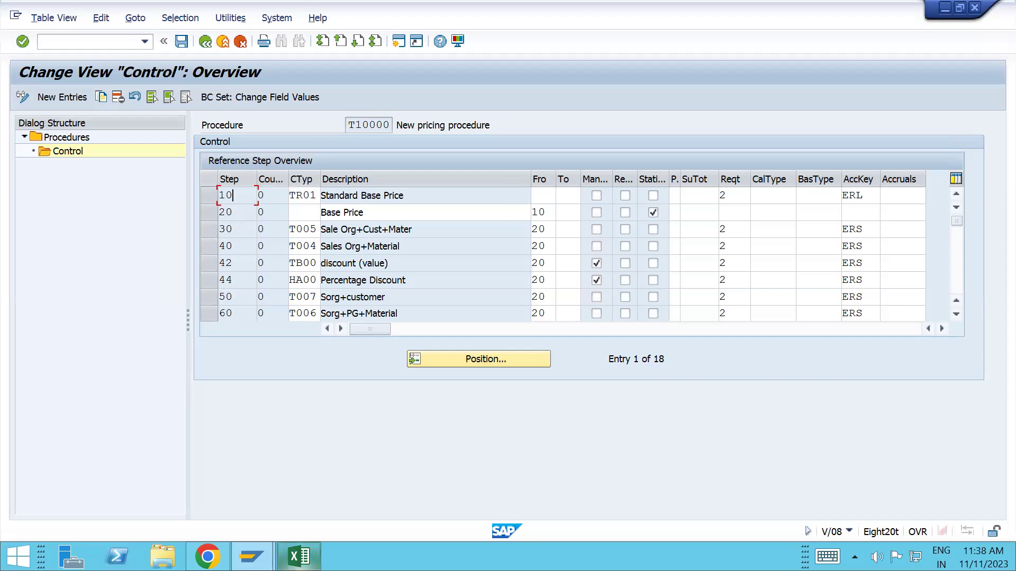
Switch to the SAP Demo workbook in Excel and enter the heading "Step" in U6 with 10 below it.
left_click(299, 556)
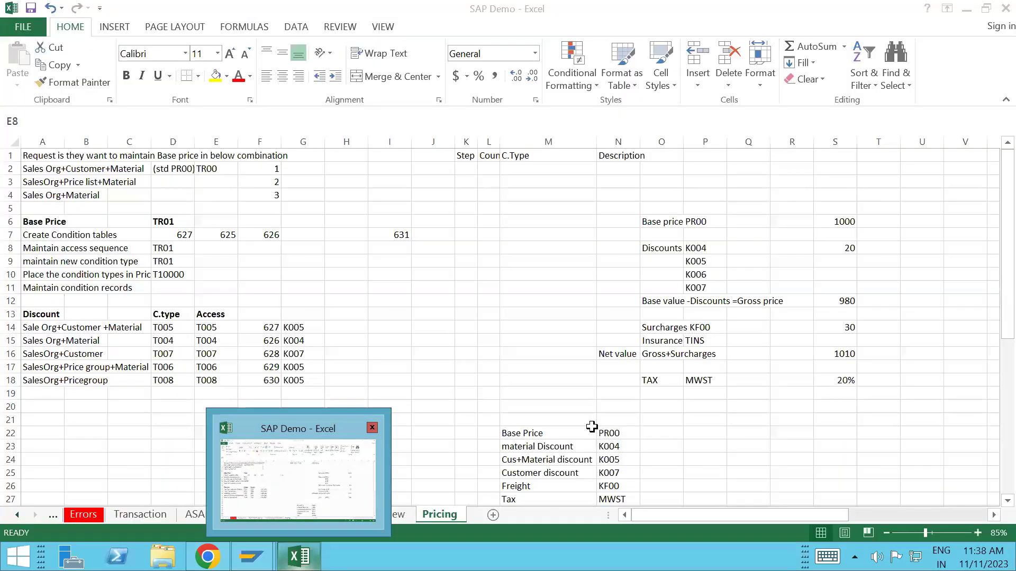
left_click(950, 213)
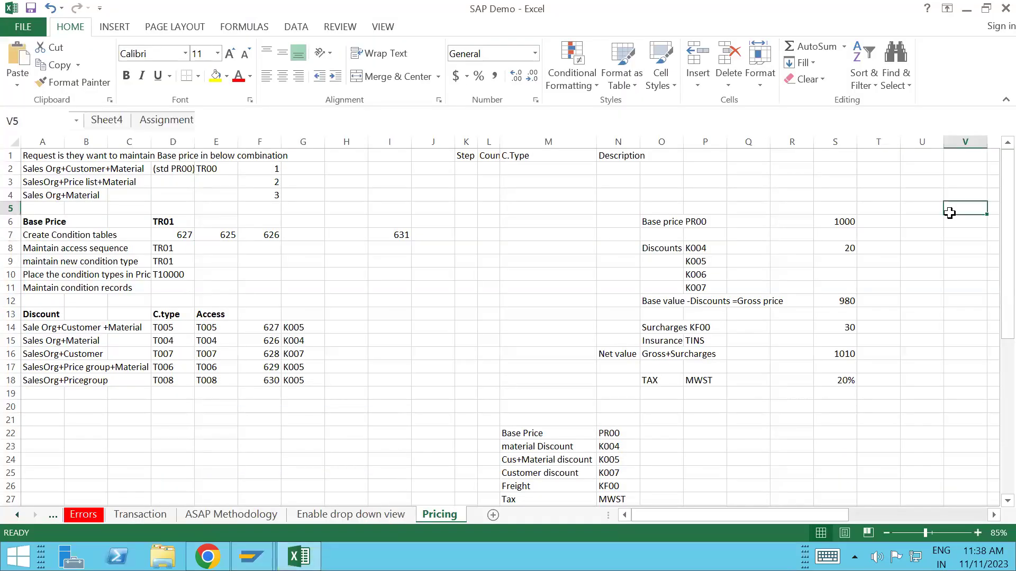
left_click(913, 223)
left_click_drag(998, 249, 999, 201)
type("St")
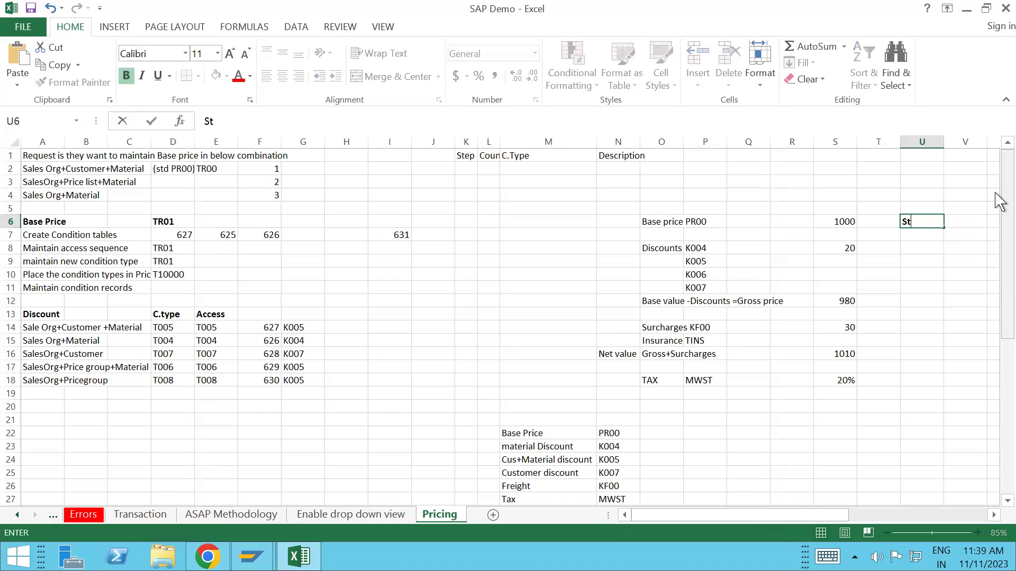
type("ep")
key("Return")
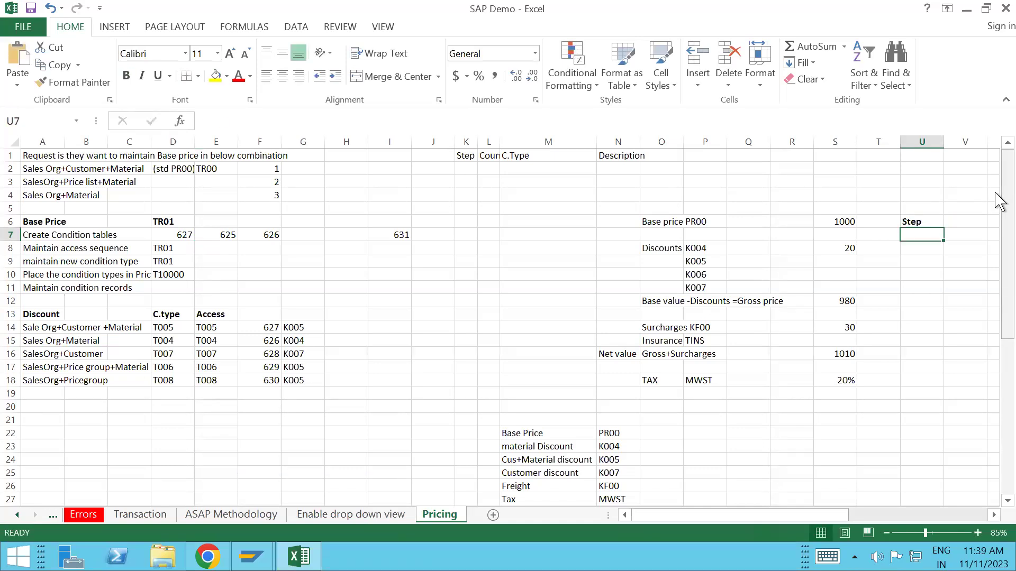
type("10")
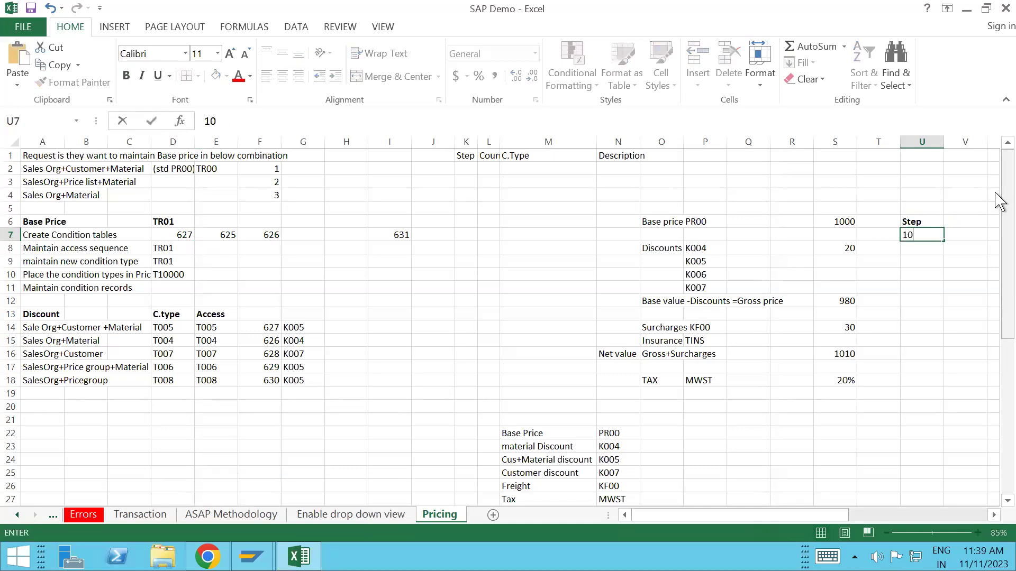
Add the bold heading "counter" in V6, beside the Step heading.
left_click(961, 224)
key("ctrl+b")
type("coun")
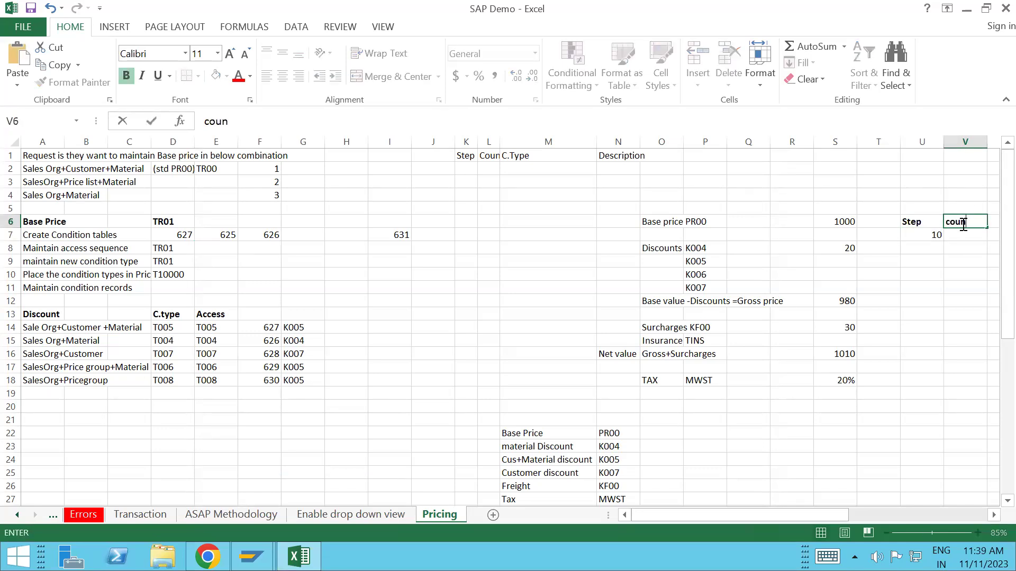
type("ter")
key("Return")
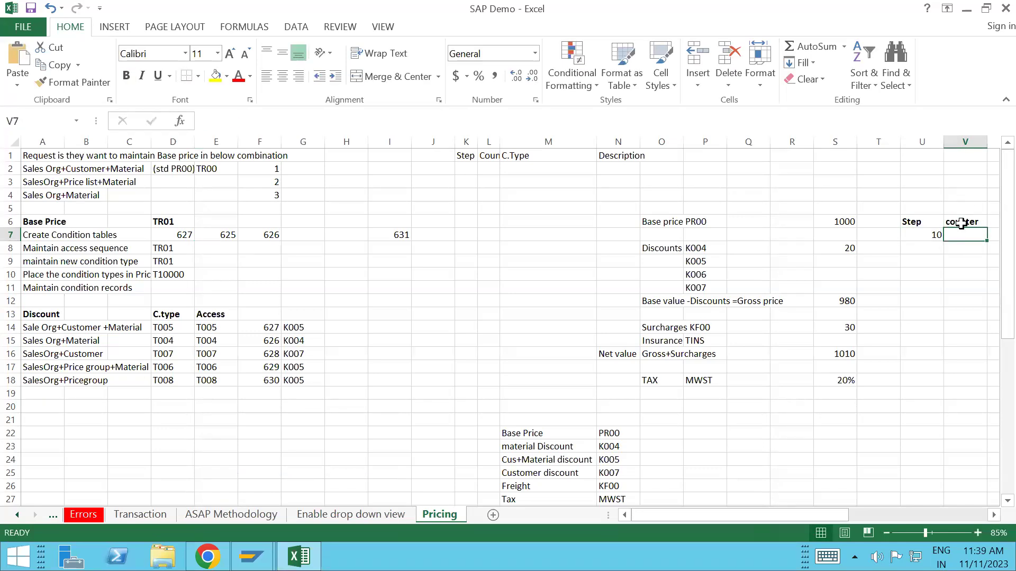
Enter 11 as the second step number in U8.
left_click(934, 249)
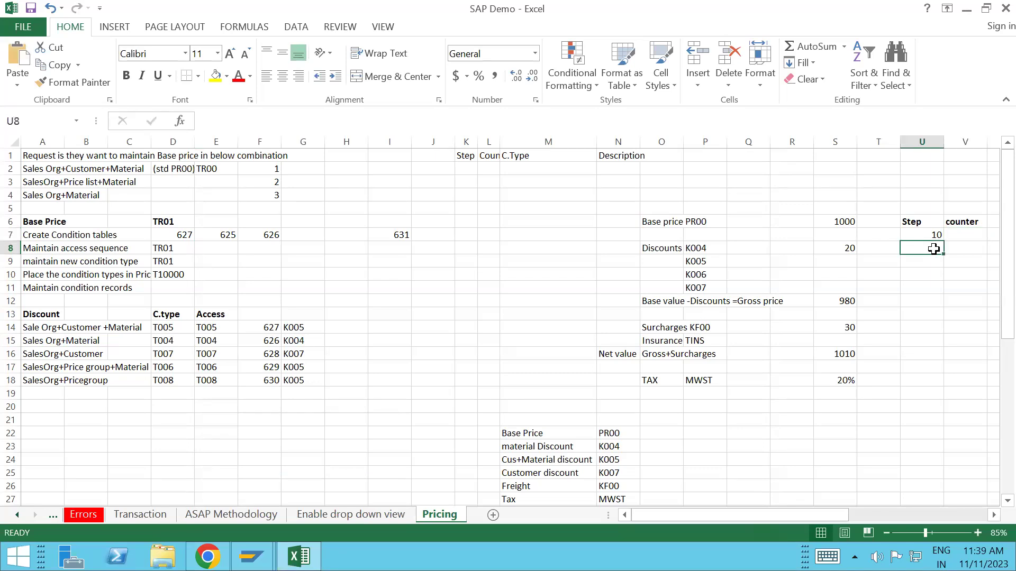
type("1")
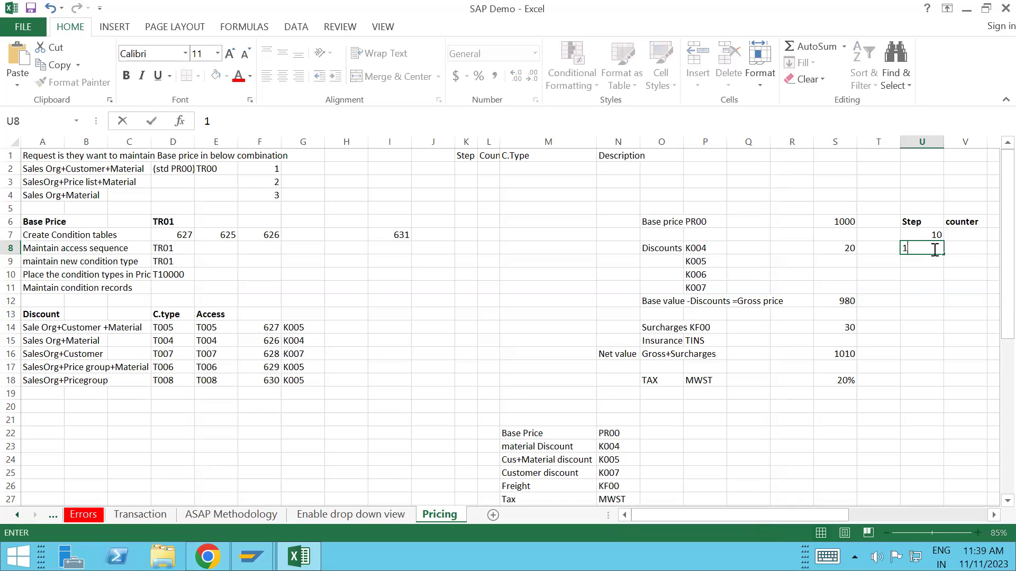
type("1")
key("Return")
key("Up")
key("Up")
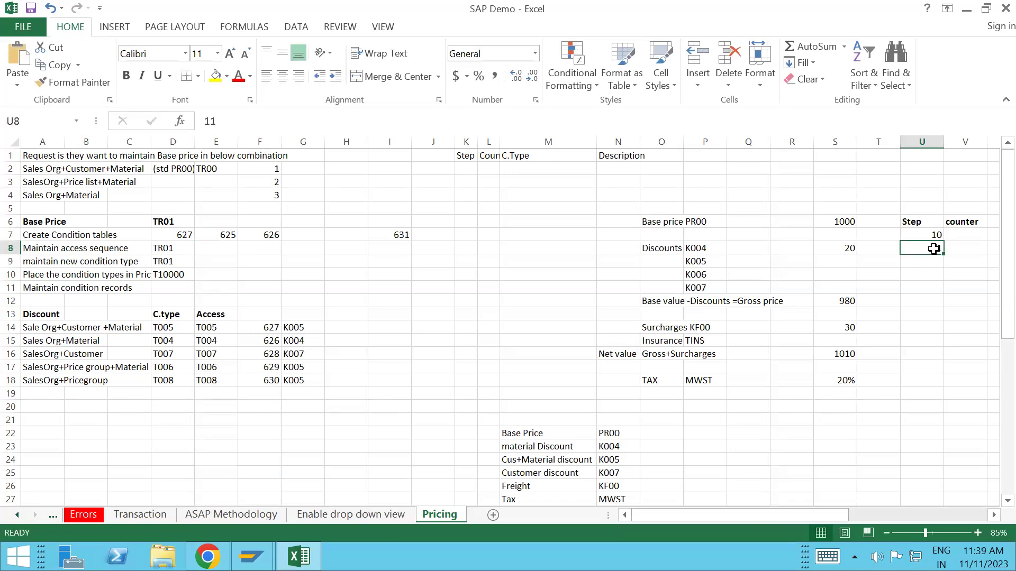
key("Down")
Enter the counter values 1 in V7 and 2 in V8.
left_click(994, 517)
left_click(994, 517)
left_click(994, 517)
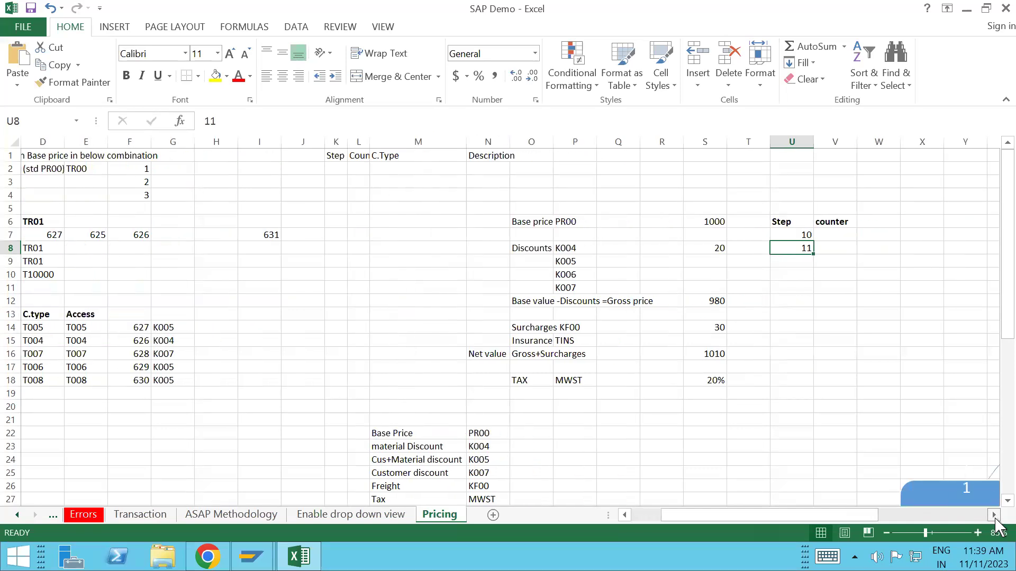
left_click(842, 231)
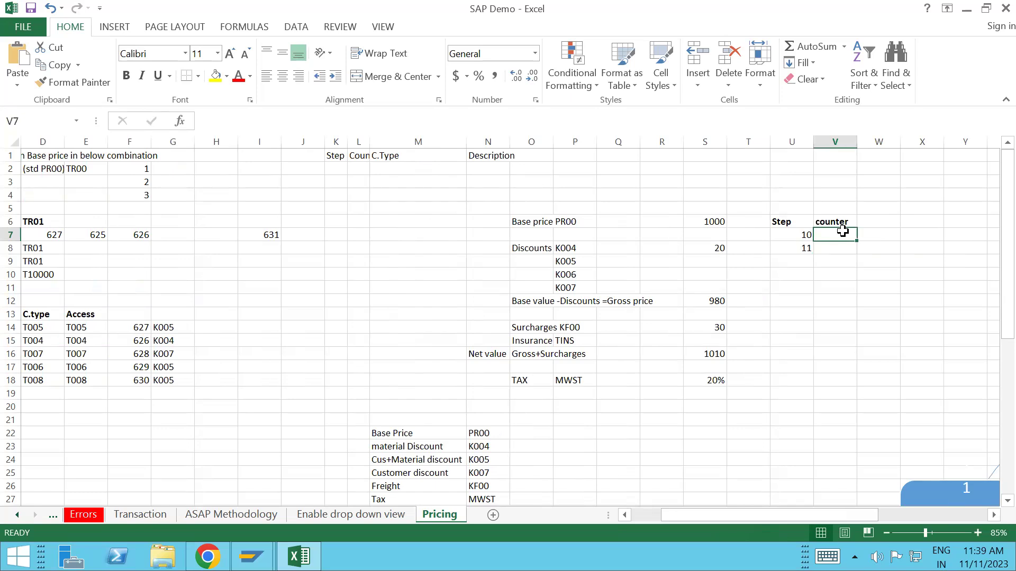
type("1")
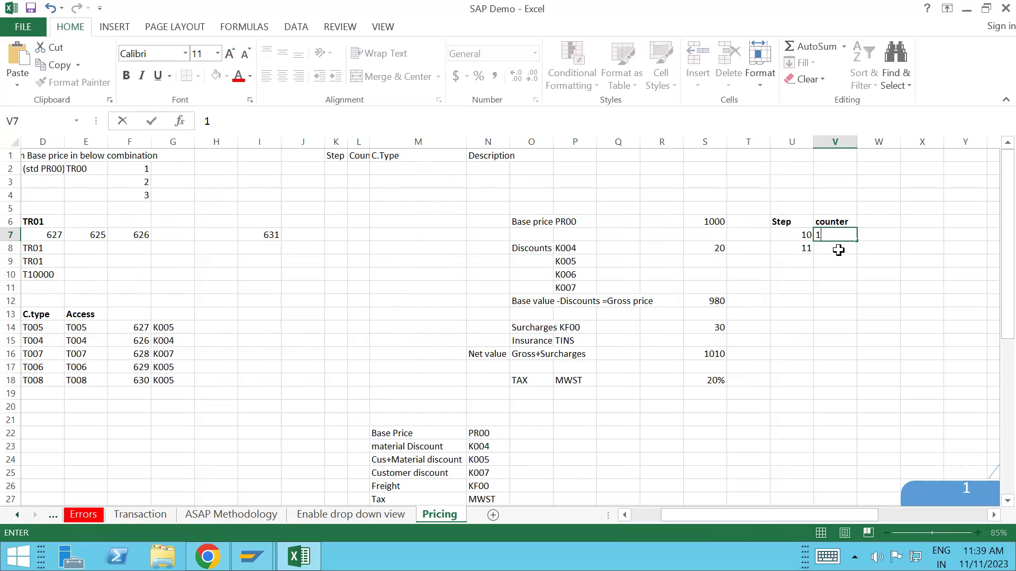
left_click(839, 247)
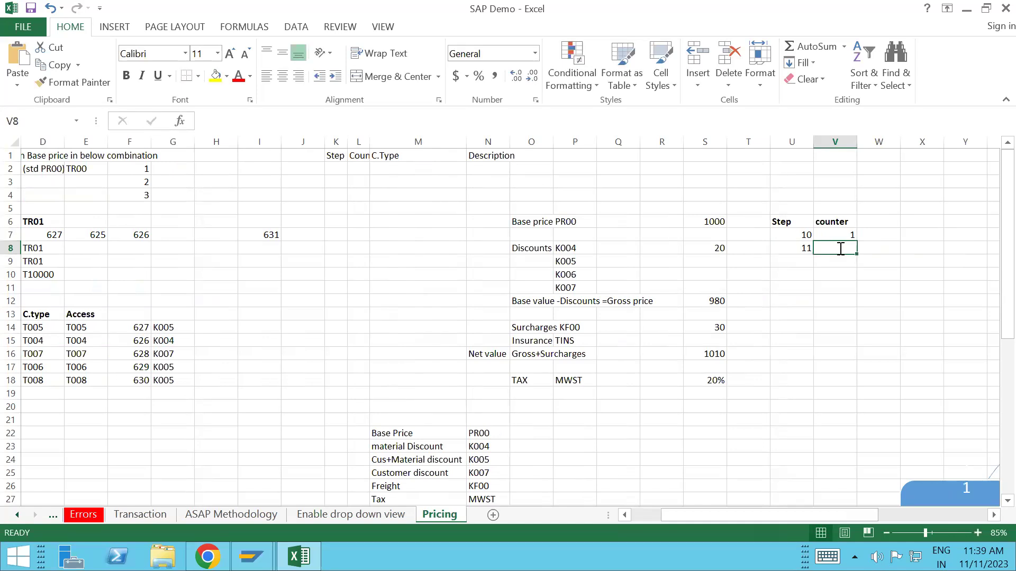
type("2")
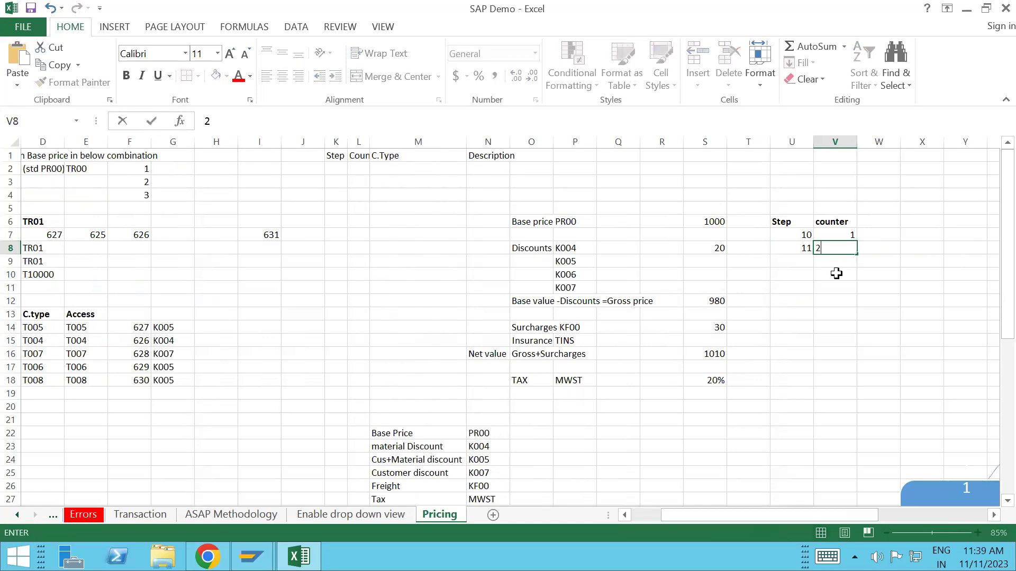
Clear the step number in U8 and enter 11 in U11 instead.
left_click(810, 247)
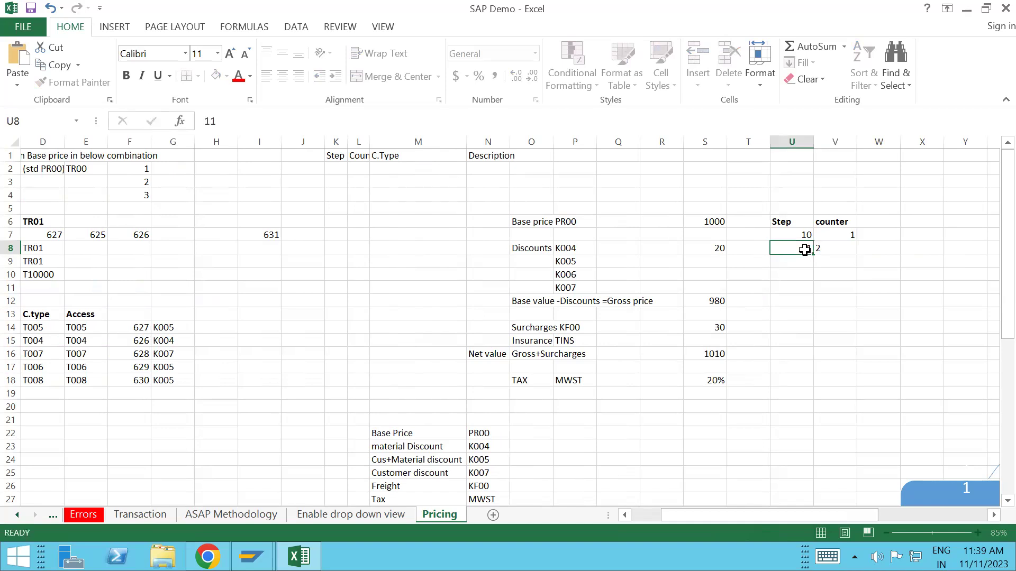
key("BackSpace")
left_click(799, 284)
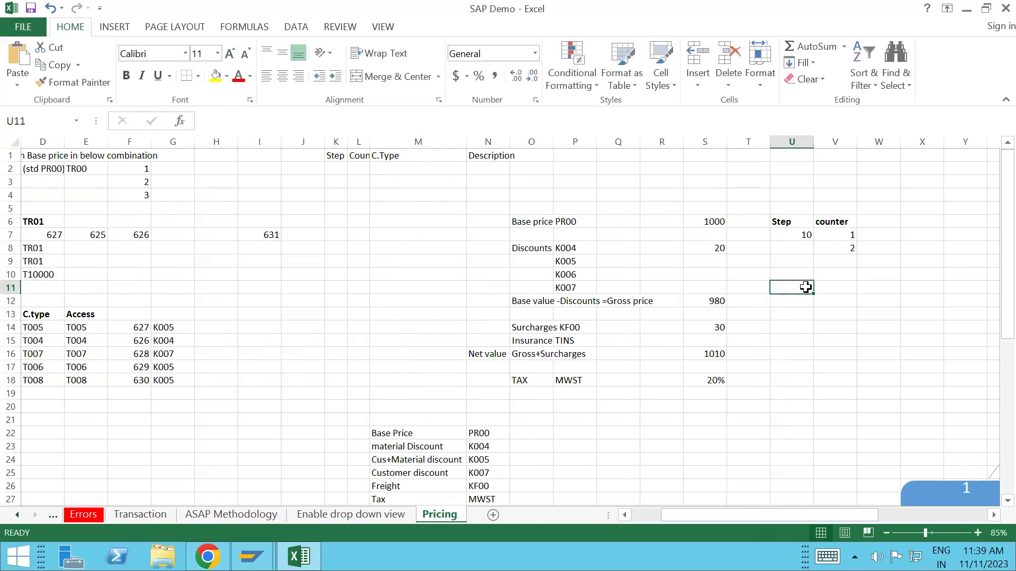
type("11")
key("Return")
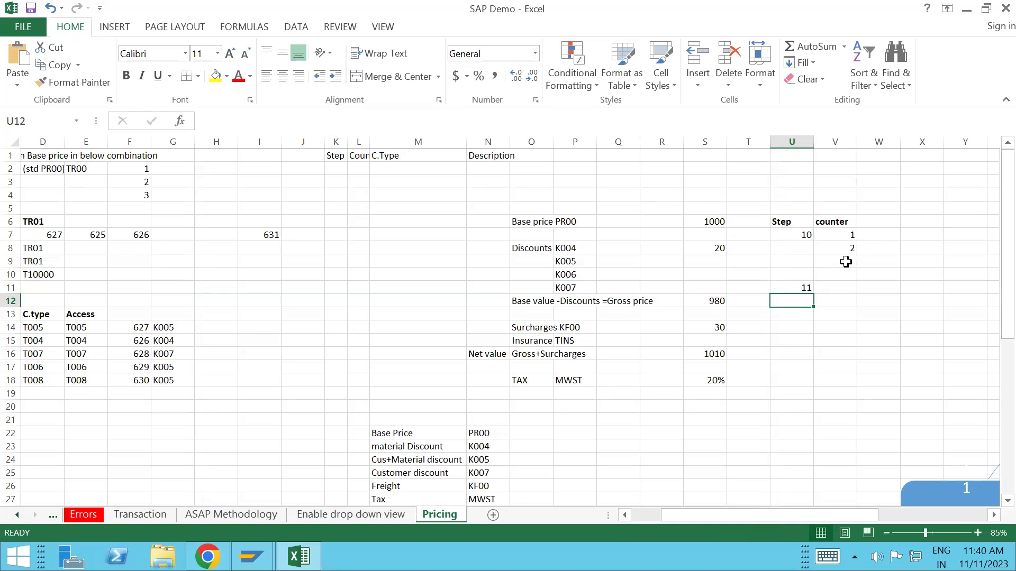
Continue the counter column with 3 in V9 and 4 in V10.
double_click(837, 237)
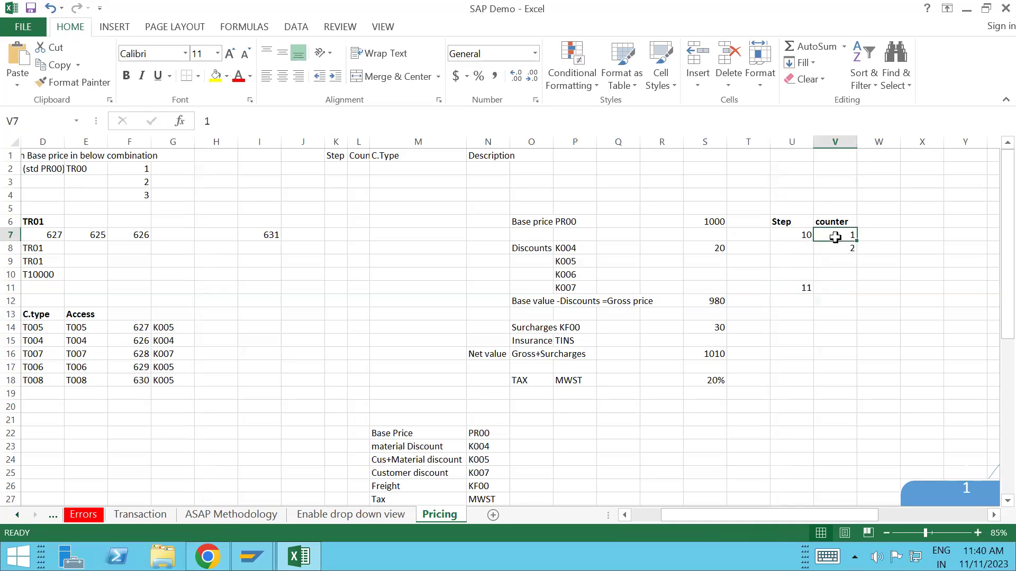
left_click(849, 264)
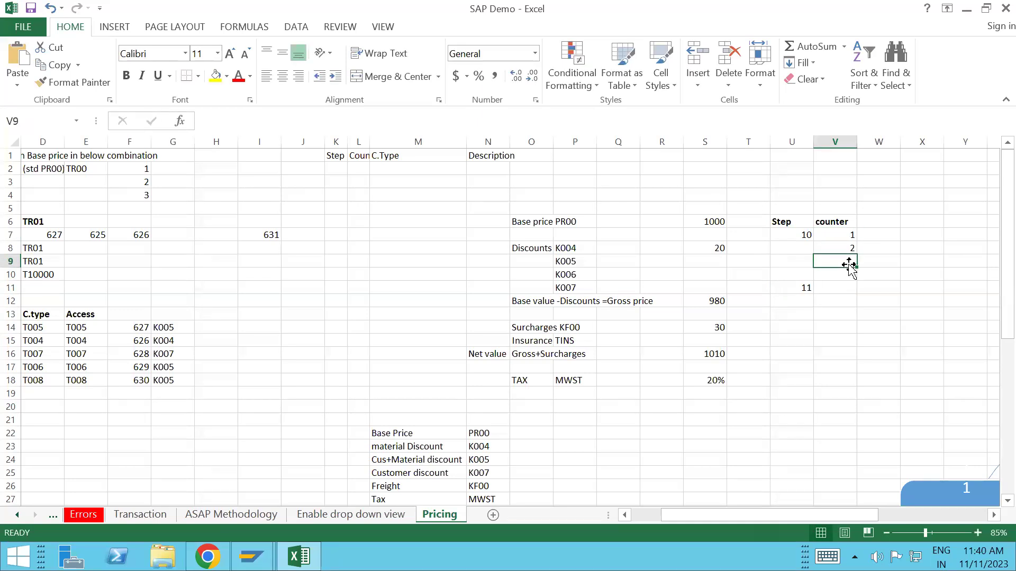
type("3")
type("1")
key("BackSpace")
type("4")
key("Return")
key("Return")
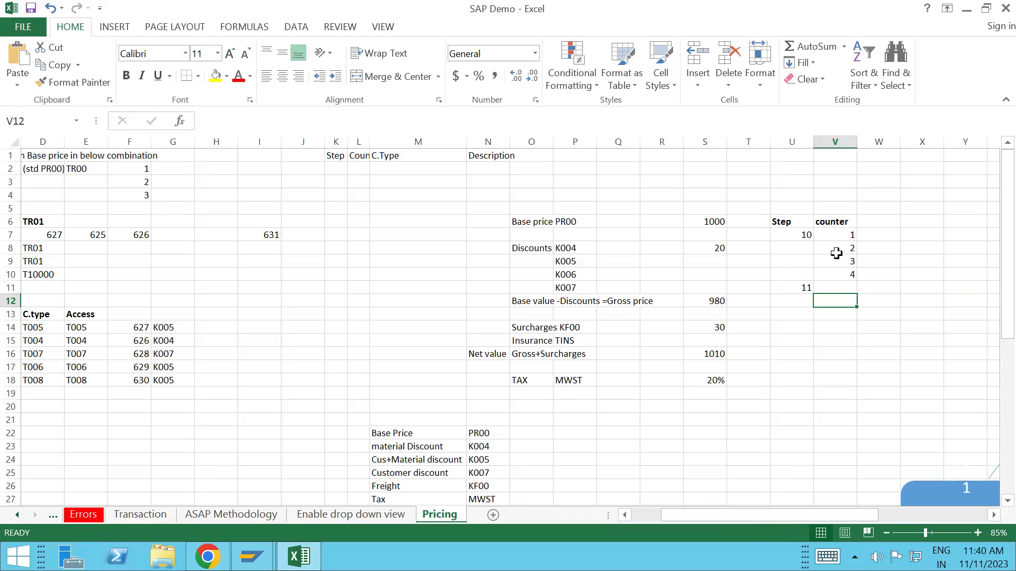
Try to clear the Step and counter table in U6:V11, and retype the "Step" heading in U6.
left_click(836, 224)
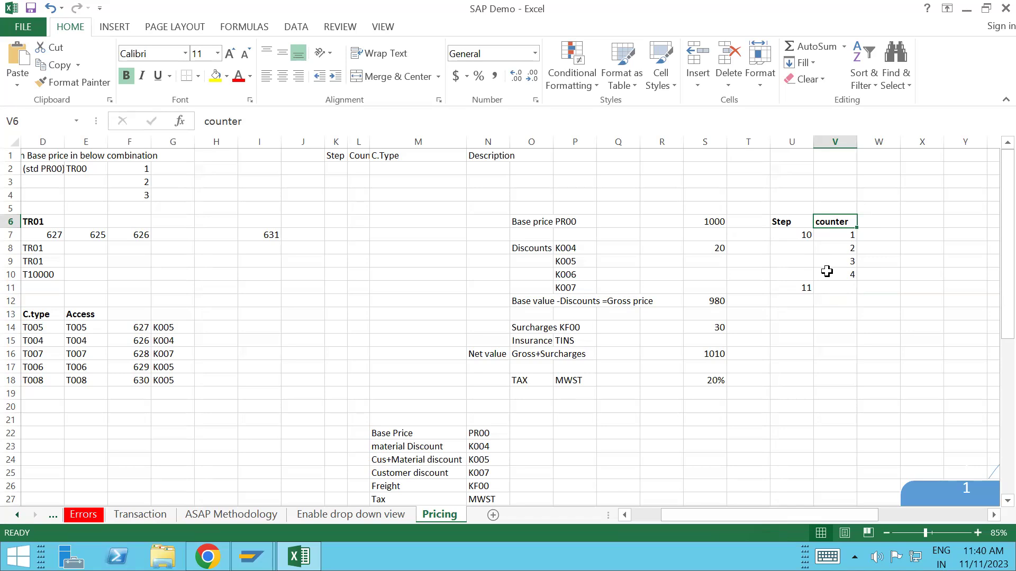
left_click(796, 222)
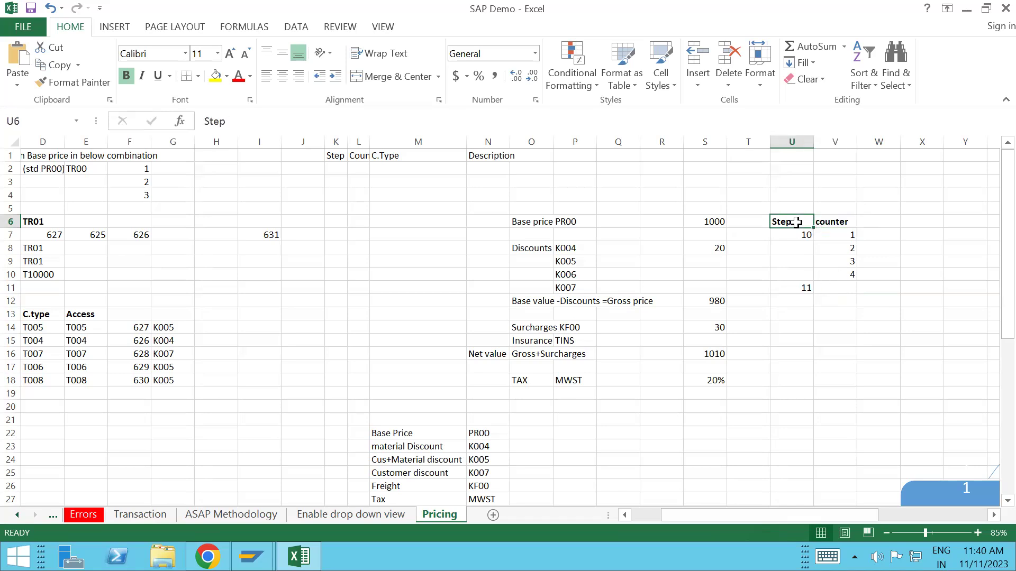
key("shift+Right")
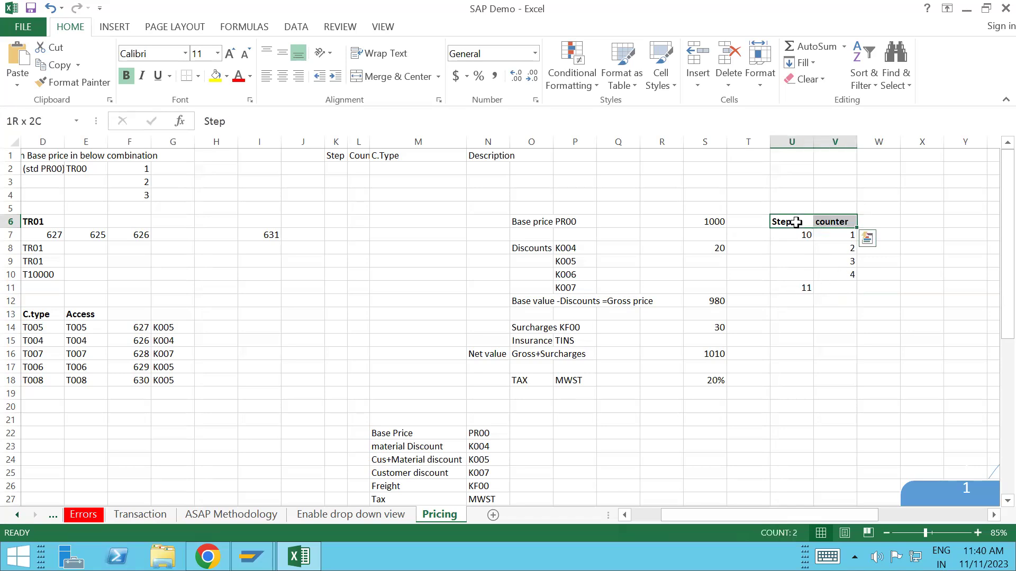
key("shift+Down")
key("shift+Down")
key("shift+Down")
key("shift+Down")
key("shift+Down")
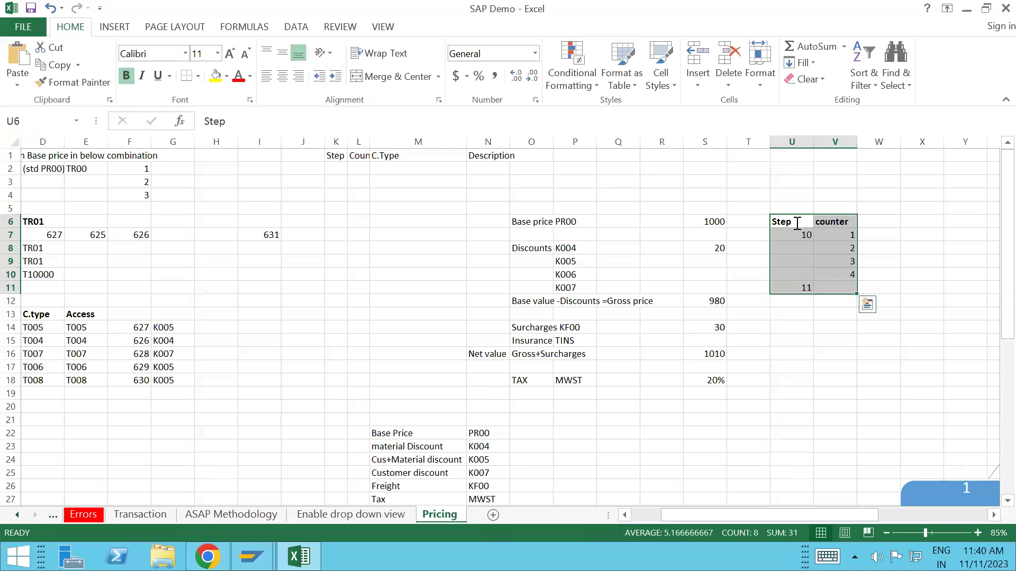
key("BackSpace")
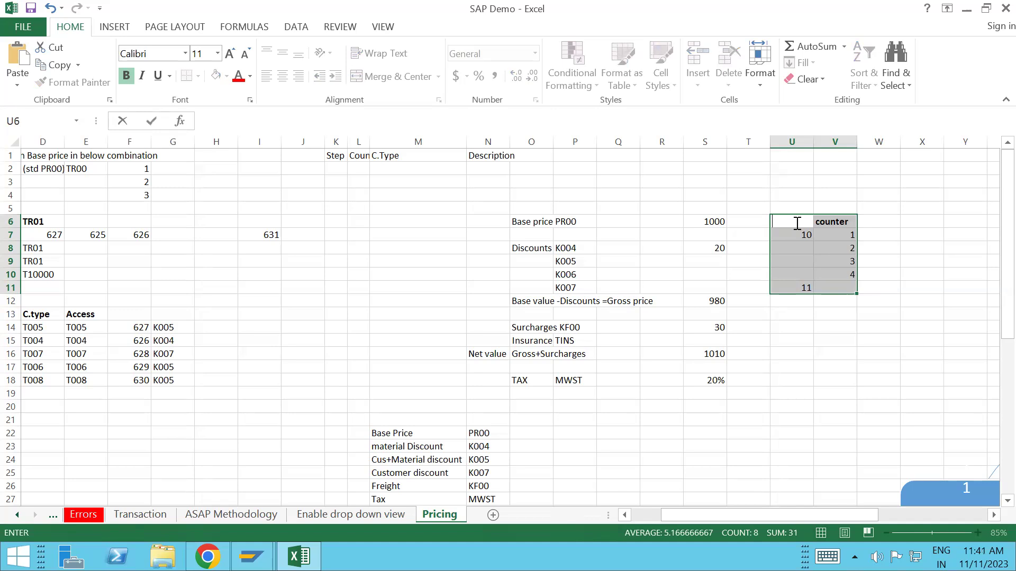
key("F2")
type("Ster")
key("BackSpace")
type("p")
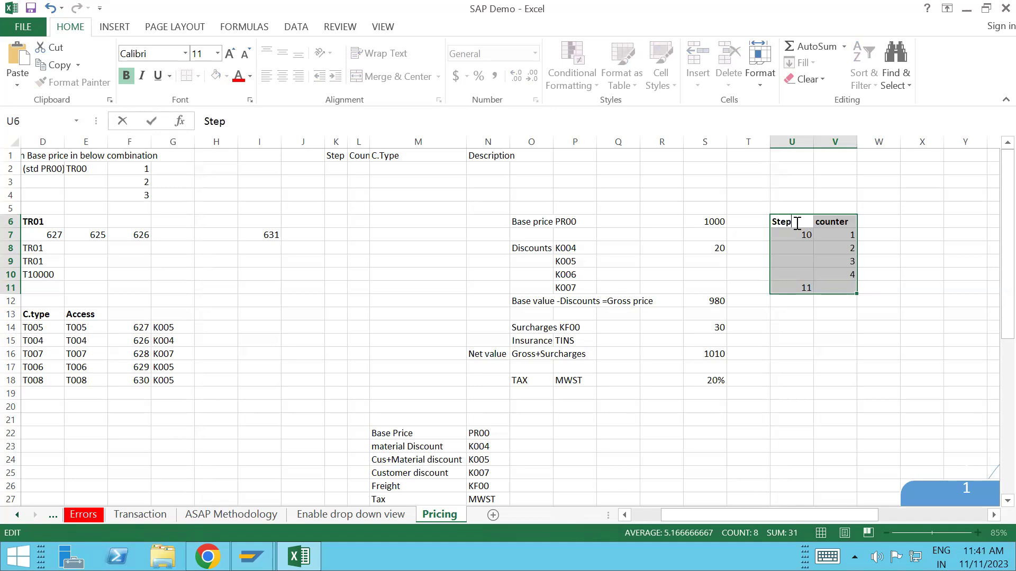
Enter the counter values 9 in V11 and 1.1 in V12.
left_click(857, 285)
left_click(850, 285)
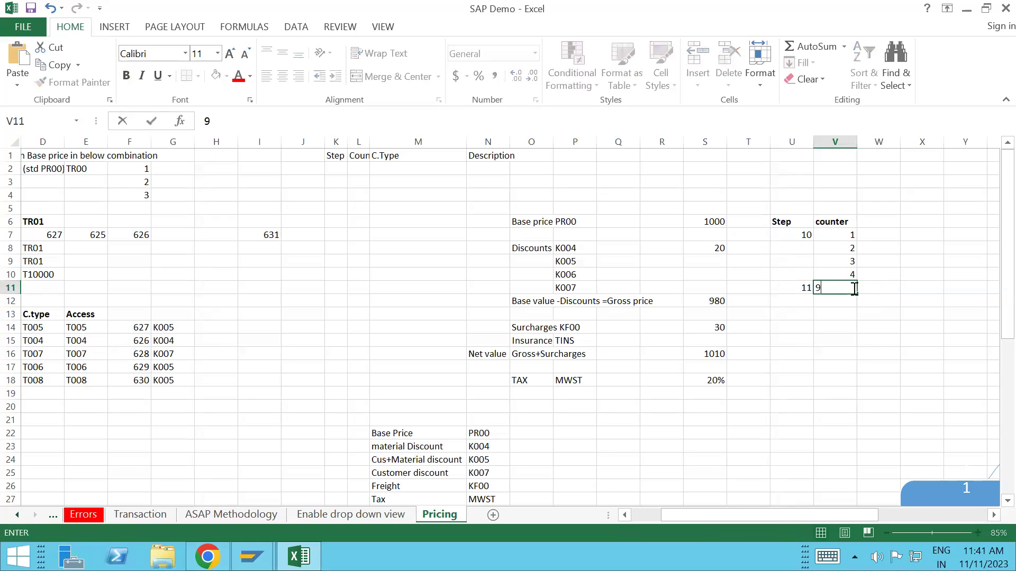
key("Return")
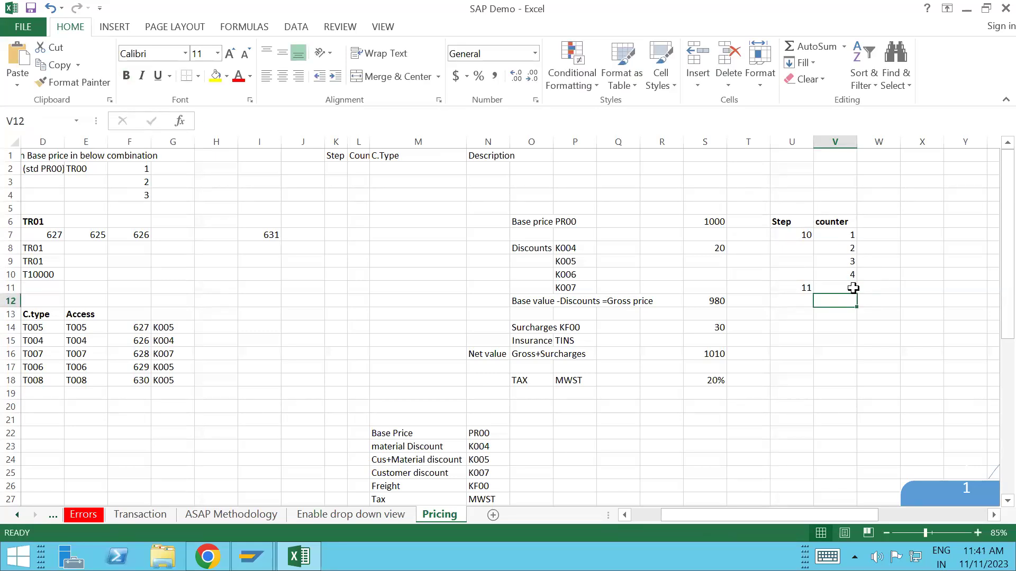
type("1.1")
key("Return")
Enter the counter values 1.2 in V13 and 9.9 in V14.
type("1-2")
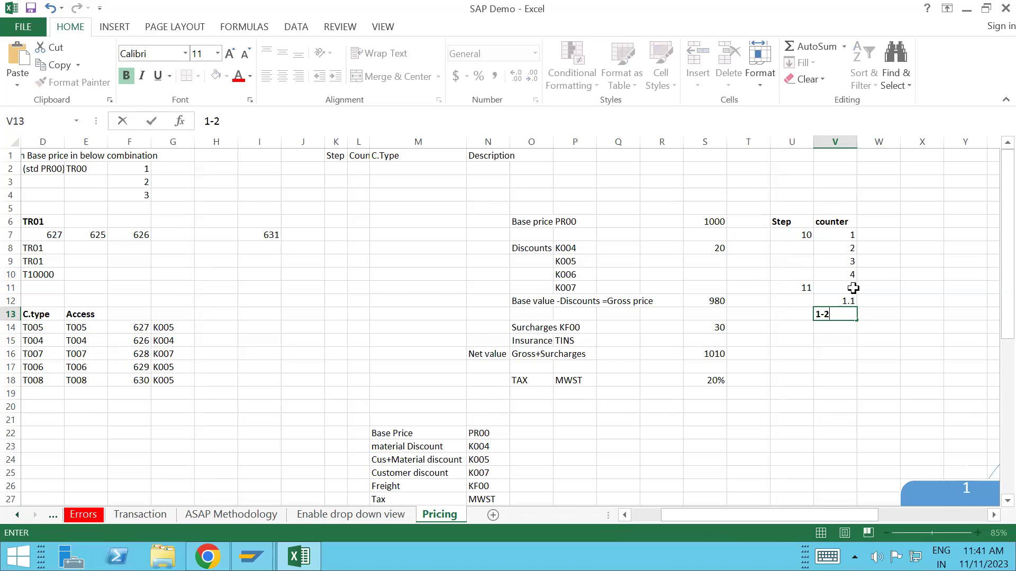
key("Return")
key("Up")
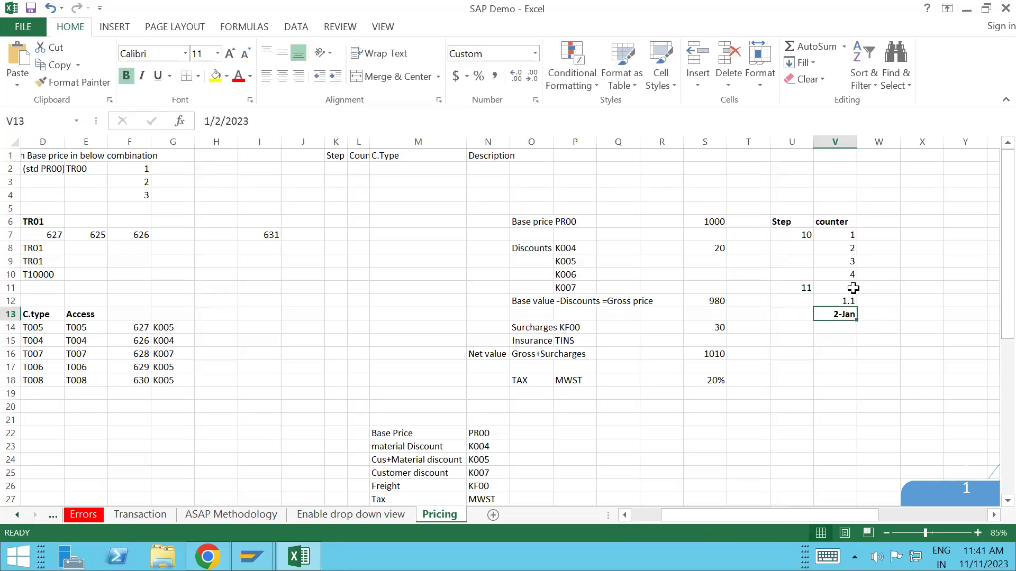
type("1.2")
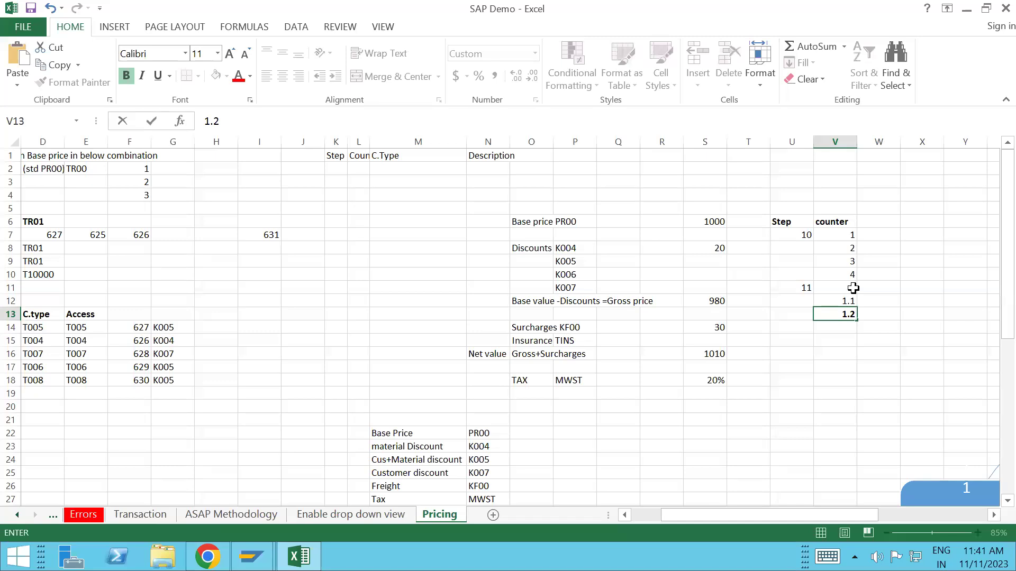
key("Return")
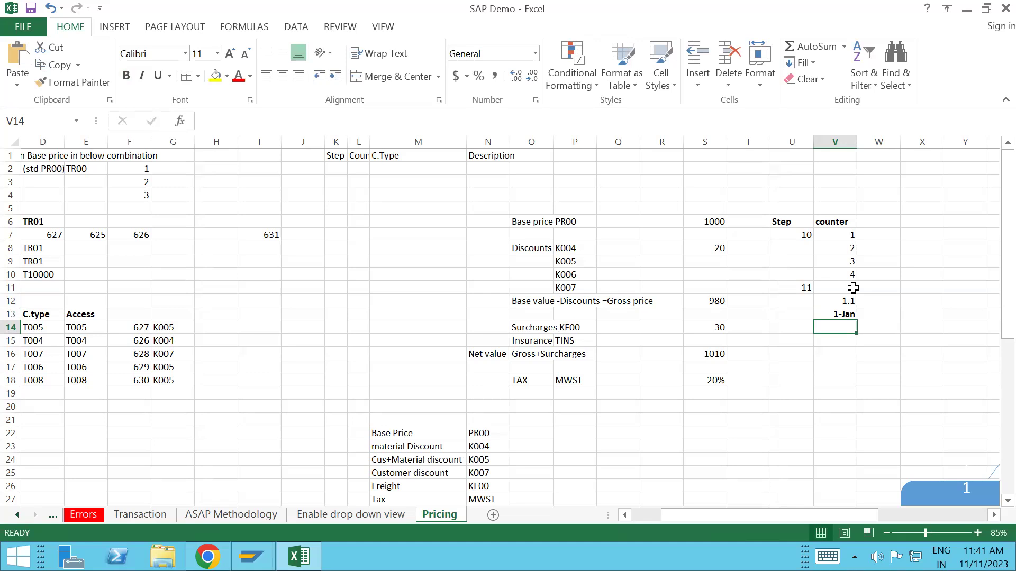
type("9.9")
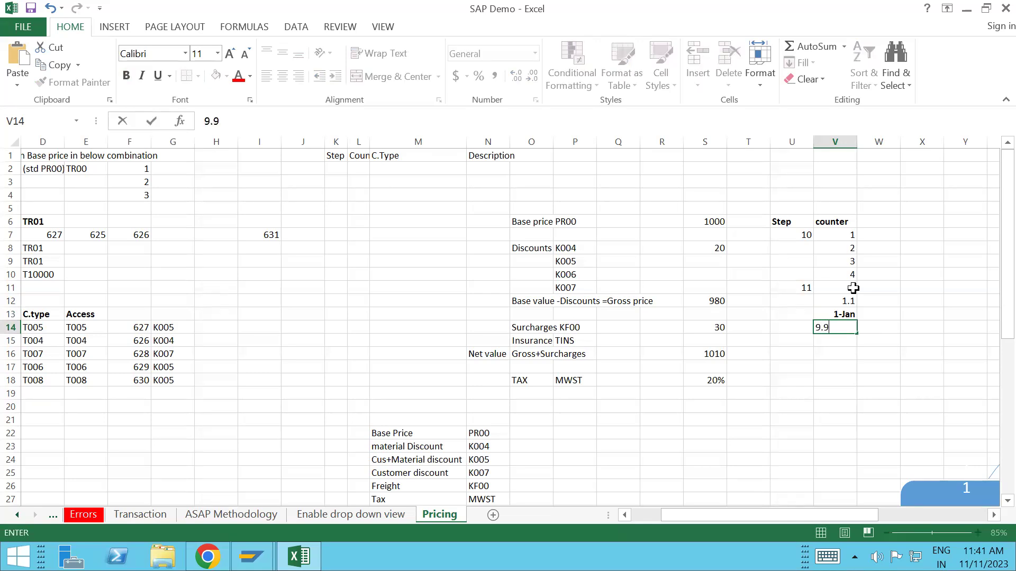
key("ctrl+Return")
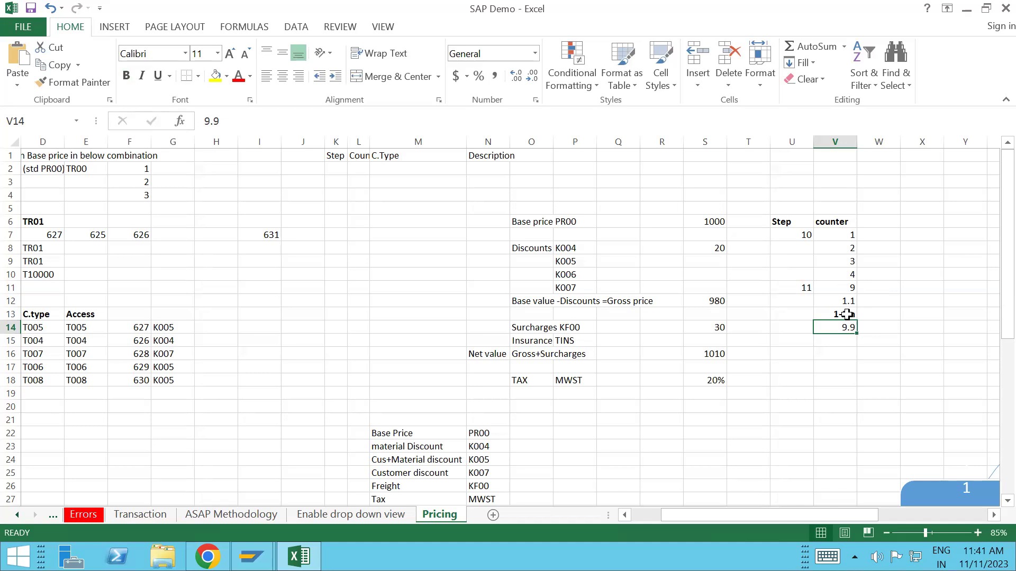
Try to clear the counter values in V7:V14.
key("shift+Up")
key("shift+Up")
key("shift+Up")
key("shift+Up")
key("shift+Up")
key("shift+Up")
key("shift+Up")
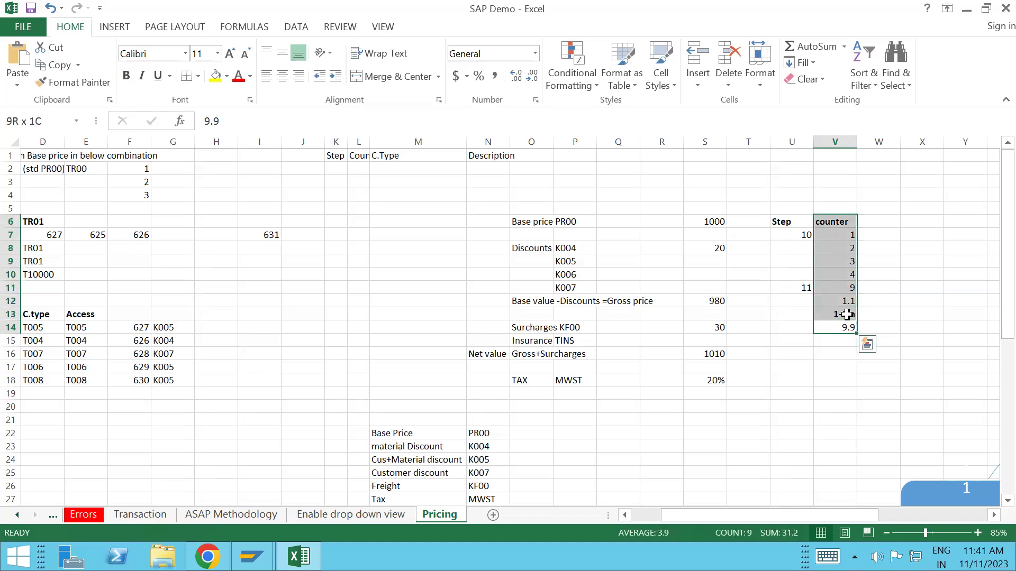
key("BackSpace")
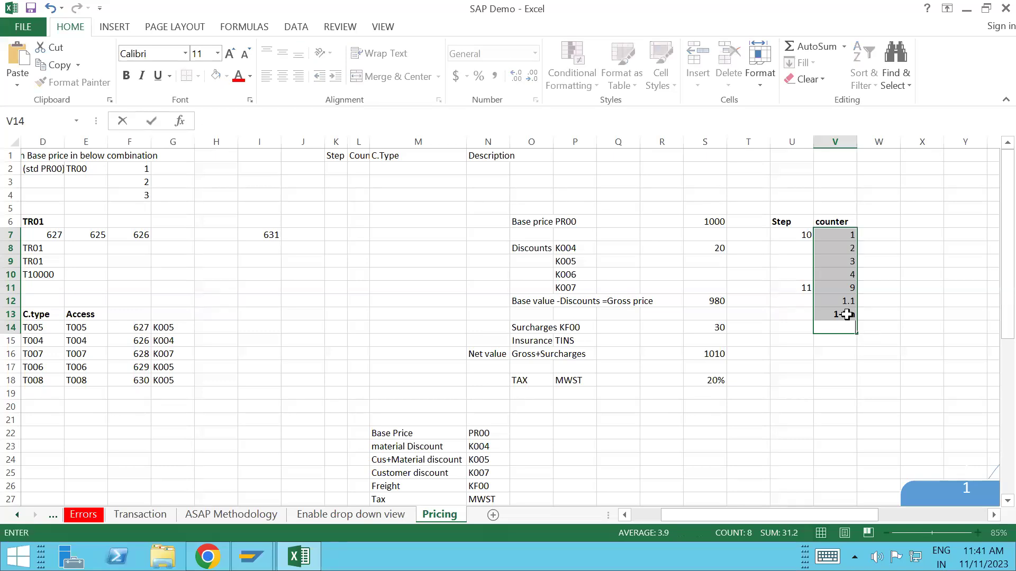
Switch to SAP and briefly mark the rows of steps 30 and 40 in the control overview, leaving them unselected.
key("alt+Tab")
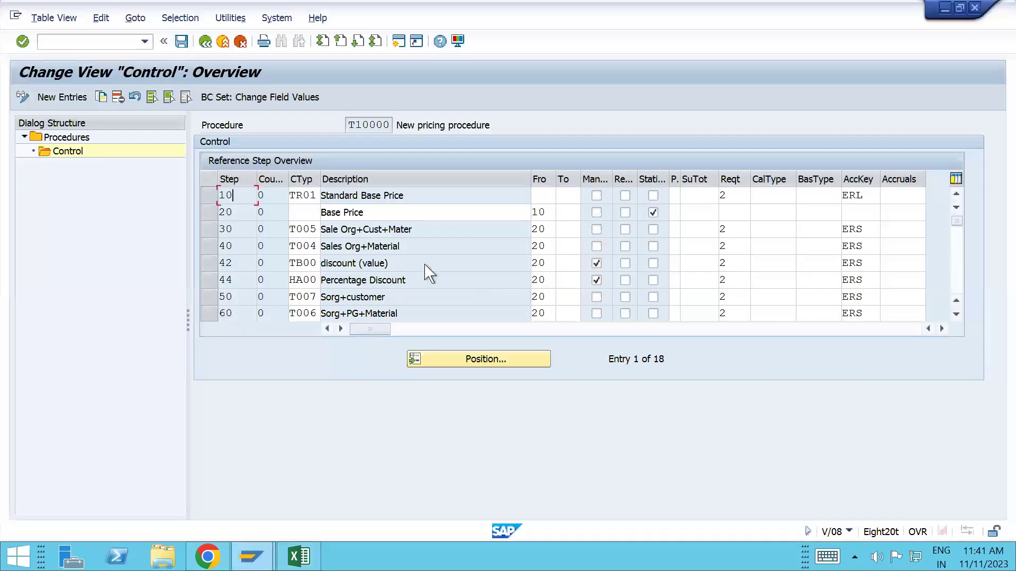
left_click(212, 234)
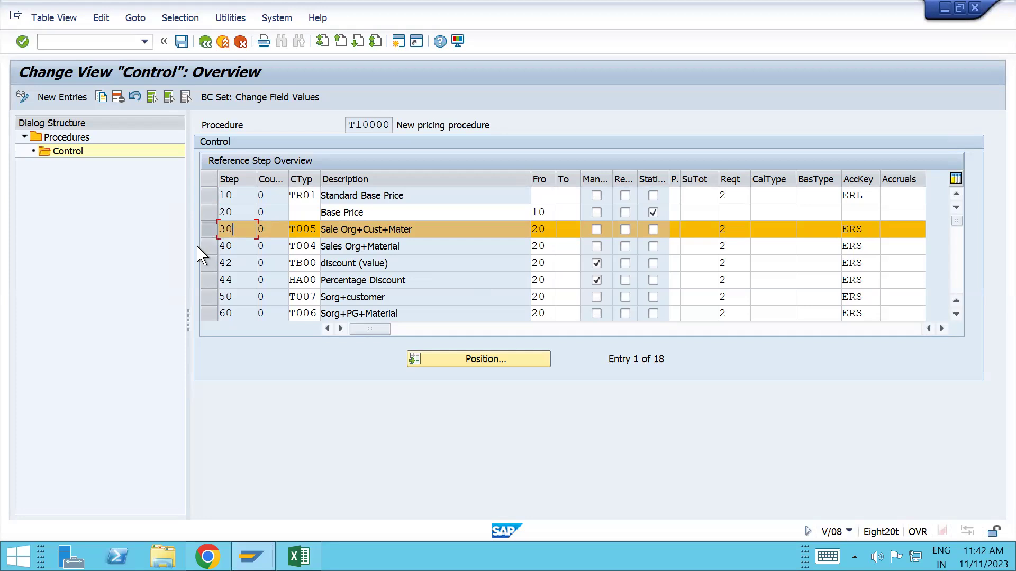
left_click(207, 247)
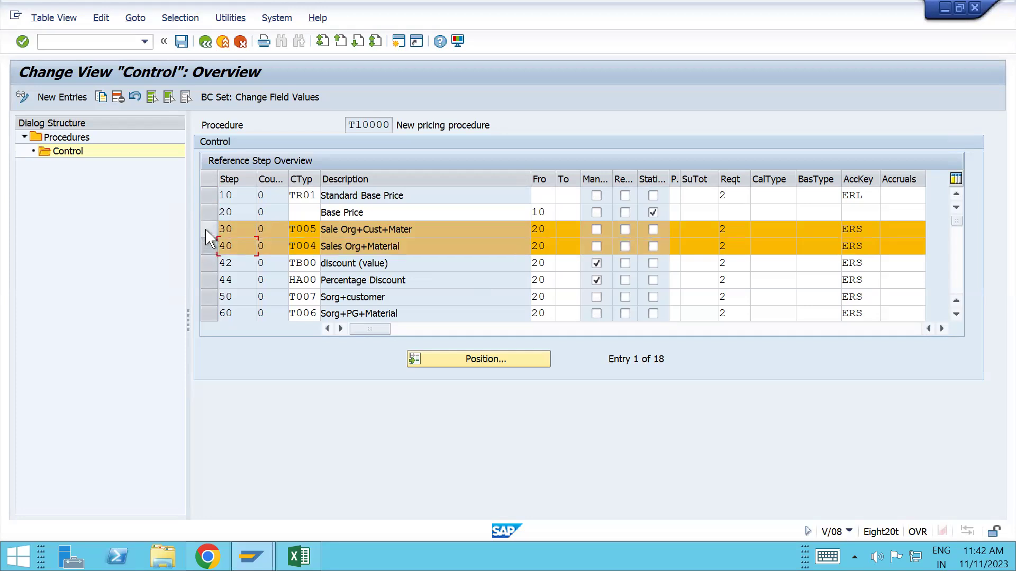
left_click(206, 229)
left_click(206, 244)
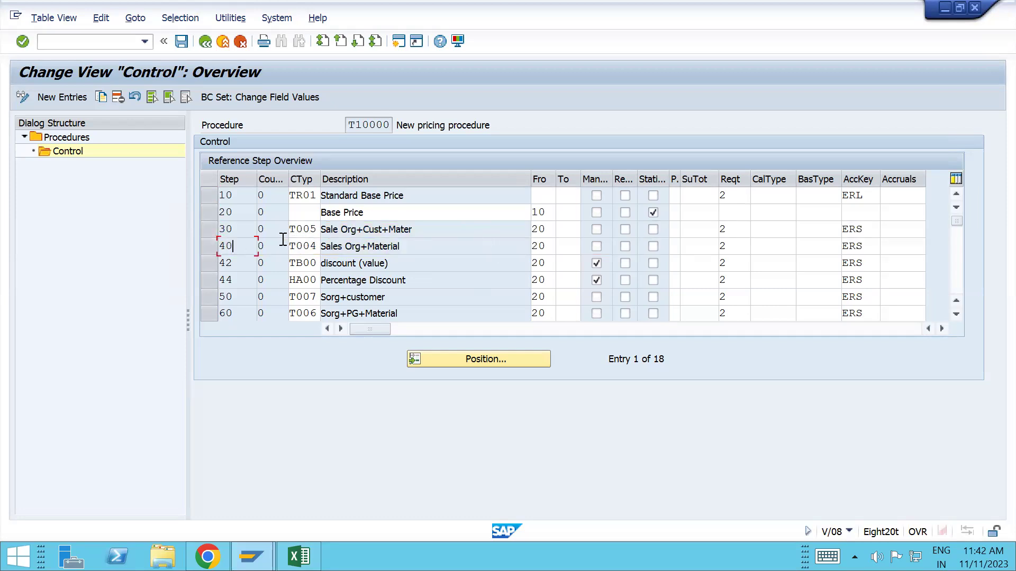
Start new entries for procedure T10000 and enter two rows with step 30, using counters 1 and 2.
left_click(82, 101)
type("30")
key("Tab")
type("1")
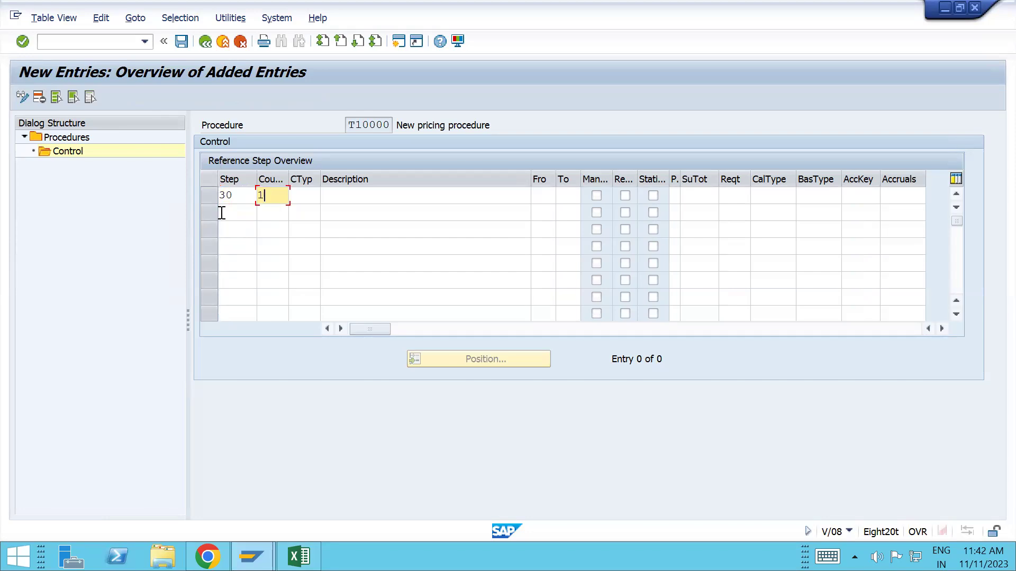
key("Down")
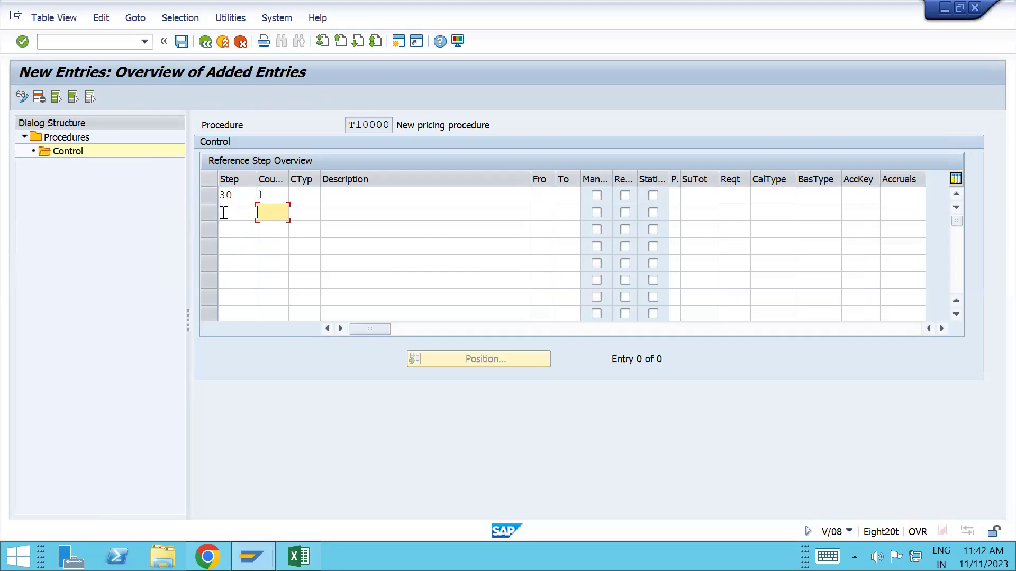
left_click(224, 215)
type("30")
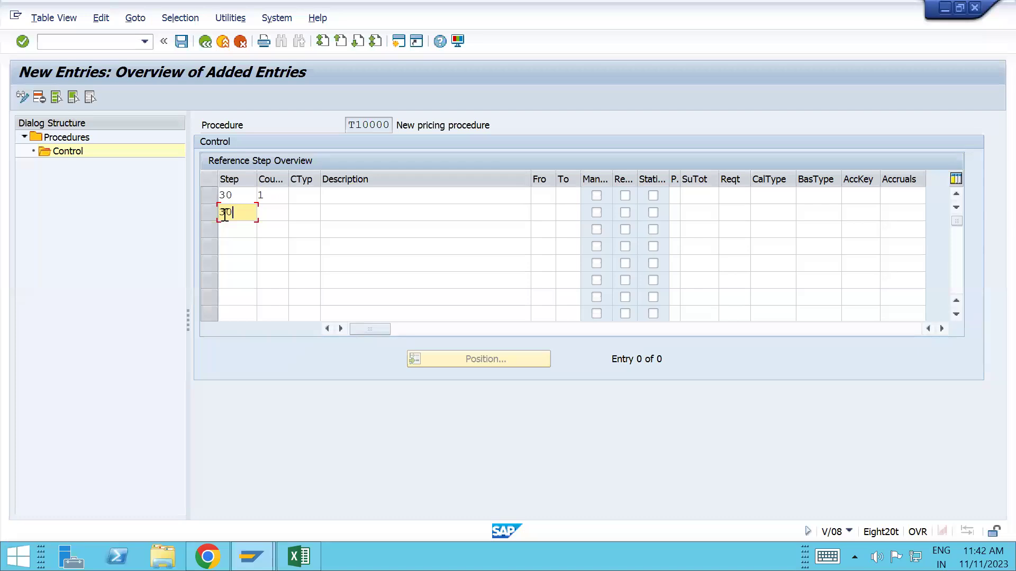
key("Tab")
type("3")
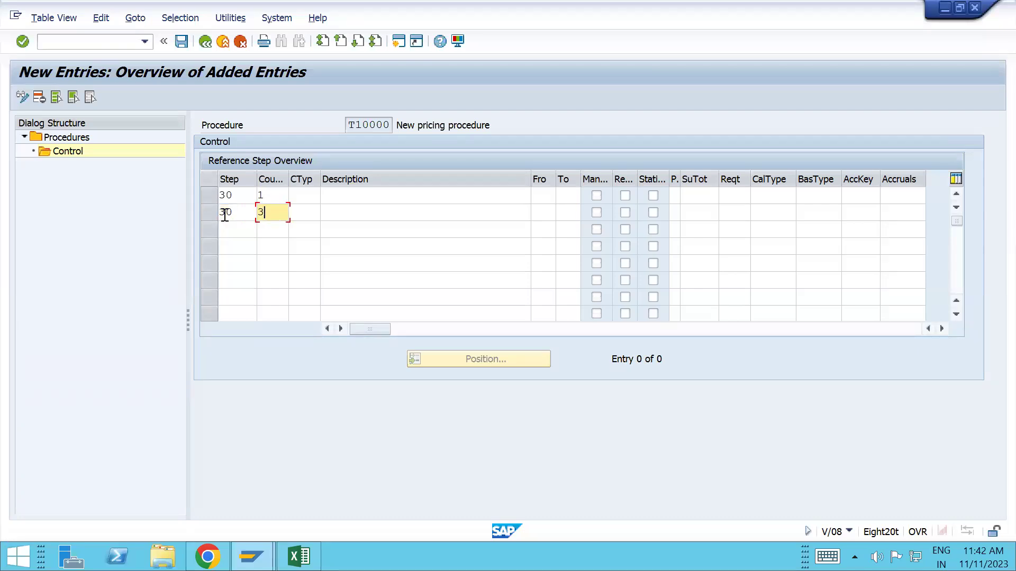
key("BackSpace")
type("2")
Add two more rows with step 30 to the new entries, using counters 3 and 9.
left_click(230, 232)
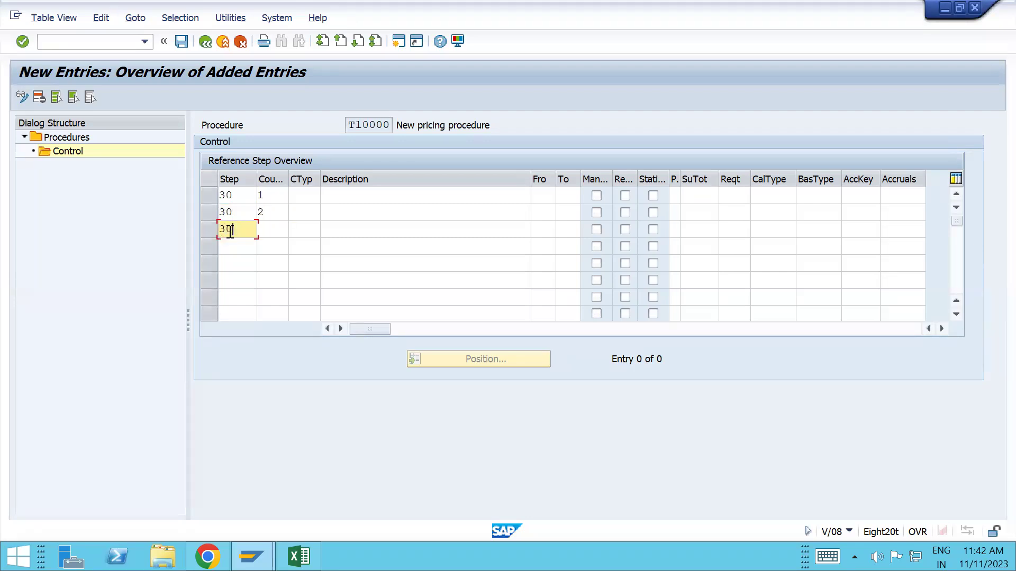
type("30")
key("Tab")
type("3")
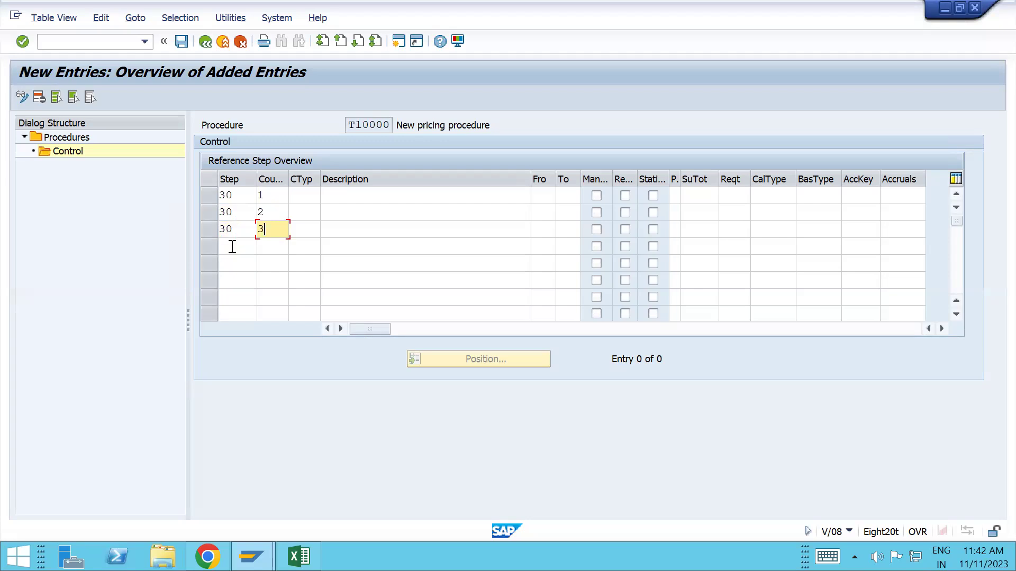
left_click(232, 247)
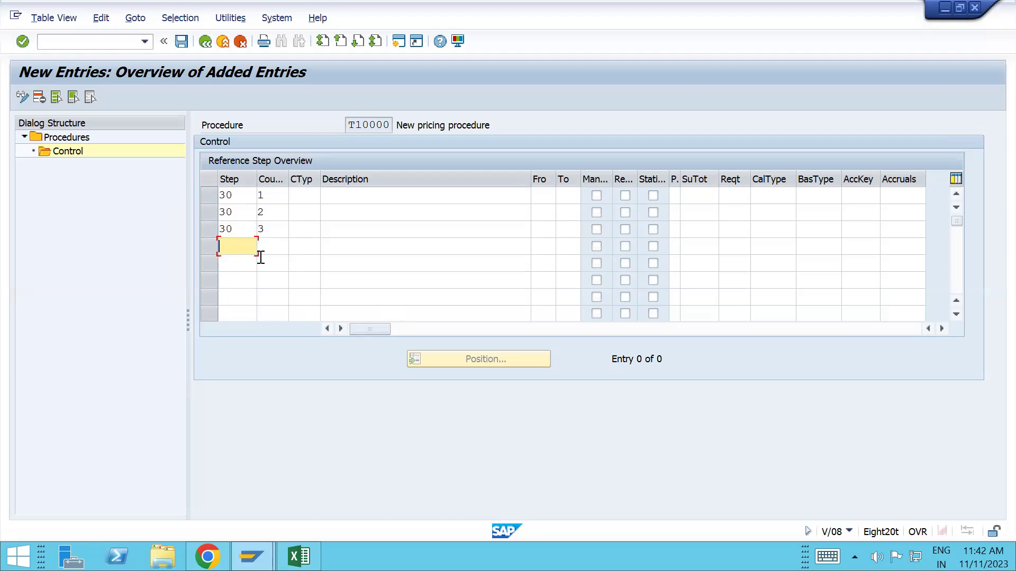
type("30")
key("Tab")
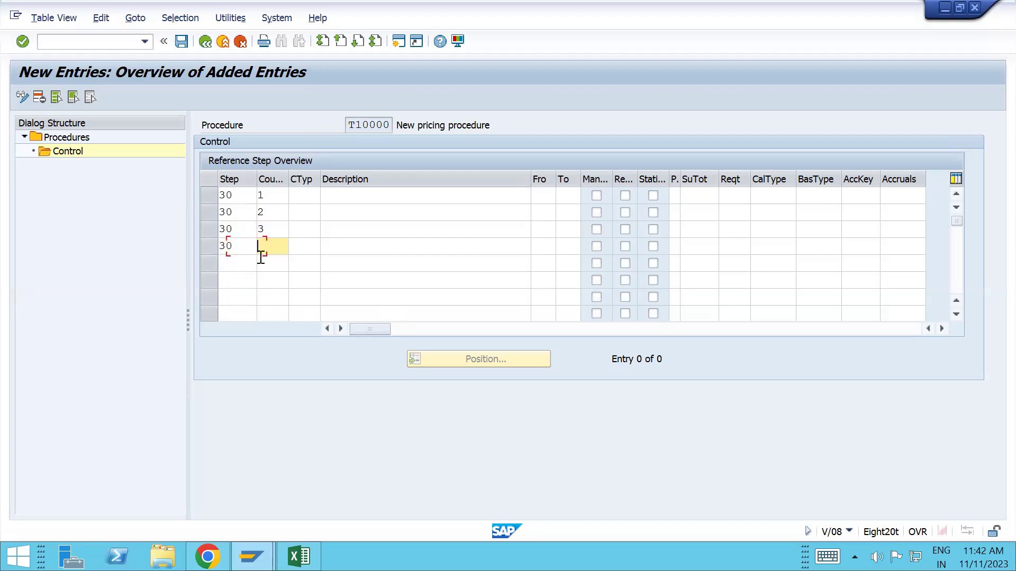
type("9")
Discard the new step 30 entries and return to the control overview of procedure T10000.
left_click(240, 42)
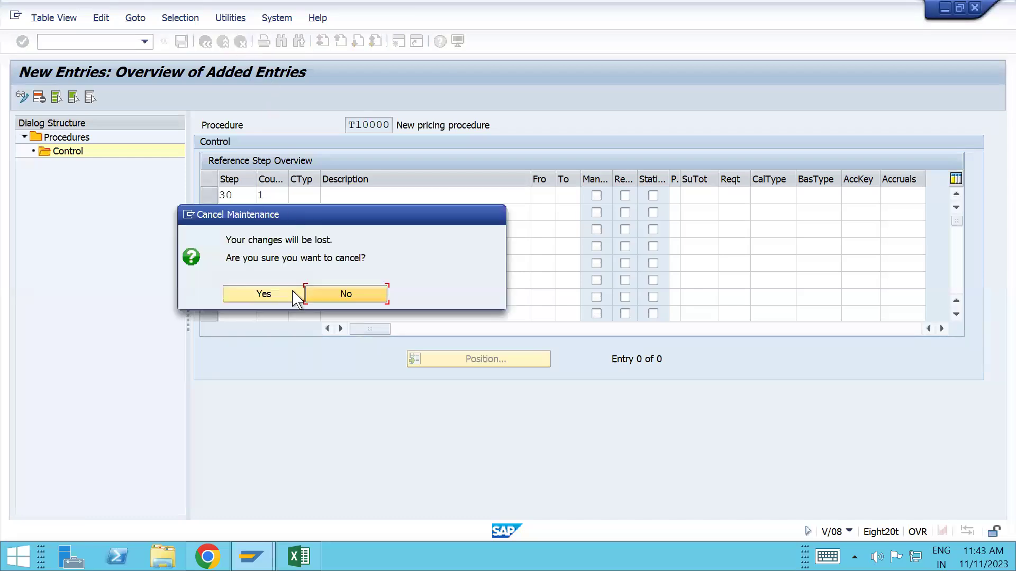
left_click(267, 295)
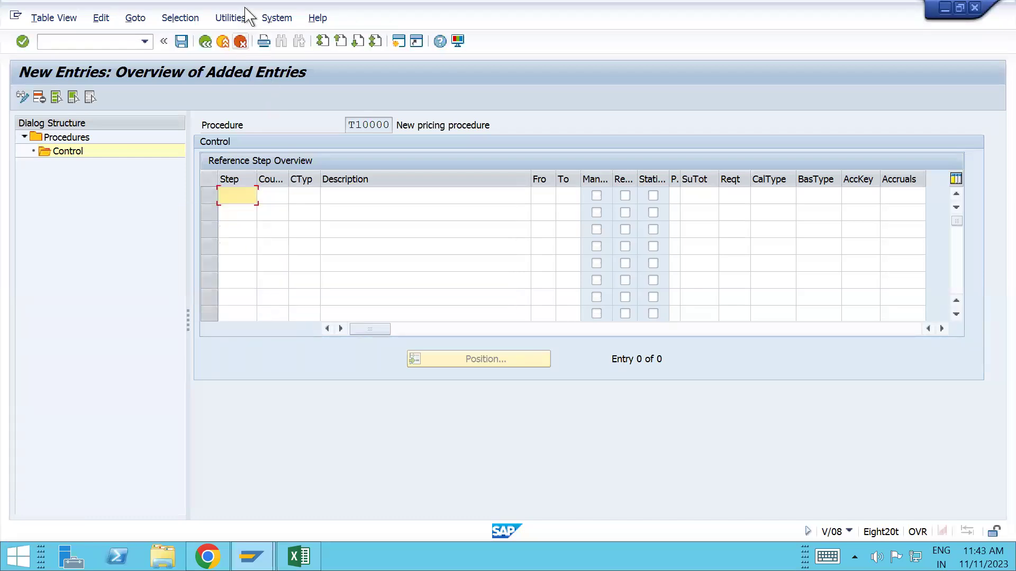
left_click(206, 41)
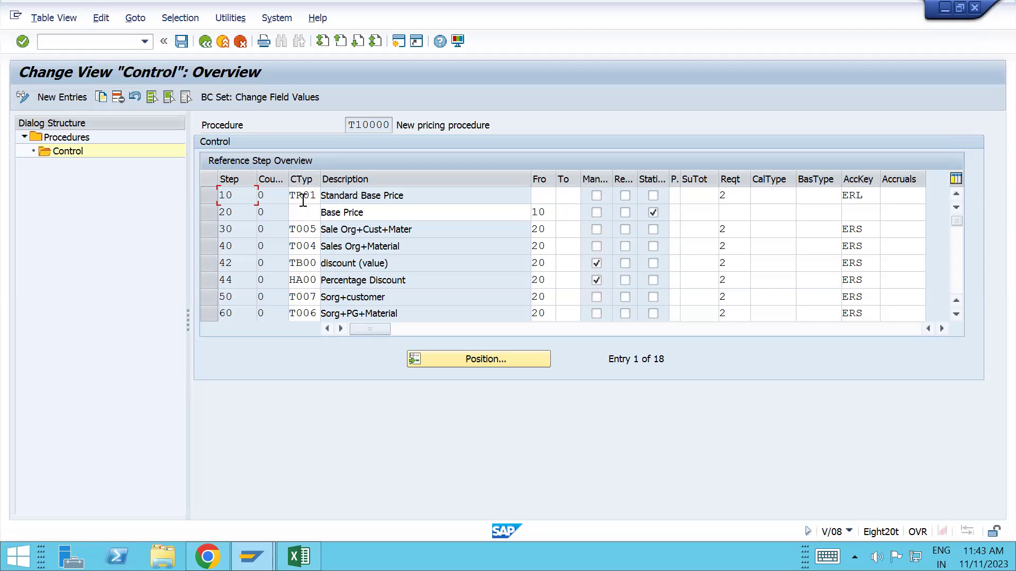
Examine the condition types and descriptions across all steps of procedure T10000, from step 10 to step 160.
left_click(306, 246)
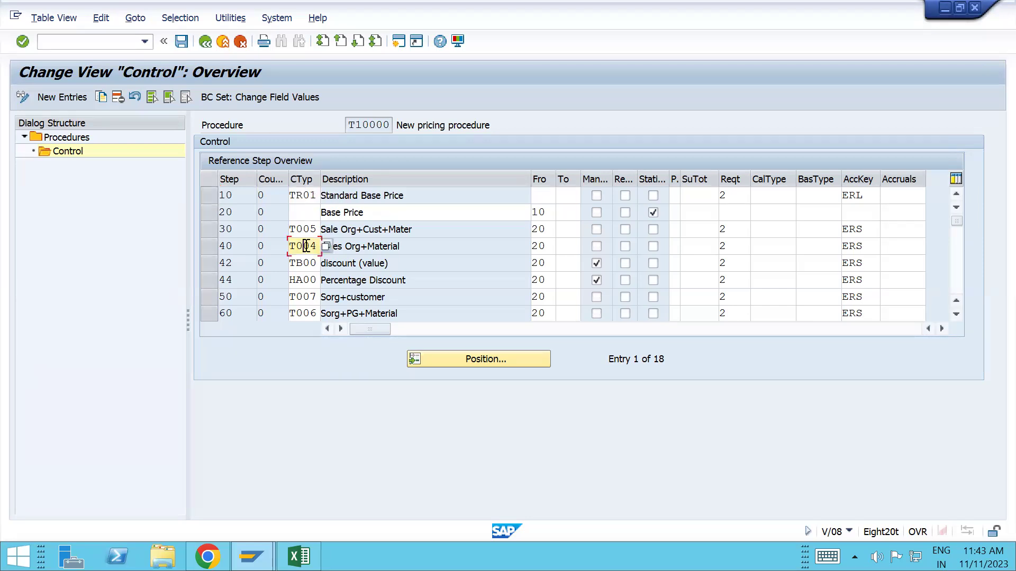
scroll(306, 246, "down", 2)
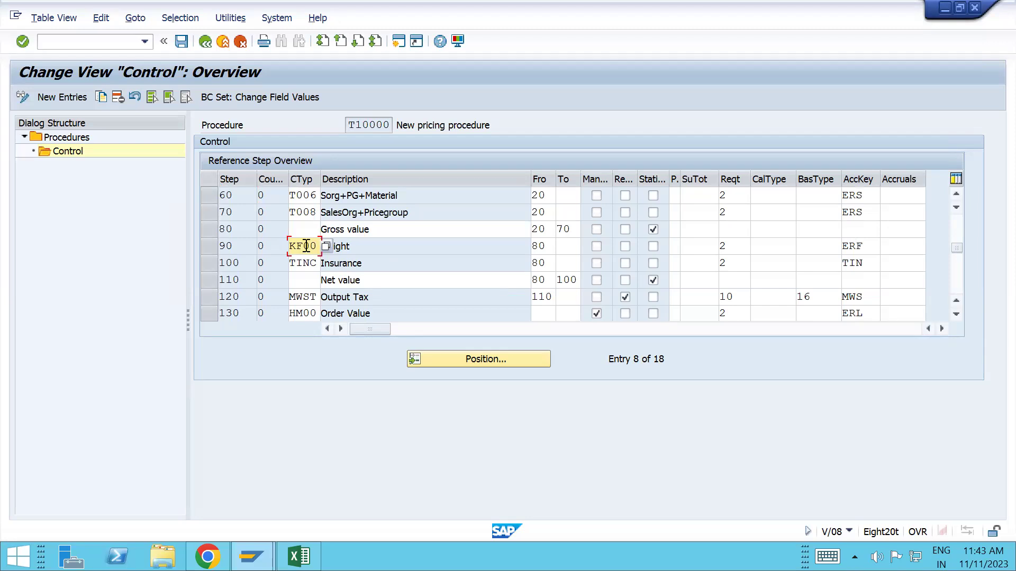
scroll(306, 246, "down", 2)
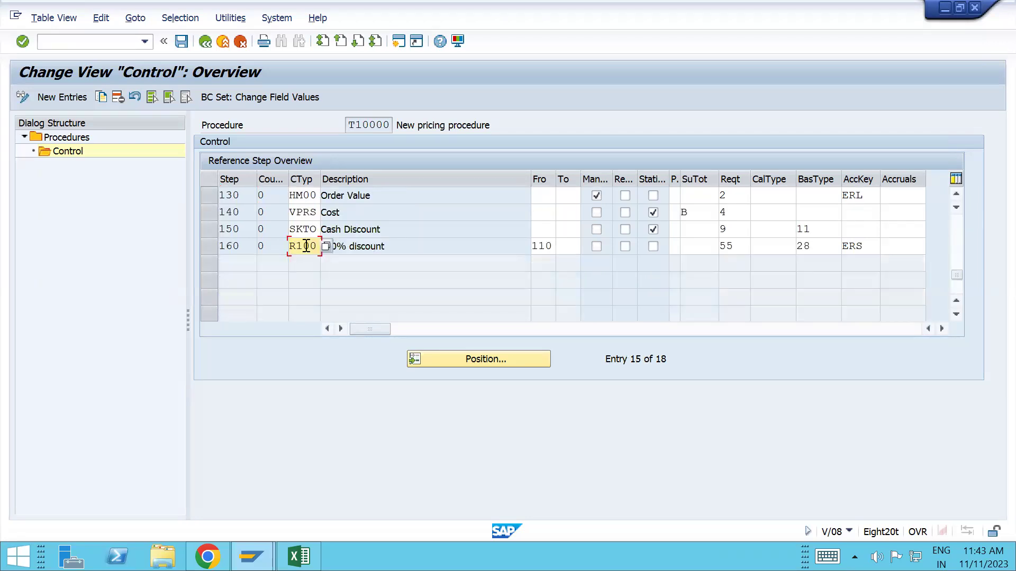
scroll(305, 246, "up", 2)
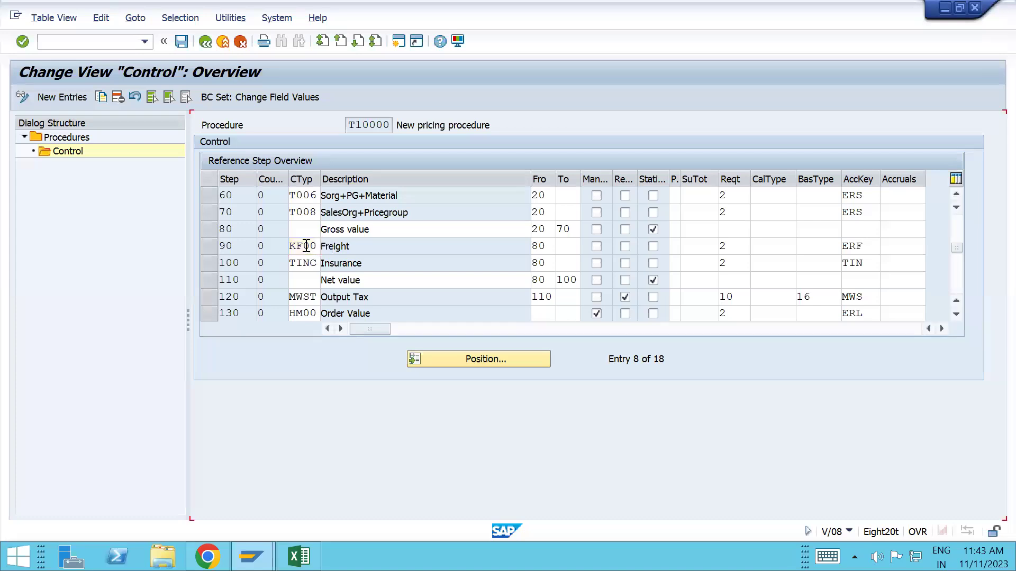
scroll(306, 246, "down", 2)
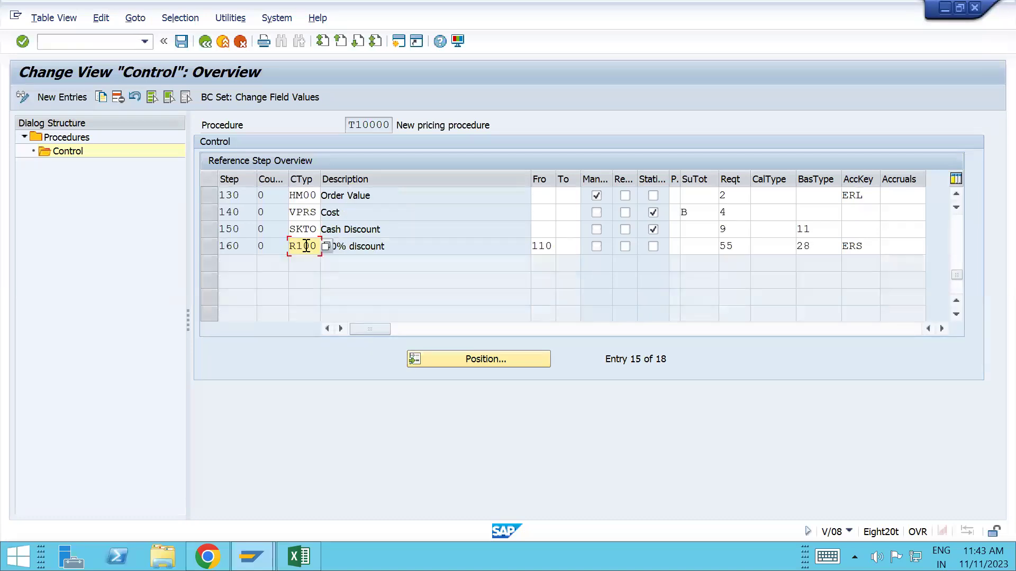
scroll(305, 245, "up", 2)
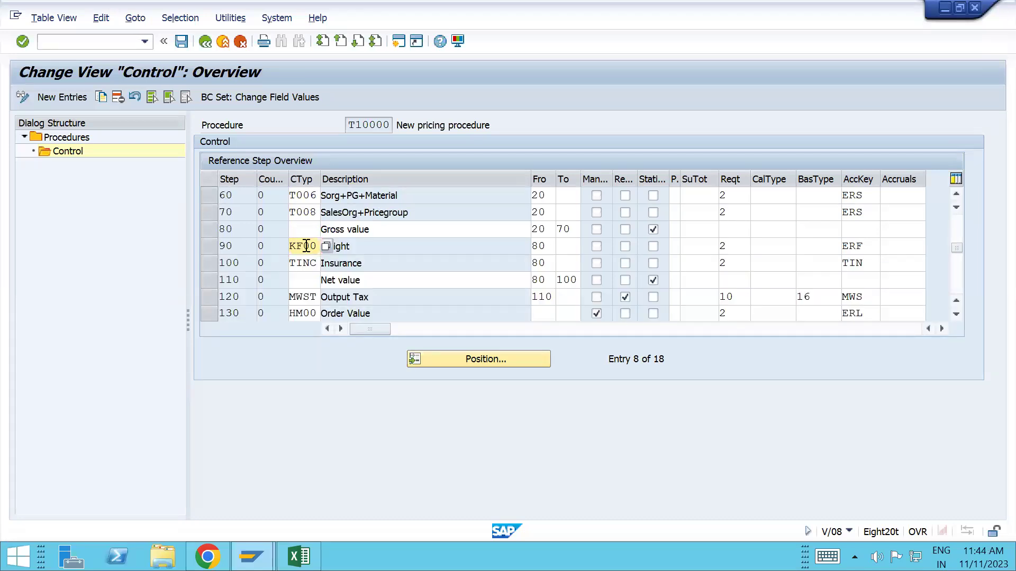
scroll(306, 246, "up", 2)
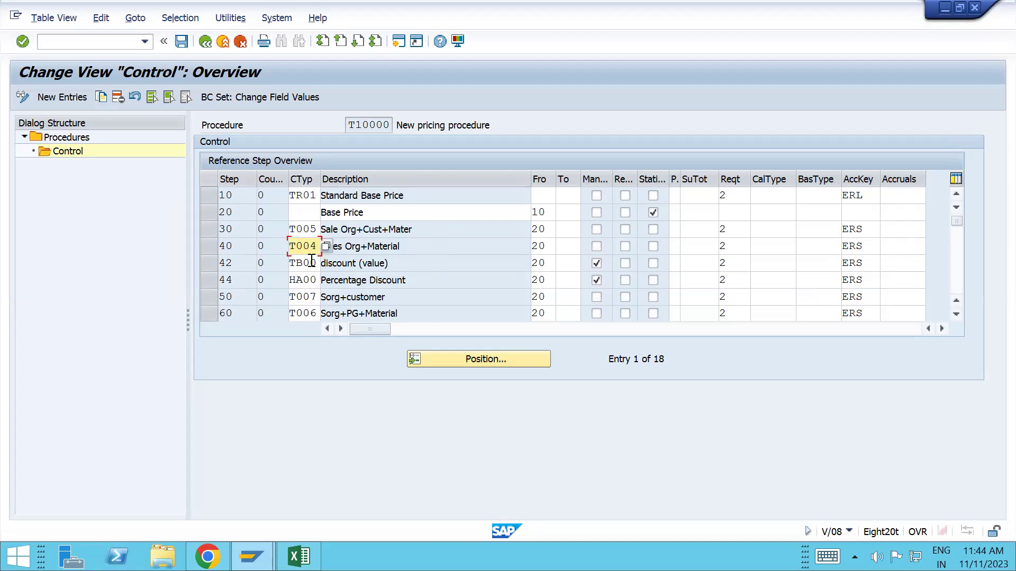
scroll(332, 334, "down", 3)
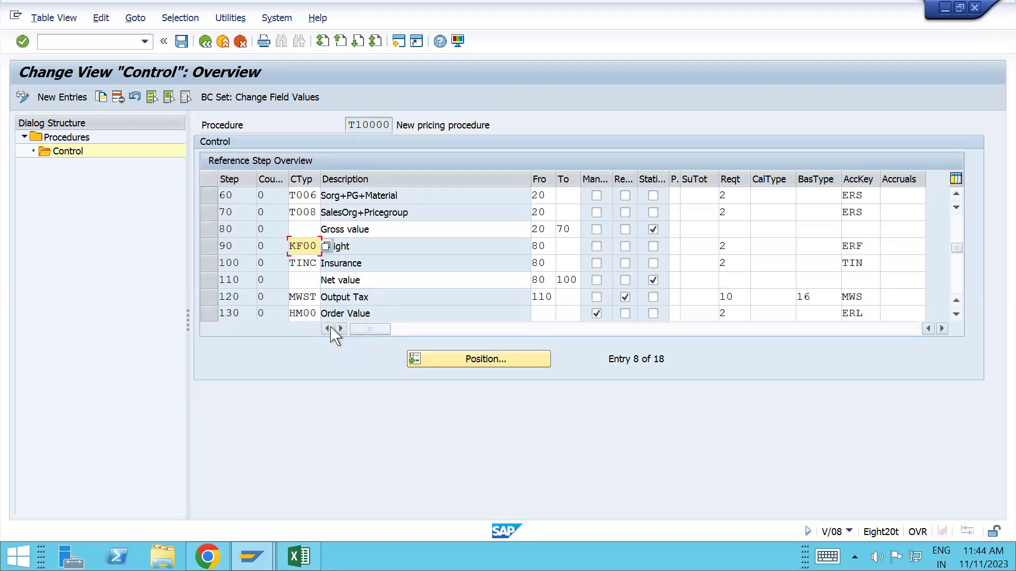
scroll(332, 334, "down", 3)
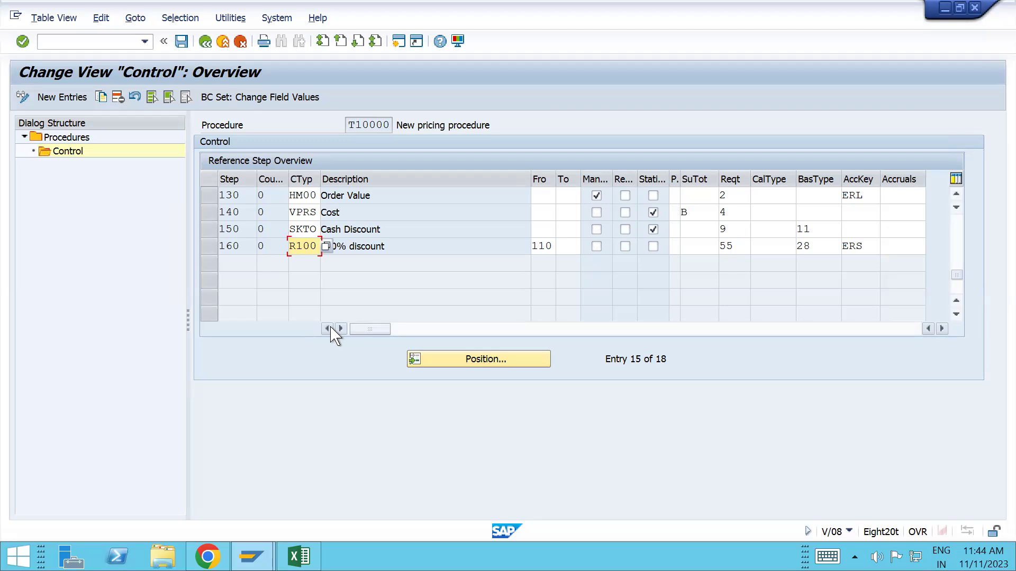
scroll(333, 335, "up", 5)
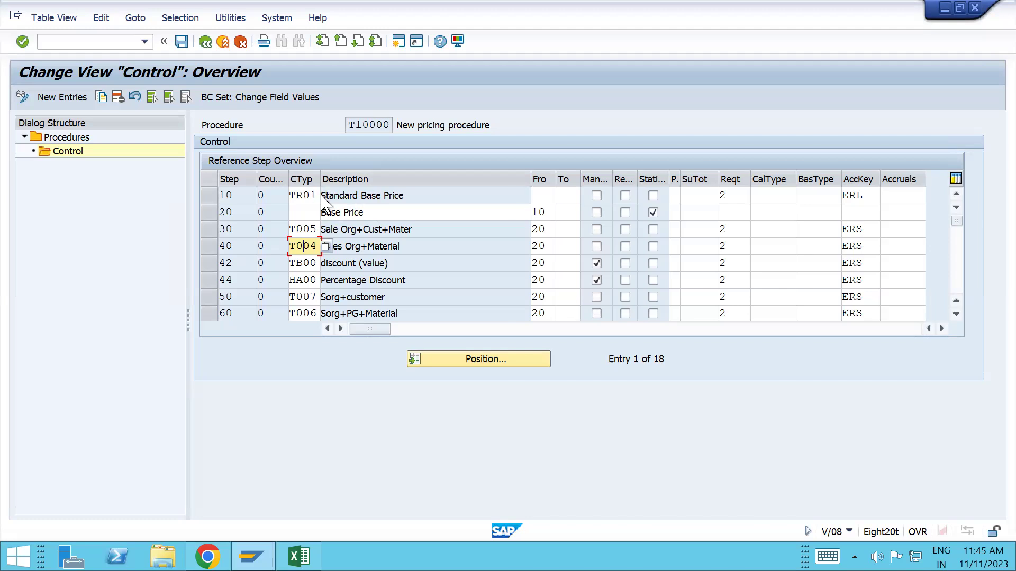
Examine the descriptions of the condition type and subtotal rows in procedure T10000, from Standard Base Price to 100% discount.
left_click_drag(322, 196, 411, 201)
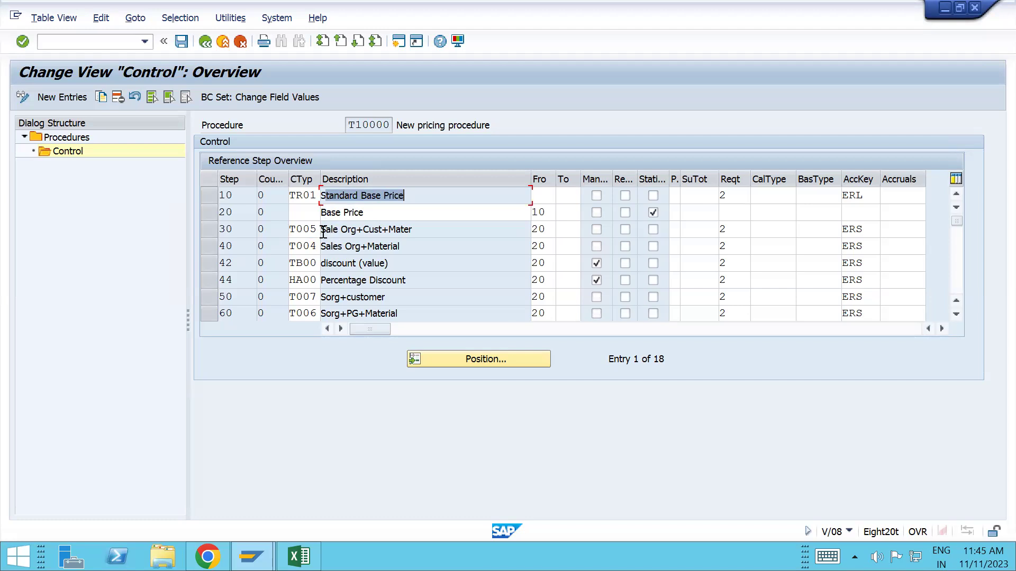
left_click_drag(321, 230, 426, 237)
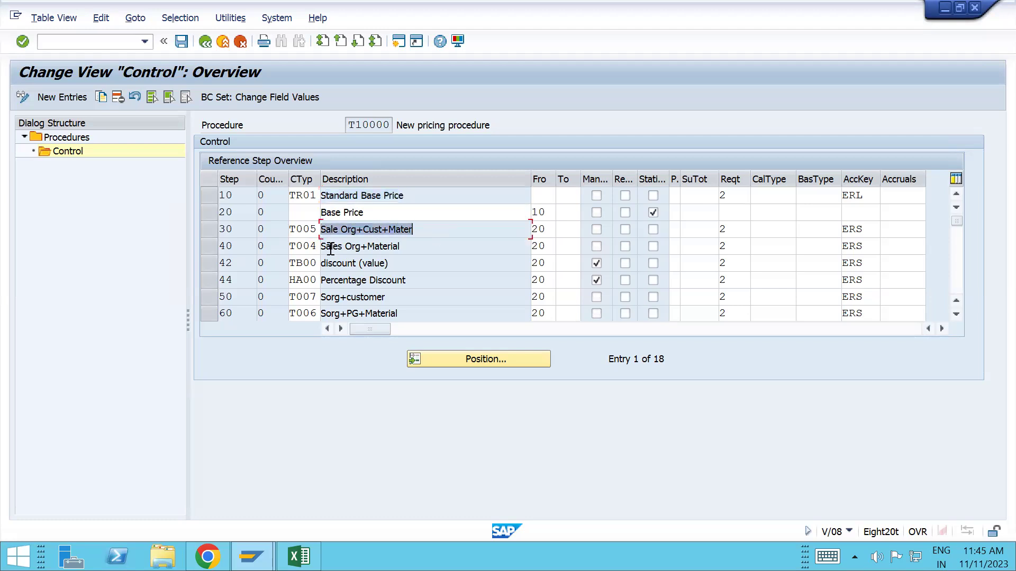
left_click_drag(324, 247, 435, 261)
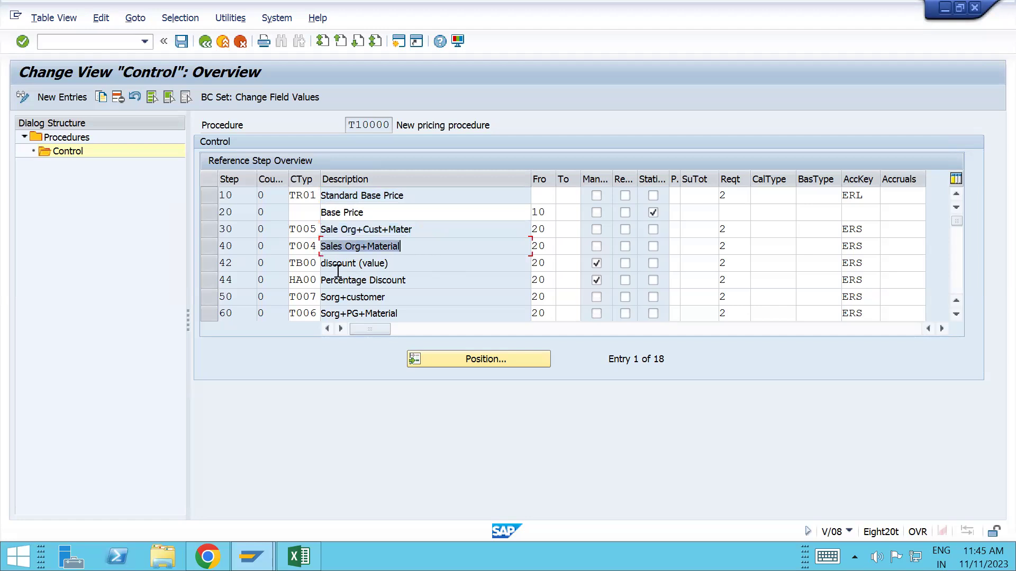
left_click_drag(322, 264, 409, 275)
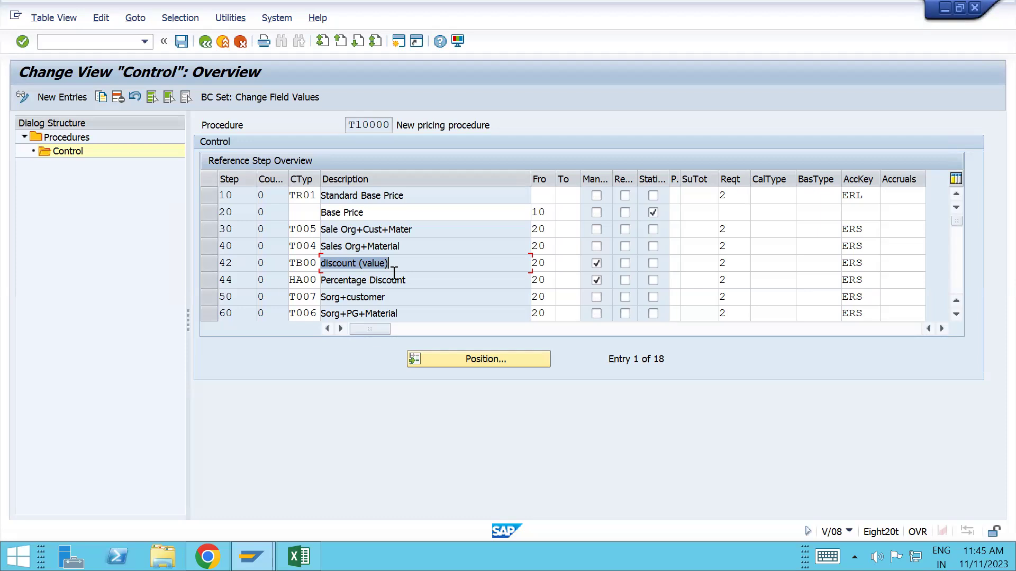
left_click(332, 213)
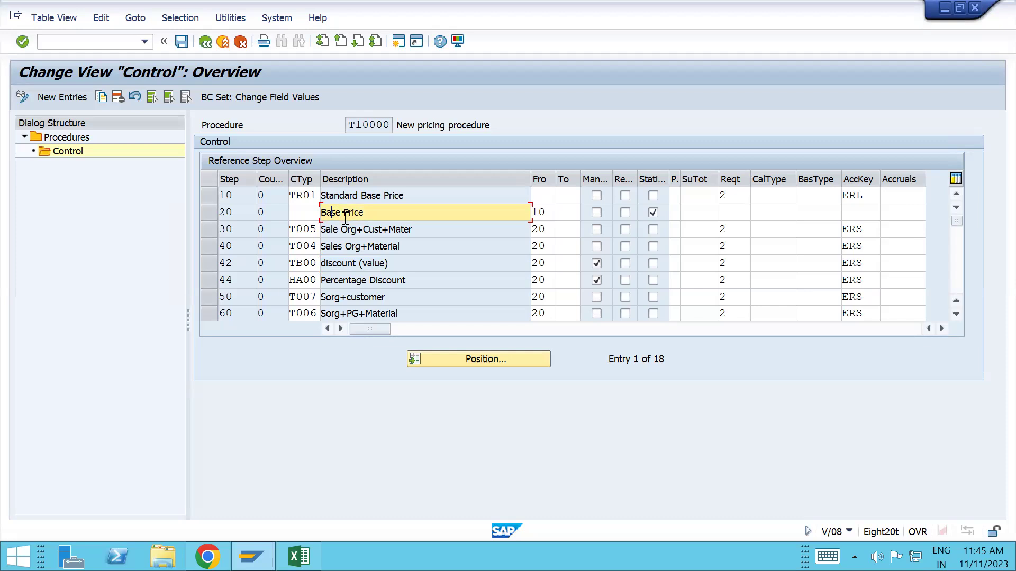
scroll(345, 217, "down", 2)
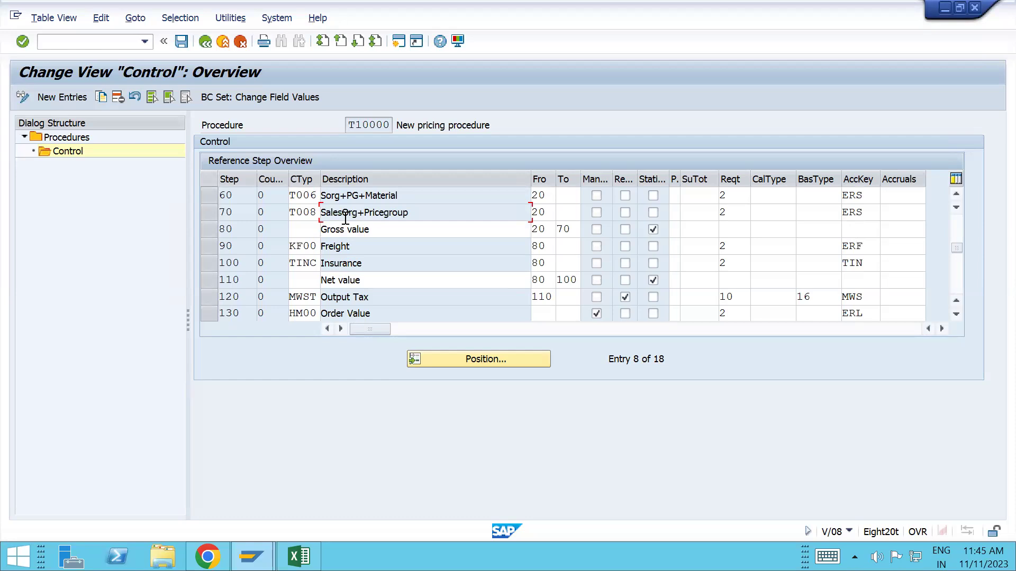
scroll(345, 218, "down", 2)
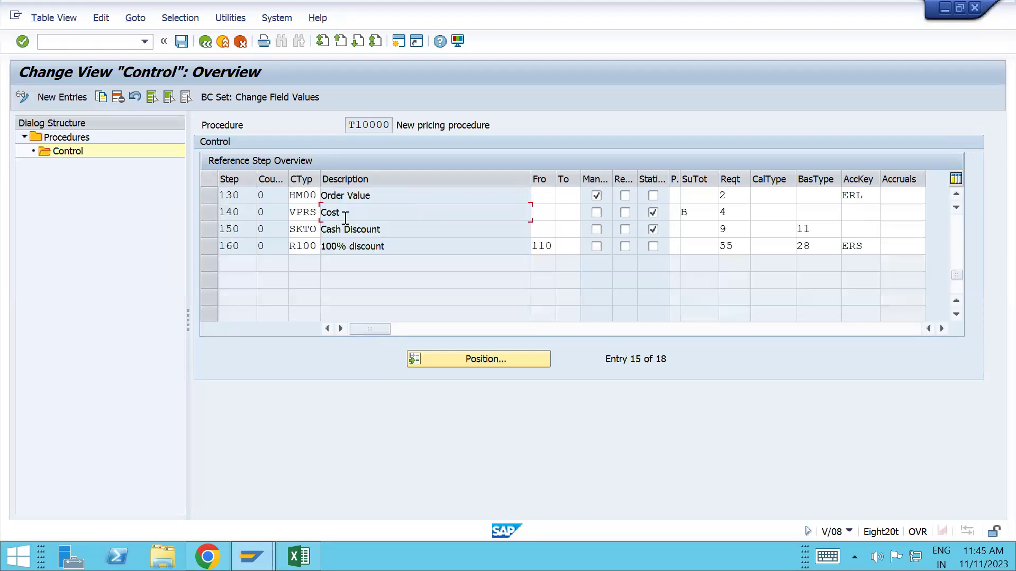
scroll(345, 217, "up", 2)
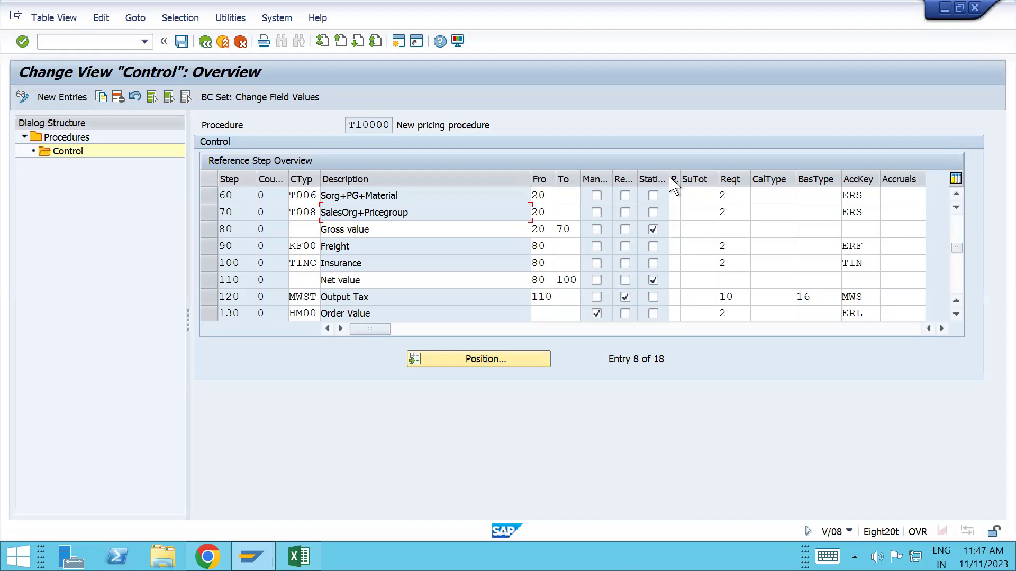
Widen the Statistics column and examine the From and To step references of the base price, discount and subtotal rows.
left_click_drag(668, 179, 706, 170)
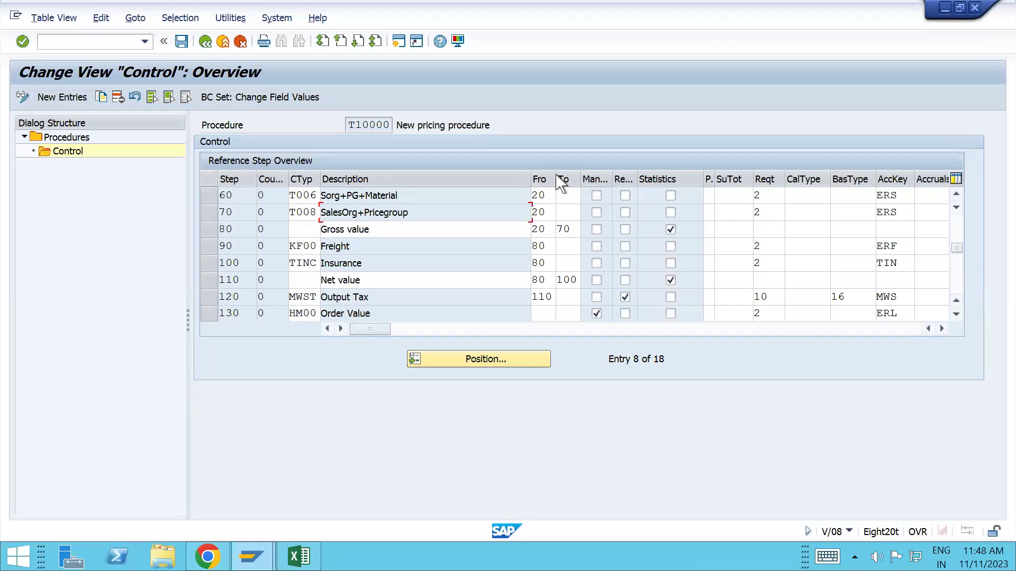
left_click(957, 224)
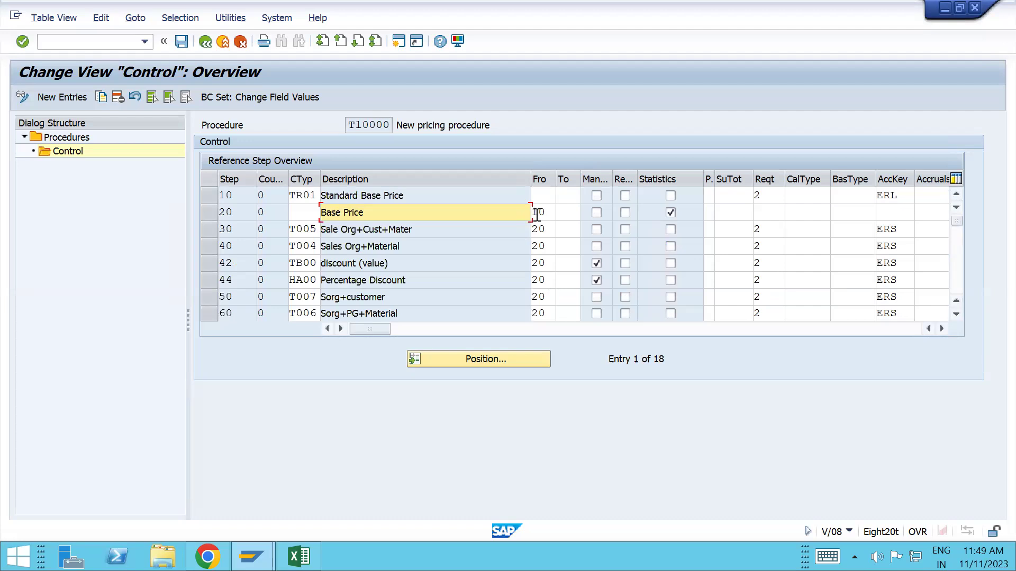
left_click_drag(537, 214, 549, 214)
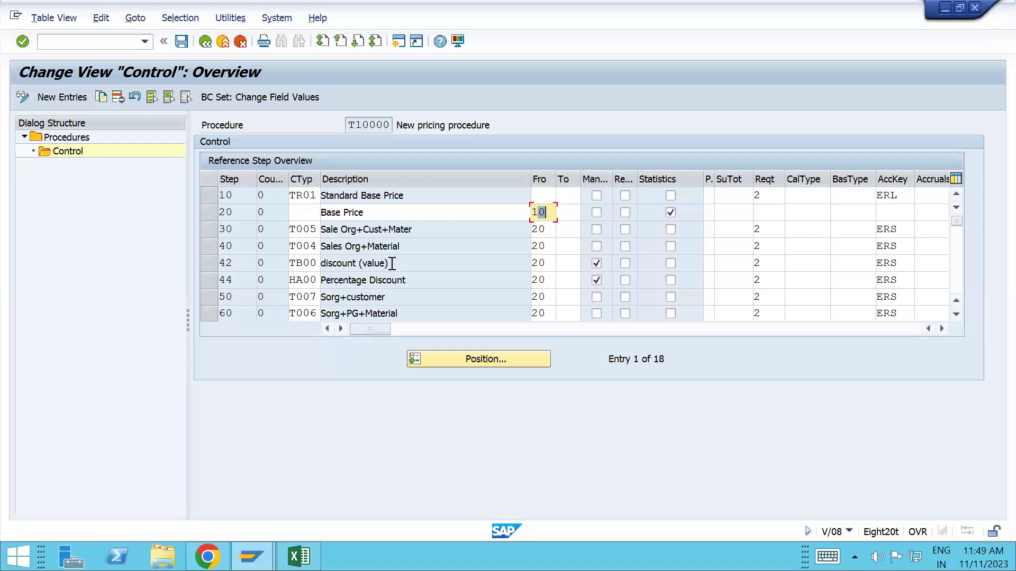
left_click(353, 217)
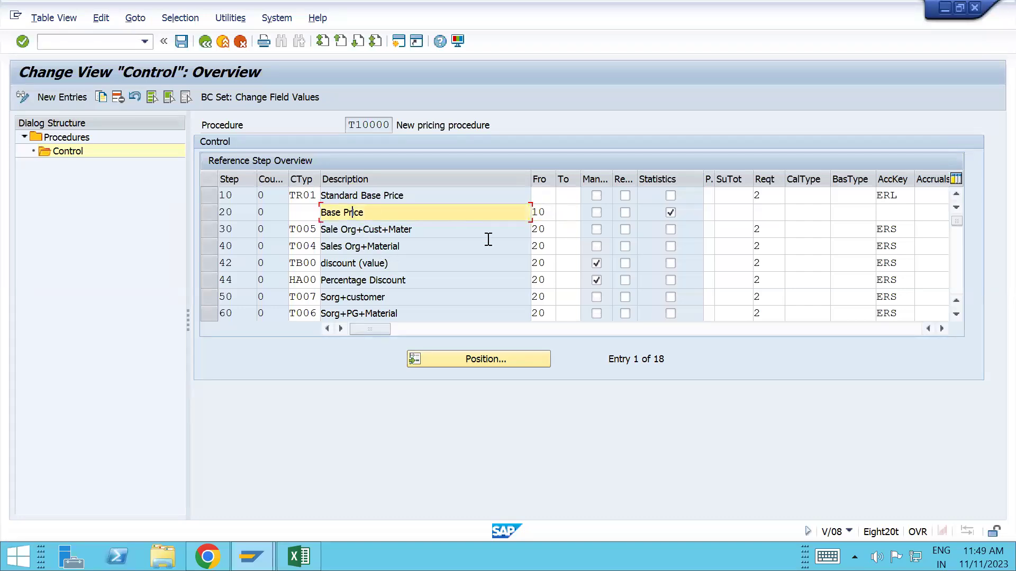
left_click(537, 233)
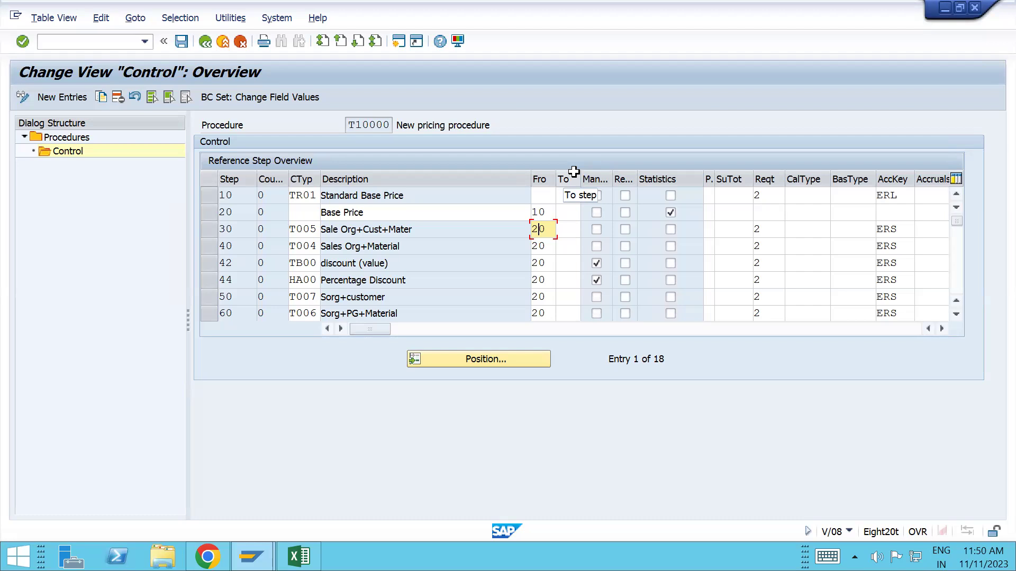
left_click(394, 232)
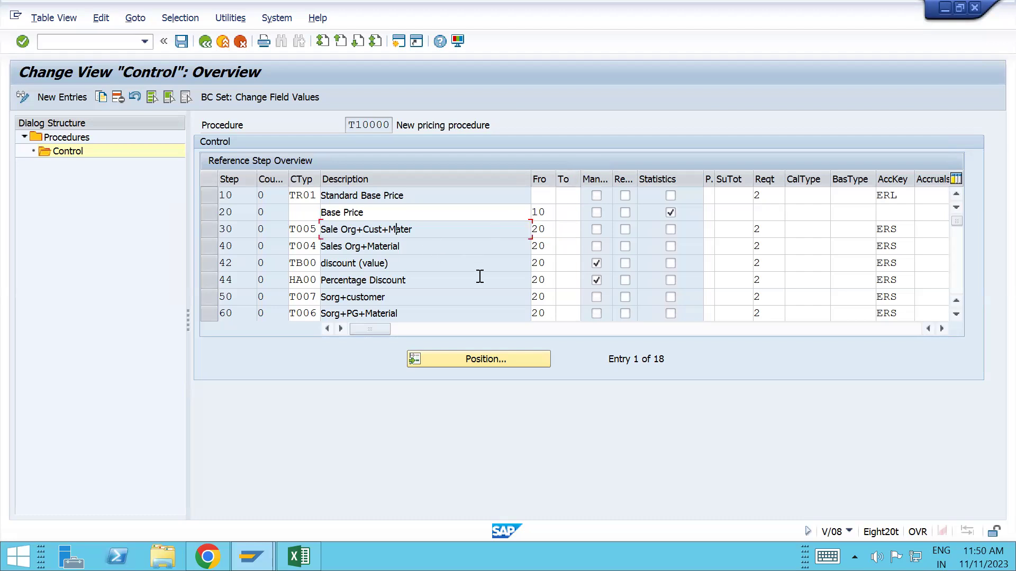
key("Down")
key("Down")
scroll(480, 277, "down", 2)
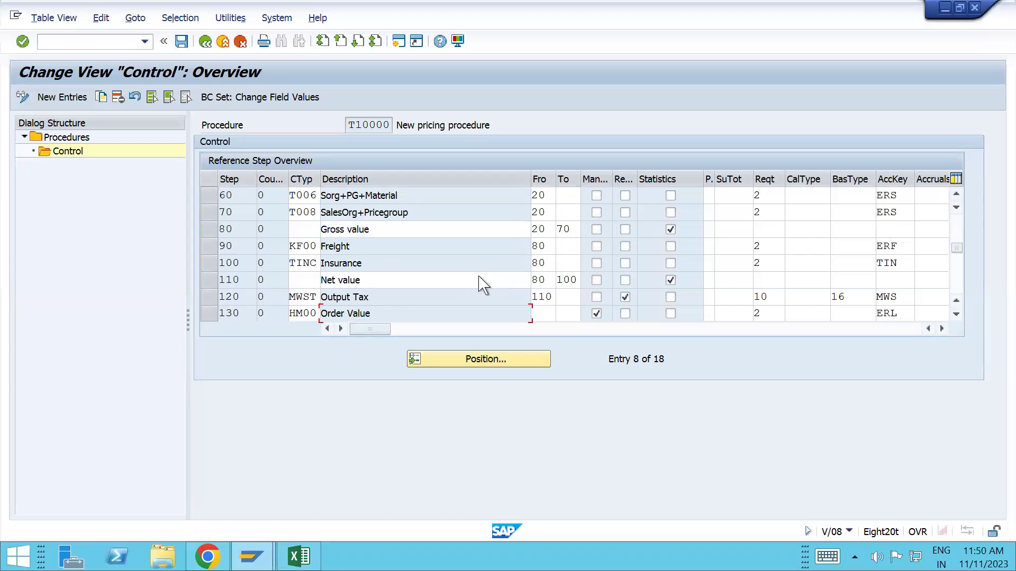
scroll(481, 282, "down", 2)
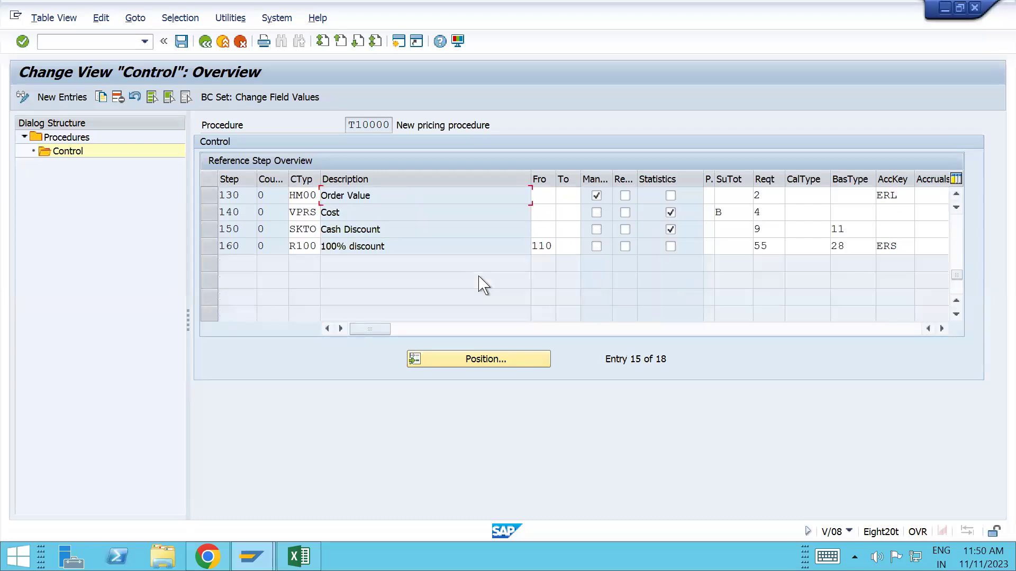
Start a new entry for procedure T10000 without a step number or condition type, and describe it as Total Discounts.
left_click(61, 103)
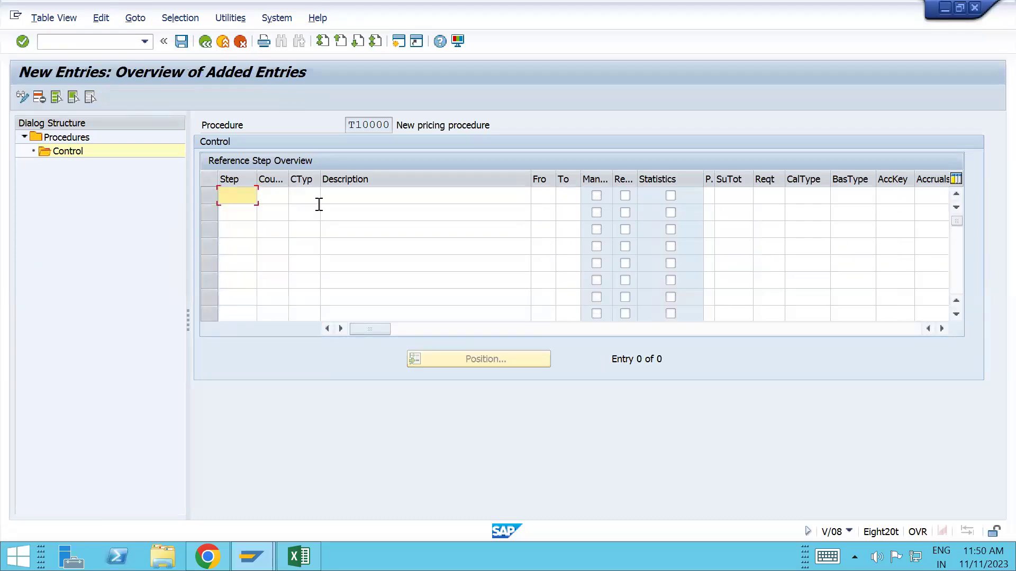
left_click(351, 196)
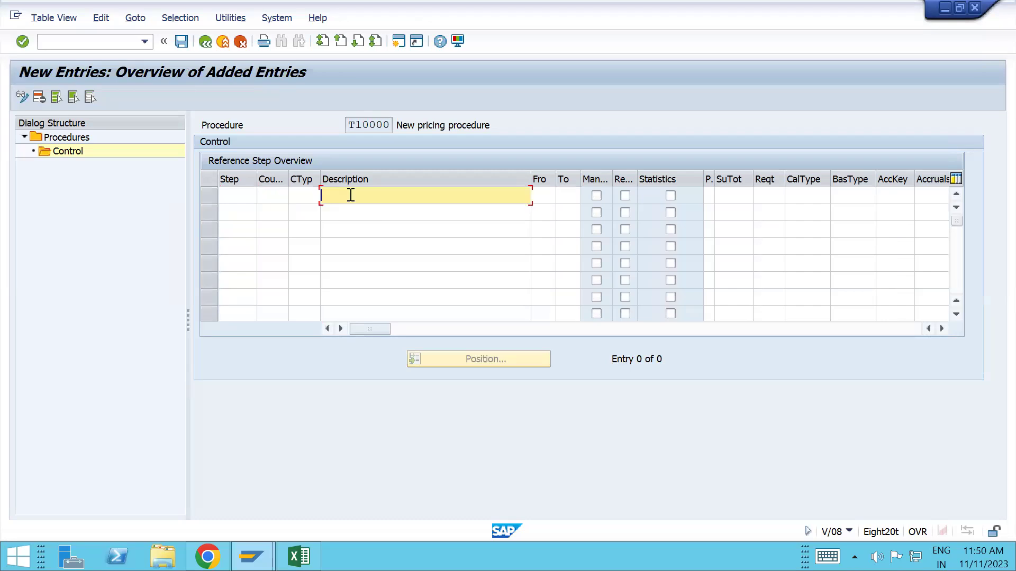
type("T")
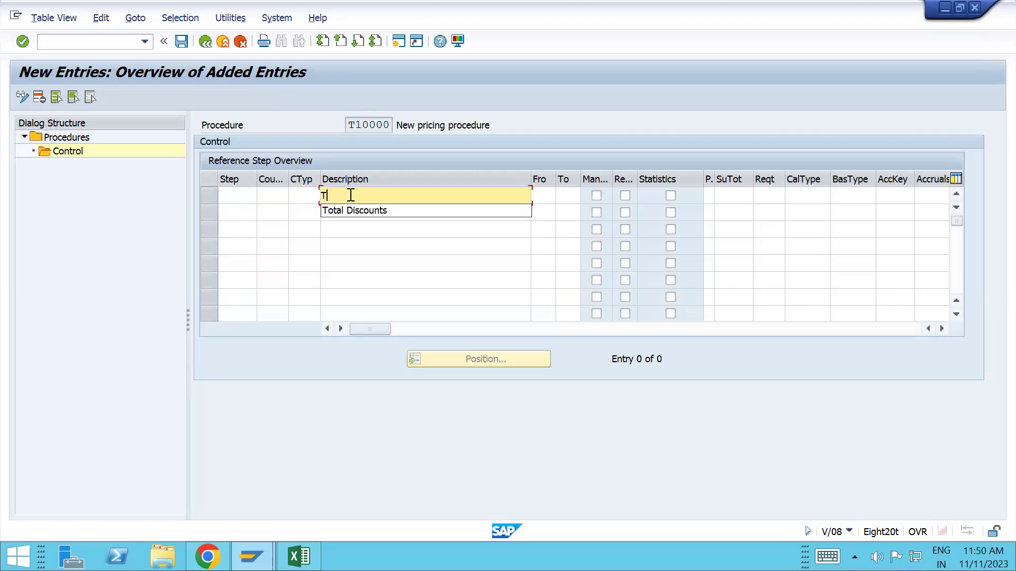
type("t")
key("BackSpace")
type("ota")
key("Down")
key("Return")
key("Return")
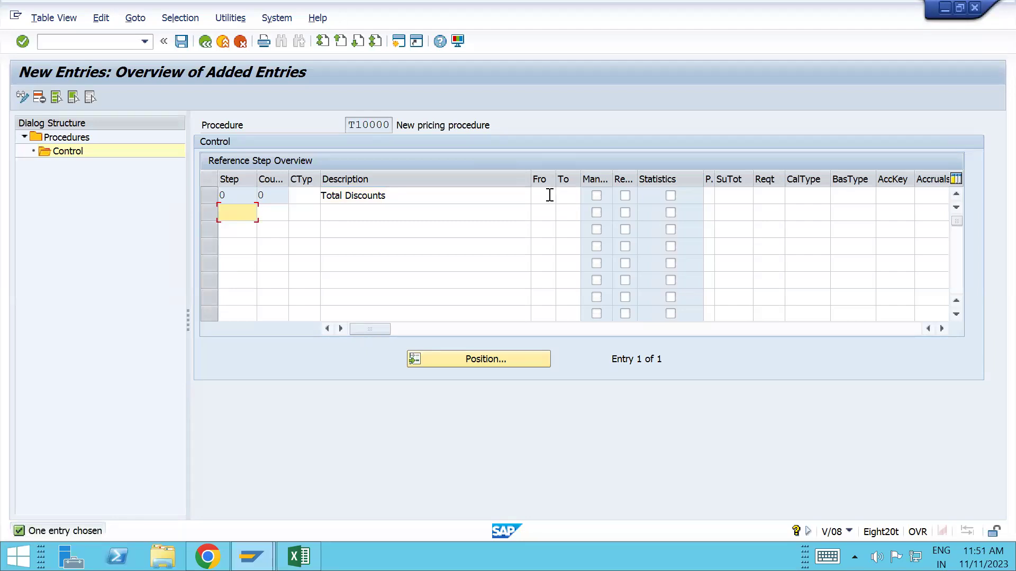
Set the Total Discounts row to run from step 30 to step 70, mark it as statistical and accept the entry.
left_click(550, 195)
type("30")
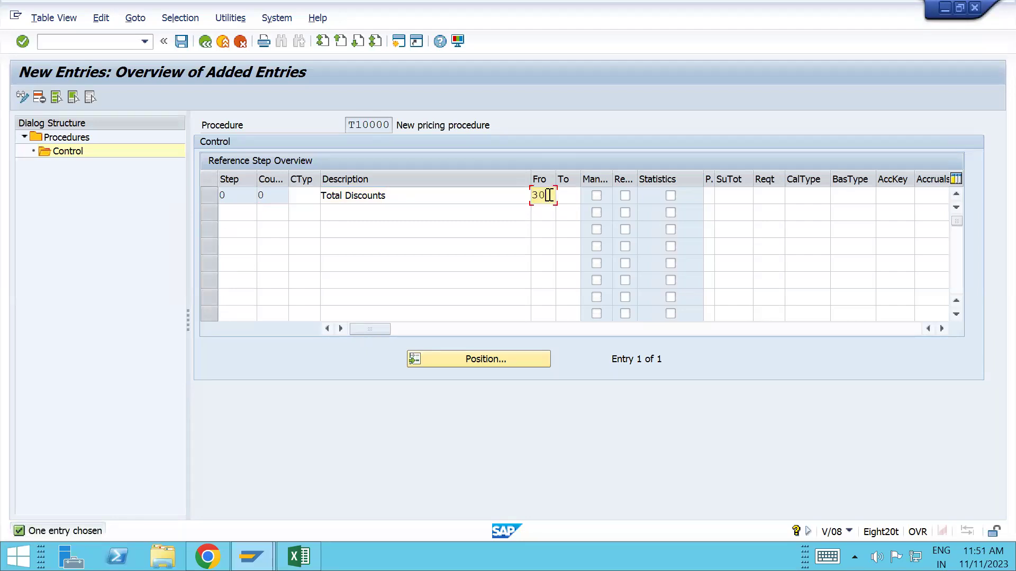
key("Tab")
type("70")
left_click(670, 196)
key("Return")
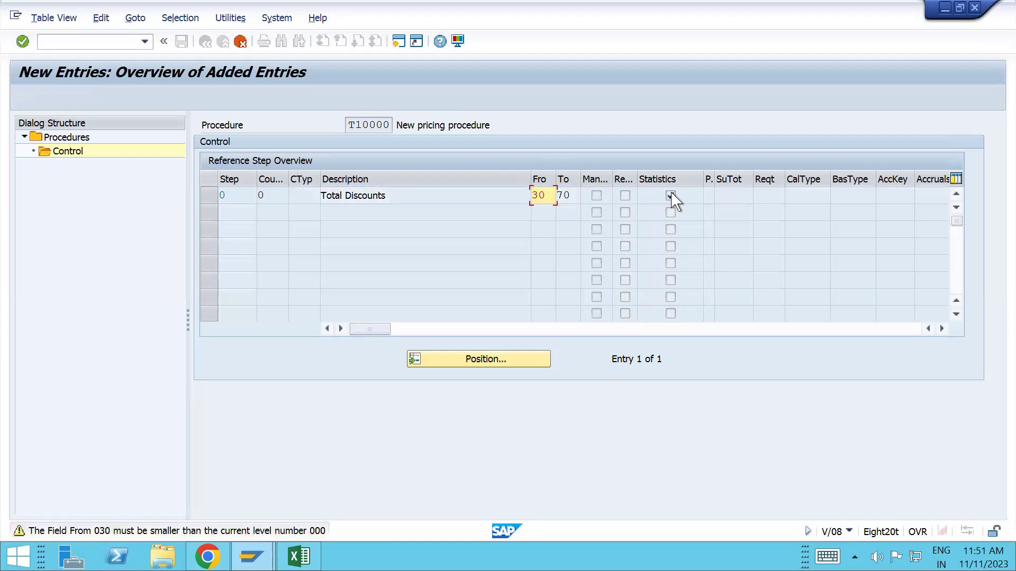
key("Return")
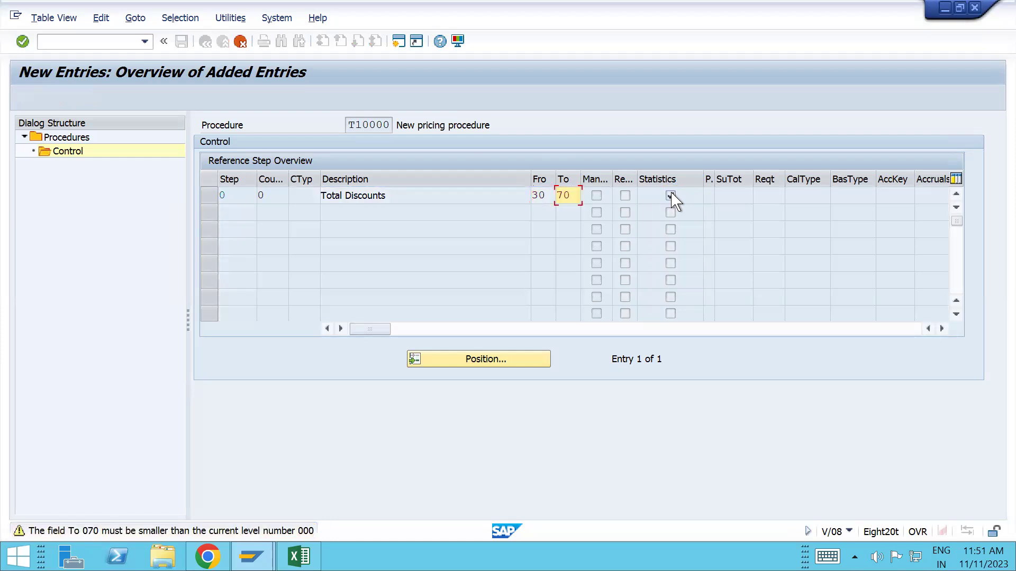
key("Return")
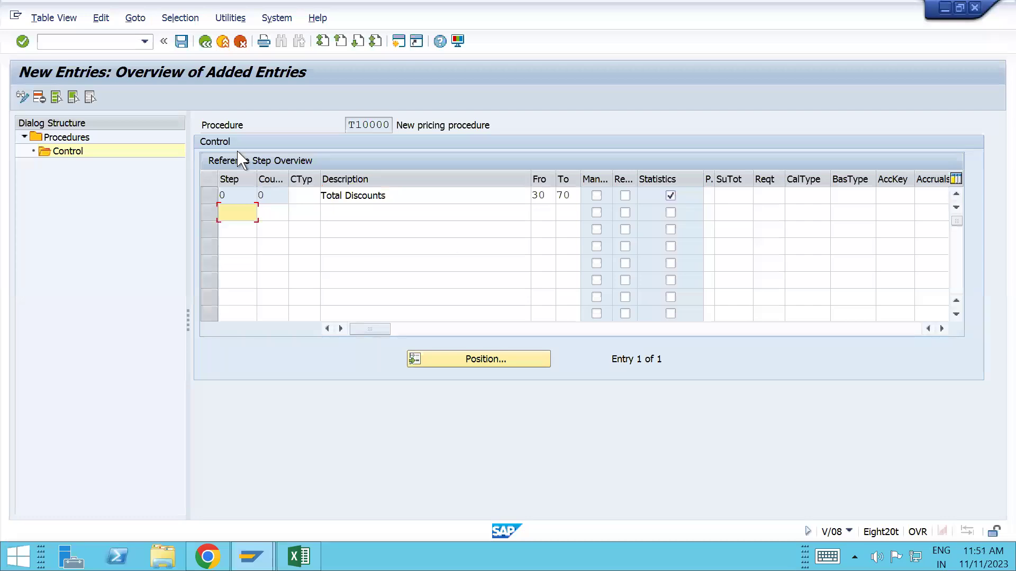
Save the Total Discounts entry under the proposed customizing request and return to the control overview.
left_click(182, 42)
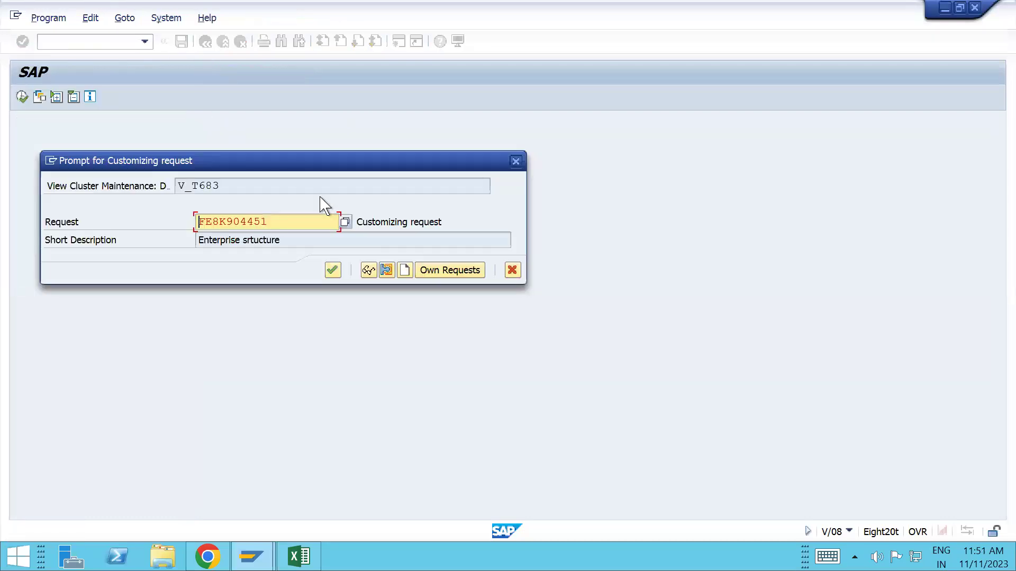
left_click(331, 271)
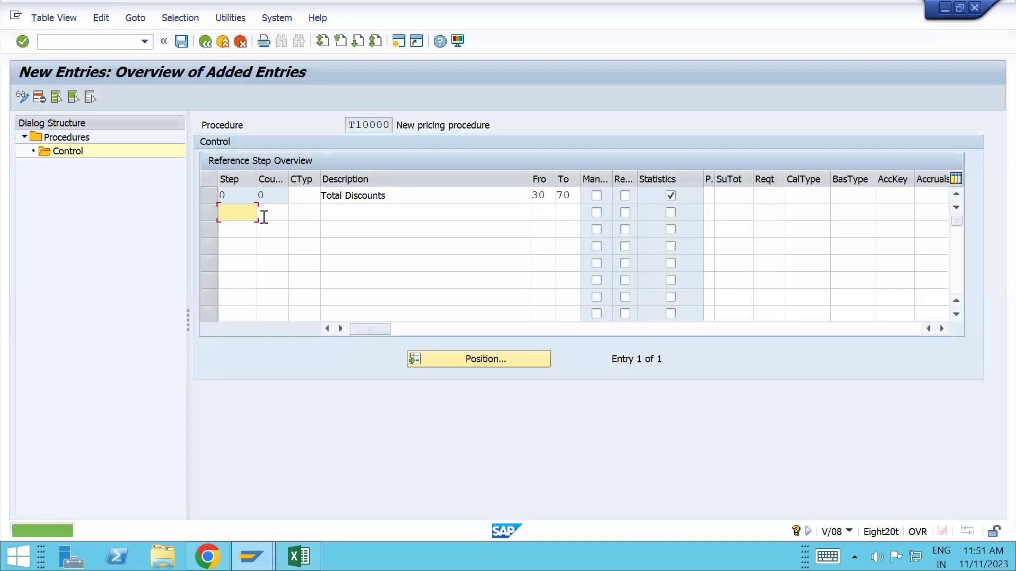
left_click(209, 43)
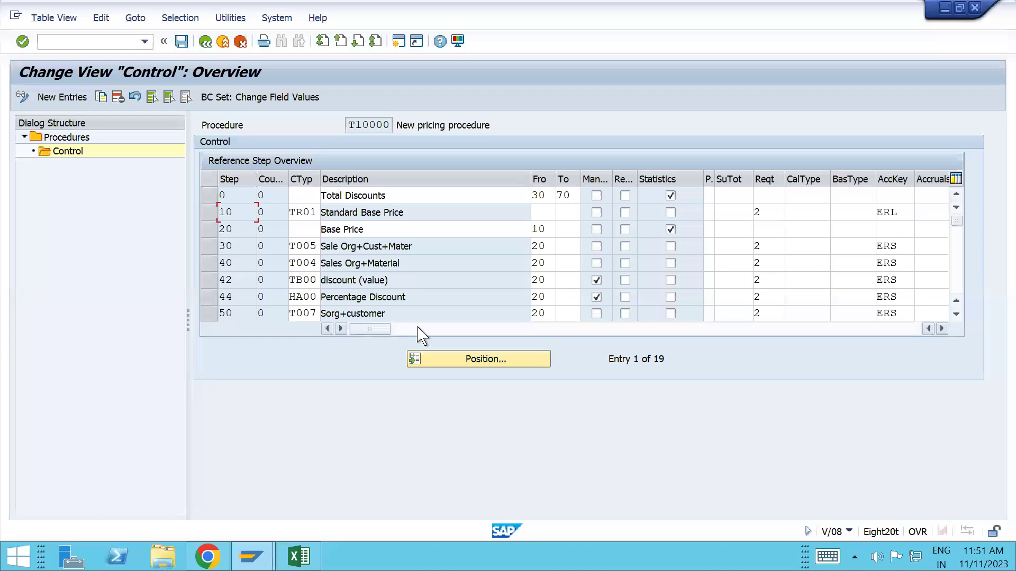
Check the last steps of the procedure and start a new entry with step 170 and the description Total Discounts.
scroll(421, 331, "down", 3)
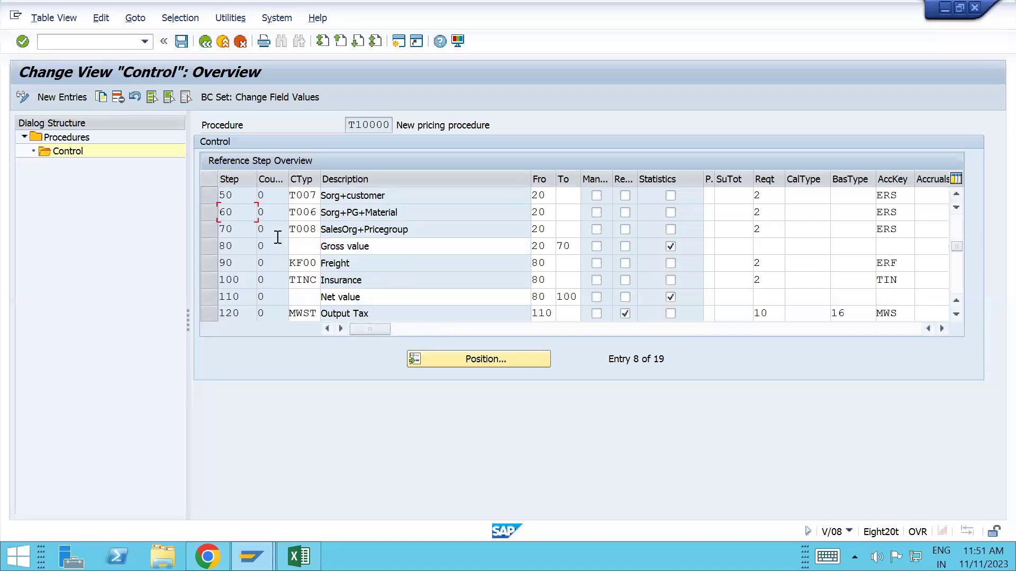
scroll(494, 283, "down", 3)
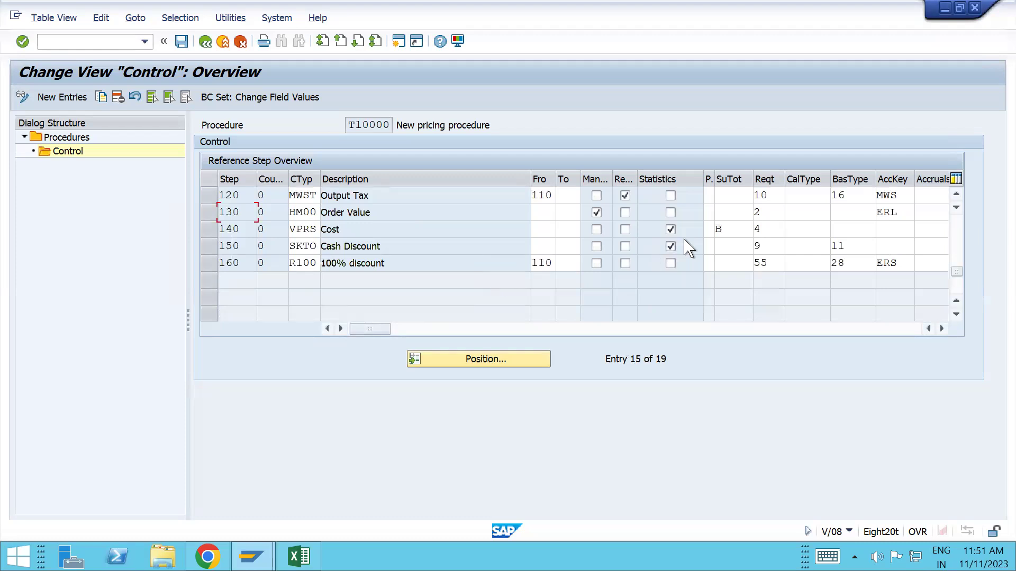
left_click(957, 228)
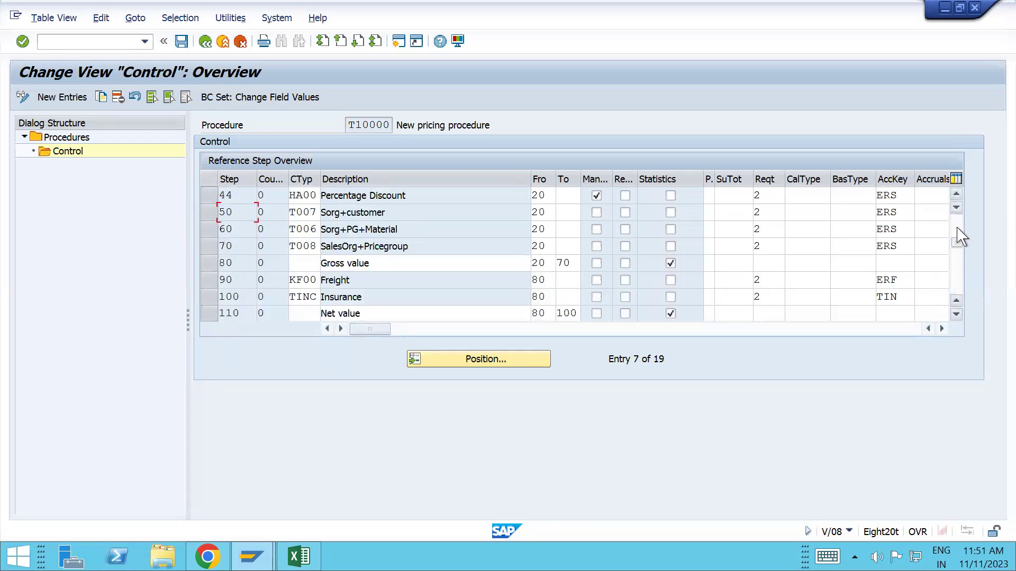
left_click_drag(957, 243, 958, 280)
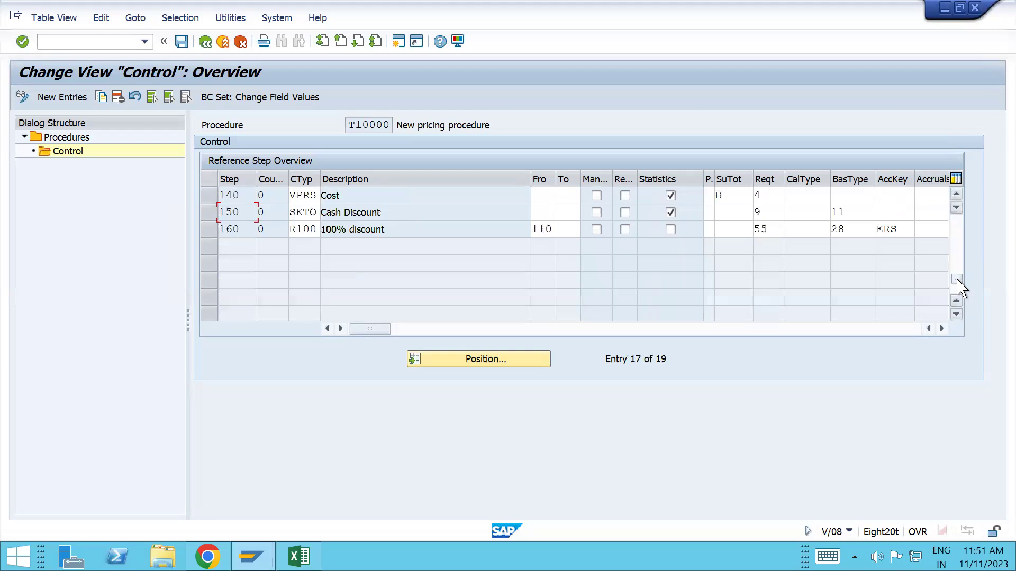
left_click(78, 98)
type("170")
key("Tab")
key("Tab")
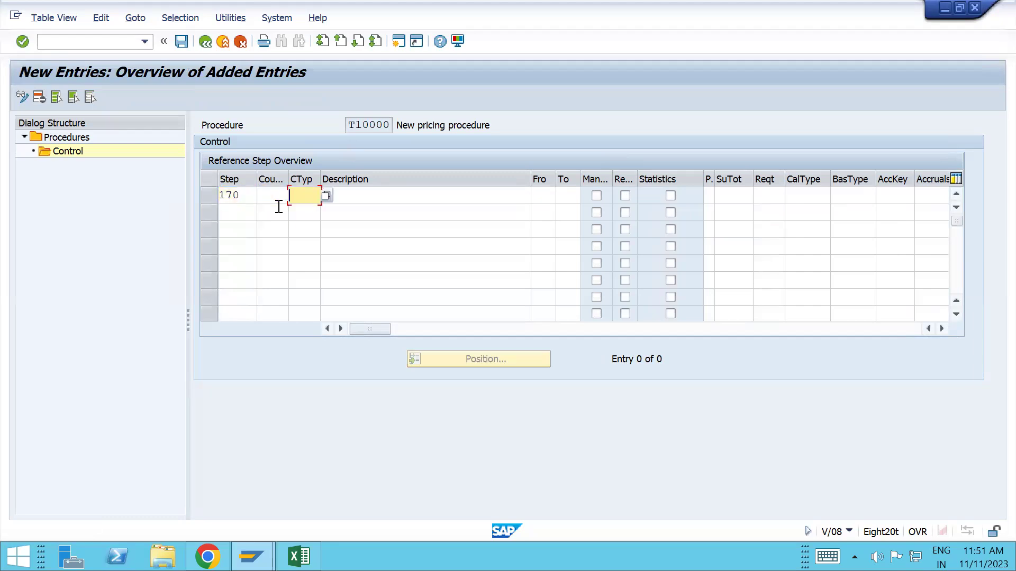
key("Tab")
key("Down")
key("Tab")
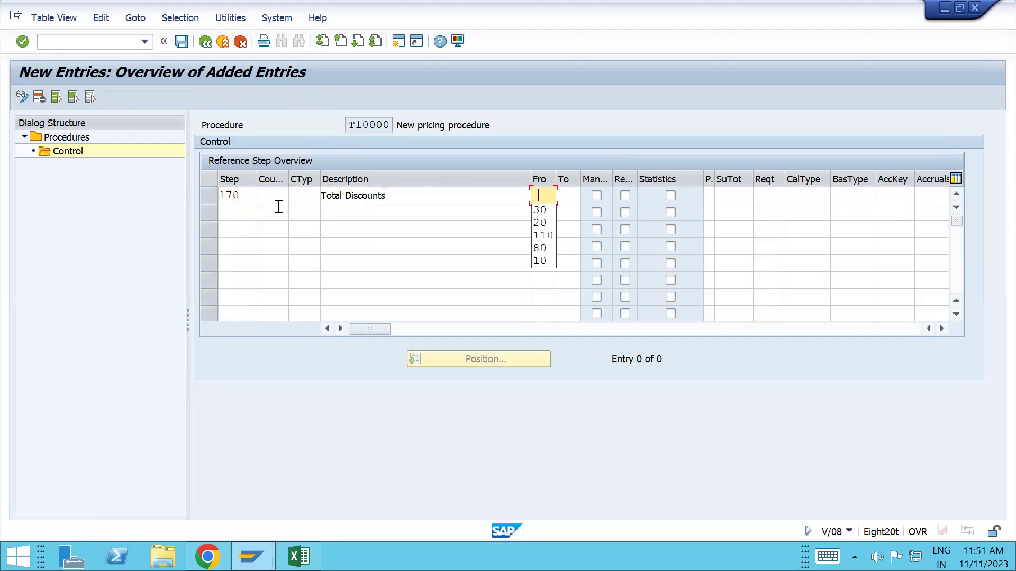
Set the step 170 Total Discounts row to run from step 30 to step 70.
key("Down")
key("Tab")
key("Down")
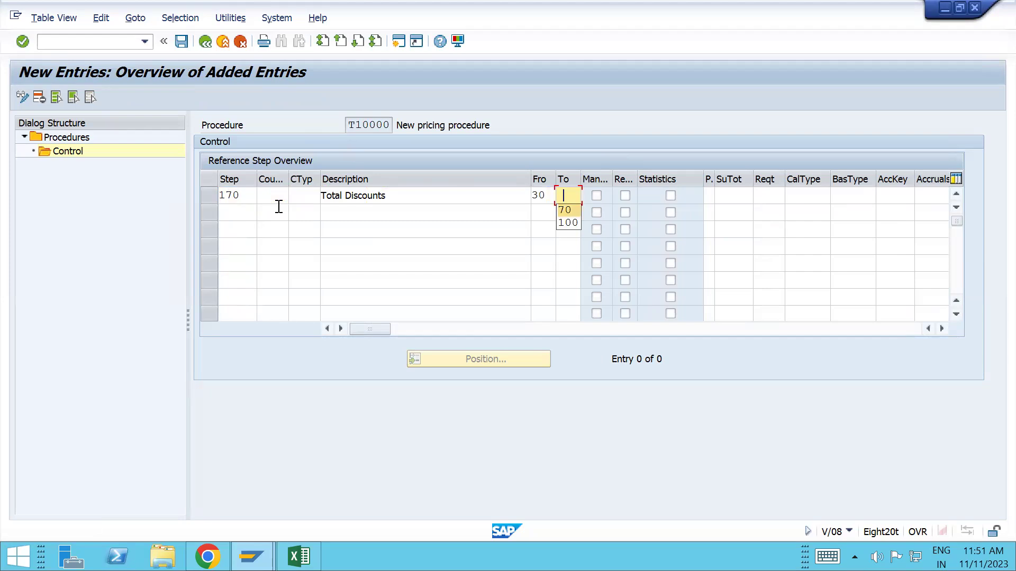
key("Return")
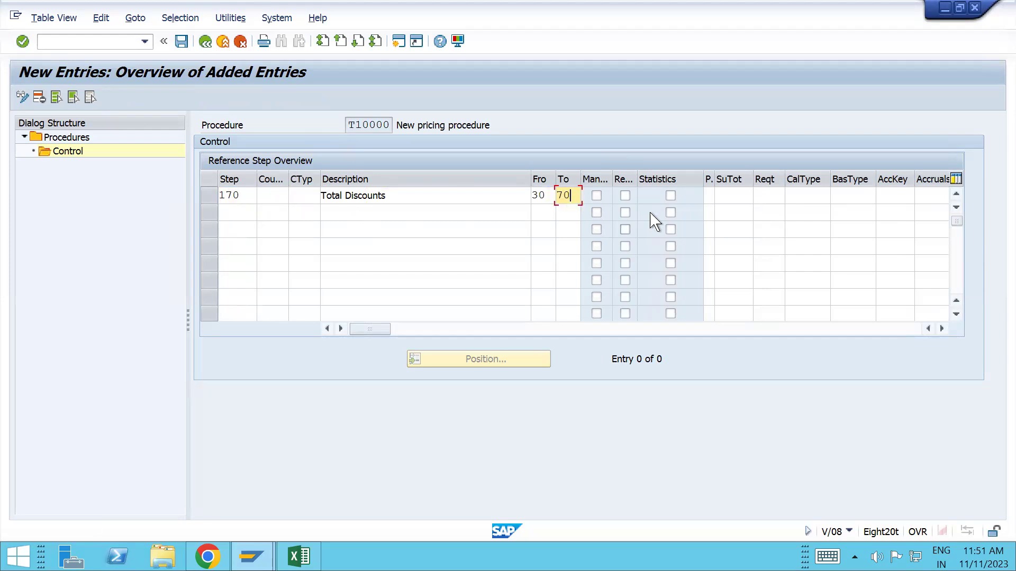
Mark the step 170 Total Discounts row as statistical and save the entry.
left_click(671, 196)
key("Return")
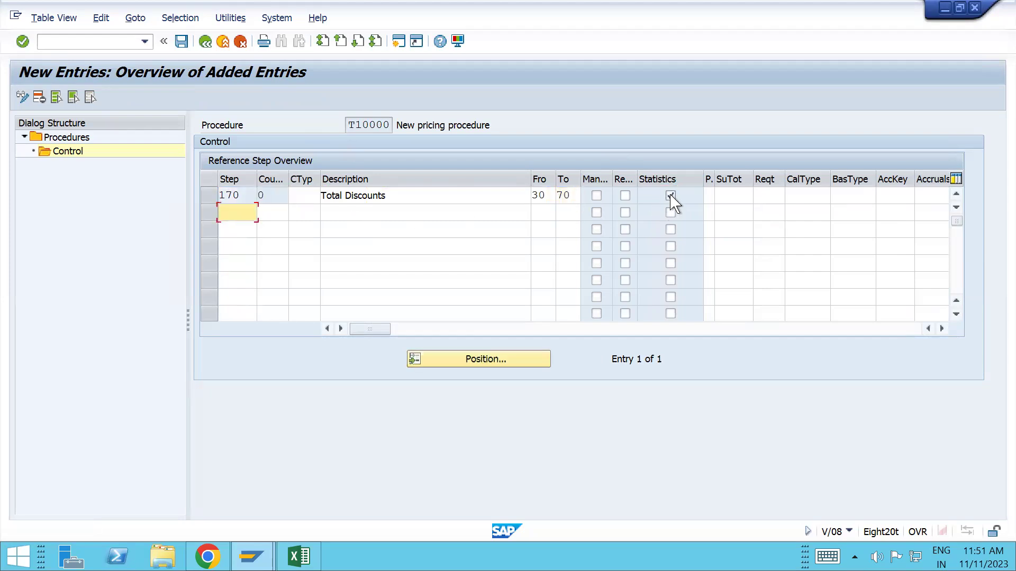
key("ctrl+s")
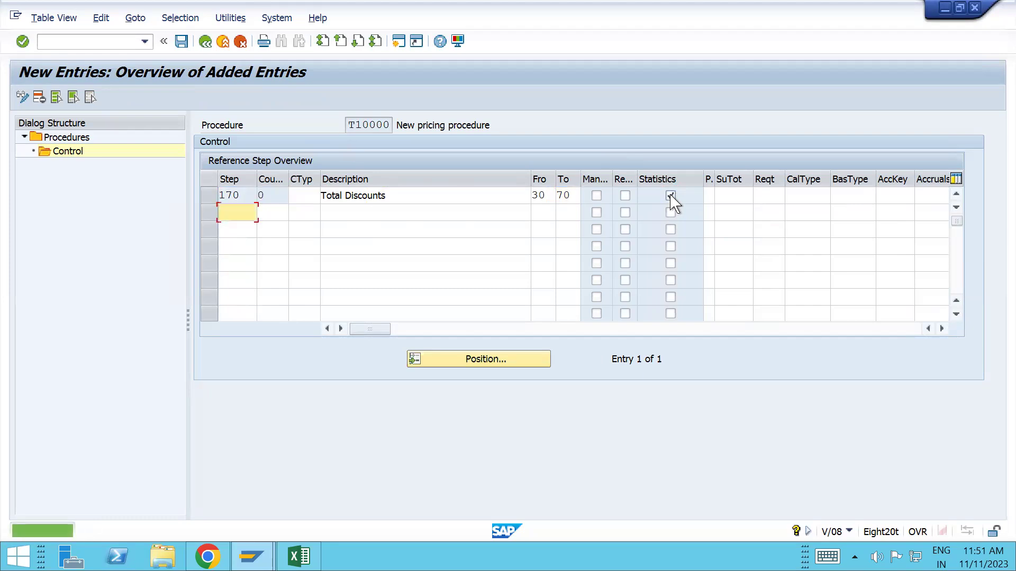
Open VA01 in another session, start an OR standard order for sales area T100/01/01 and pick the first suggested sold-to party.
mouse_move(251, 557)
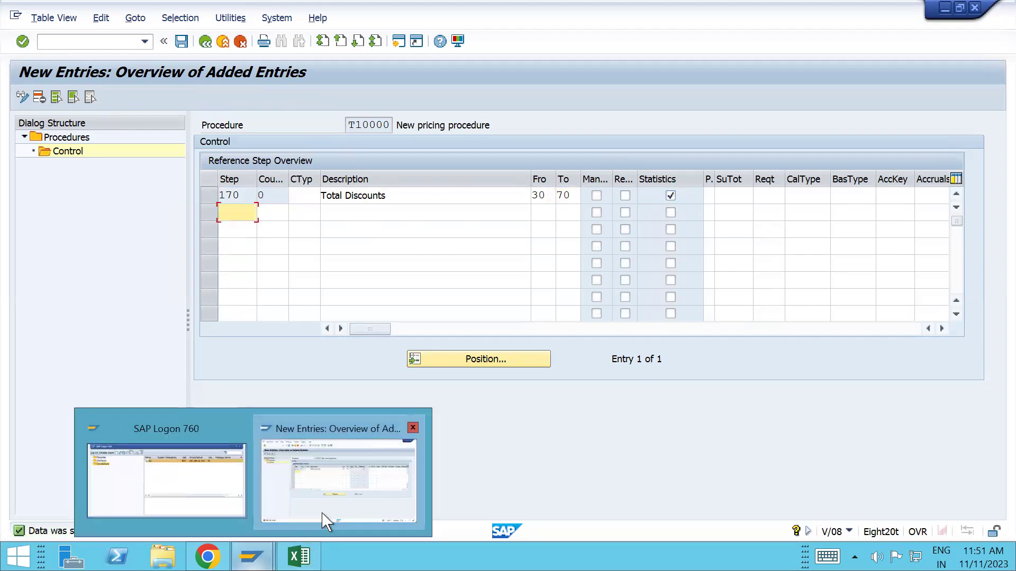
left_click(326, 521)
left_click(95, 41)
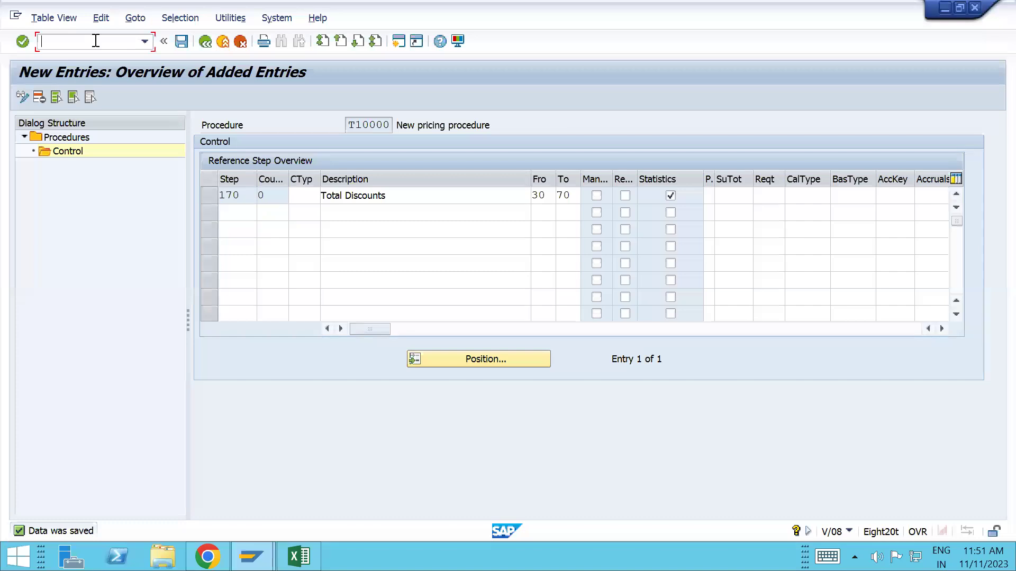
type("/nv/08")
key("Return")
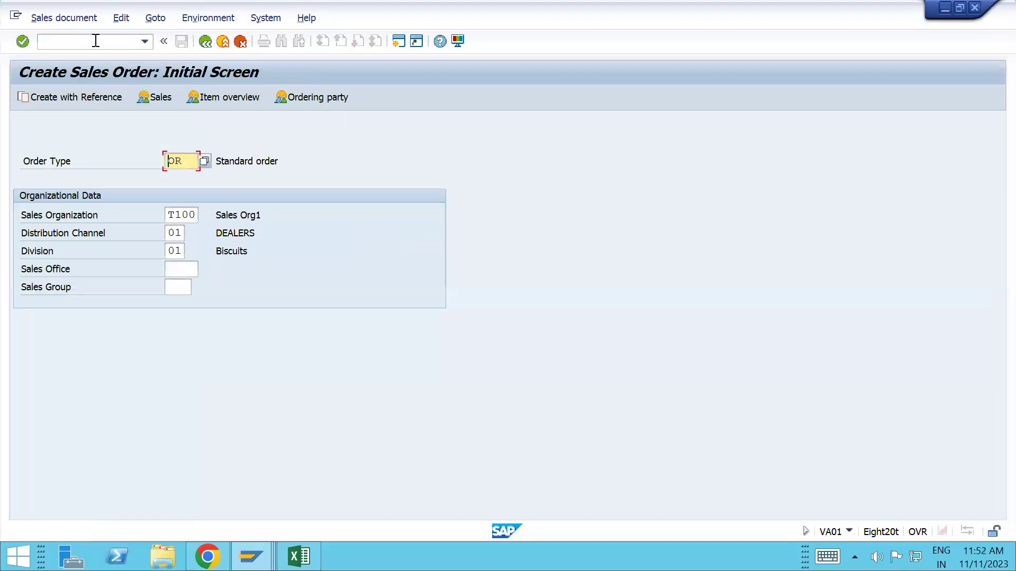
key("Return")
key("Down")
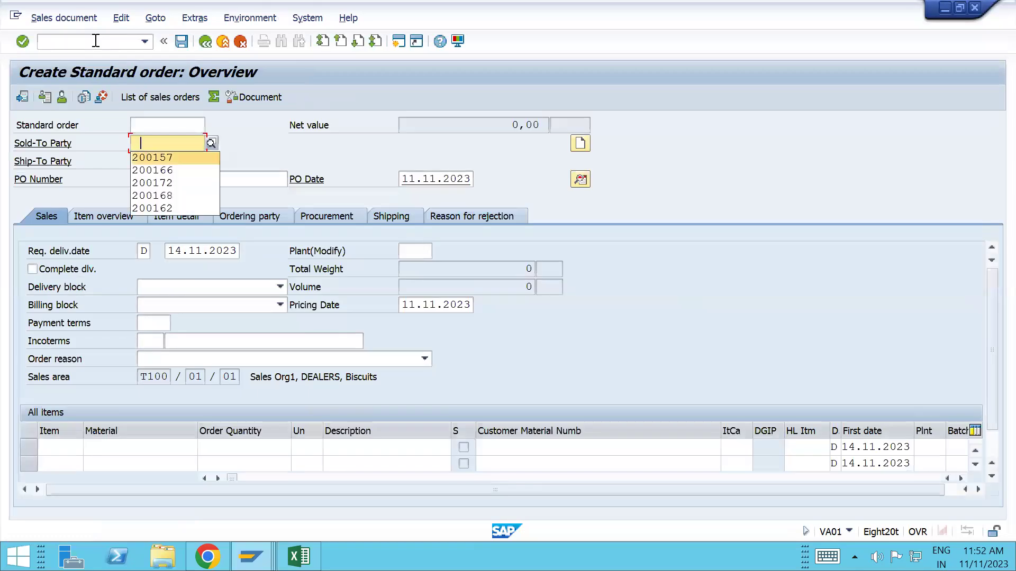
key("Return")
Add material TESTMATERIAL_T100 as the order item with a gross weight of 25 and an order quantity of 10.
key("Down")
key("Down")
key("Up")
key("Down")
key("Return")
key("Return")
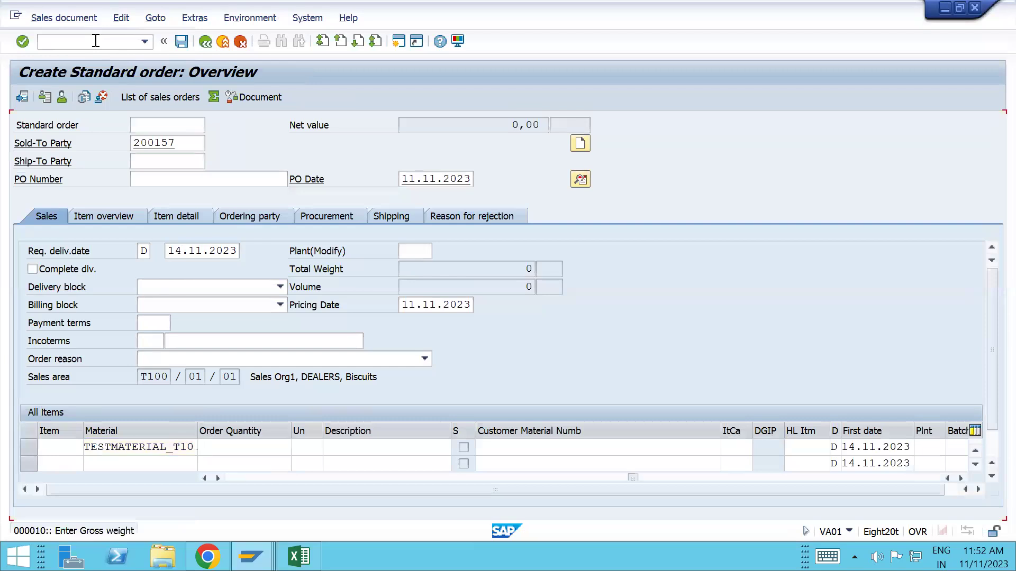
type("25")
key("Return")
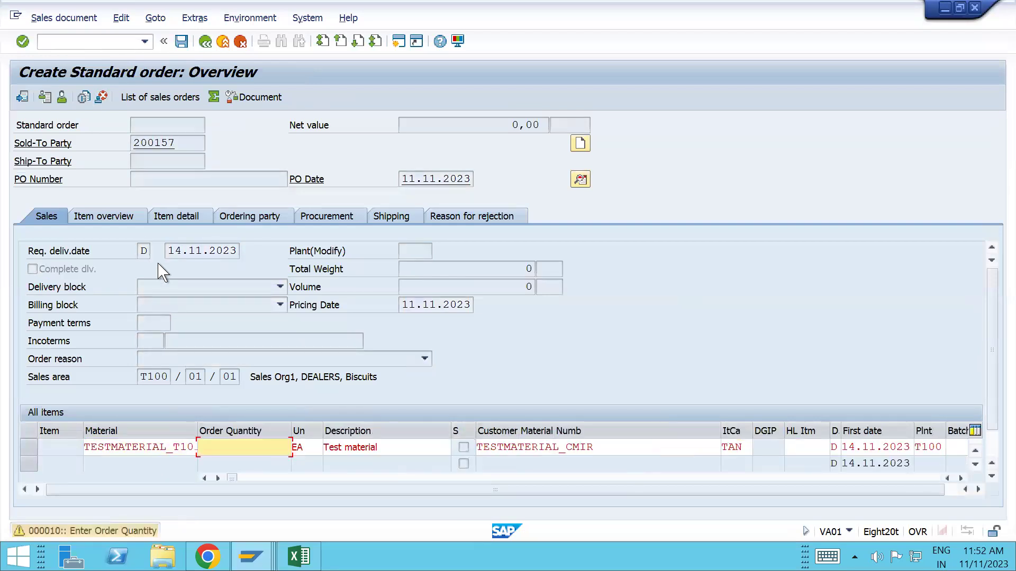
type("10")
key("Return")
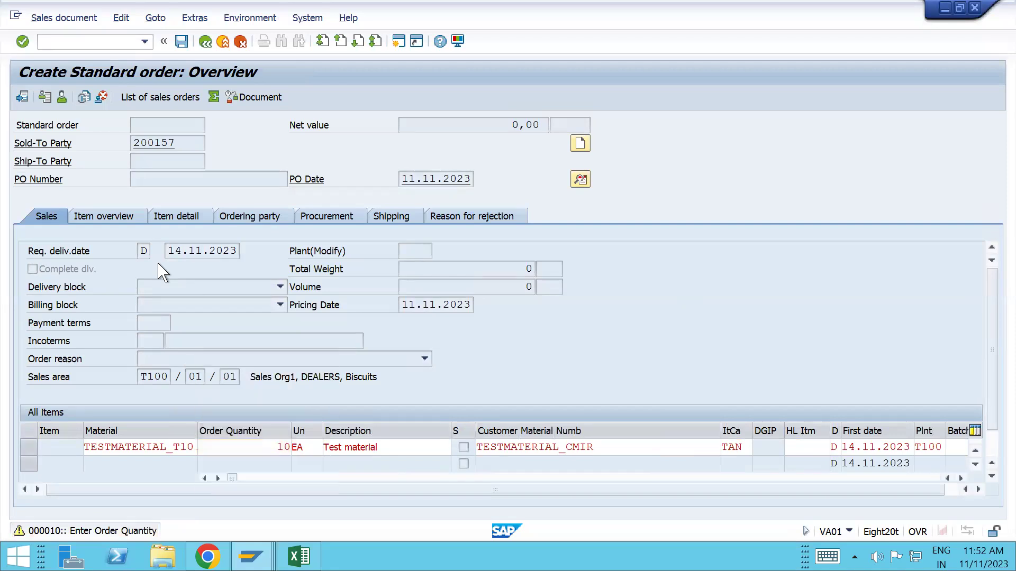
left_click(572, 395)
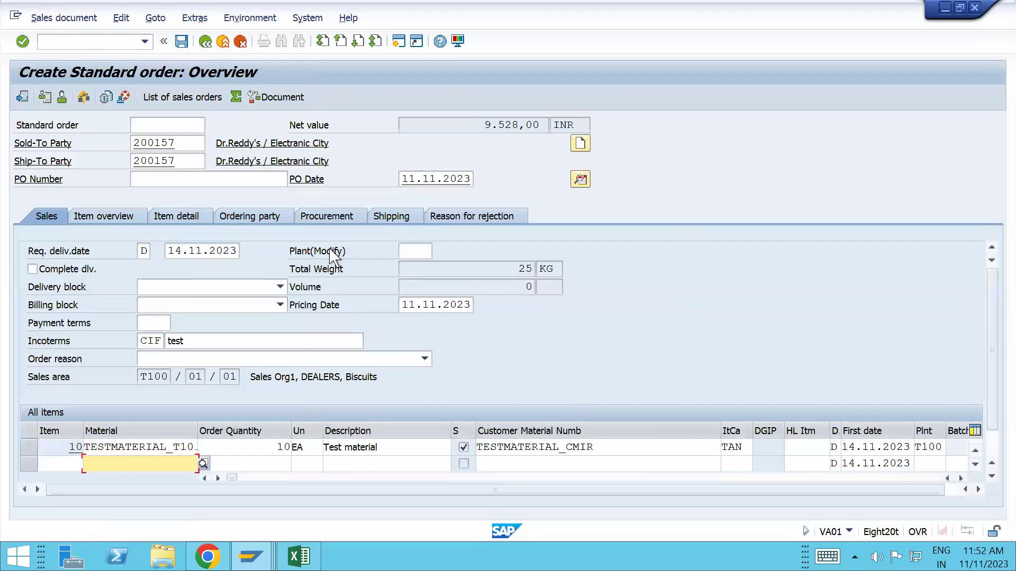
Open the pricing conditions of item 10 and check the amount of the Total Discounts row at the end of the pricing elements.
double_click(133, 448)
left_click(306, 181)
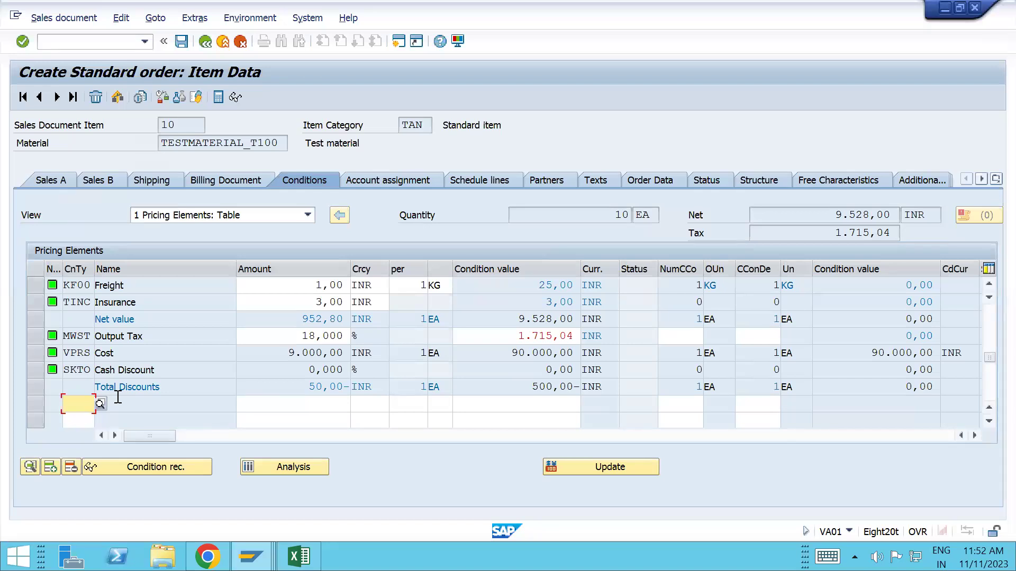
left_click(989, 344)
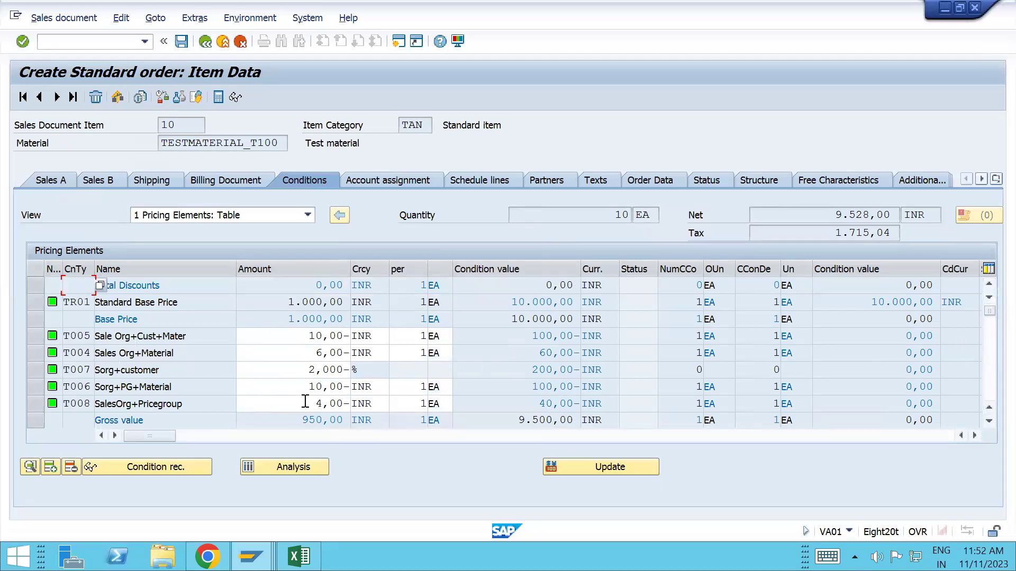
scroll(305, 402, "down", 3)
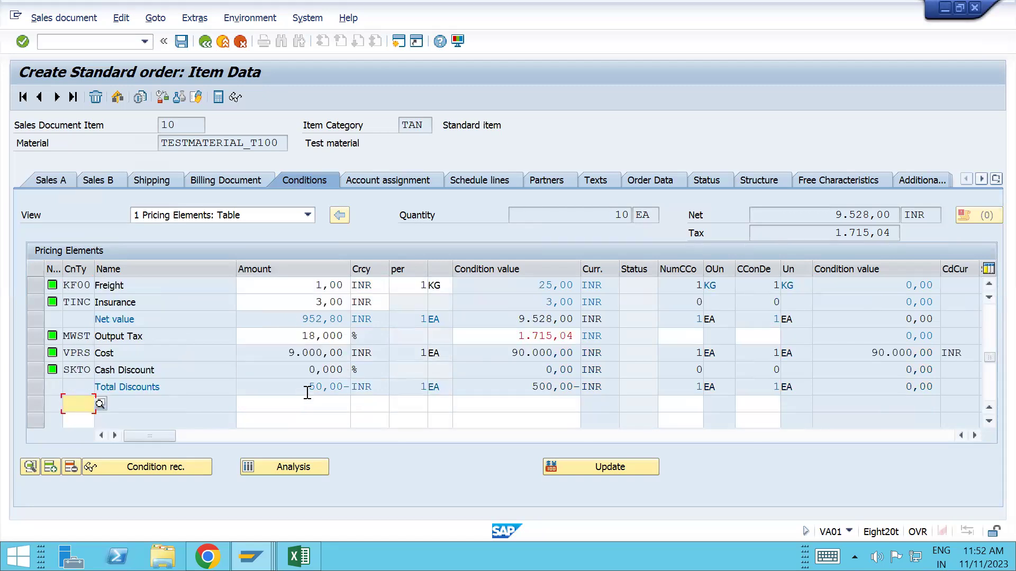
left_click_drag(309, 387, 351, 393)
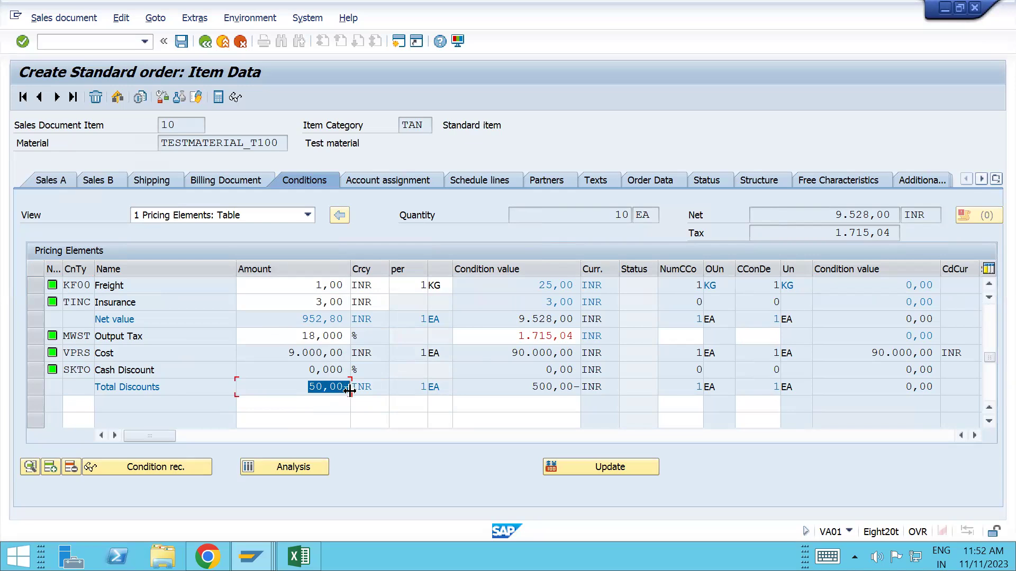
Switch back to the V/08 session, save again and return to the control overview of procedure T10000.
key("alt+Tab")
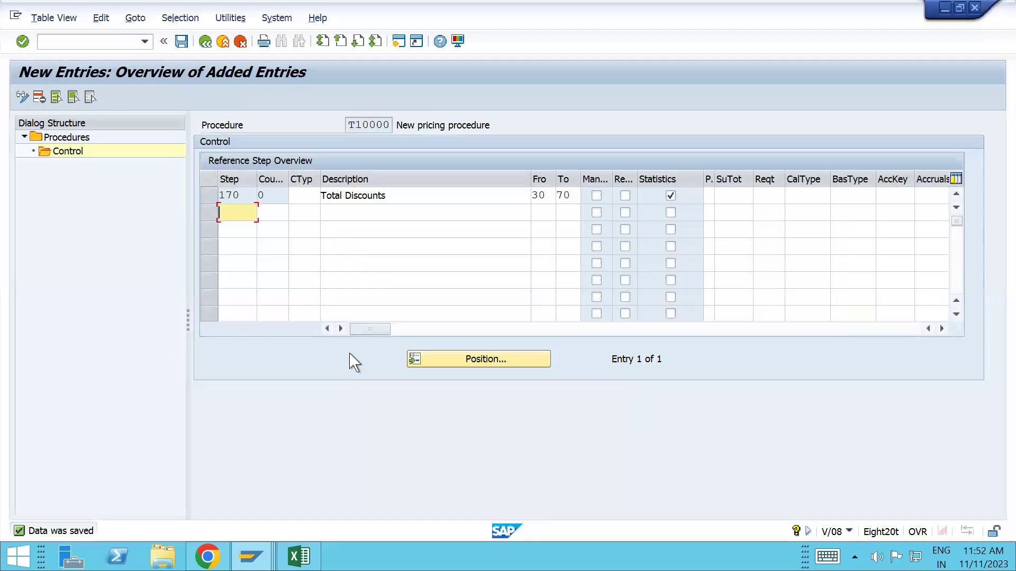
left_click(181, 42)
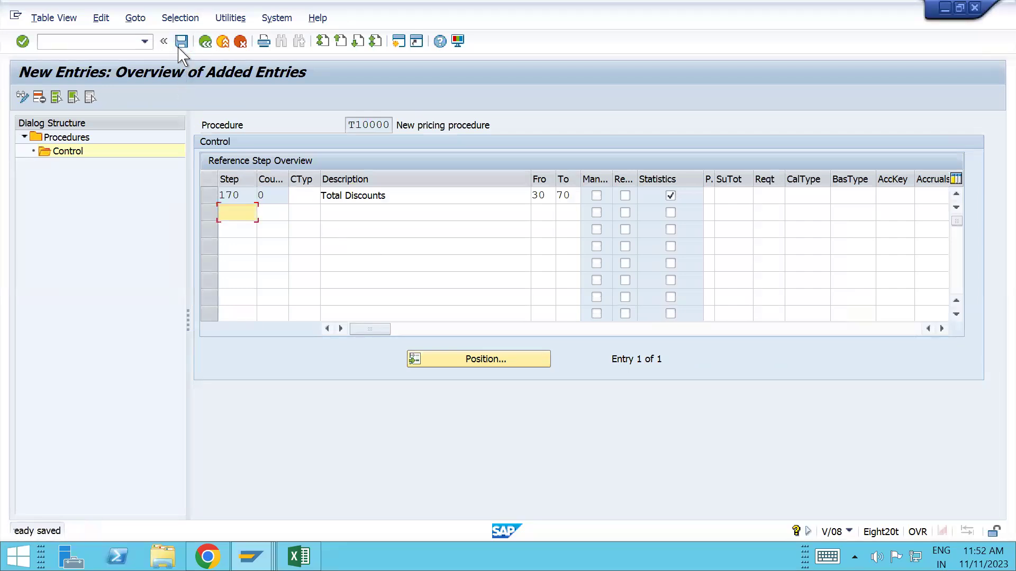
left_click(205, 42)
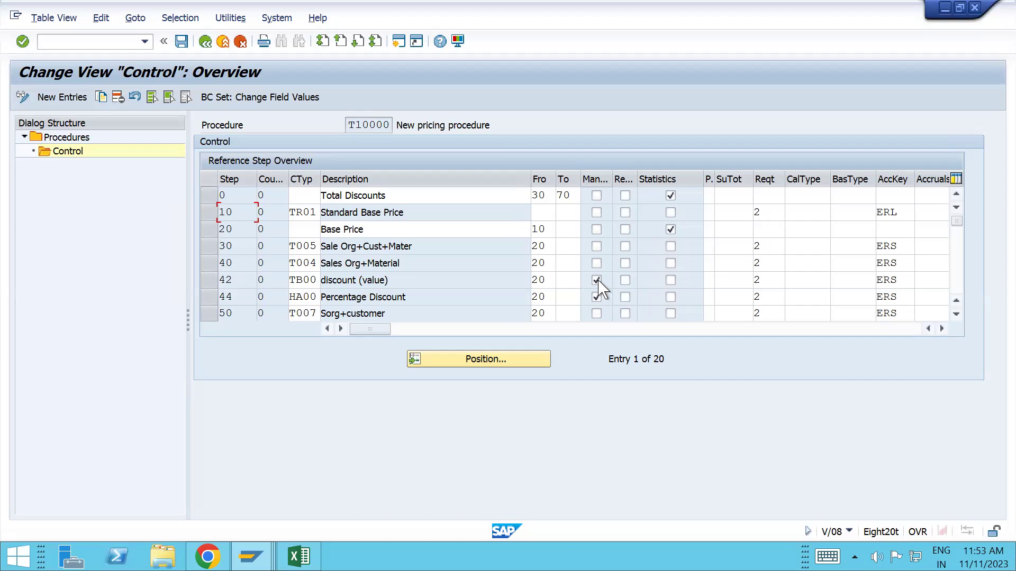
Examine the Manual, Required and Statistics columns, especially the manual discount steps 42 (TB00) and 44 (HA00).
left_click(620, 175)
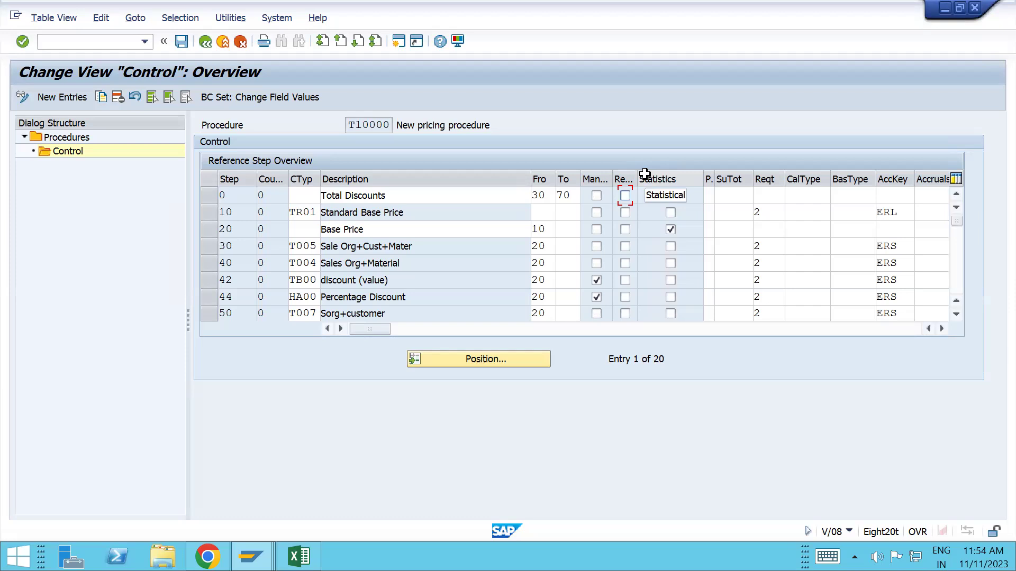
left_click(596, 297)
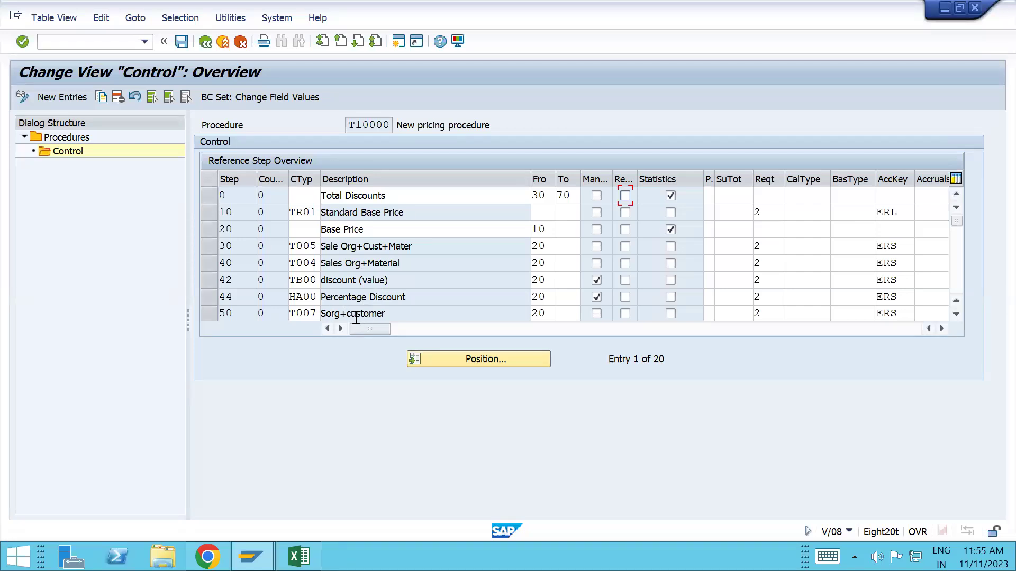
left_click(209, 288)
left_click(209, 299)
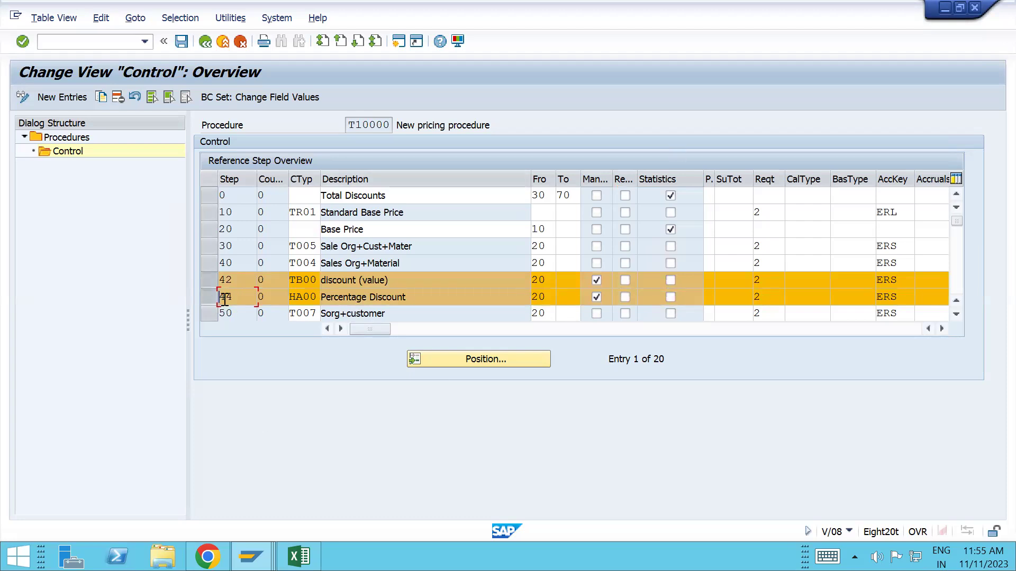
left_click(209, 284)
left_click(209, 297)
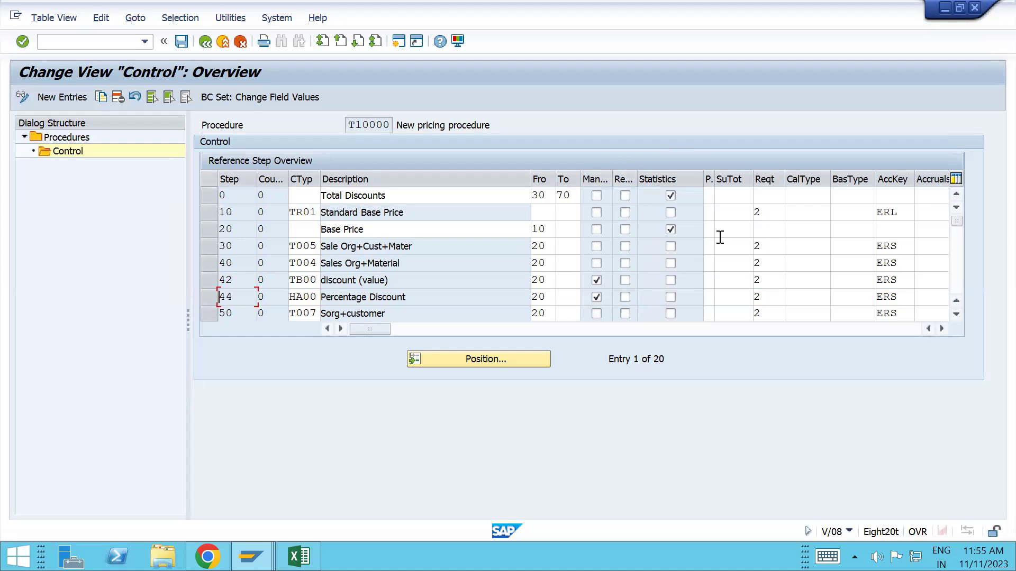
left_click(956, 314)
left_click(956, 314)
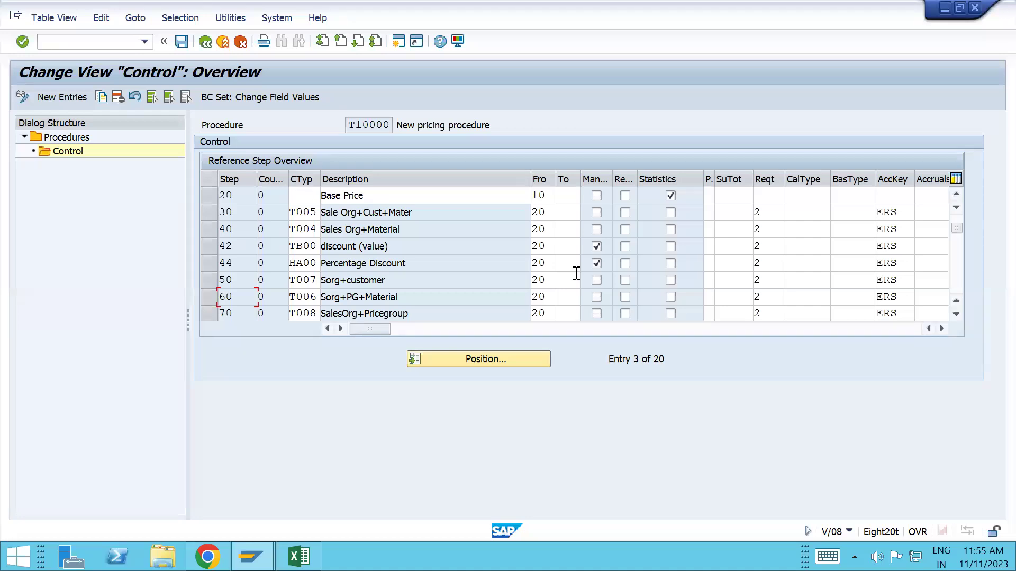
double_click(957, 195)
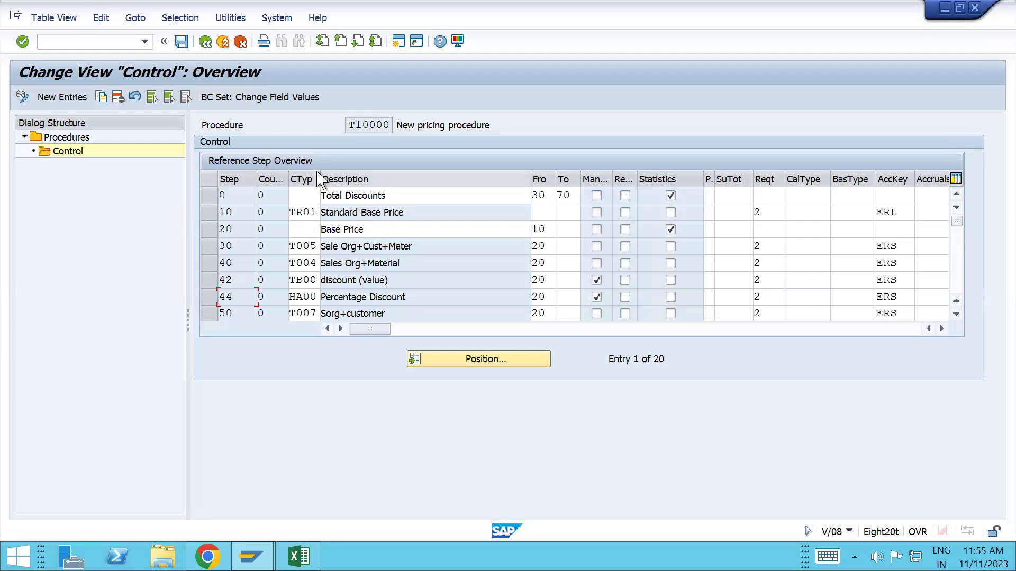
Delete the step 0 Total Discounts row, mark the Standard Base Price condition TR01 as manual and save the procedure.
left_click(214, 197)
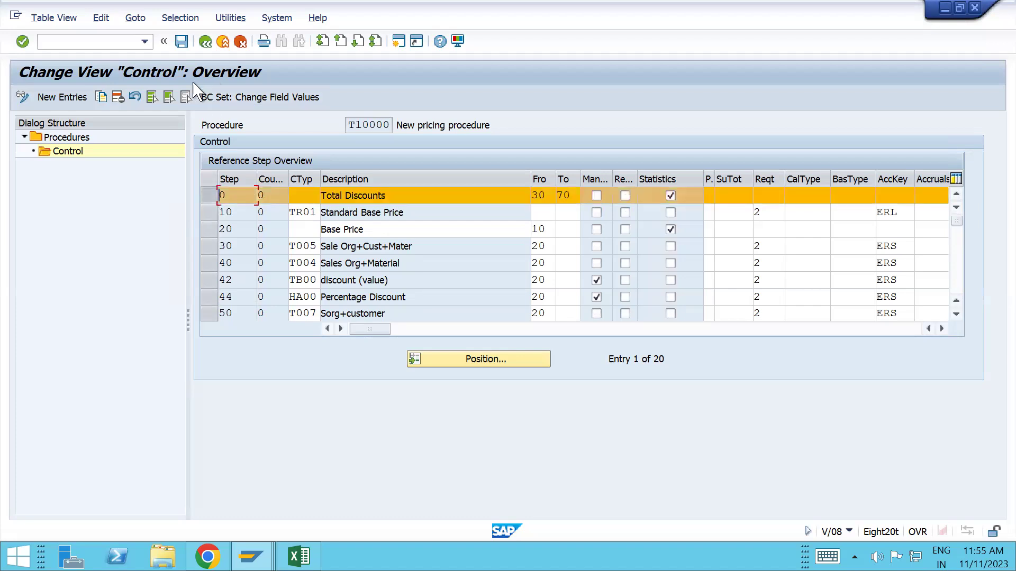
left_click(118, 97)
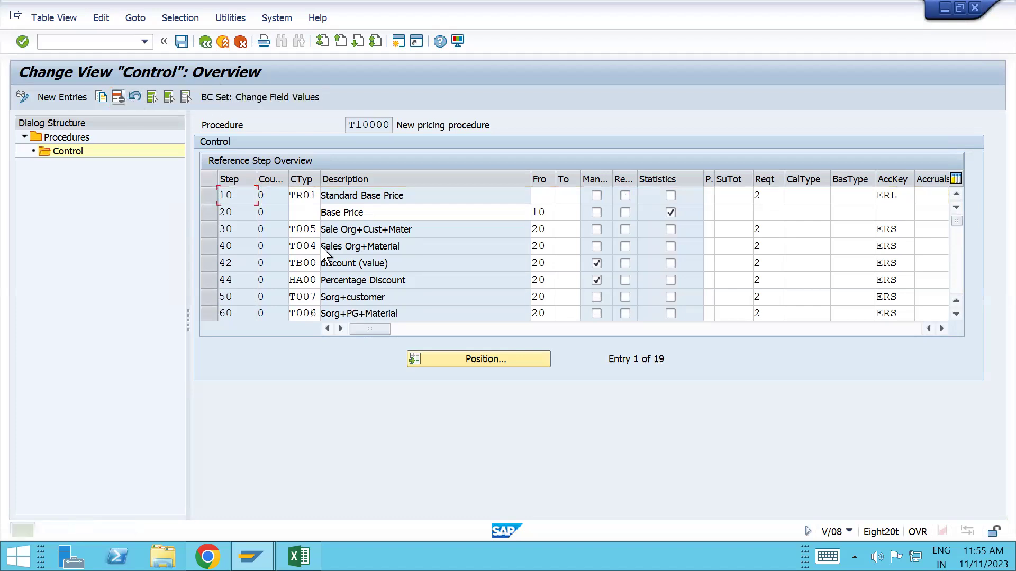
key("ctrl+s")
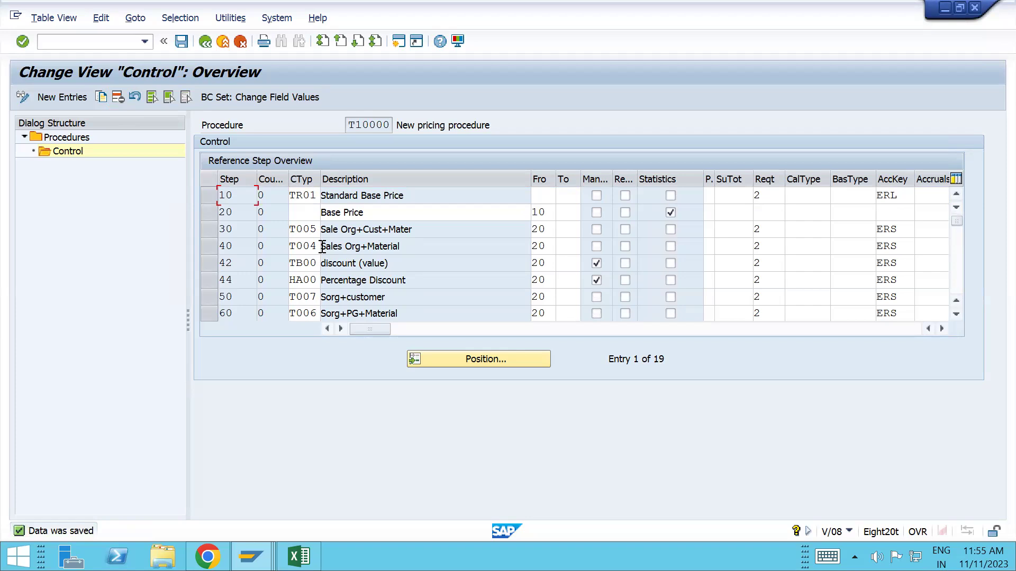
left_click(596, 196)
left_click(181, 41)
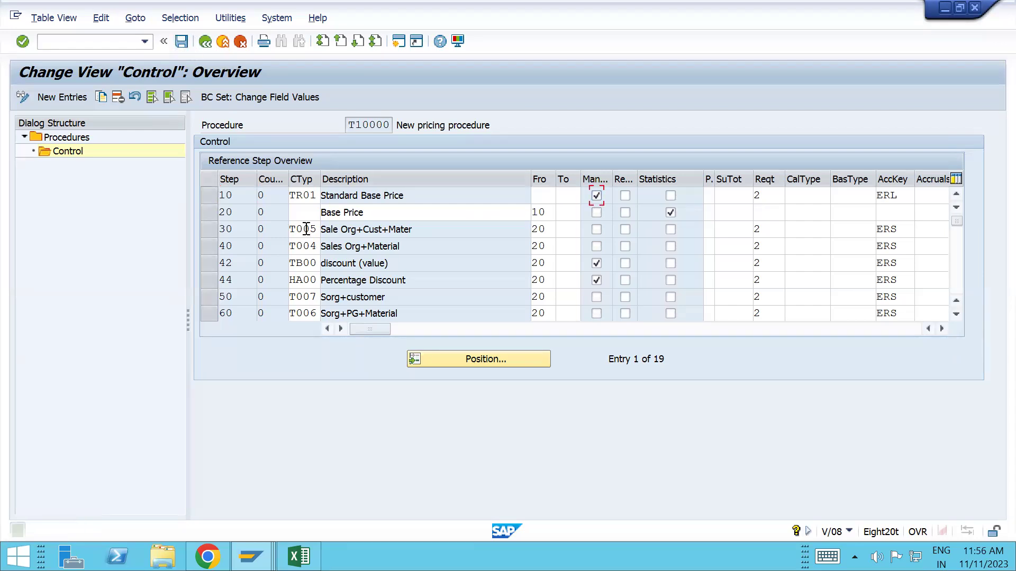
Switch to the sales order session, restart VA01 and begin a new OR standard order for the first suggested sold-to party.
key("alt+Tab")
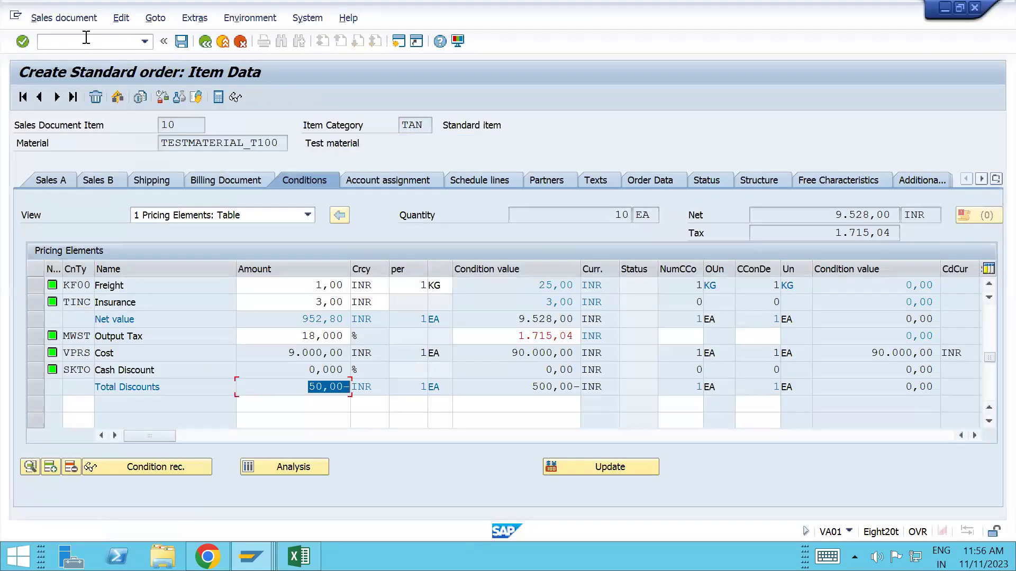
left_click(87, 38)
type("/nva01")
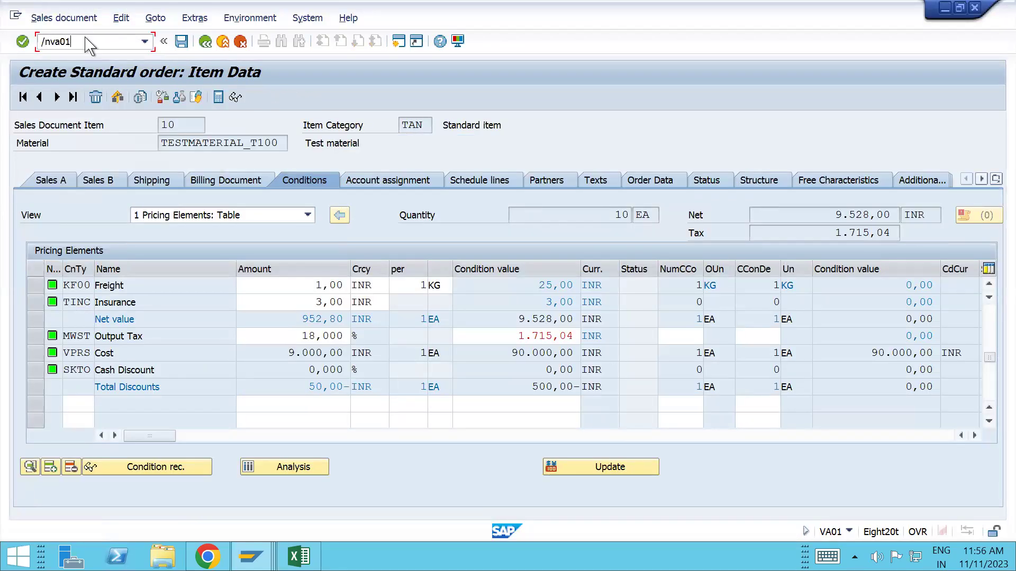
key("Return")
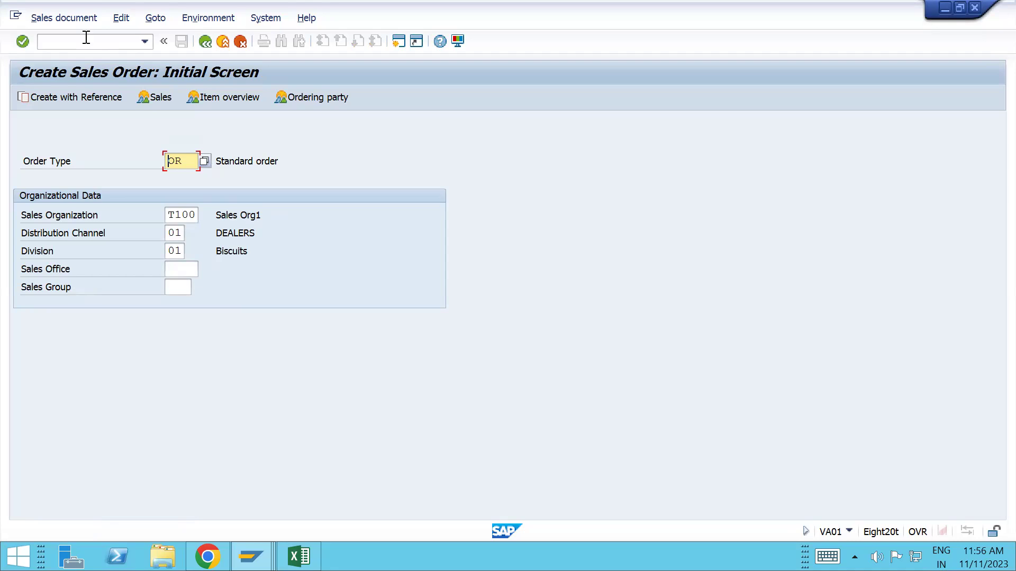
key("Return")
key("Down")
key("Return")
key("Return")
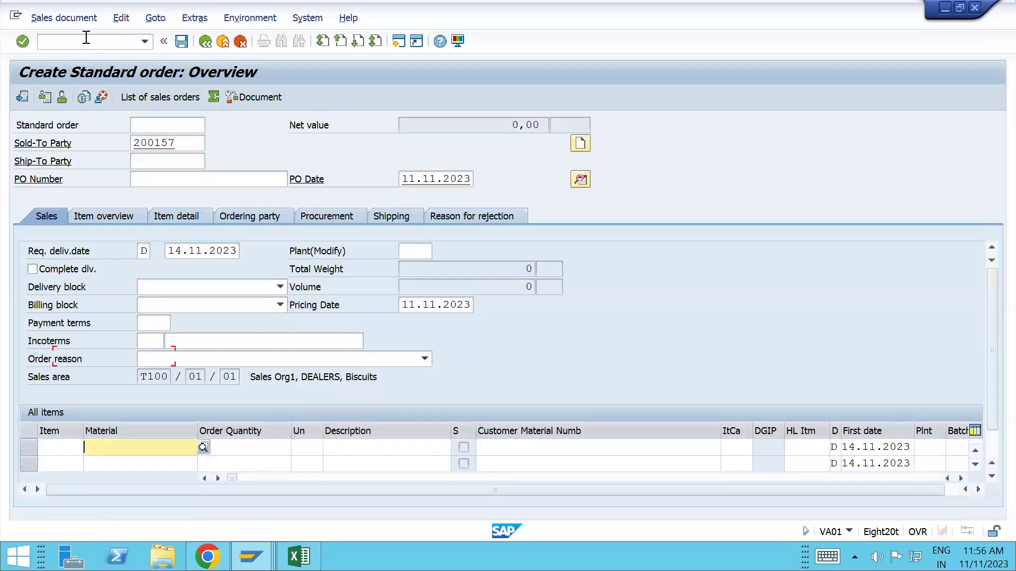
type("`")
key("Tab")
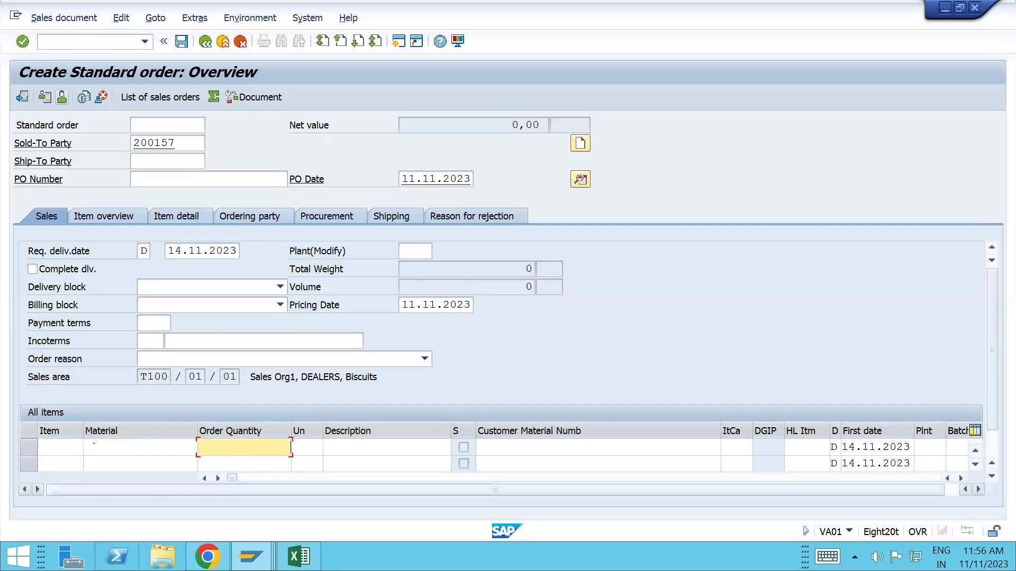
left_click(120, 451)
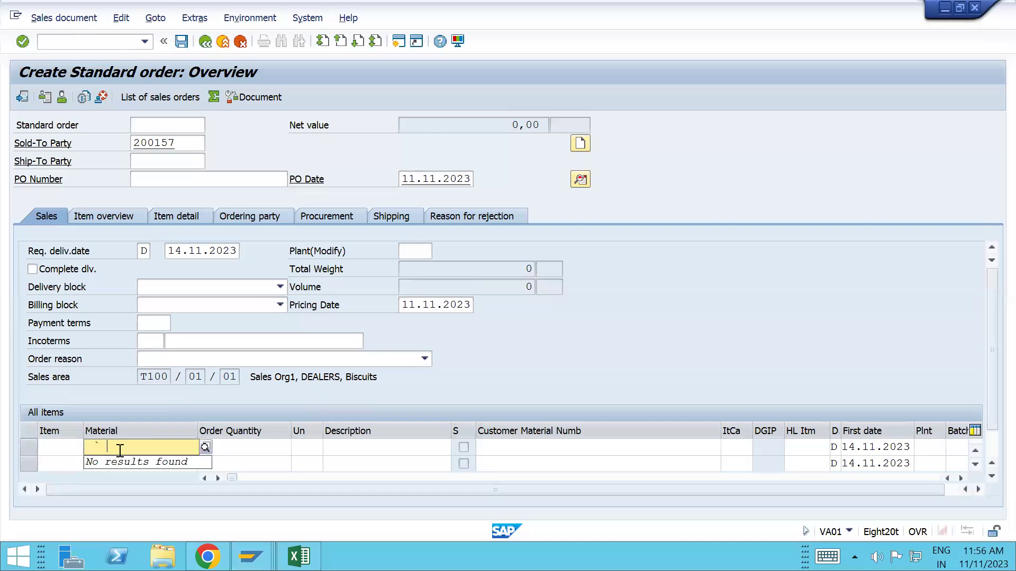
key("BackSpace")
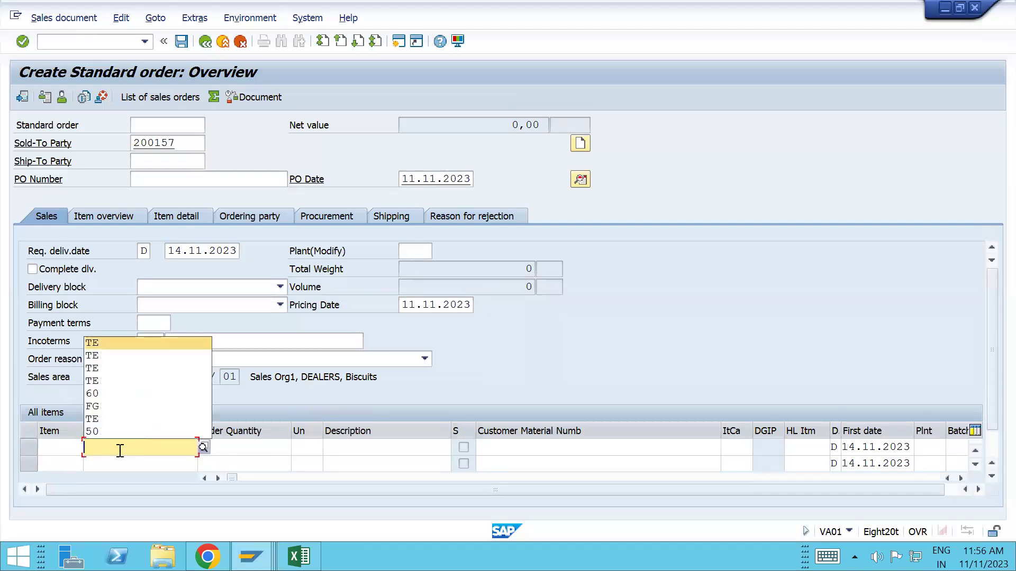
key("BackSpace")
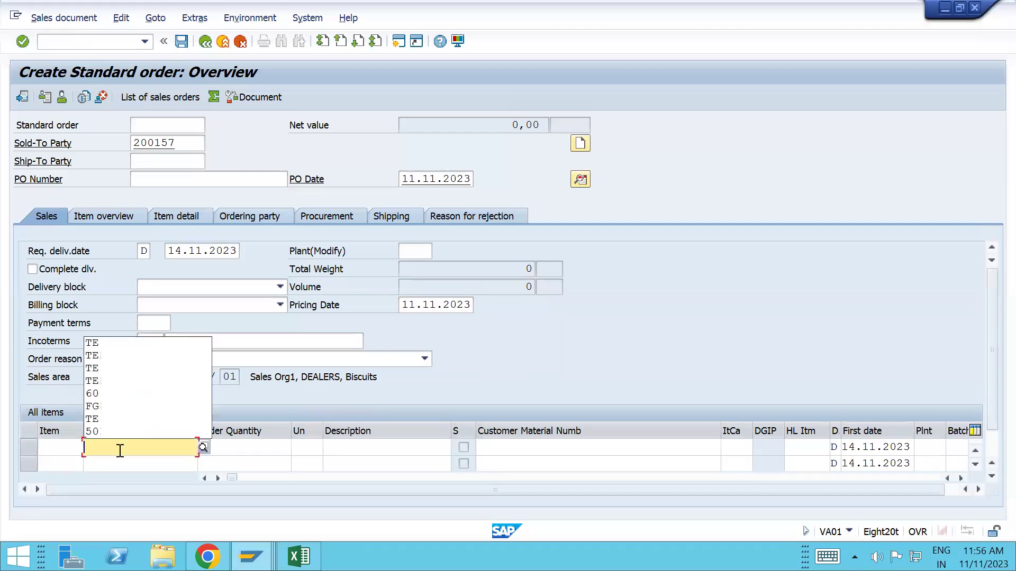
left_click(120, 451)
left_click(120, 451)
key("BackSpace")
key("BackSpace")
left_click(121, 450)
type("t")
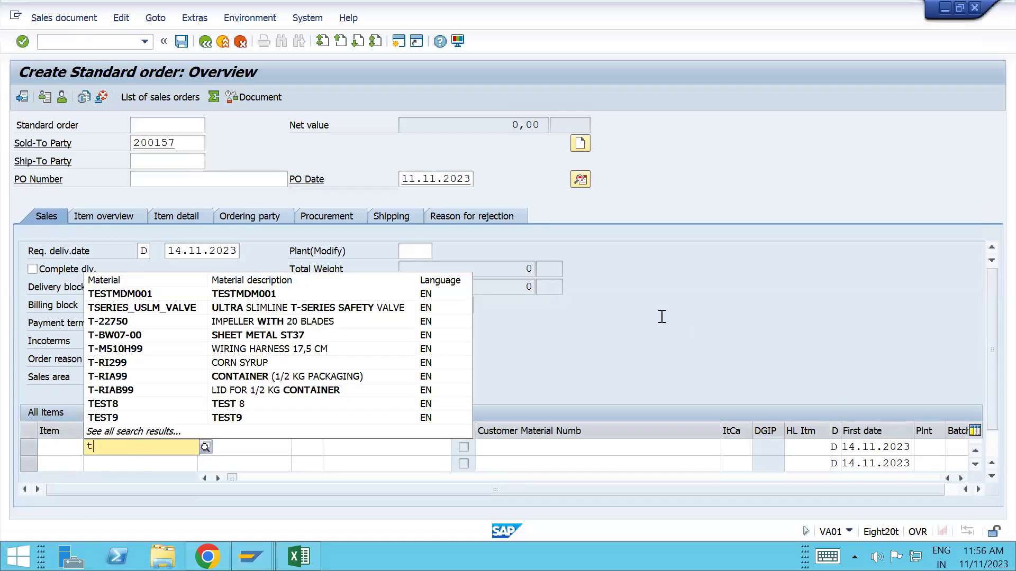
left_click(624, 358)
key("BackSpace")
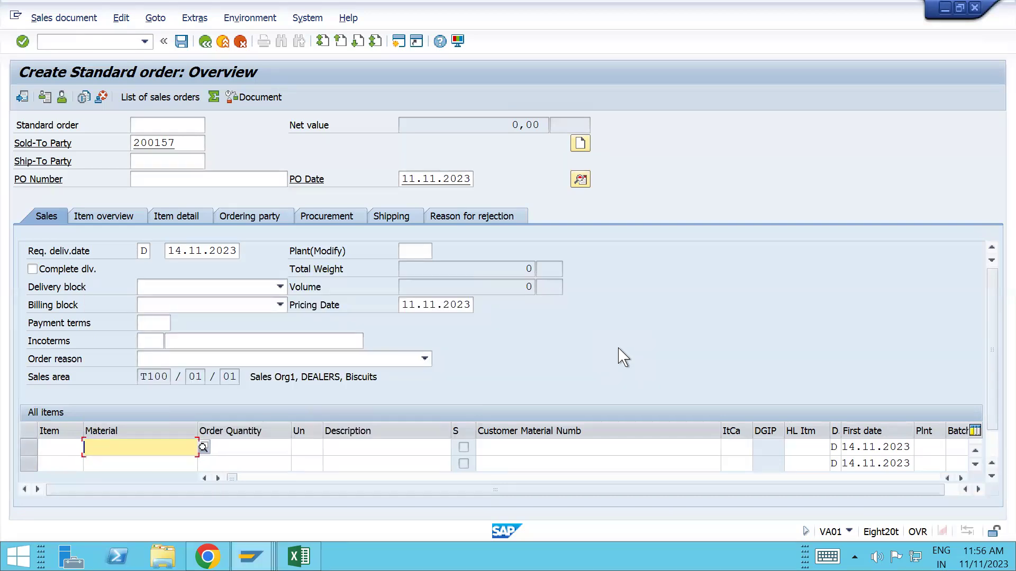
Restart VA01 and begin a new OR standard order with the suggested sold-to party.
type("/nva01")
key("Return")
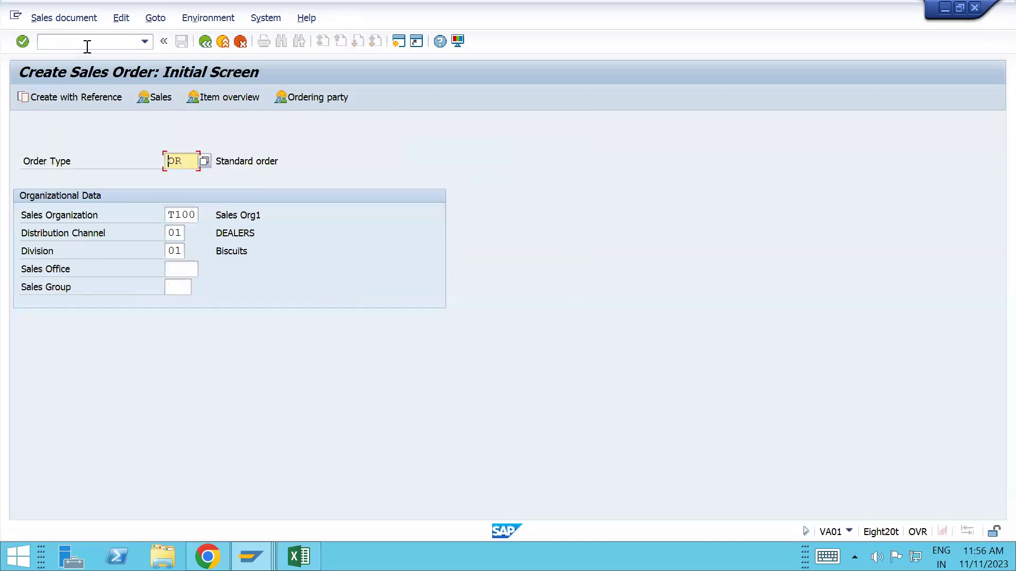
key("Return")
key("Down")
key("Return")
Add material TESTMATERIAL_T100 with order quantity 10 to the order and accept the delivery proposal.
key("Tab")
key("Tab")
key("ctrl+Tab")
key("ctrl+Tab")
key("Down")
key("Return")
key("Tab")
type("1")
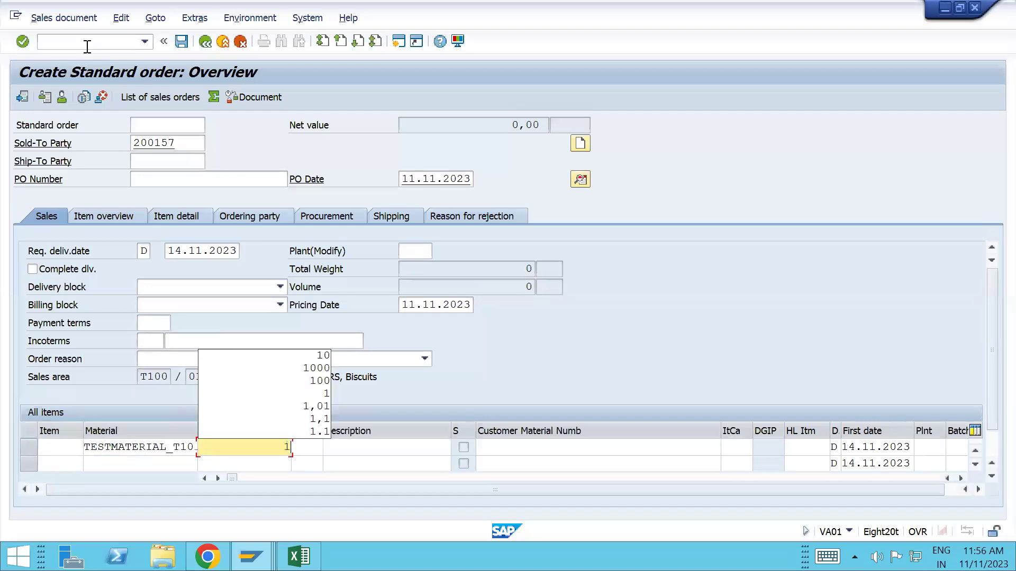
type("0")
key("Return")
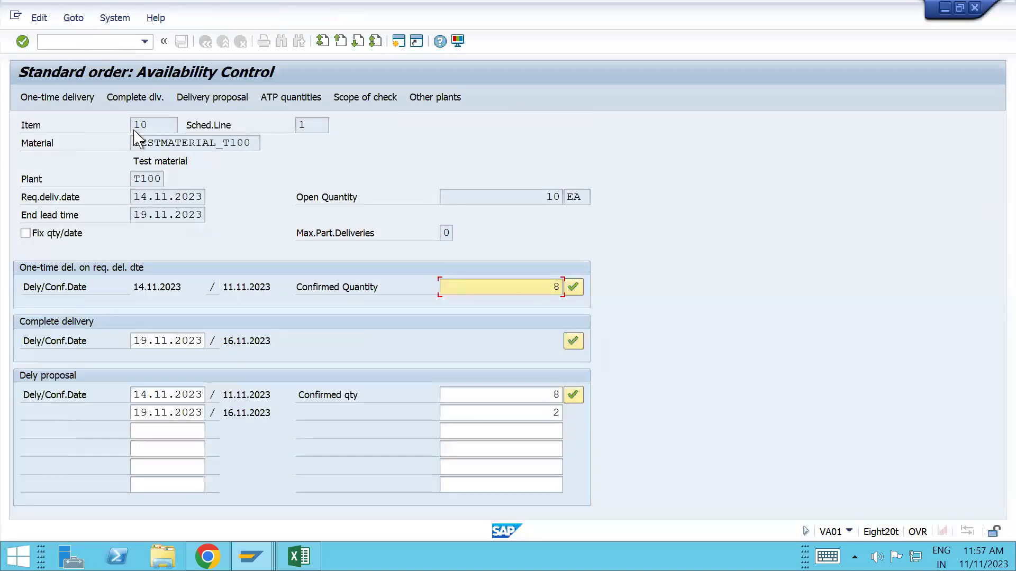
left_click(573, 396)
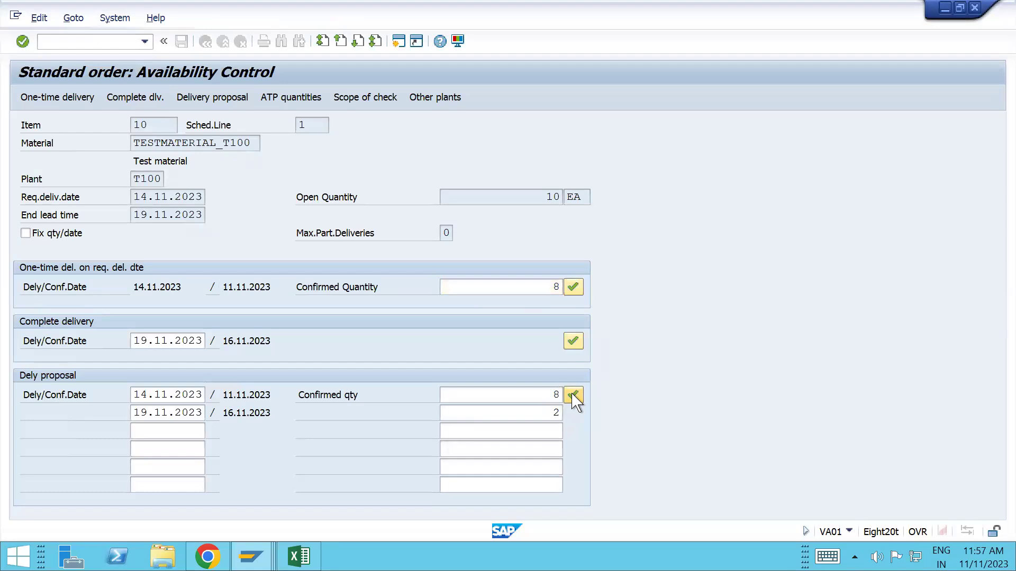
Open the conditions of item 10 and try to add condition type TR01 manually.
double_click(167, 450)
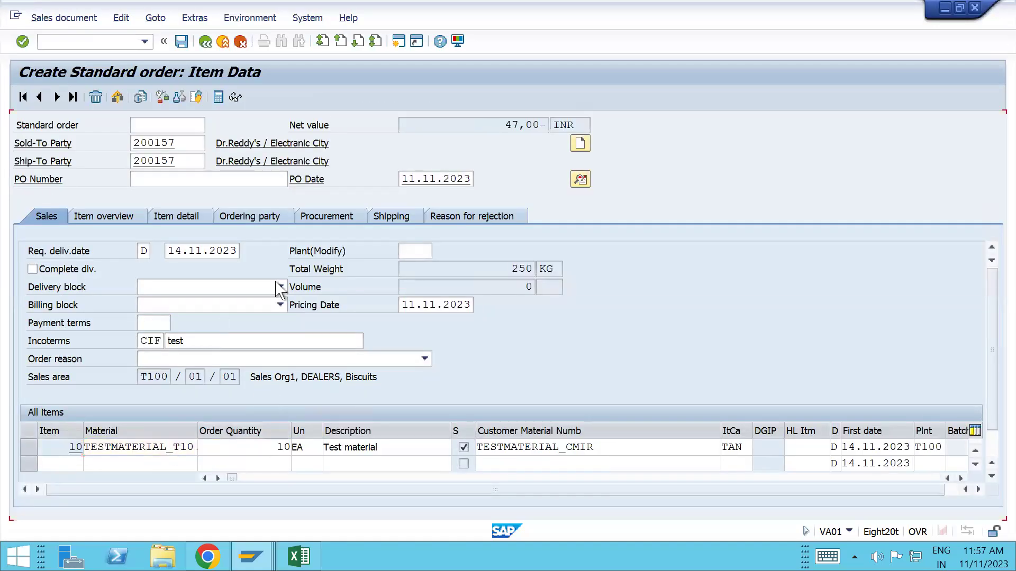
left_click(300, 181)
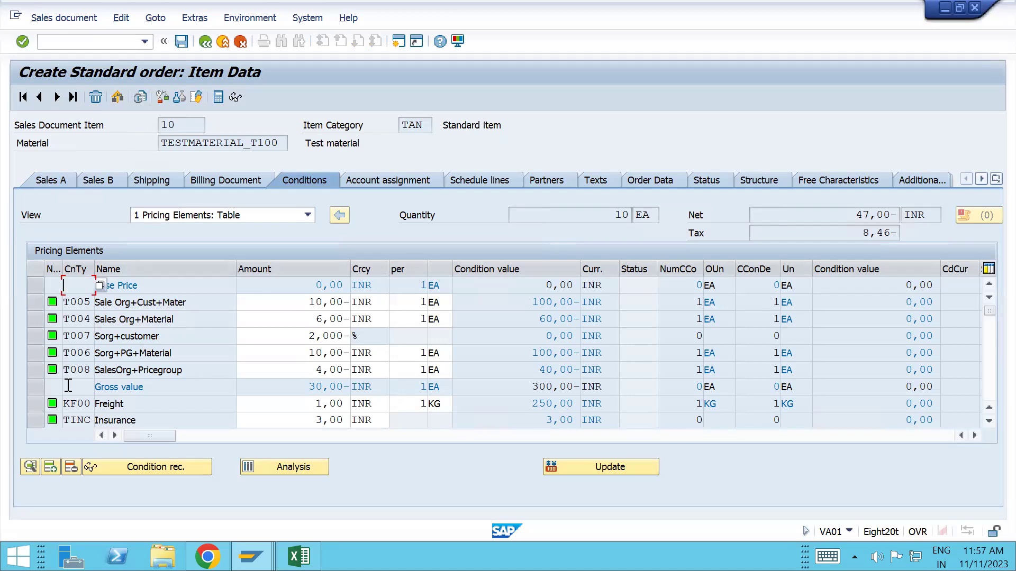
left_click(51, 467)
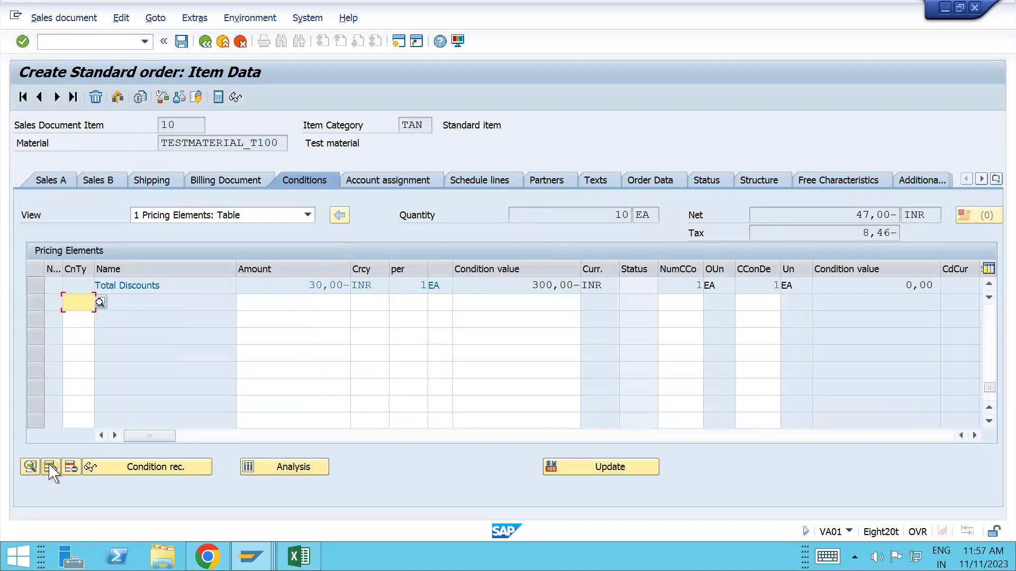
type("tr01")
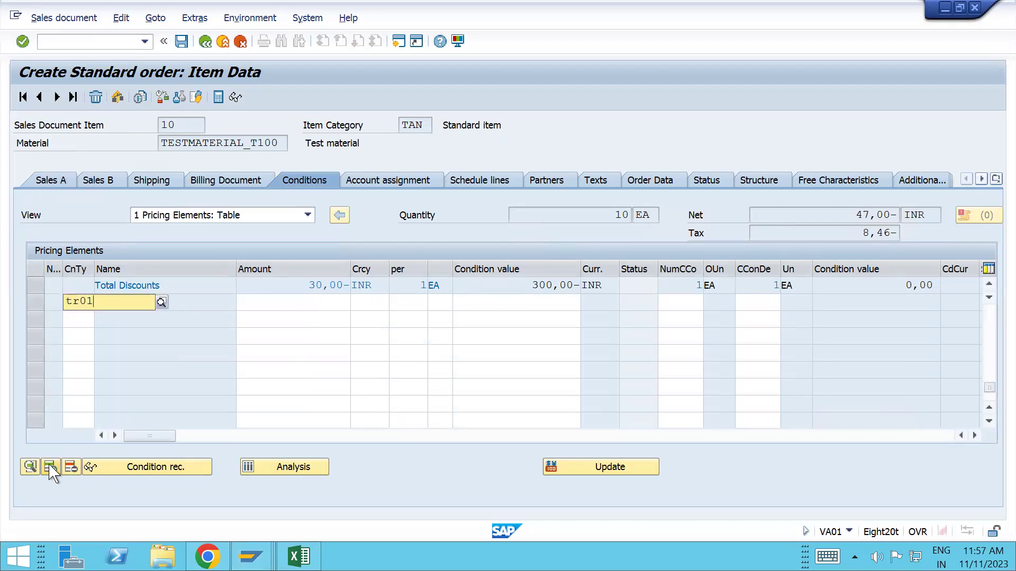
key("Return")
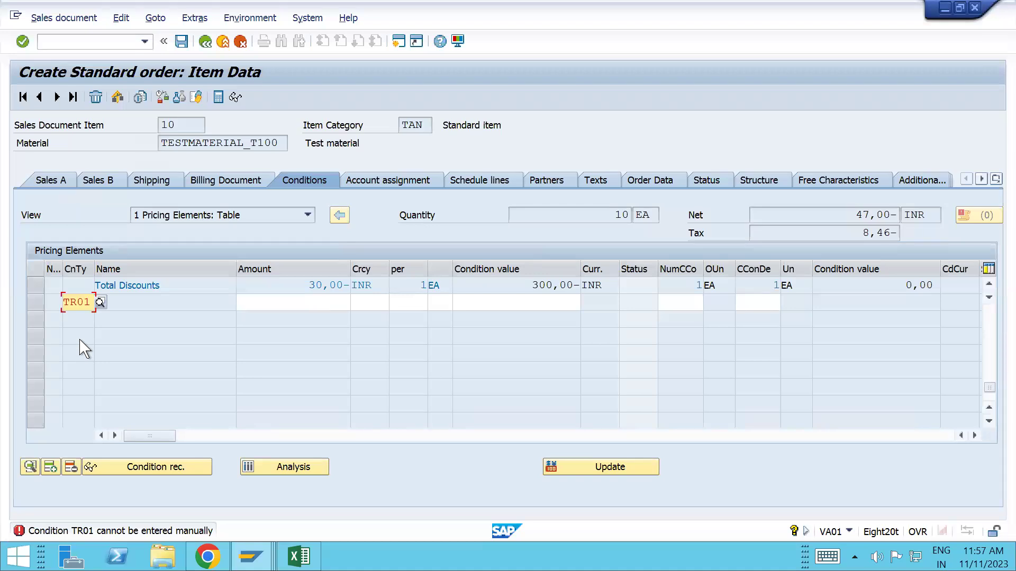
Switch to the other SAP session, run V/06 and open the details of condition type TR01.
key("alt+Tab")
left_click(90, 46)
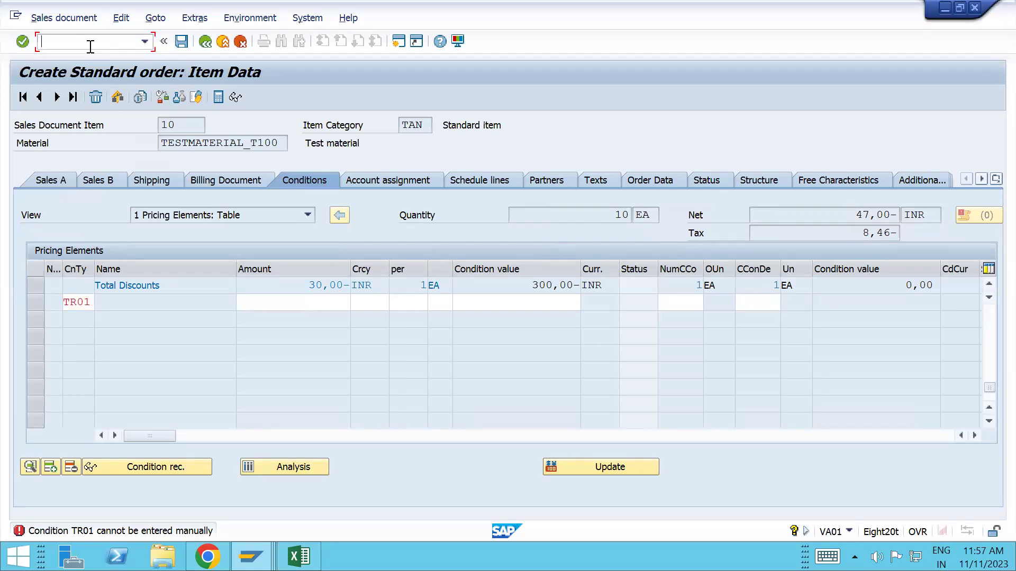
type("/")
type("nvk11")
key("Return")
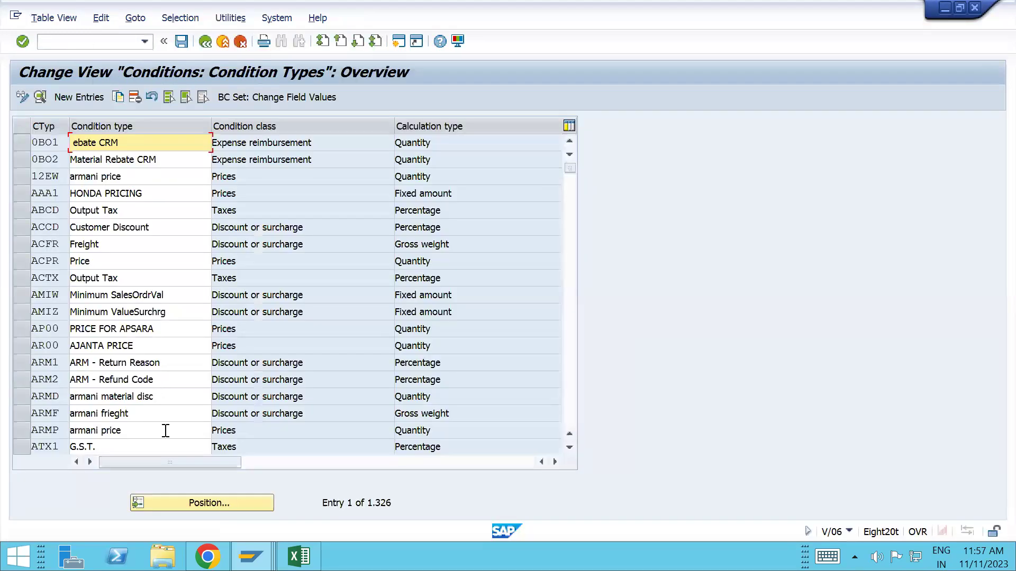
left_click(186, 505)
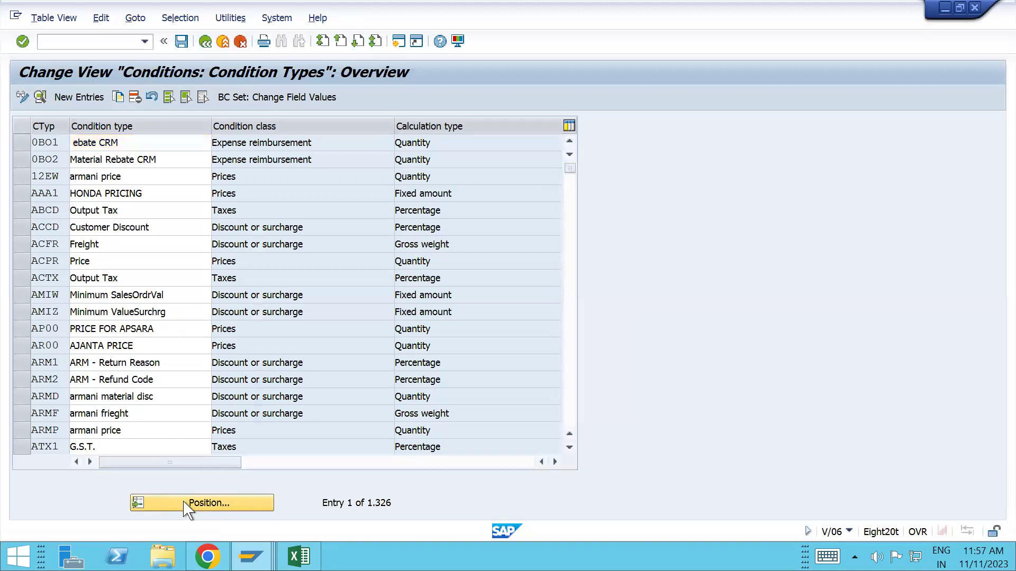
key("Down")
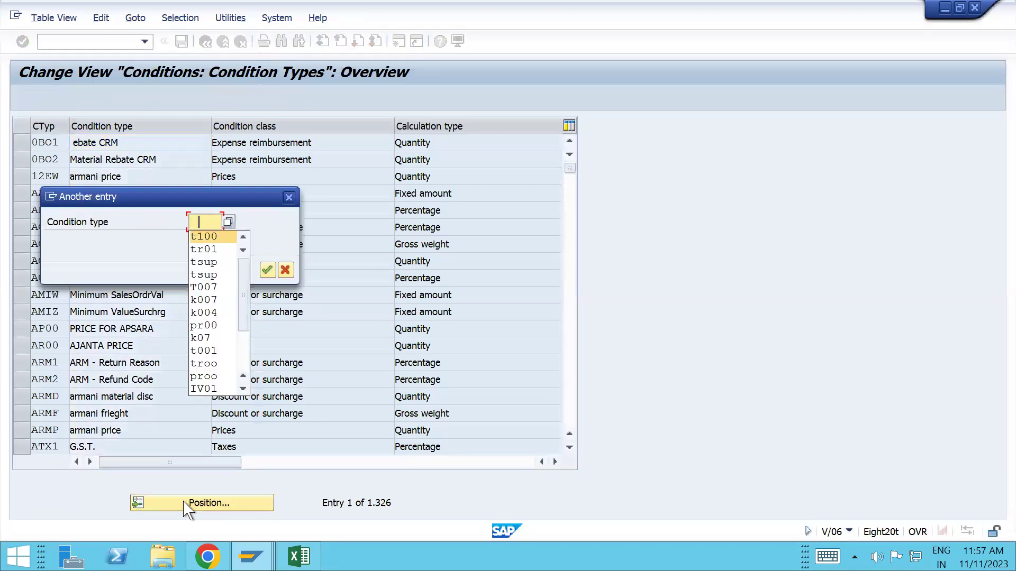
key("Down")
key("Return")
key("Return")
left_click(22, 142)
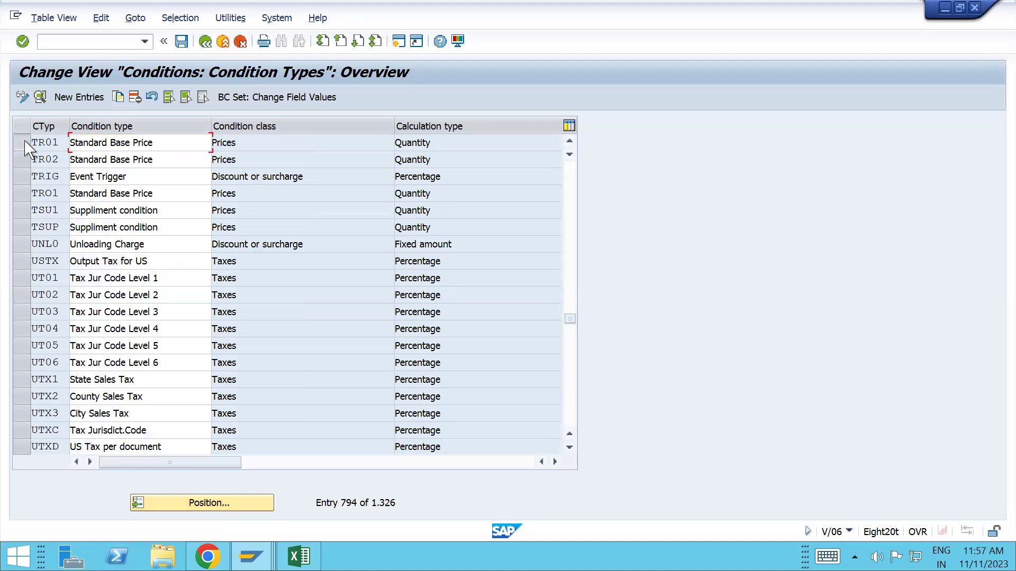
left_click(42, 98)
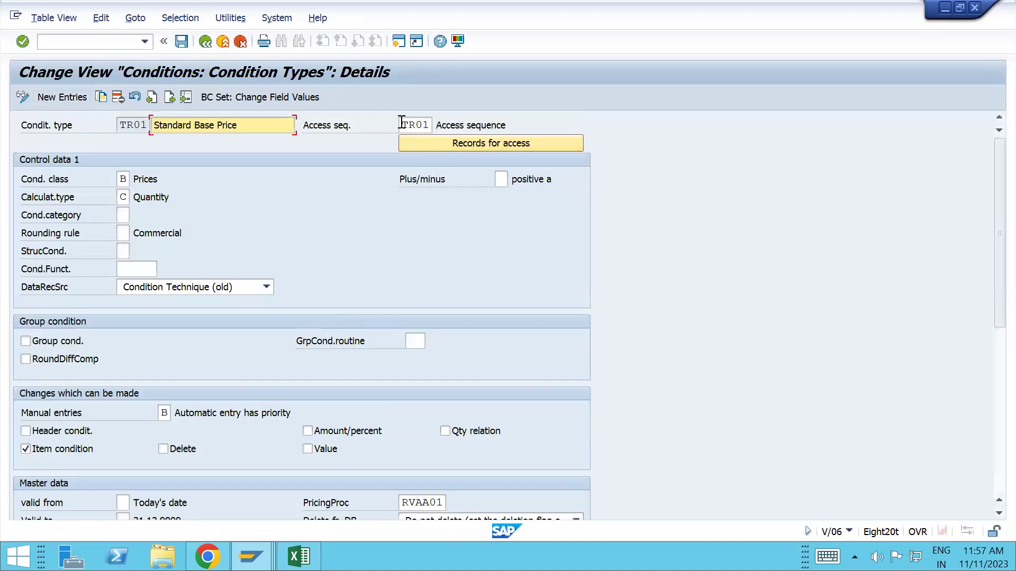
Clear the access sequence of condition type TR01 and save the change under the proposed customizing request.
left_click(401, 123)
key("Delete")
key("Delete")
key("Delete")
key("Delete")
key("Return")
key("ctrl+s")
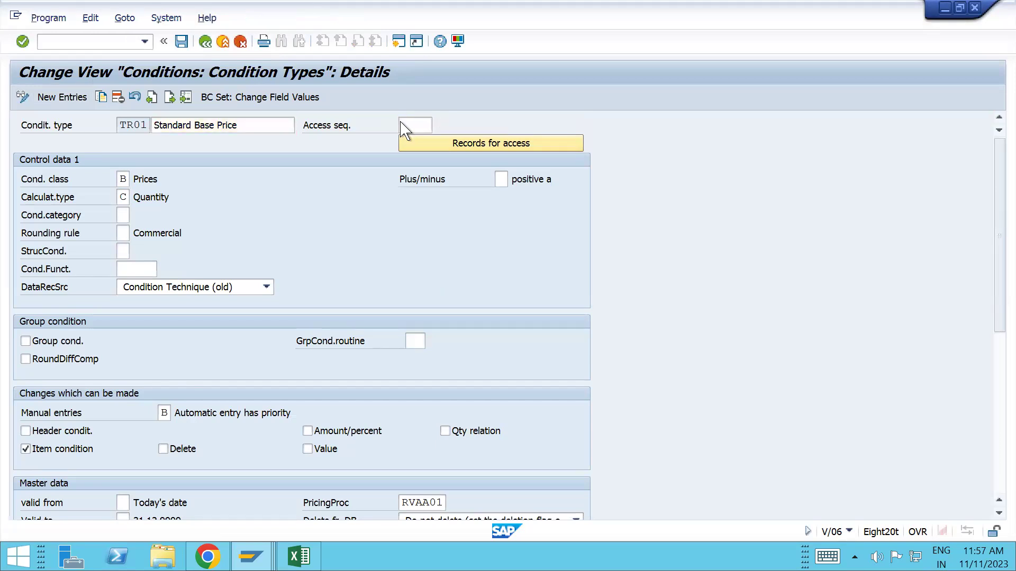
key("Return")
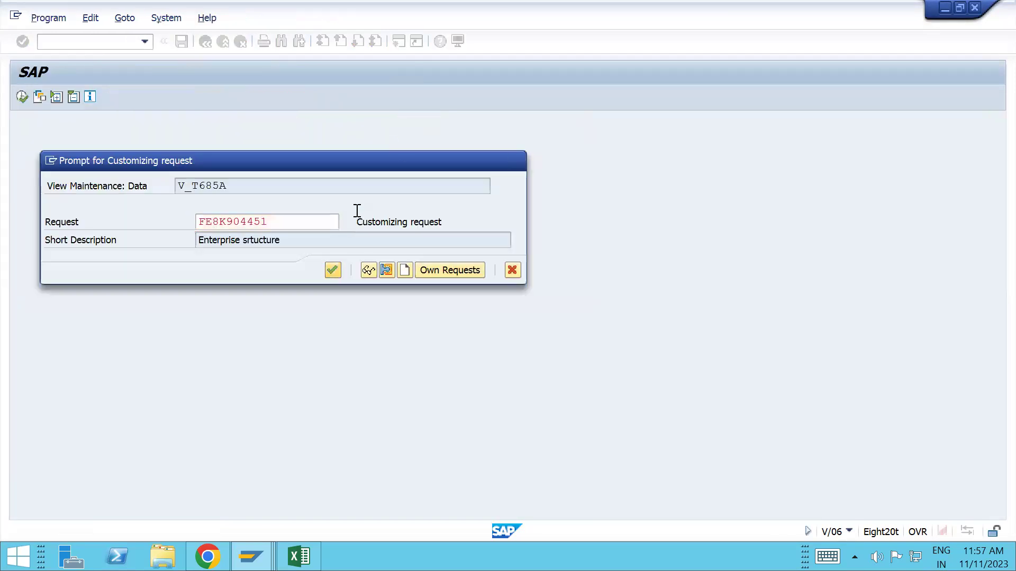
Switch to the sales order session, retry the manual TR01 condition and restart VA01 with a new OR standard order.
key("alt+Tab")
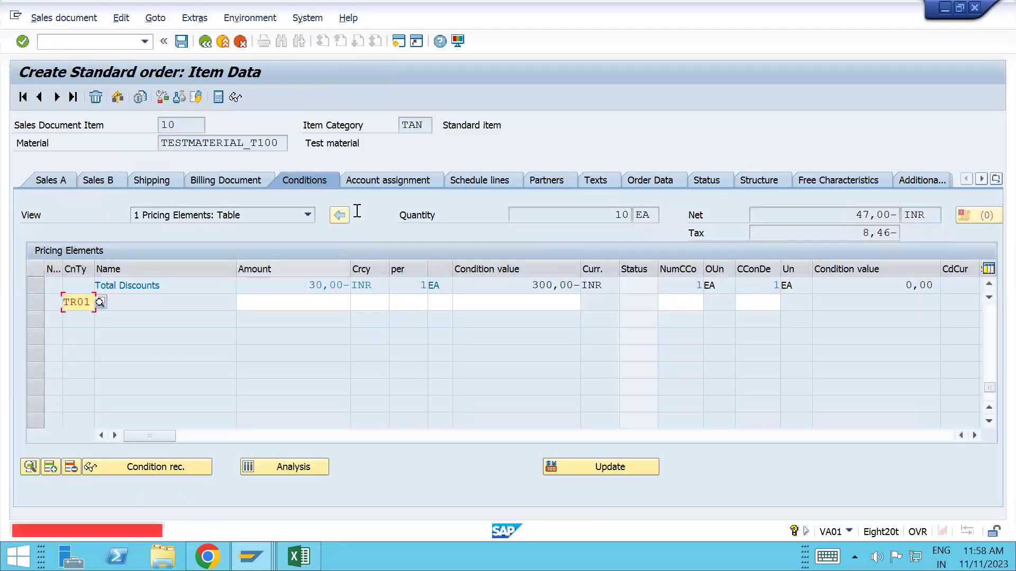
key("Return")
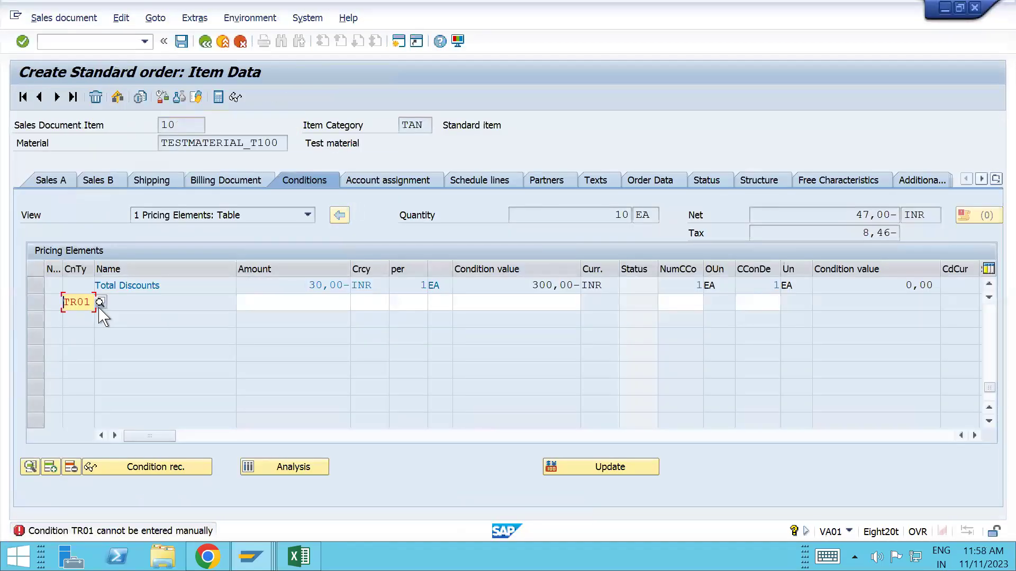
left_click(63, 41)
type("/nv/")
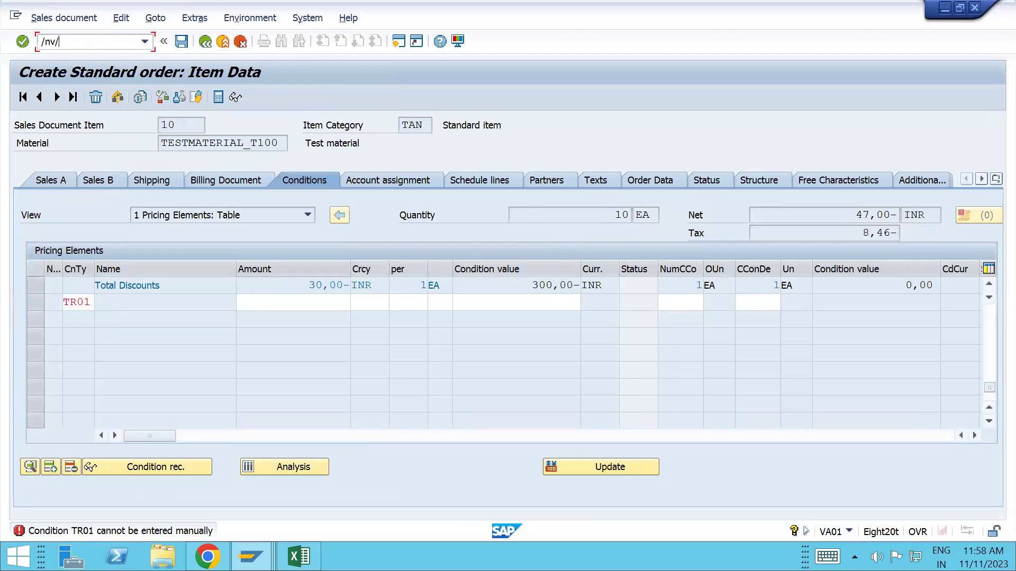
key("BackSpace")
type("a01")
key("Return")
key("Return")
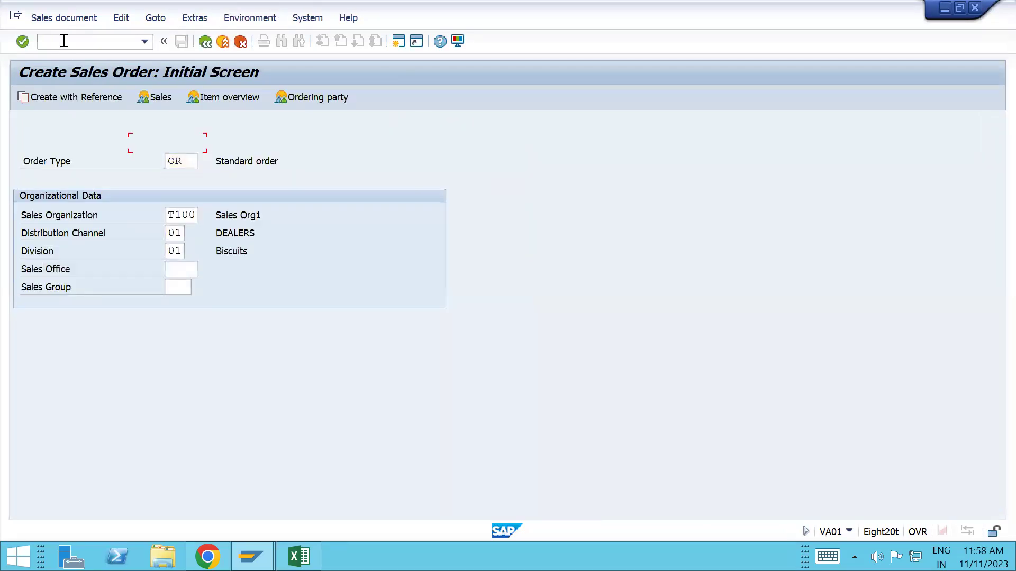
Enter the sold-to party, add TESTMATERIAL_T100 with order quantity 10 and accept the delivery proposal.
type("200157")
key("Down")
key("Down")
key("Down")
key("Down")
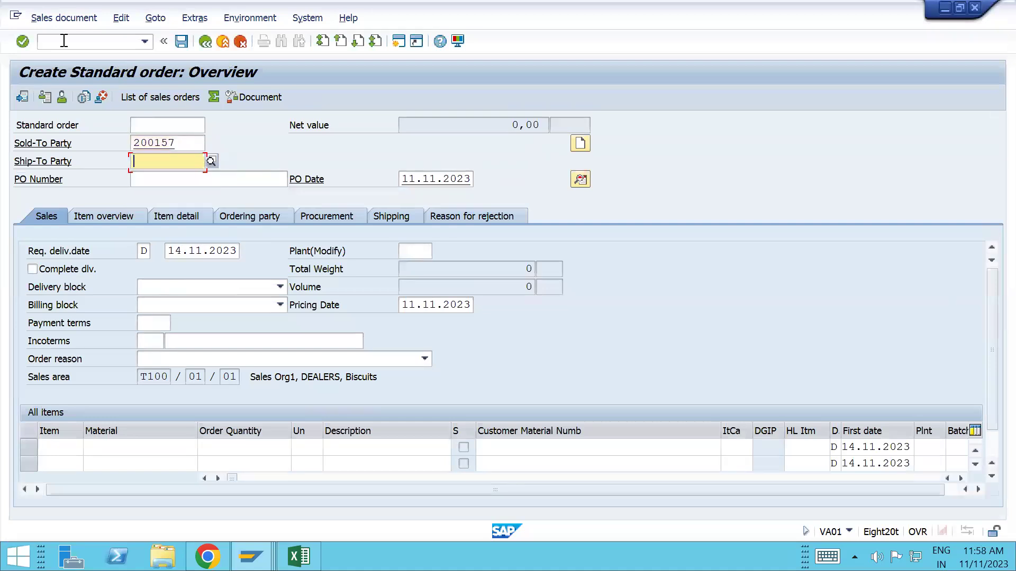
key("Up")
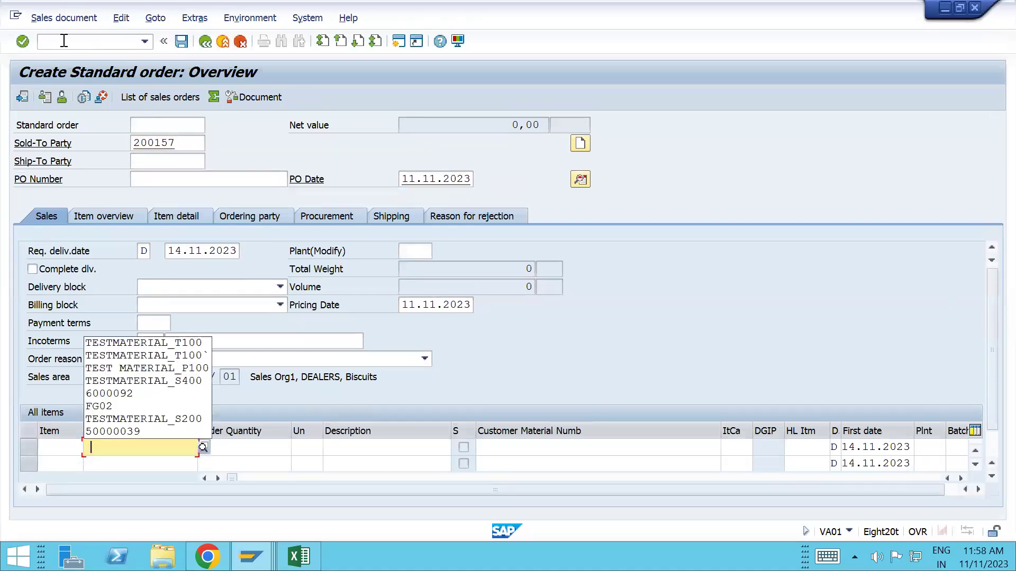
key("Return")
key("Tab")
type("10")
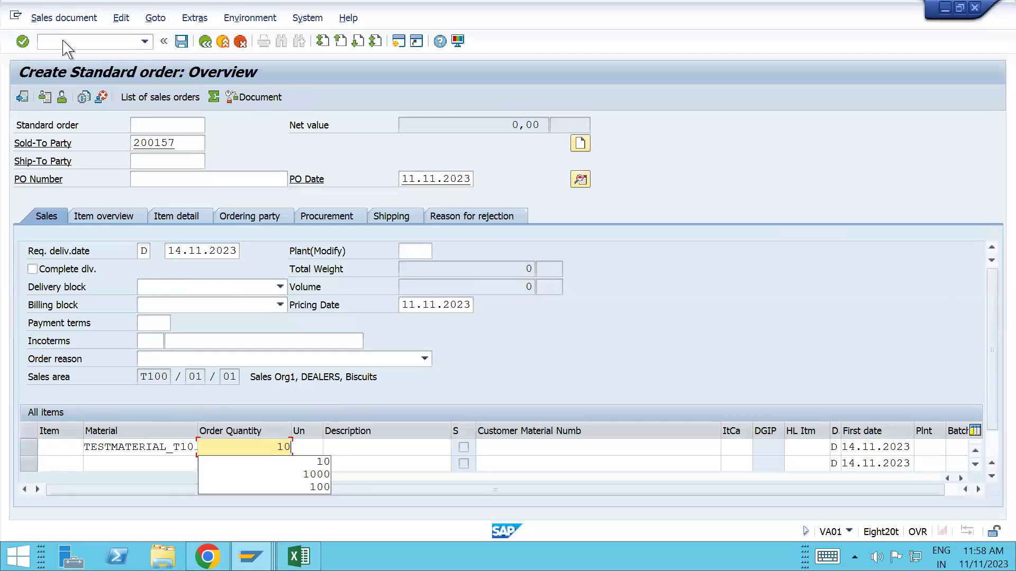
key("Return")
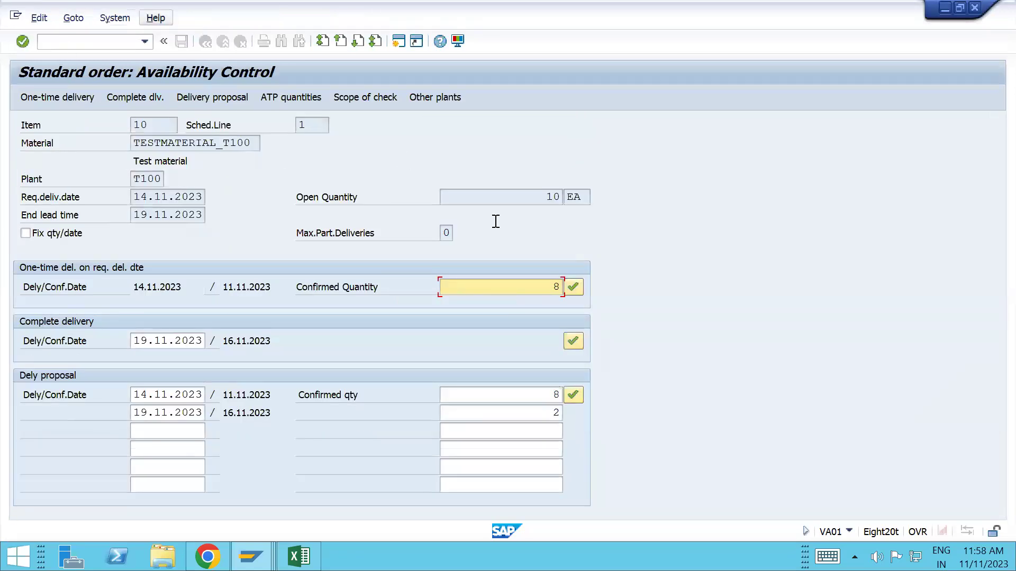
left_click(576, 399)
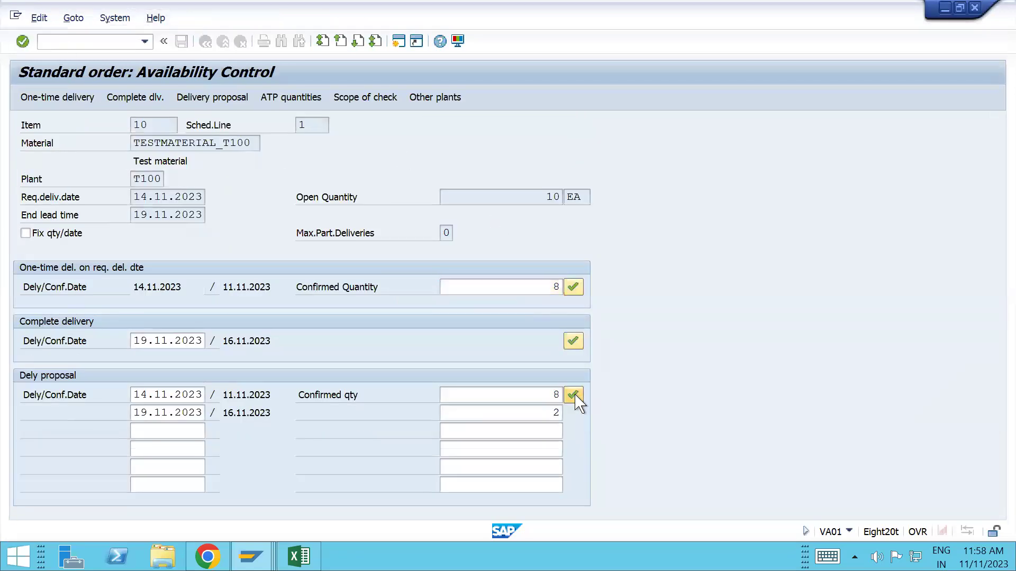
Open the new order's item 10 conditions and try to add TR01 manually again.
double_click(165, 449)
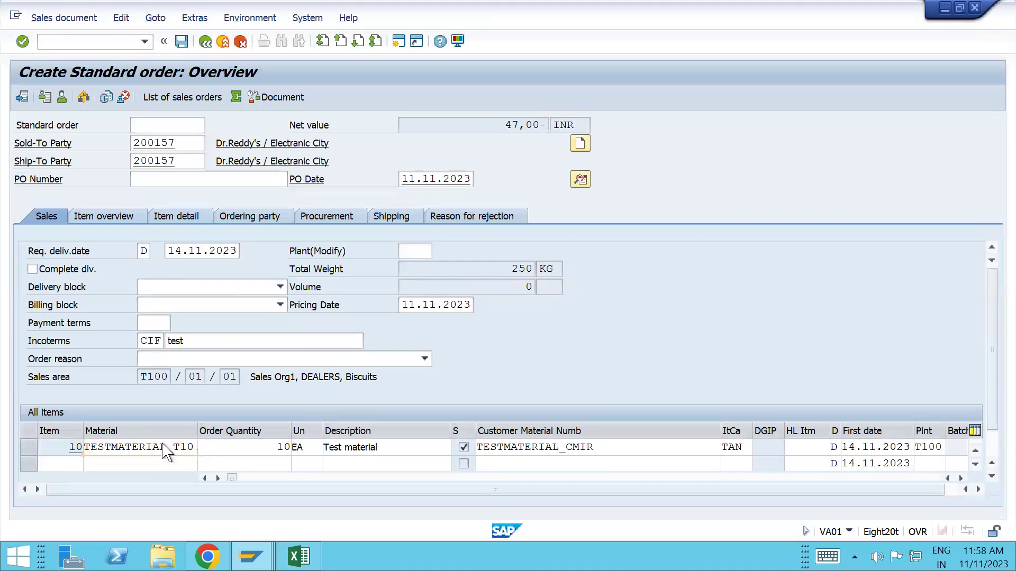
left_click(312, 182)
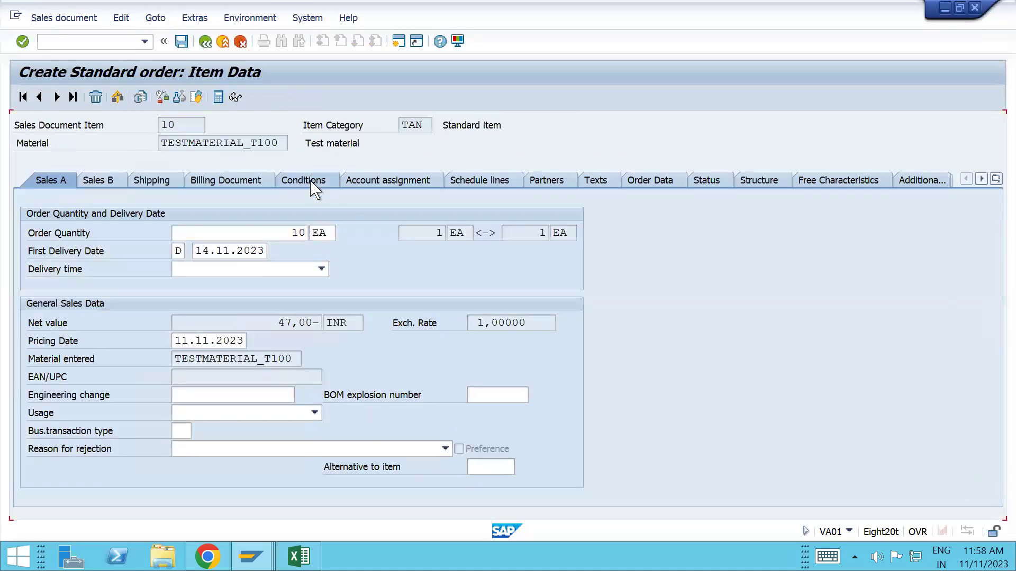
left_click(56, 471)
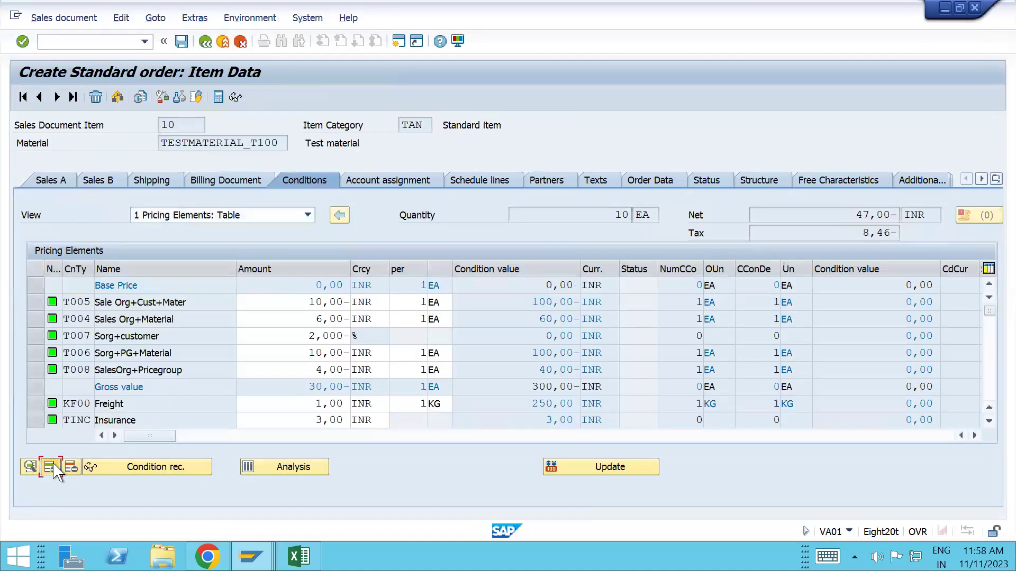
type("TR01")
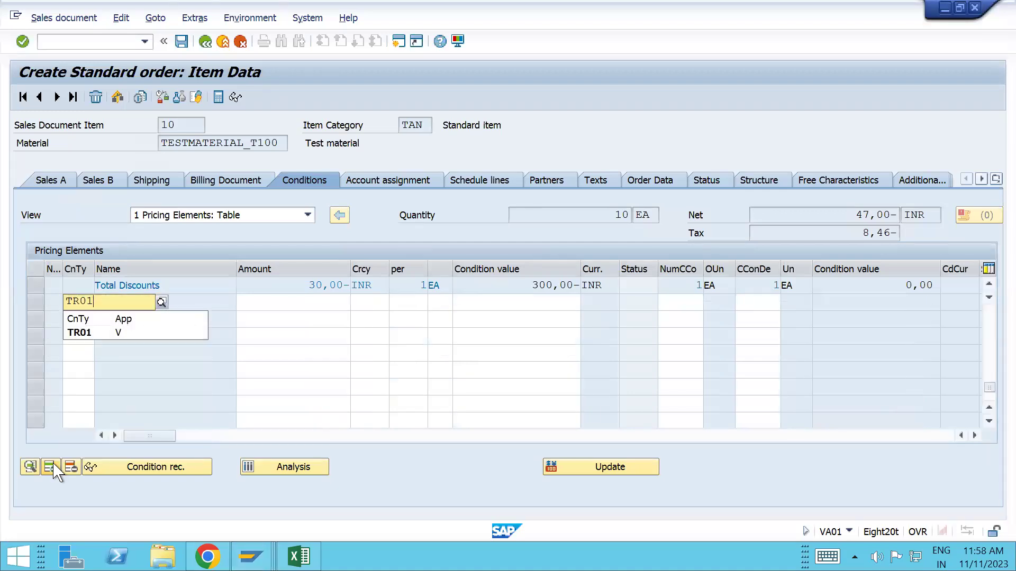
key("Return")
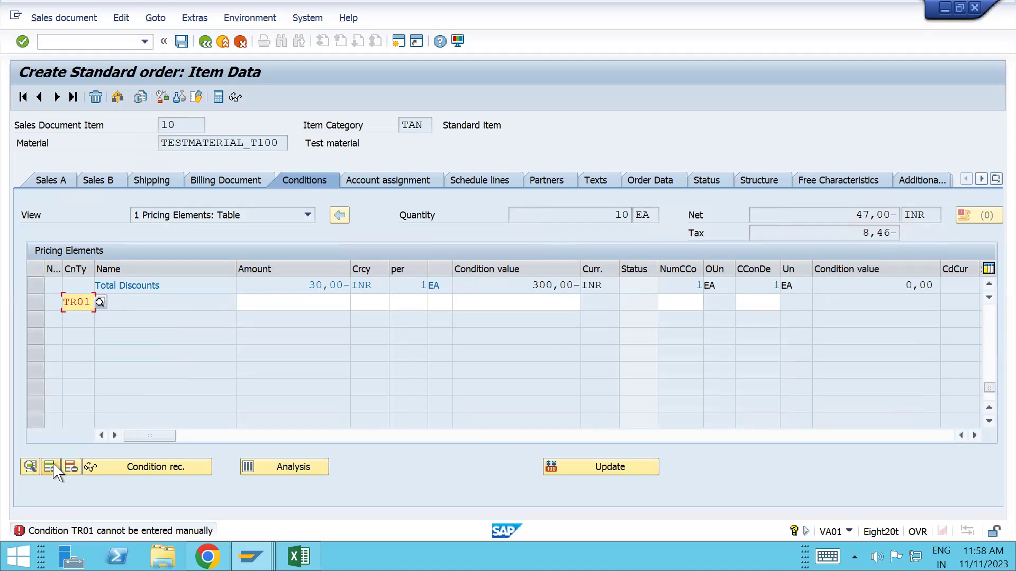
Switch to the condition type session, assign access sequence TR01 to condition type TR01 and save the change.
key("alt+Tab")
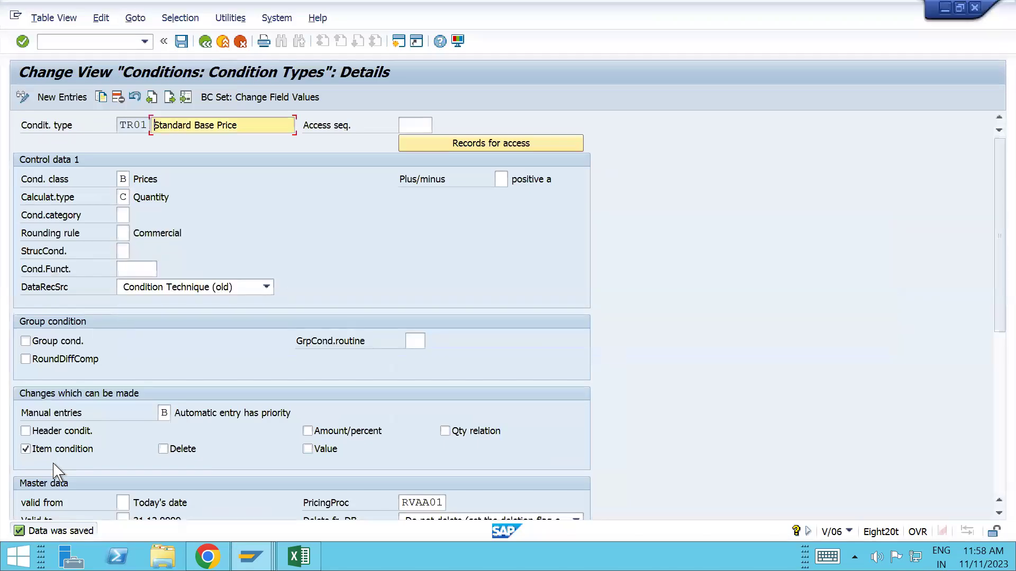
left_click(407, 126)
left_click(408, 127)
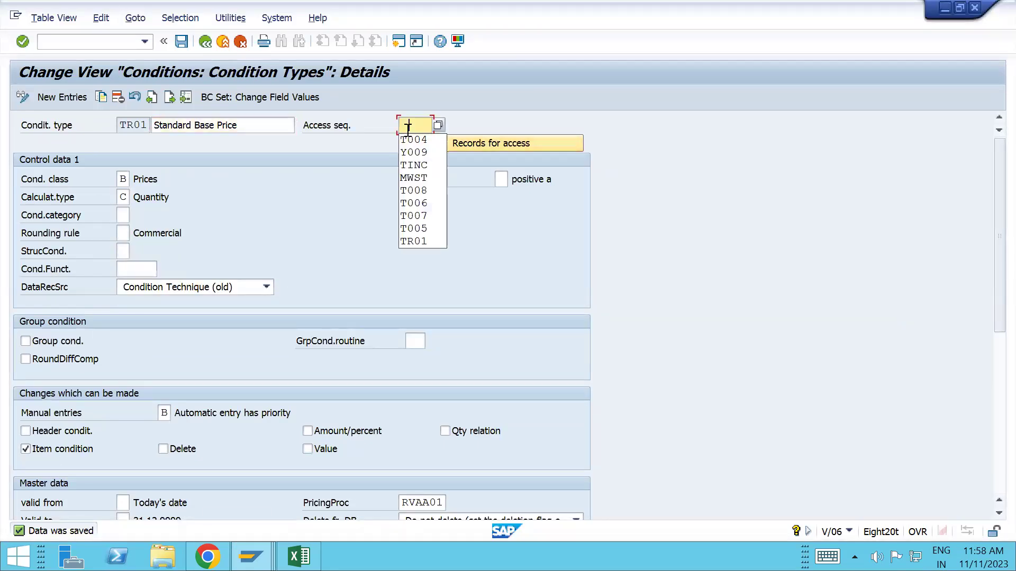
left_click_drag(121, 125, 152, 127)
key("ctrl+c")
left_click(151, 126)
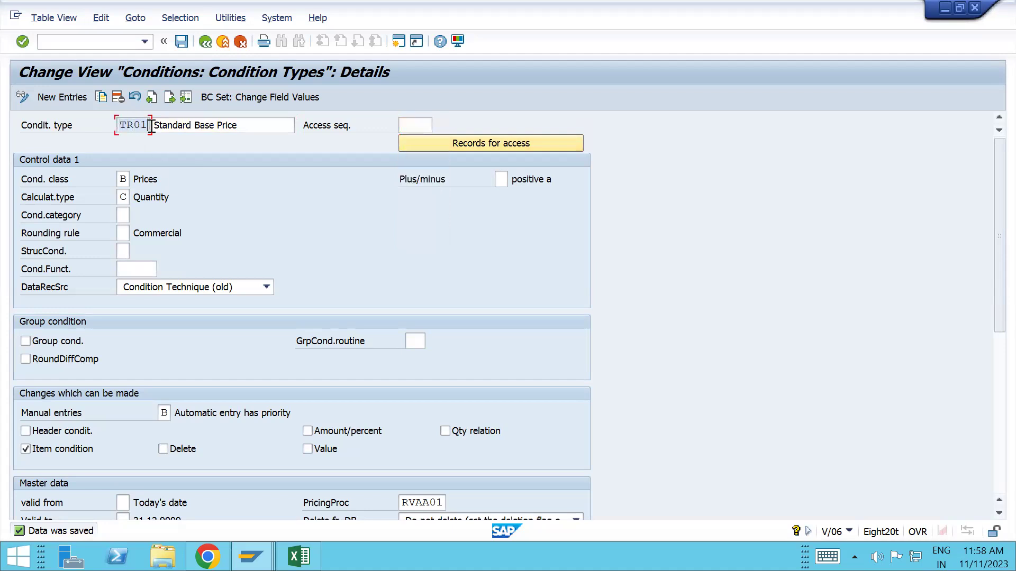
left_click(414, 120)
key("ctrl+v")
key("Return")
key("ctrl+s")
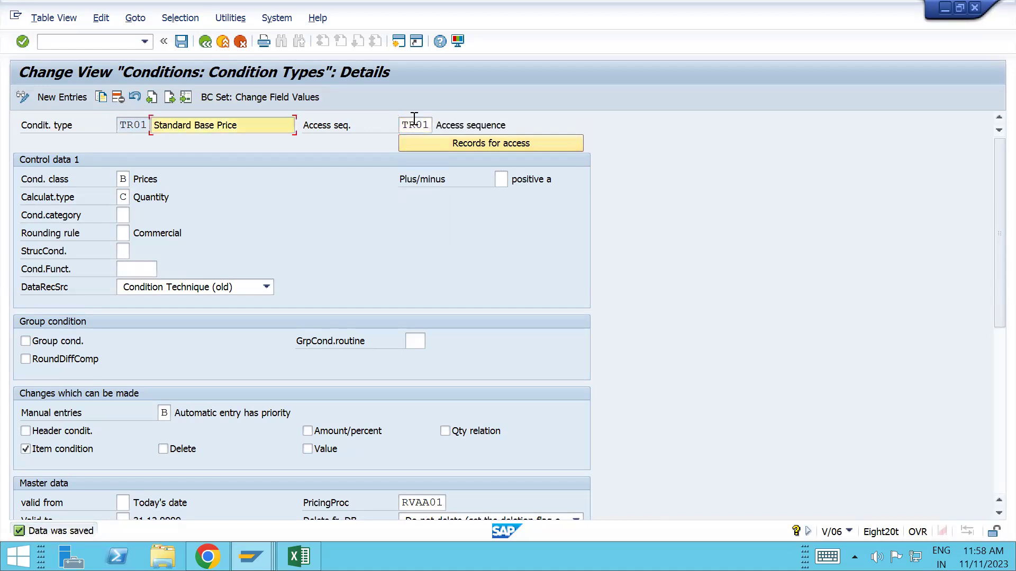
Return to the sales order session and restart VA01 with a new OR standard order for sales area T100/01/01.
key("alt+Tab")
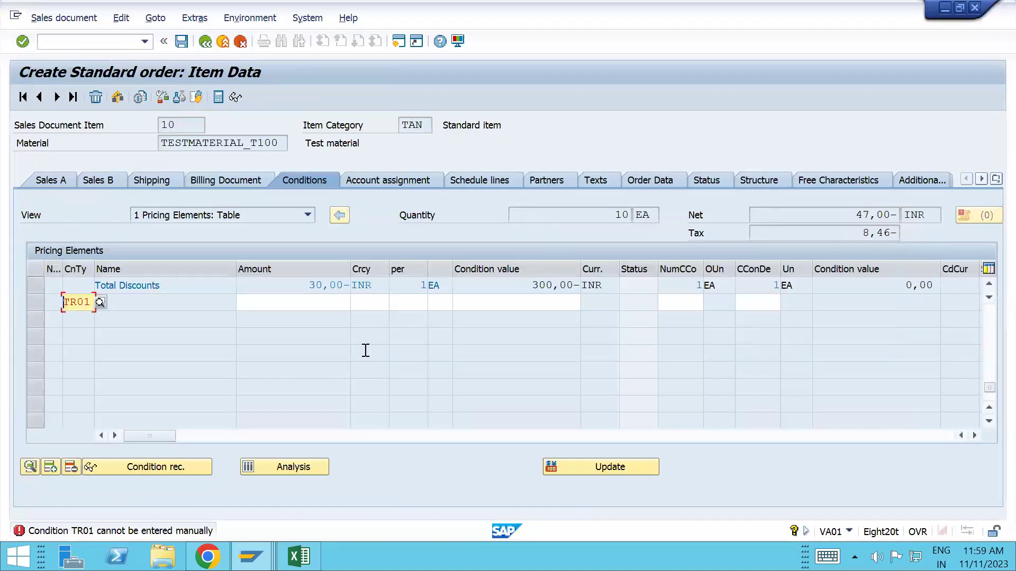
key("alt+Tab")
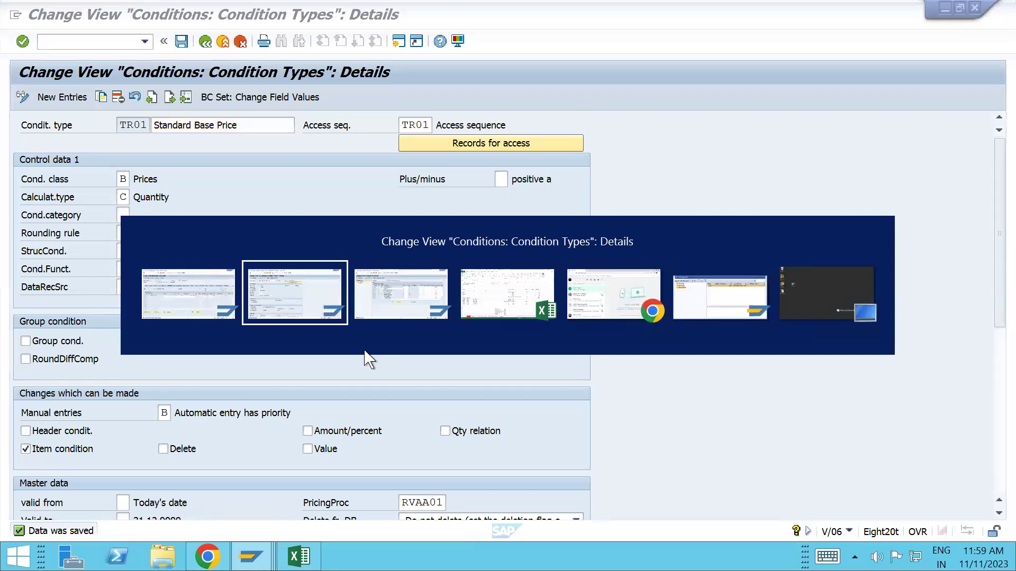
key("alt+Tab")
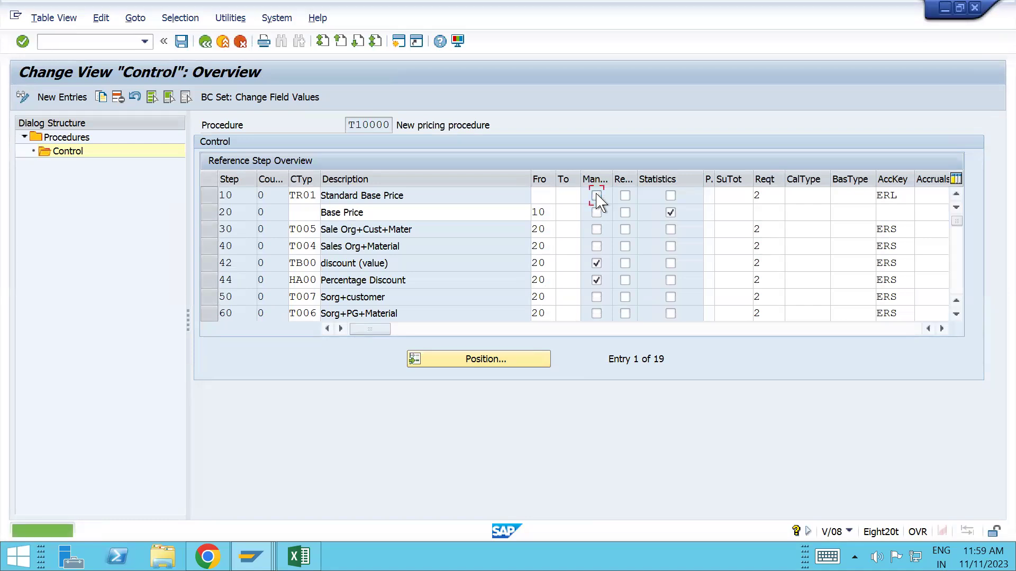
key("alt+Tab")
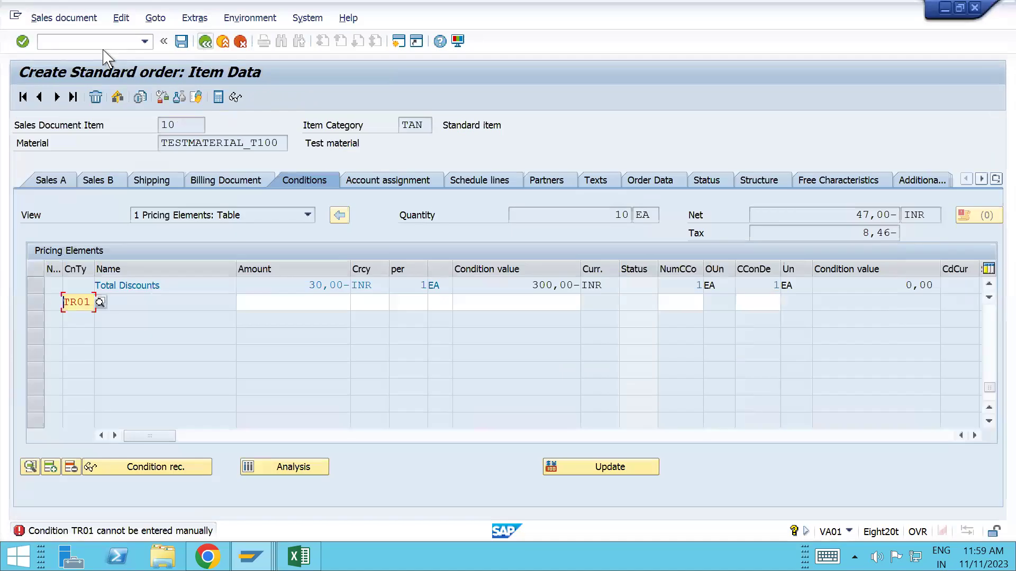
left_click(71, 42)
type("/nva01")
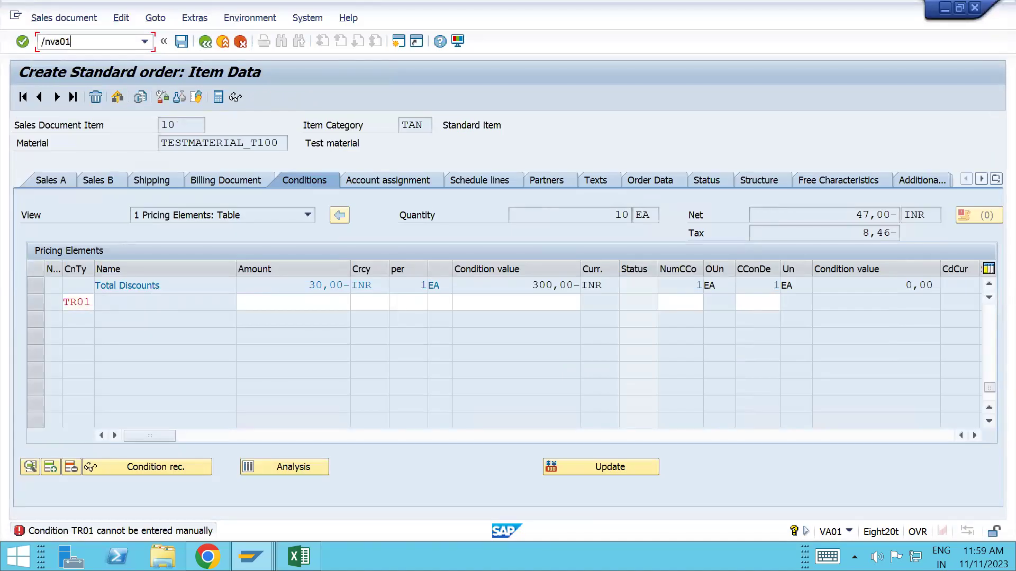
key("Return")
key("Return")
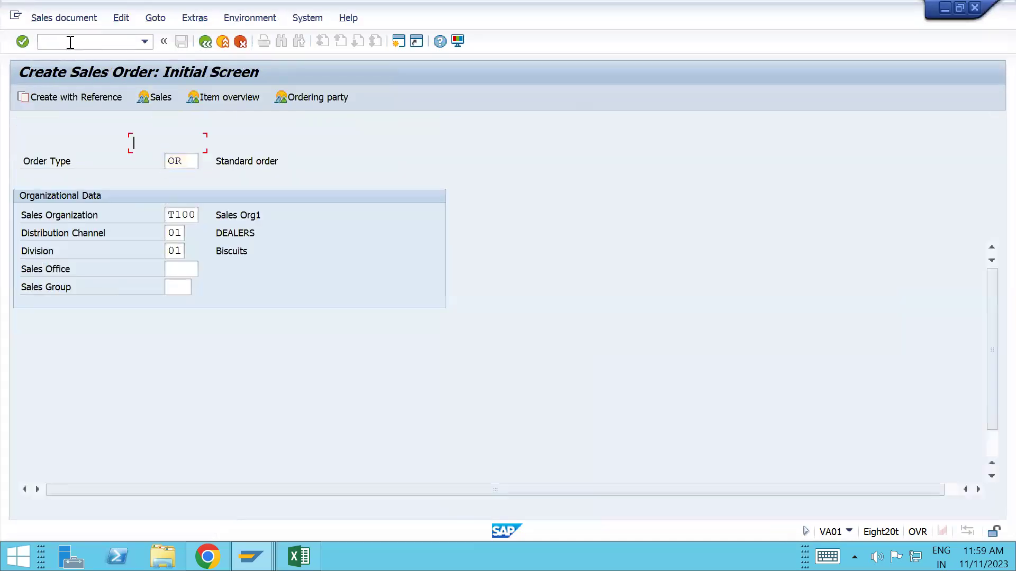
Enter the sold-to party and add TESTMATERIAL_T100 with order quantity 1 to the standard order.
key("Down")
key("Return")
key("Tab")
key("ctrl+Tab")
key("ctrl+Tab")
key("ctrl+Tab")
key("Down")
key("Return")
key("Tab")
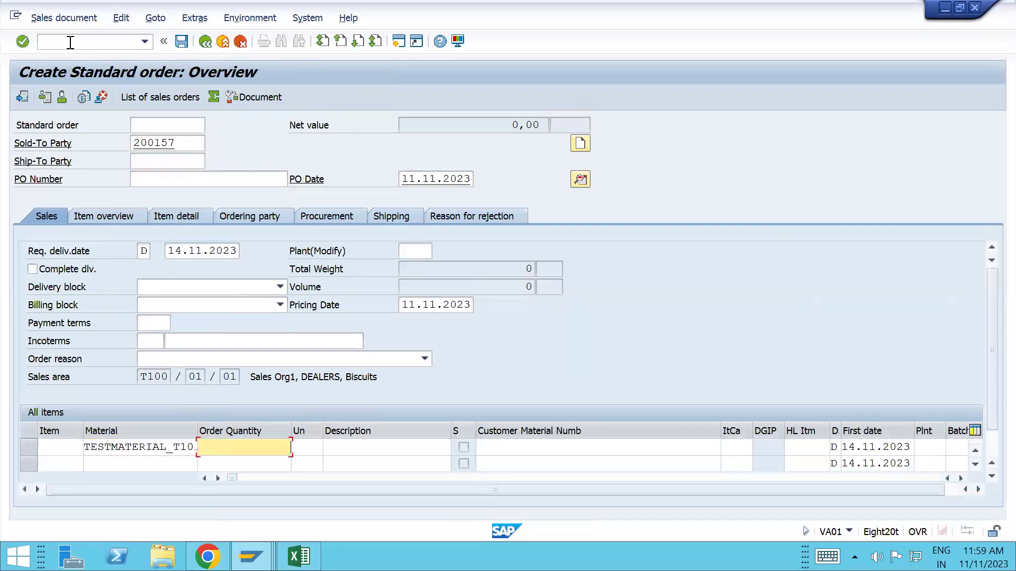
type("1")
key("Return")
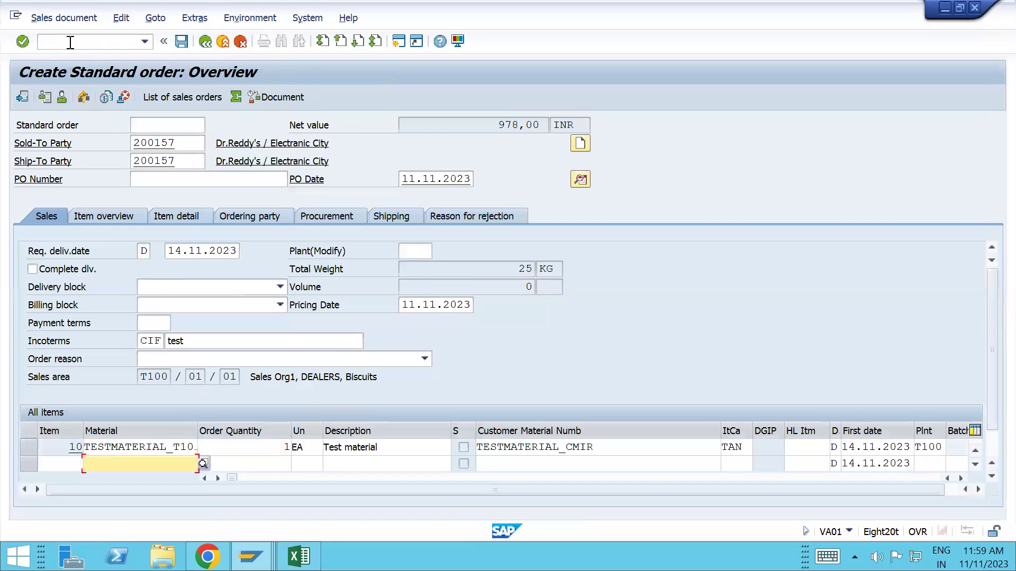
Open the conditions of item 10 and examine the base price TR01 and the discount condition T007.
double_click(124, 447)
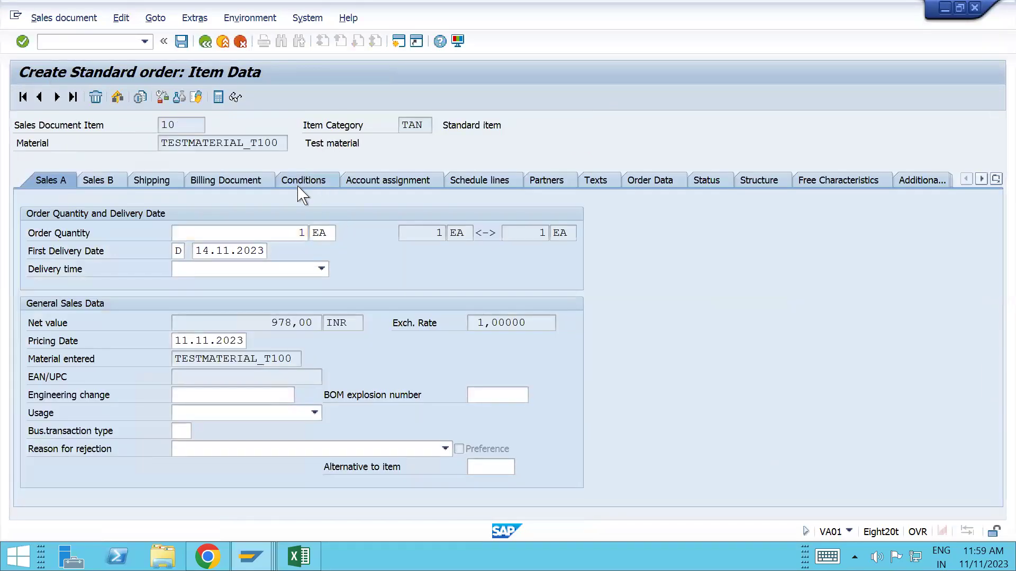
left_click(298, 185)
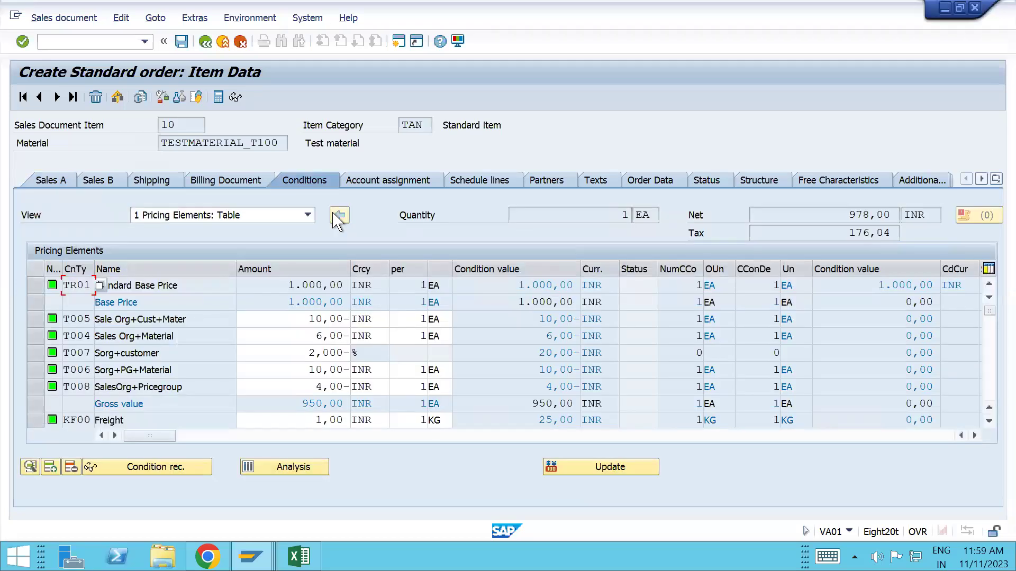
left_click(299, 354)
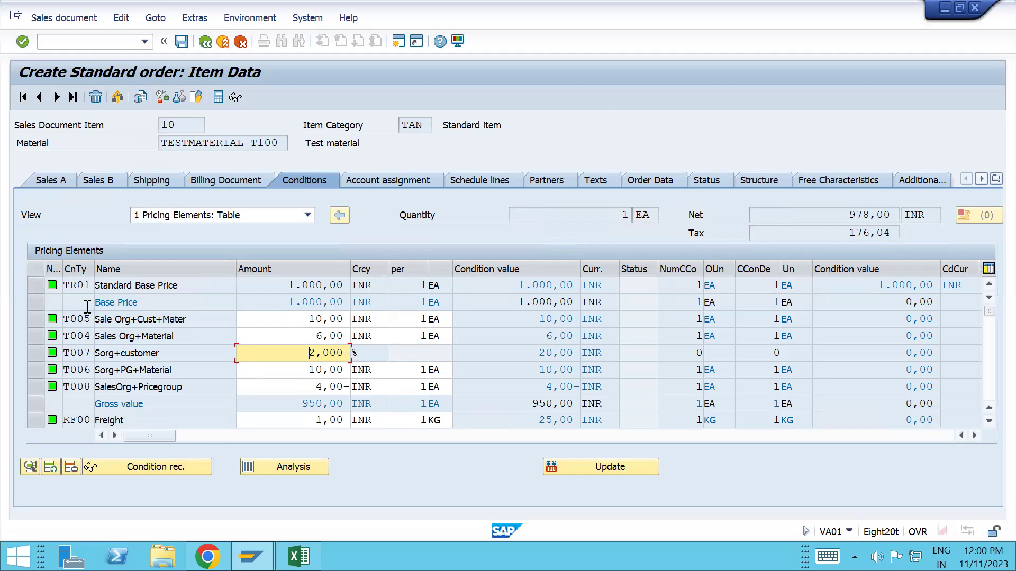
Switch to the T10000 control overview and examine the Manual and Required settings of TB00, HA00 and output tax MWST.
key("alt+Tab")
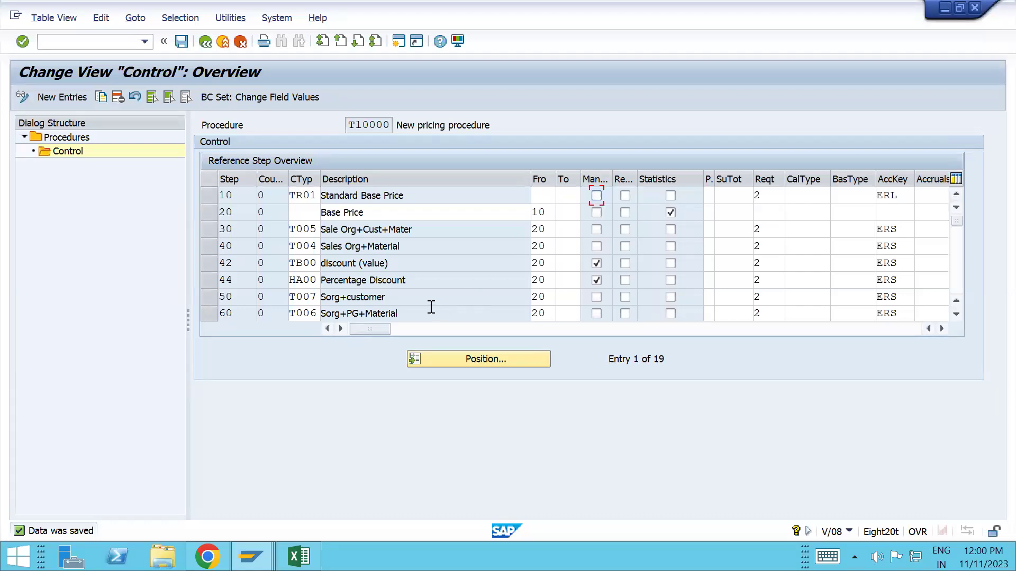
left_click(209, 264)
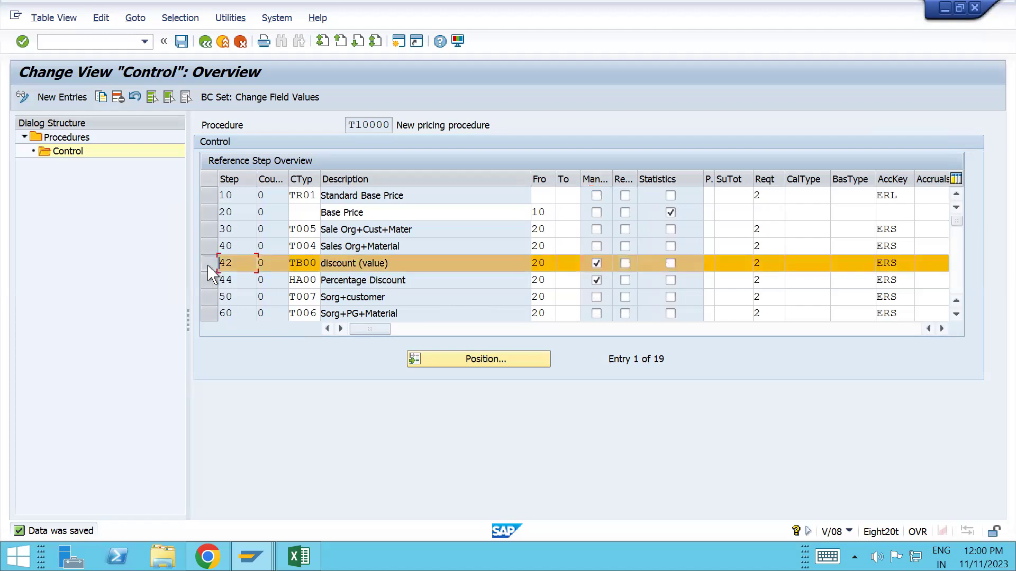
left_click(208, 281)
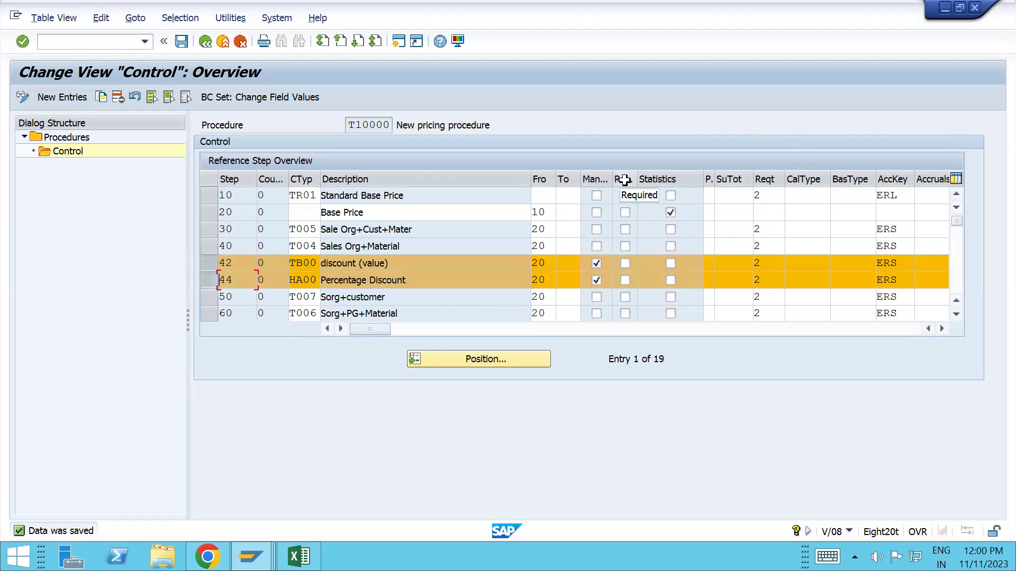
left_click(207, 264)
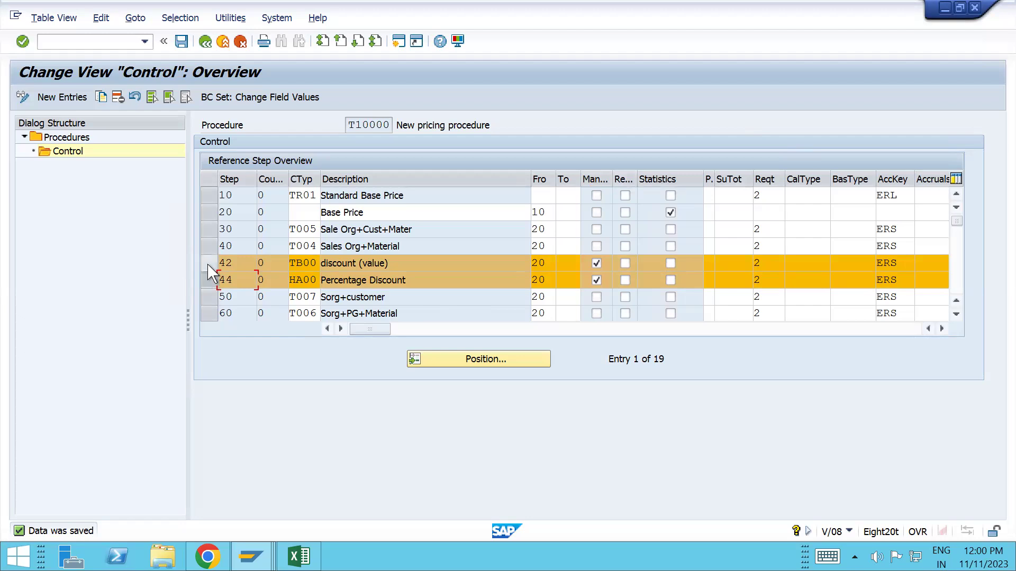
left_click(209, 281)
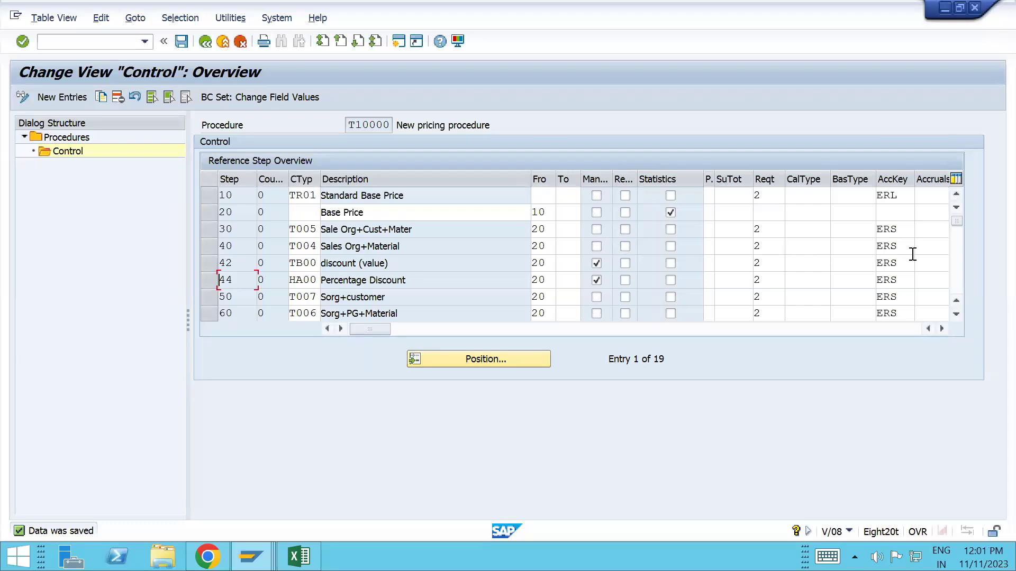
scroll(913, 254, "down", 2)
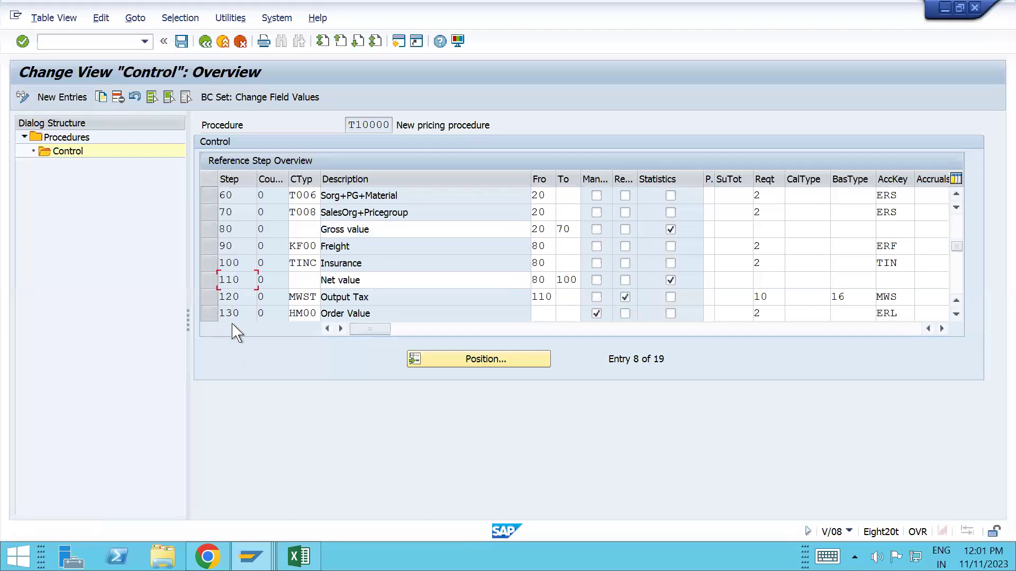
left_click(206, 298)
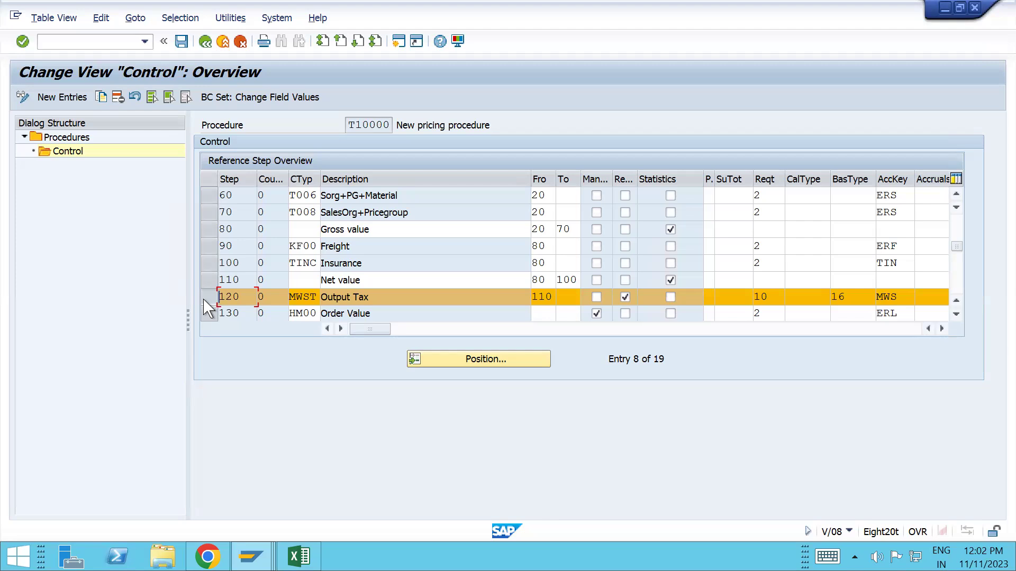
Mark the percentage discount HA00 in step 44 of procedure T10000 as Required and save the change.
left_click(957, 235)
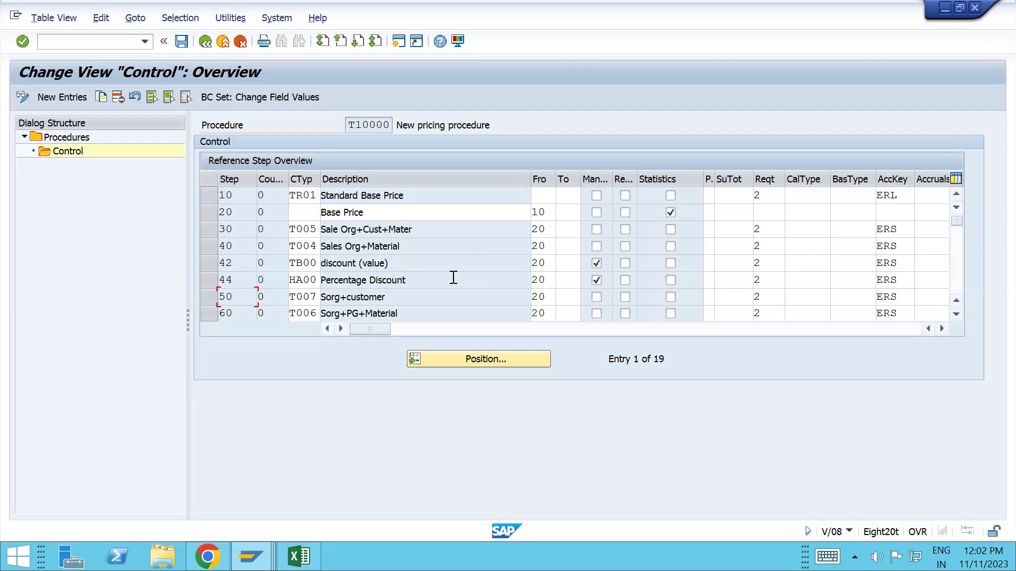
left_click(624, 280)
key("ctrl+s")
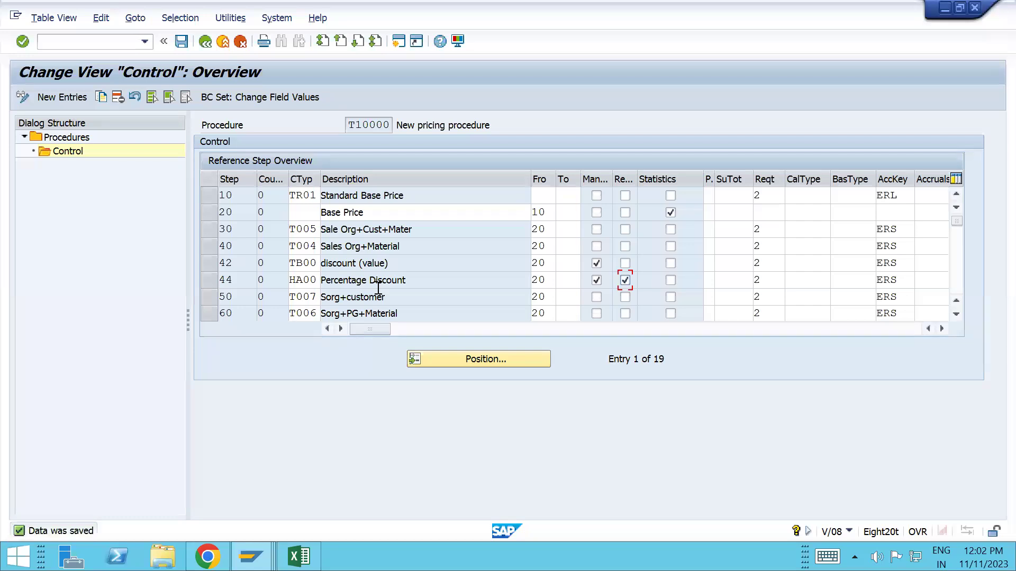
Switch to the sales order session and restart VA01 with a fresh OR standard order.
key("alt+Tab")
key("alt+Tab")
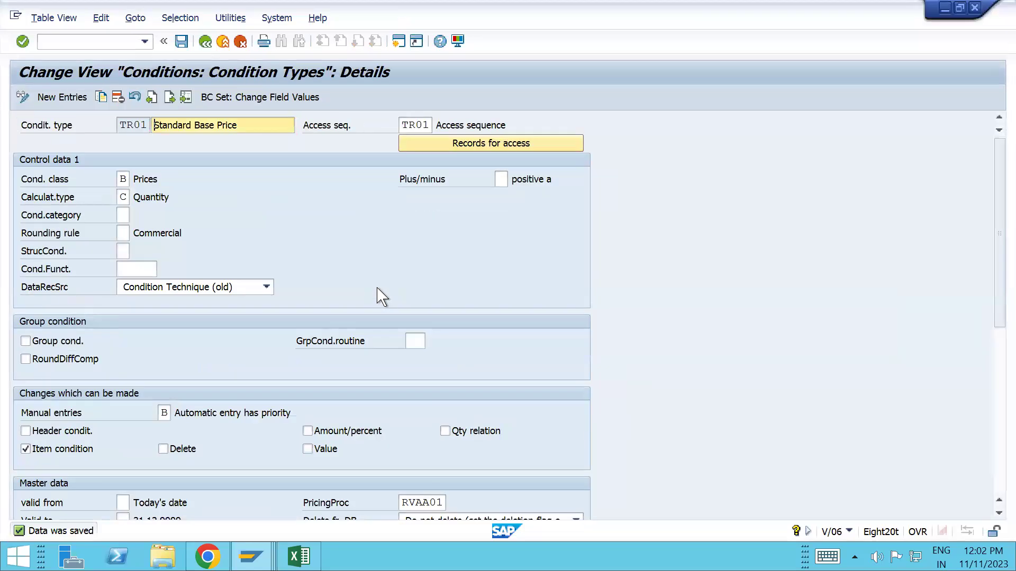
key("alt+Tab")
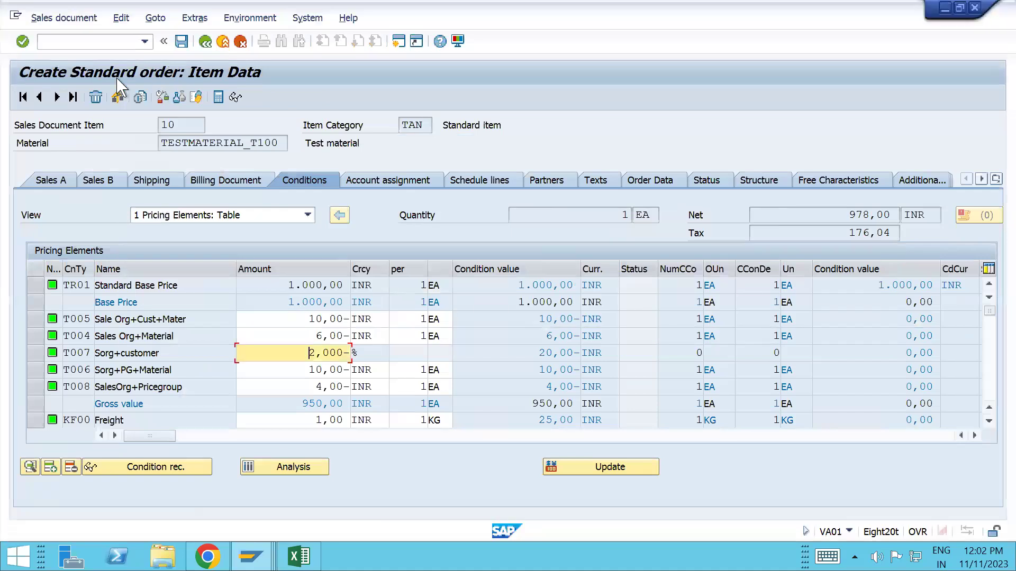
left_click(89, 44)
type("/nva01")
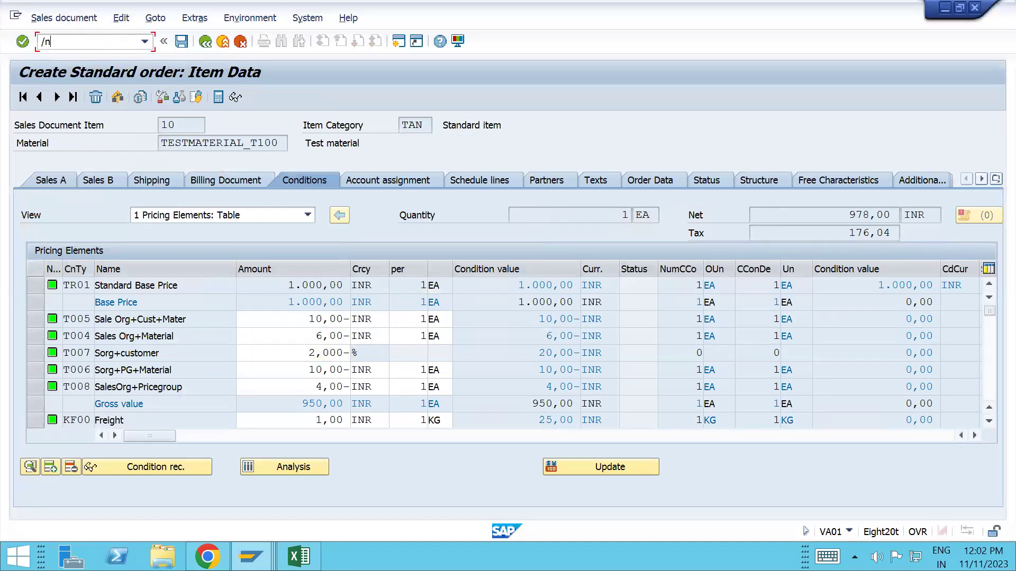
key("Return")
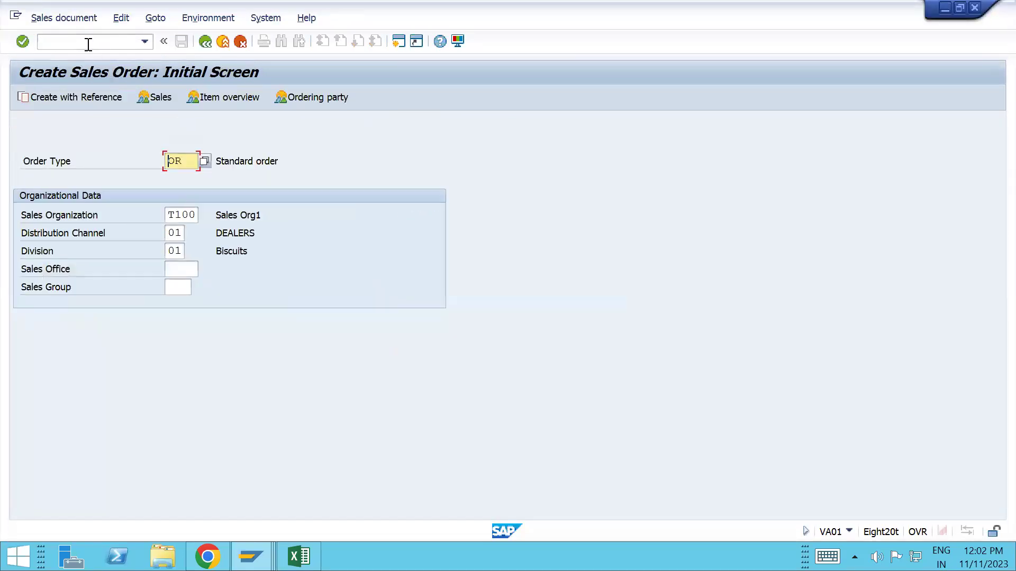
key("Return")
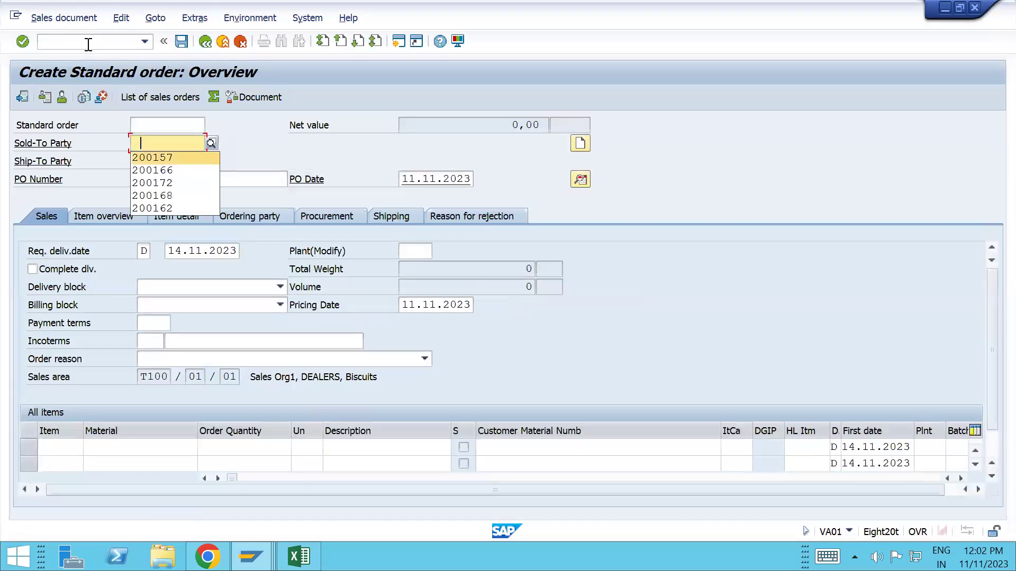
Enter the sold-to party, add TESTMATERIAL_T100 with order quantity 10 and accept the delivery proposal.
key("Return")
key("Down")
key("Down")
key("Down")
key("Down")
key("Down")
key("Up")
key("Down")
key("Tab")
type("10")
key("Return")
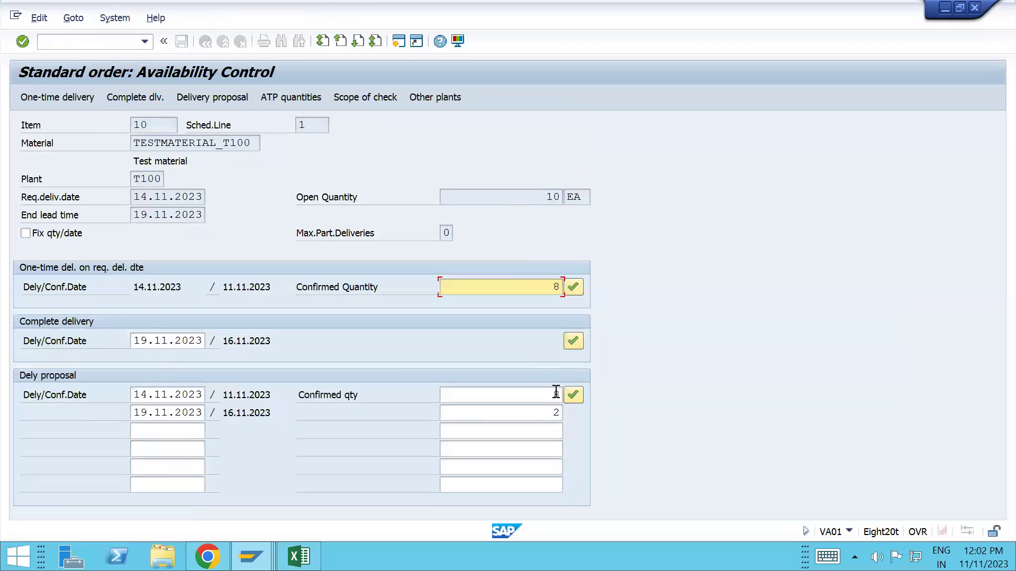
left_click(573, 395)
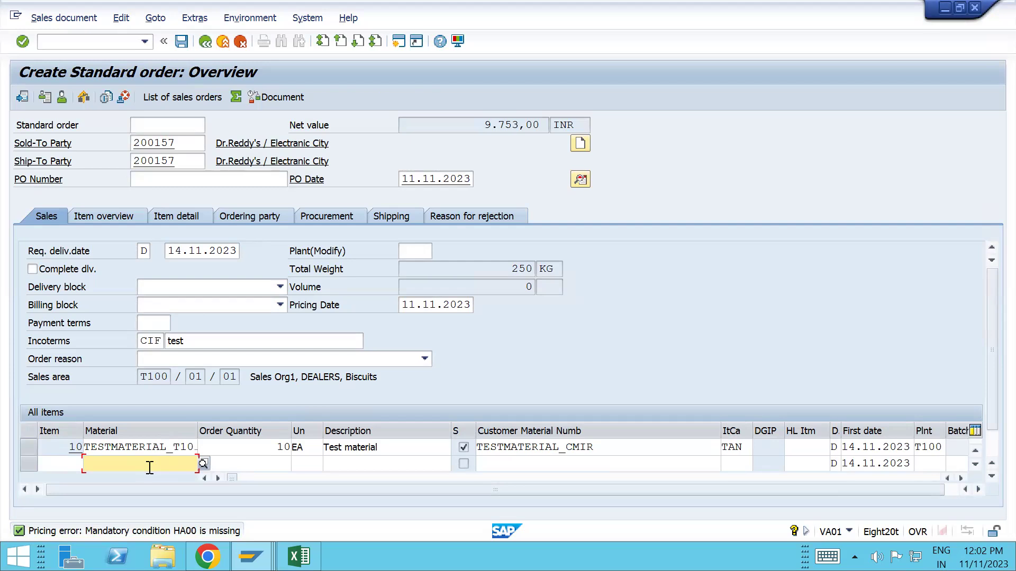
Switch to the T10000 control overview, mark base price TR01 as Required and clear Required for the percentage discount HA00.
key("alt+Tab")
key("Tab")
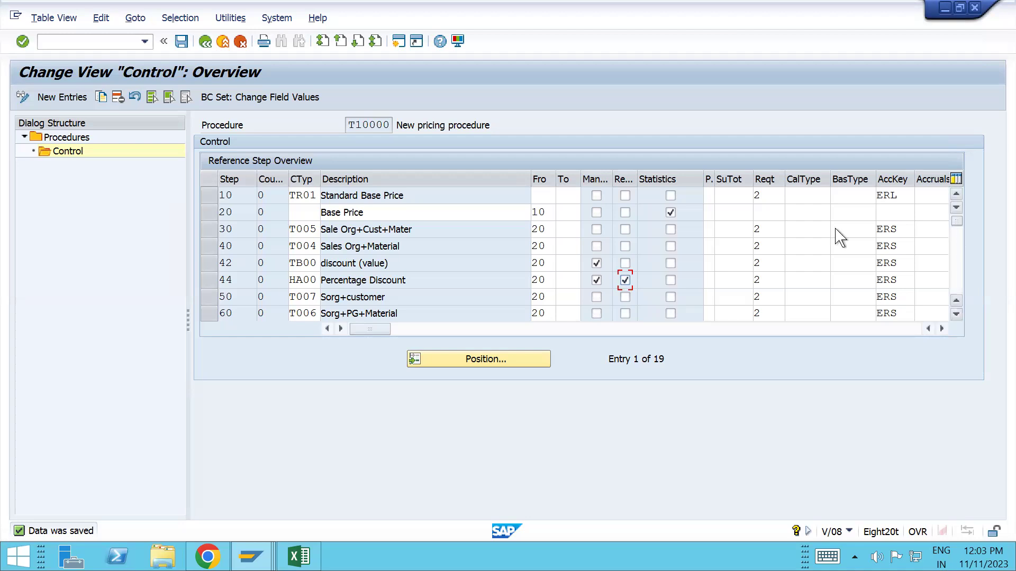
left_click(625, 196)
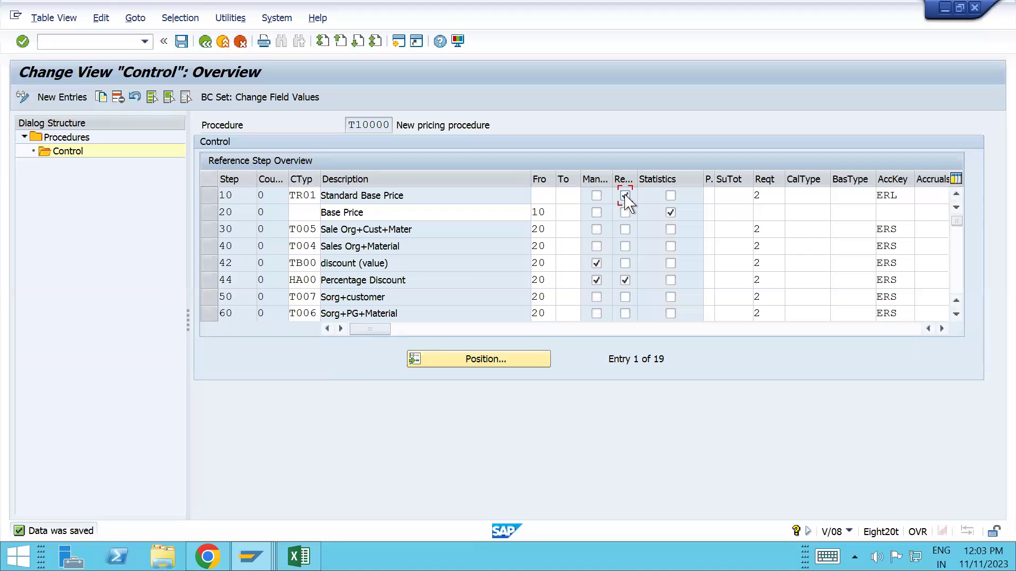
left_click(625, 280)
scroll(346, 276, "down", 1)
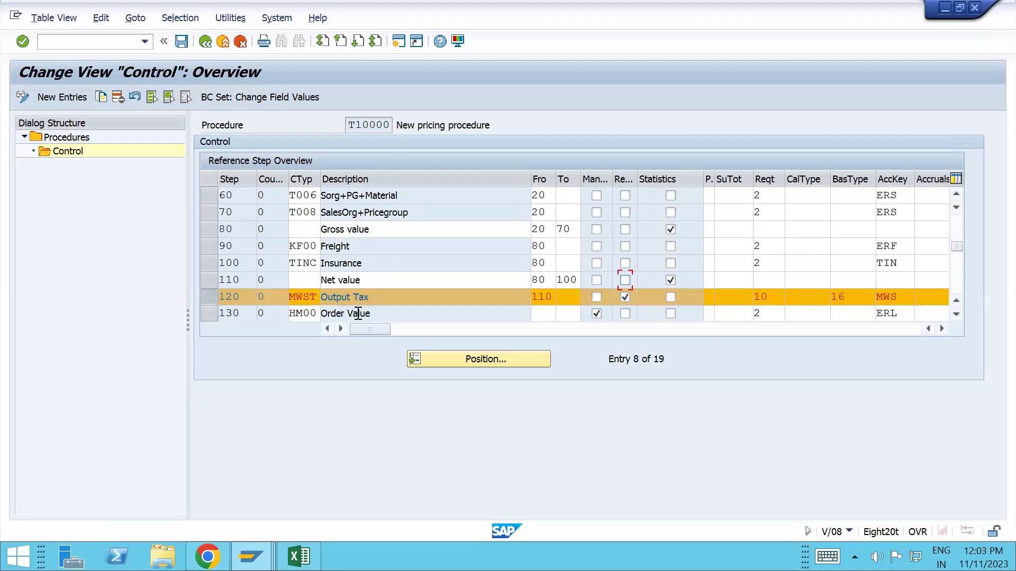
left_click(957, 222)
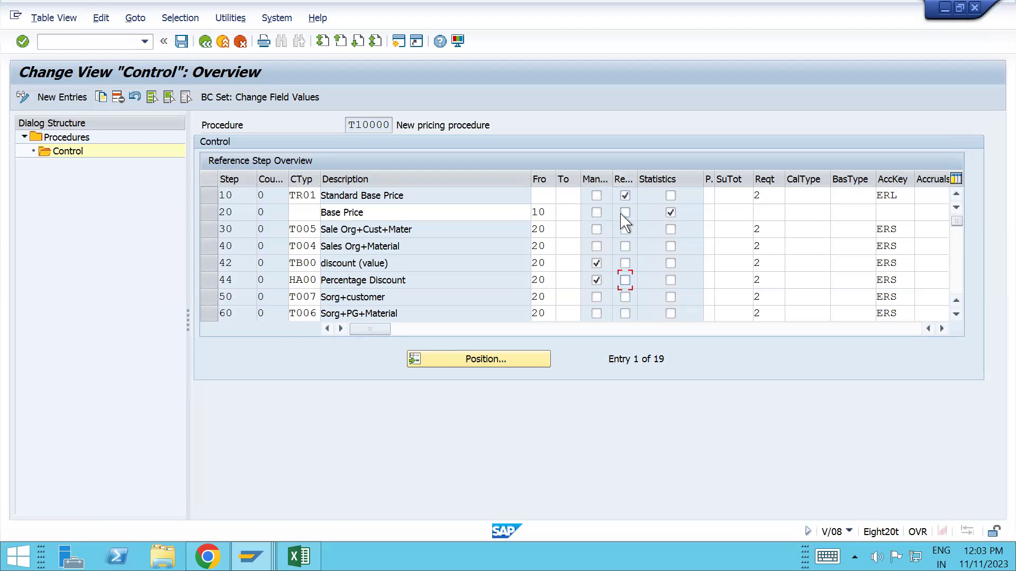
Save the changes to procedure T10000, and select steps 140 (VPRS, Cost) and 150 (SKTO, Cash Discount).
key("ctrl+s")
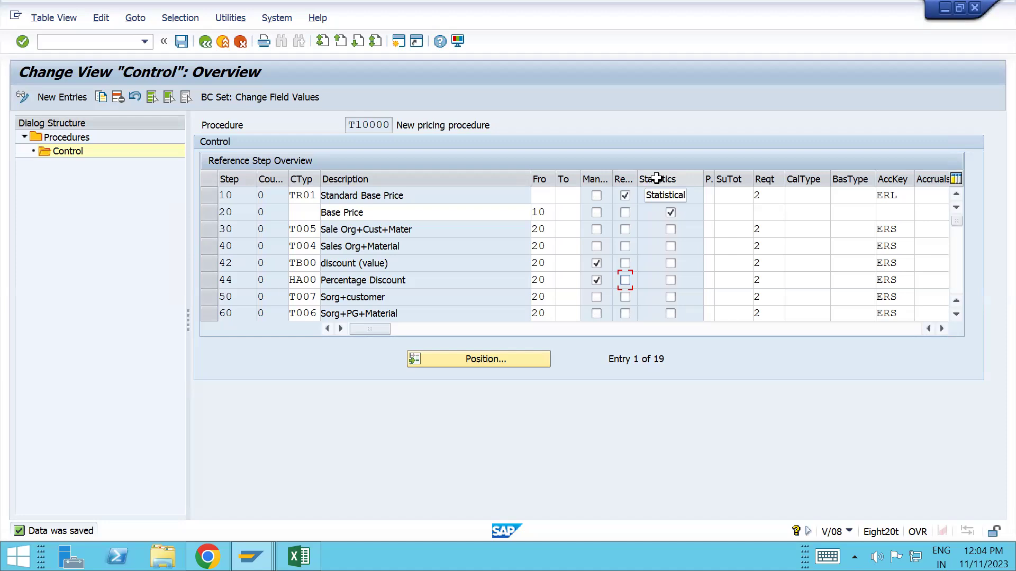
scroll(656, 178, "down", 1)
scroll(656, 179, "down", 1)
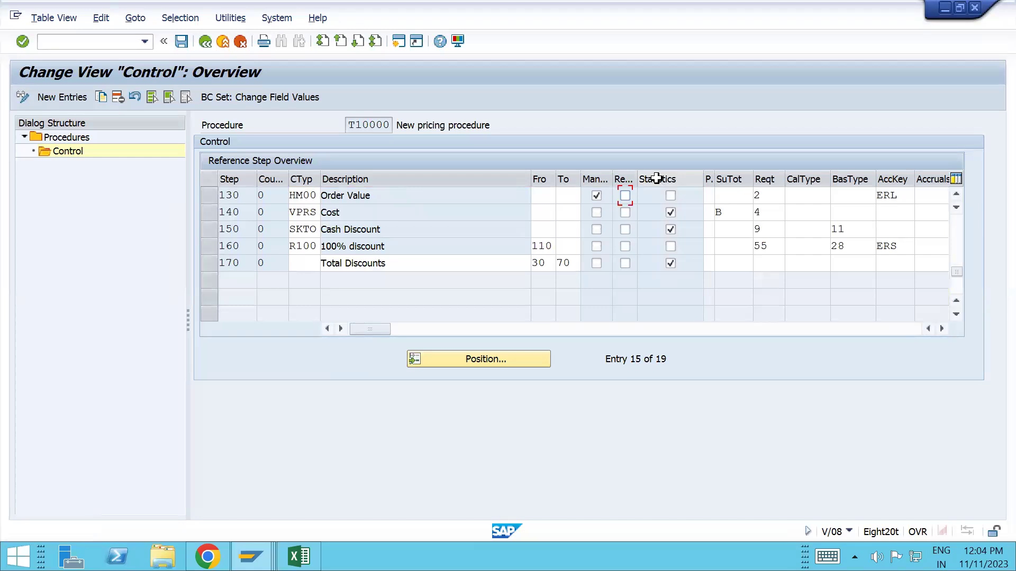
left_click(207, 214)
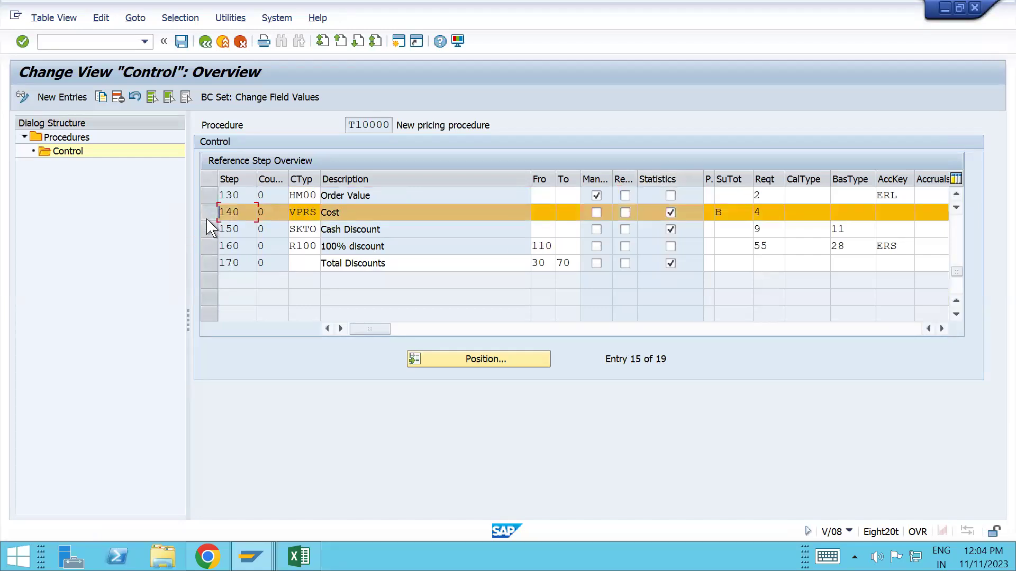
left_click(210, 229)
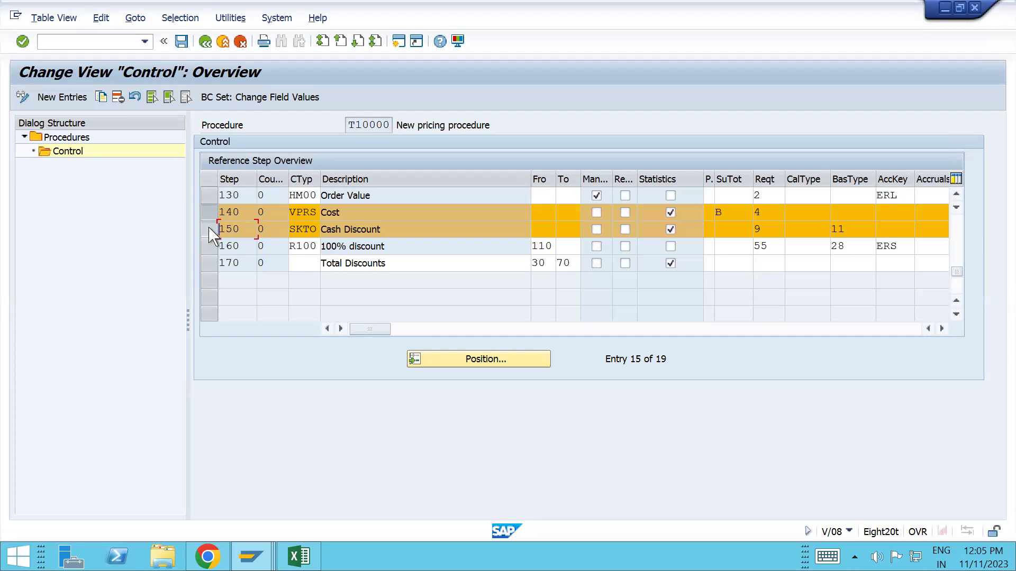
Switch to the sales order, display item 10's pricing conditions and select the VPRS cost and SKTO cash discount rows.
key("alt+Tab")
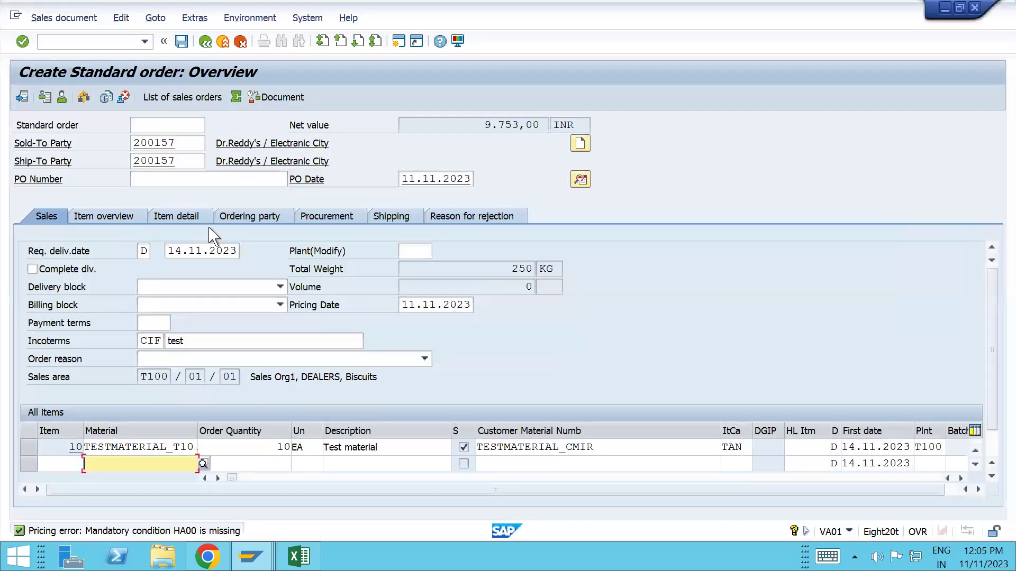
left_click(150, 444)
double_click(150, 444)
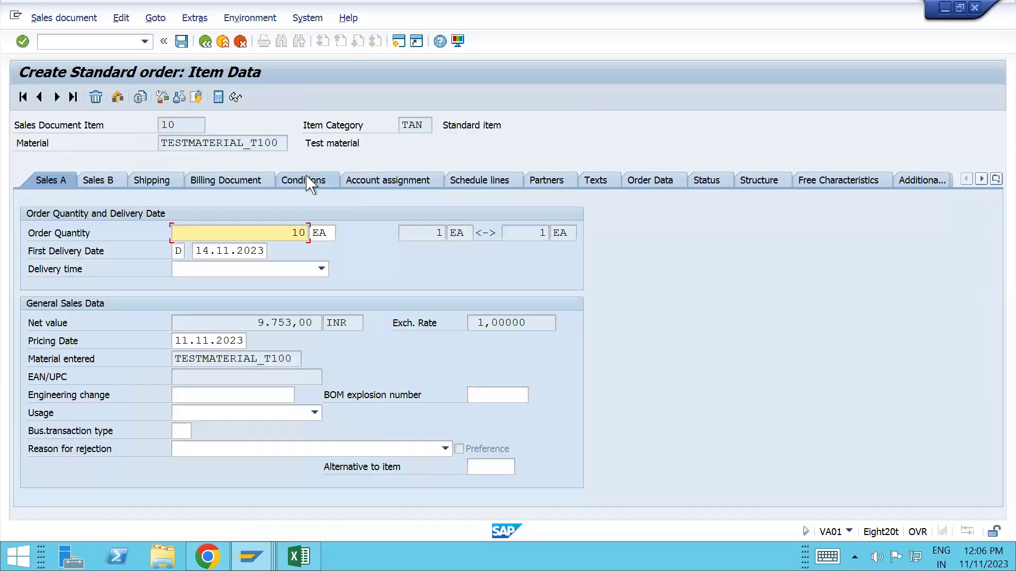
left_click(307, 180)
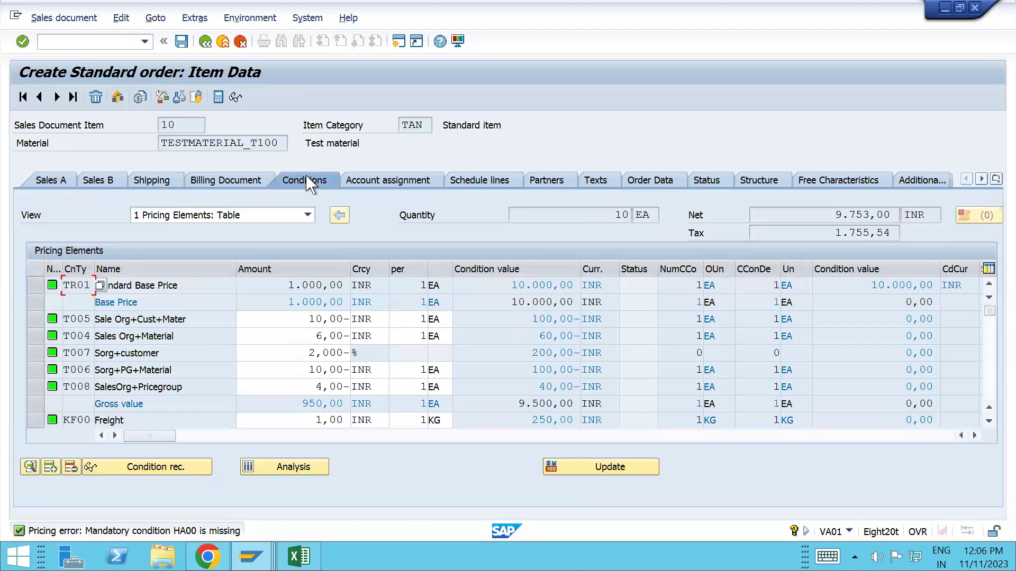
key("Page_Down")
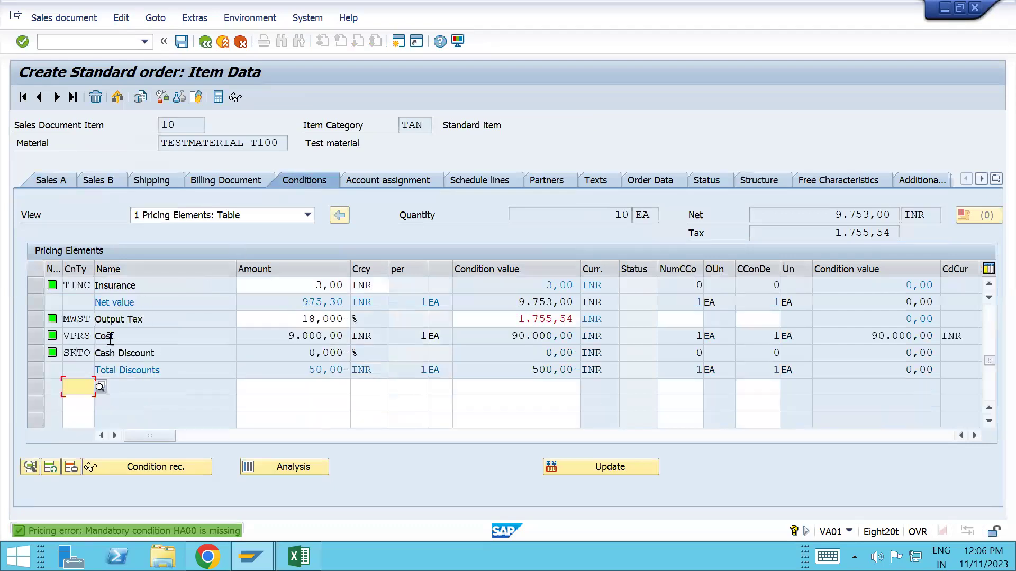
left_click(36, 336)
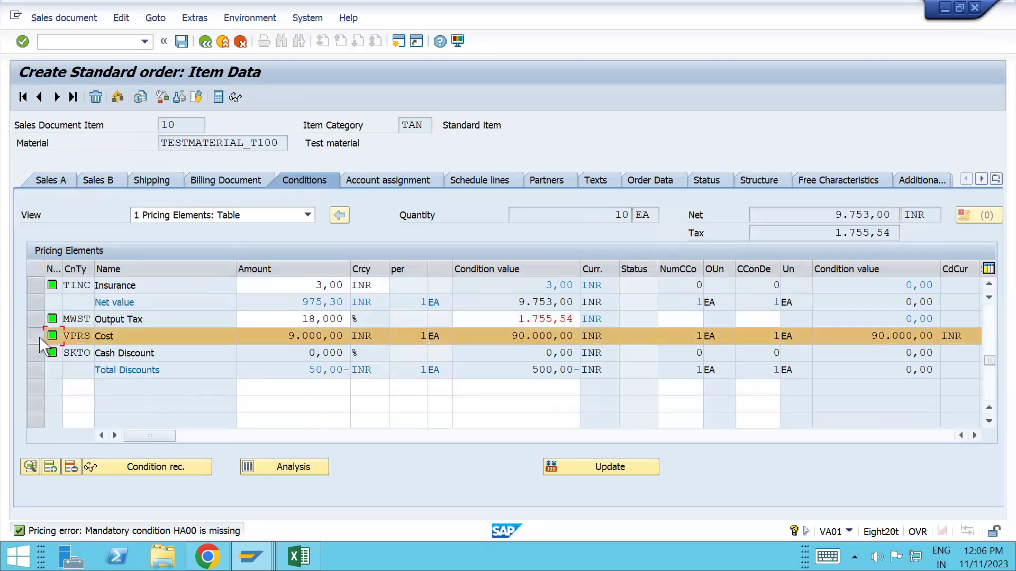
left_click(36, 351)
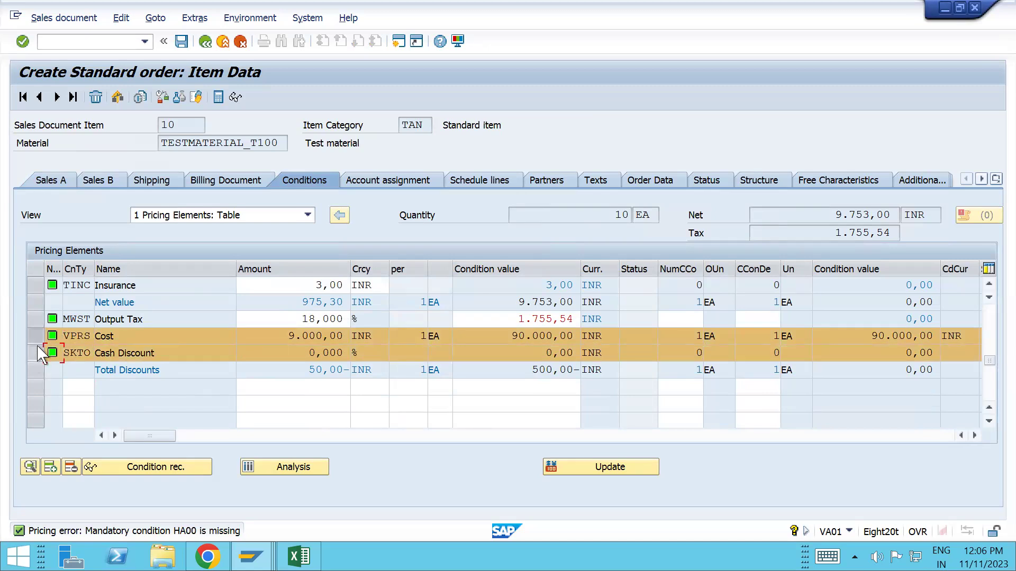
Check the Stat flags of VPRS and SKTO, and compare the VPRS condition value with the item's net value.
left_click(975, 435)
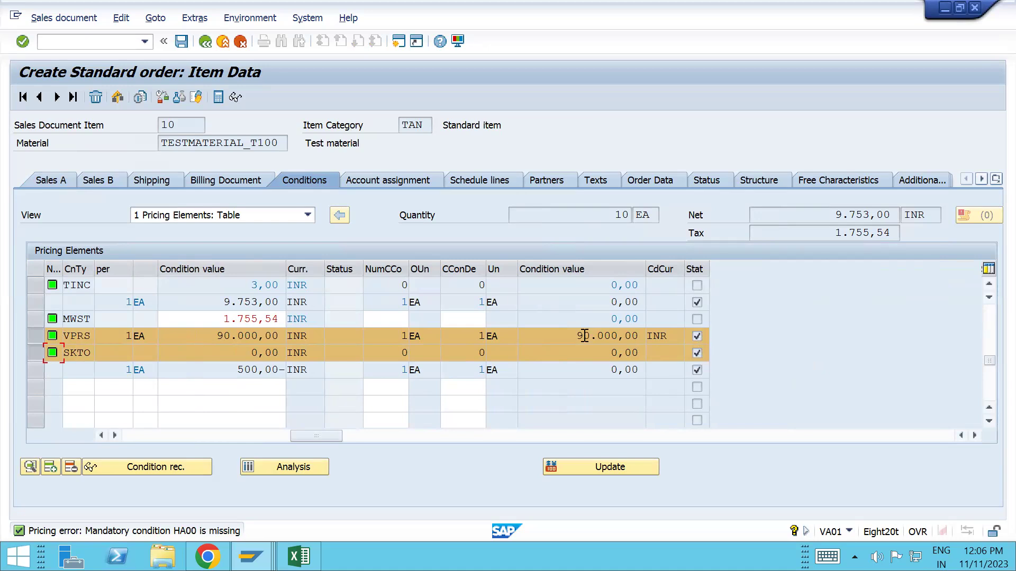
left_click_drag(577, 336, 645, 334)
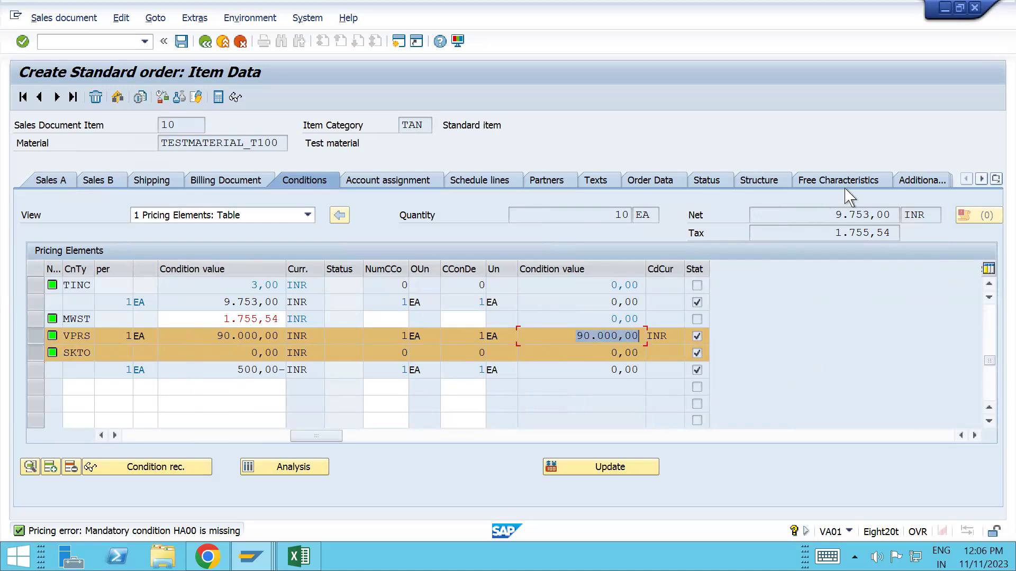
left_click_drag(836, 215, 901, 216)
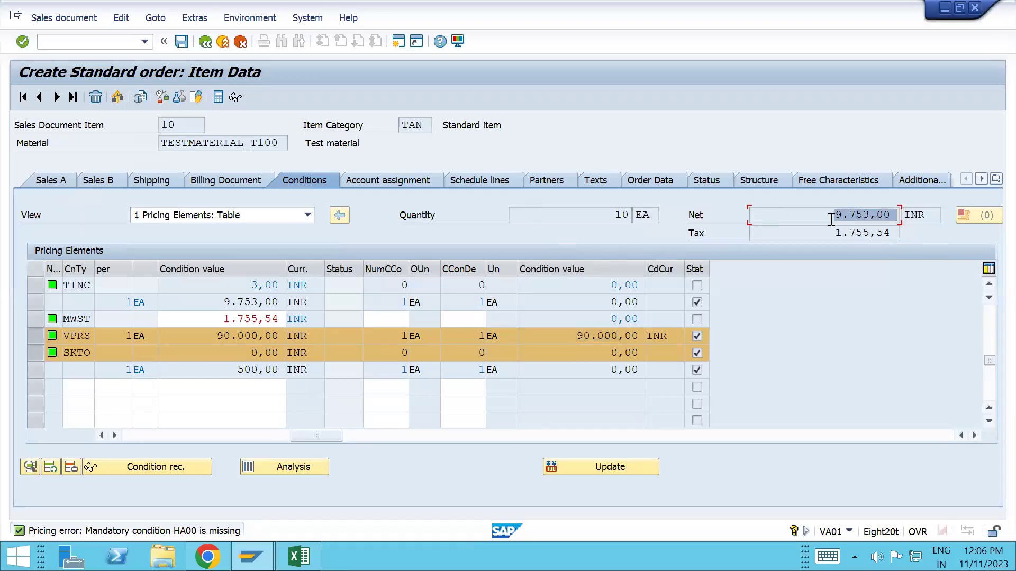
left_click_drag(831, 216, 889, 215)
left_click(33, 336)
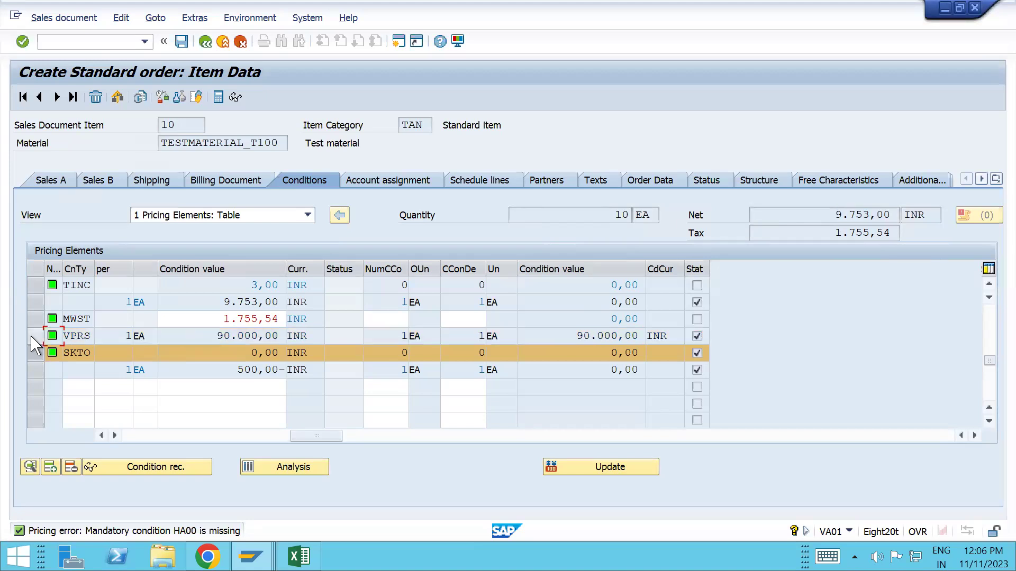
Switch to the T10000 control overview, mark base price TR01 in step 10 as Statistics and save.
key("alt+Tab")
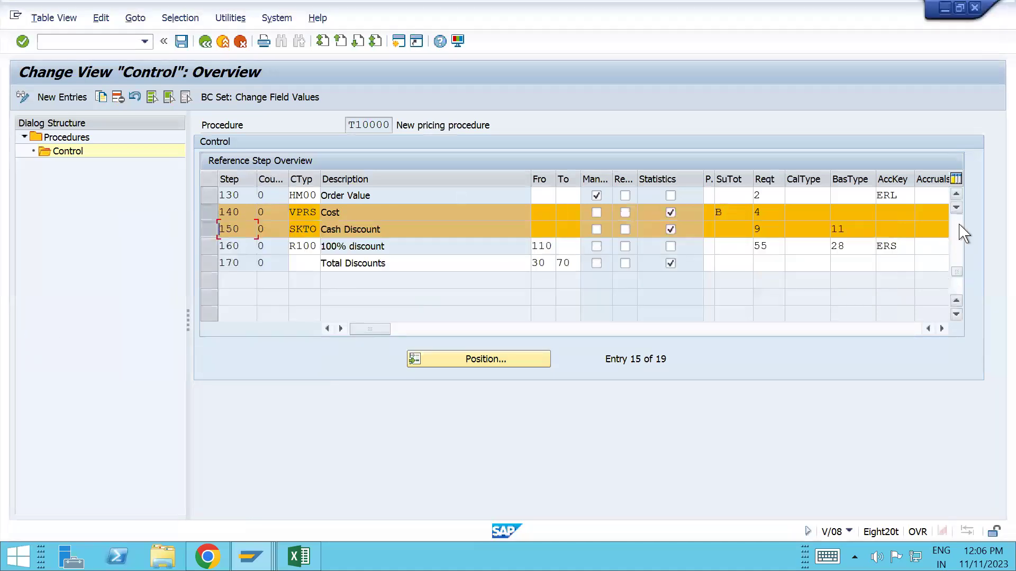
scroll(963, 231, "up", 5)
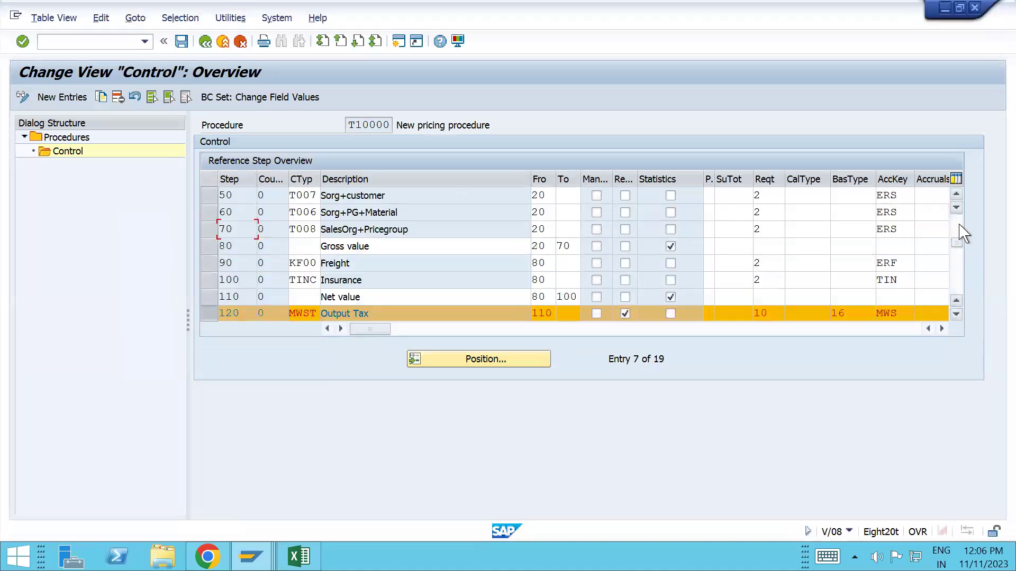
left_click(670, 195)
key("ctrl+s")
Return to the sales order session and restart VA01 with a new OR standard order.
key("alt+Tab")
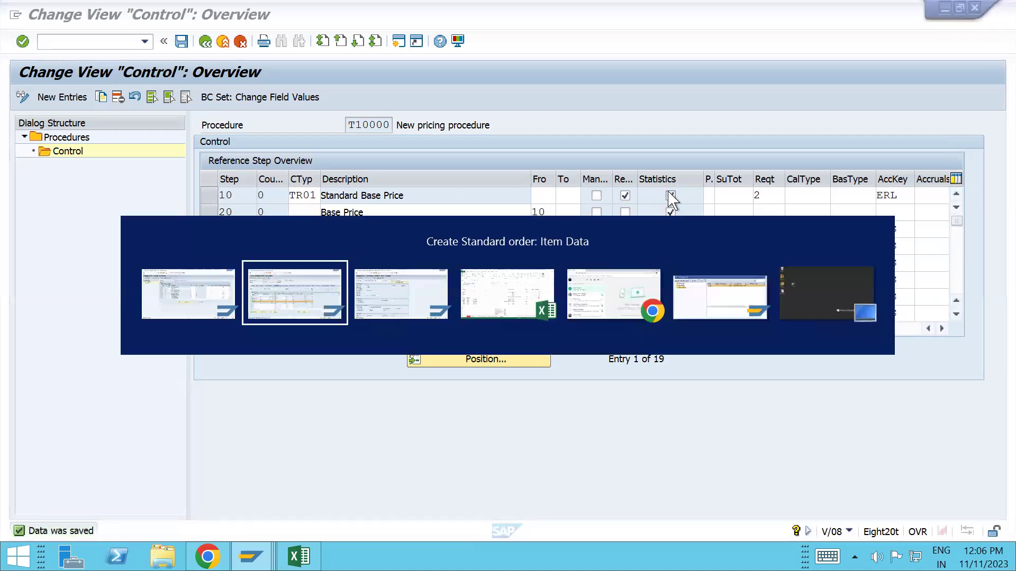
type("/nva01")
key("Return")
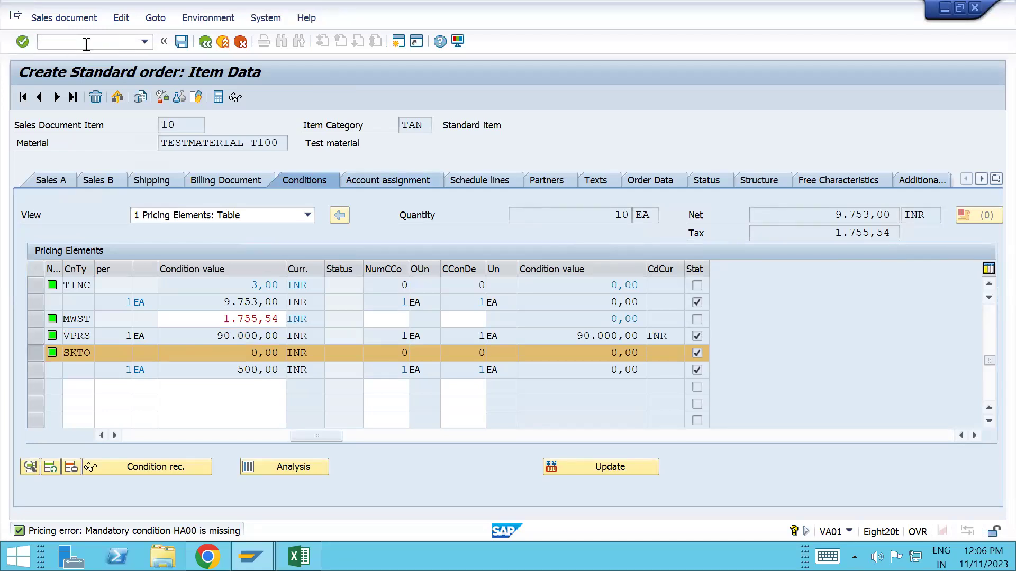
key("Return")
Fill in the sold-to party, add TESTMATERIAL_T100 with order quantity 10 and accept the delivery proposal.
key("Down")
key("Return")
key("Tab")
key("Tab")
key("ctrl+Tab")
key("space")
key("Down")
key("Return")
key("Tab")
type("1")
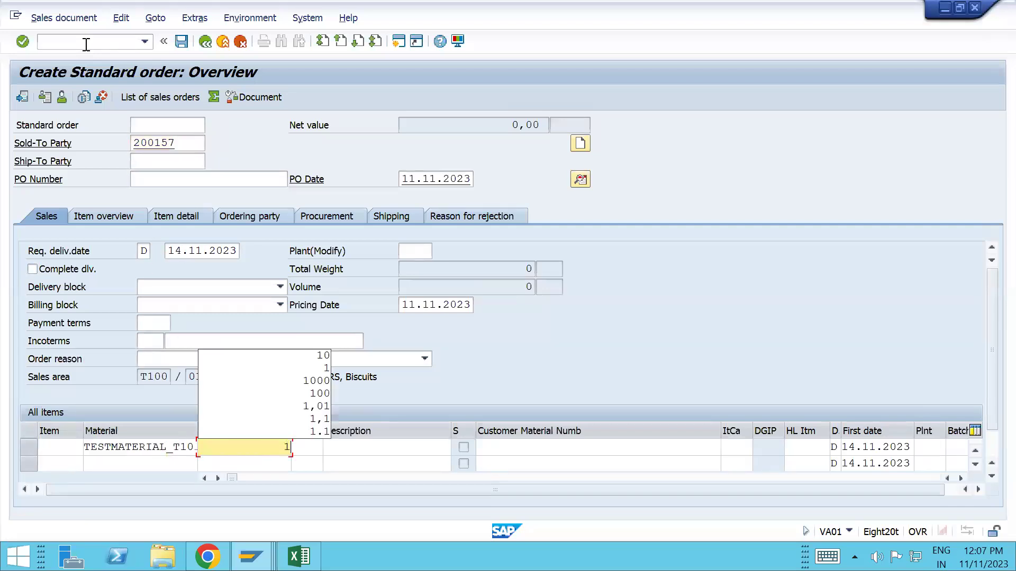
type("0")
key("Return")
left_click(571, 397)
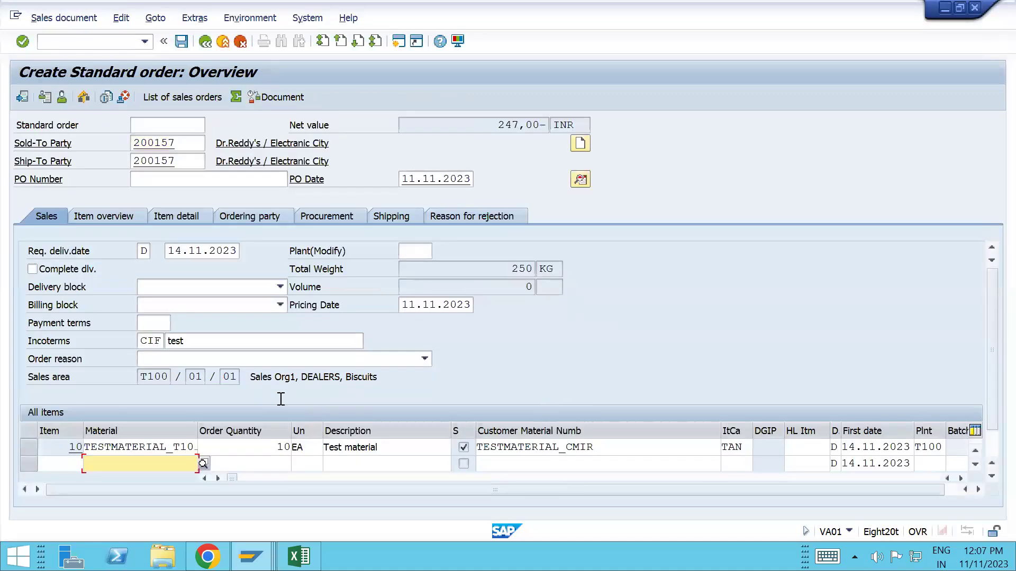
Open item 10's pricing conditions and check the Stat flag of base price TR01.
double_click(145, 448)
left_click(310, 184)
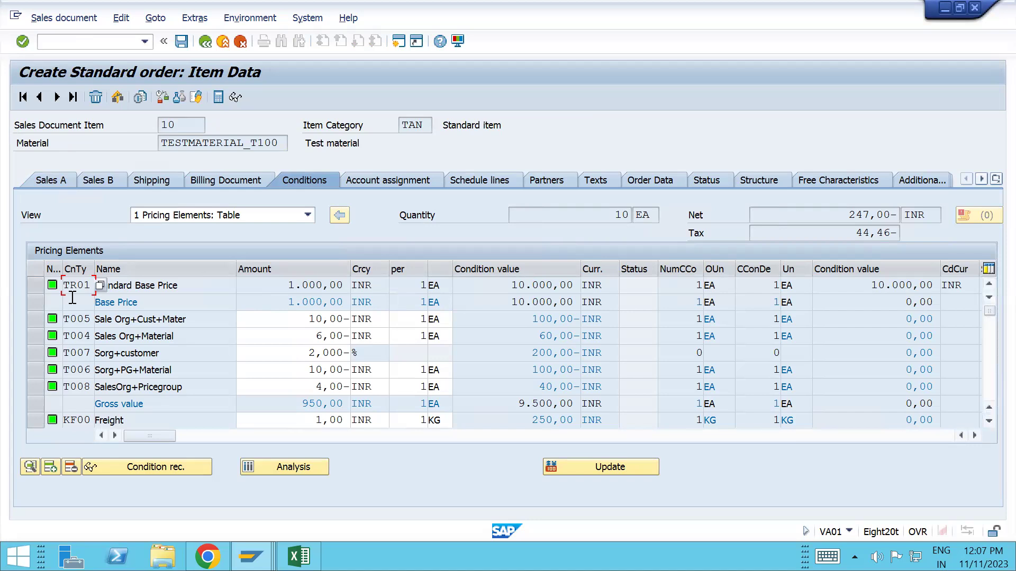
left_click(36, 288)
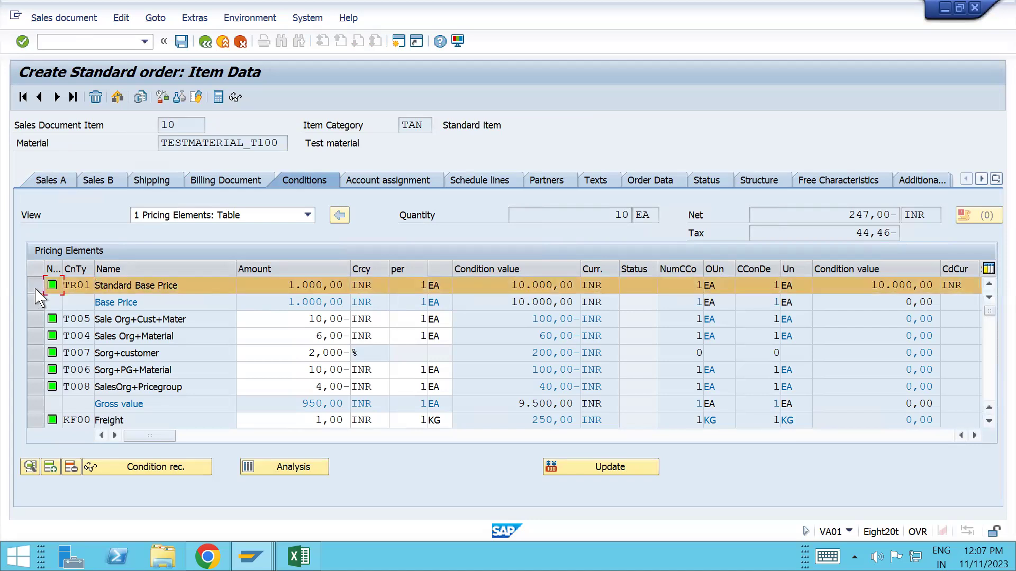
left_click(974, 436)
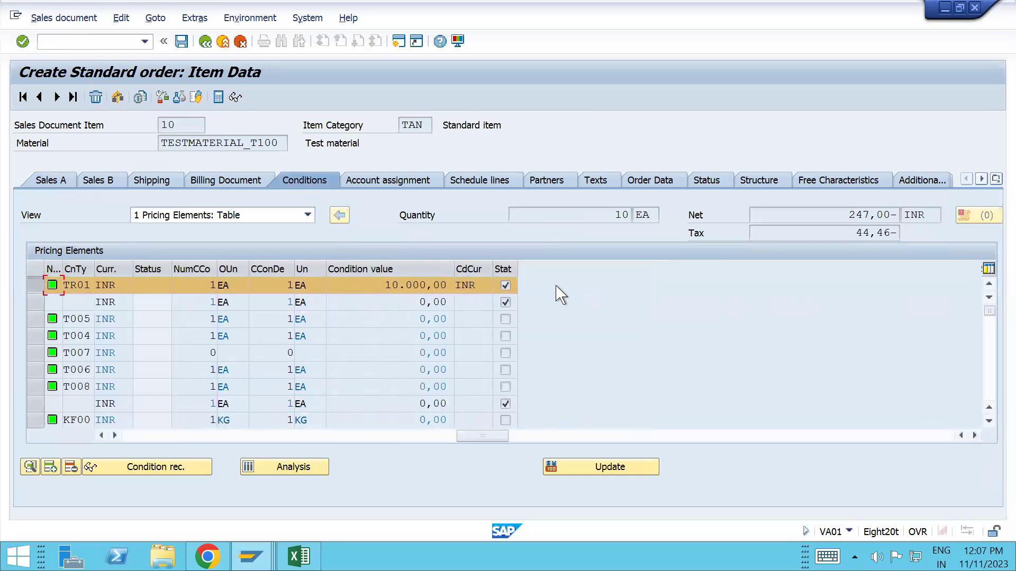
Compare the TR01 condition value with the item's net value, and point out the statistical flag on TR01.
left_click(370, 437)
left_click_drag(527, 282, 616, 277)
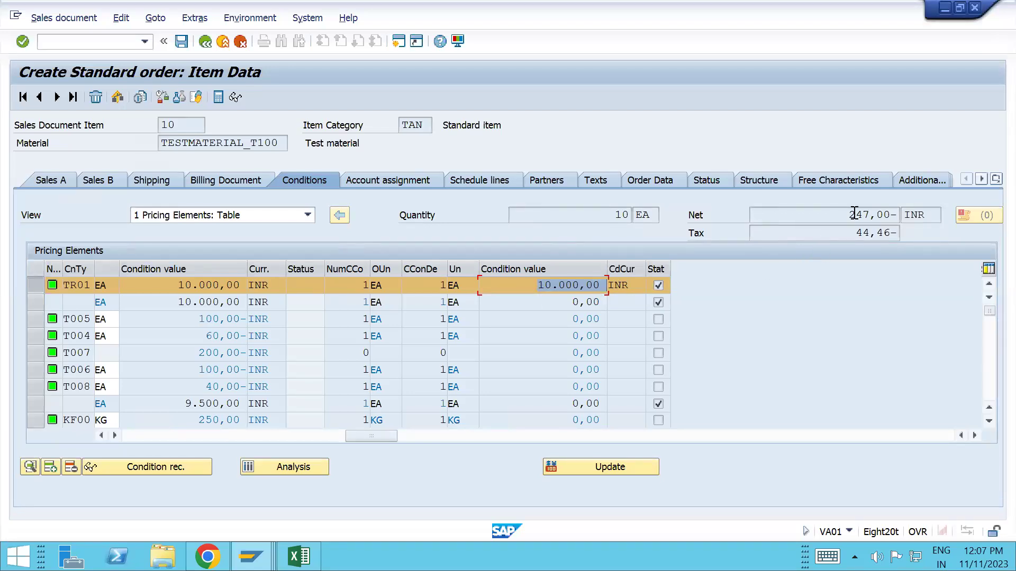
left_click_drag(846, 213, 900, 212)
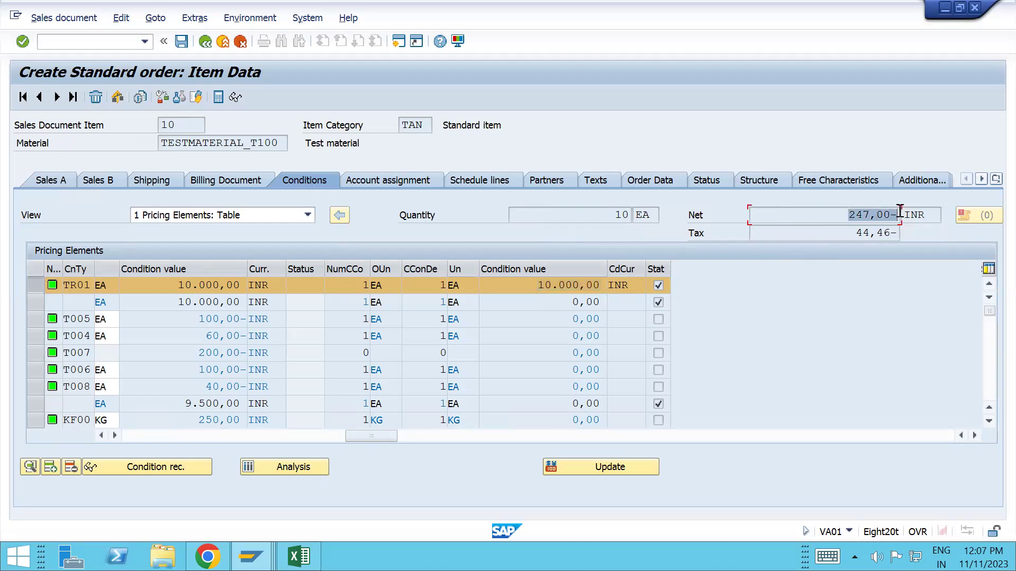
left_click(168, 435)
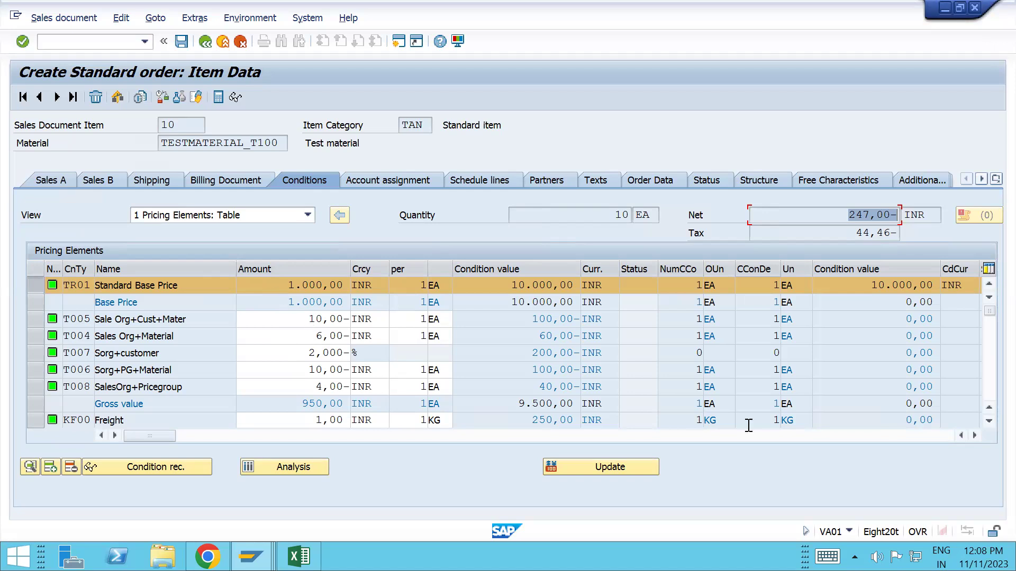
left_click(973, 435)
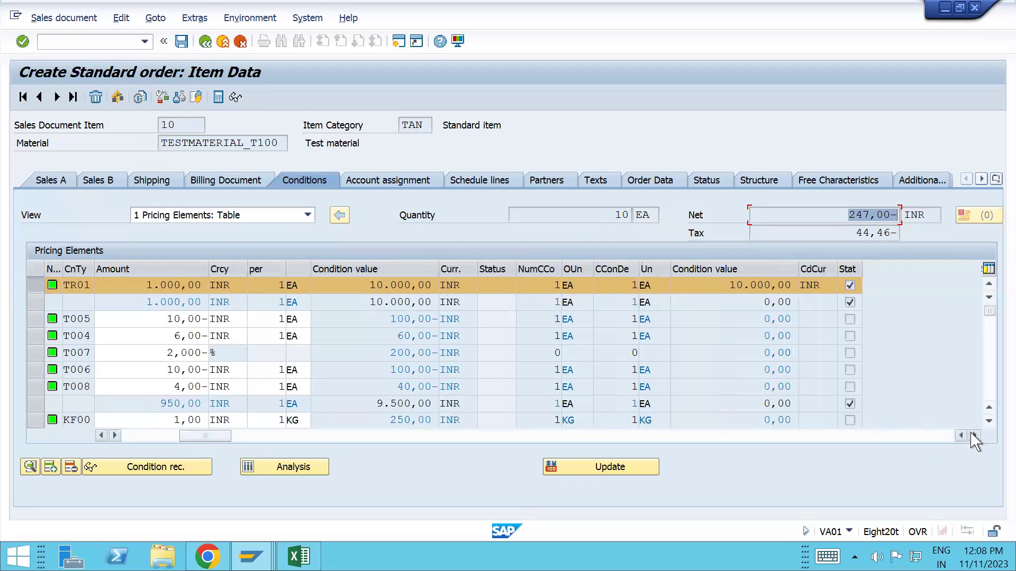
left_click(849, 286)
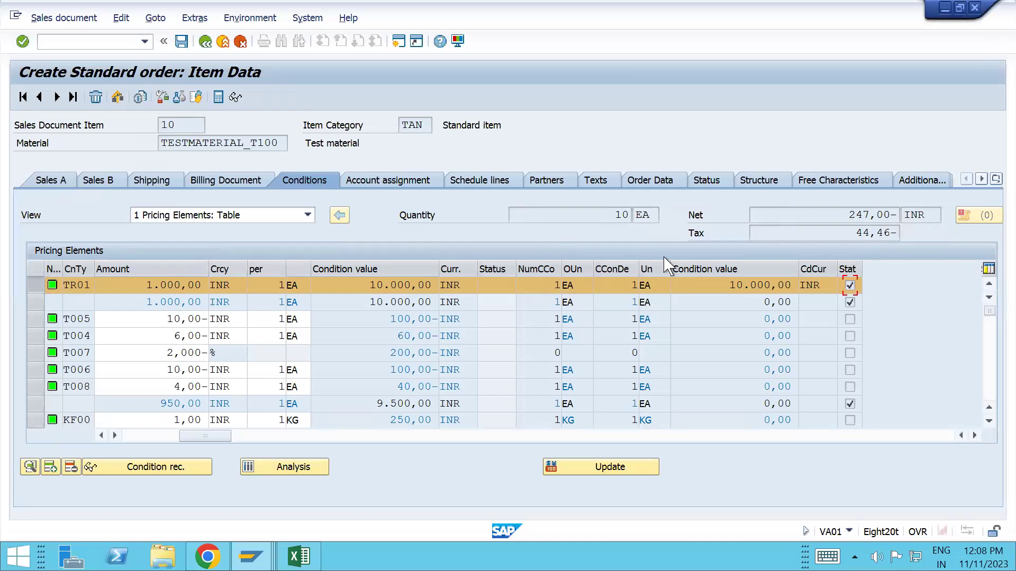
Clear Statistics for base price TR01 in procedure T10000, save the change and return to the sales order.
key("alt+Tab")
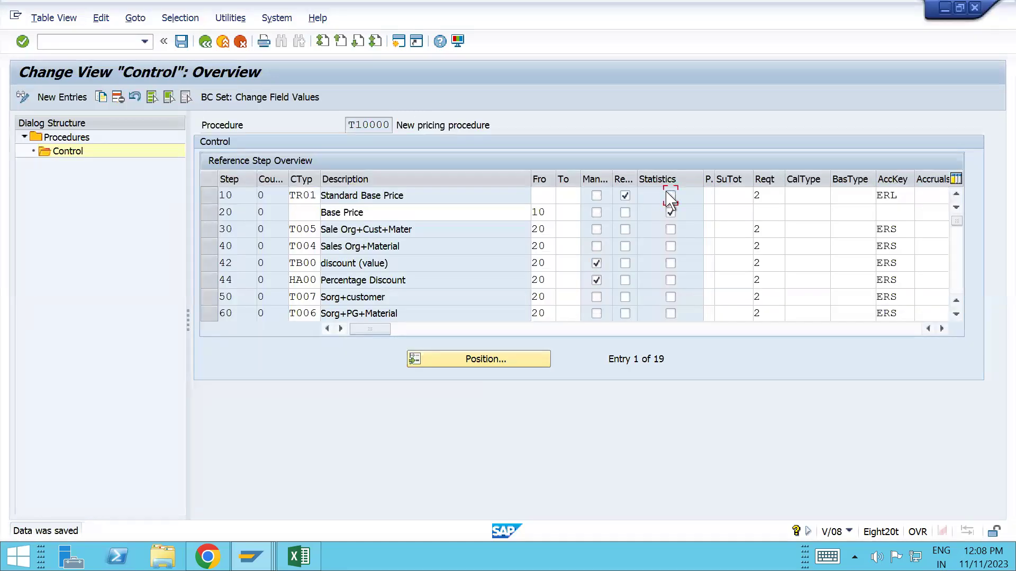
key("alt+Tab")
Try to redetermine item 10's prices using pricing type B, Carry out new pricing, running the update twice.
left_click(584, 468)
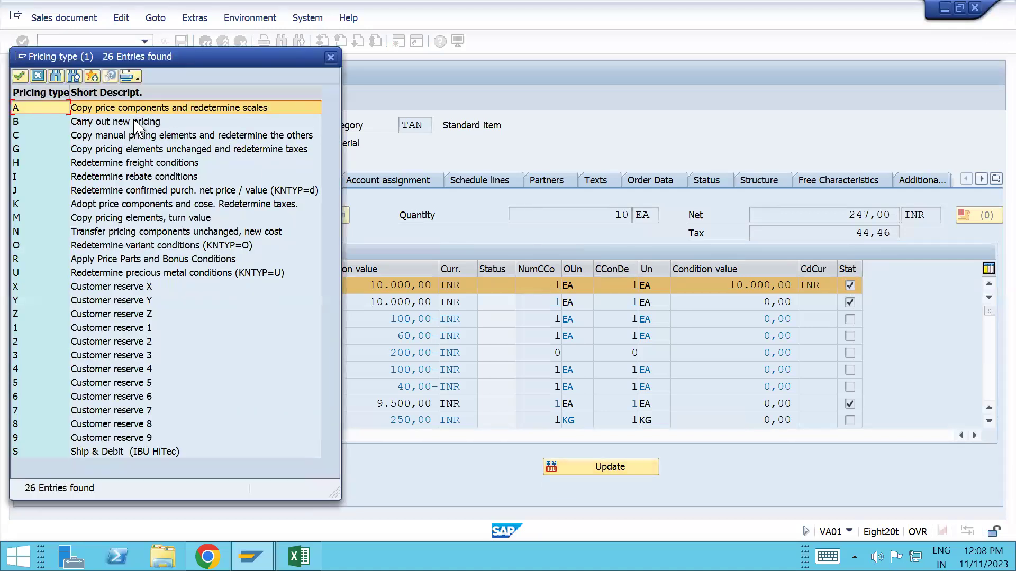
double_click(134, 121)
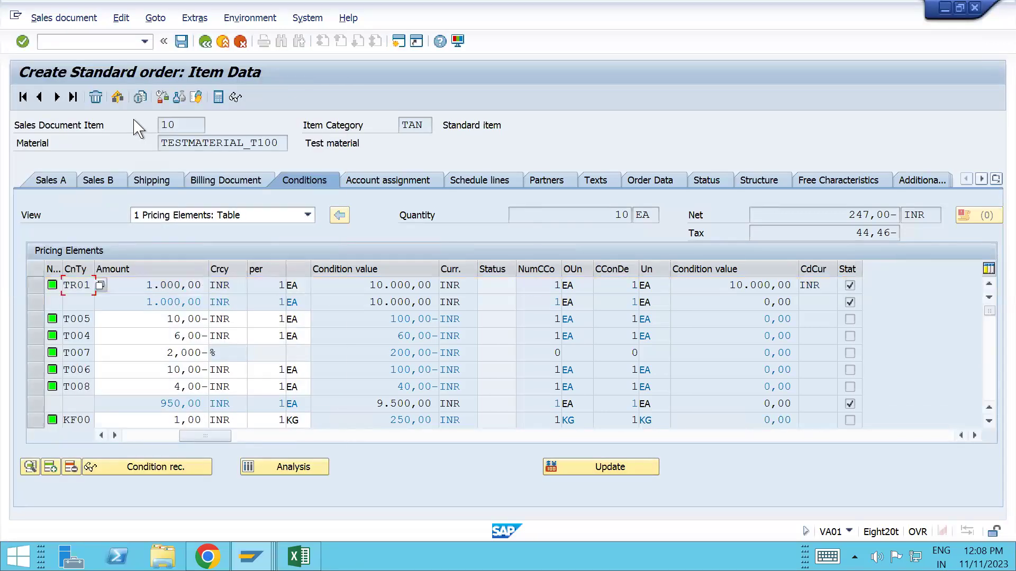
left_click(587, 465)
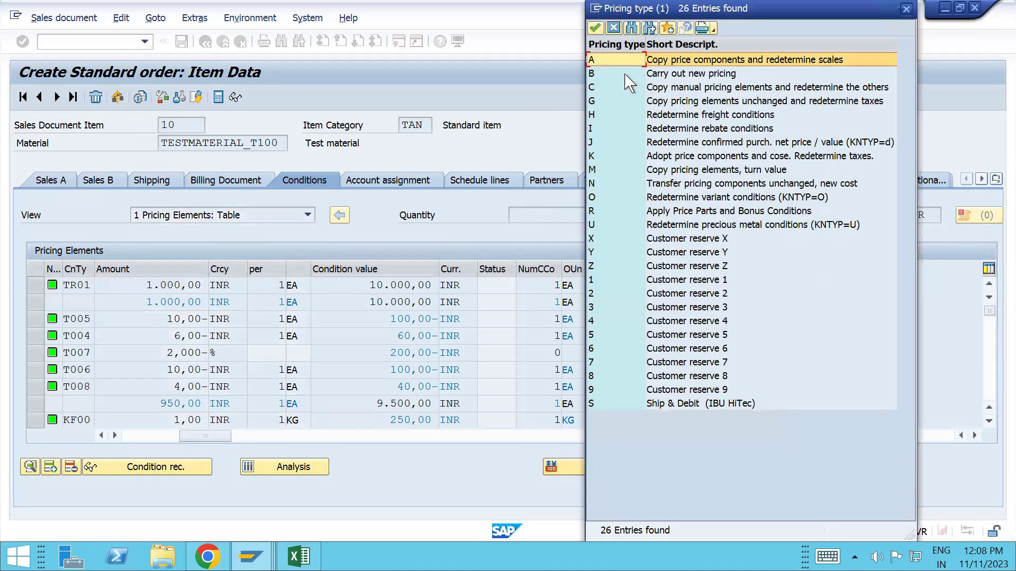
double_click(625, 74)
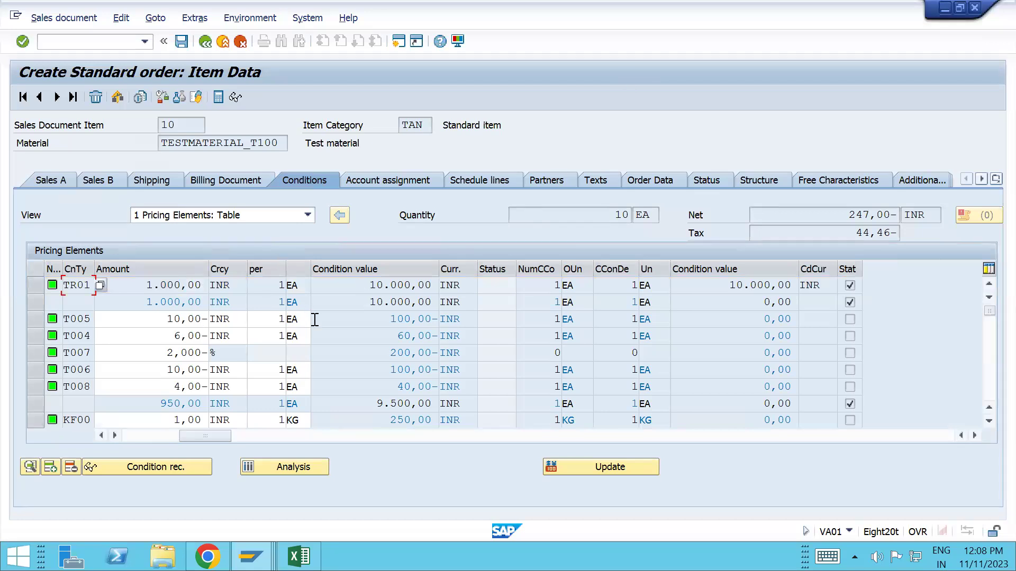
Start a new standard order in VA01 with the existing sales area and enter the first suggested sold-to party.
left_click(70, 45)
type("/nva01")
key("Return")
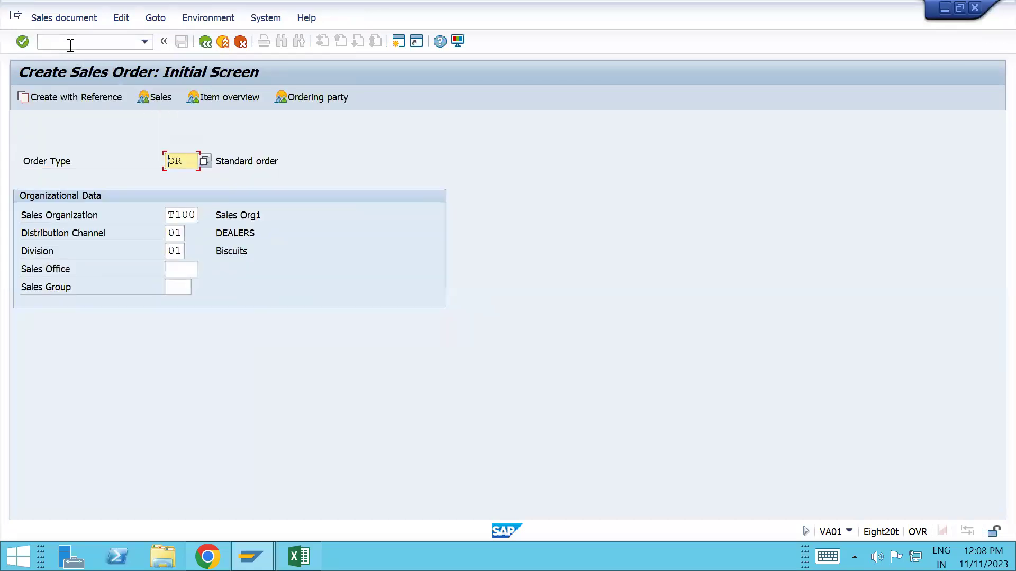
key("Return")
key("Down")
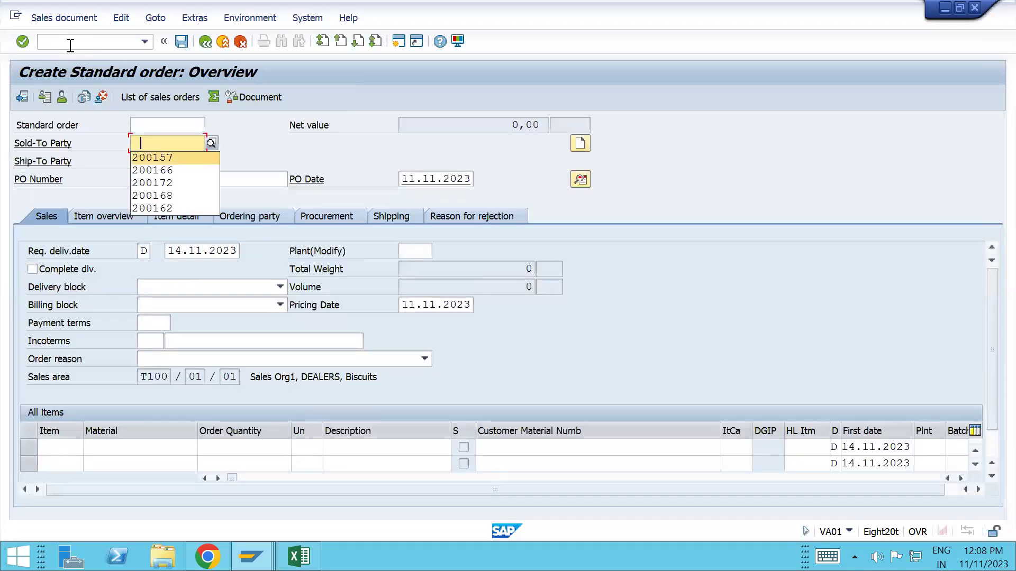
key("Return")
Enter material TESTMATERIAL_T100 as the first order item with a quantity of 10.
key("Down")
key("Down")
key("Down")
key("Down")
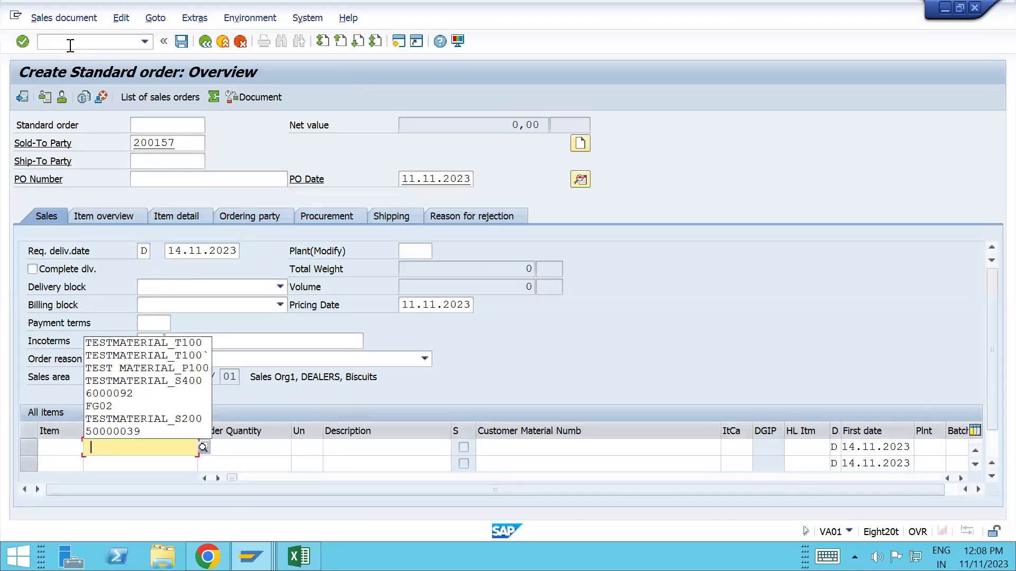
key("Down")
key("Tab")
type("10")
key("Return")
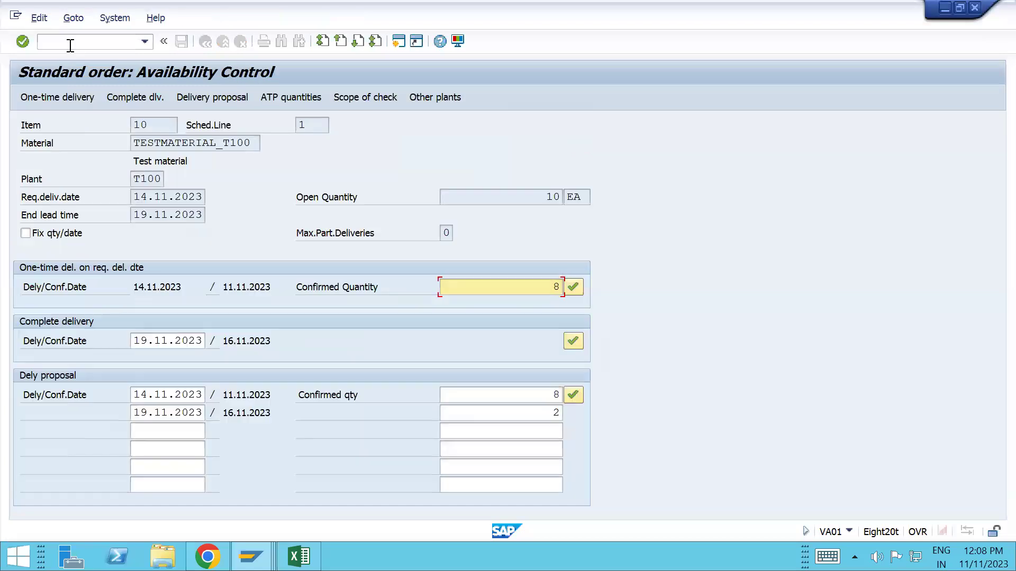
Accept the delivery proposal and open the pricing conditions of item 10.
left_click(574, 395)
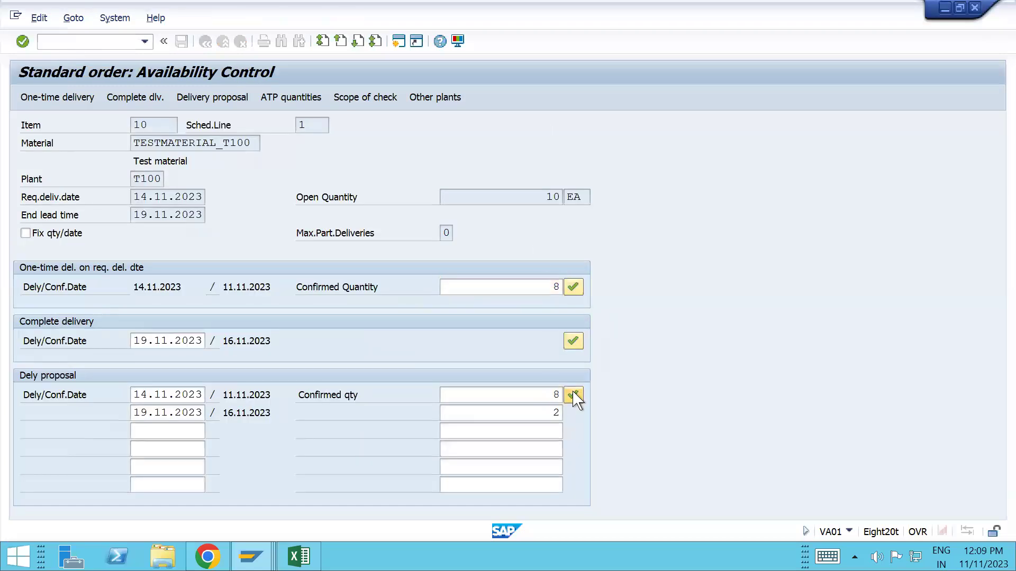
double_click(390, 449)
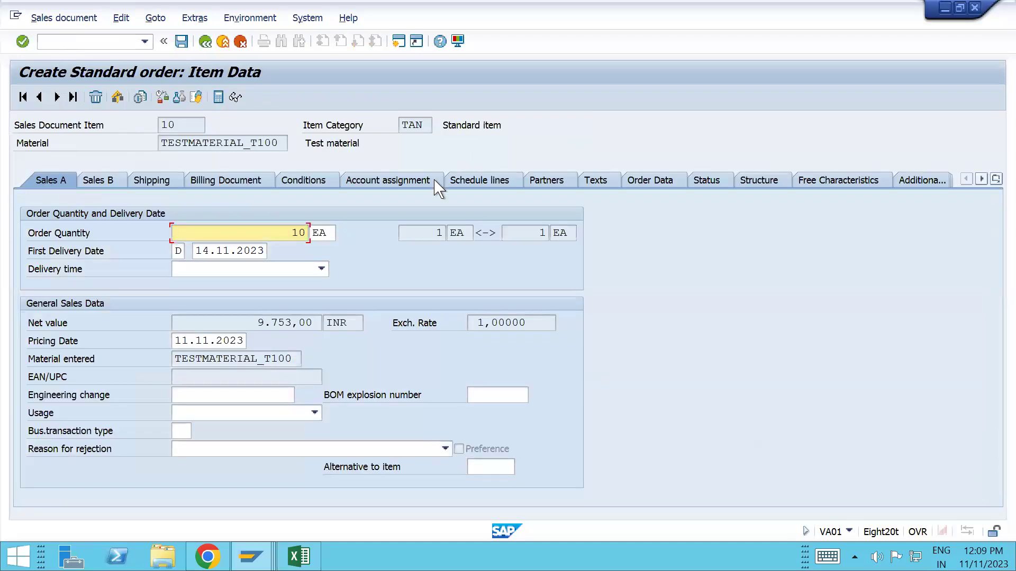
left_click(304, 180)
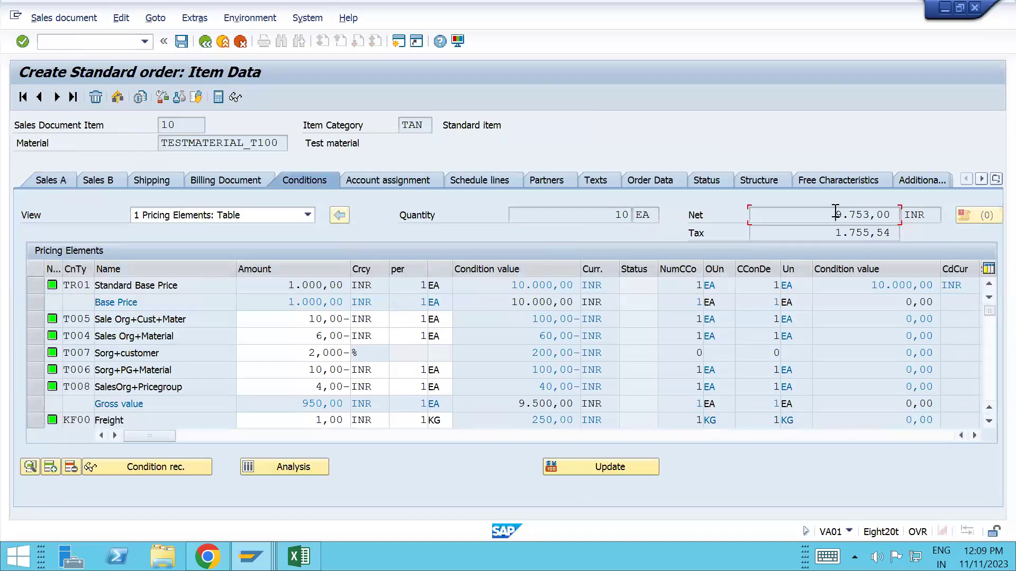
Check item 10's net value and the Stat flag of base price TR01.
double_click(837, 214)
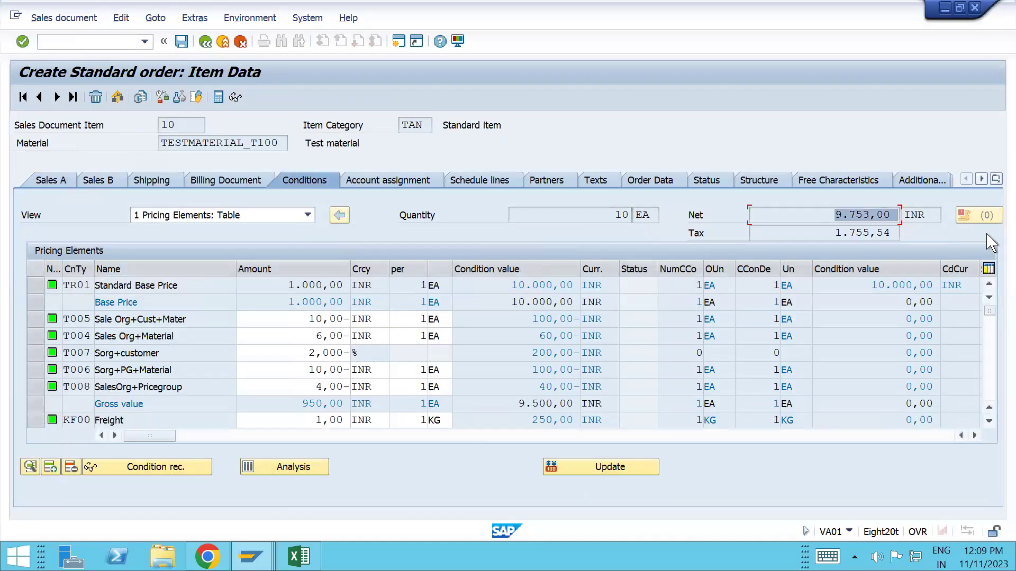
left_click(975, 436)
left_click(975, 436)
left_click(736, 286)
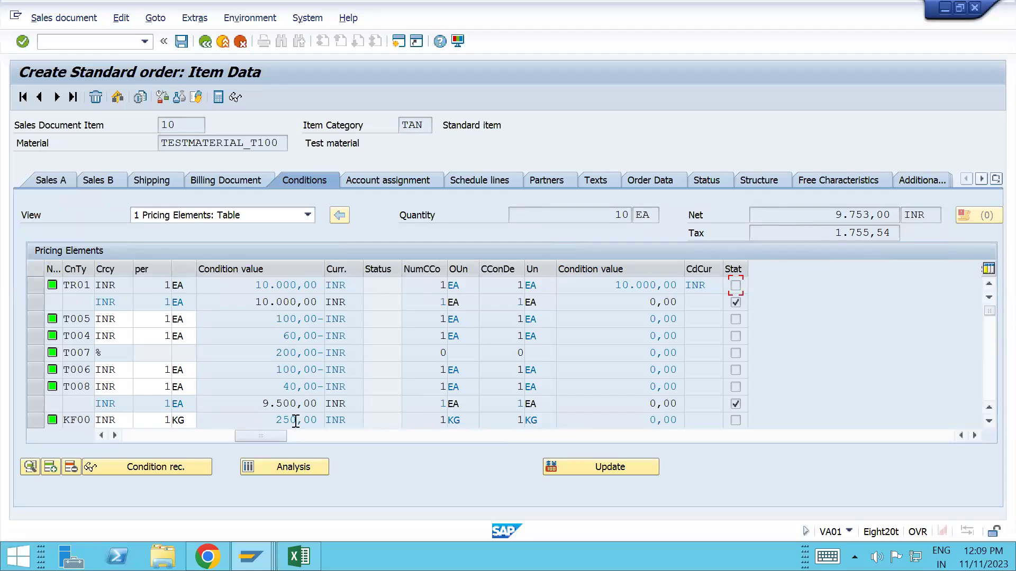
Review the Stat flags across item 10's pricing elements and point out the cost condition VPRS.
scroll(295, 421, "down", 5)
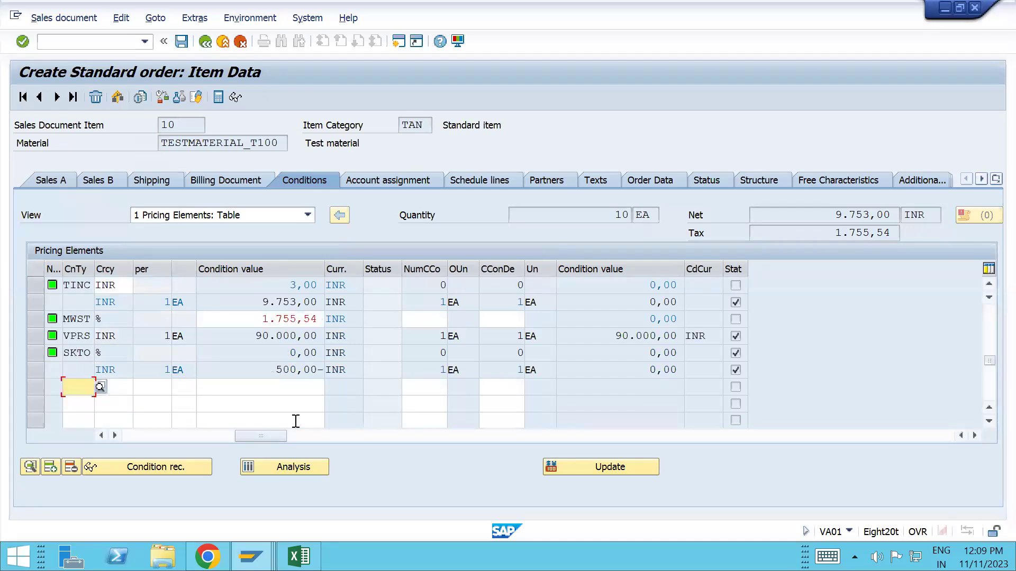
scroll(296, 421, "up", 5)
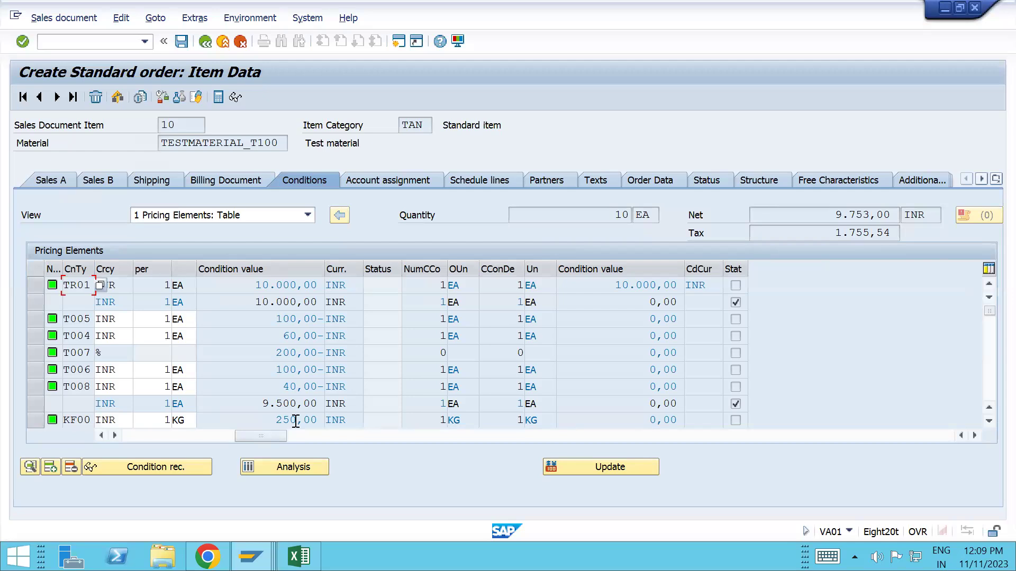
scroll(296, 421, "down", 5)
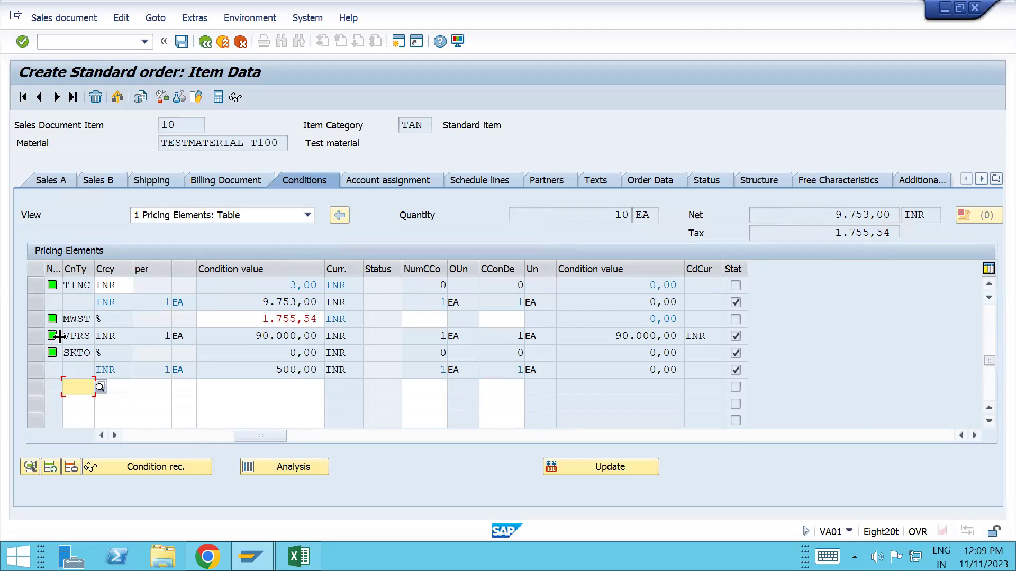
left_click(37, 332)
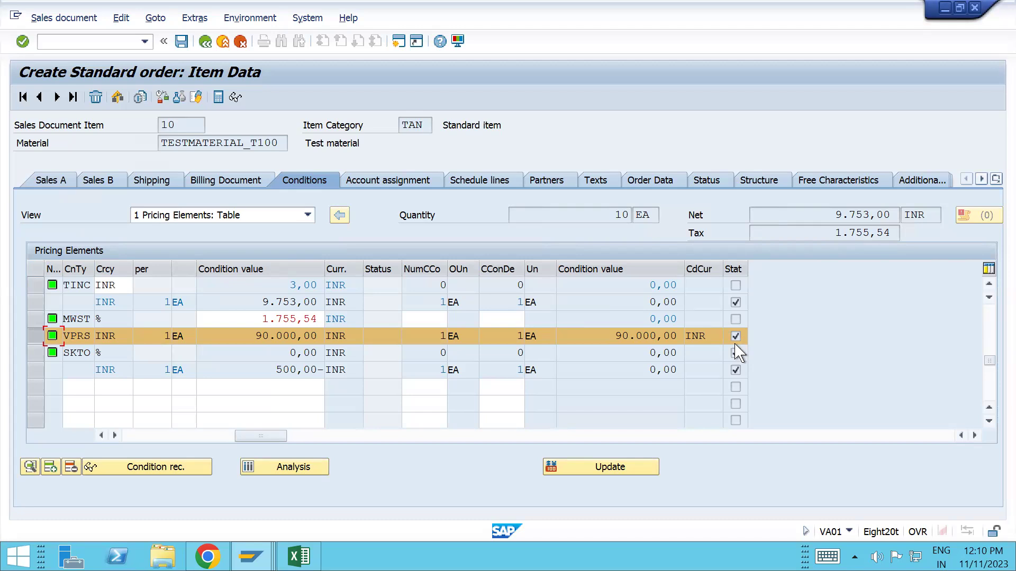
Switch to procedure T10000 and try marking Statistics for base price TR01 and the condition types in steps 30 to 60.
key("alt+Tab")
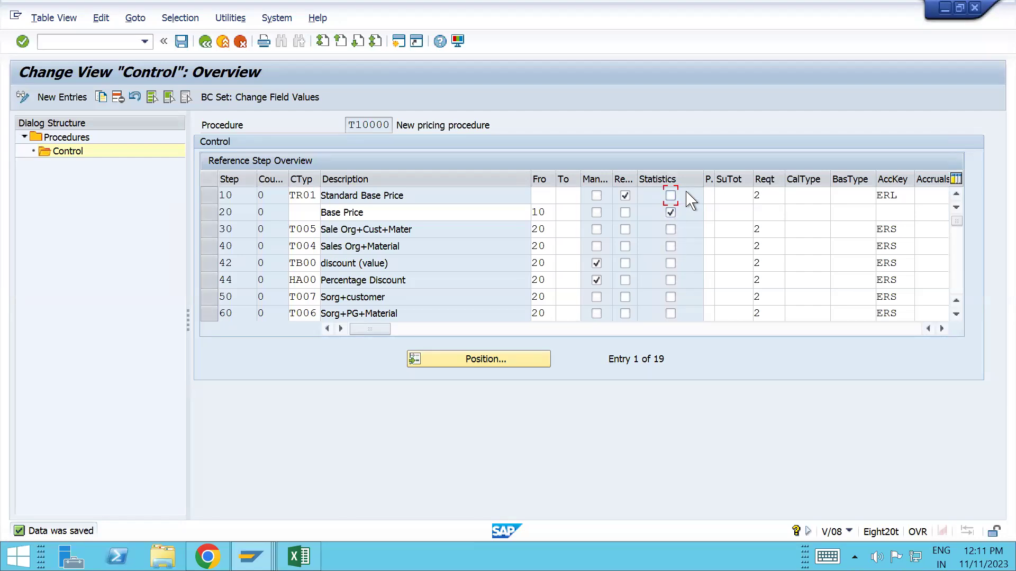
left_click(671, 196)
left_click(670, 229)
left_click(670, 247)
left_click(670, 263)
left_click(670, 279)
left_click(670, 297)
left_click(669, 313)
left_click(670, 314)
left_click(625, 229)
left_click(626, 229)
left_click(625, 247)
Clear the Statistics marks again for TR01 and the condition types in steps 30 to 60.
left_click(671, 196)
left_click(670, 229)
left_click(670, 246)
left_click(671, 263)
left_click(671, 279)
left_click(671, 297)
left_click(670, 314)
left_click(671, 213)
Deselect the Output Tax, Cost and Cash Discount rows in steps 120, 140 and 150.
left_click(956, 313)
left_click(956, 313)
left_click(955, 314)
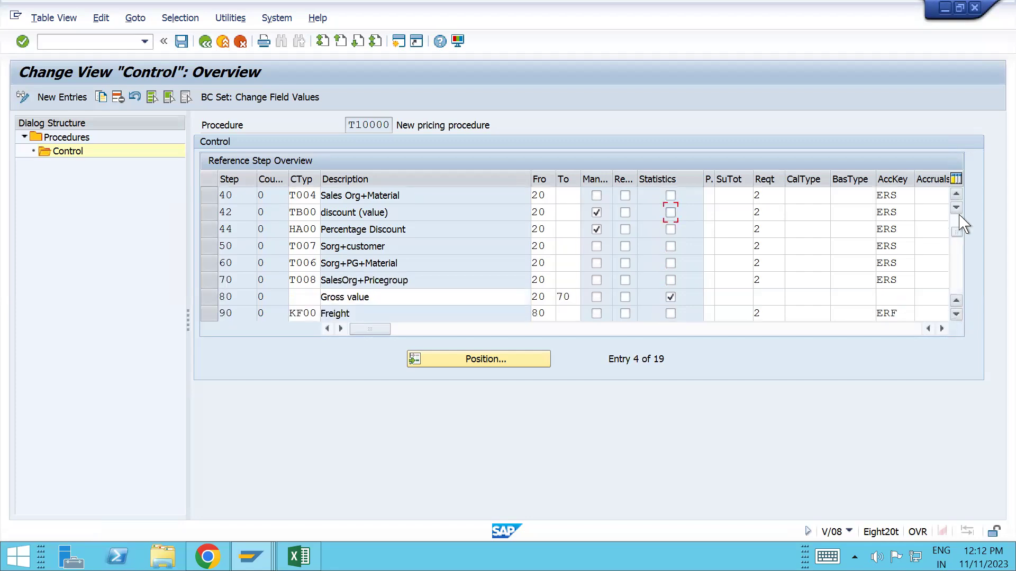
left_click(957, 289)
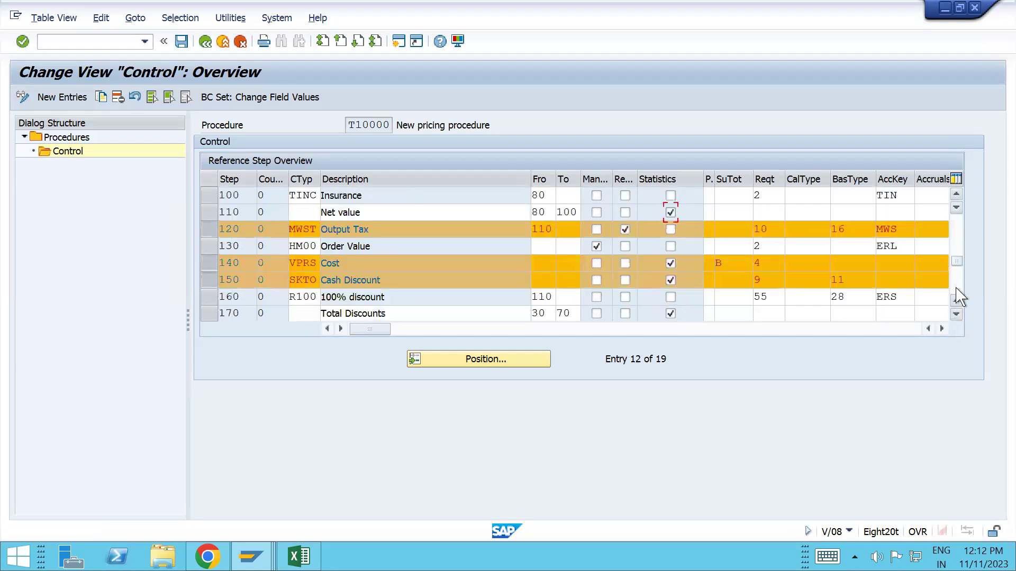
left_click(207, 230)
left_click(206, 263)
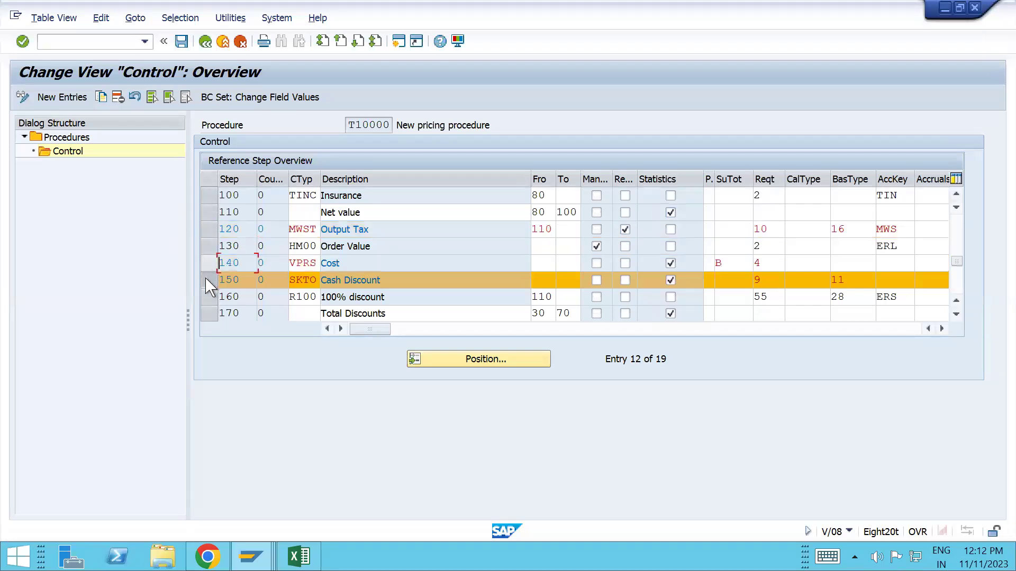
left_click(208, 280)
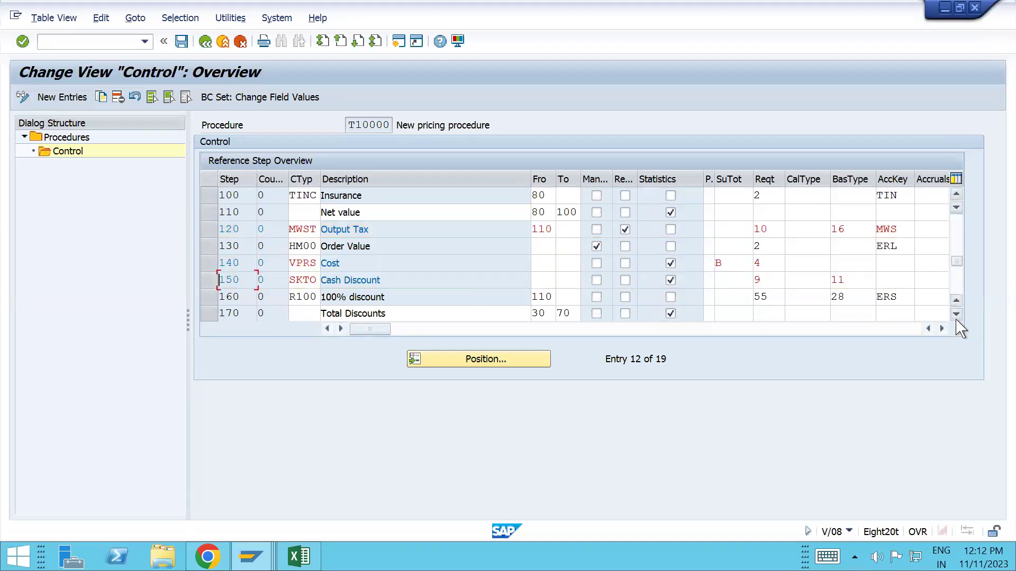
Clear Statistics for the Total Discounts subtotal in step 170 and save the procedure.
left_click(956, 316)
left_click(956, 316)
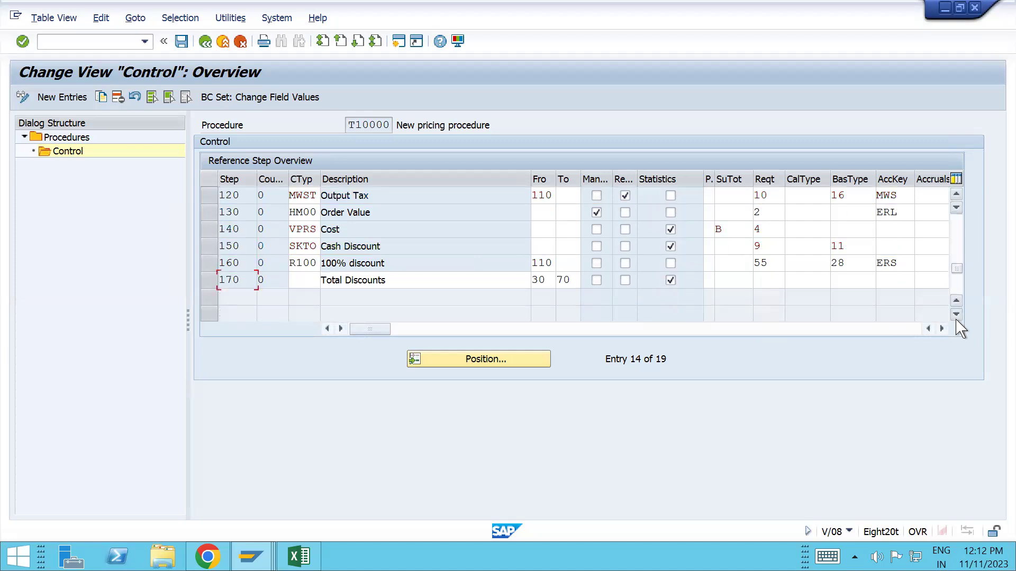
left_click(956, 195)
left_click(956, 194)
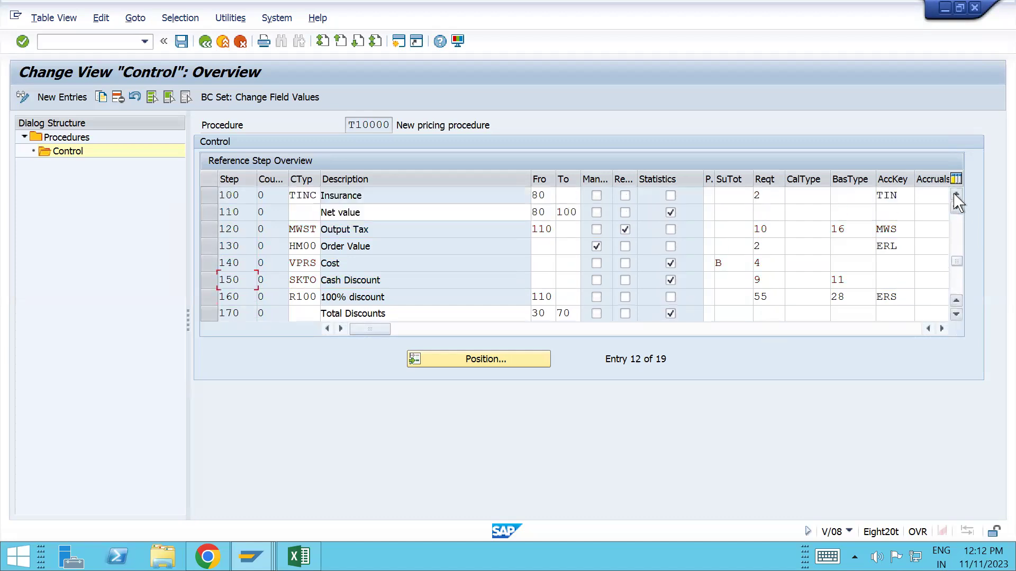
left_click(956, 194)
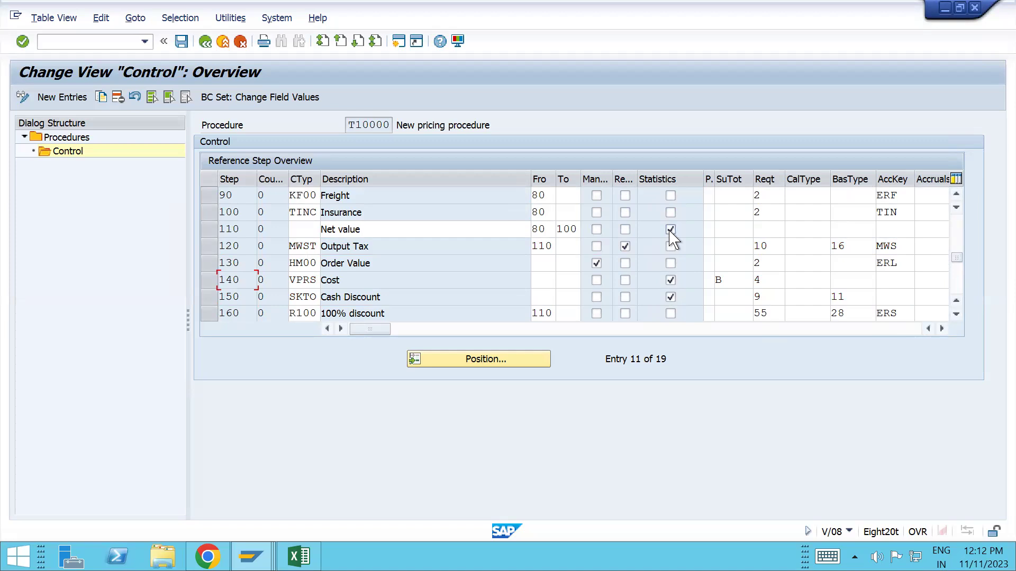
left_click(956, 315)
left_click(956, 315)
left_click(956, 315)
left_click(956, 314)
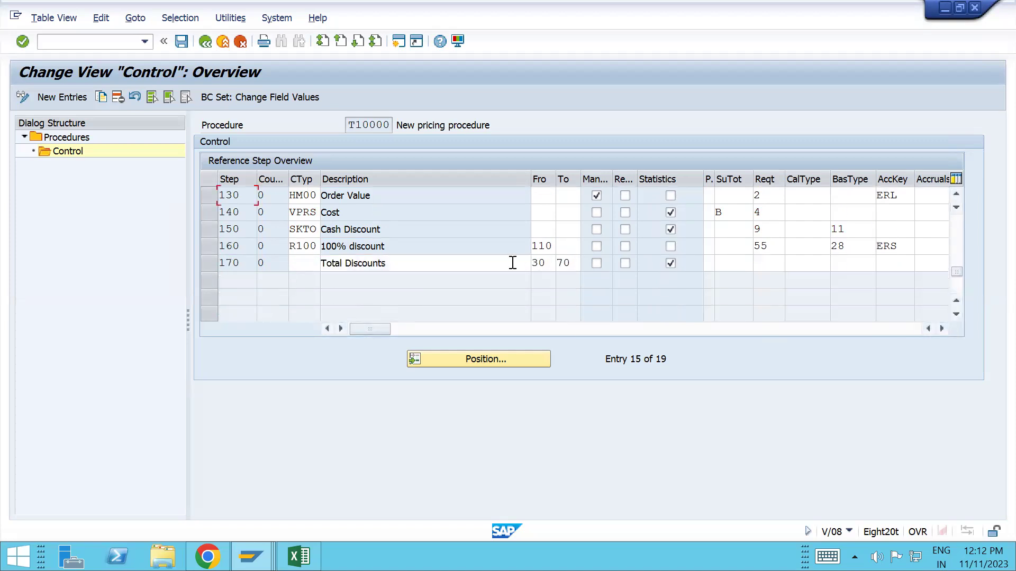
left_click(670, 264)
key("ctrl+s")
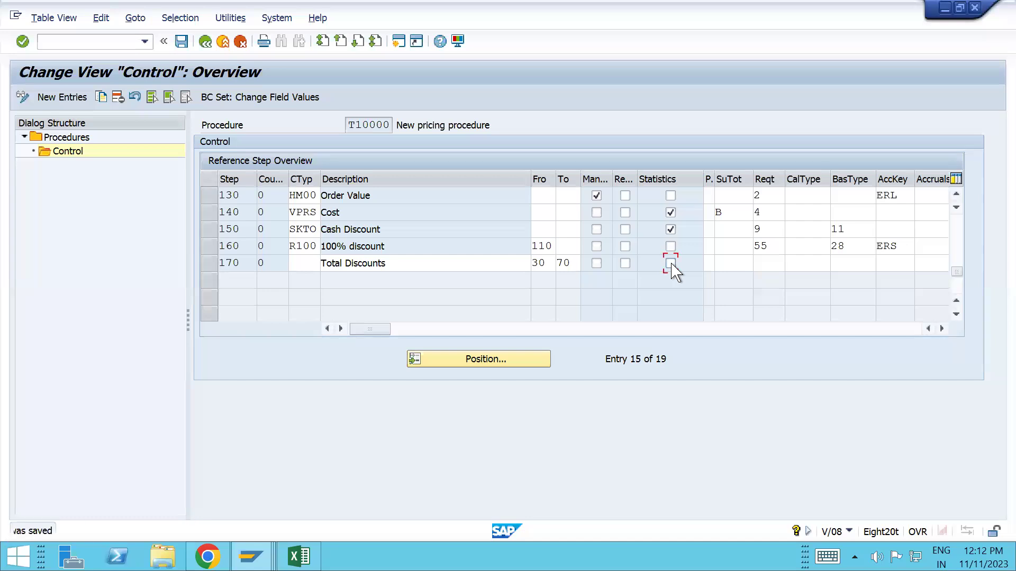
Return to the order's net value, restart VA01 for another standard order and enter the first suggested sold-to party.
key("alt+Tab")
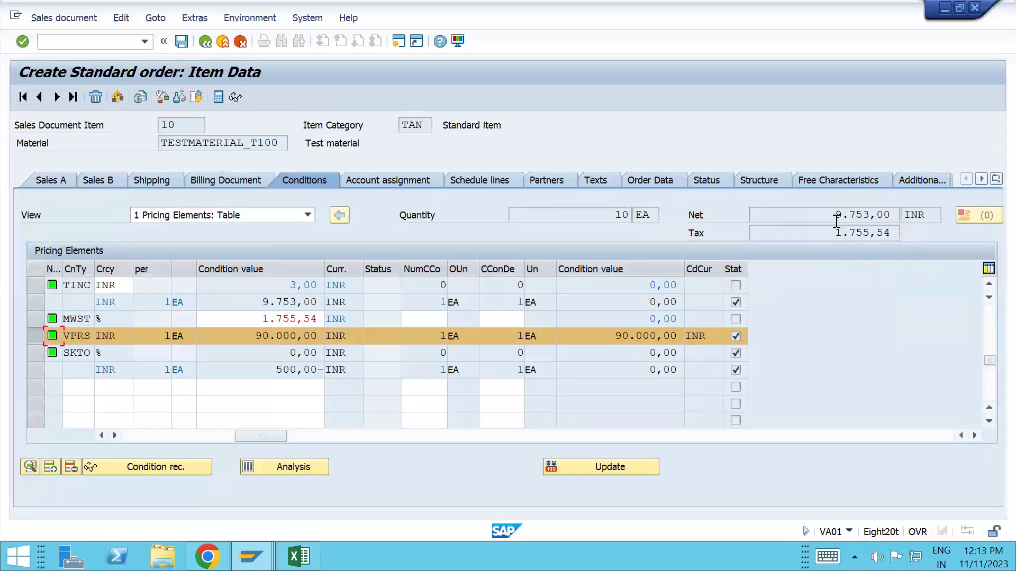
left_click_drag(835, 214, 871, 215)
left_click(99, 44)
type("/nva01")
key("Return")
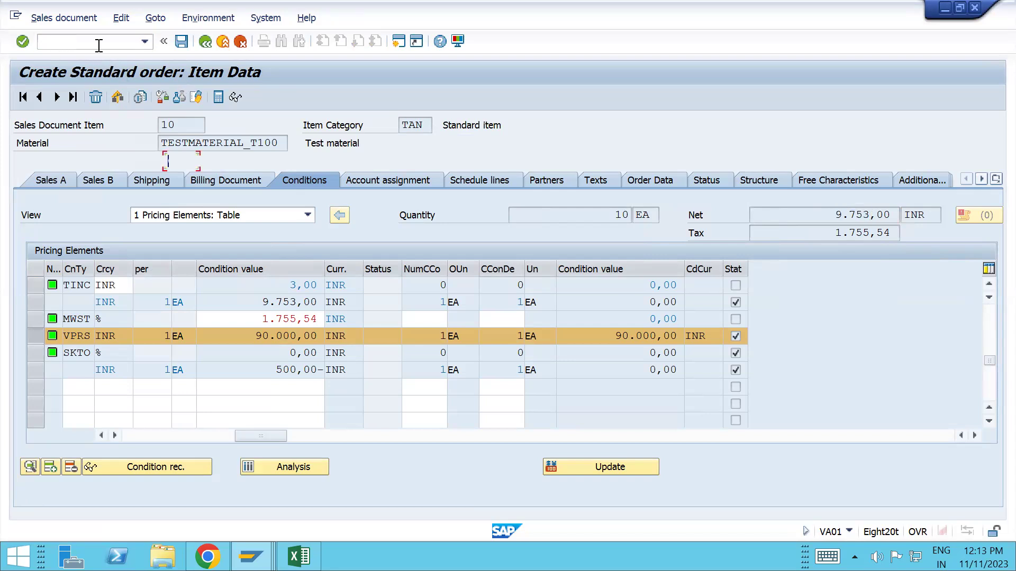
key("Return")
key("space")
key("Down")
key("Return")
Add TESTMATERIAL_T100 to the new order with a quantity of 10.
key("Tab")
key("ctrl+Tab")
key("ctrl+Tab")
key("space")
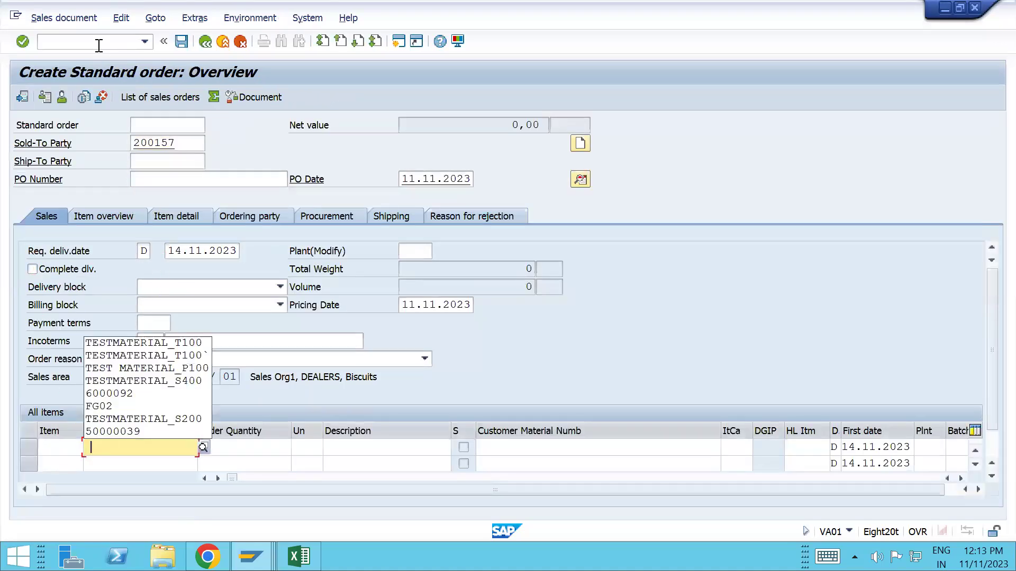
key("Down")
key("Return")
key("Tab")
type("1-")
key("BackSpace")
type("0")
key("Return")
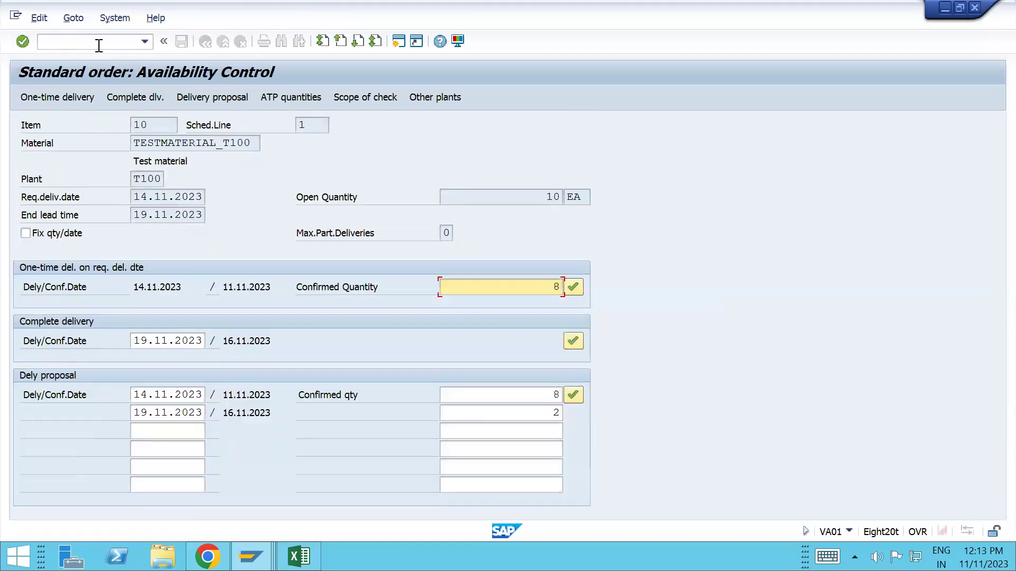
Accept the new order's delivery proposal and display item 10's pricing conditions.
left_click(581, 394)
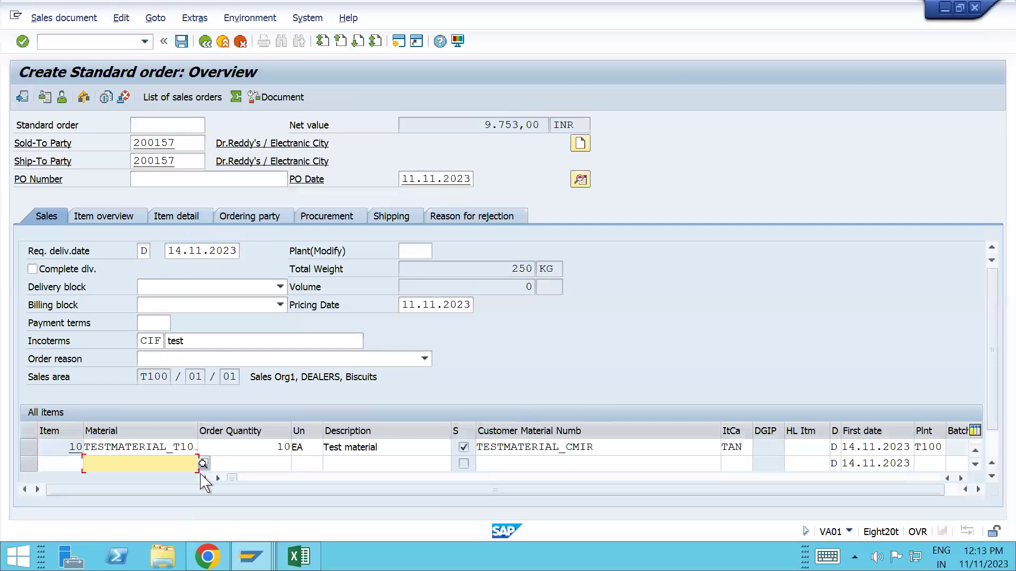
double_click(163, 447)
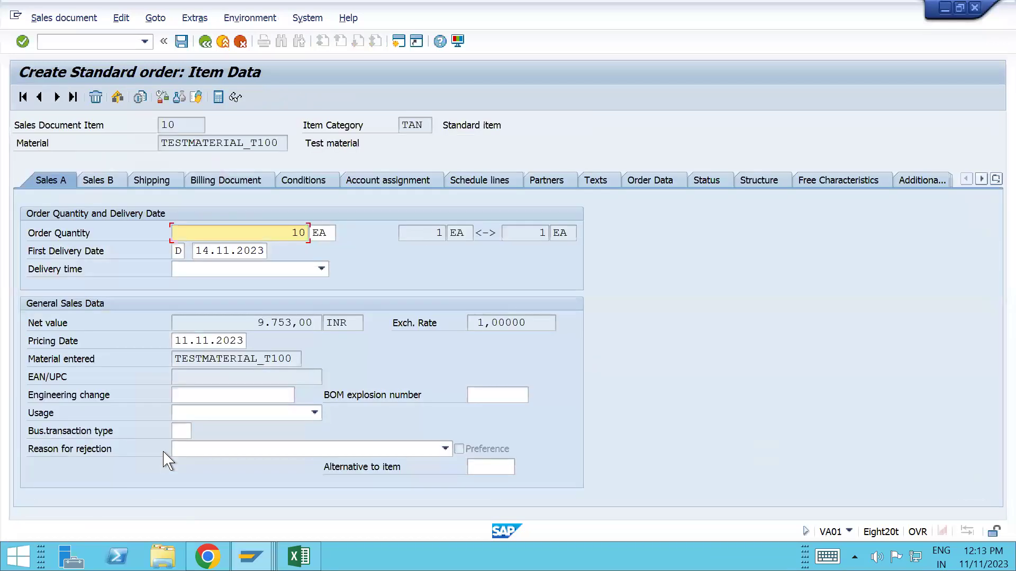
left_click(317, 185)
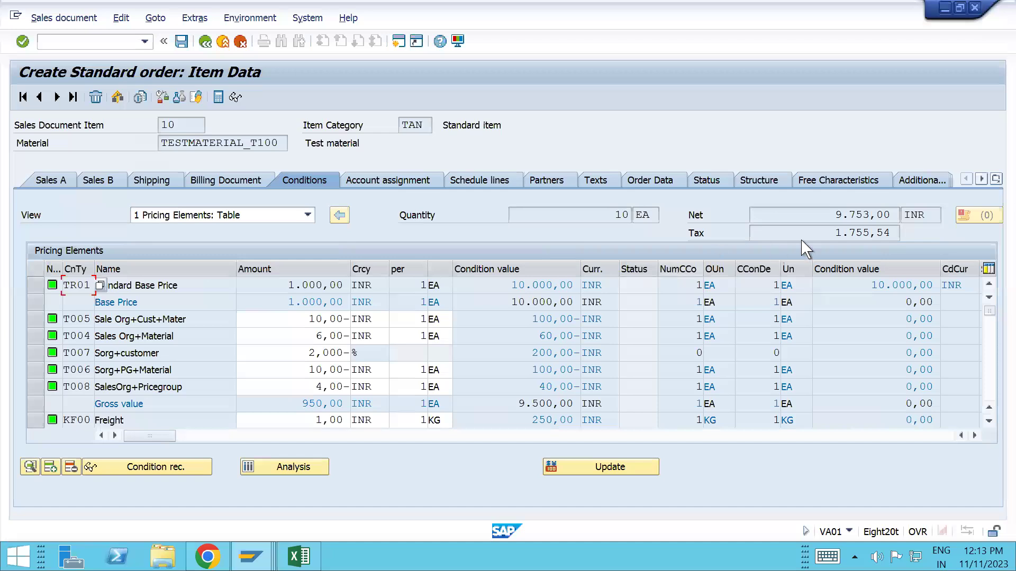
Save procedure T10000 again, compare it with the order, and mark Total Discounts in step 170 as statistical again.
key("alt+Tab")
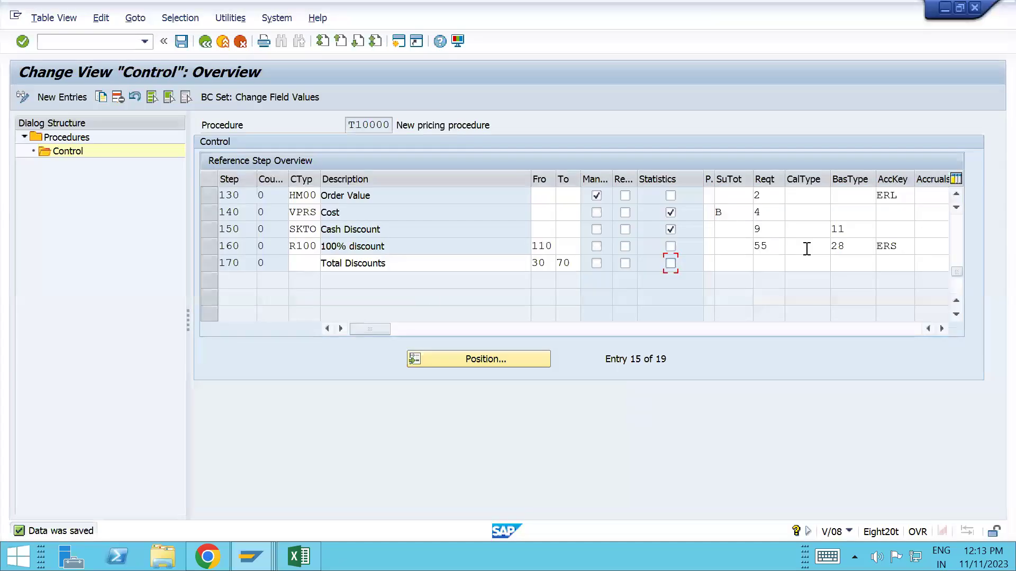
key("ctrl+s")
key("alt+Tab")
key("alt+Tab")
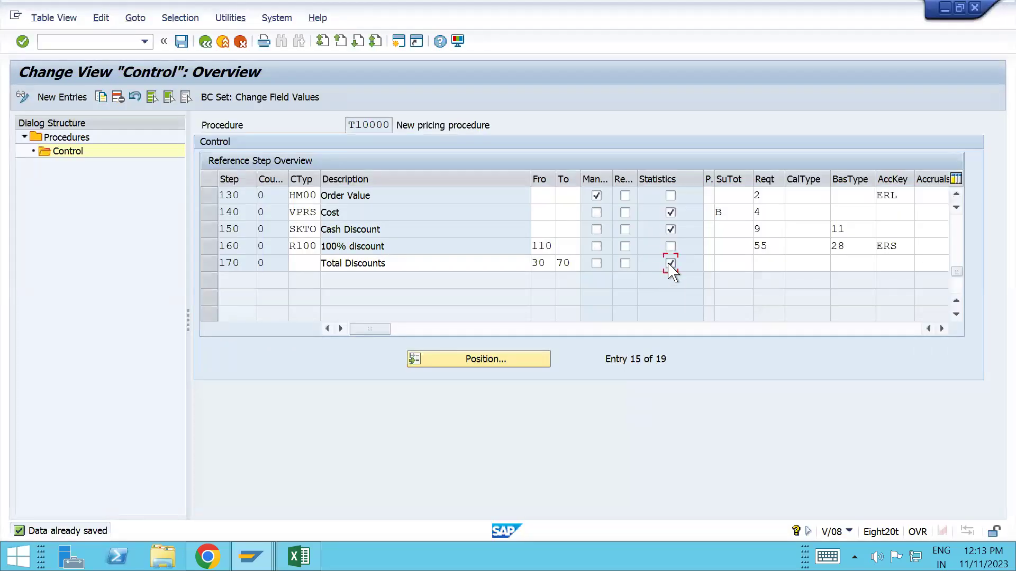
Clear Statistics for the Gross value subtotal in step 80 and return to the sales order.
left_click(955, 233)
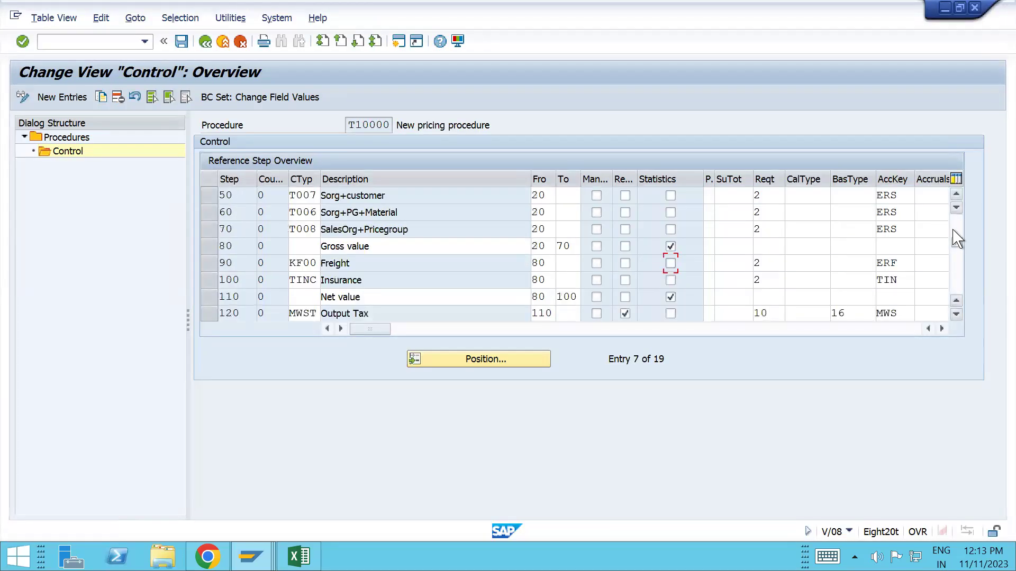
left_click(669, 247)
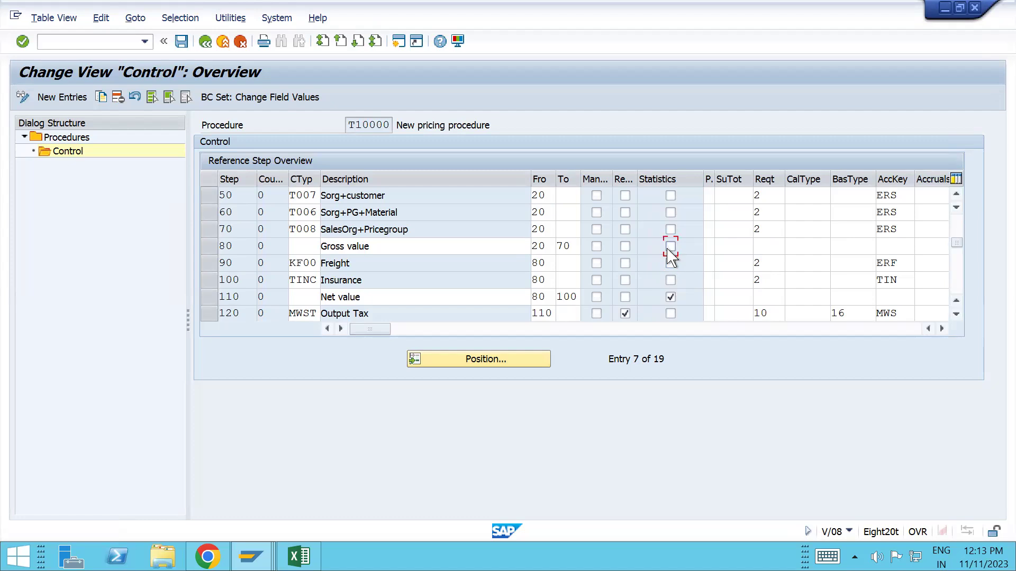
key("alt+Tab")
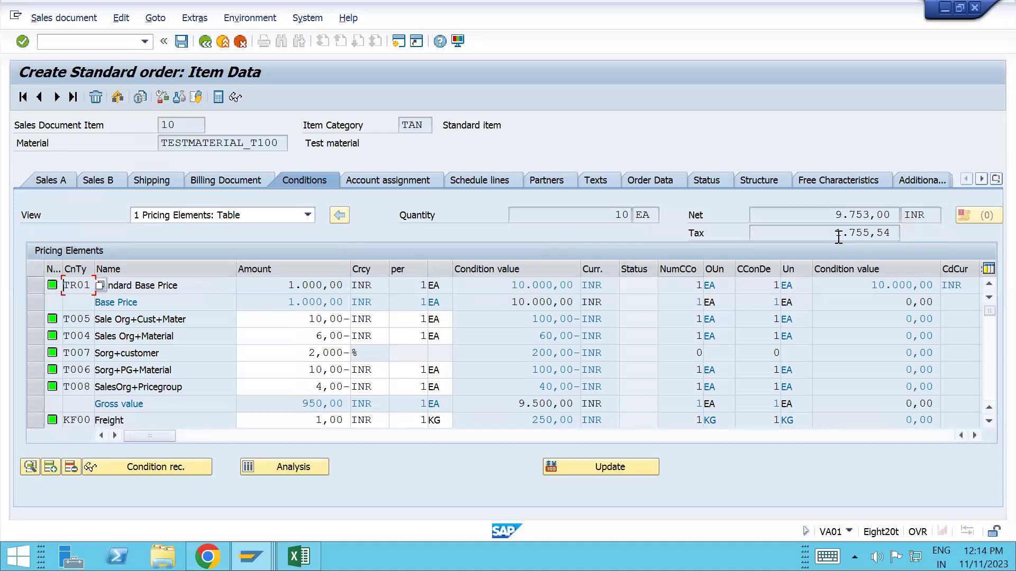
Inspect the Output Tax value in the order's conditions, then save the changes to procedure T10000 and return to the order.
left_click(989, 352)
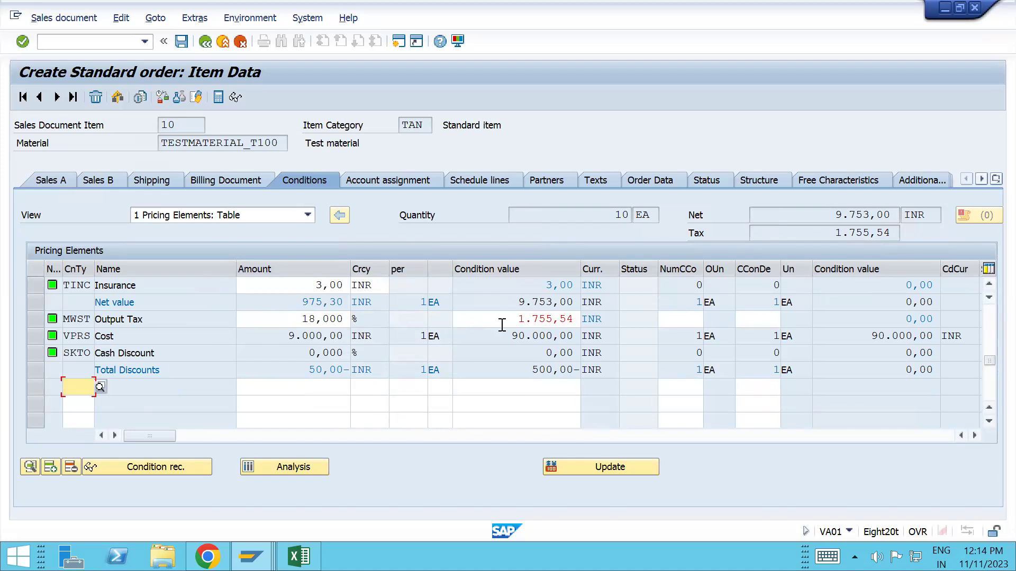
left_click_drag(514, 320, 612, 318)
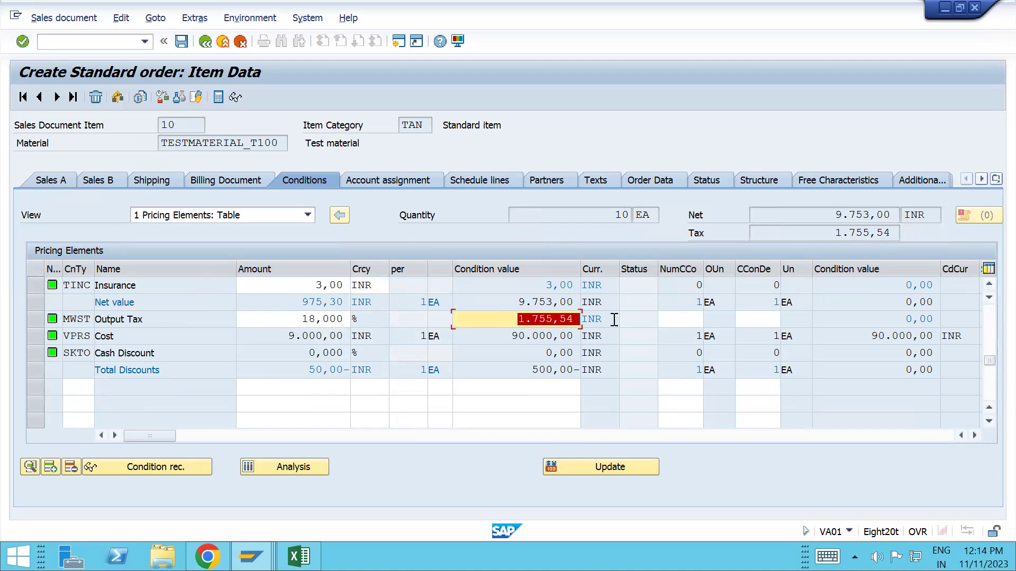
key("alt+Tab")
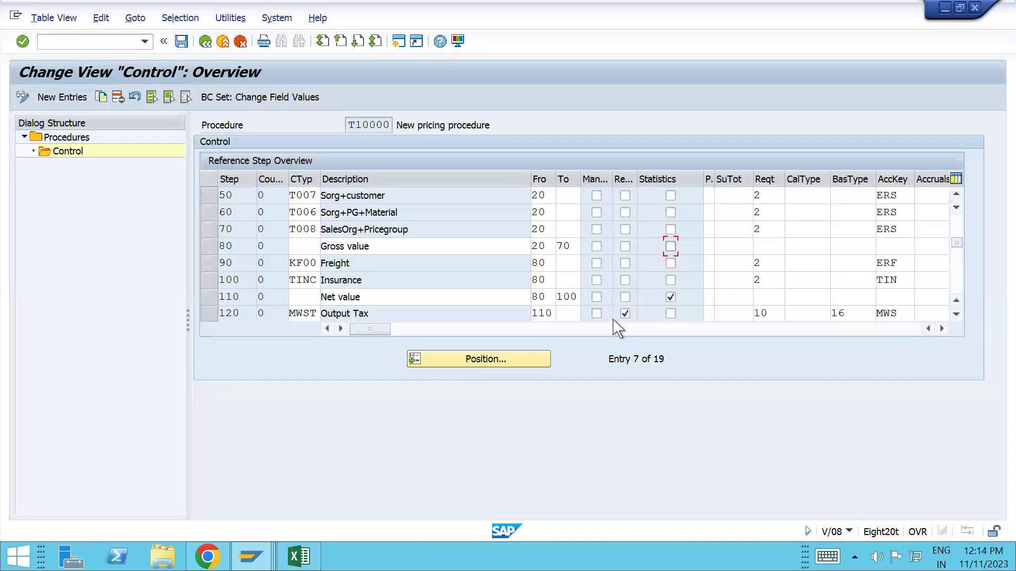
key("ctrl+s")
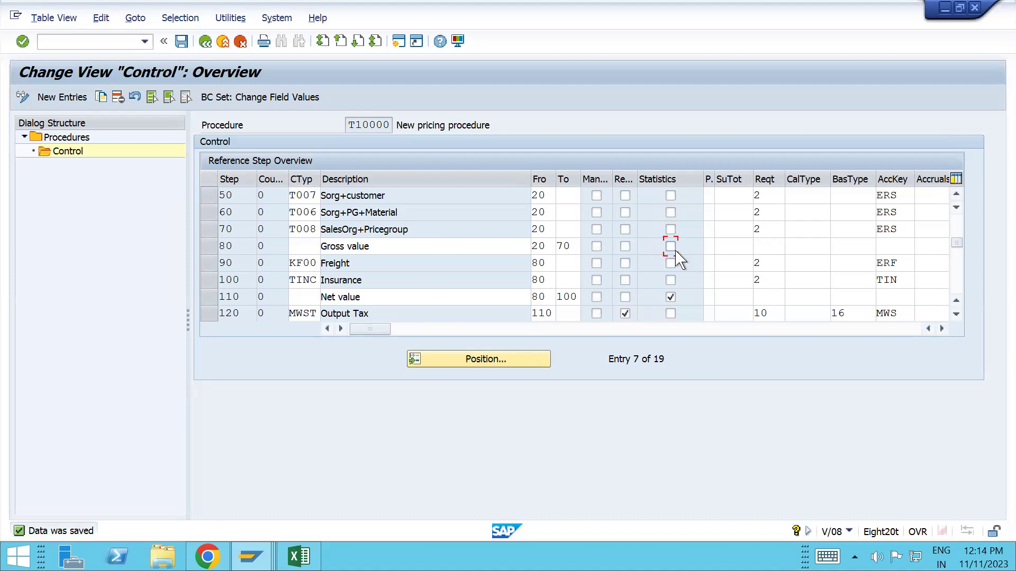
key("alt+Tab")
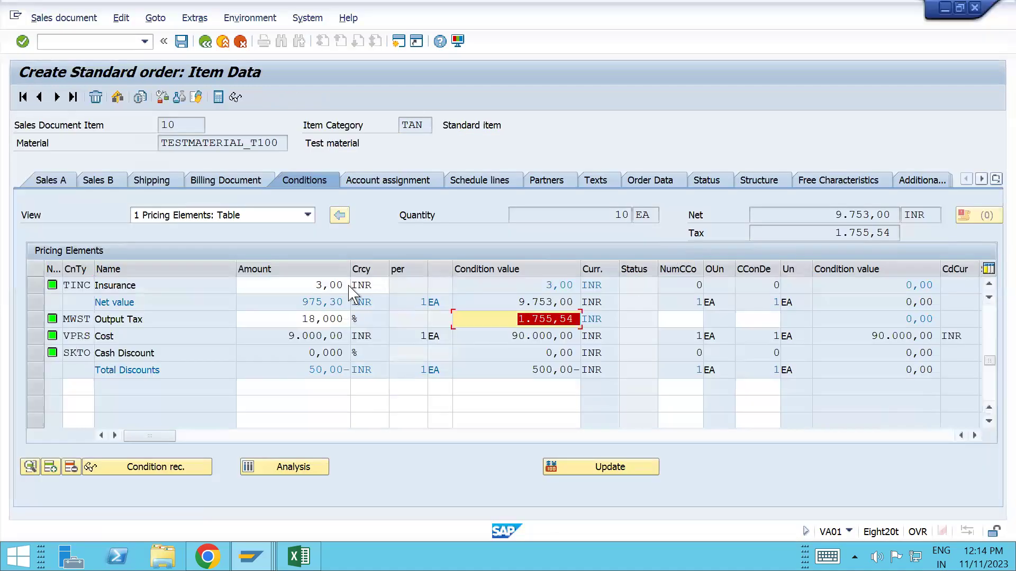
Start a new VA01 standard order and enter the first suggested sold-to party.
left_click(79, 46)
type("/nva01")
key("Return")
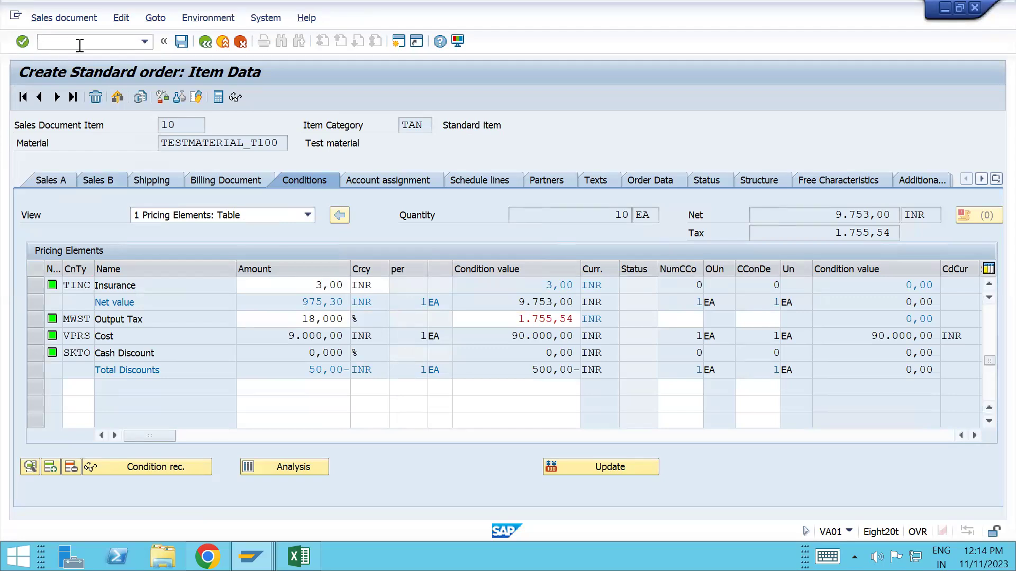
key("Return")
key("Down")
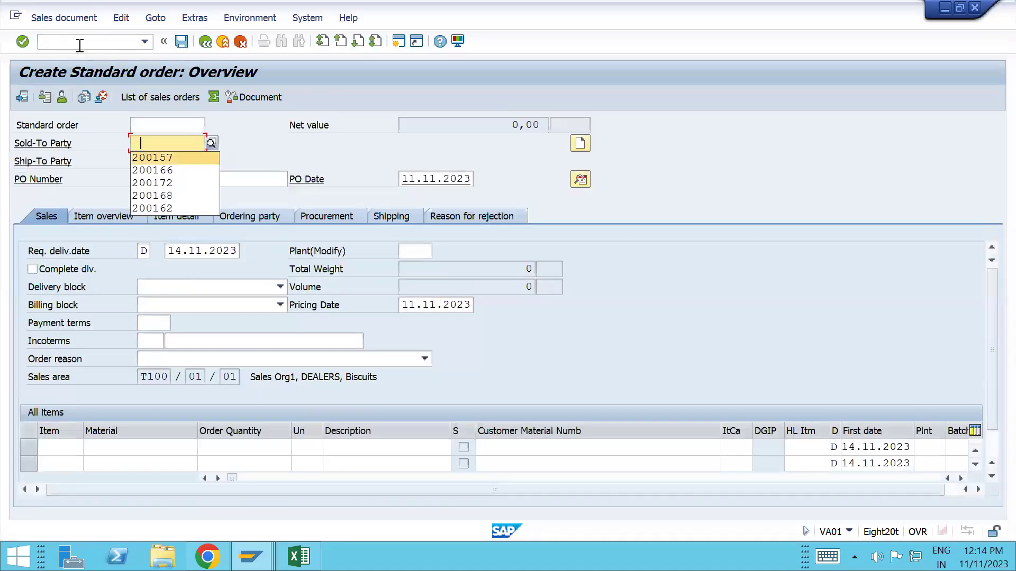
key("Return")
Add TESTMATERIAL_T100 to the order's first item line with a quantity of 10.
key("Down")
key("Down")
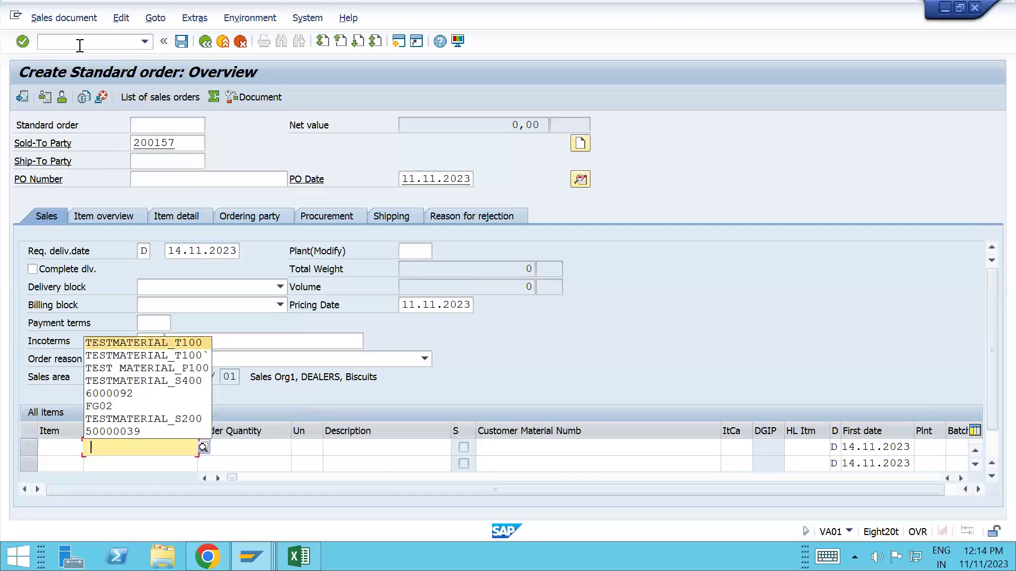
key("Return")
key("Tab")
type("10")
key("Return")
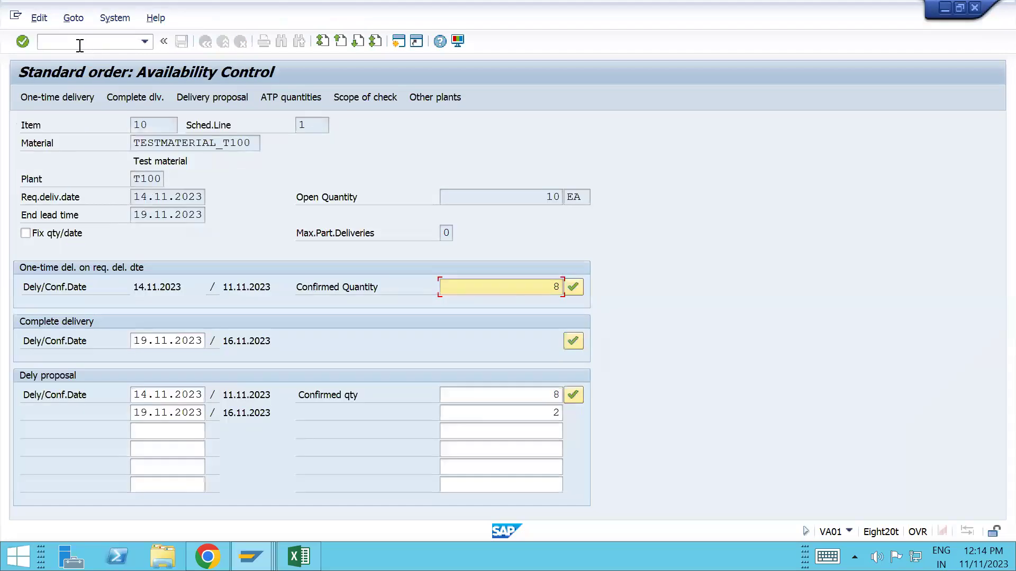
Accept the delivery proposal for the order and display the pricing conditions of item 10.
left_click(574, 395)
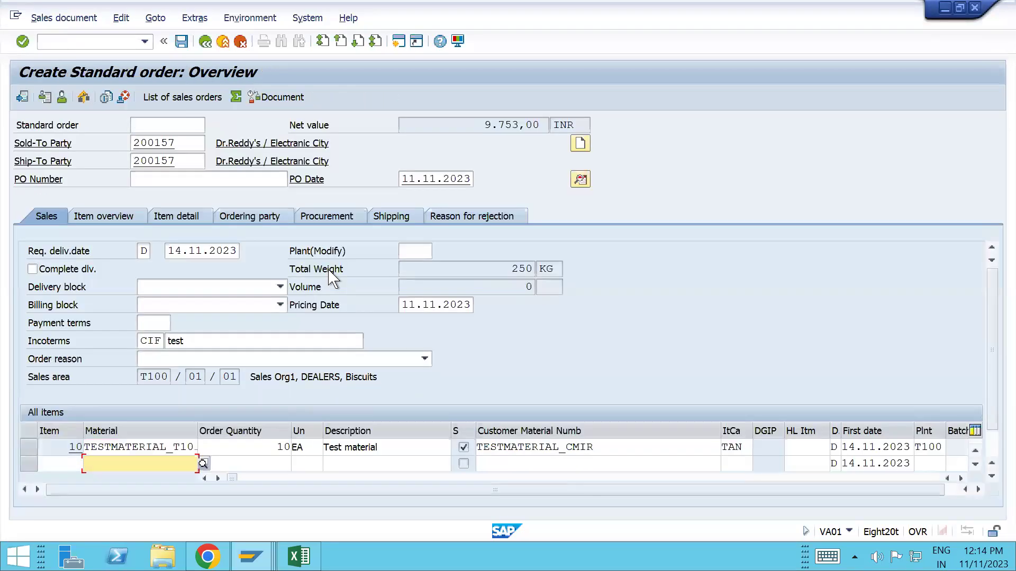
double_click(136, 448)
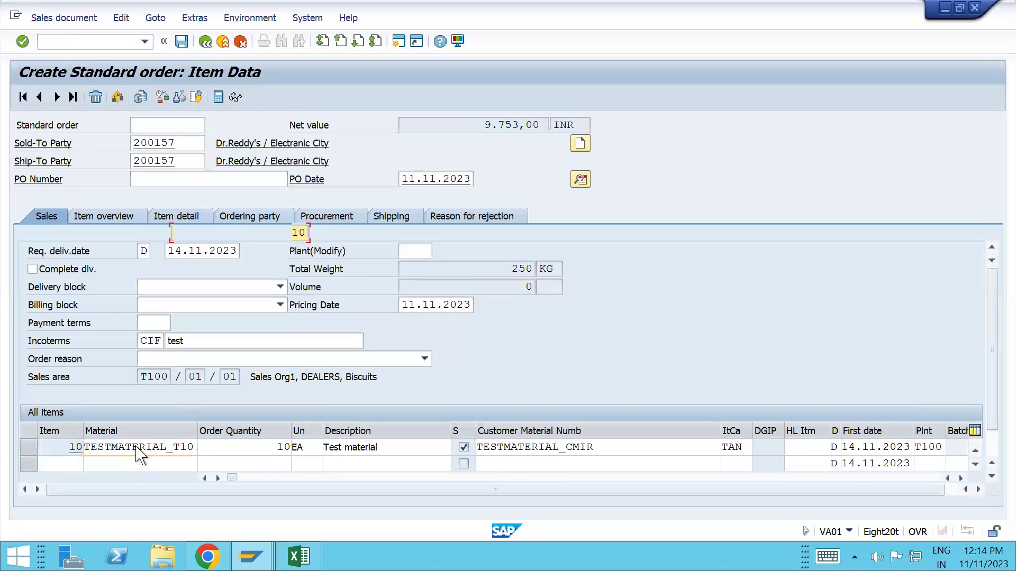
left_click(302, 181)
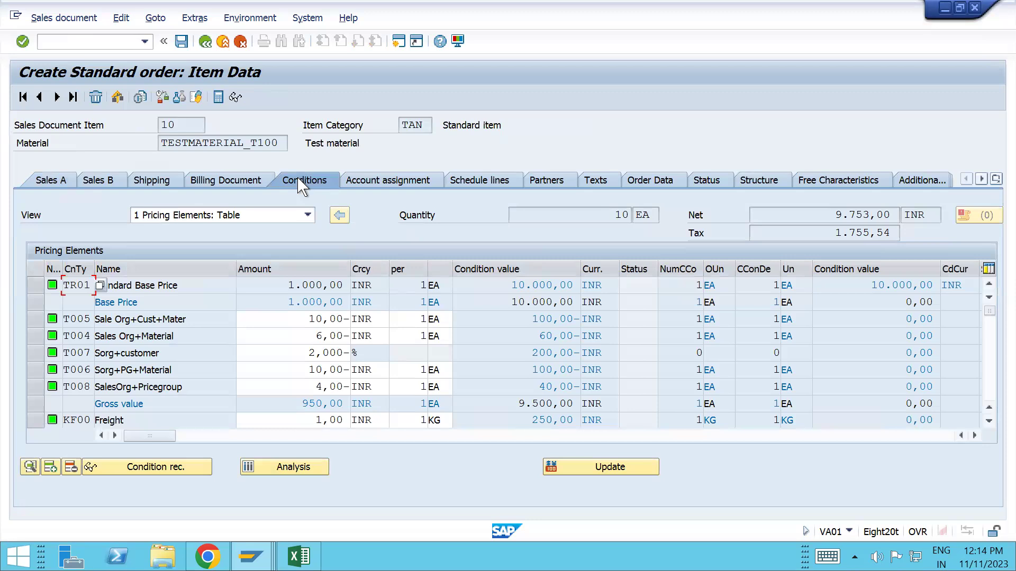
Examine the statistical flags of item 10's pricing elements and the Gross value, Net value and Output Tax lines.
key("Page_Down")
key("Page_Up")
left_click(975, 435)
left_click(975, 436)
left_click(975, 435)
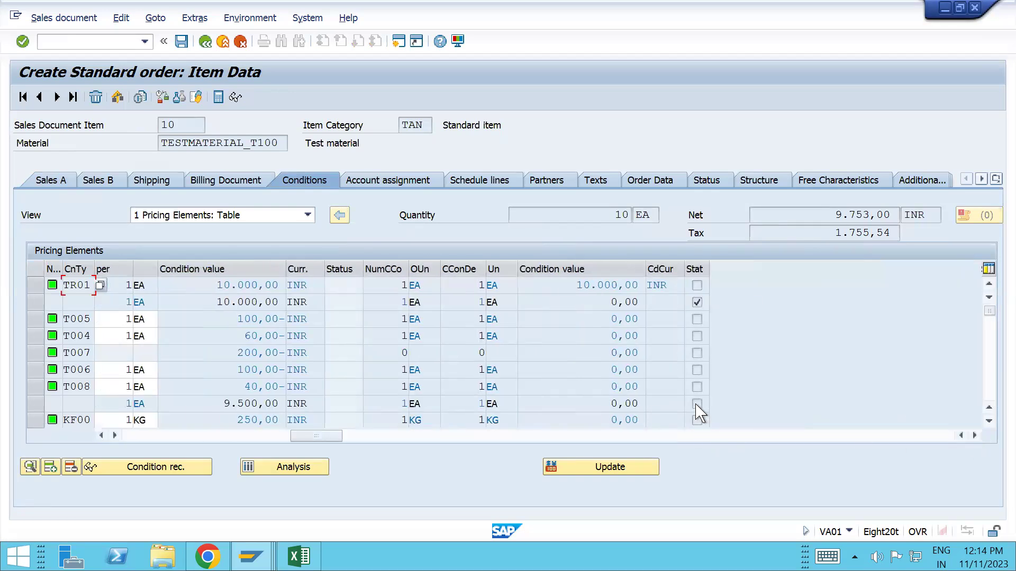
left_click(207, 438)
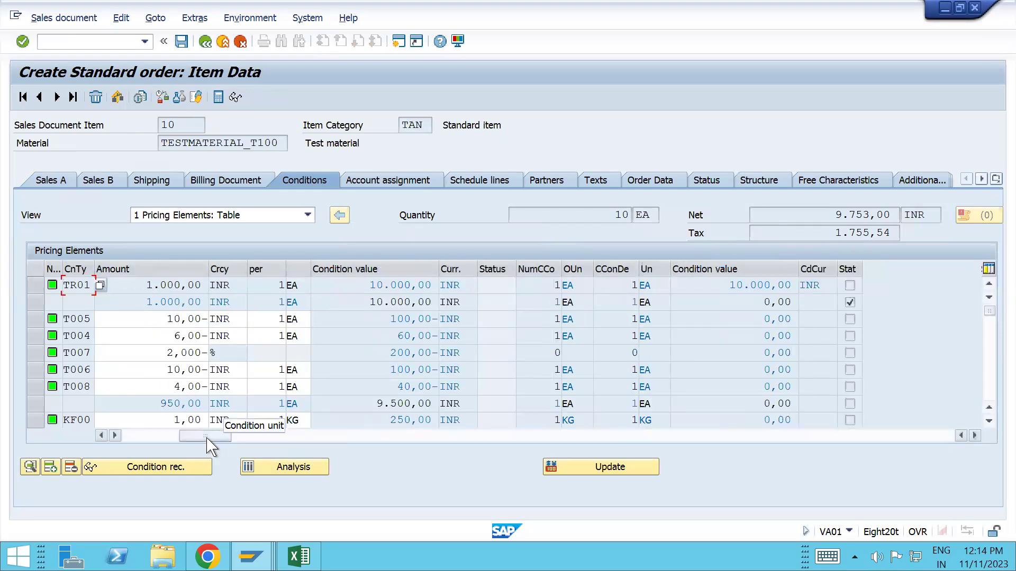
left_click(154, 438)
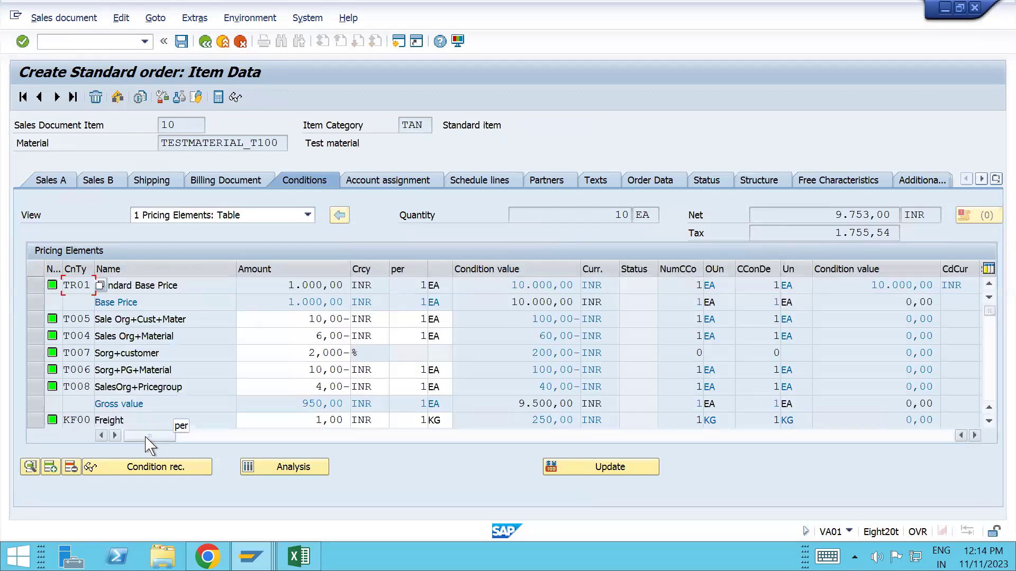
left_click(989, 422)
left_click(988, 422)
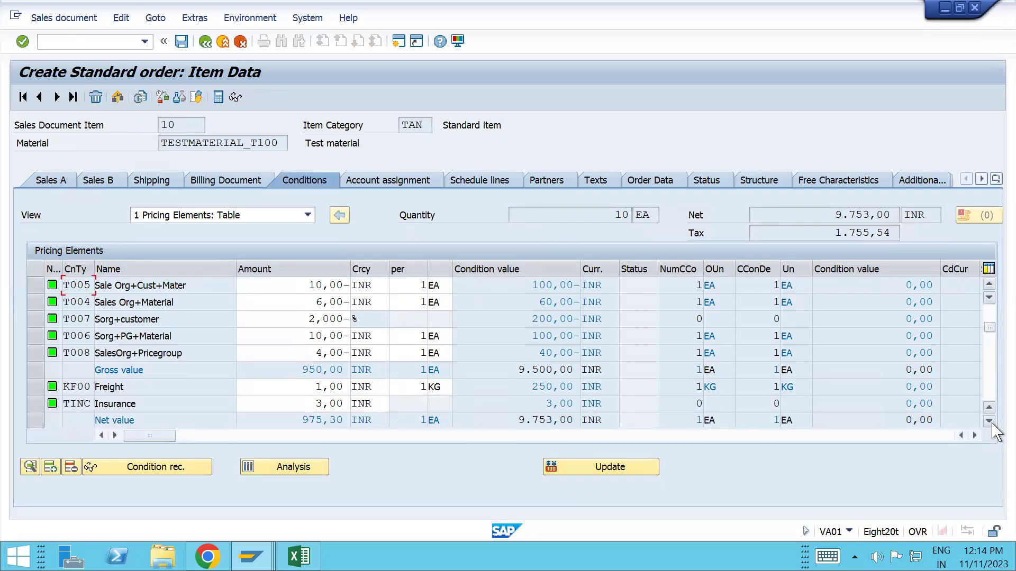
left_click(989, 421)
left_click(988, 422)
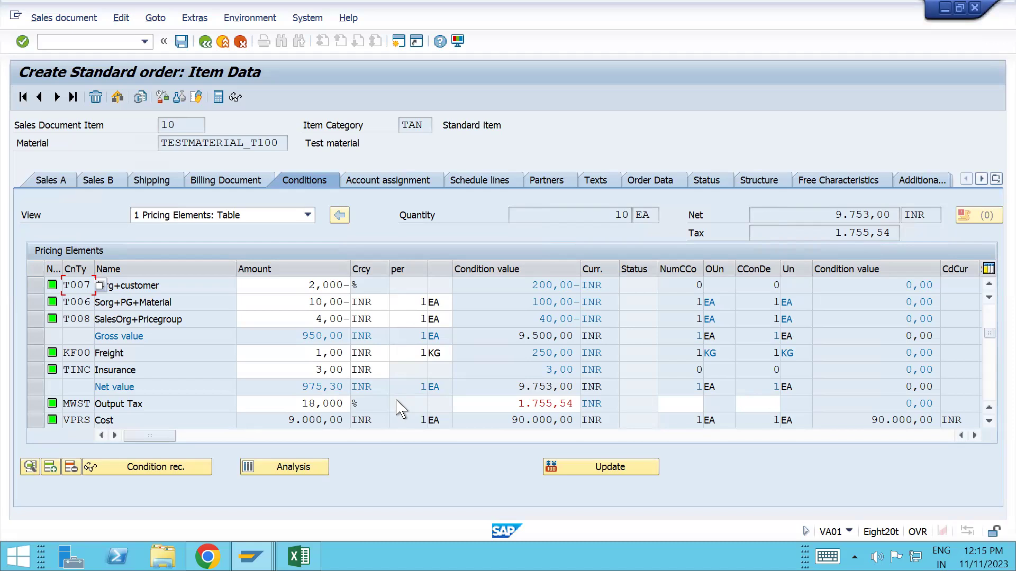
Return to procedure T10000 and mark the Gross value subtotal in step 80 as statistical.
key("alt+Tab")
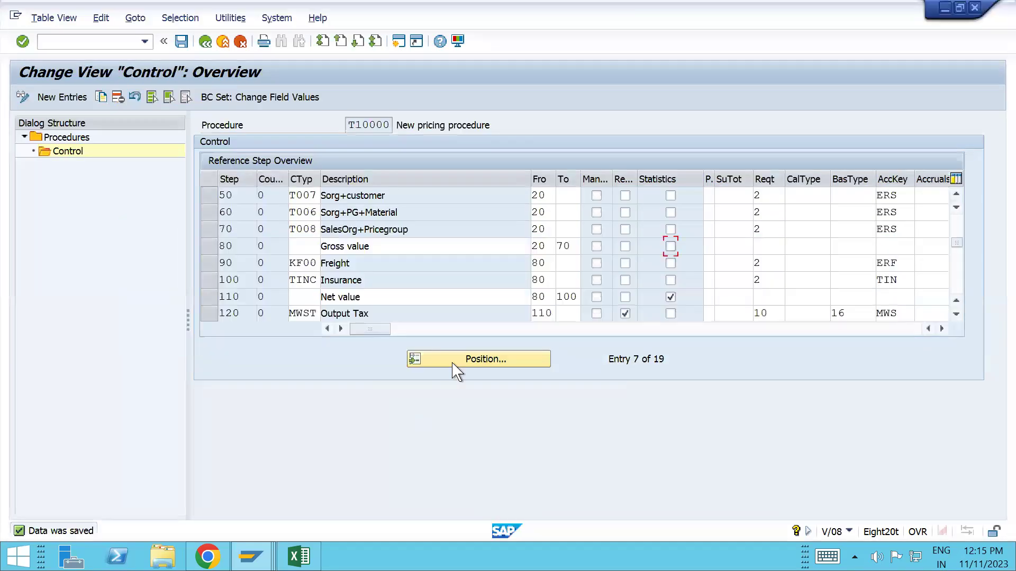
left_click(671, 246)
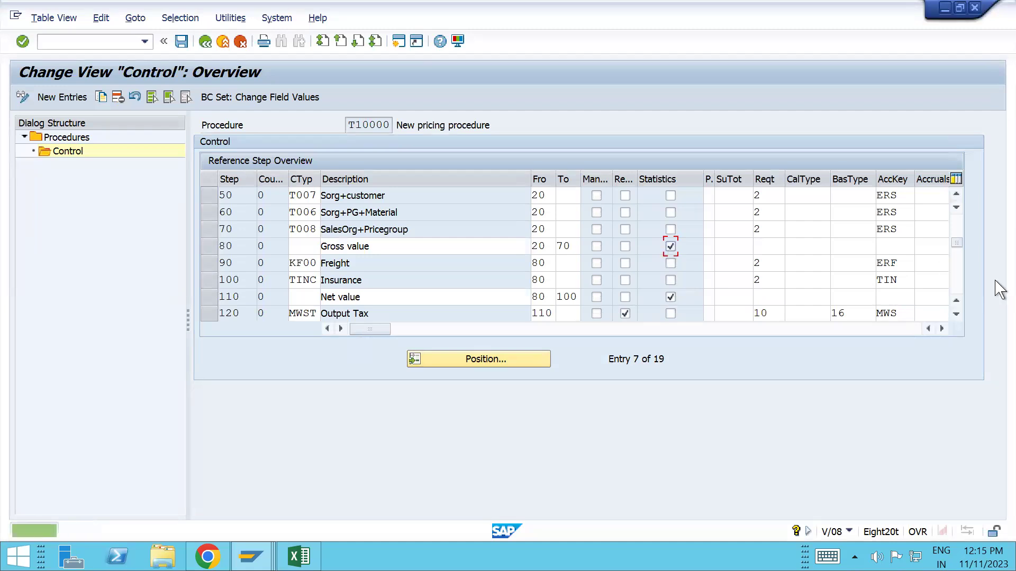
Review the Statistics settings across procedure T10000, highlighting the Gross value row in step 80 and the Net value row in step 110.
left_click(955, 233)
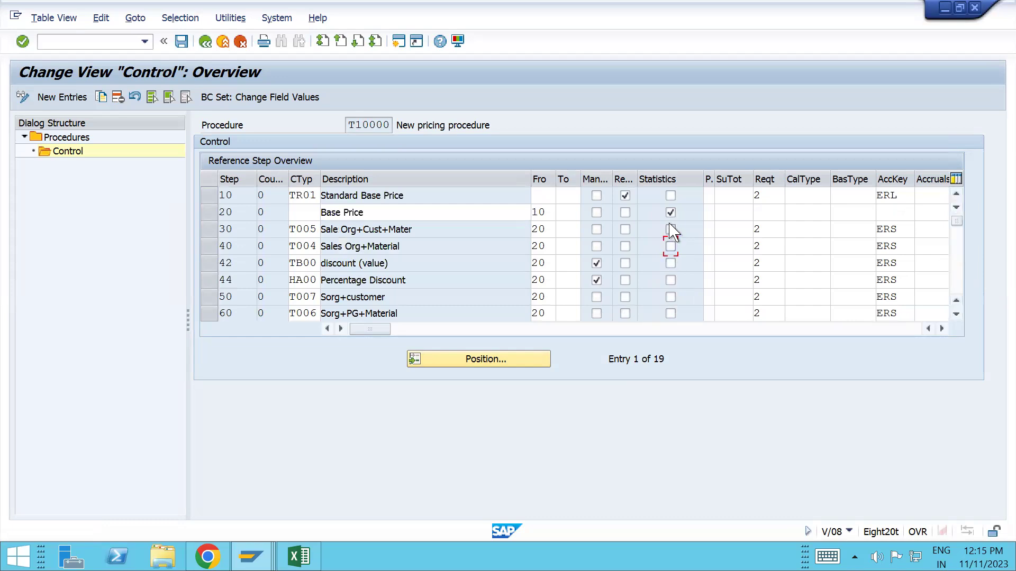
left_click(956, 255)
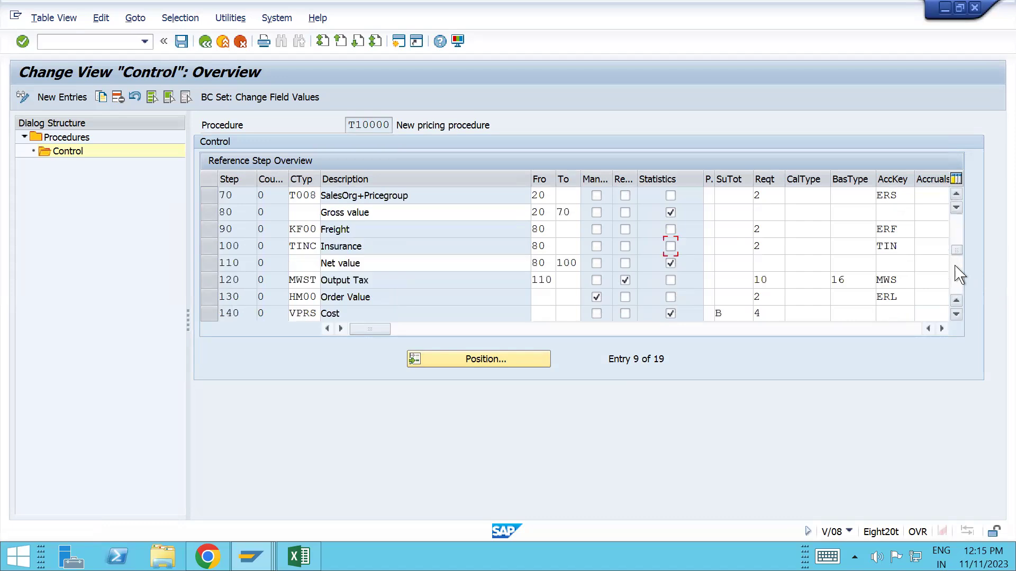
left_click(959, 273)
left_click(956, 261)
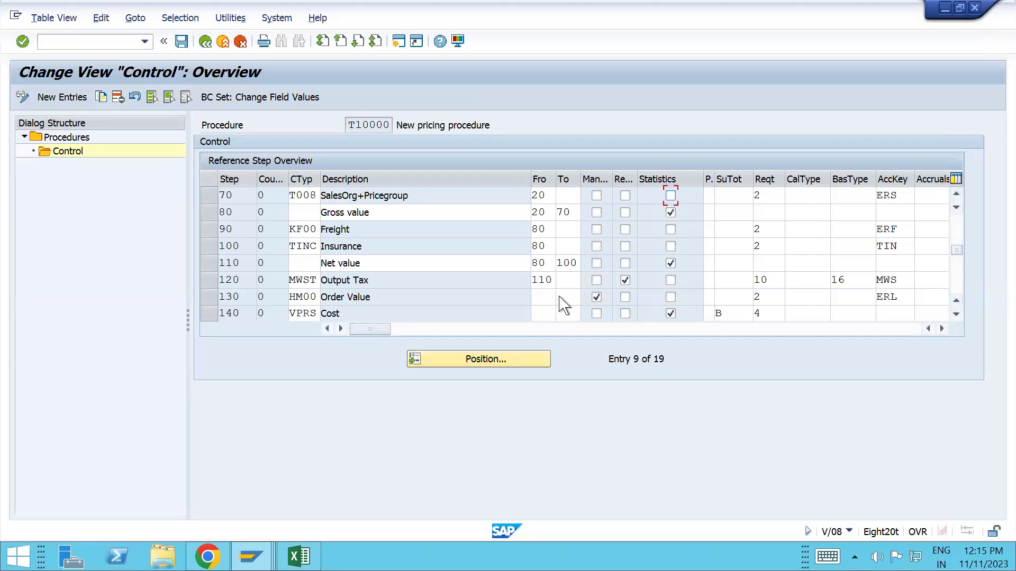
left_click(956, 234)
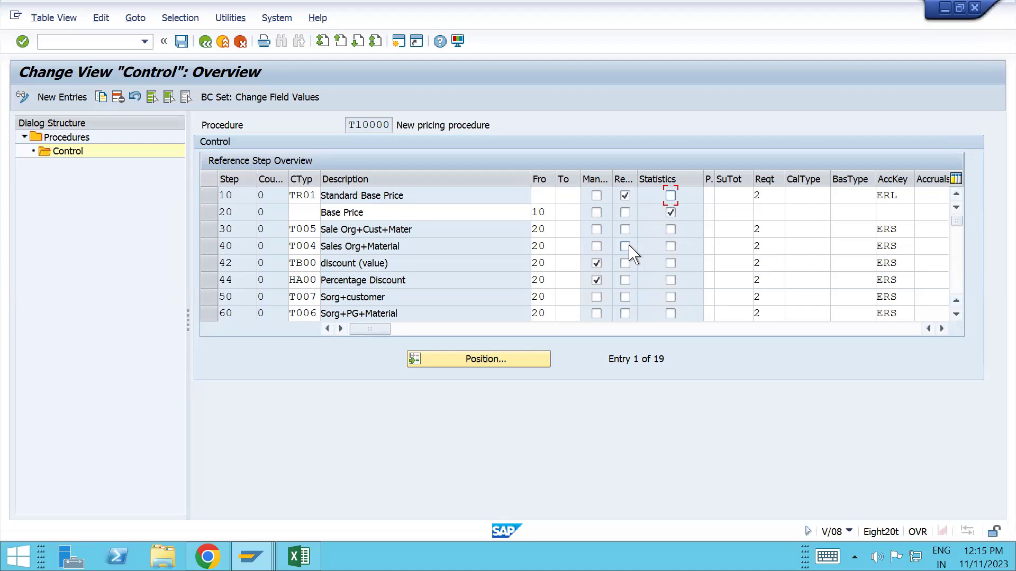
scroll(632, 254, "down", 3)
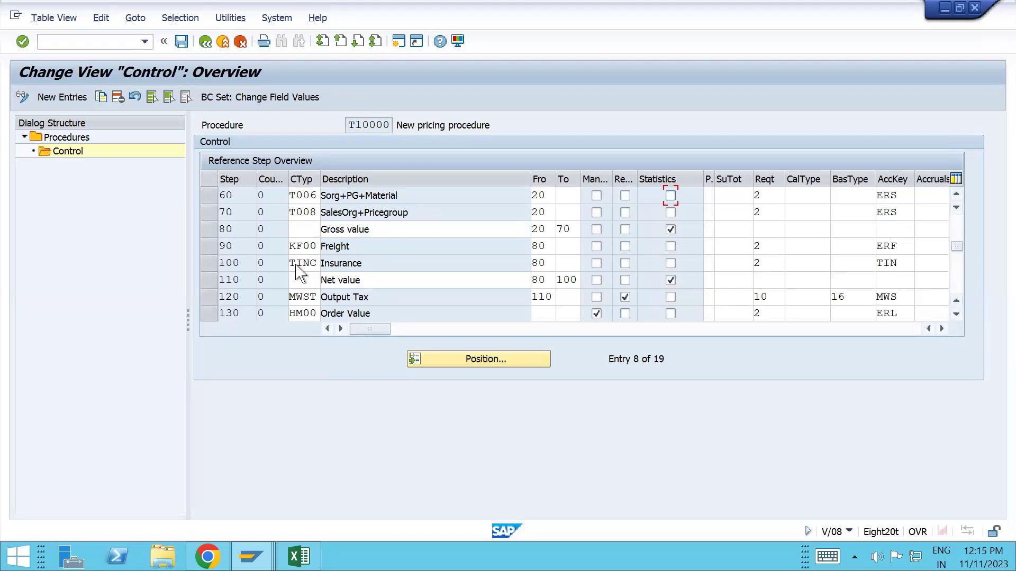
left_click(206, 233)
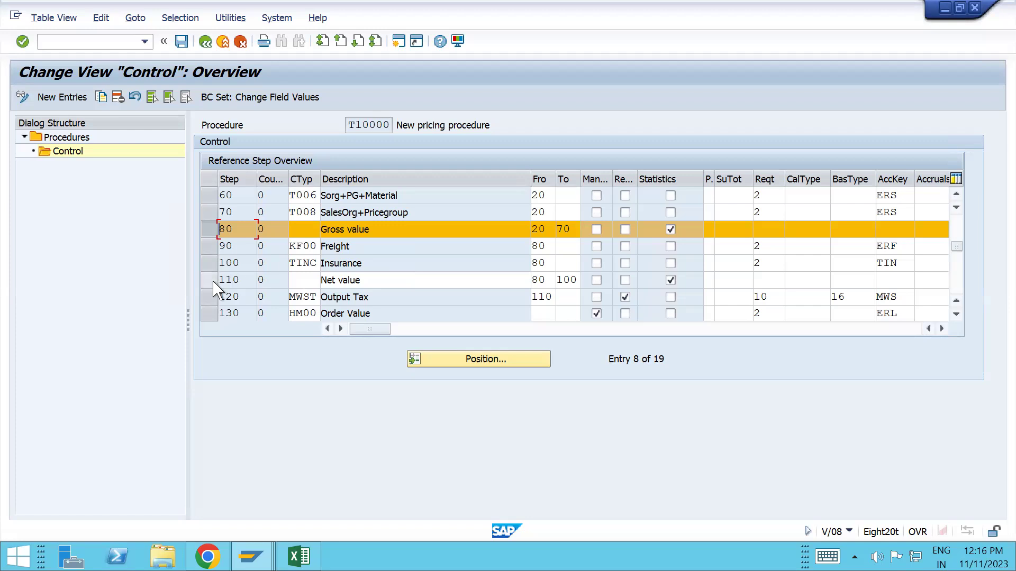
left_click(211, 227)
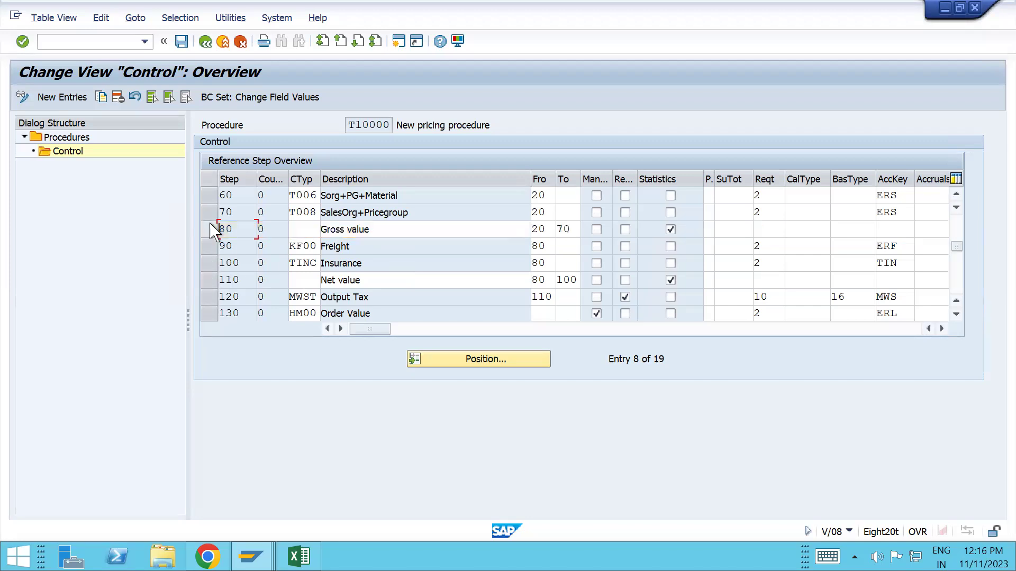
left_click(210, 280)
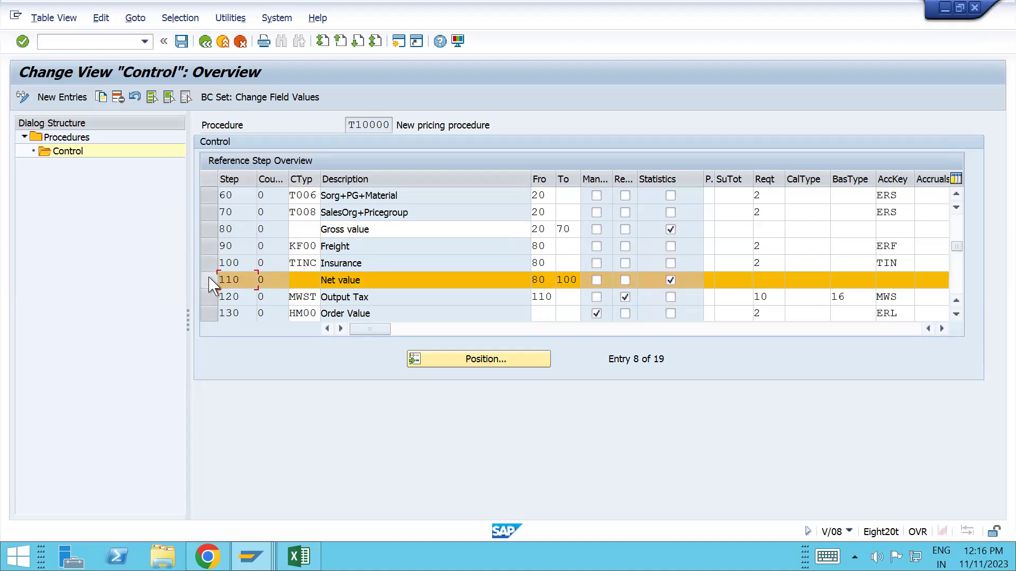
left_click(210, 279)
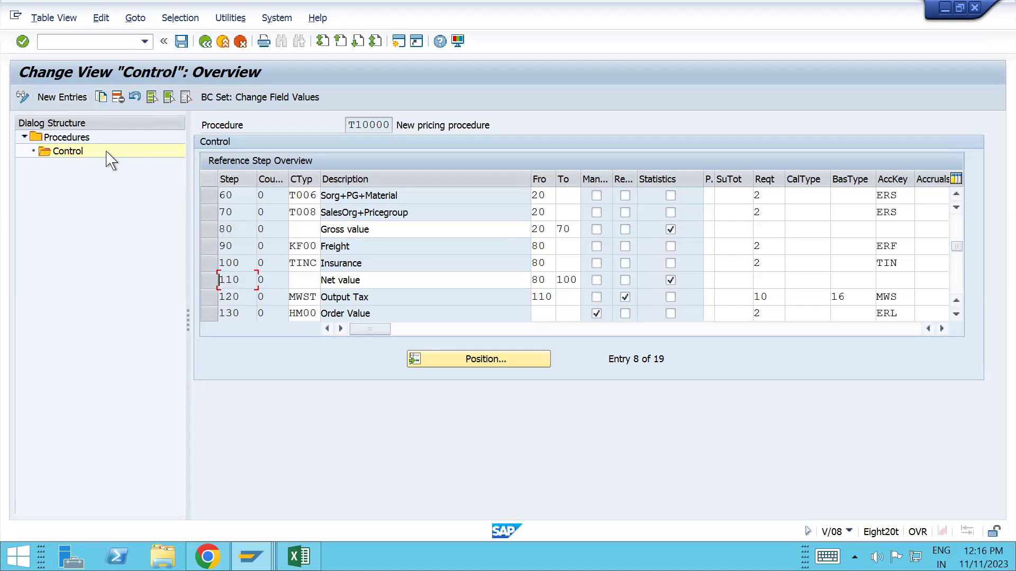
Create a new entry in procedure T10000 with step 101 and the description Gross value.
left_click(70, 99)
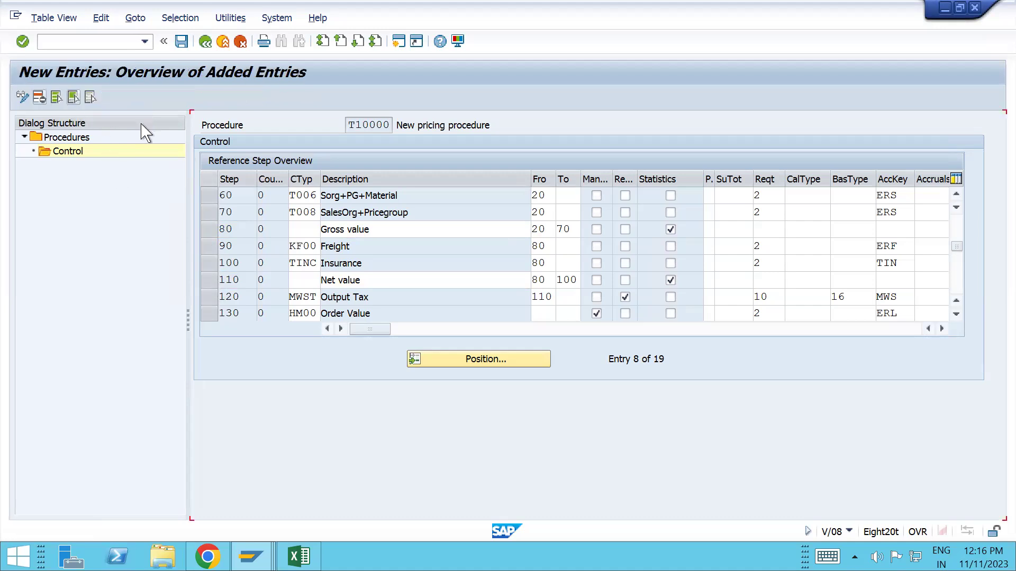
type("101")
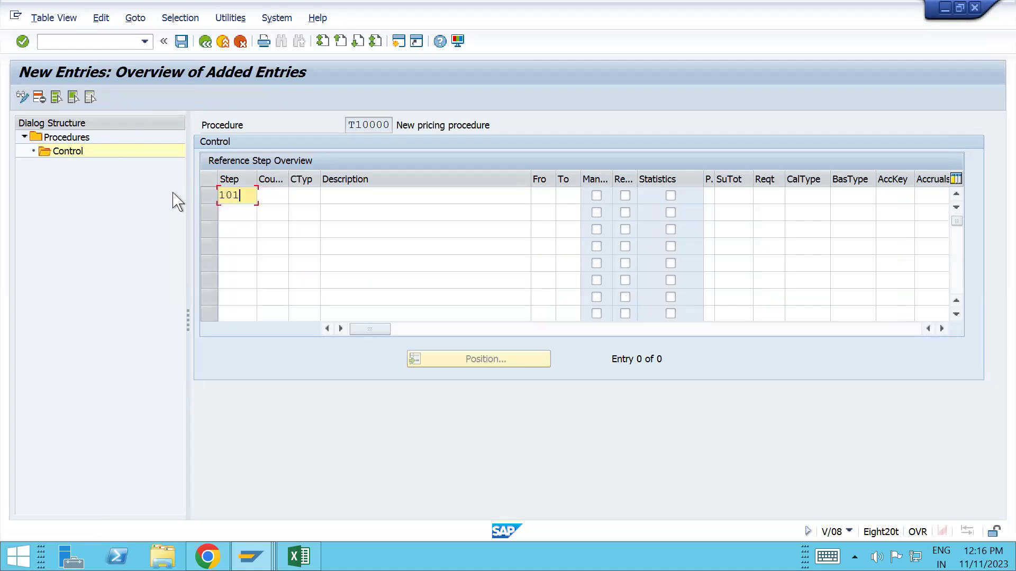
key("Tab")
key("Tab")
key("Tab")
type("Gros")
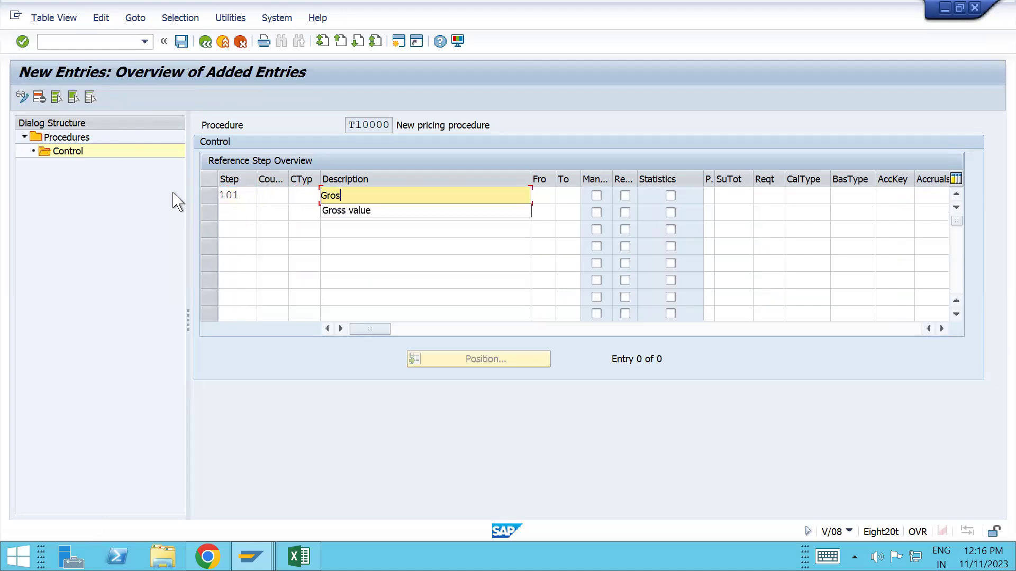
key("Down")
key("Tab")
key("Tab")
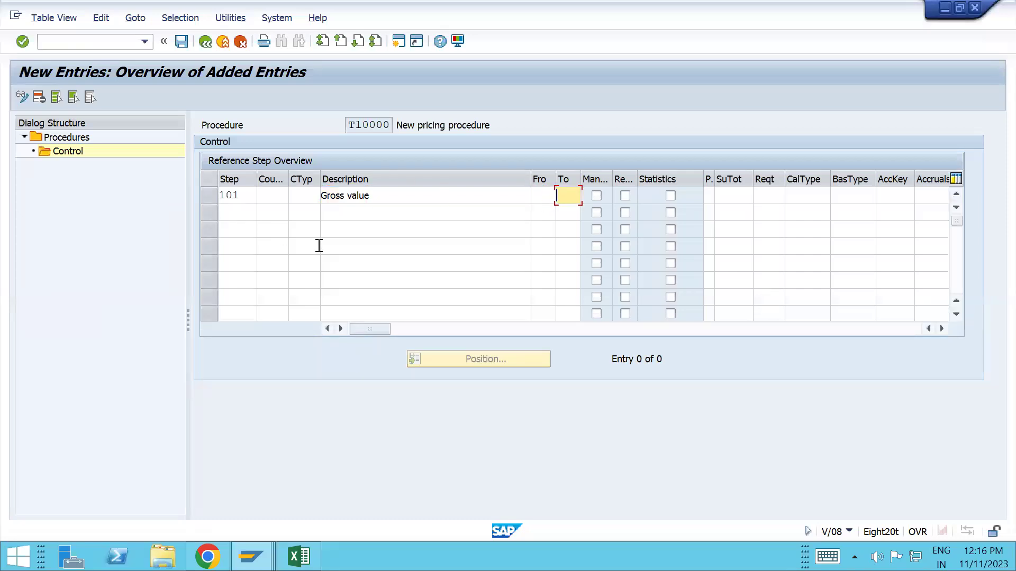
Save the new step 101 Gross value entry in procedure T10000 and give it a reference range from step 20 to step 70.
key("ctrl+s")
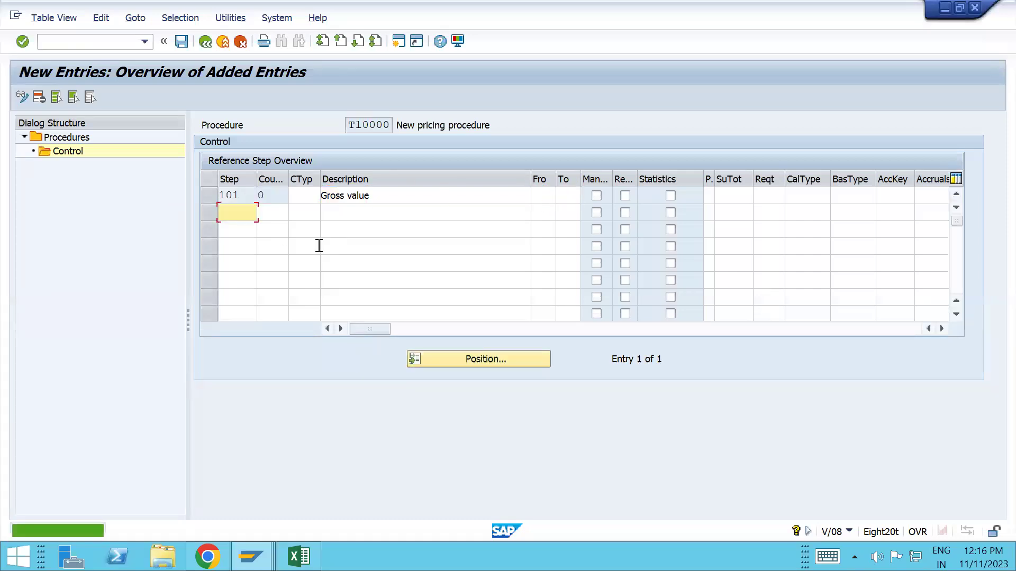
left_click(205, 41)
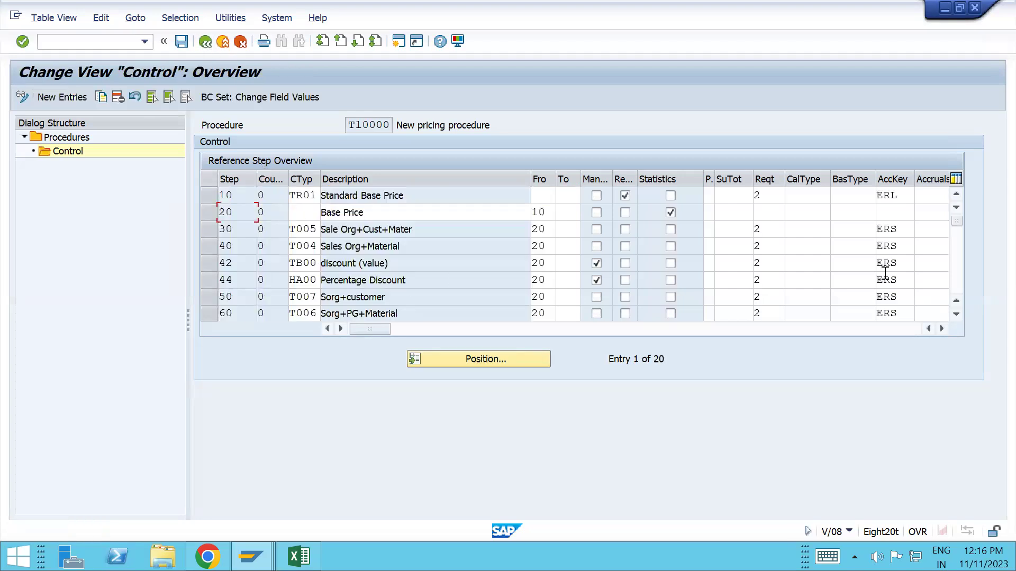
left_click(956, 315)
left_click(956, 315)
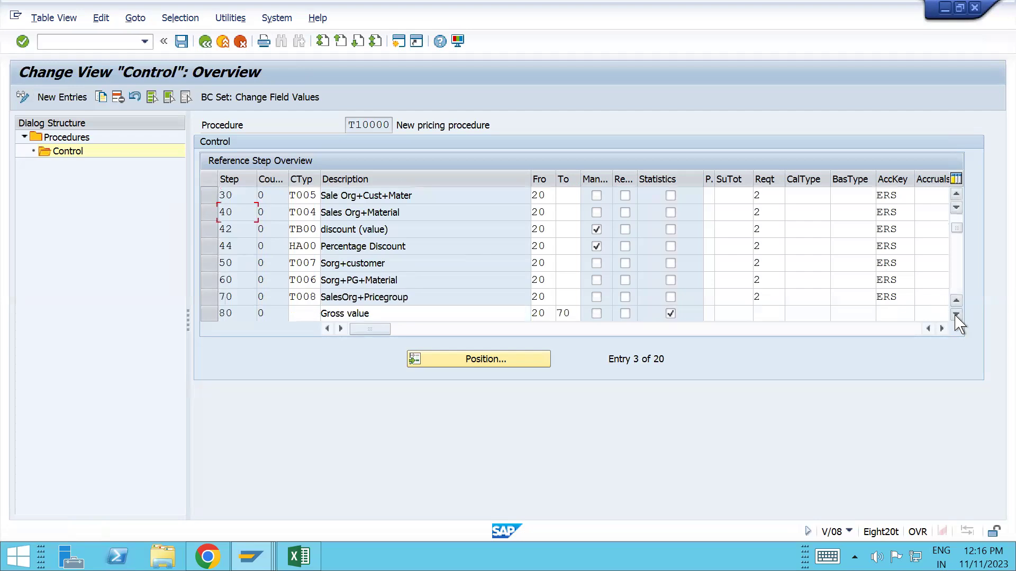
left_click(956, 315)
left_click(956, 315)
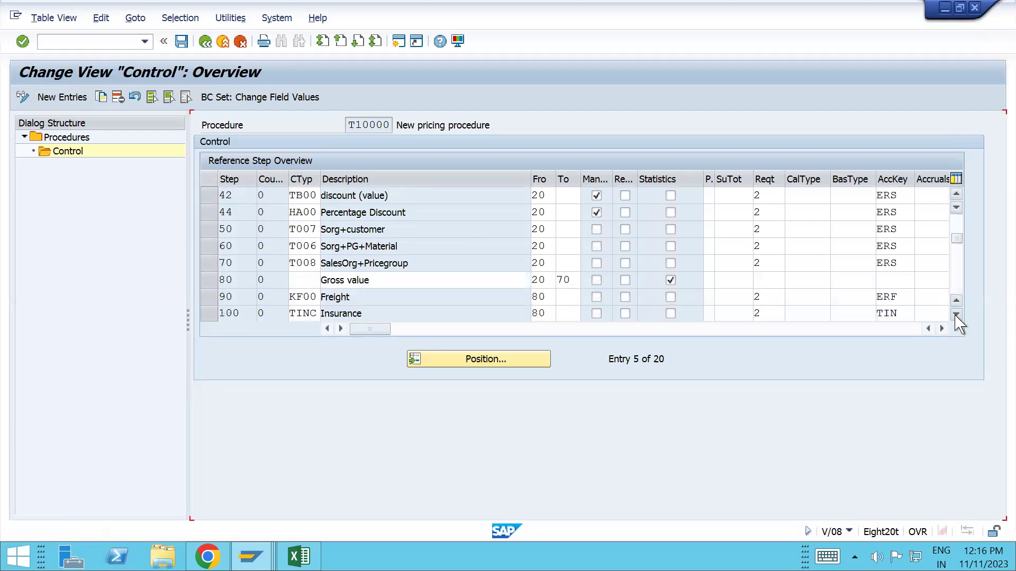
left_click(956, 316)
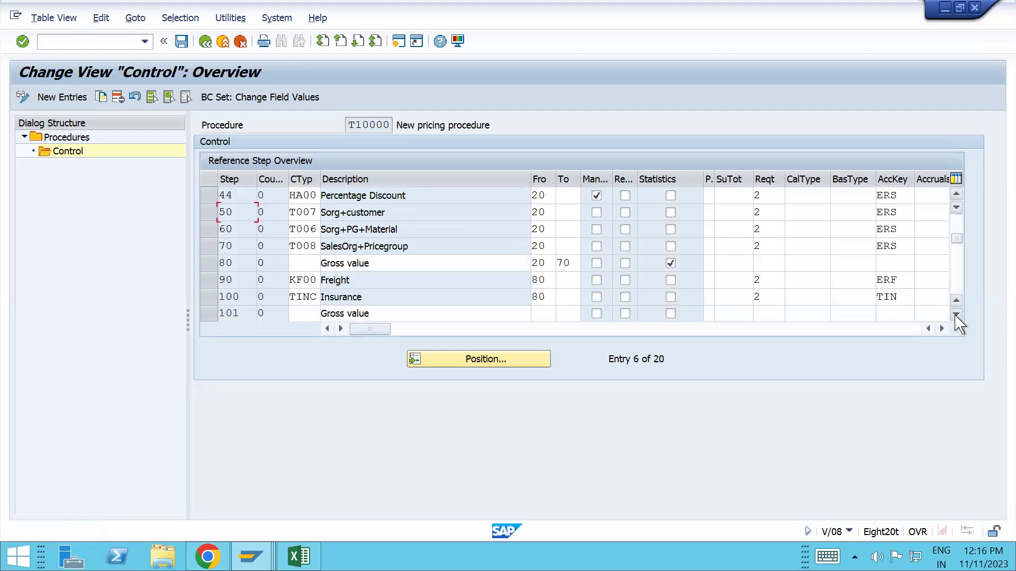
left_click(549, 317)
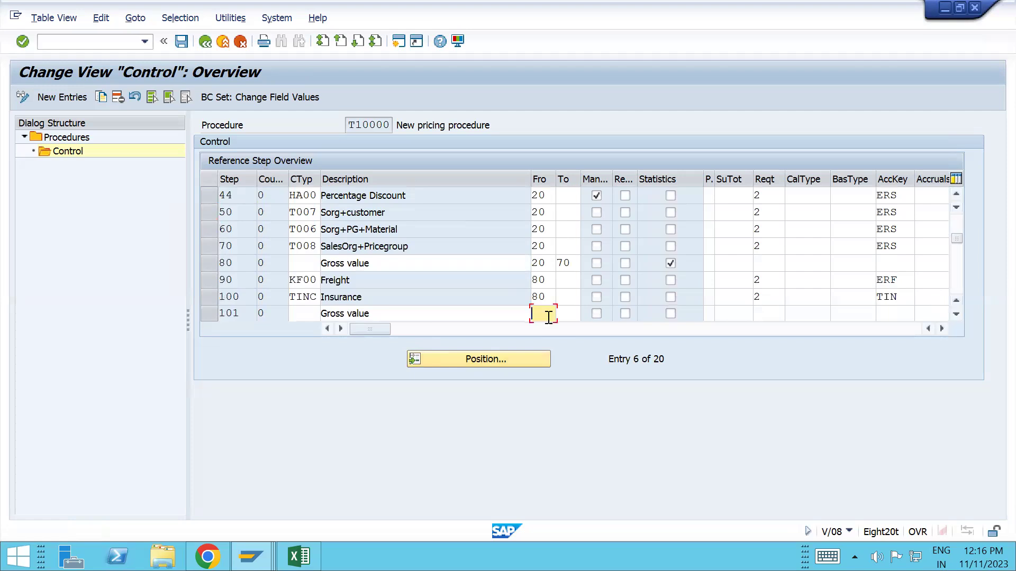
type("20")
key("Tab")
type("70")
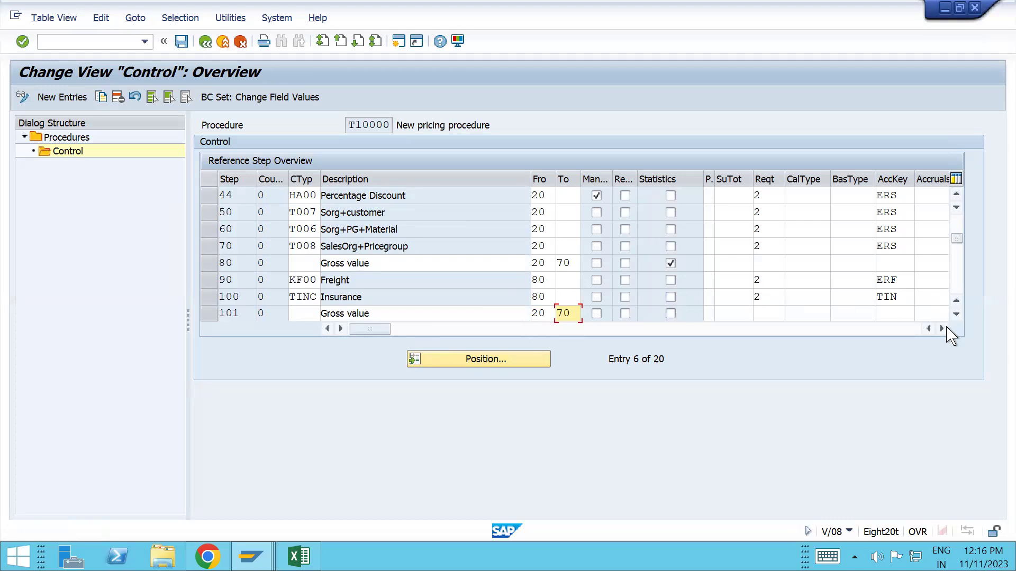
left_click(956, 316)
left_click(955, 315)
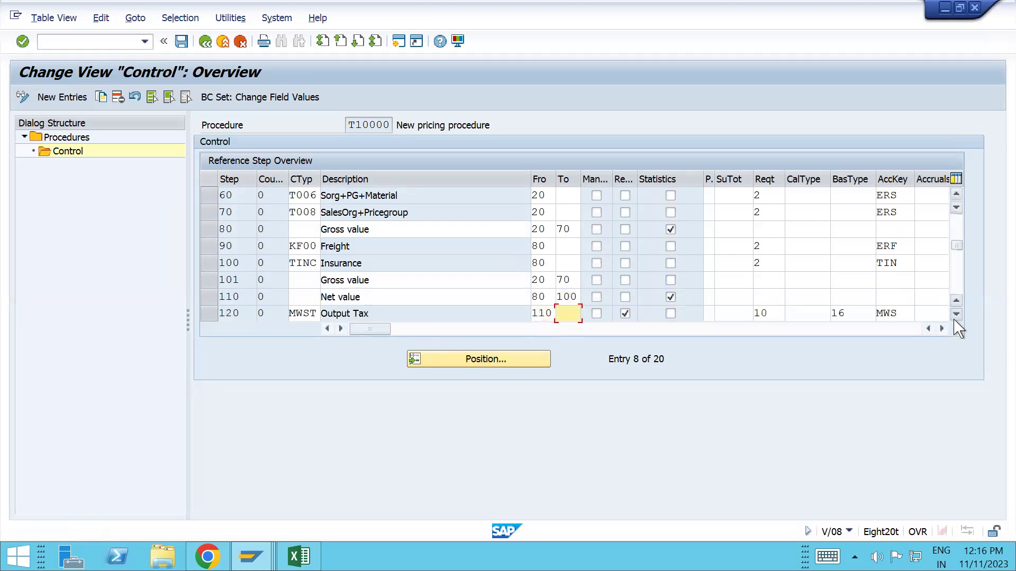
key("ctrl+s")
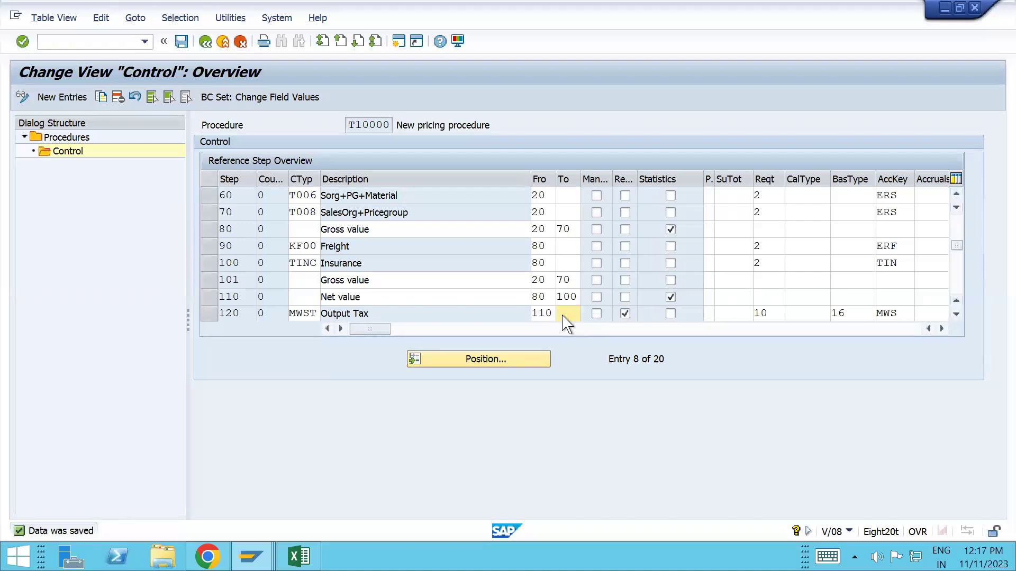
Switch to the VA01 sales order and highlight item 10's Net and Tax amounts in the conditions.
key("alt+Tab")
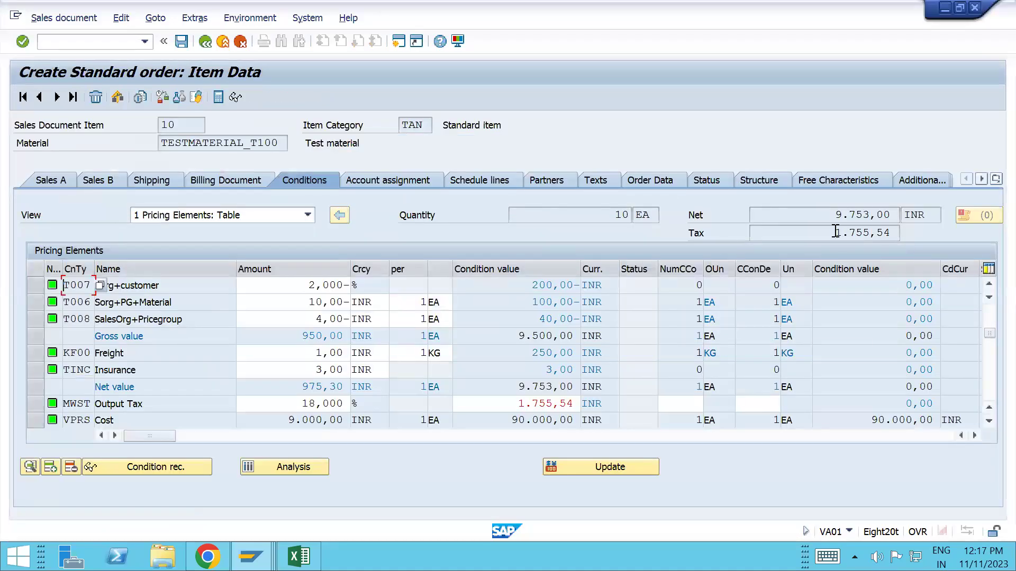
left_click_drag(834, 215, 891, 217)
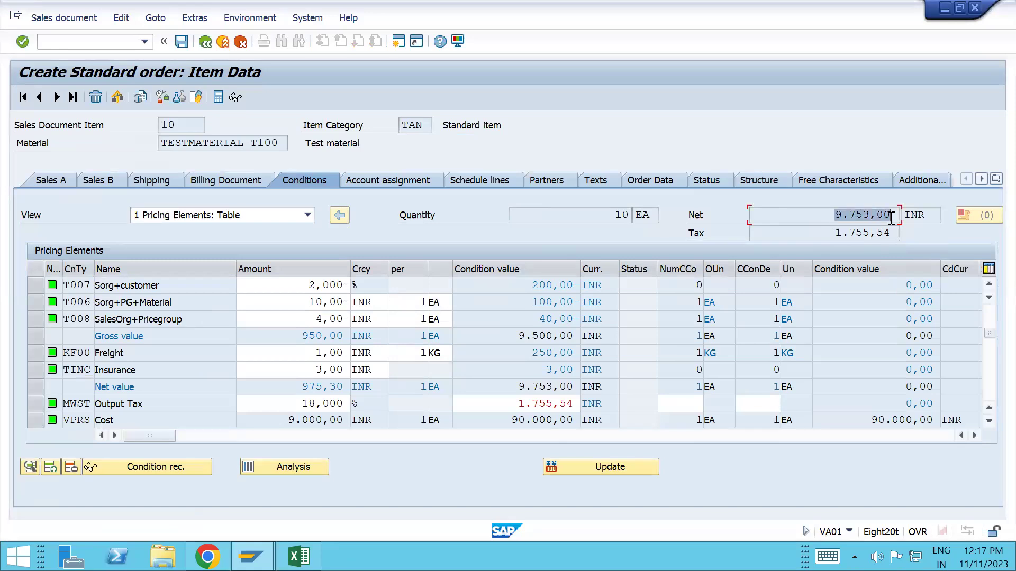
left_click_drag(825, 234, 893, 238)
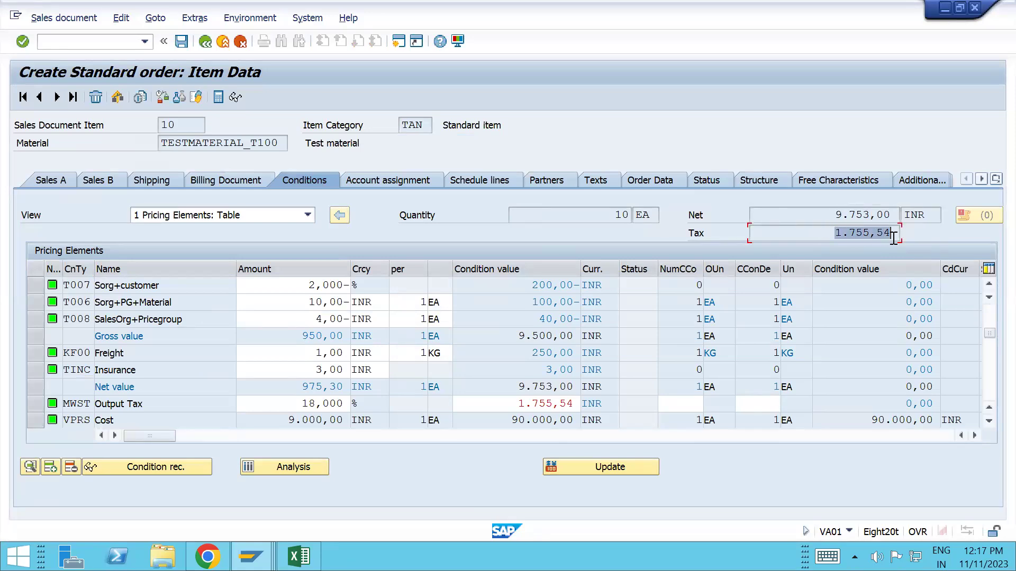
Return to procedure T10000 and review the From references of Output Tax, the second Gross value row and Net value.
key("alt+Tab")
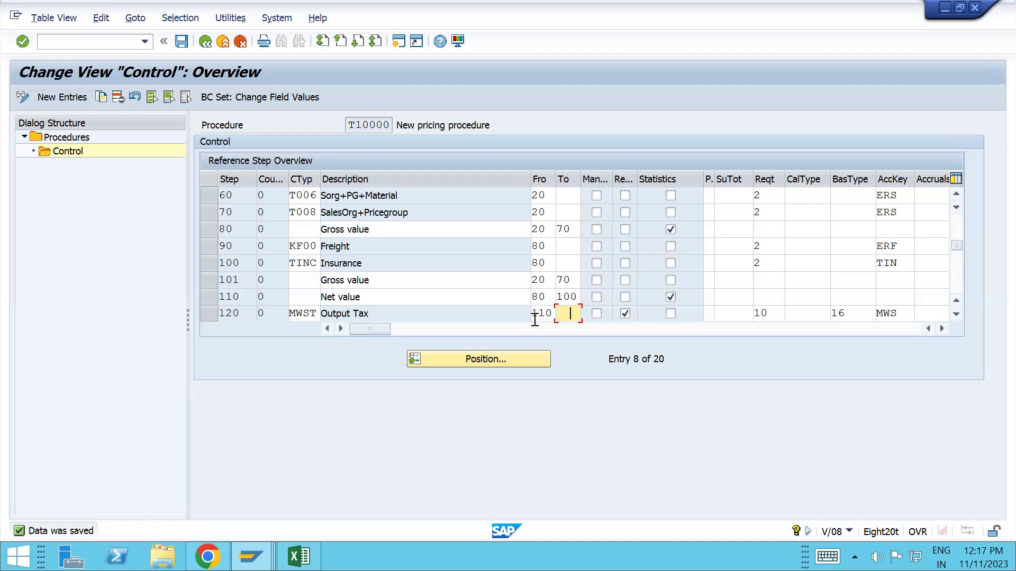
left_click(534, 318)
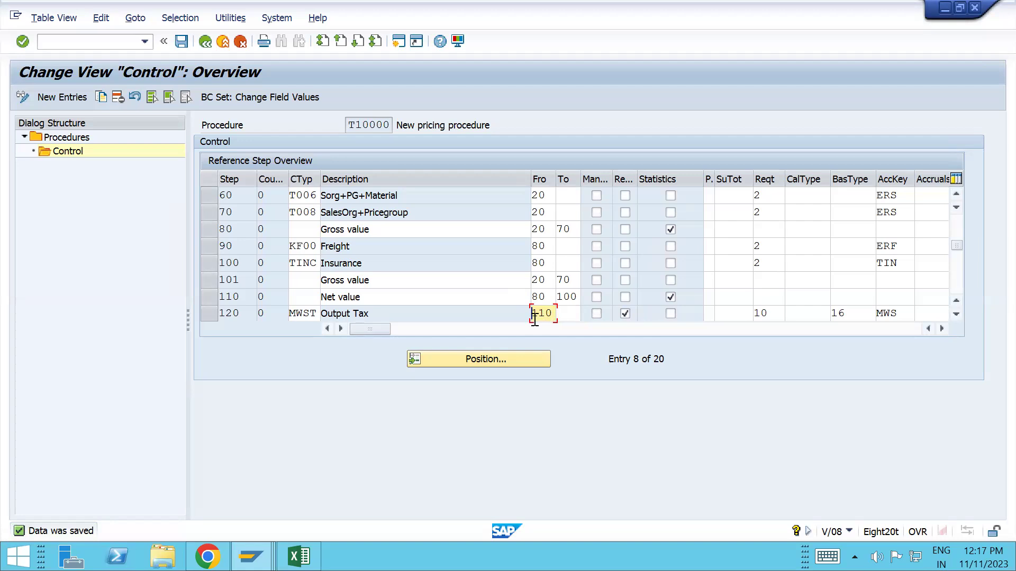
left_click(538, 284)
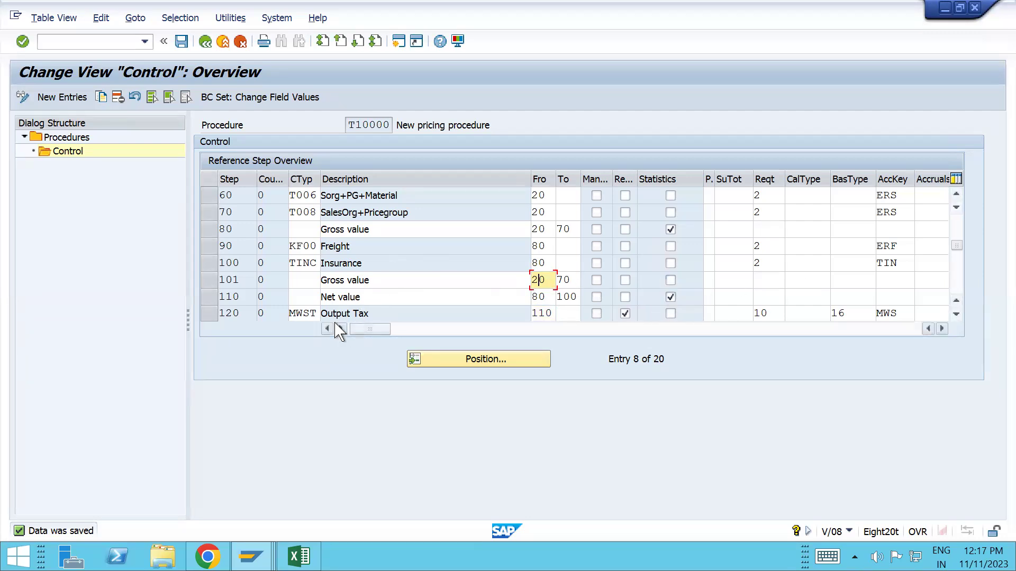
left_click_drag(323, 313, 407, 310)
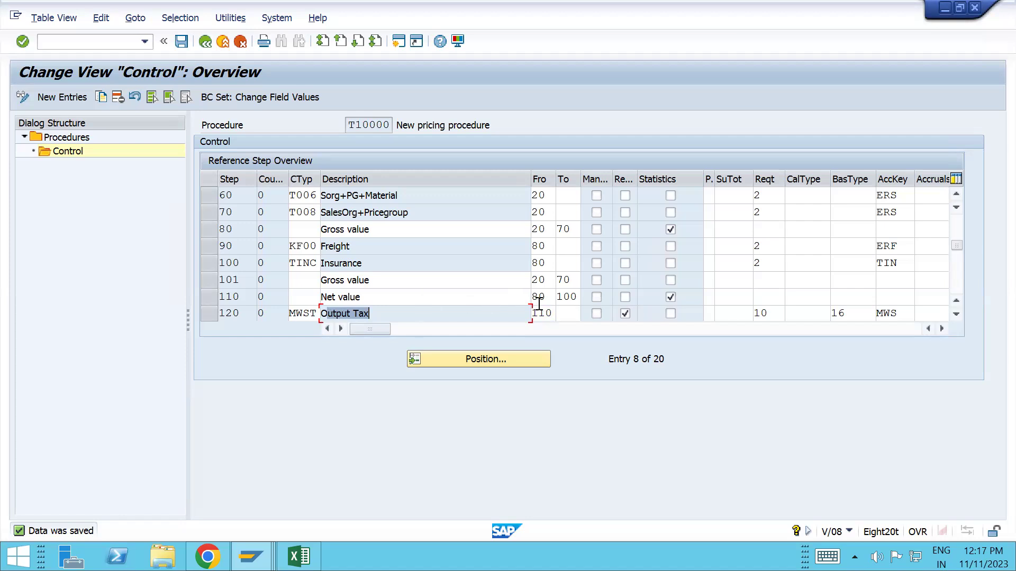
left_click_drag(536, 301, 555, 300)
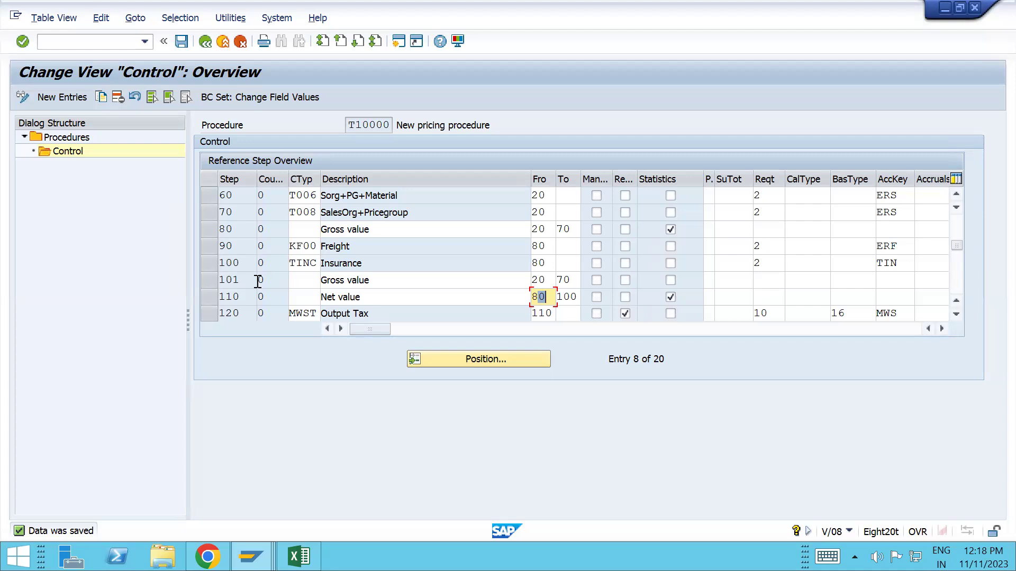
Delete the Gross value row in step 101 from procedure T10000 and save the change.
left_click(209, 282)
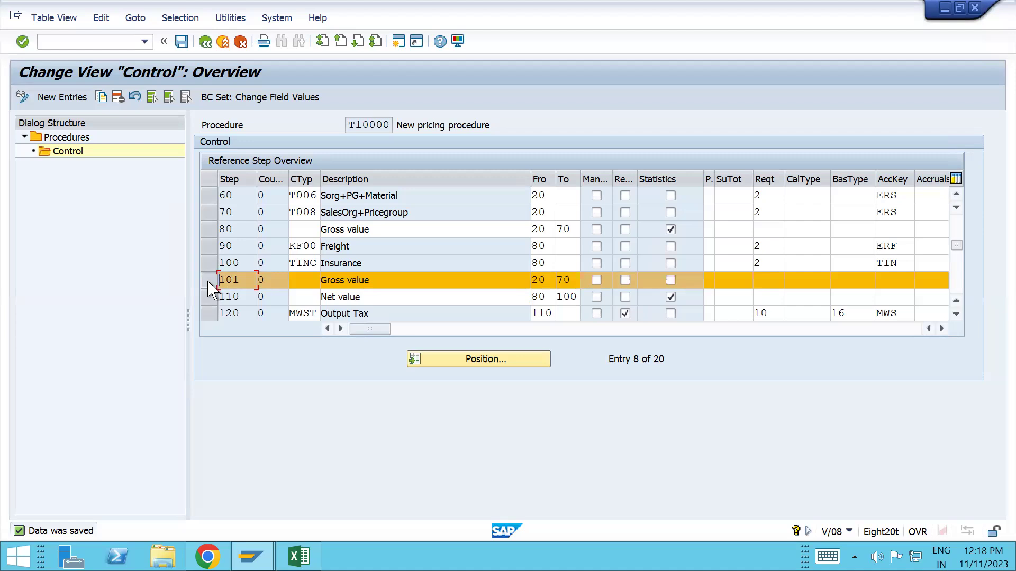
left_click(123, 97)
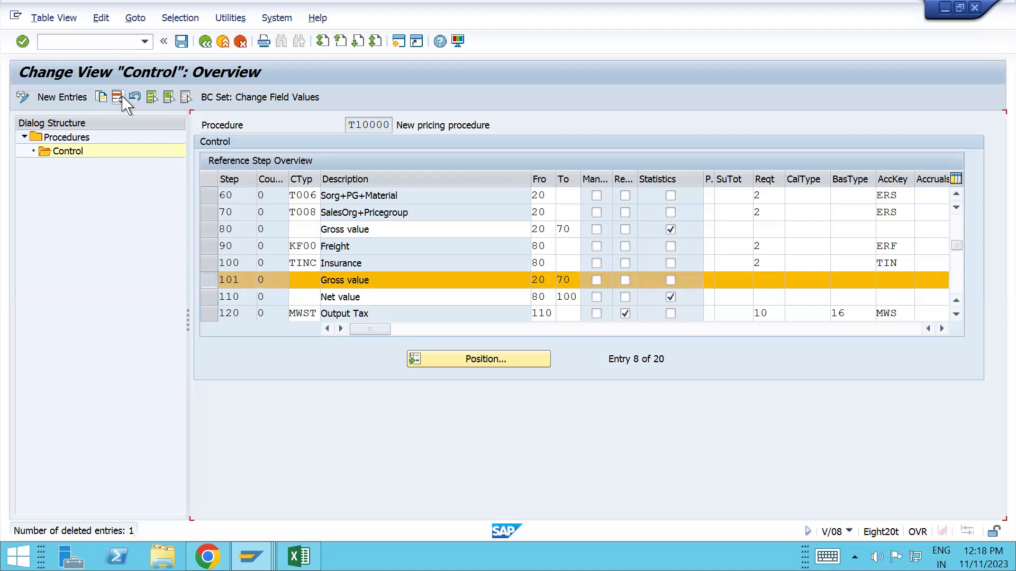
key("ctrl+s")
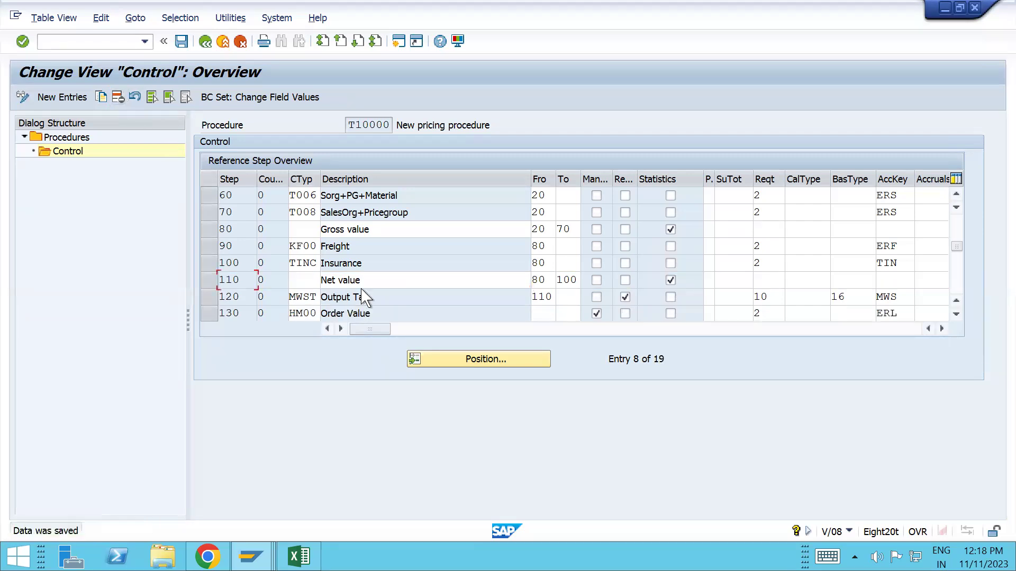
Start a new entry in procedure T10000 with step number 91 and move to its description.
left_click(87, 100)
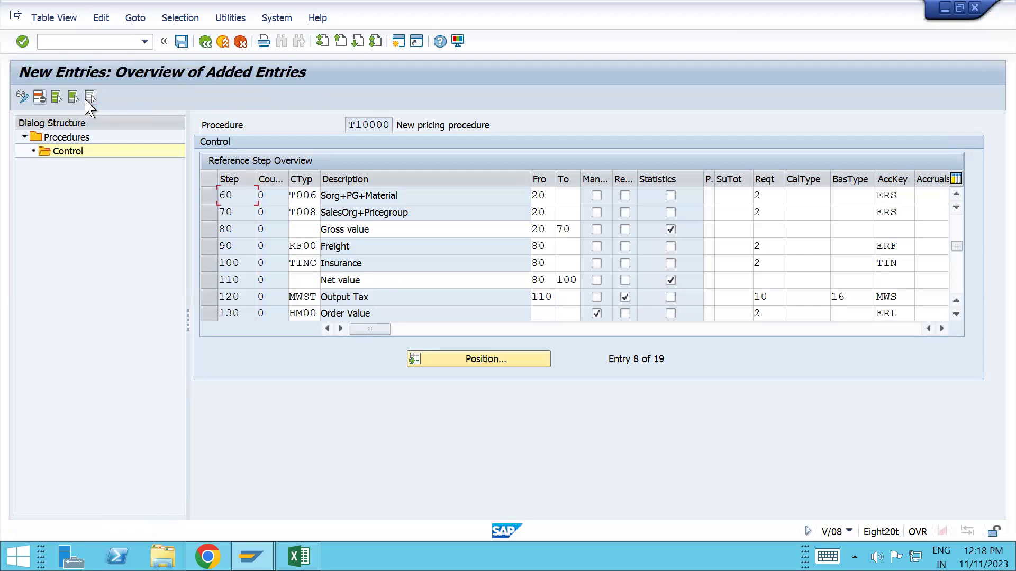
type("91")
key("BackSpace")
type("1")
key("Tab")
key("Tab")
key("Tab")
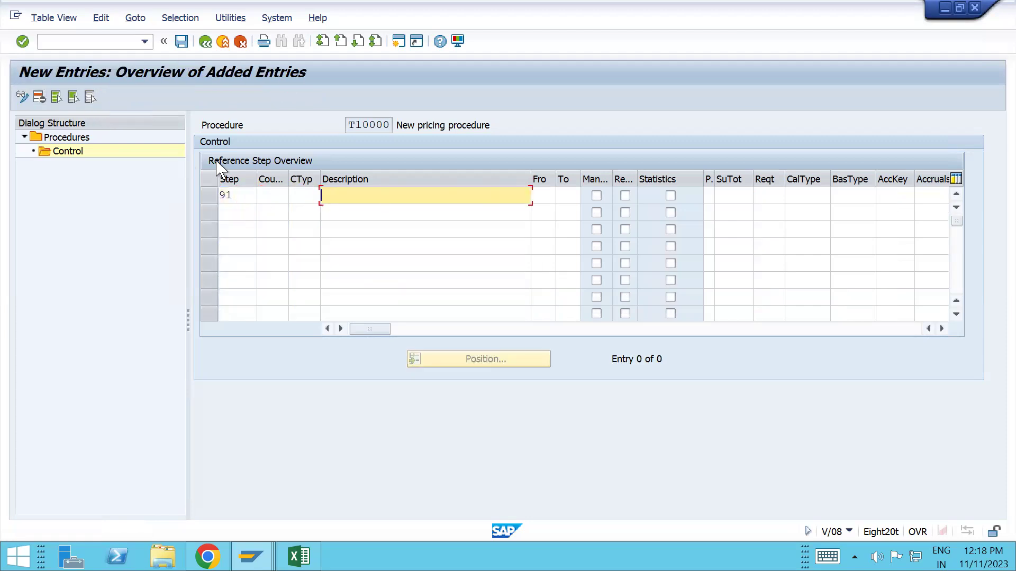
Give step 91 of procedure T10000 the description "Gross value", save it and return to the control overview.
type("G")
key("Down")
key("Return")
key("Return")
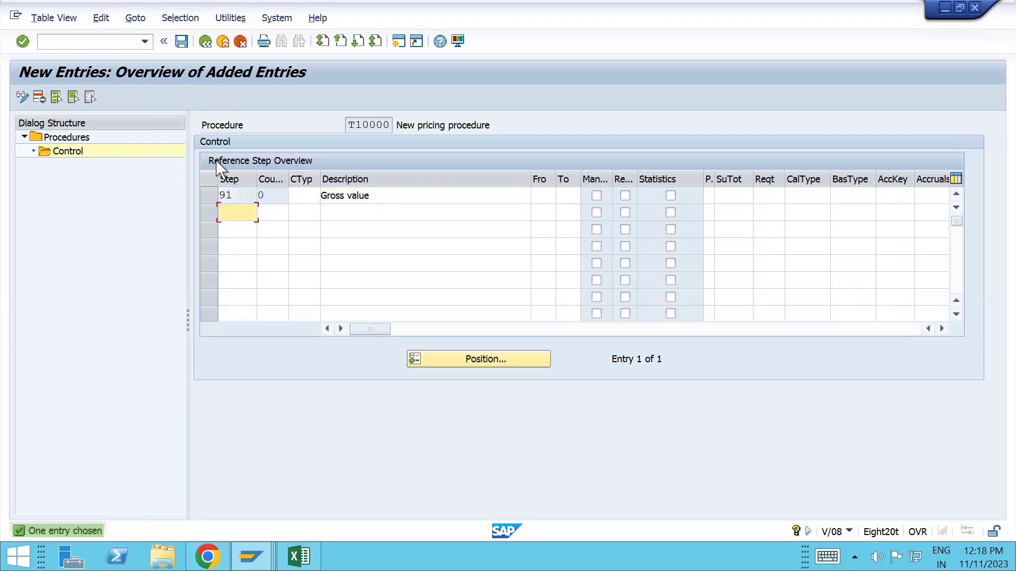
key("ctrl+s")
left_click(205, 43)
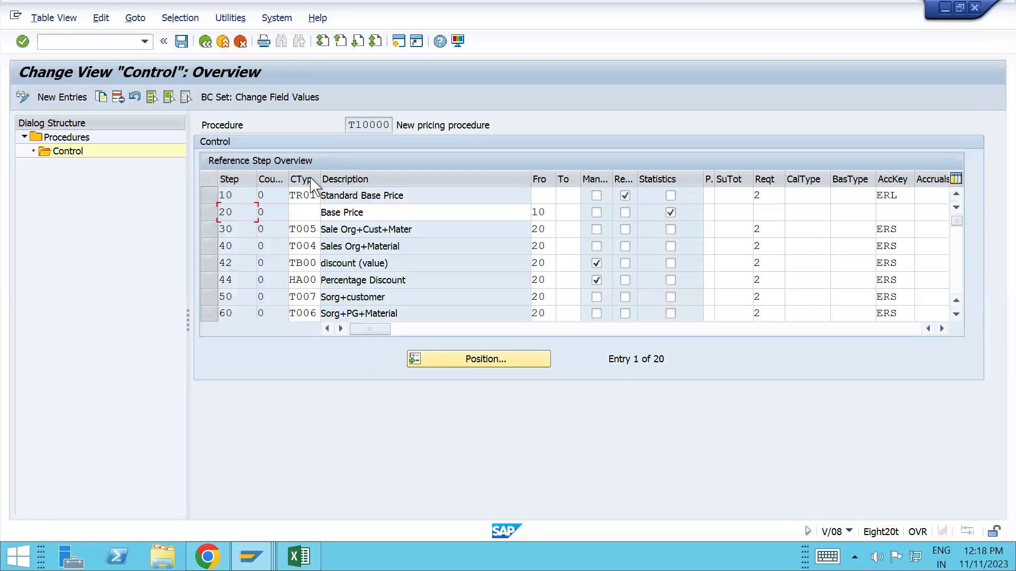
Set the From step to 20 and the To step to 70 for the Gross value step 91 and save.
scroll(370, 313, "down", 2)
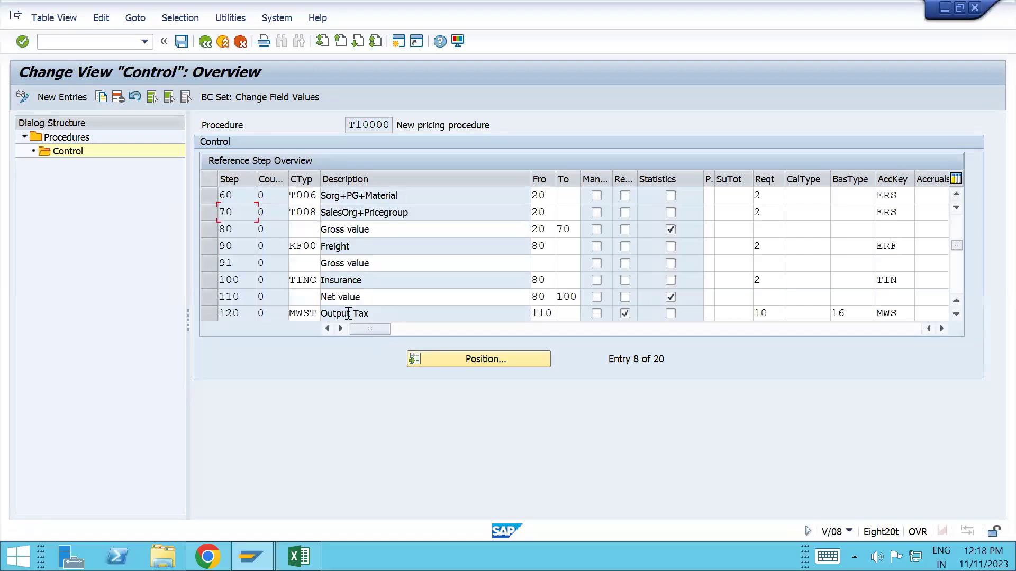
left_click(544, 264)
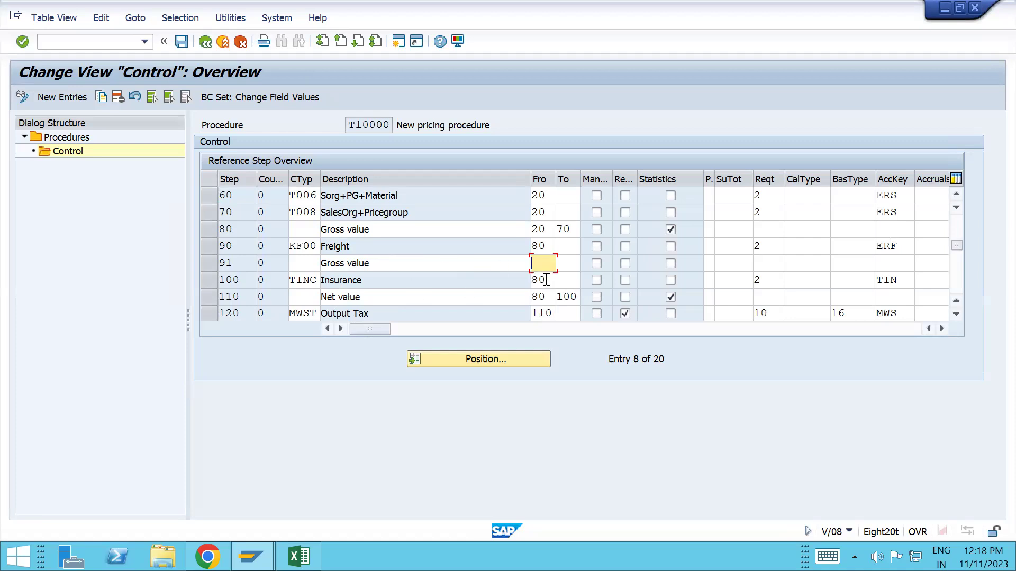
type("20")
key("Tab")
type("70")
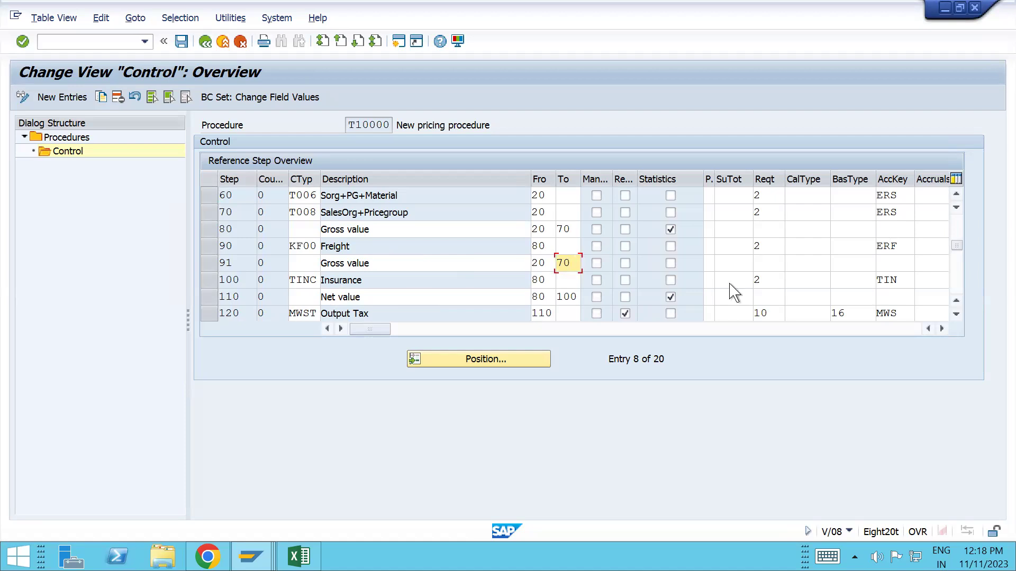
key("ctrl+s")
Switch to the open sales order and examine the Net value line's amount and condition value.
key("alt+Tab")
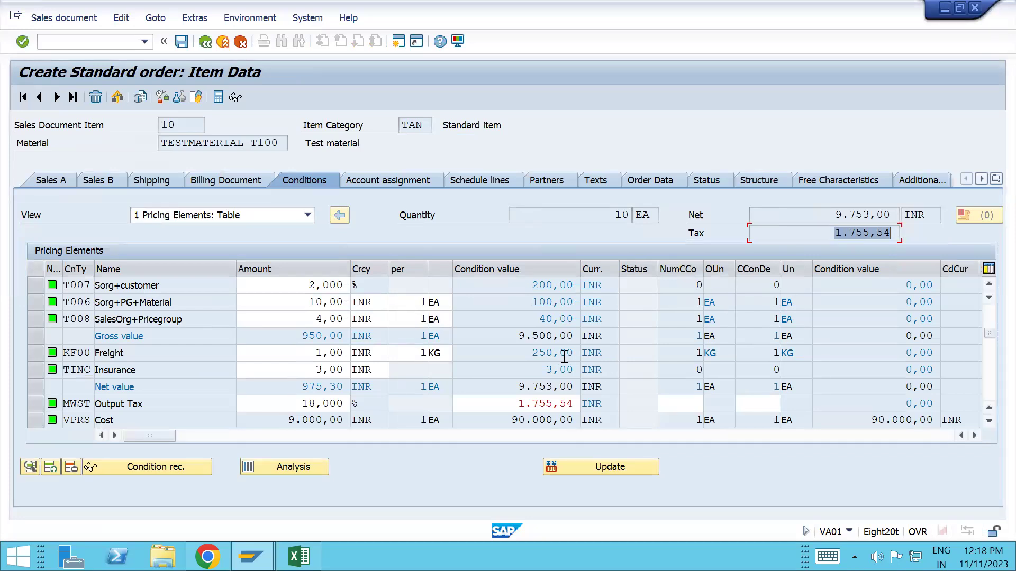
key("alt")
key("Escape")
left_click_drag(301, 388, 344, 390)
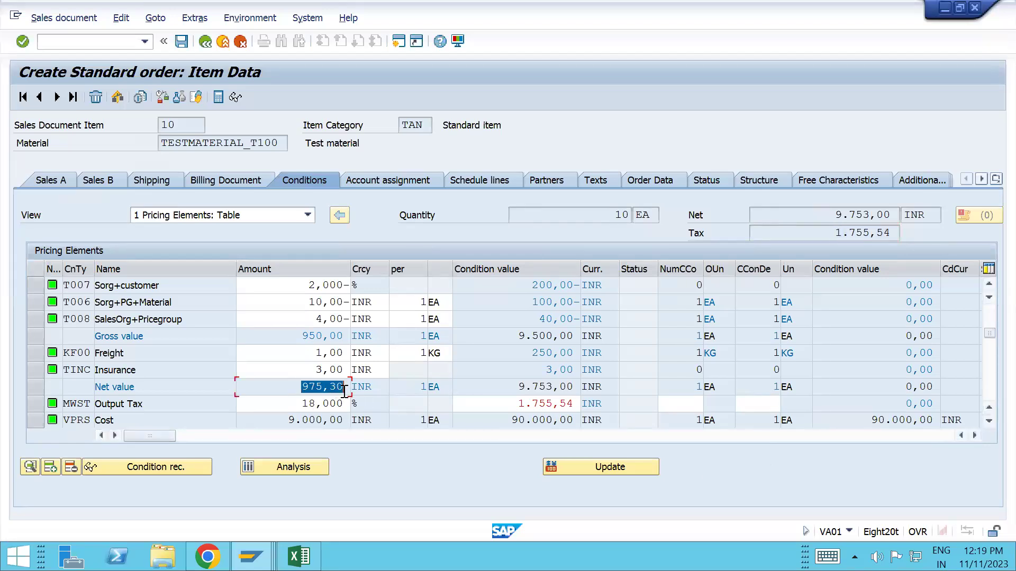
left_click_drag(519, 387, 587, 386)
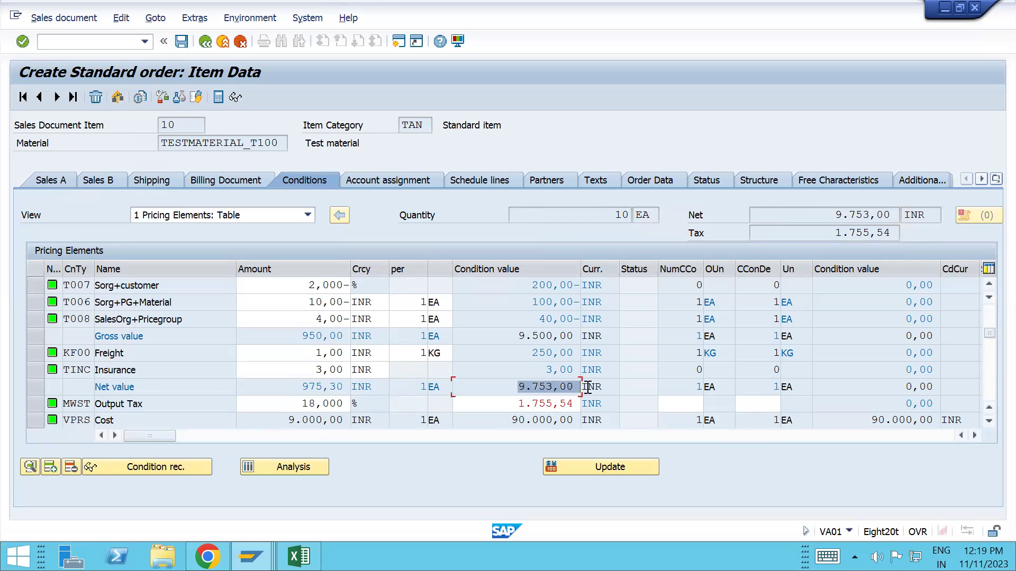
Start a new standard order with transaction VA01 and fill in the previously used sold-to party.
left_click(119, 40)
type("/nva01")
key("Return")
key("Return")
key("space")
key("Down")
key("Return")
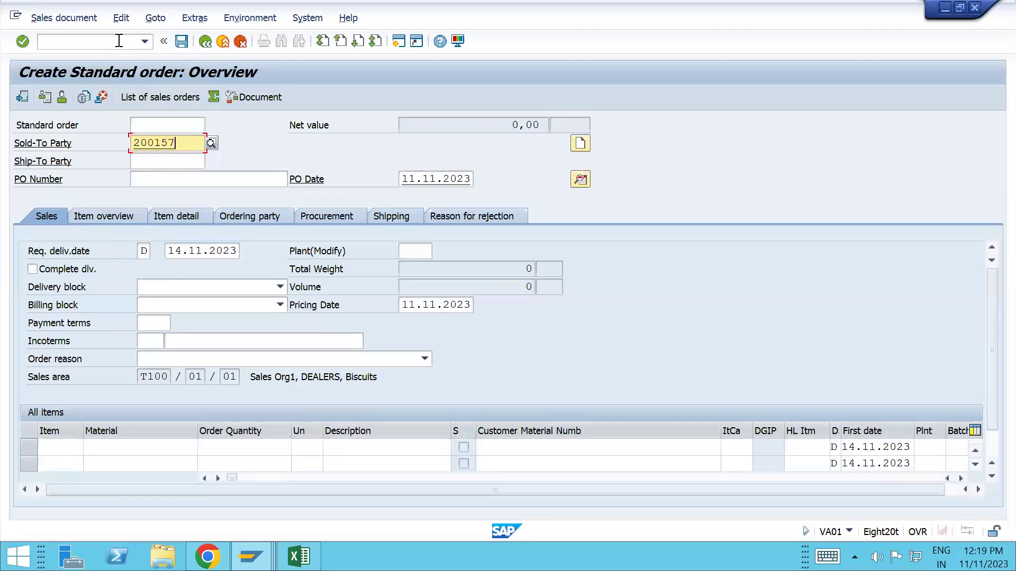
Add material TESTMATERIAL_T100 with order quantity 10 and accept the delivery proposal.
key("Down")
key("Down")
key("Down")
key("Down")
key("Down")
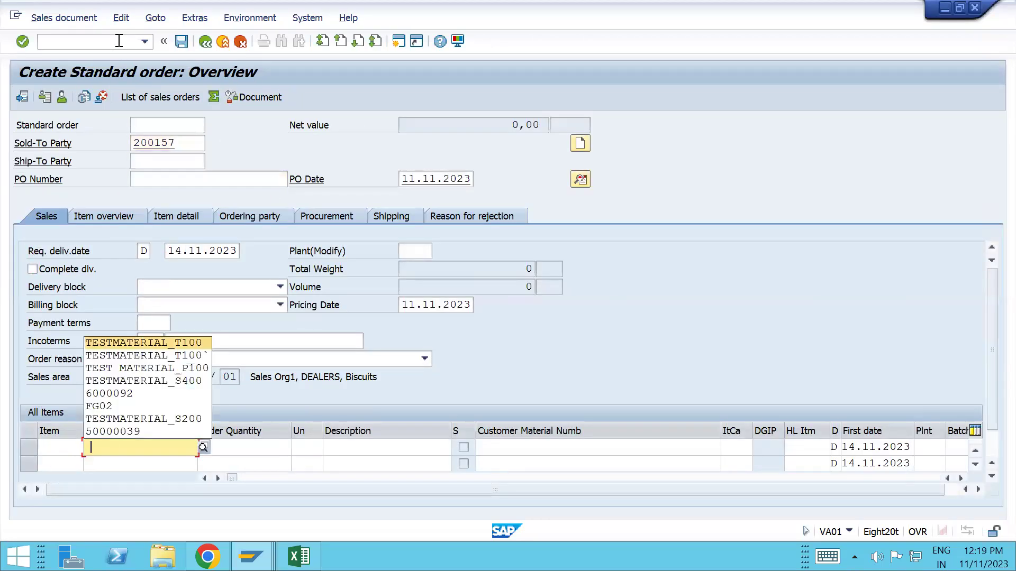
key("Return")
key("Tab")
key("Down")
key("Return")
key("Return")
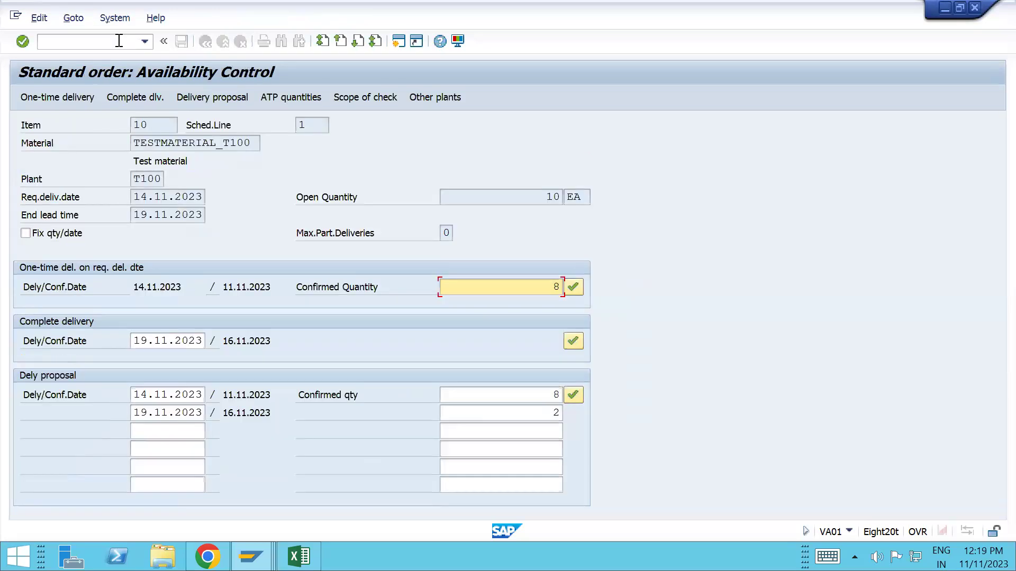
left_click(574, 395)
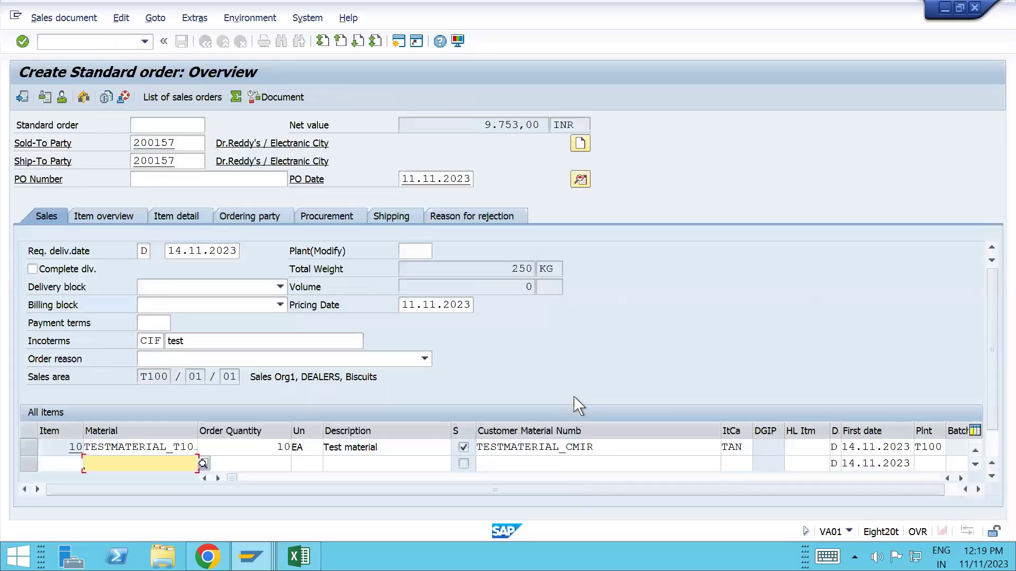
Open the pricing conditions of item 10 and review the Gross value, Net value and Output Tax lines.
double_click(190, 448)
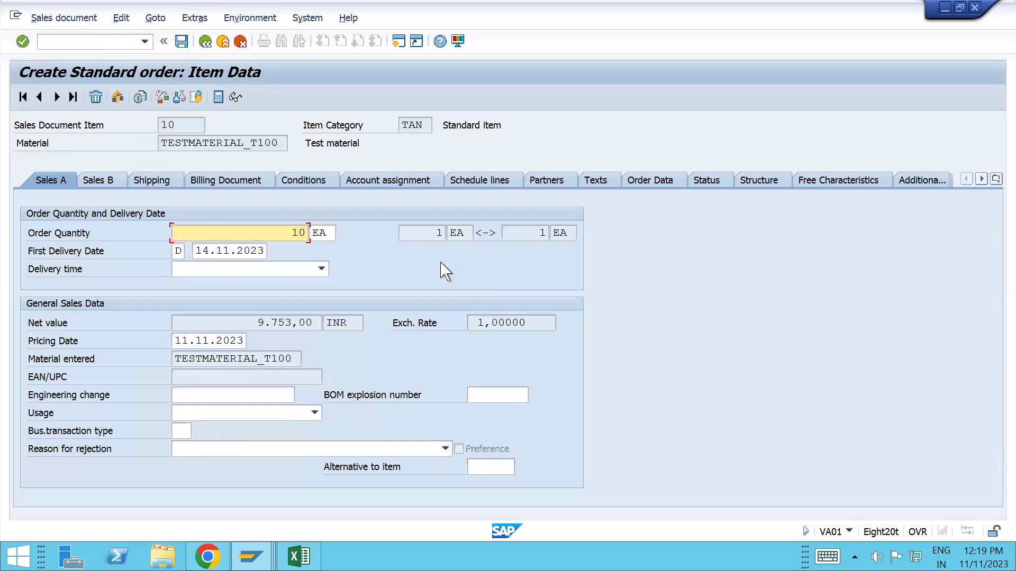
left_click(333, 190)
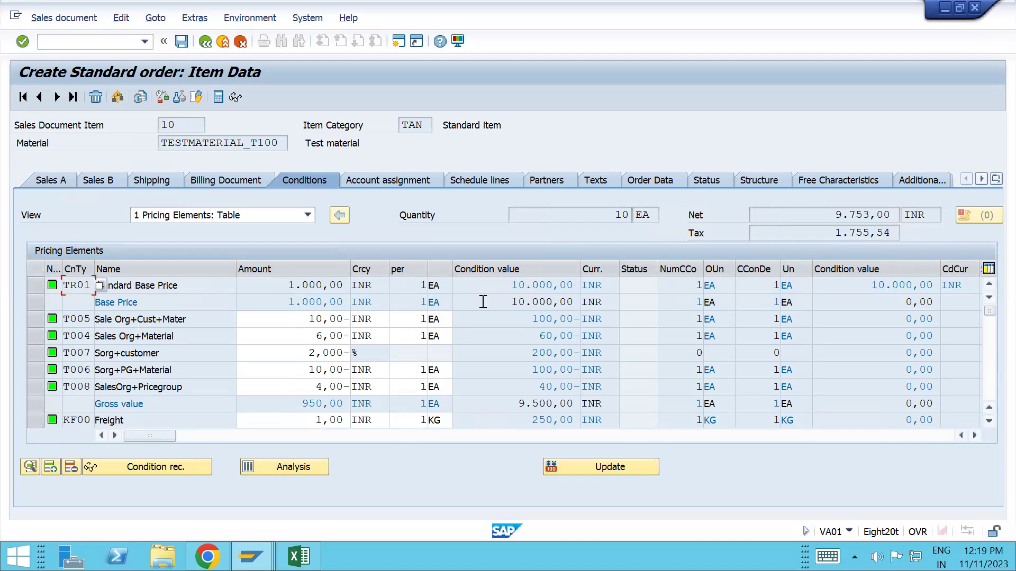
scroll(483, 302, "down", 3)
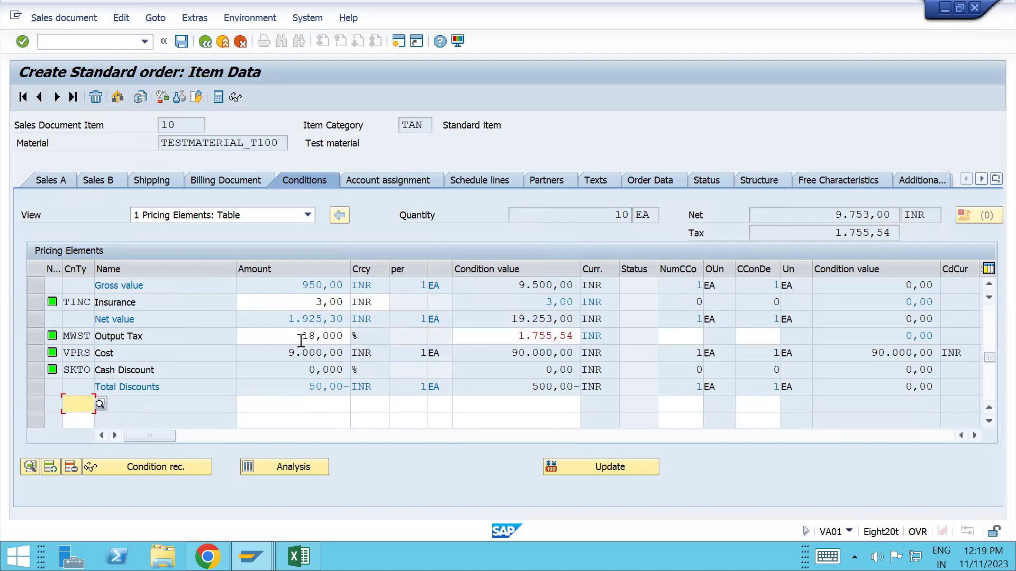
Switch back to pricing procedure T10000, delete the Gross value step 91 and save.
key("alt+Tab")
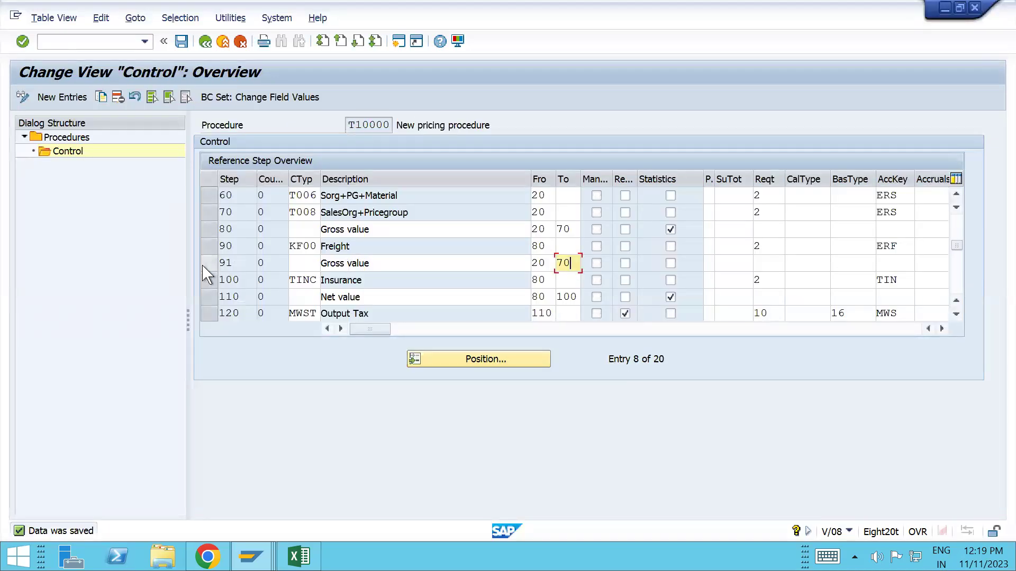
left_click(209, 263)
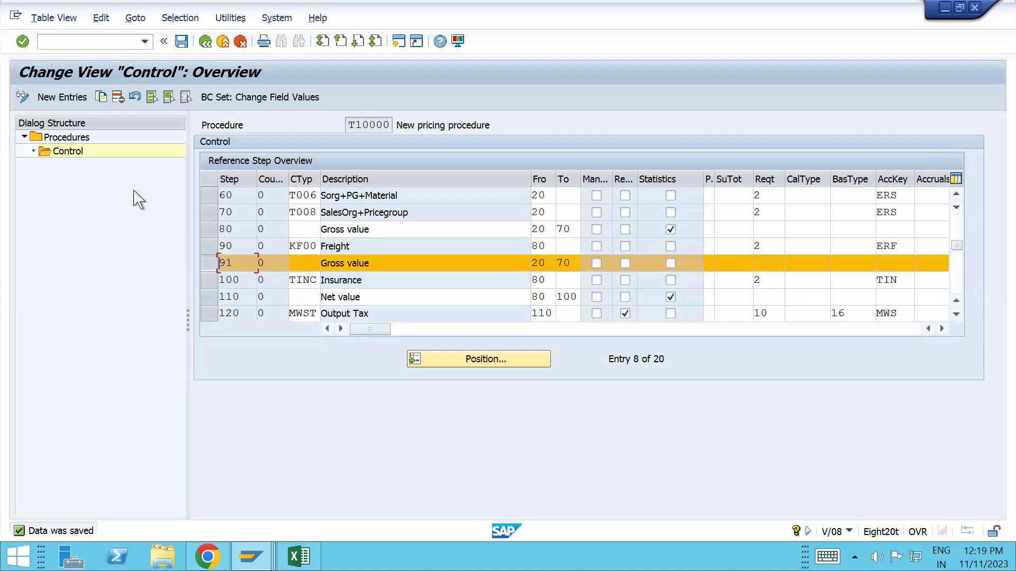
left_click(118, 96)
key("ctrl+s")
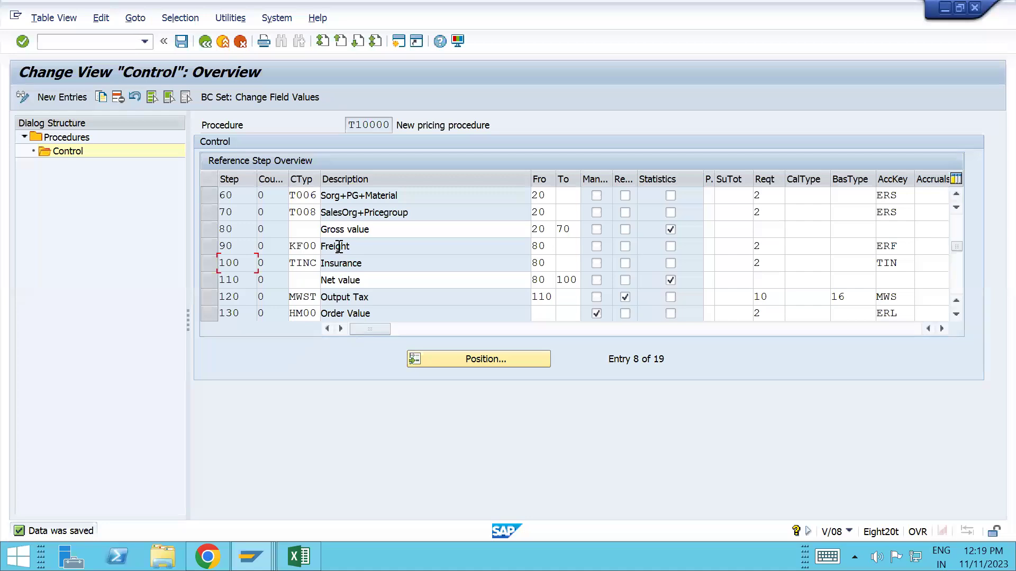
Examine the From and To step ranges of the procedure's Base Price, Insurance and Net value rows.
left_click(535, 280)
left_click(955, 234)
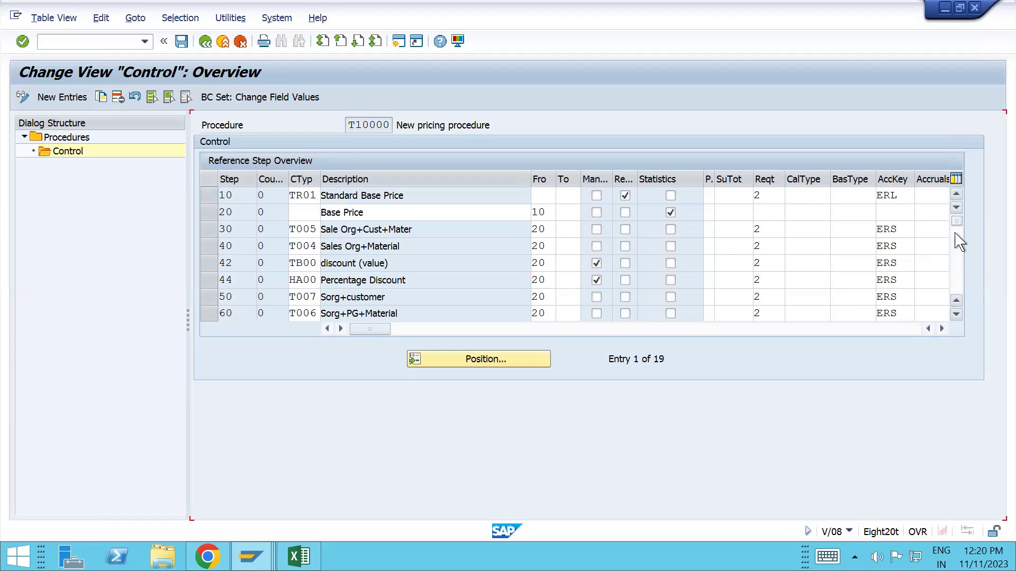
left_click(956, 233)
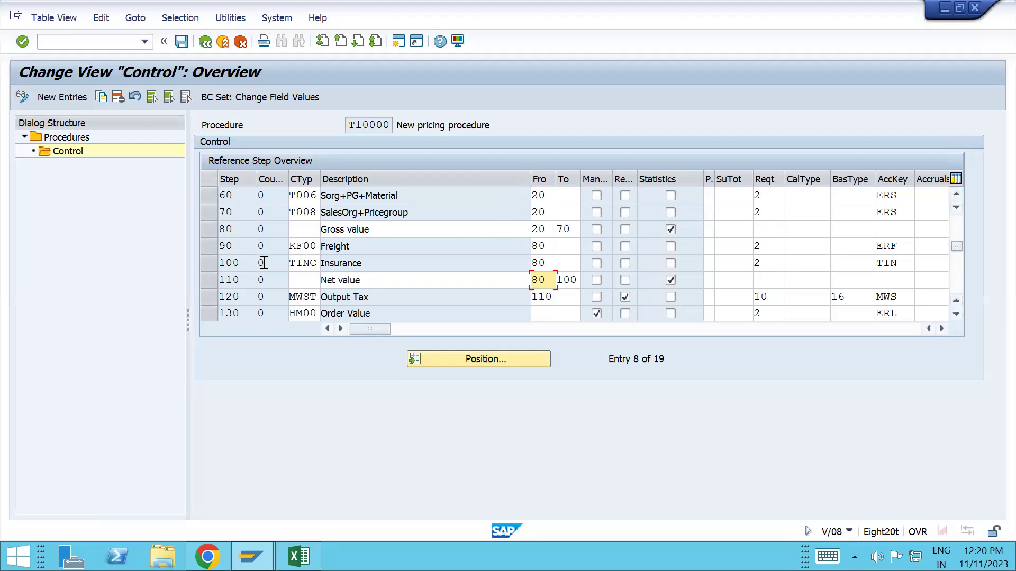
left_click(209, 264)
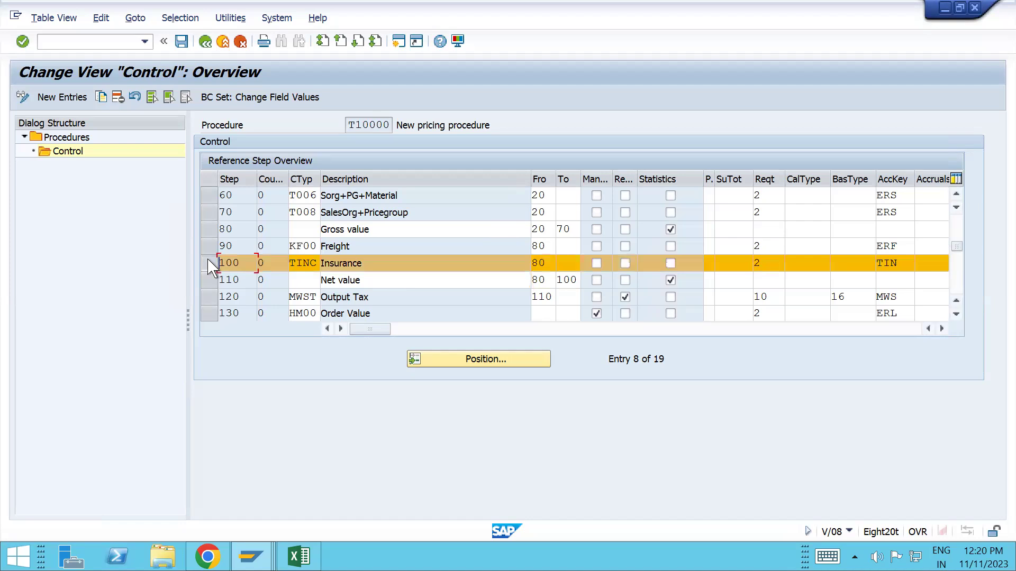
scroll(209, 263, "up", 3)
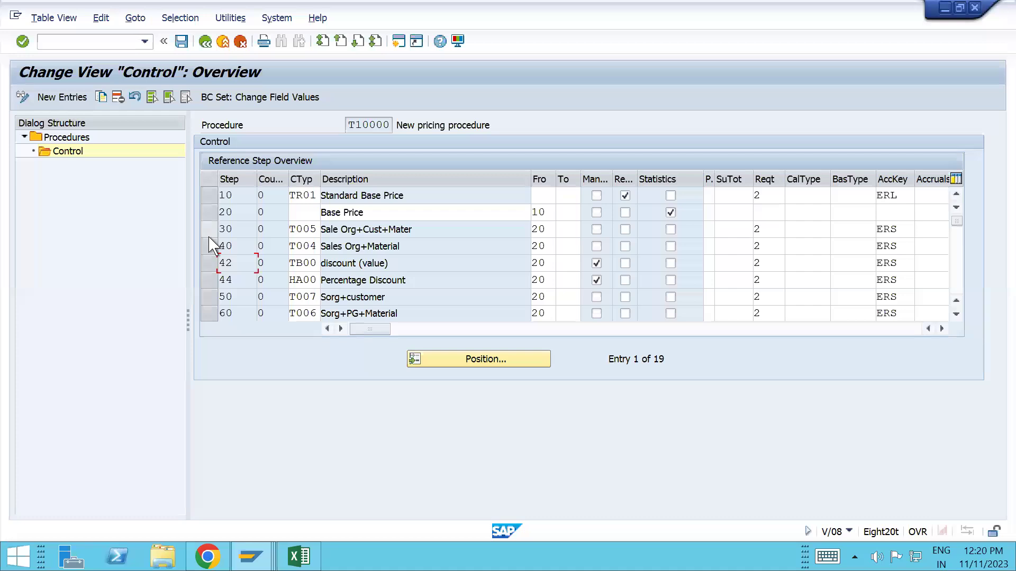
left_click(209, 238)
left_click(209, 237)
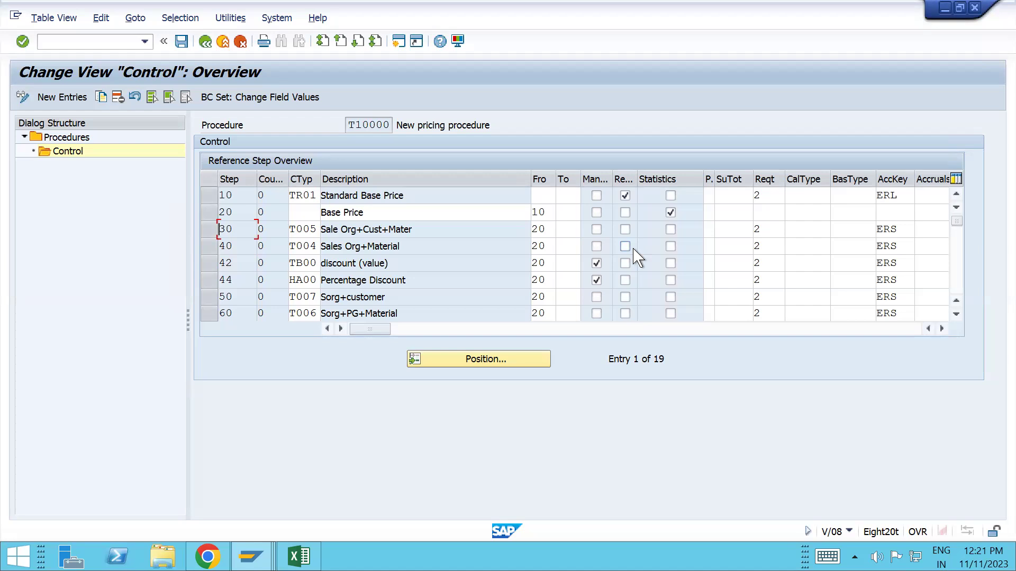
left_click(382, 217)
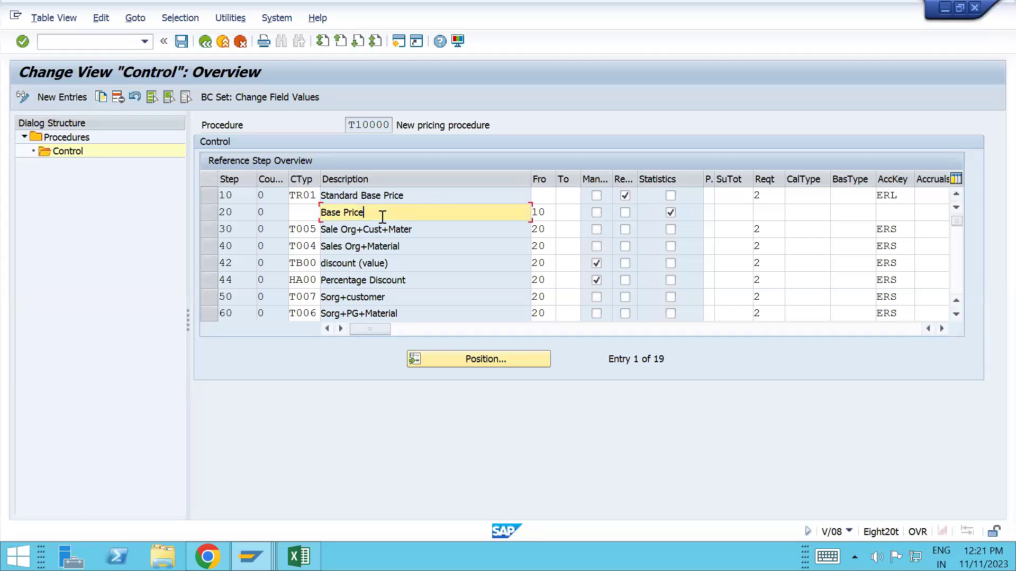
left_click(545, 213)
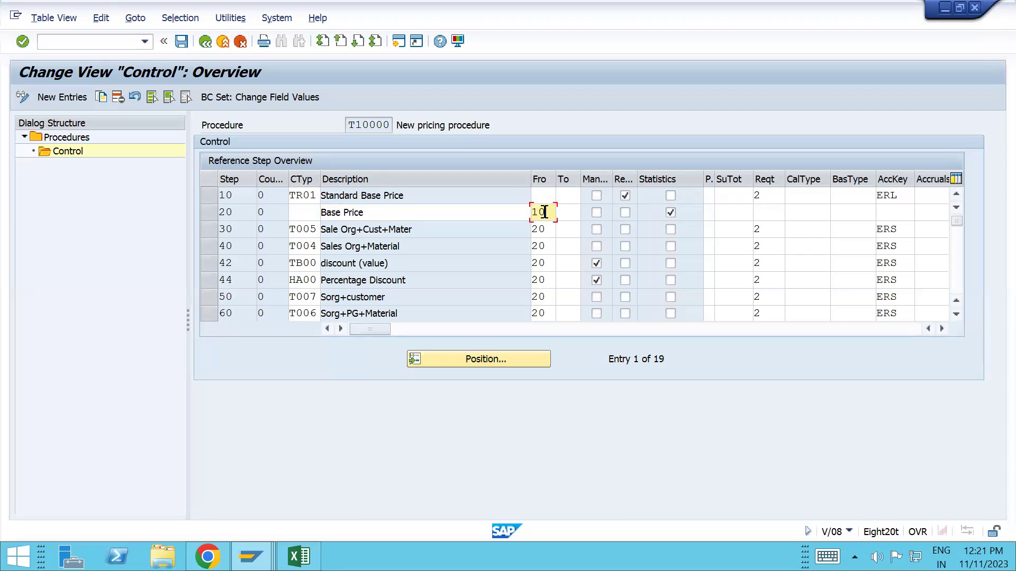
left_click(569, 212)
scroll(486, 262, "down", 2)
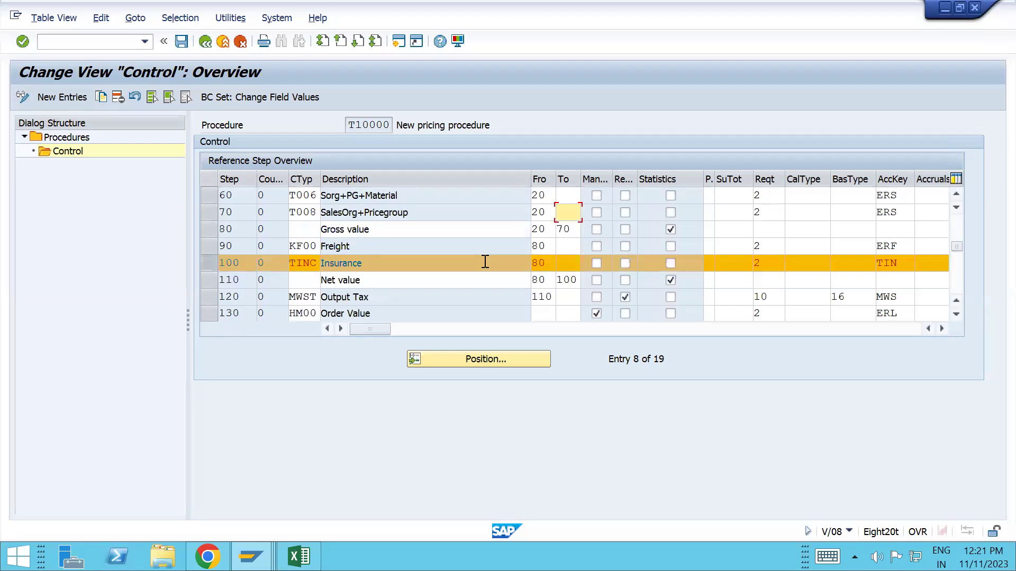
Deselect the Insurance row, mark the Output Tax step 120 as statistical and save the procedure.
left_click(208, 266)
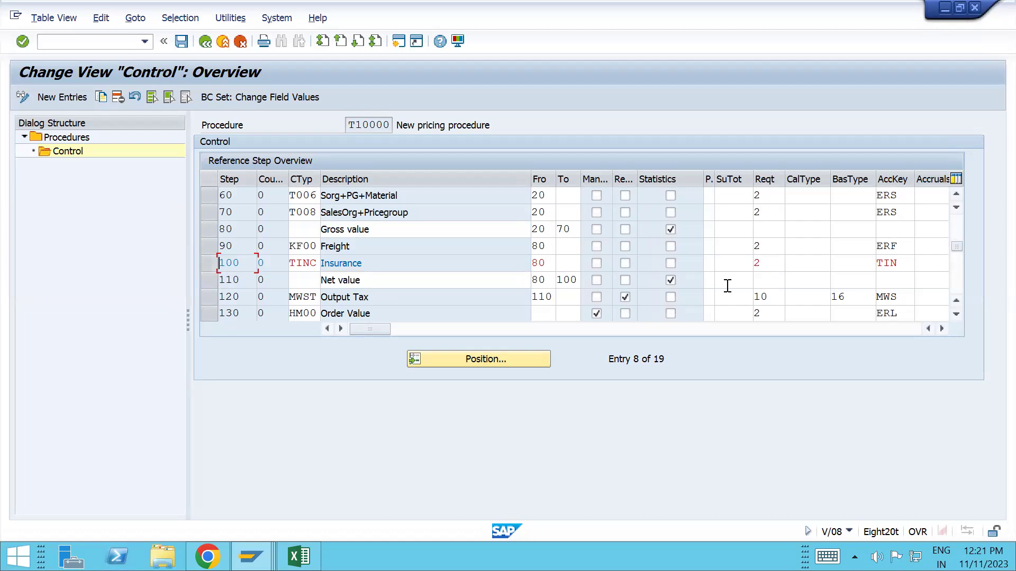
left_click(671, 297)
key("ctrl+s")
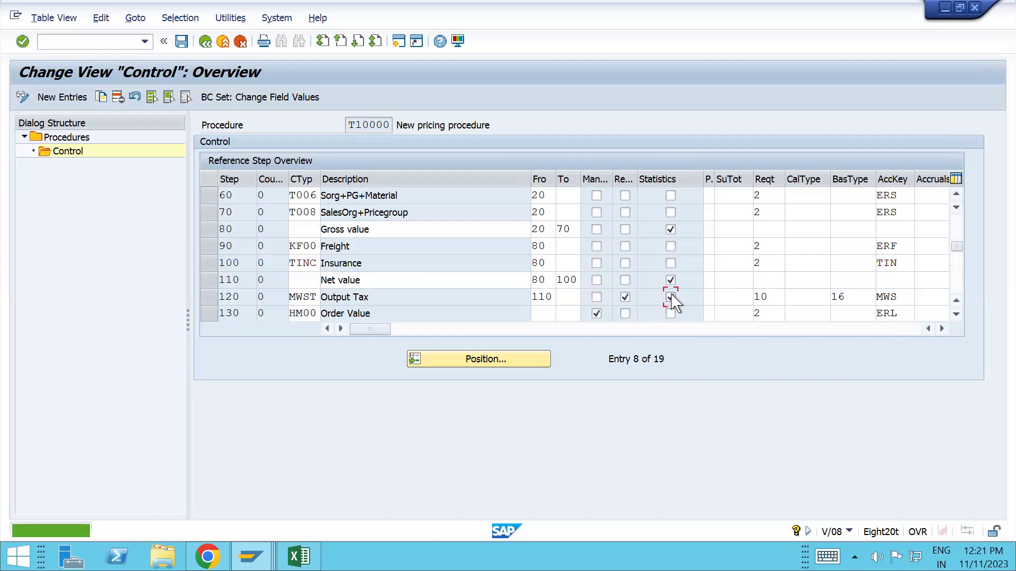
Switch to the sales order session and start another standard order with transaction VA01.
key("alt+Tab")
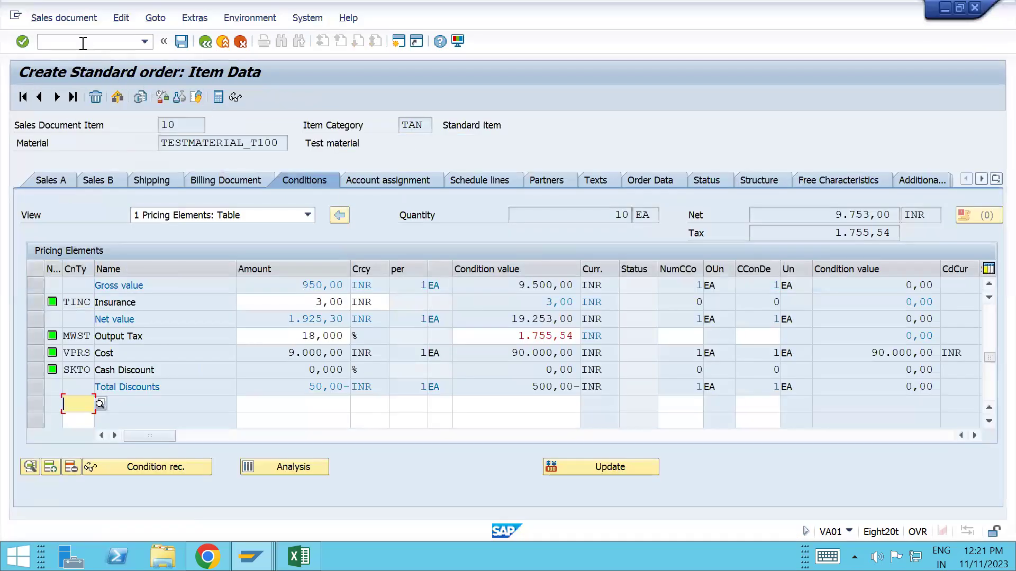
left_click(83, 44)
type("/nva01")
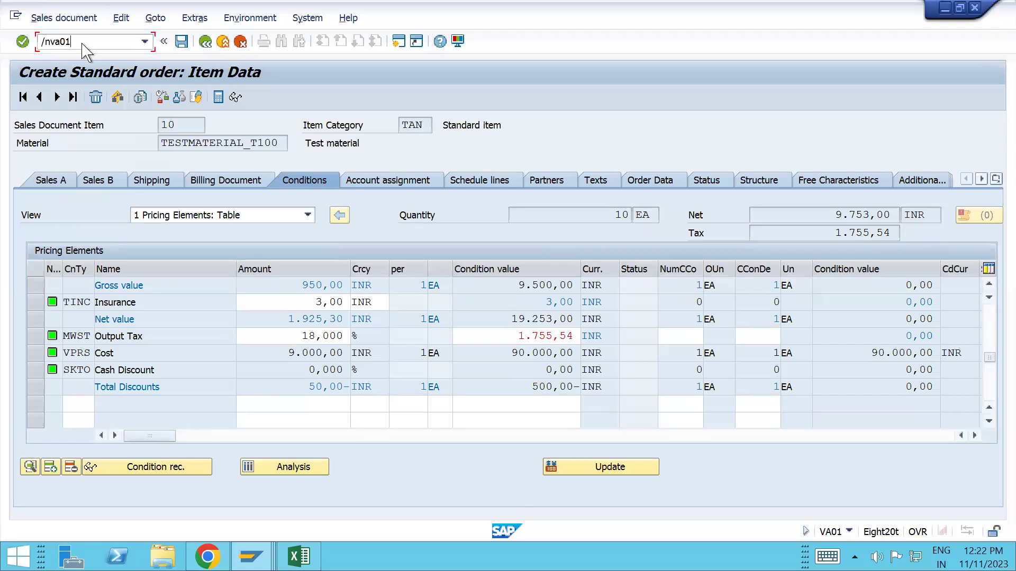
key("Return")
key("Return")
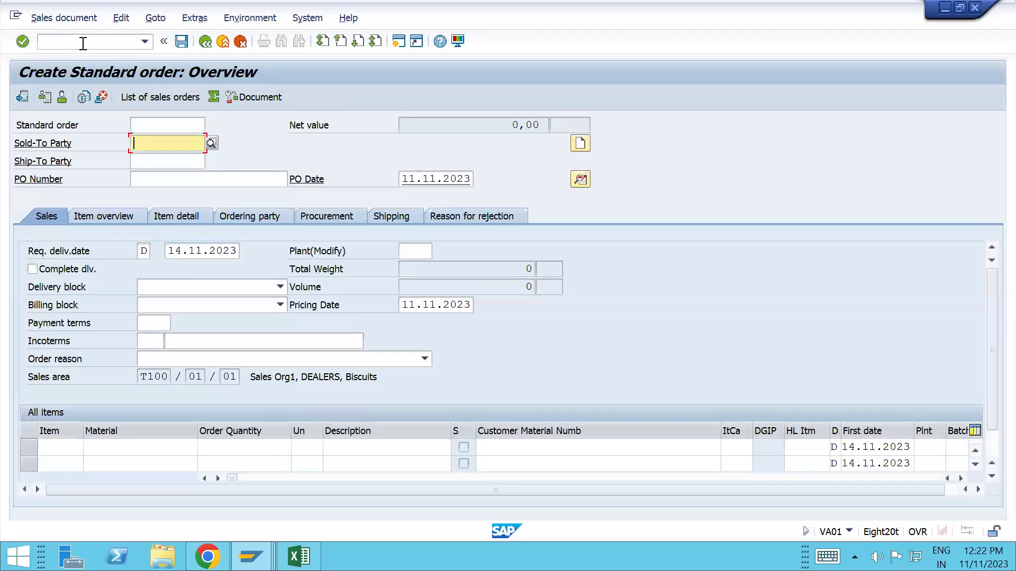
key("Return")
Enter the sold-to party and material TESTMATERIAL_T100 with order quantity 10, and accept the delivery proposal.
key("Tab")
key("Tab")
key("Tab")
key("Tab")
key("Tab")
key("Tab")
key("Tab")
key("Tab")
key("Tab")
key("Tab")
key("Tab")
key("Tab")
key("Tab")
key("Tab")
key("Tab")
key("Tab")
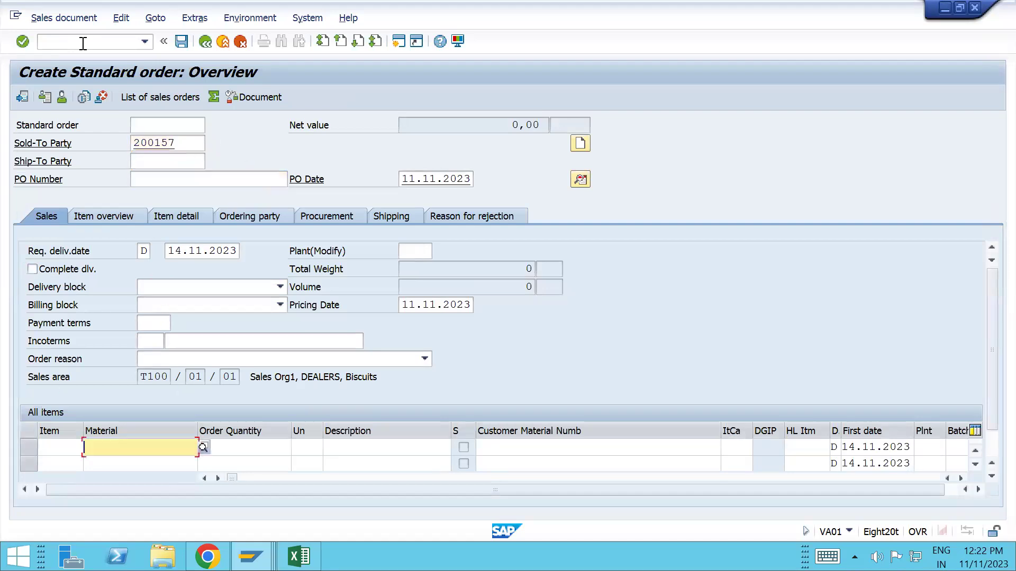
key("space")
key("Down")
key("Tab")
type("10")
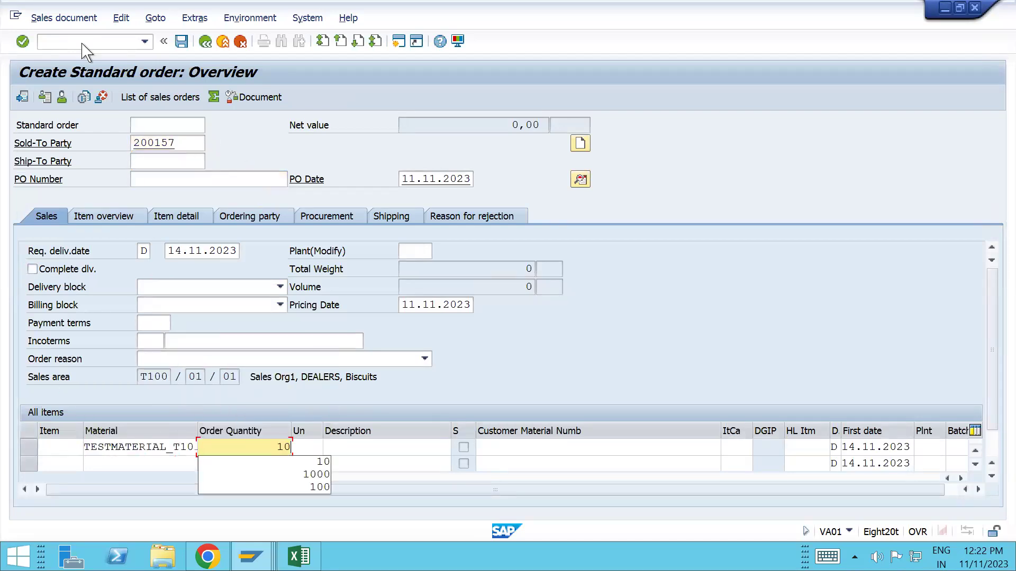
key("Return")
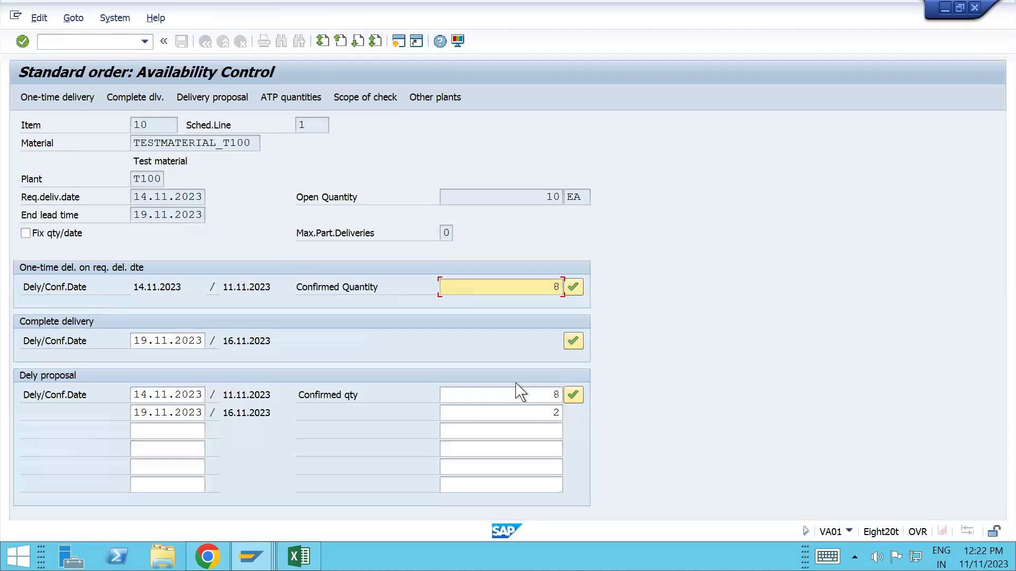
left_click(573, 395)
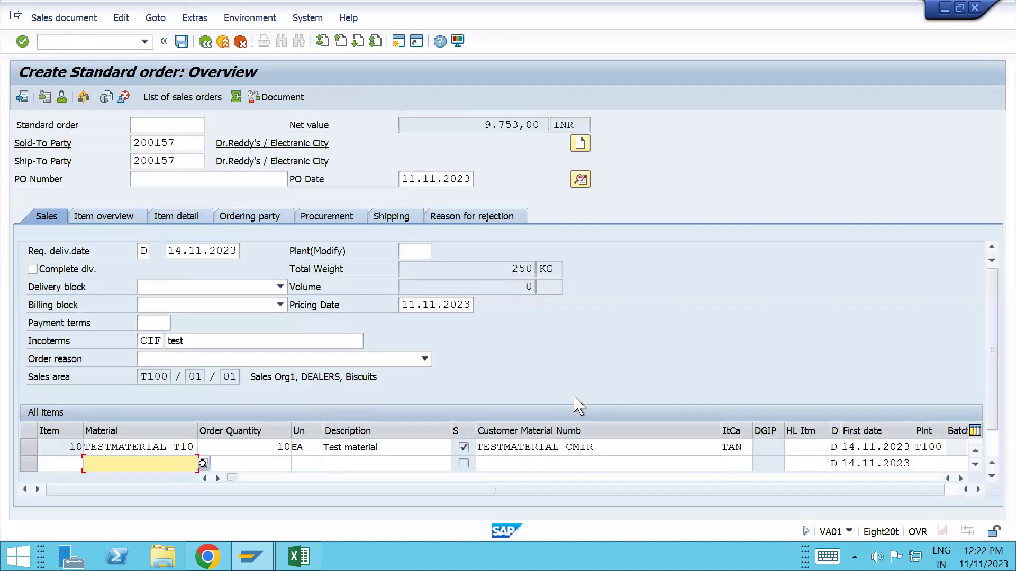
Open the conditions of sales order item 10 and examine the net value, tax amount and Output Tax row.
double_click(181, 447)
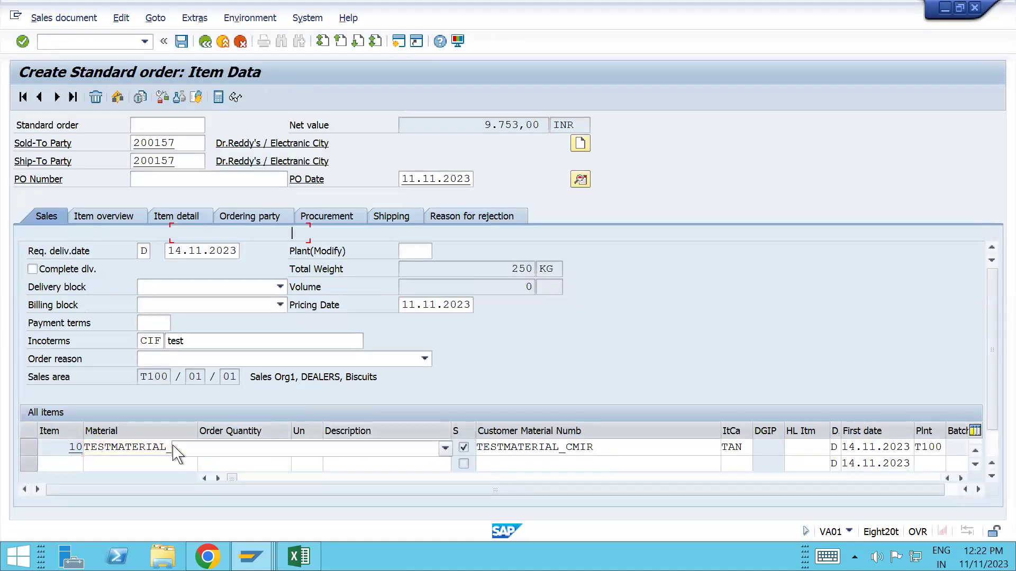
left_click(310, 180)
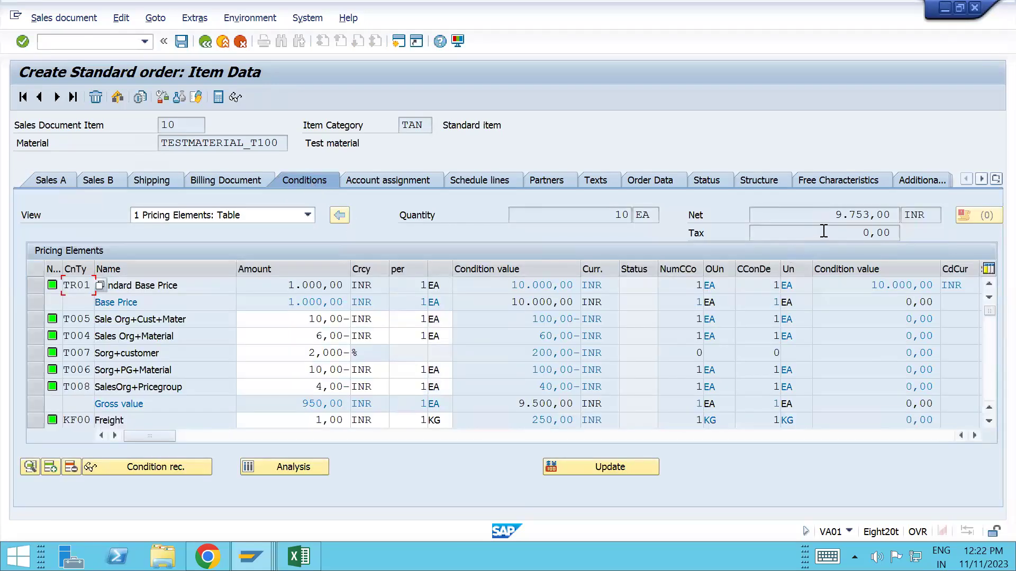
left_click_drag(829, 230, 901, 229)
left_click(989, 348)
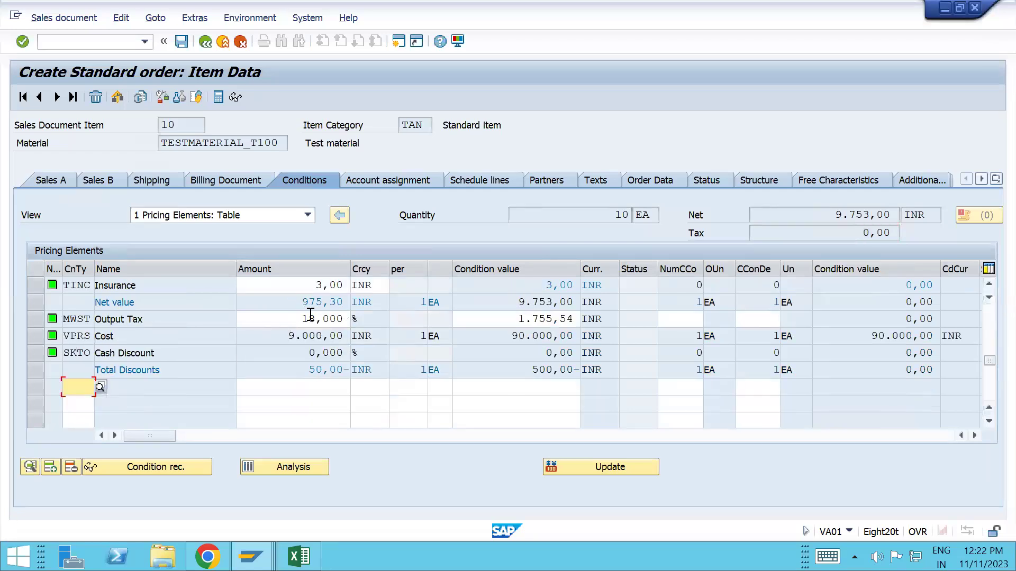
double_click(519, 316)
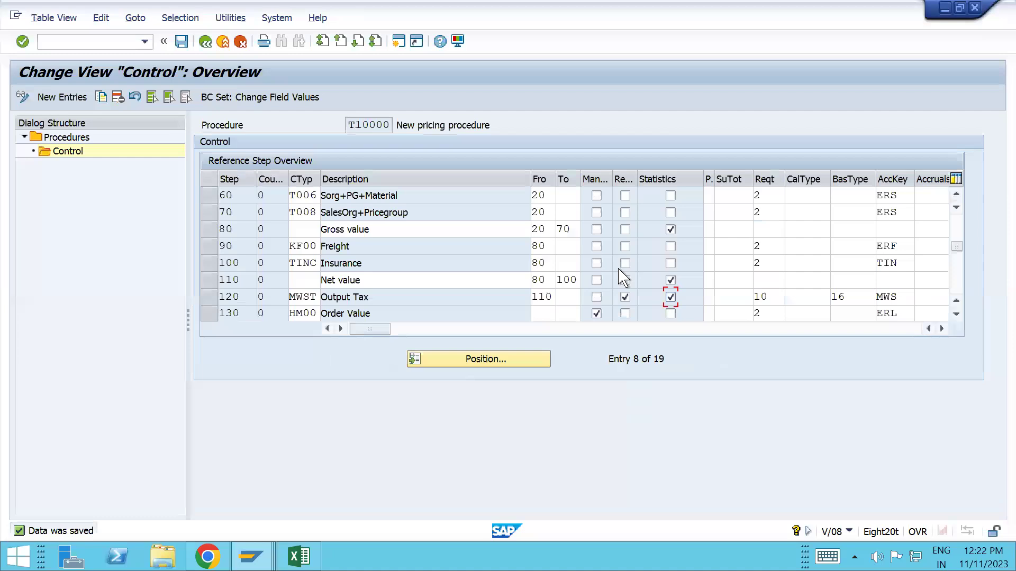
Clear the statistical flag on the Output Tax step 120 of procedure T10000 and save.
left_click(670, 297)
key("ctrl+s")
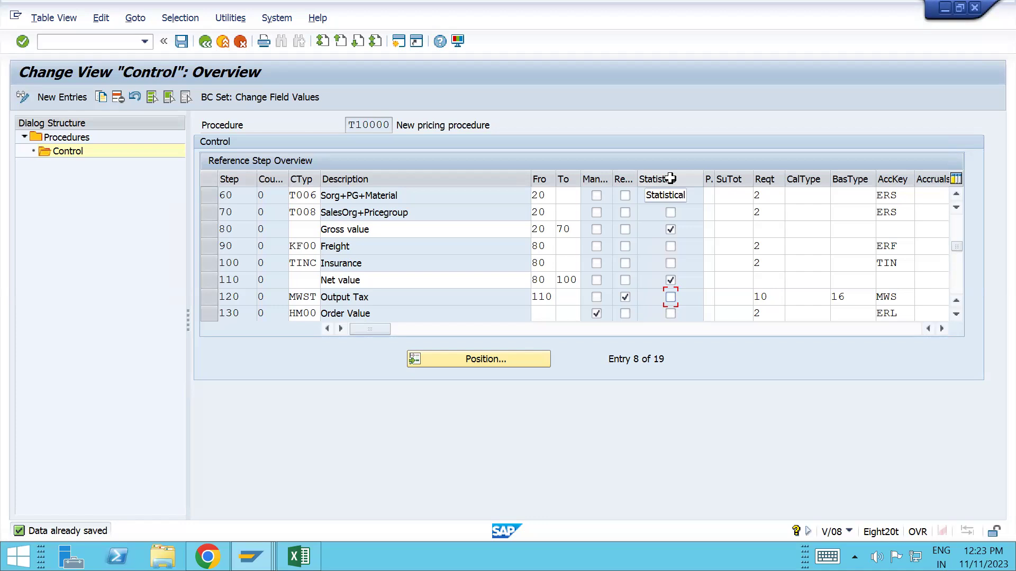
Switch to the SAP Demo workbook in Excel and clear the step and counter notes in U6:V13 of the Pricing sheet.
mouse_move(299, 555)
left_click(307, 479)
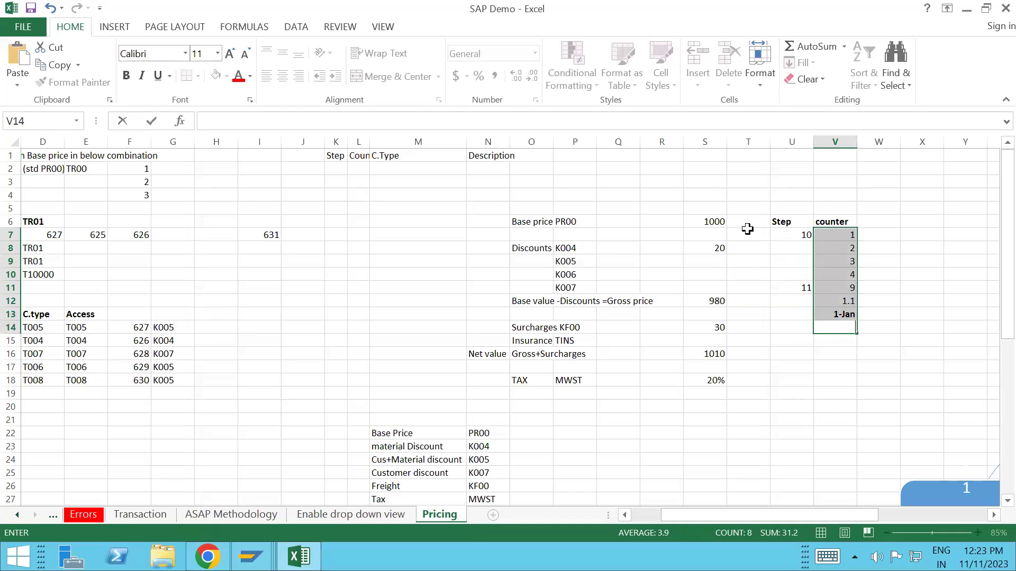
left_click(748, 224)
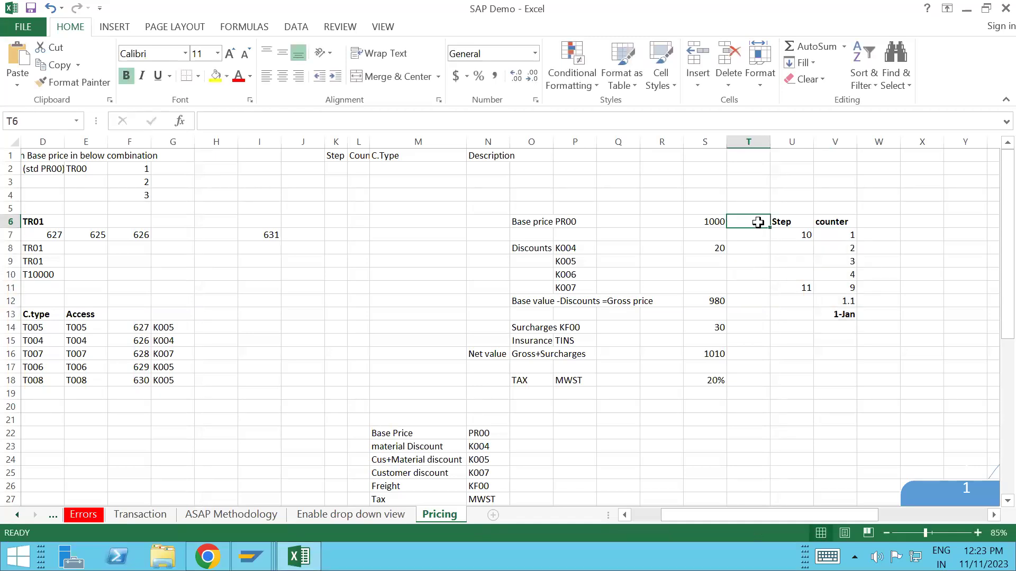
left_click(782, 222)
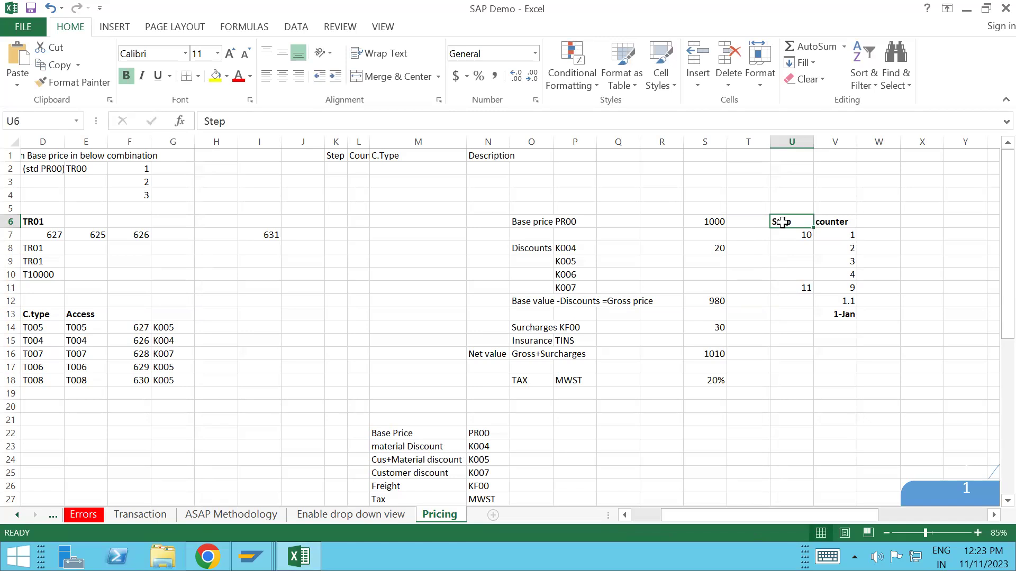
key("shift+Down")
key("shift+Down")
key("shift+Down")
key("shift+Down")
key("shift+Down")
key("shift+Down")
key("shift+Down")
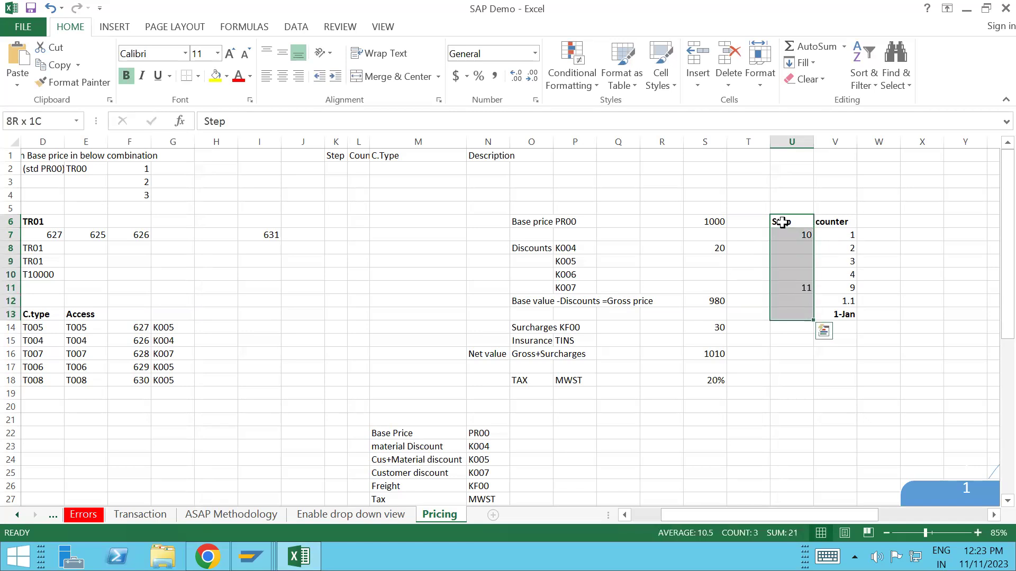
key("shift+Right")
key("Delete")
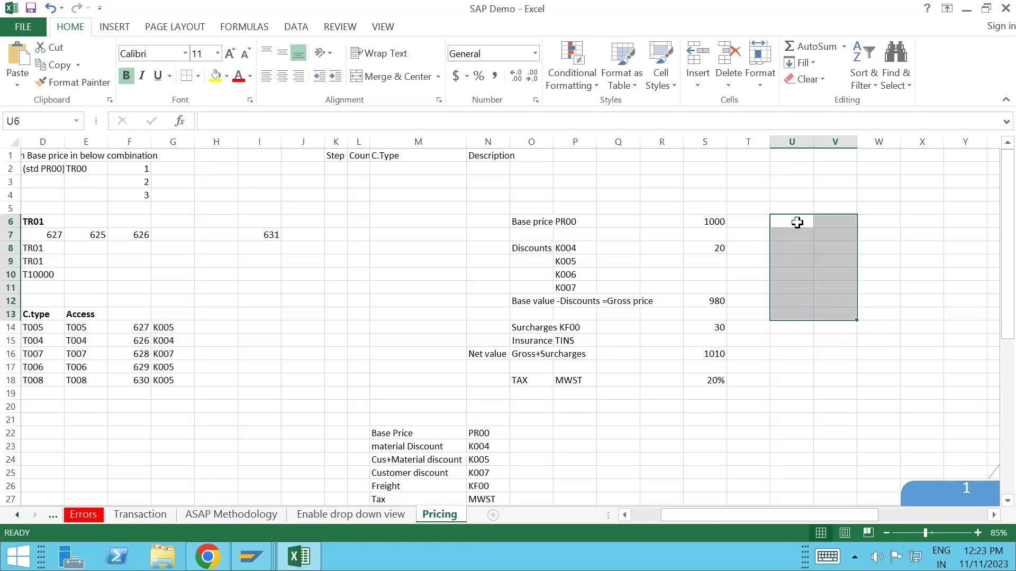
List the condition types VPRS, SKTO, KUMU, PI01 and IV01 in cells U6 to U10.
left_click(797, 222)
type("VPRS")
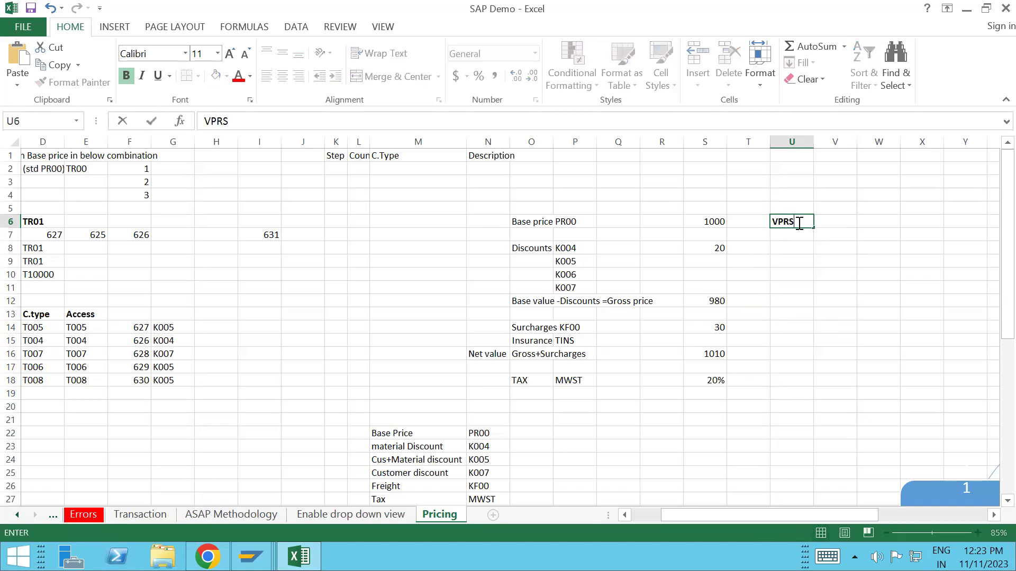
key("Return")
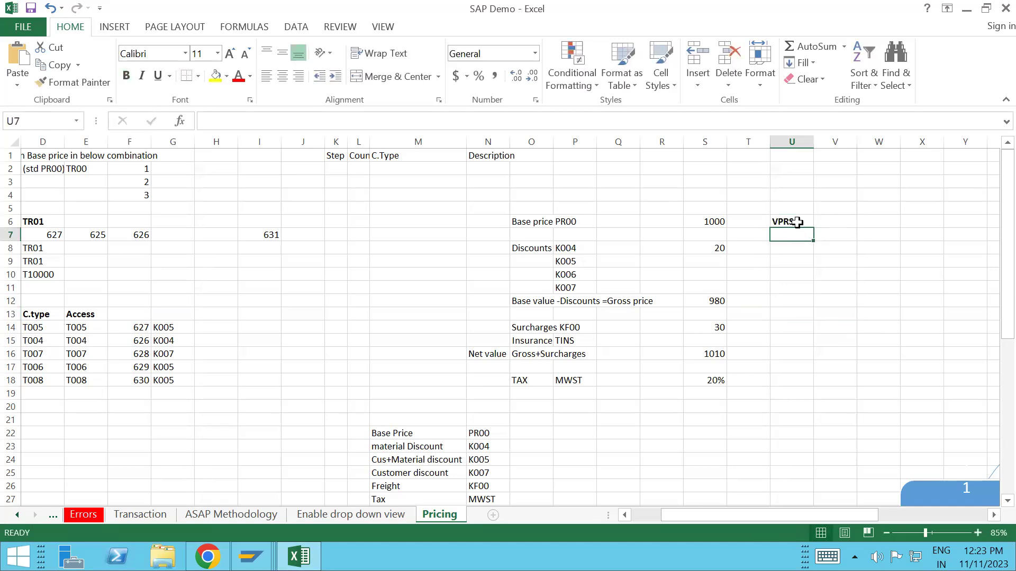
type("SKTO")
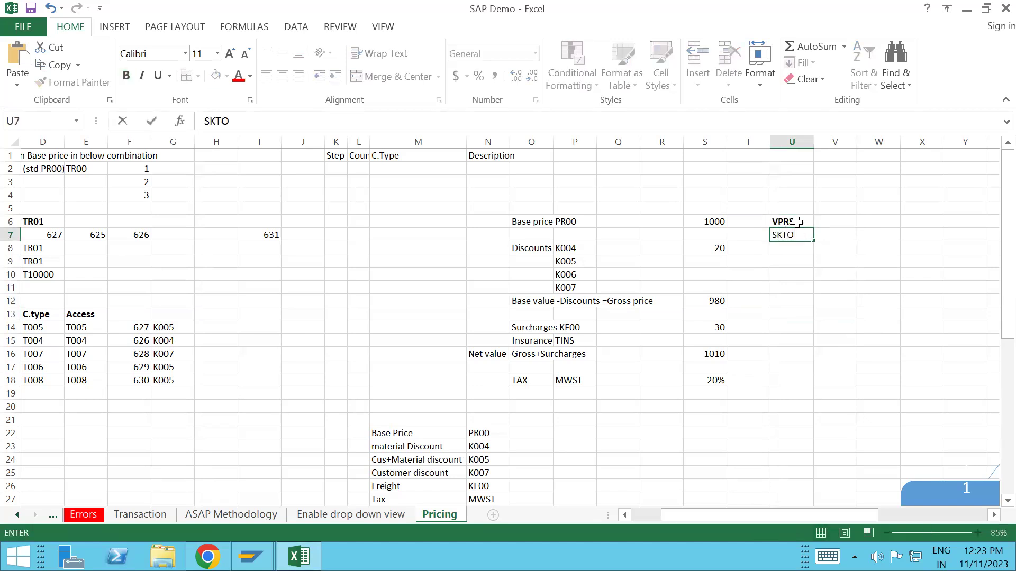
key("Return")
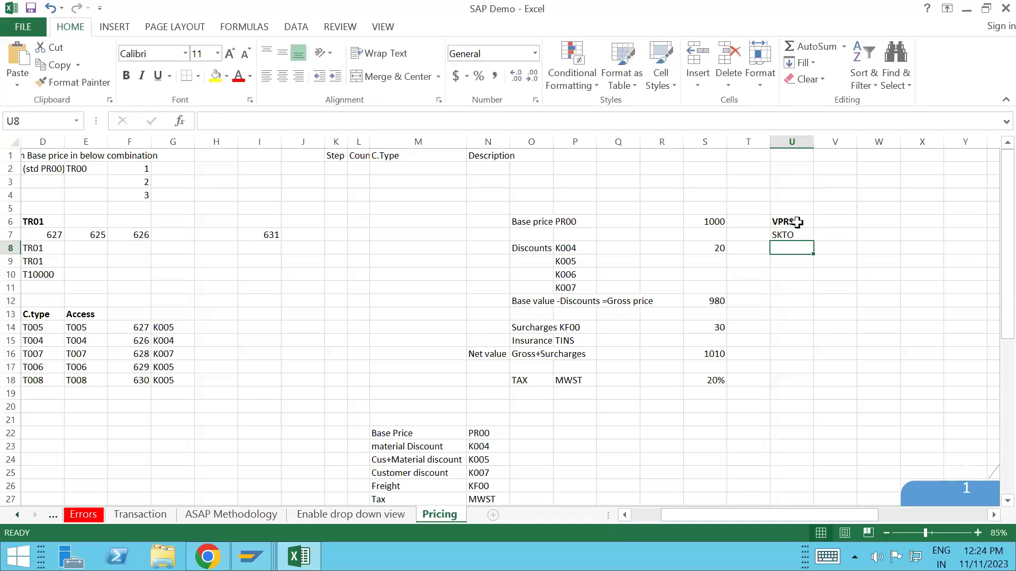
type("KUMU")
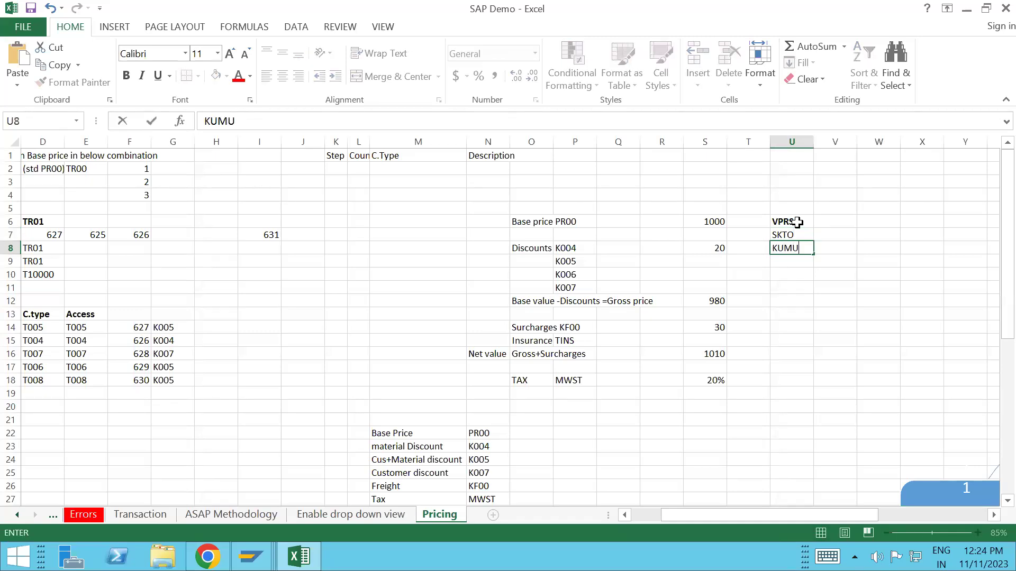
key("Return")
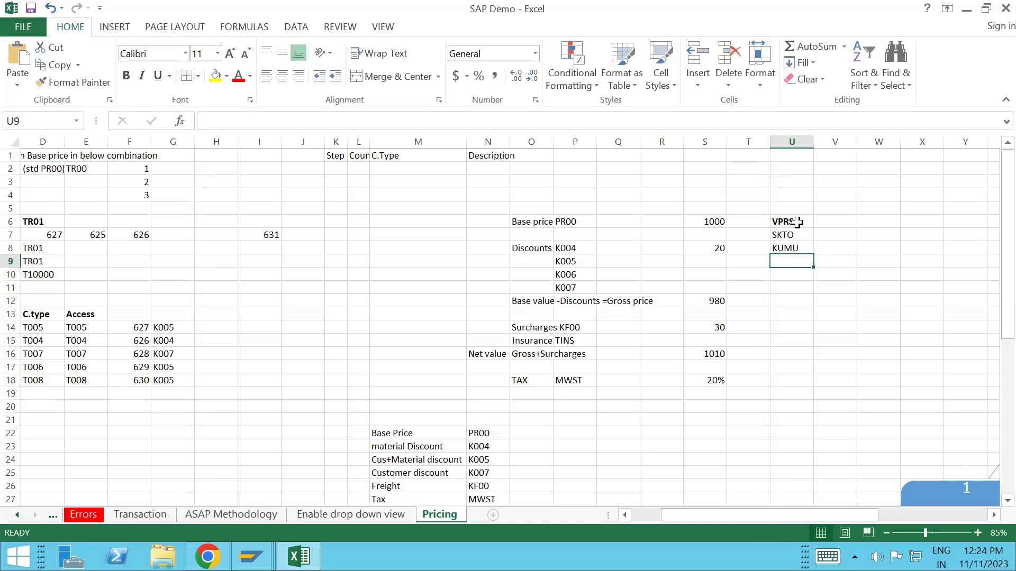
type("PI01")
key("Return")
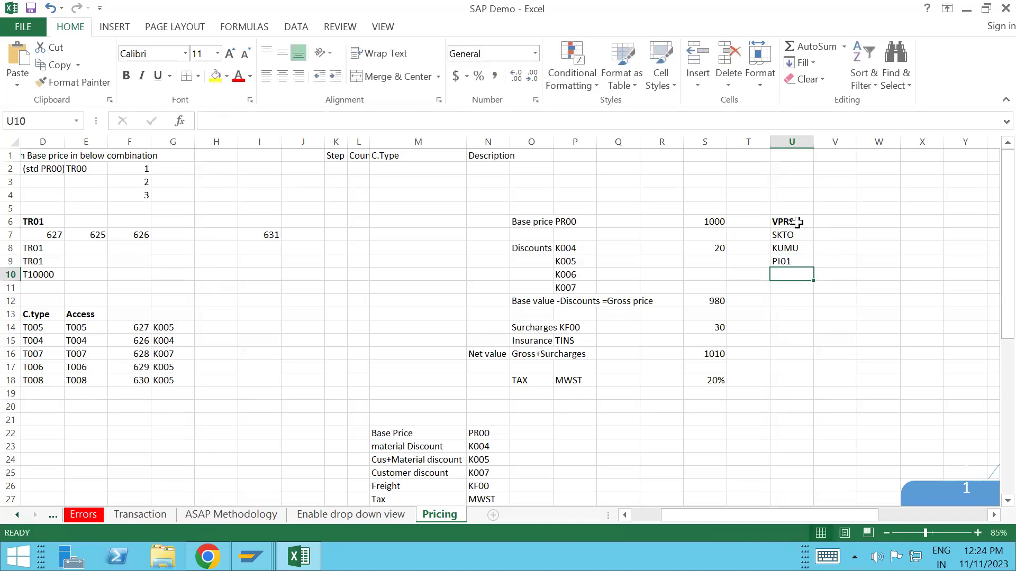
type("IV01")
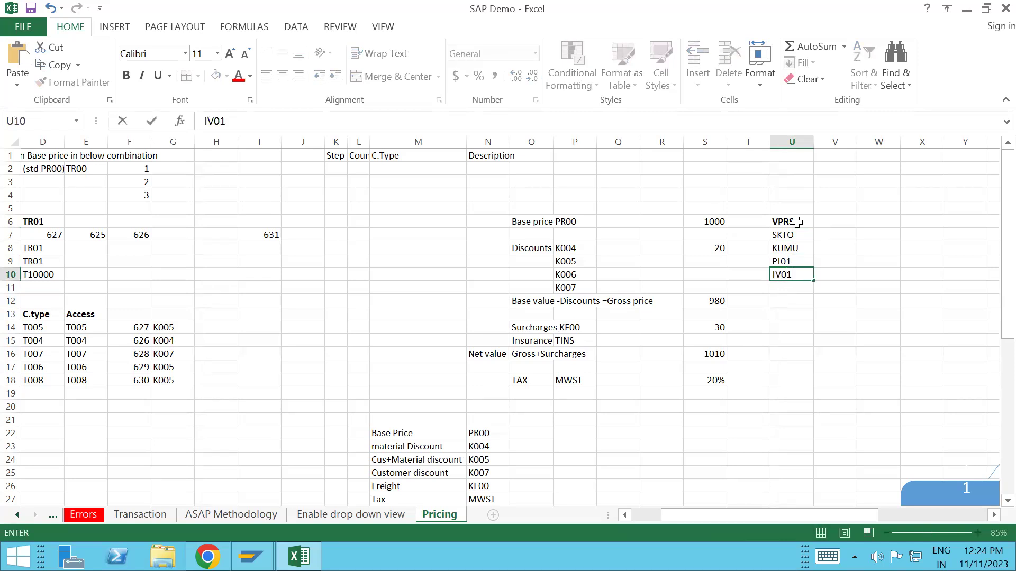
key("Return")
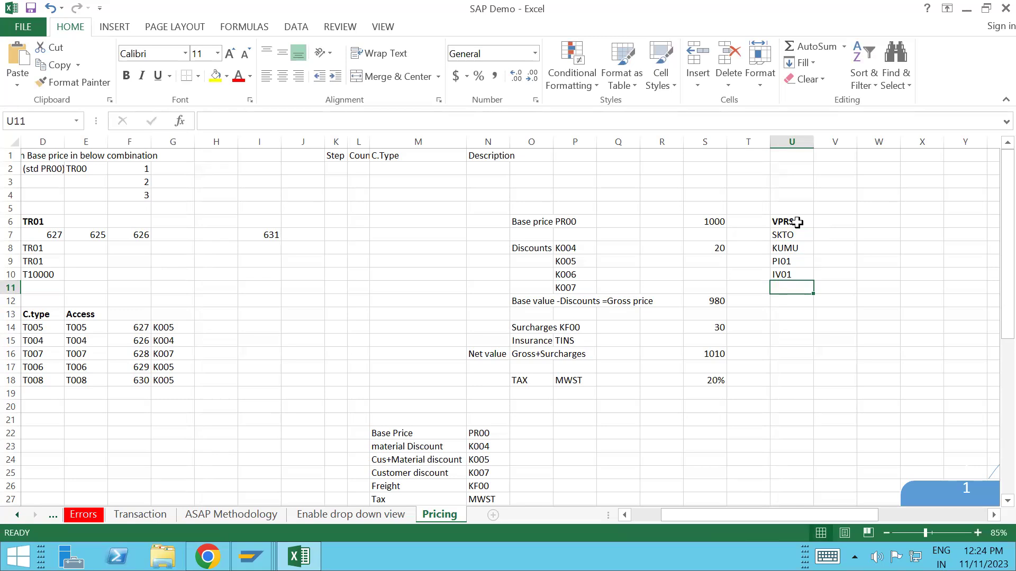
Copy the KUMU entry from cell U8 and switch to the SAP pricing procedure session.
left_click(784, 246)
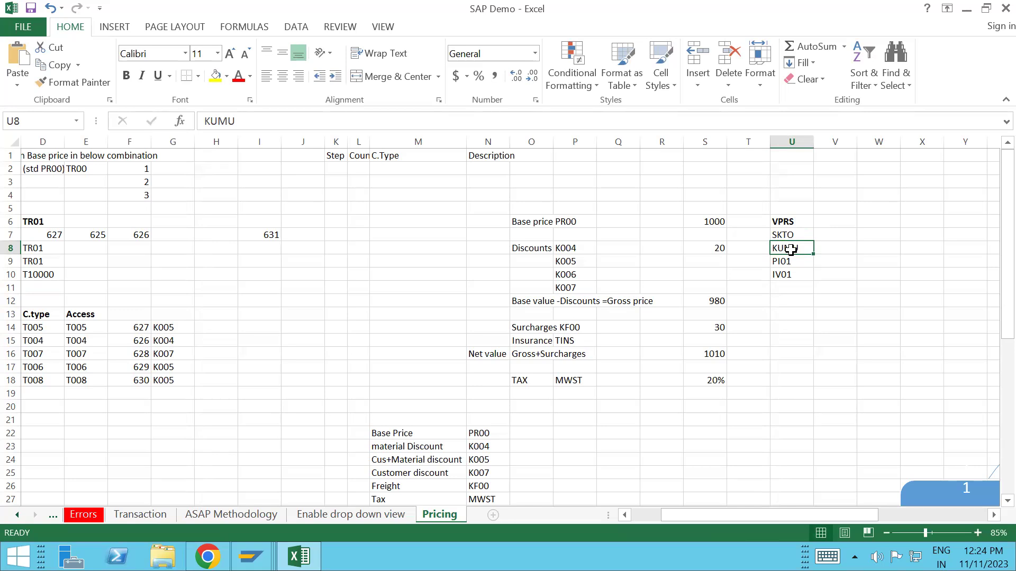
key("ctrl+c")
key("alt+Tab")
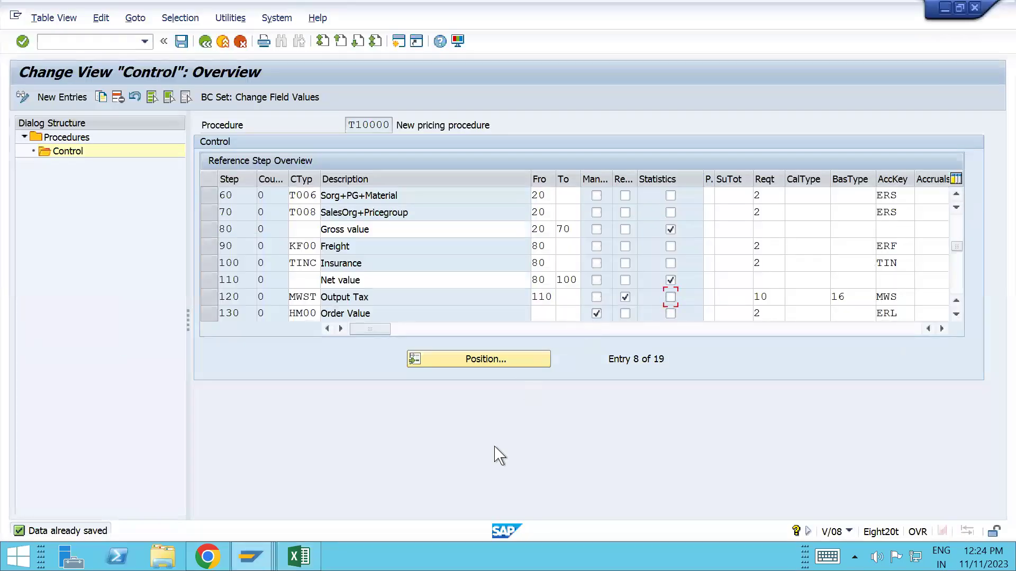
mouse_move(248, 567)
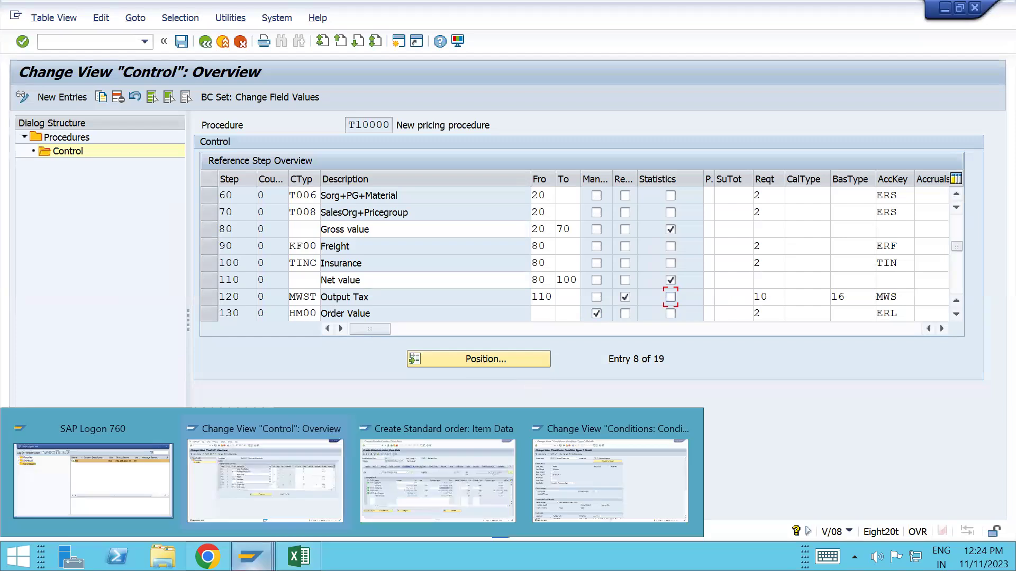
left_click(343, 475)
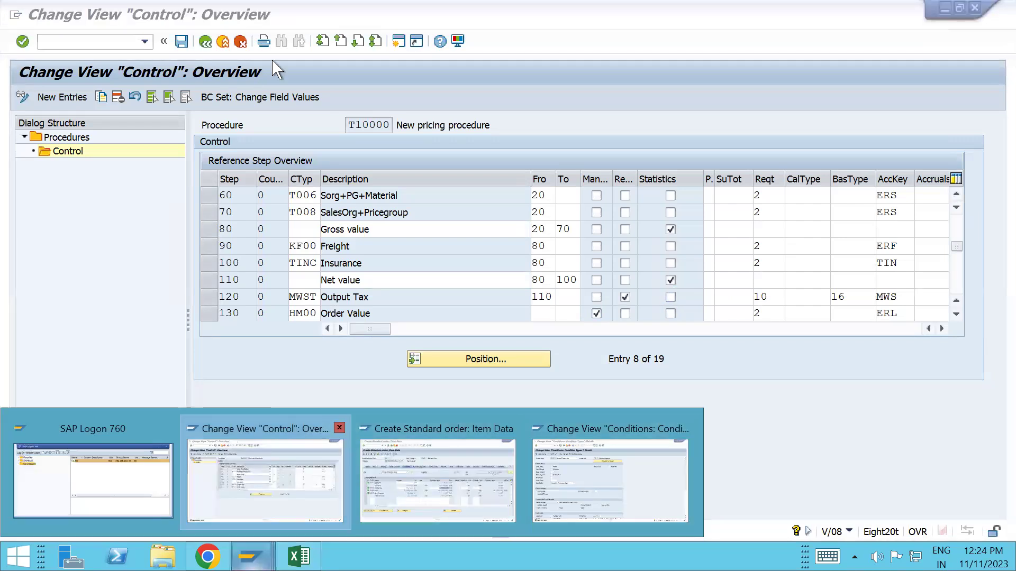
Return to the procedures list and position it at procedures beginning with rv.
left_click(205, 41)
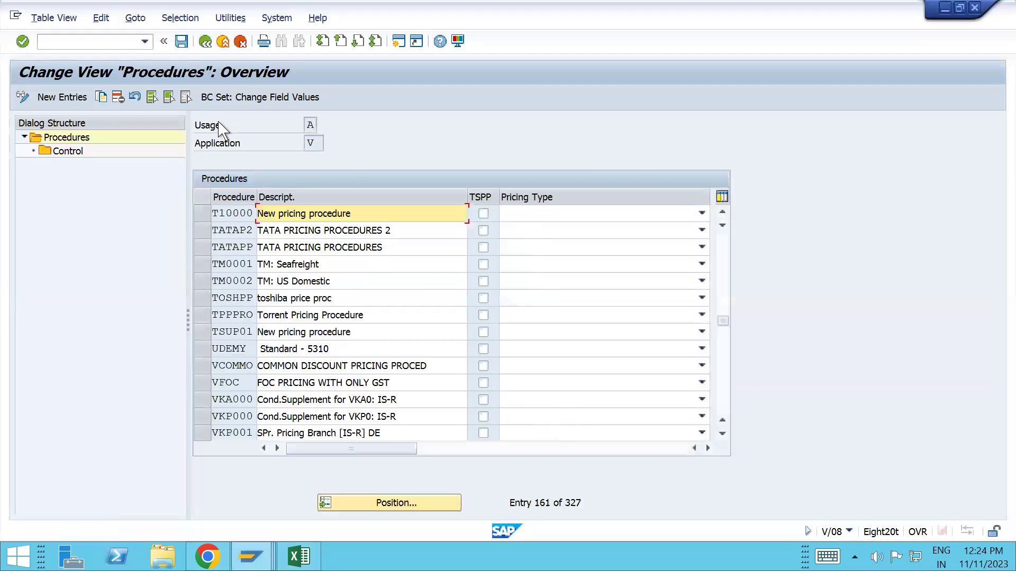
left_click(204, 213)
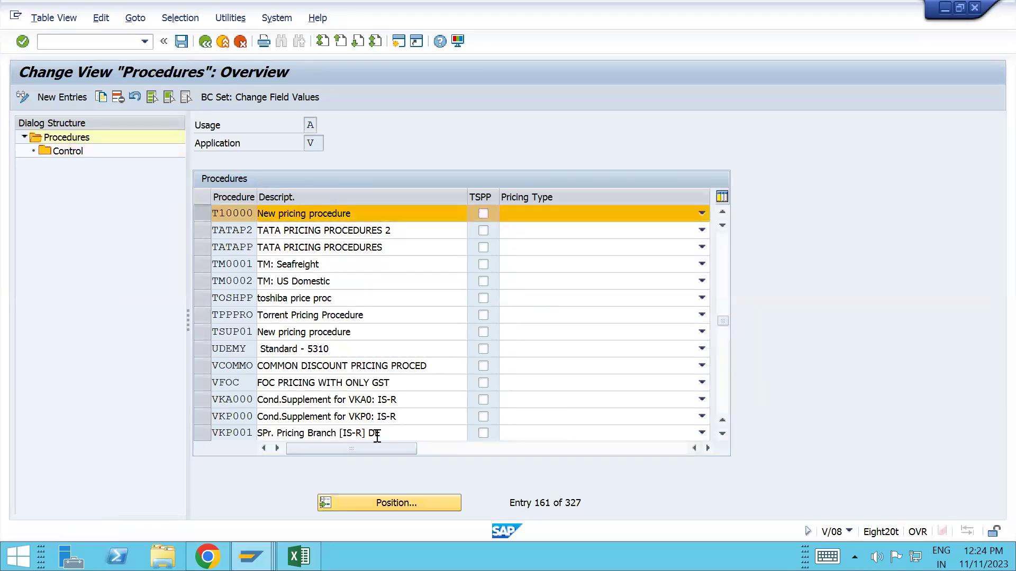
type("te")
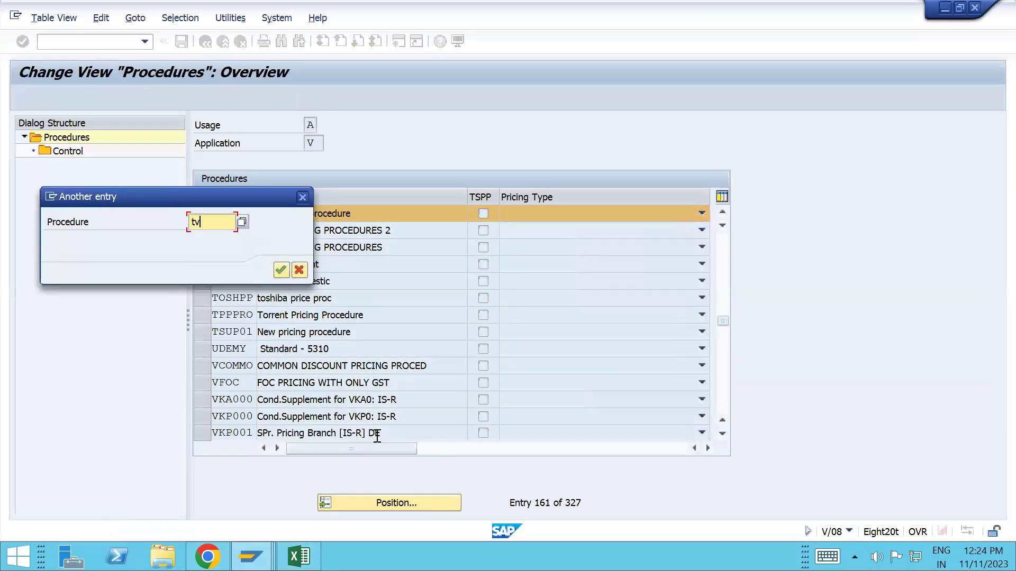
key("BackSpace")
key("BackSpace")
type("rv")
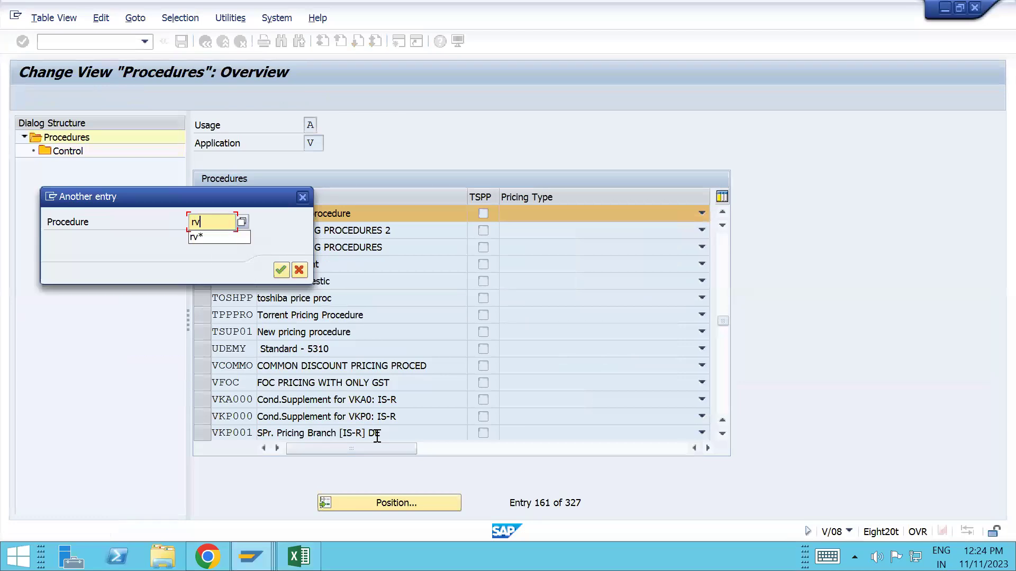
key("Return")
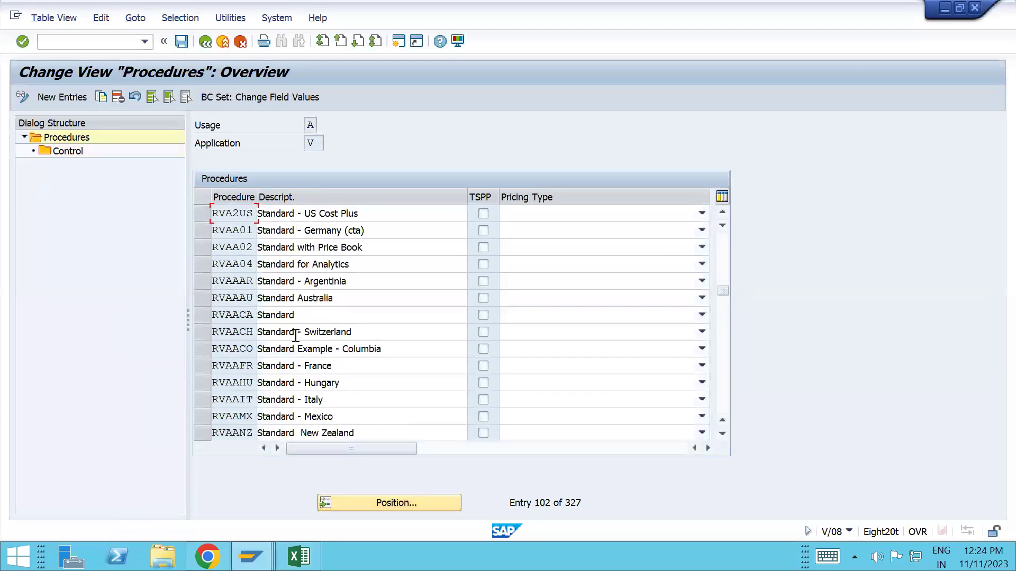
Select only procedure RVAA01, Standard - Germany (cta), and open its control data.
left_click(201, 229)
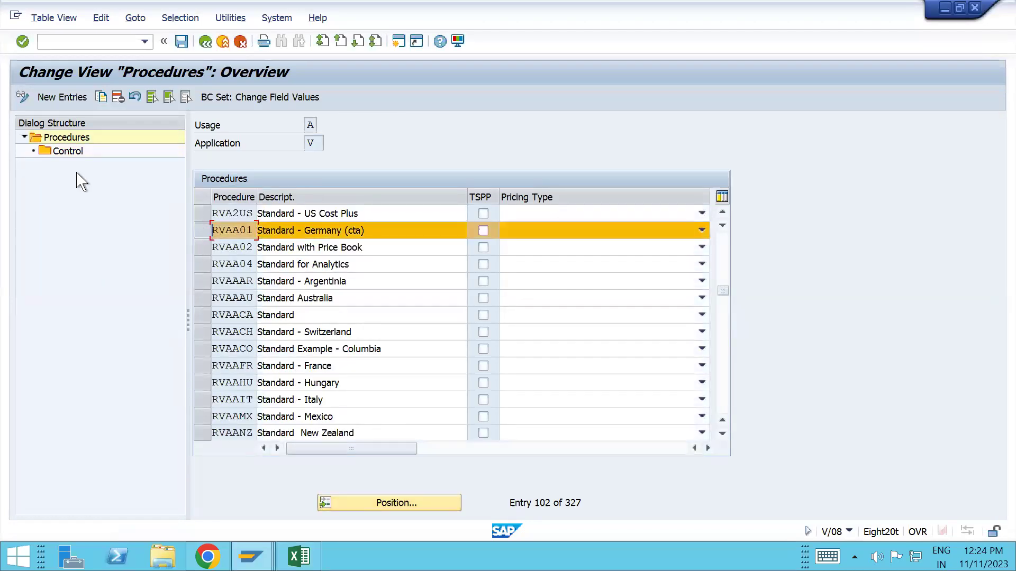
left_click(64, 152)
double_click(61, 149)
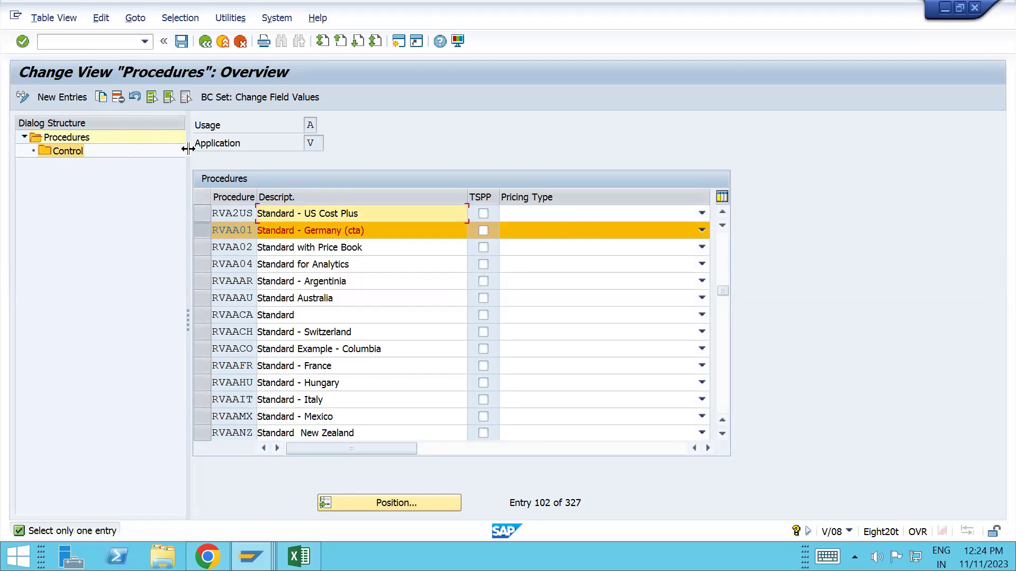
left_click(182, 100)
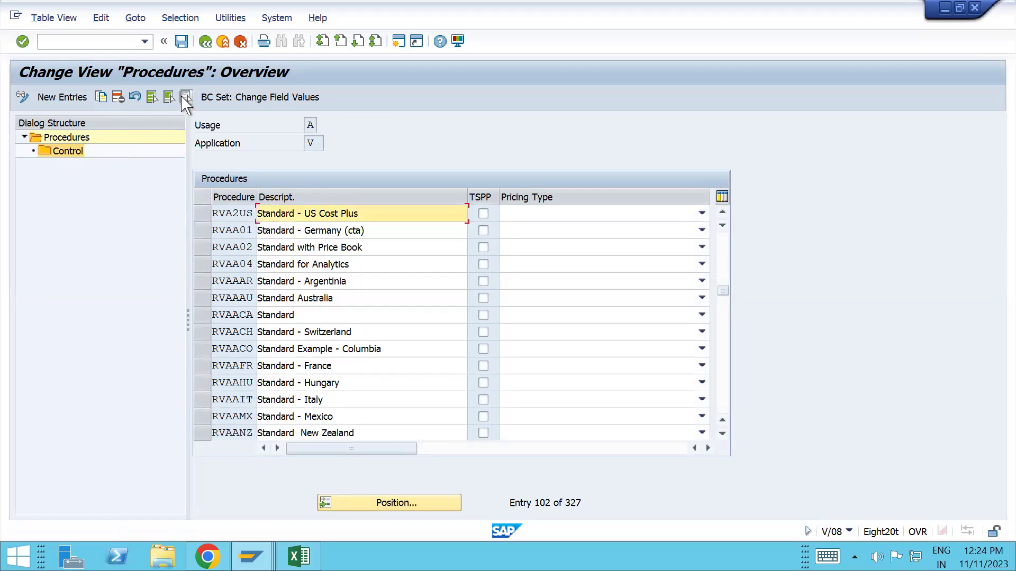
left_click(202, 230)
double_click(75, 153)
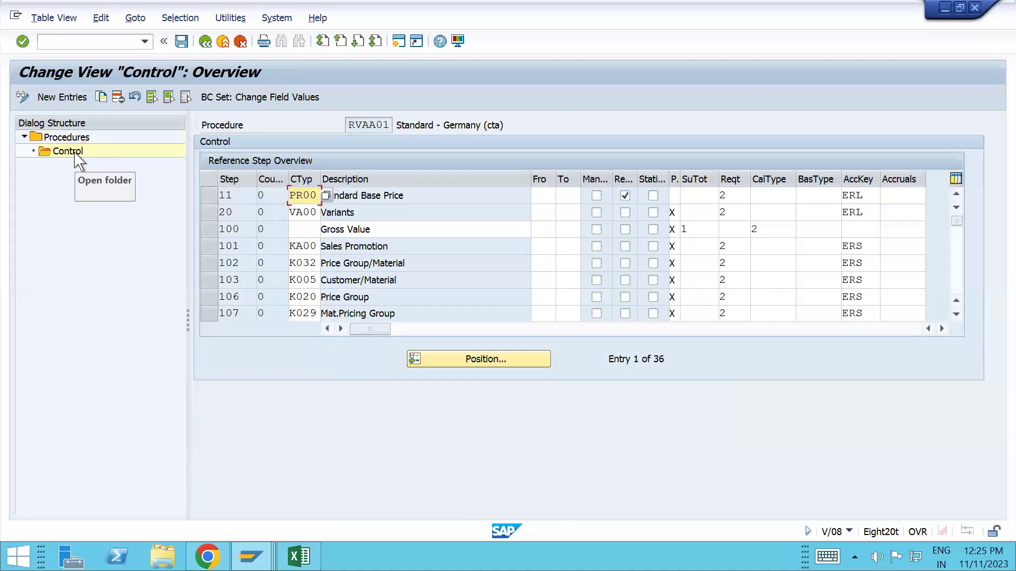
Examine the control rows of procedure RVAA01 for condition types flagged as statistical.
key("Page_Down")
key("Page_Down")
key("Page_Down")
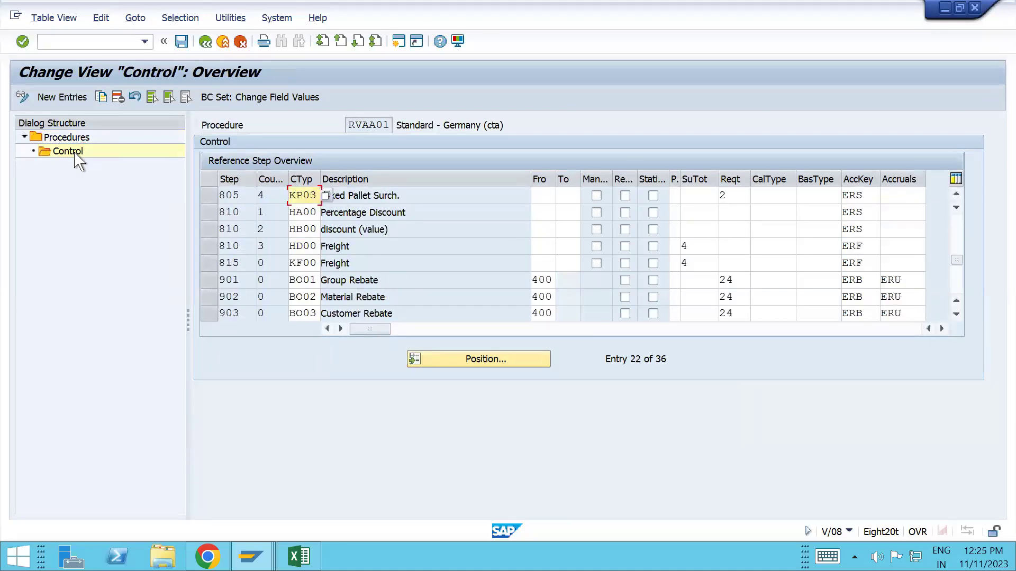
key("Page_Down")
key("Page_Down")
key("Page_Up")
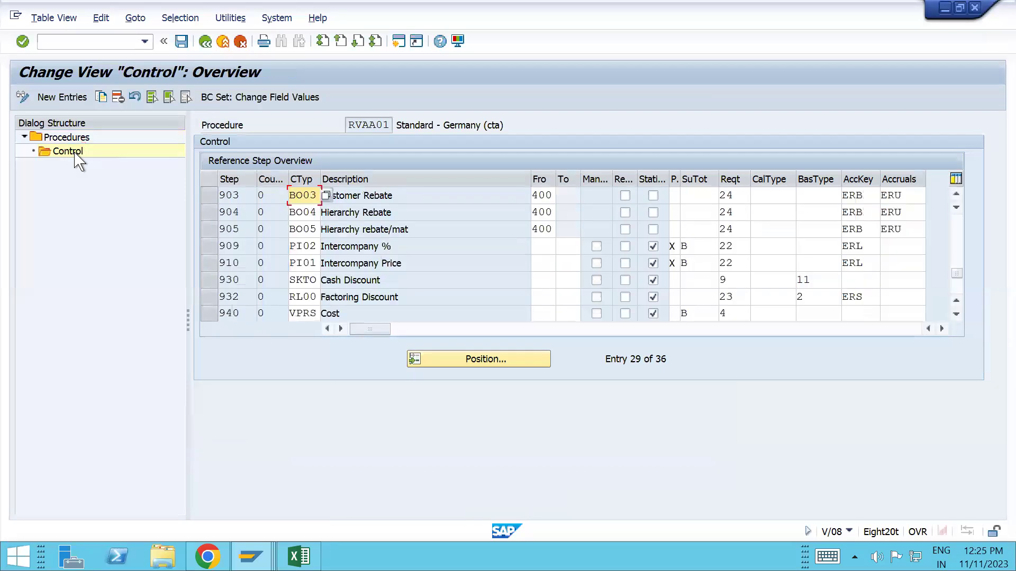
key("Page_Up")
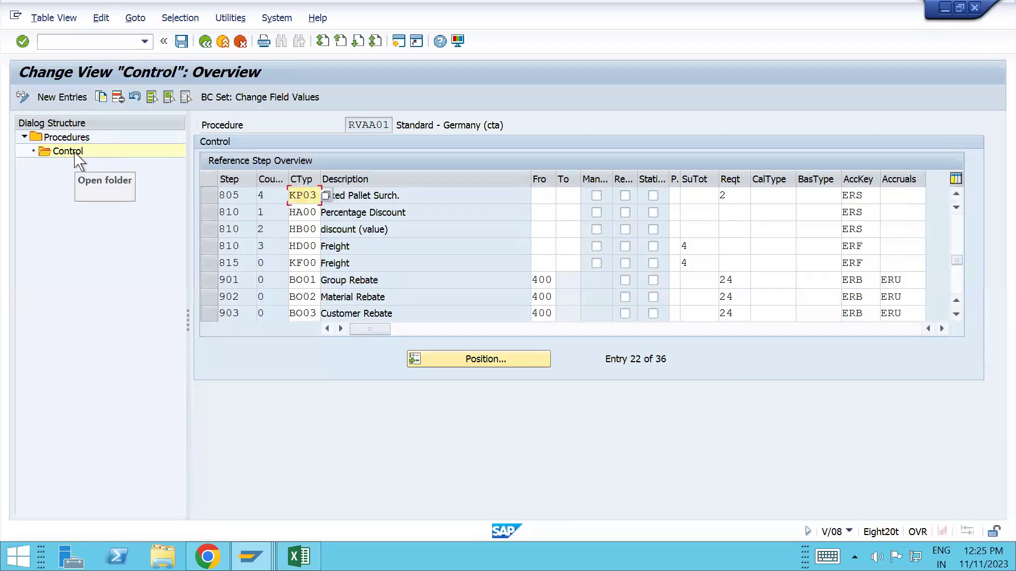
key("Page_Up")
key("Page_Up")
key("Page_Up")
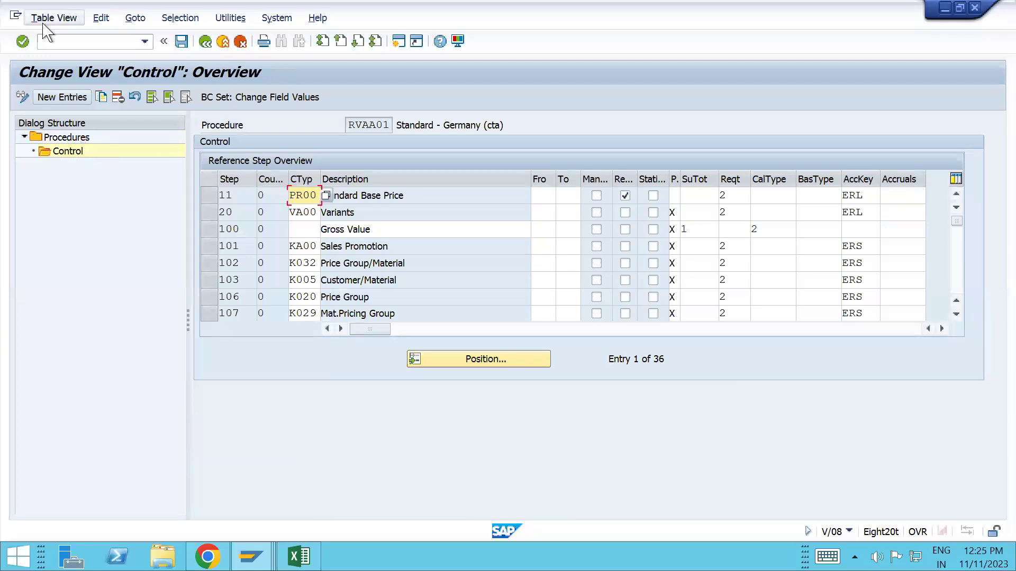
Leave the TR01 details for the condition types overview in the other session and switch back to the RVAA01 control data.
left_click(53, 42)
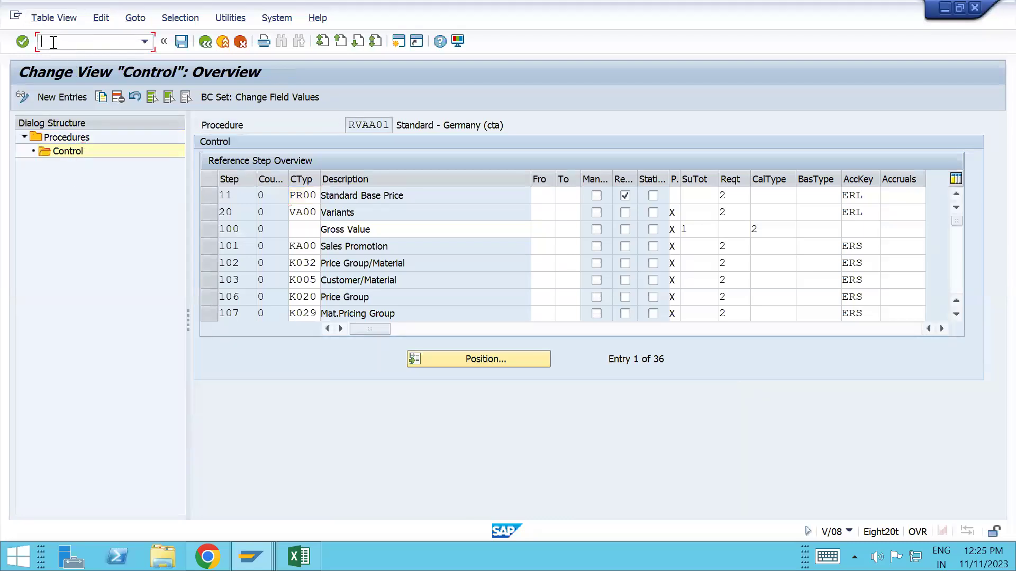
type("/n")
mouse_move(251, 556)
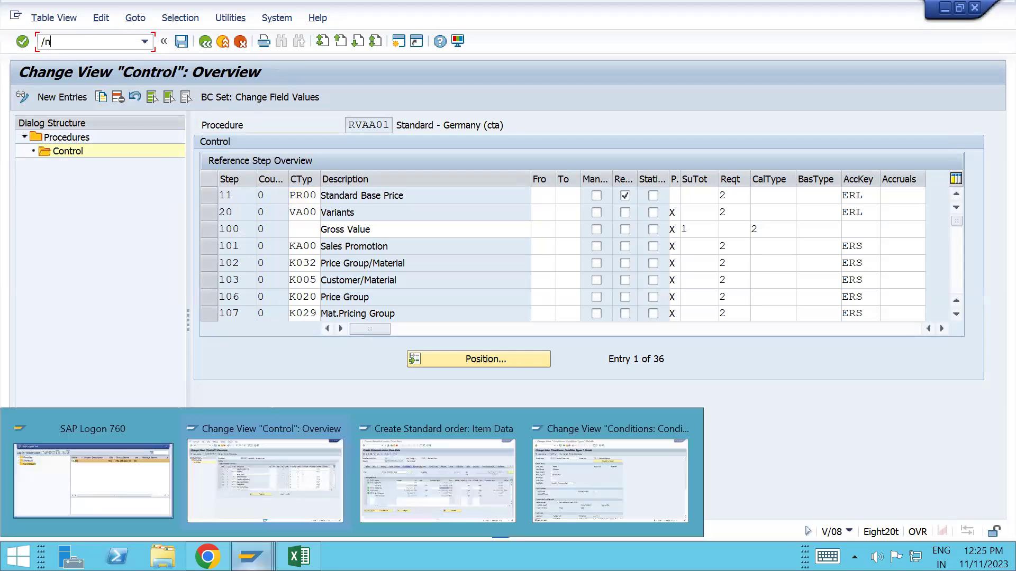
left_click(593, 469)
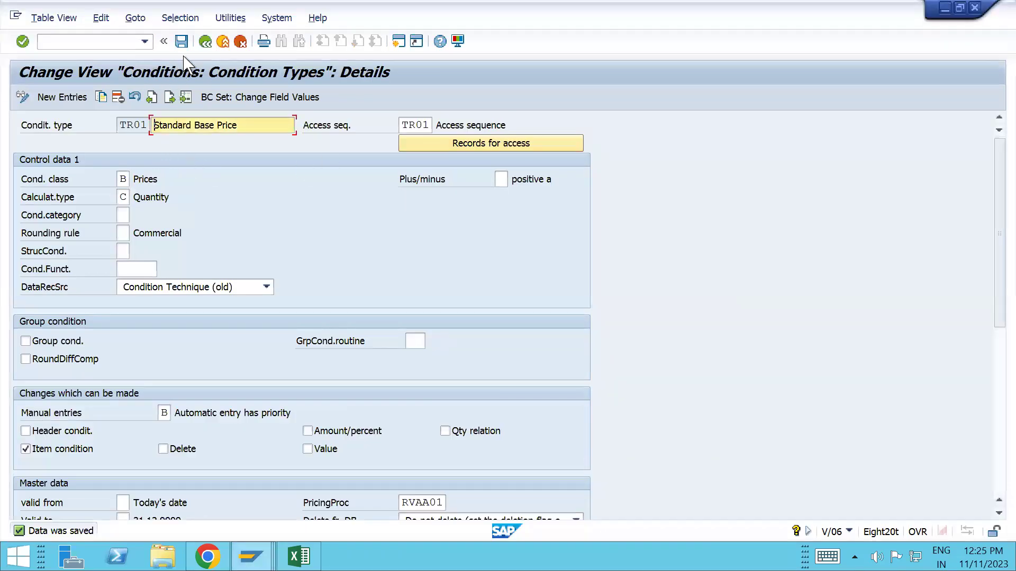
left_click(206, 41)
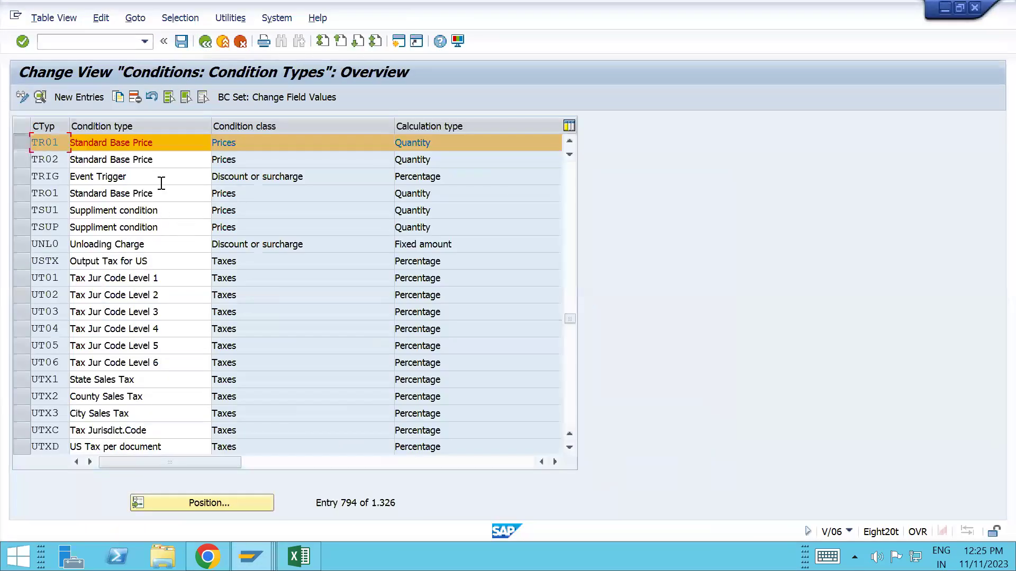
key("alt+Tab")
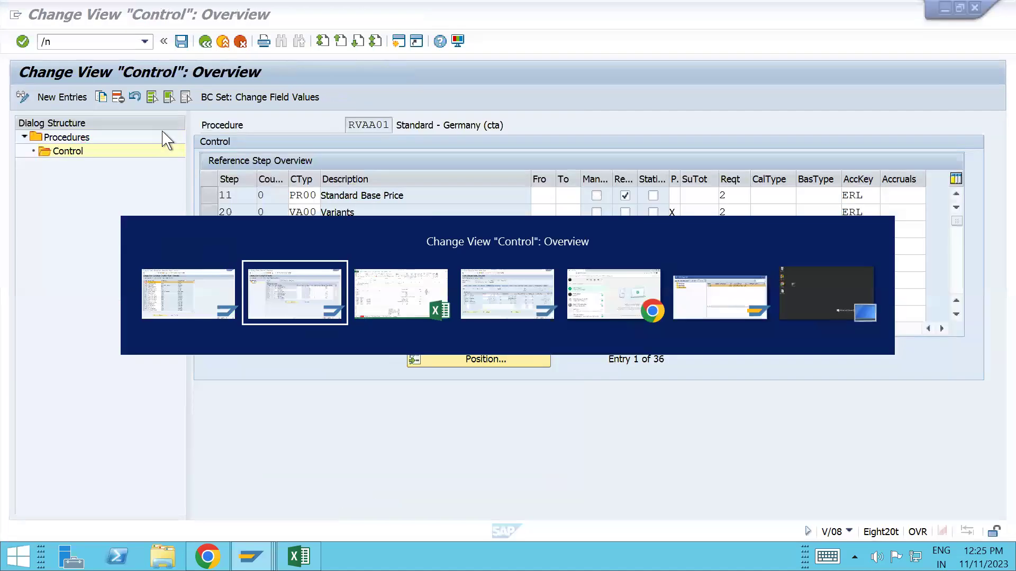
Look up the technical information of the condition type field in the Variants row, copy the table name T683S and close the help.
left_click(305, 212)
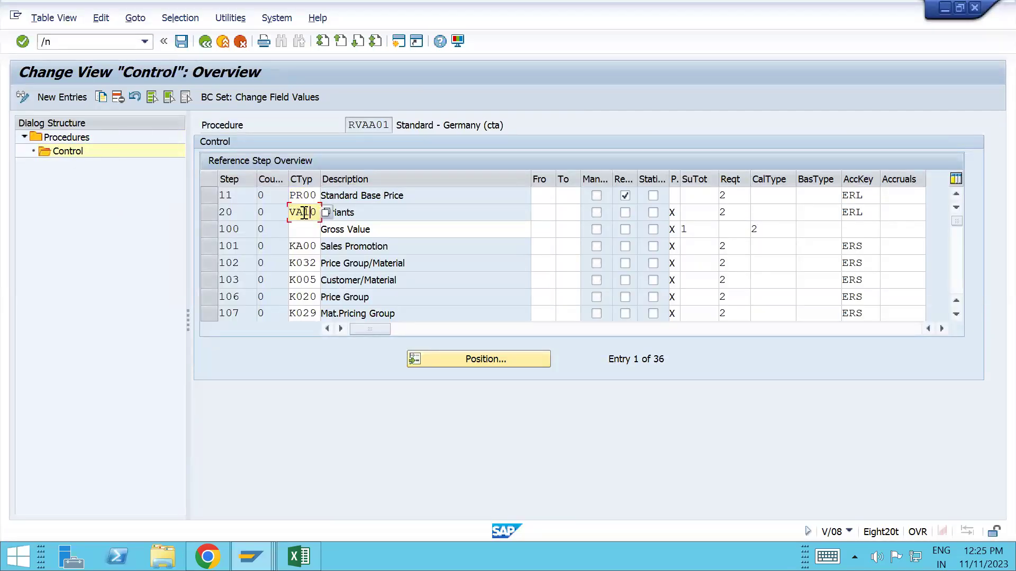
key("F1")
left_click(376, 39)
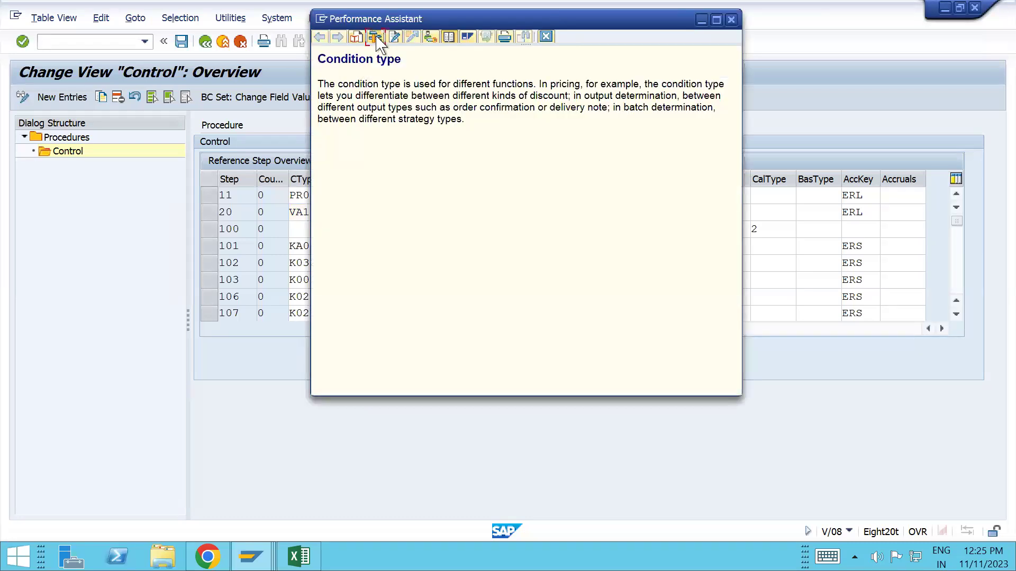
left_click_drag(235, 354, 200, 354)
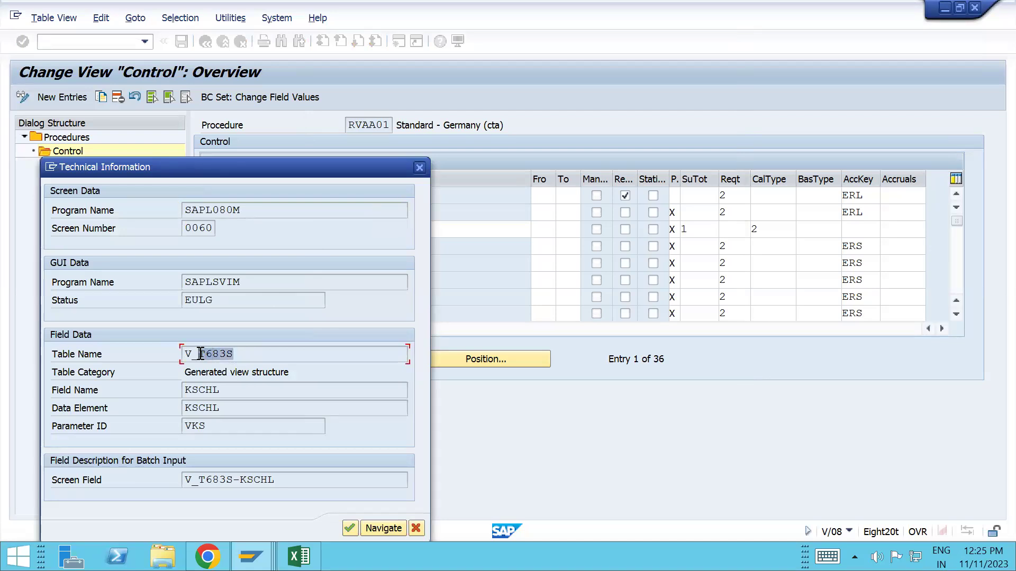
left_click(200, 354)
left_click(419, 168)
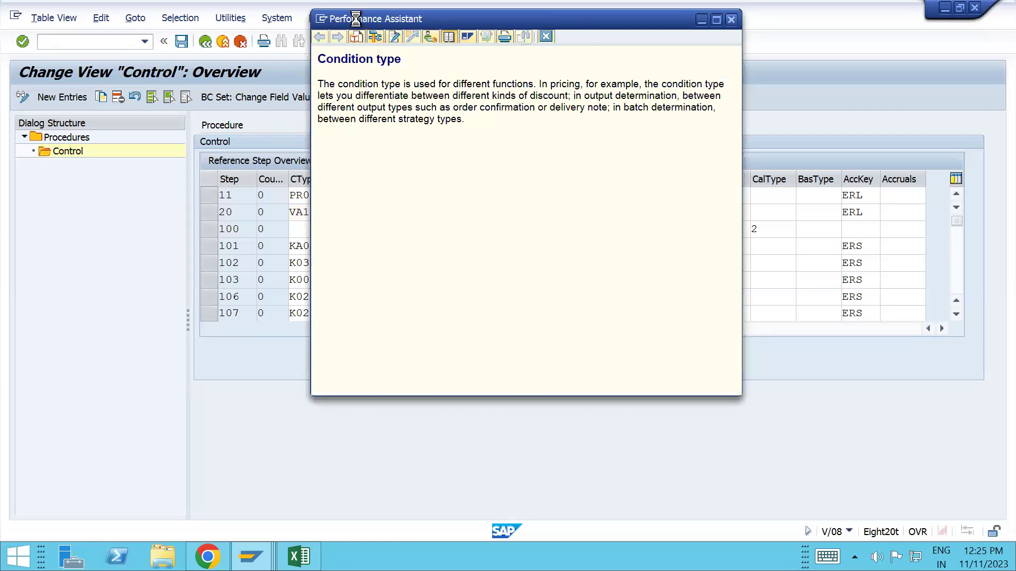
key("Escape")
Start transaction SE16N and load table T683S in the general table display.
left_click(136, 43)
type("/nse16n")
key("Return")
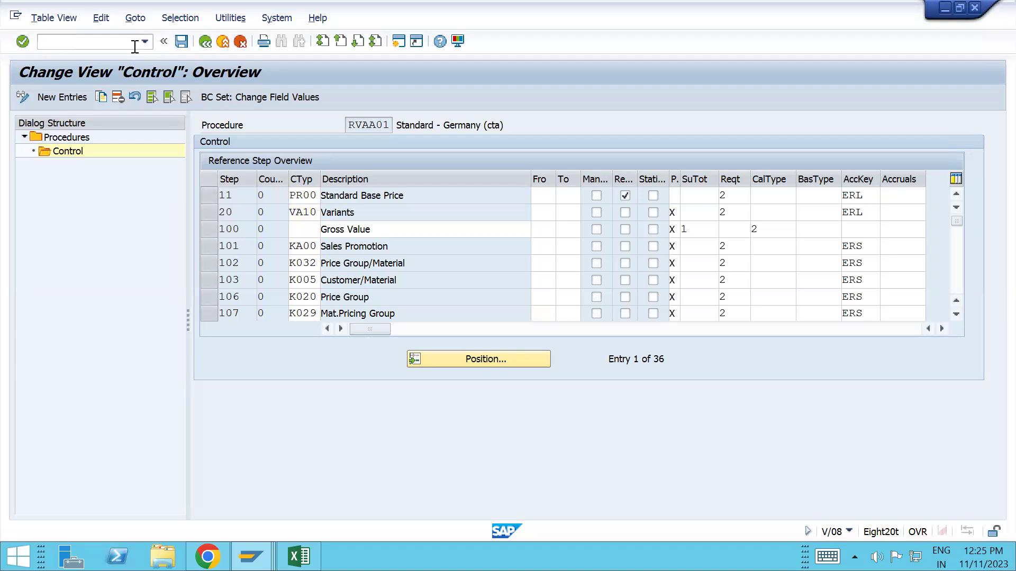
type("T683S")
key("Return")
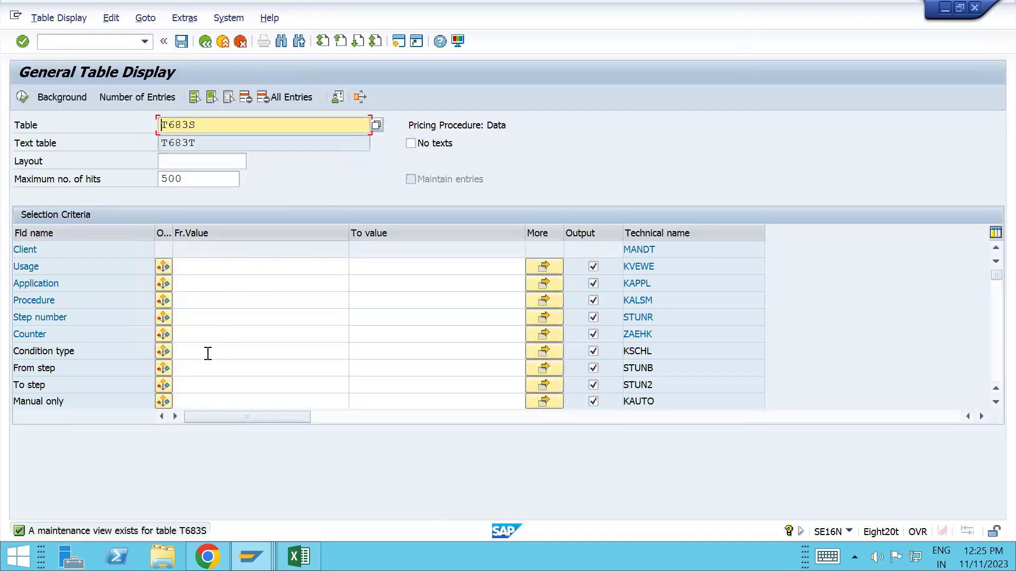
Display the T683S entries for condition type KUMU and check their procedures and statistical indicator.
left_click(207, 351)
type("KUM")
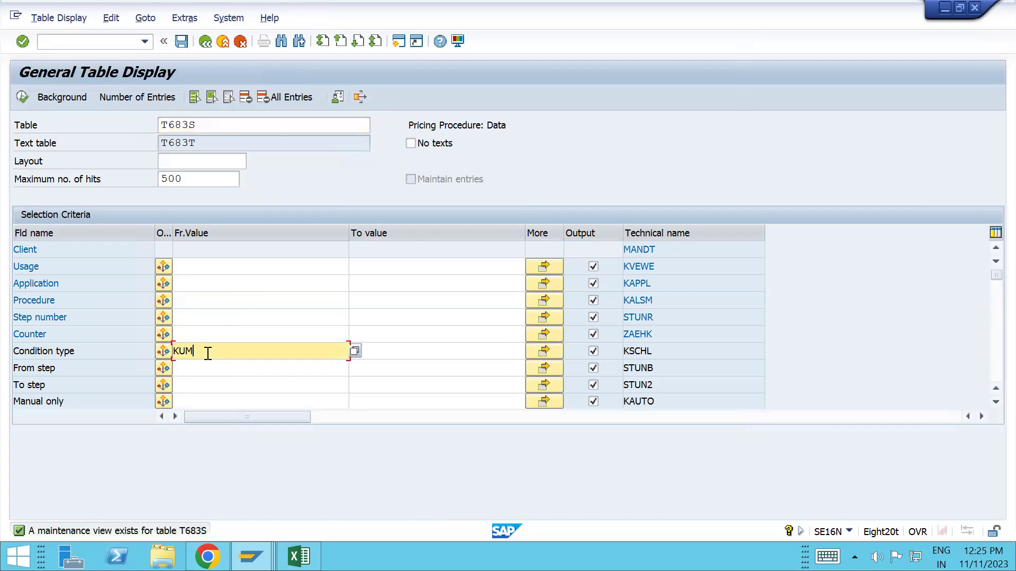
type("U")
left_click(24, 97)
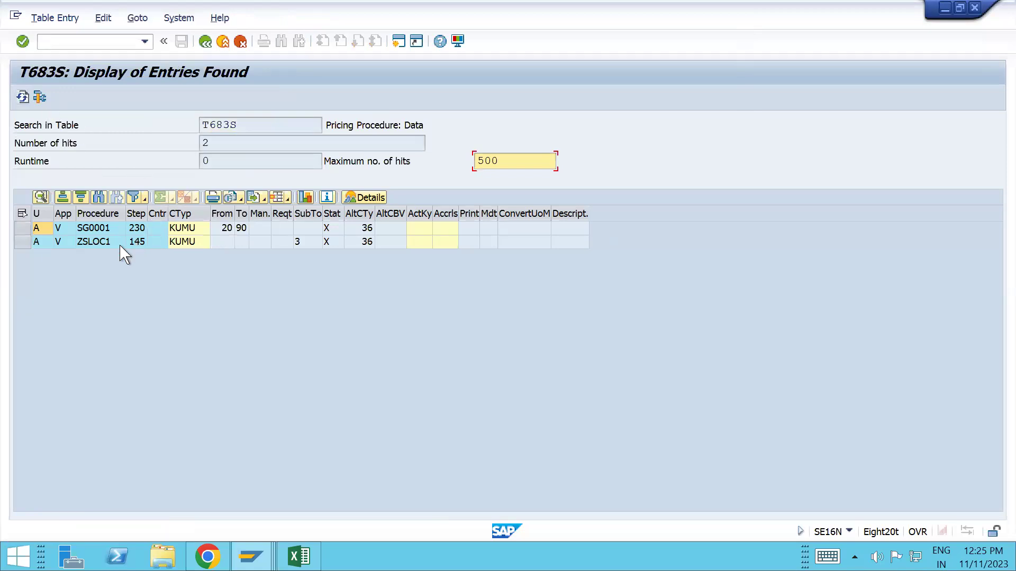
left_click(92, 236)
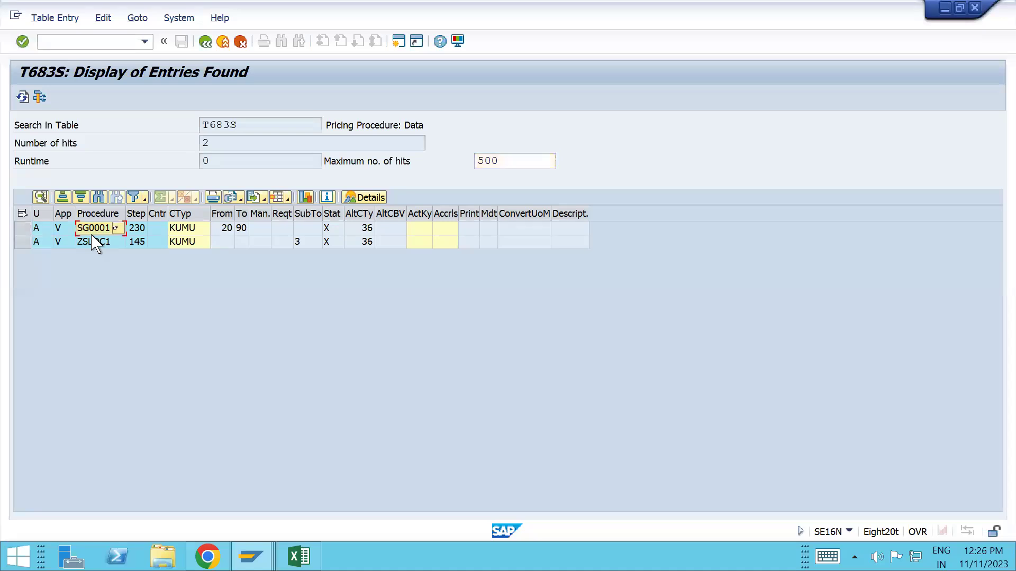
left_click(91, 247)
left_click(330, 214)
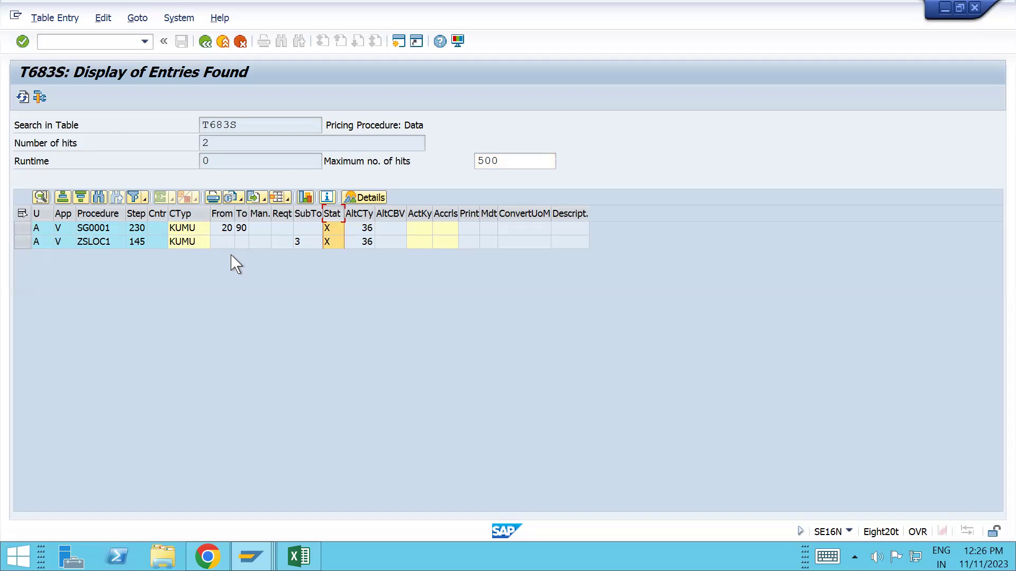
left_click(180, 243)
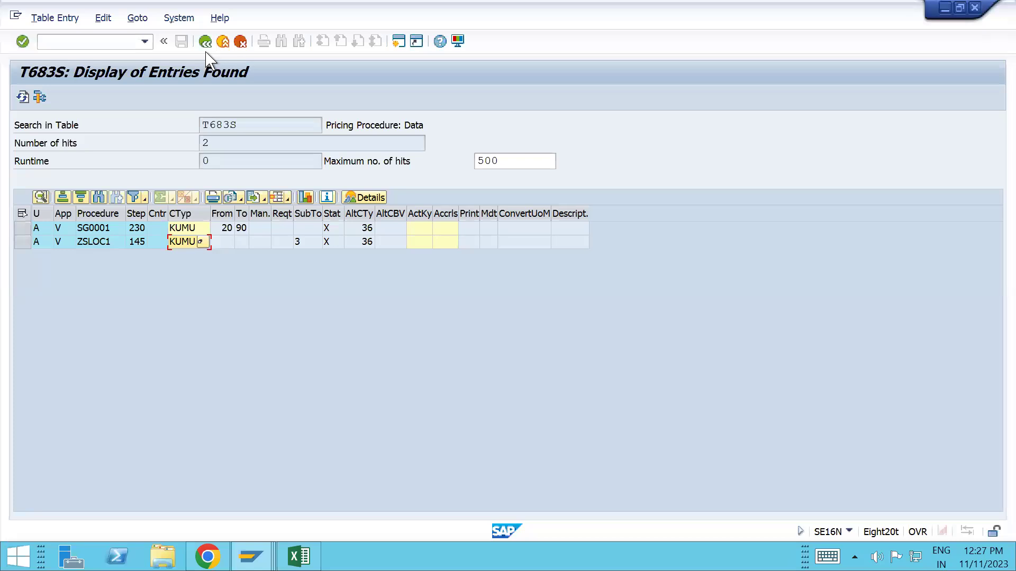
Return to the T683S selection criteria and clear the condition type value.
left_click(205, 42)
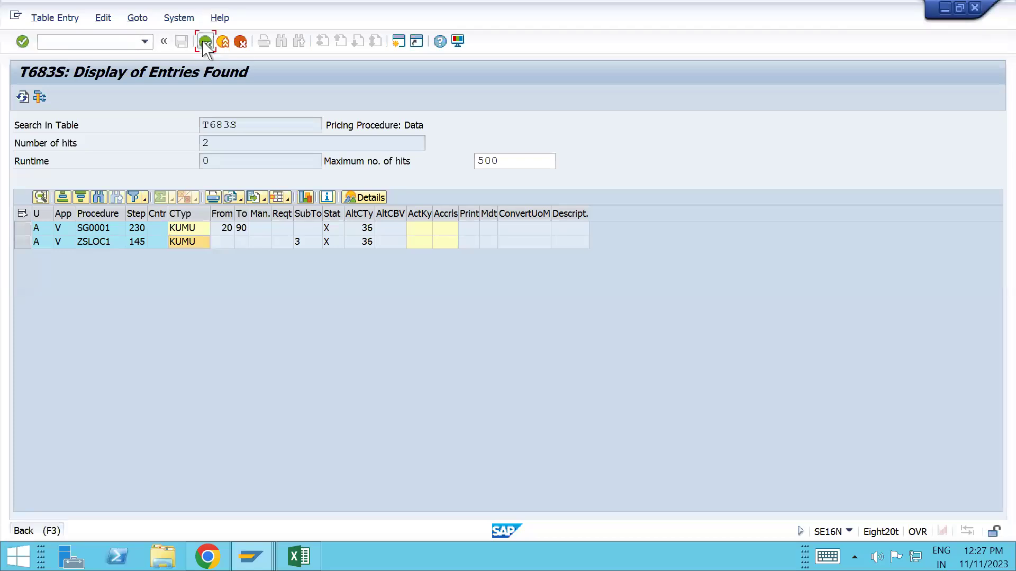
left_click(216, 353)
key("BackSpace")
key("BackSpace")
key("BackSpace")
key("BackSpace")
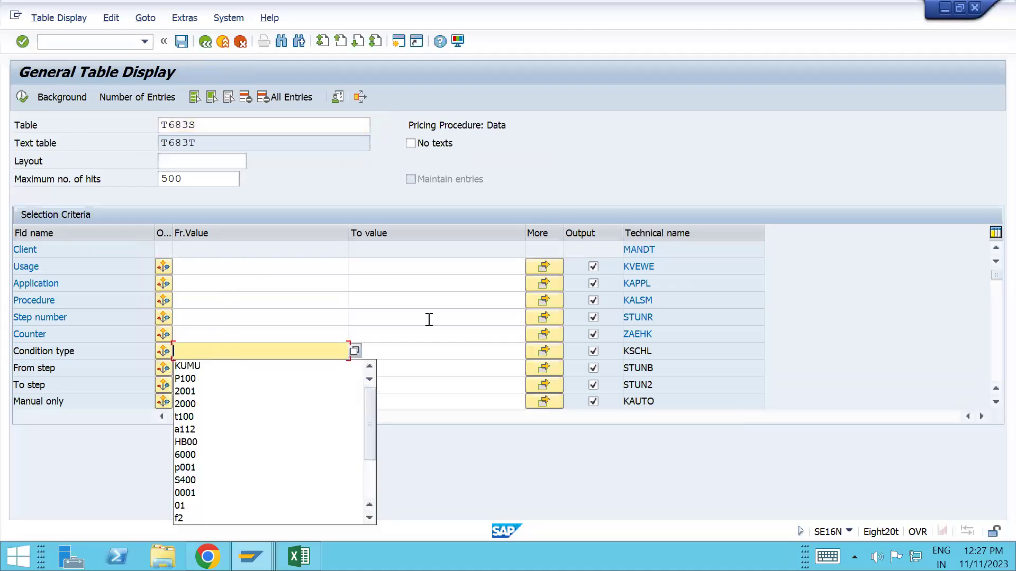
left_click(706, 386)
Review the T683S selection fields and display the entries for condition type B001.
scroll(706, 386, "down", 3)
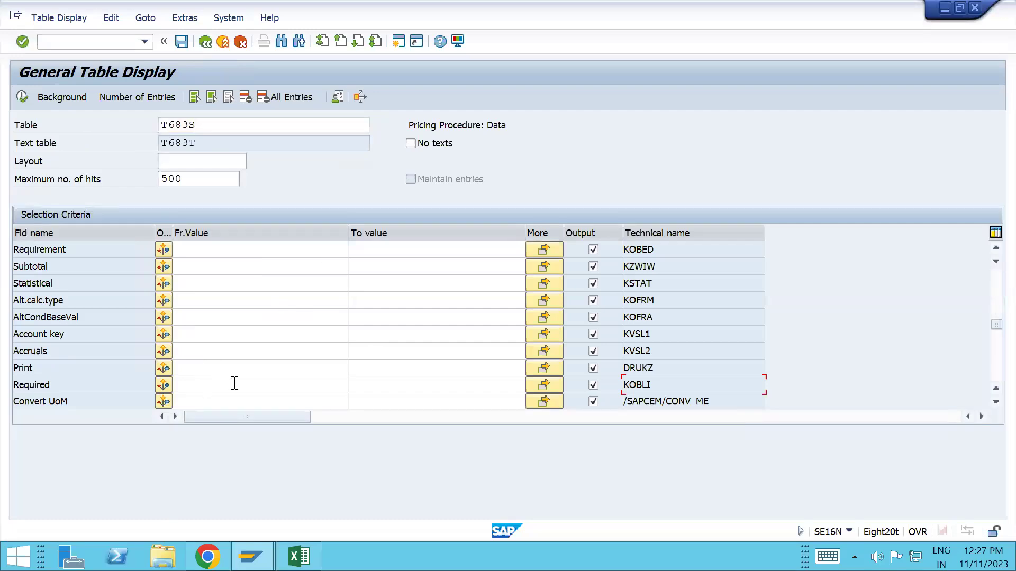
scroll(233, 389, "down", 3)
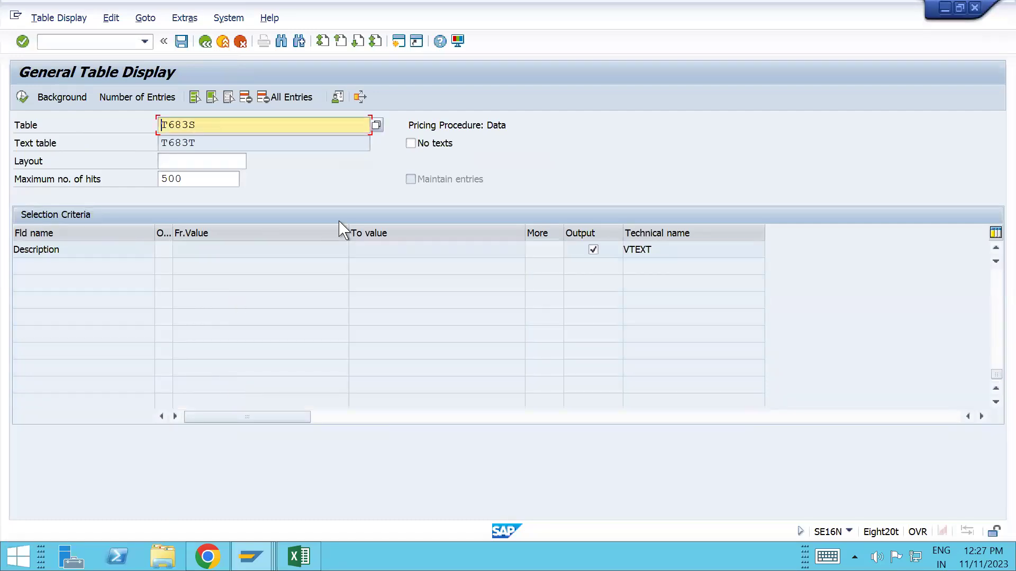
scroll(338, 221, "up", 3)
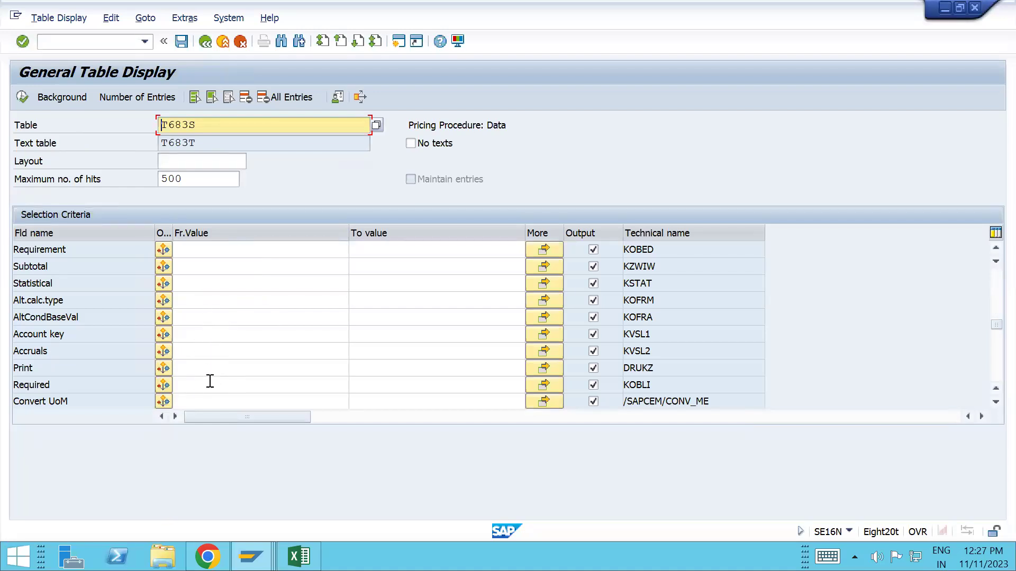
scroll(211, 386, "down", 3)
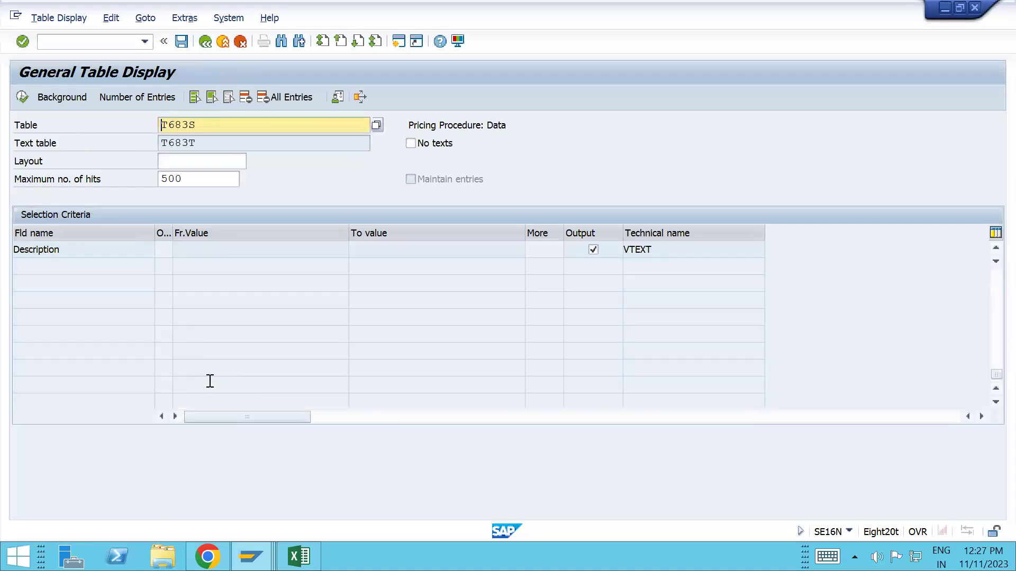
scroll(210, 384, "up", 3)
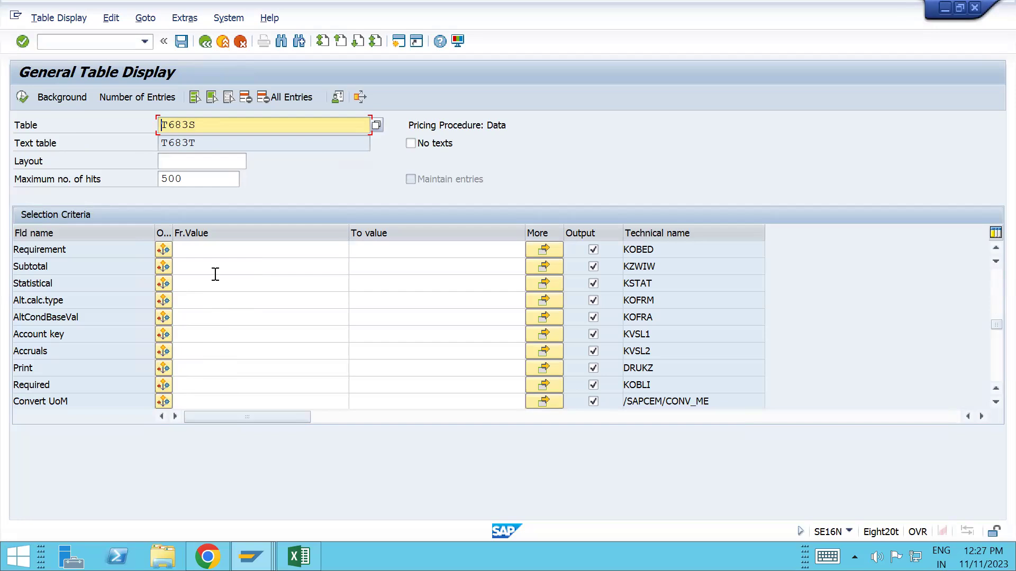
scroll(214, 274, "up", 3)
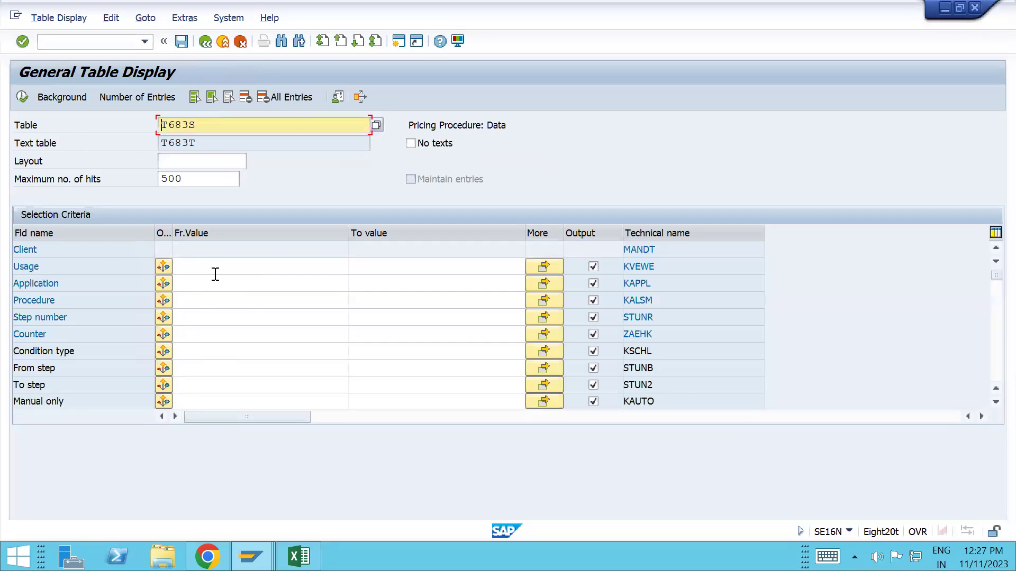
left_click(195, 351)
type("BOO1")
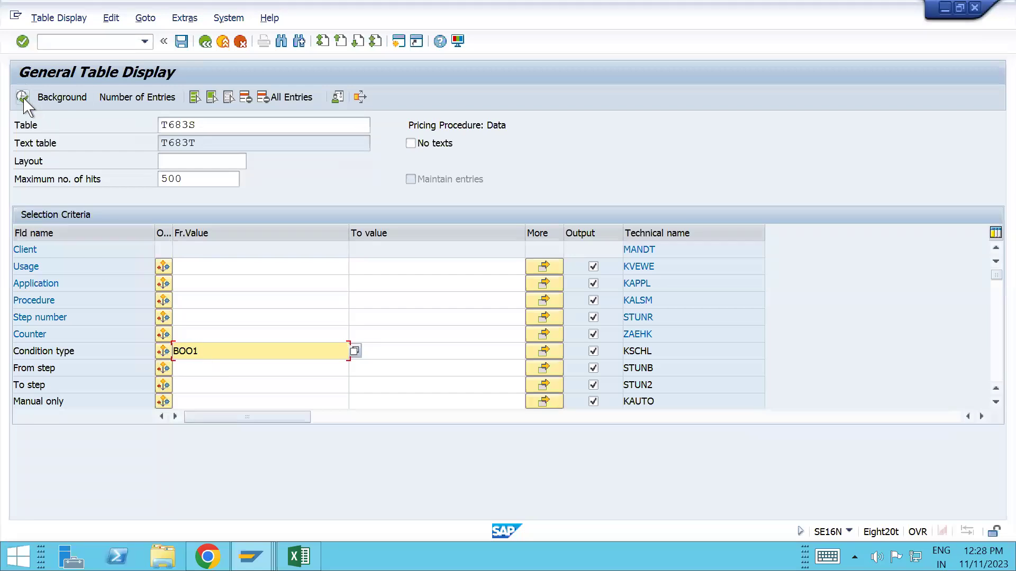
left_click(22, 97)
type("001")
left_click(24, 98)
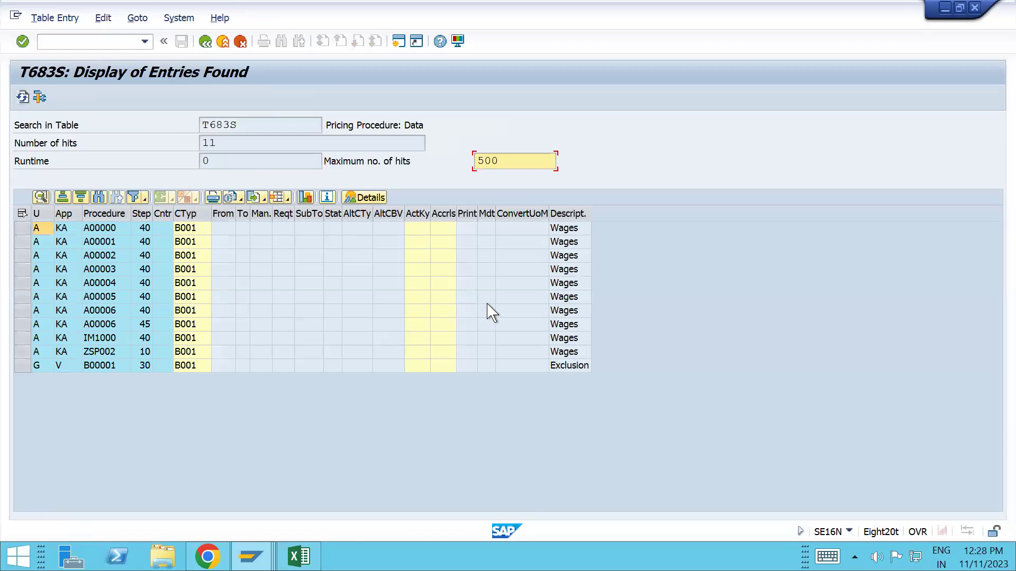
Open the list of possible accruals account keys for the first B001 entry and look through it.
left_click(195, 275)
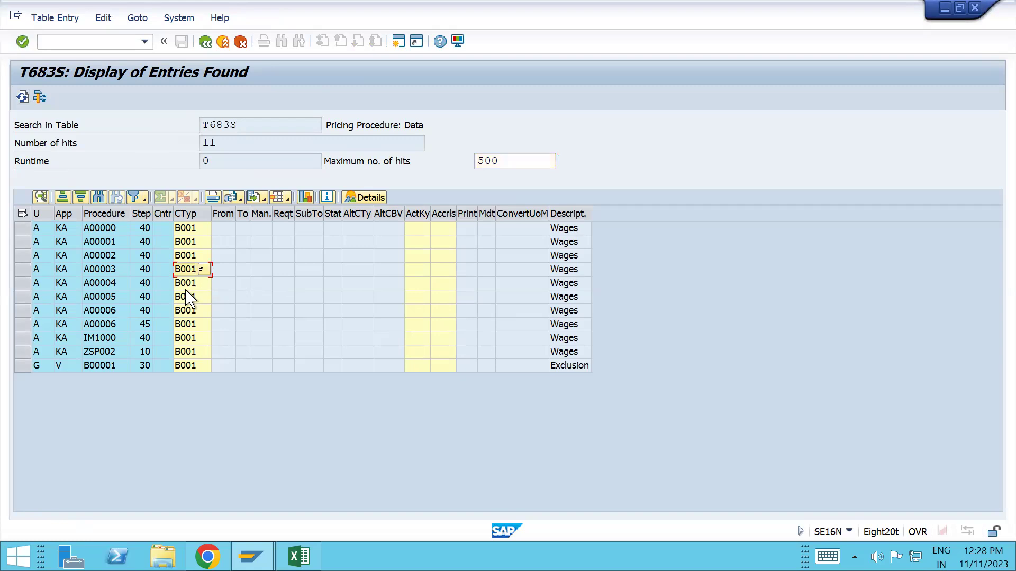
left_click(447, 228)
left_click(446, 228)
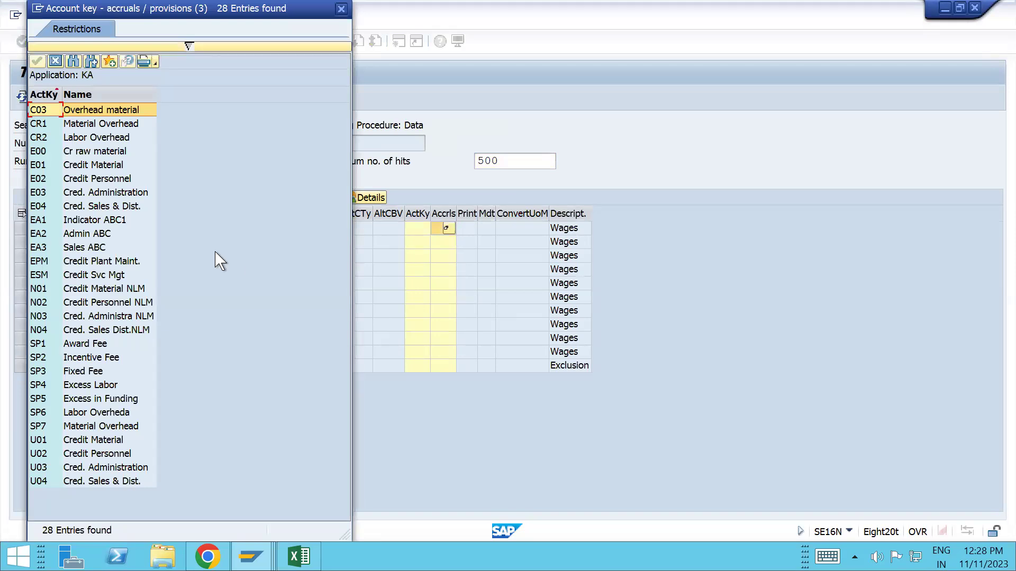
key("Page_Down")
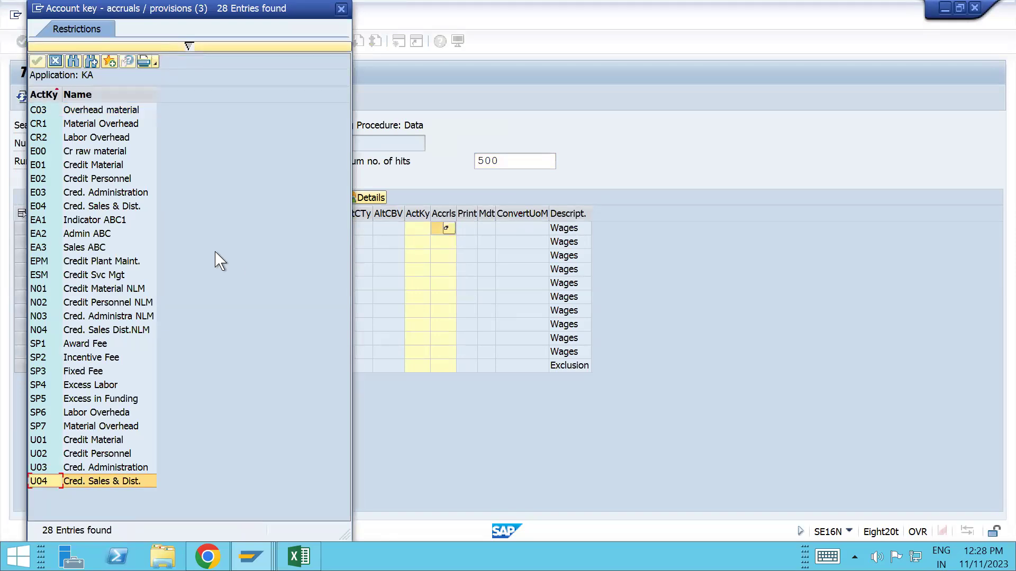
key("Page_Up")
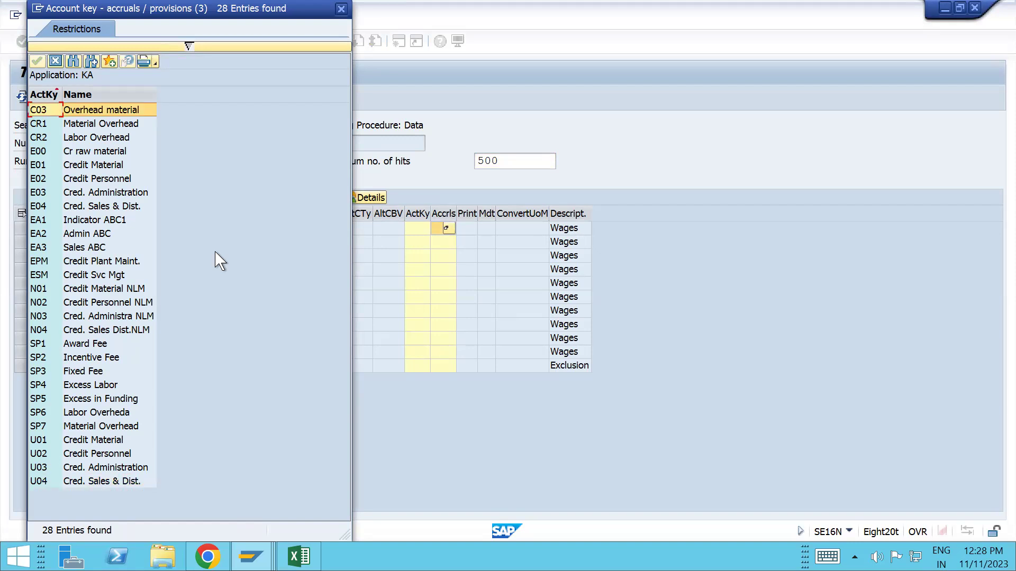
key("Page_Down")
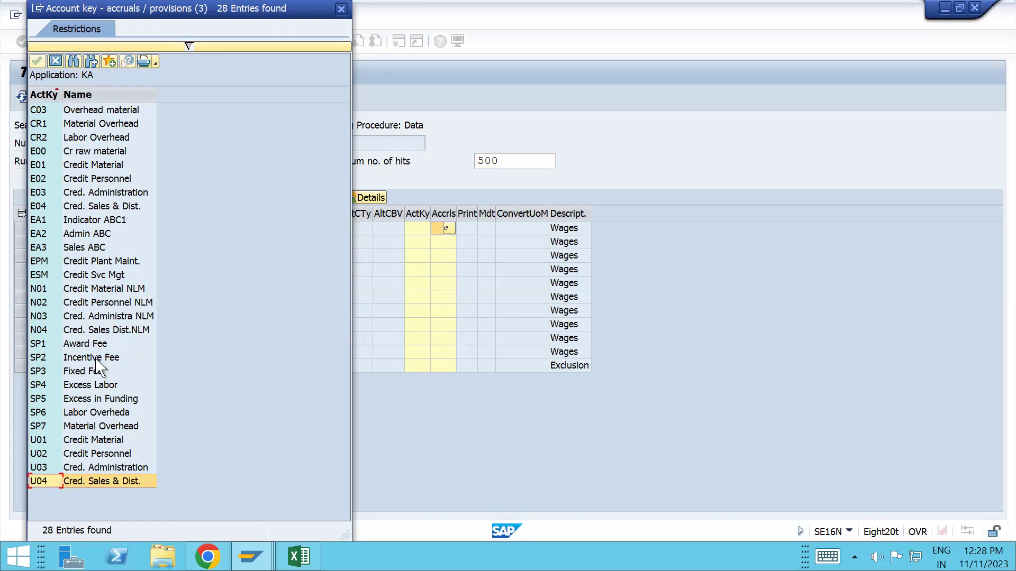
Look through the possible accruals account keys up to the credit raw material key and close the list.
left_click(72, 390)
key("Up")
key("Up")
key("Up")
key("Up")
key("Up")
key("Up")
key("Up")
key("Up")
key("Up")
key("Up")
key("Up")
key("Up")
key("Up")
key("Up")
key("Up")
key("Up")
key("Up")
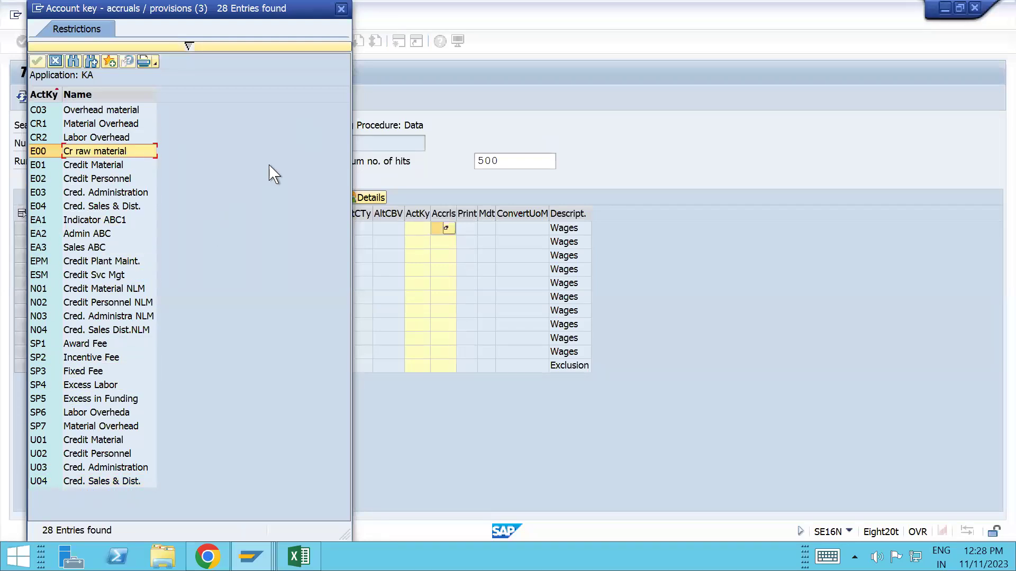
left_click(341, 9)
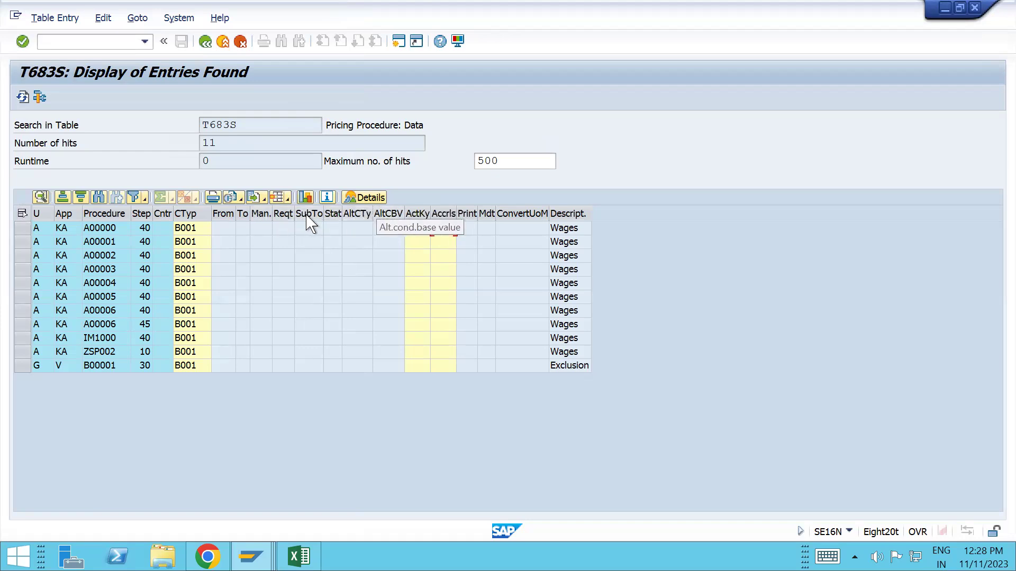
Check the Print and Accruals columns of the B001 entries and return to the T683S selection criteria.
left_click(470, 216)
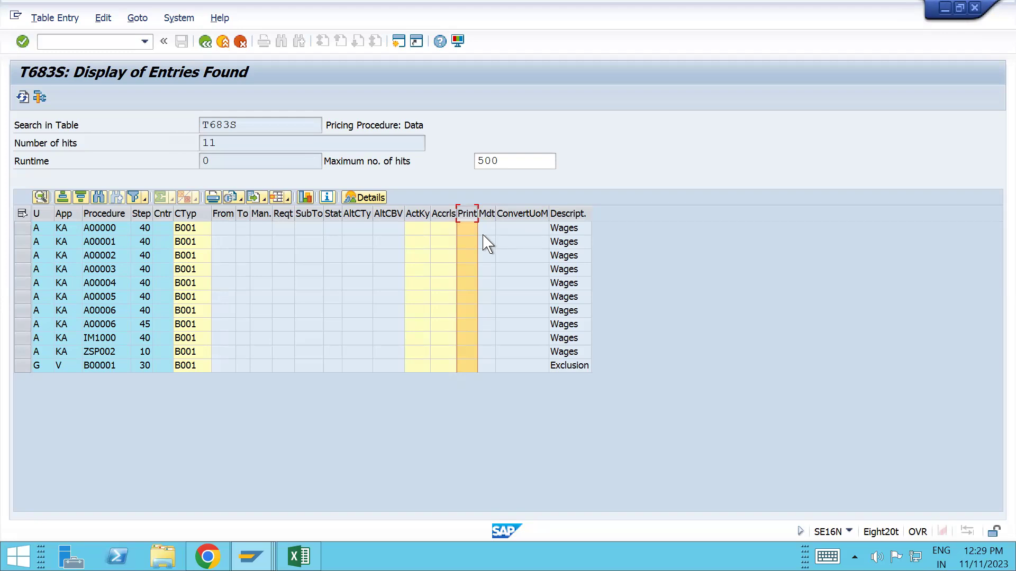
left_click(445, 228)
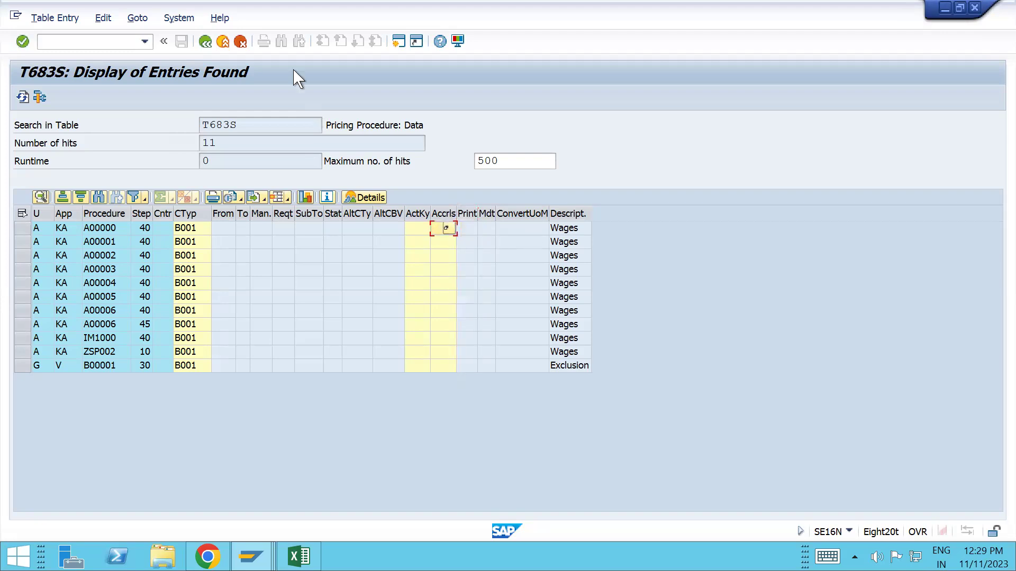
left_click(205, 42)
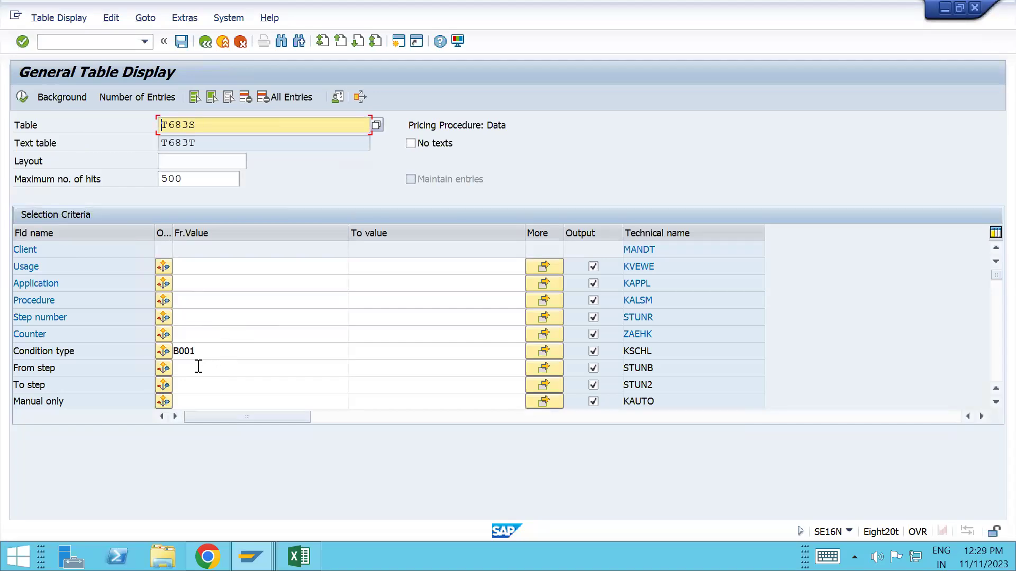
Set the Accruals criterion to ERU, clear the condition type value and display the matching T683S entries.
scroll(198, 367, "down", 3)
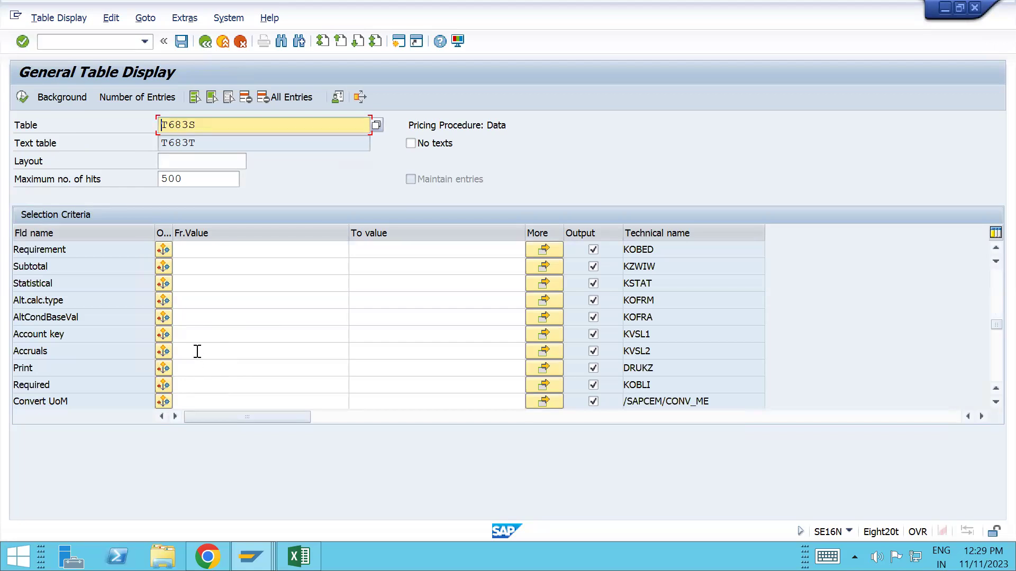
left_click(197, 351)
type("ERU")
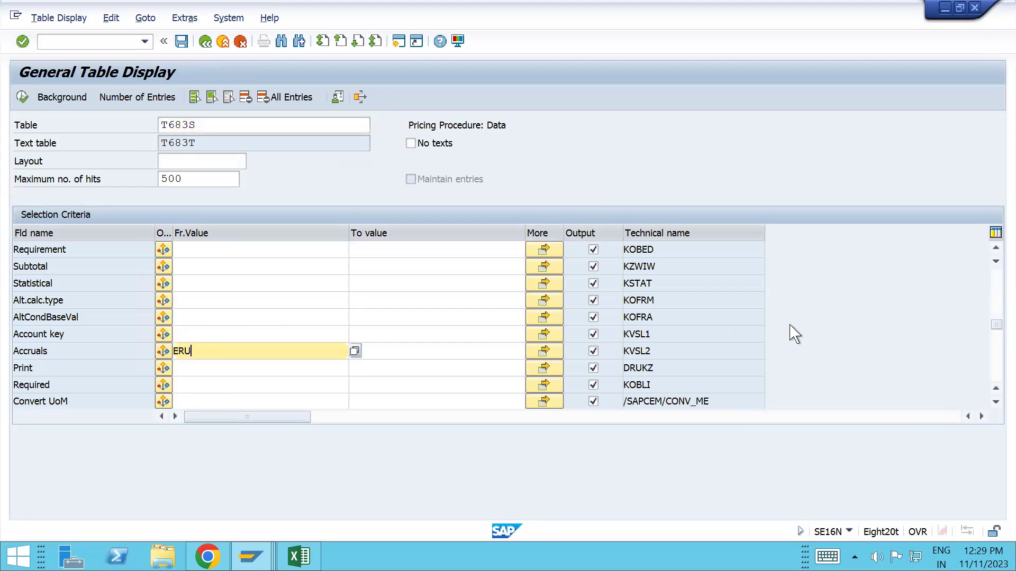
scroll(794, 333, "up", 3)
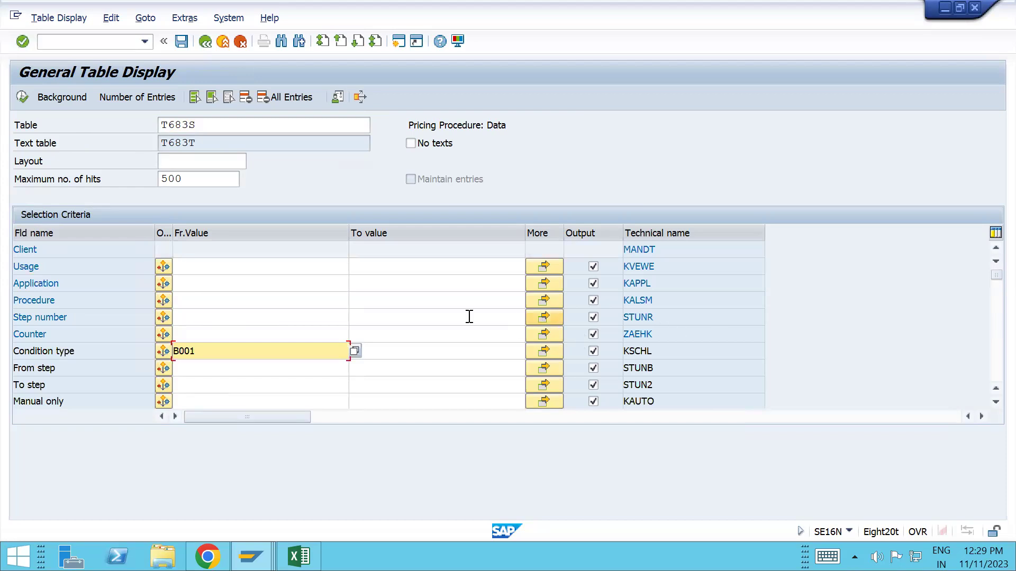
key("BackSpace")
key("BackSpace")
key("BackSpace")
key("BackSpace")
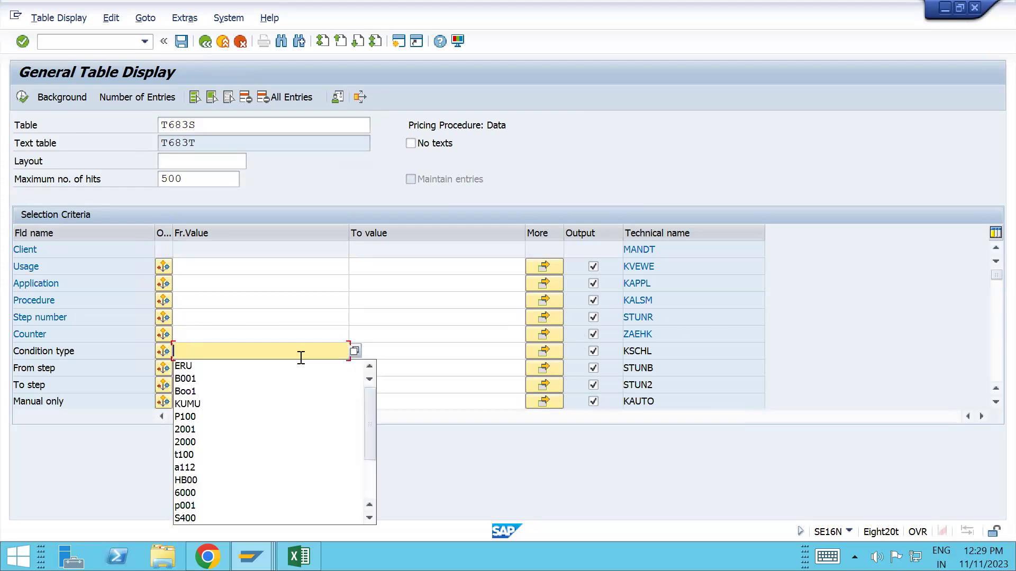
left_click(23, 101)
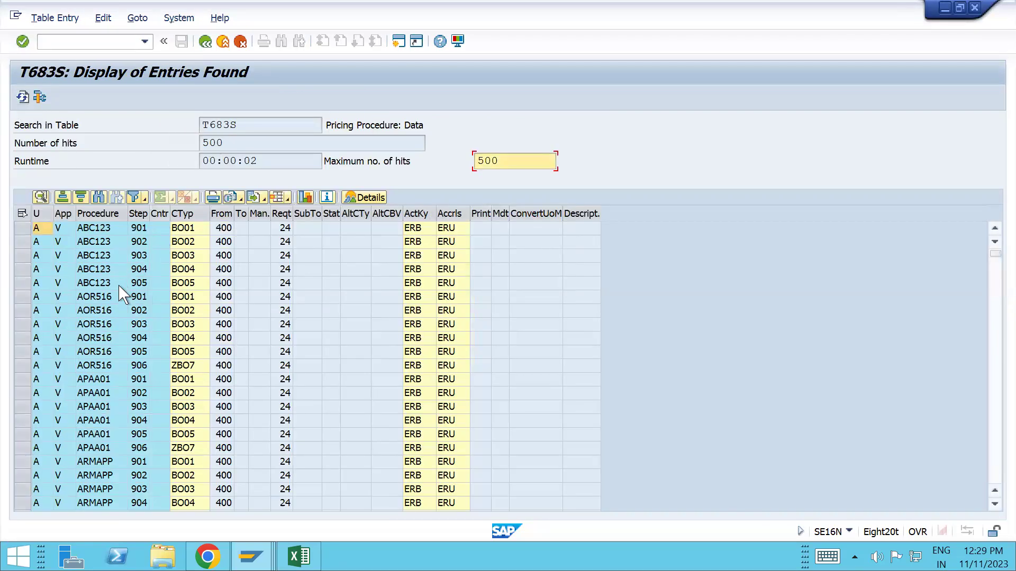
Examine the condition types listed with accruals key ERU, in particular BO01 in procedure ABC123.
left_click(198, 284)
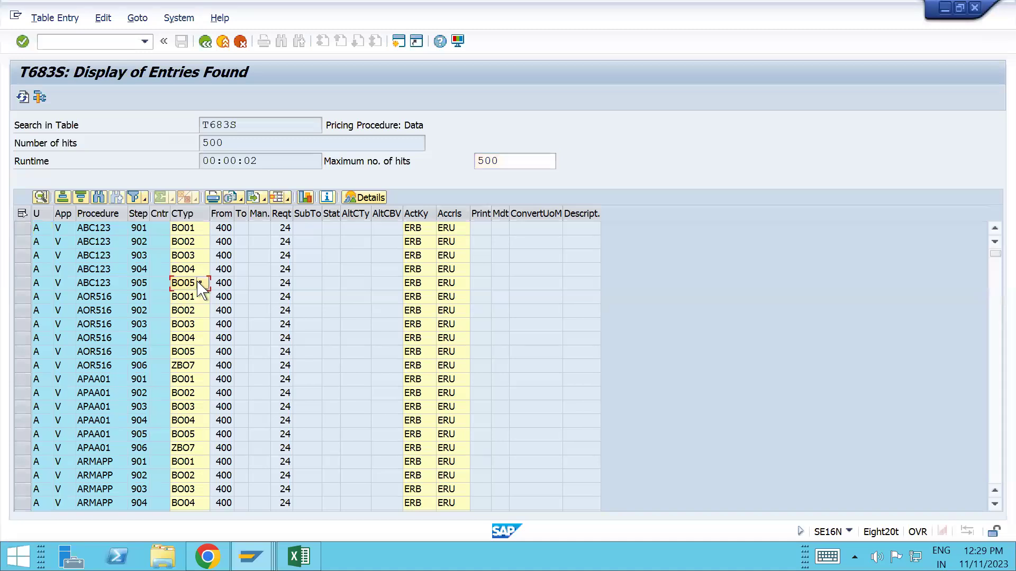
left_click(184, 233)
left_click(185, 232)
key("alt+Tab")
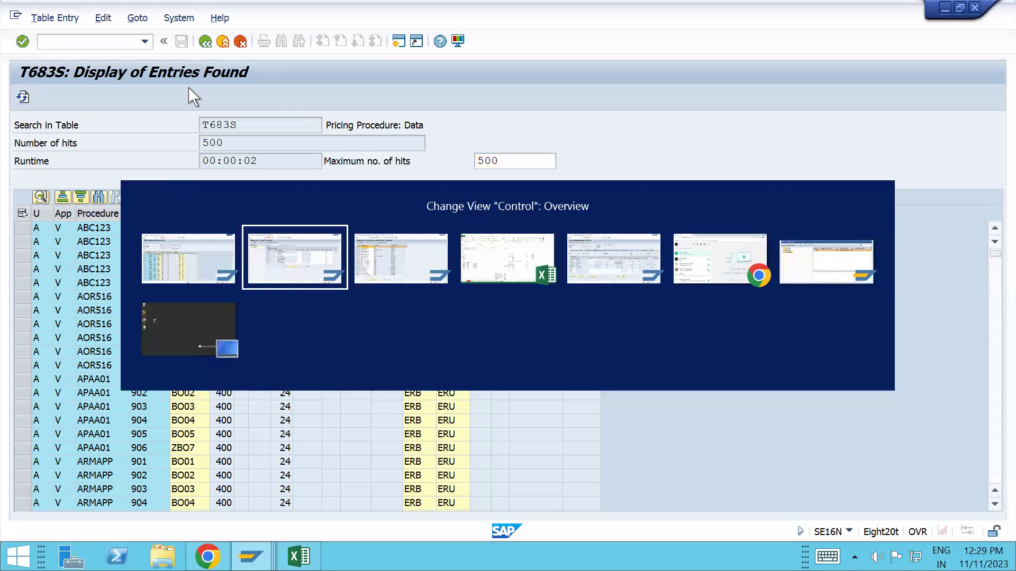
key("alt+Tab")
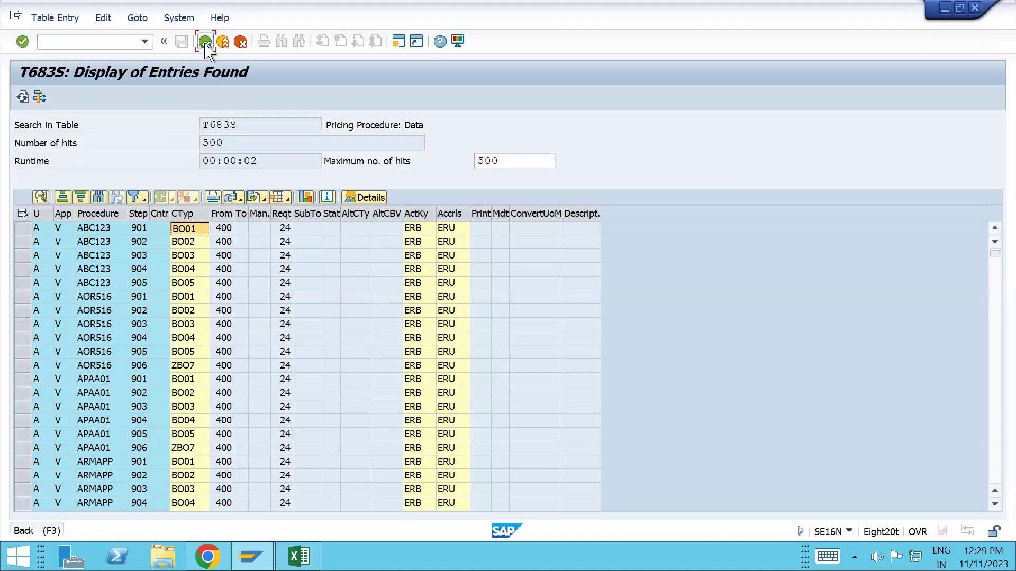
Return to the selection criteria, set the condition type to BO01 and display the T683S entries.
left_click(205, 40)
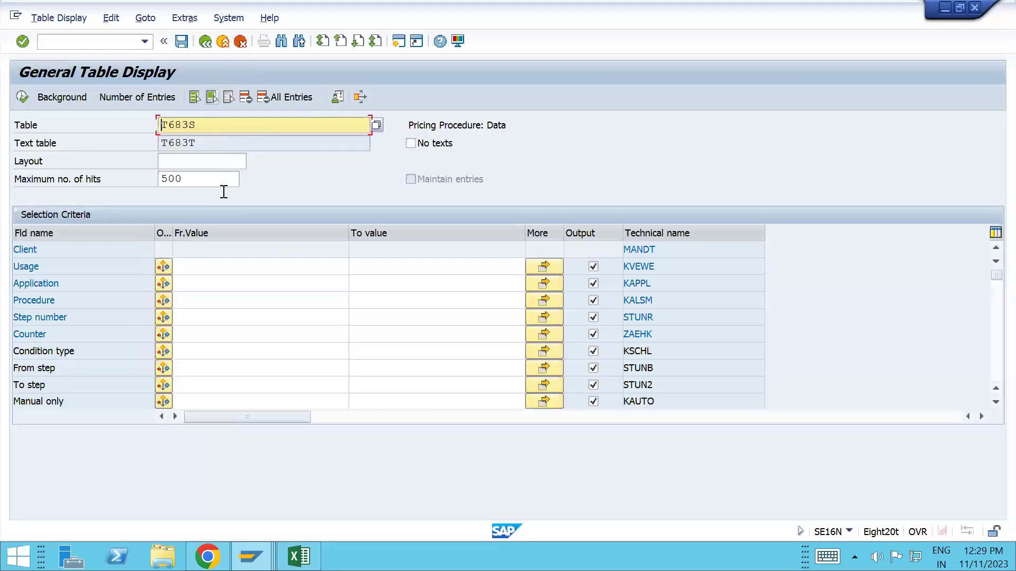
left_click(204, 347)
type("BO01")
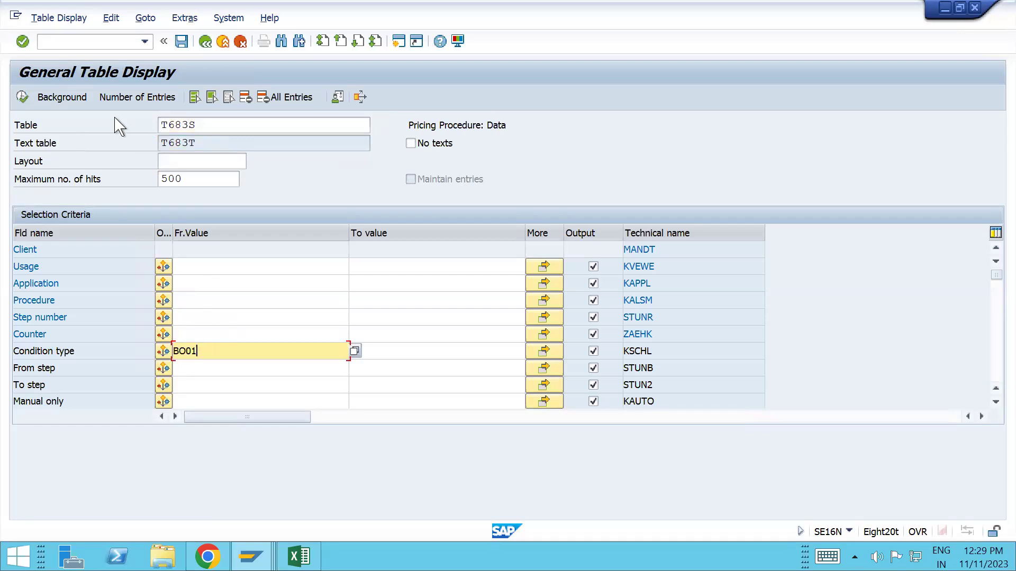
left_click(22, 97)
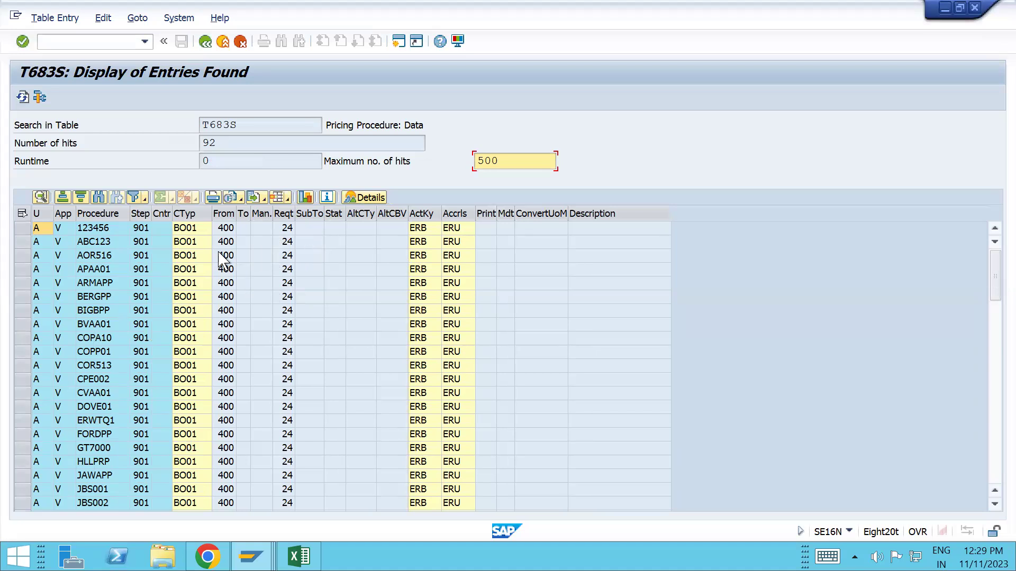
Check the statistical indicator and accruals key of the first BO01 entry, and return to the selection criteria.
left_click(191, 244)
key("Up")
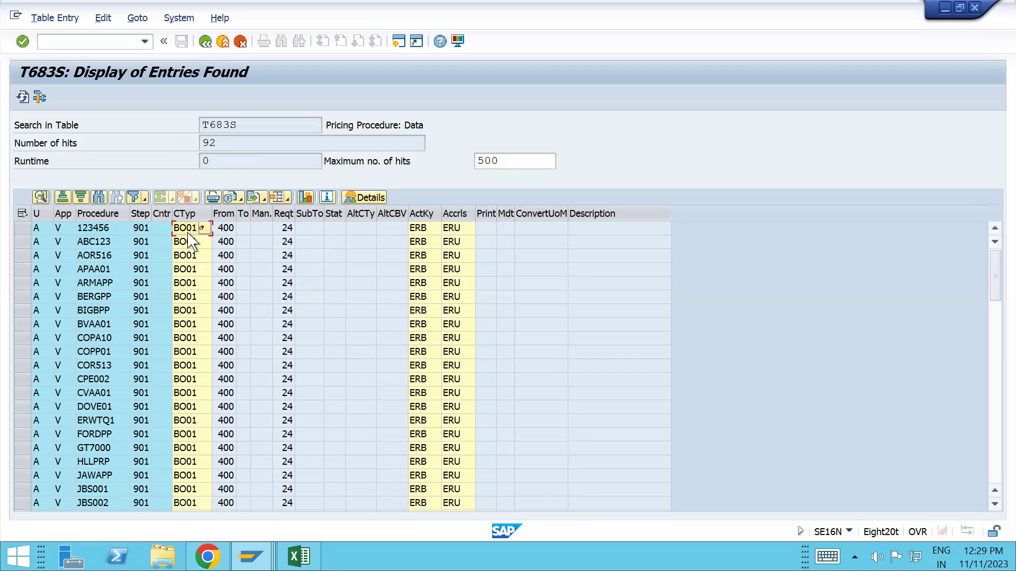
left_click(334, 231)
left_click(454, 229)
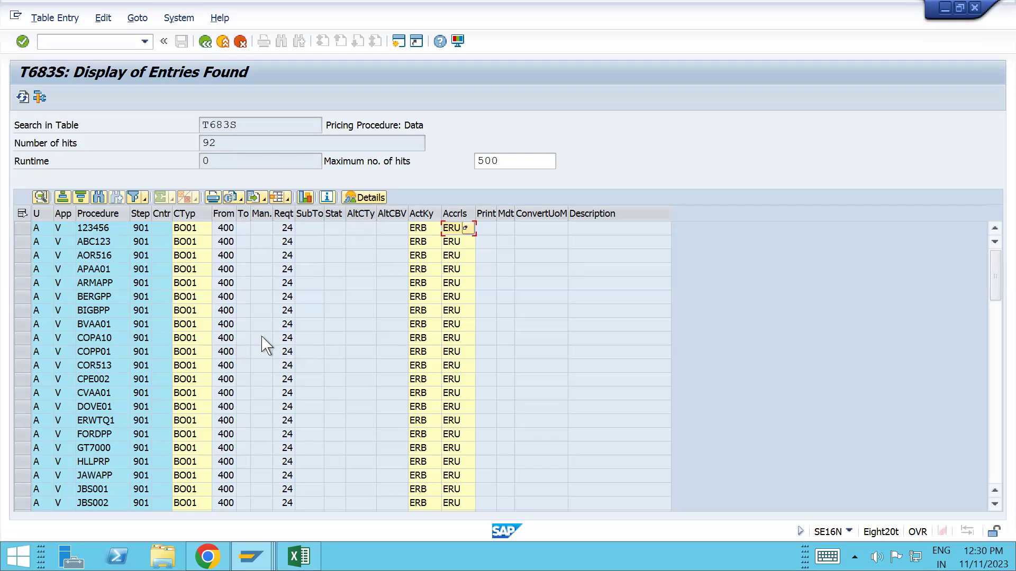
left_click(204, 41)
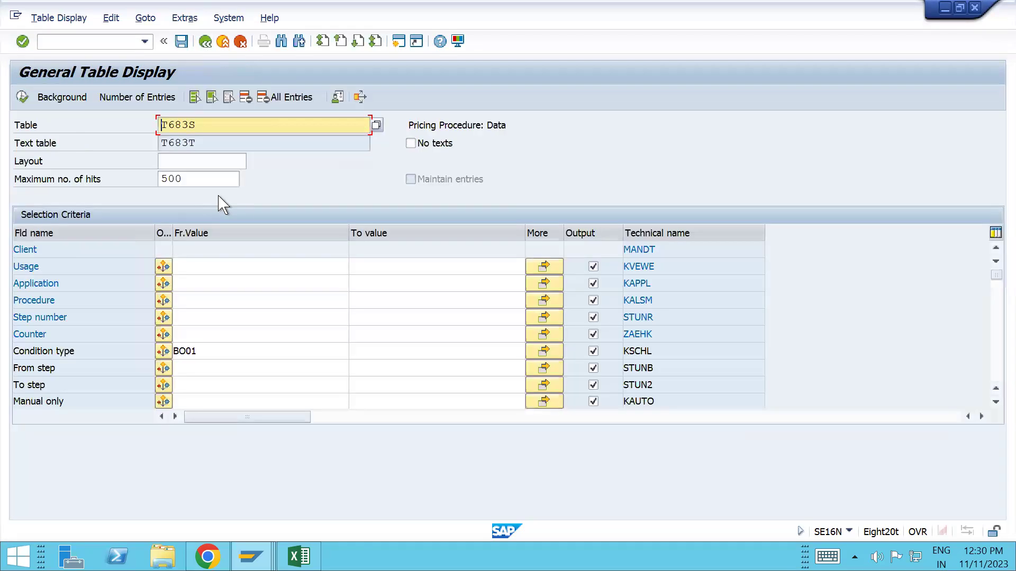
Switch to the control view of procedure RVAA01, discard its unsaved changes and go back to the procedures overview.
key("alt+Tab")
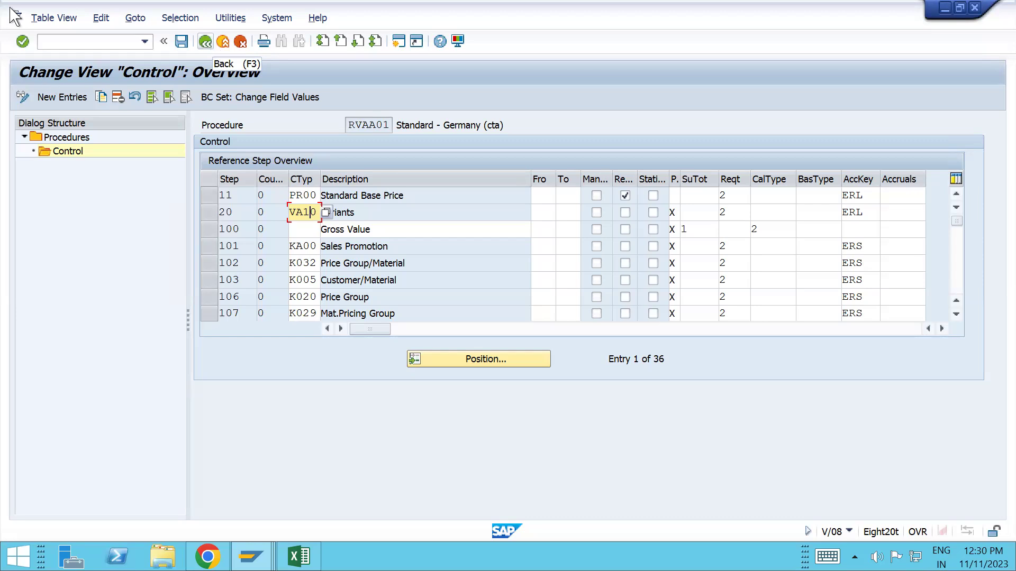
left_click(206, 47)
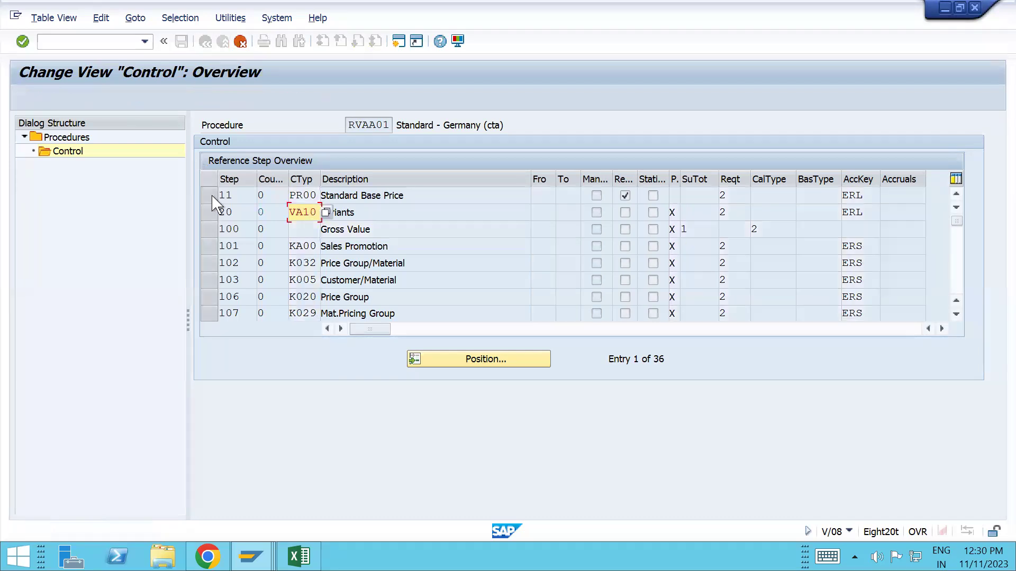
left_click(240, 41)
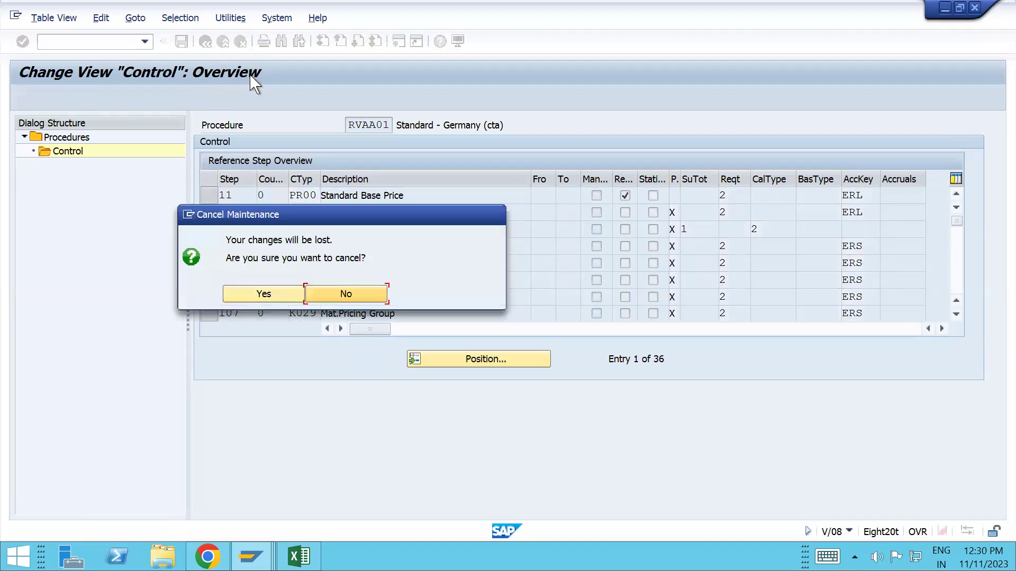
left_click(302, 293)
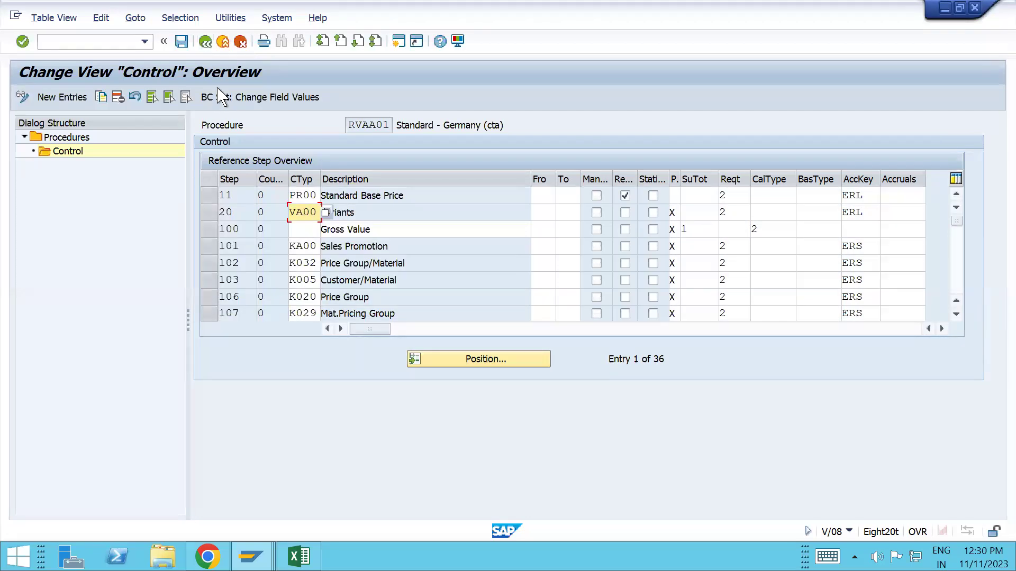
left_click(205, 42)
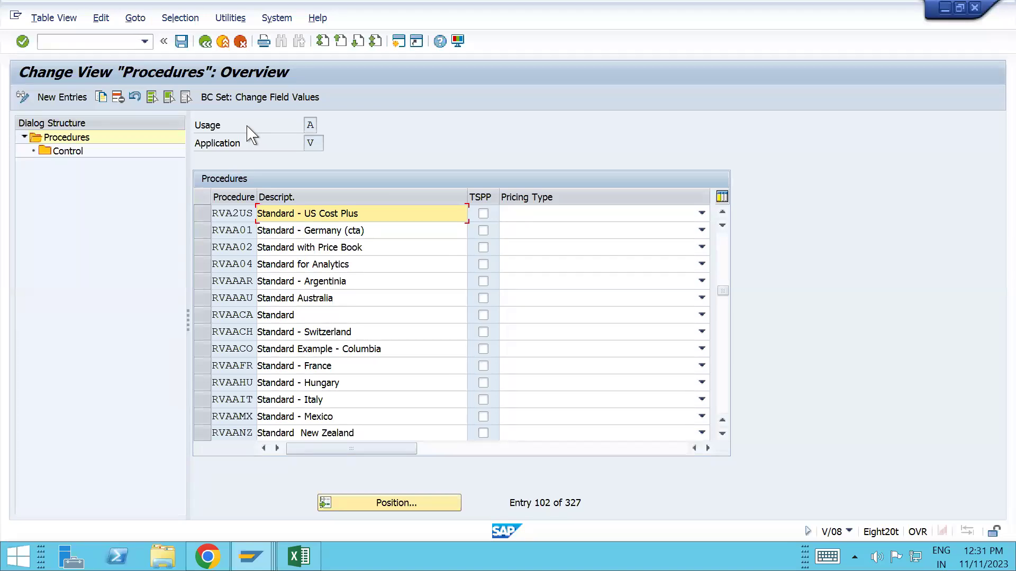
Position the procedures overview on T10000, select that procedure and open its control data.
left_click(384, 500)
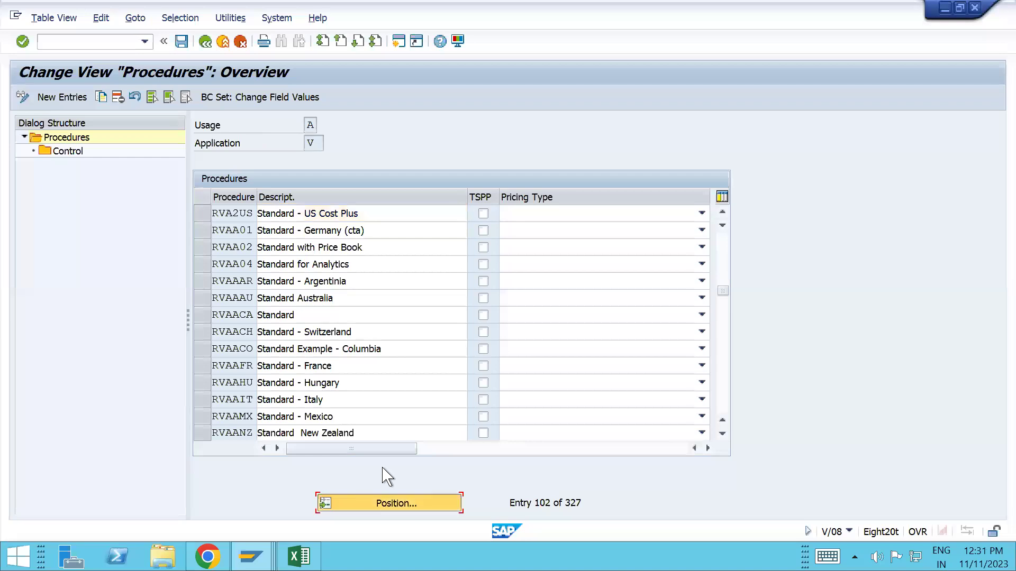
type("t")
type("100")
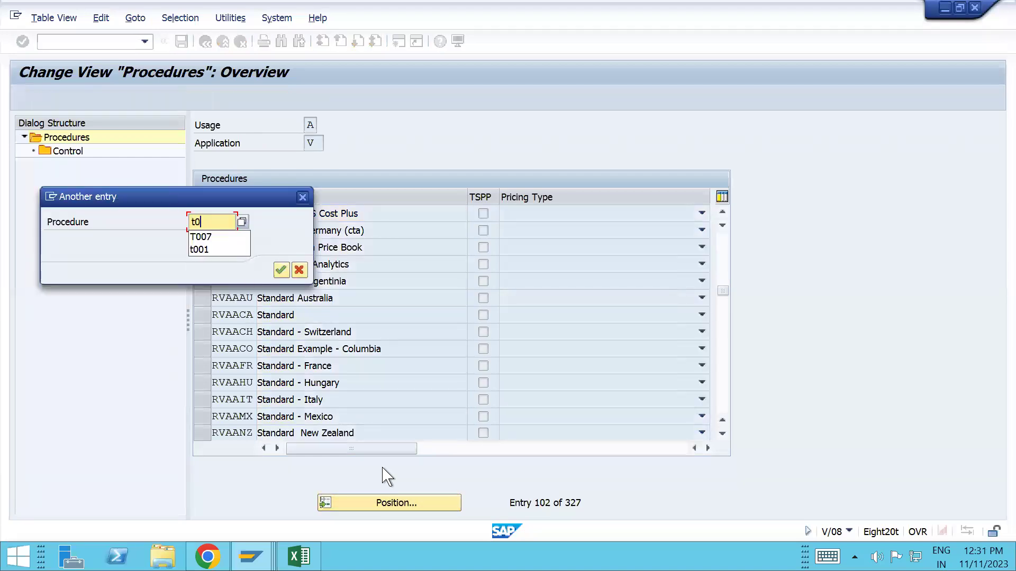
type("00")
key("Return")
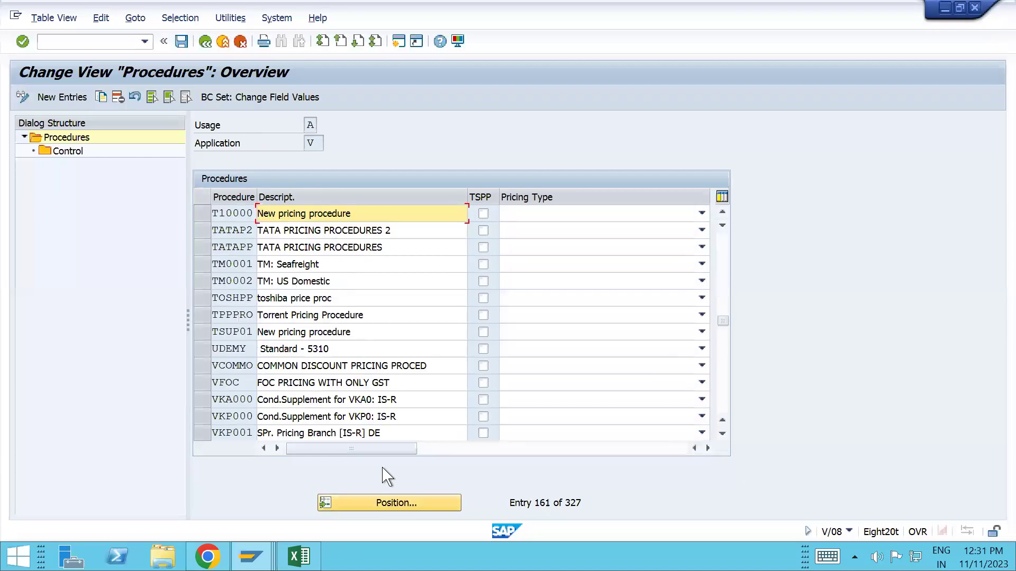
left_click(203, 216)
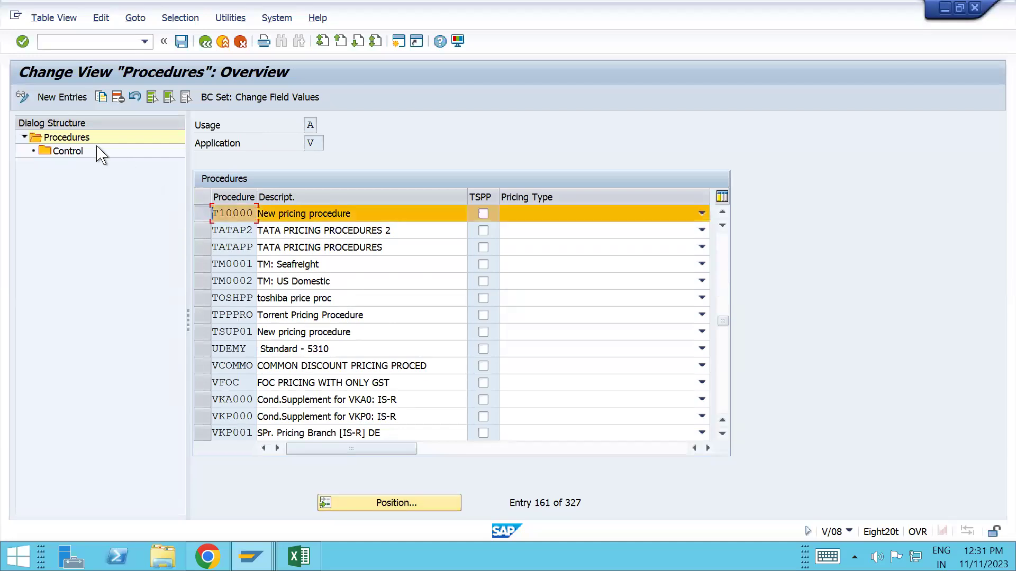
double_click(68, 152)
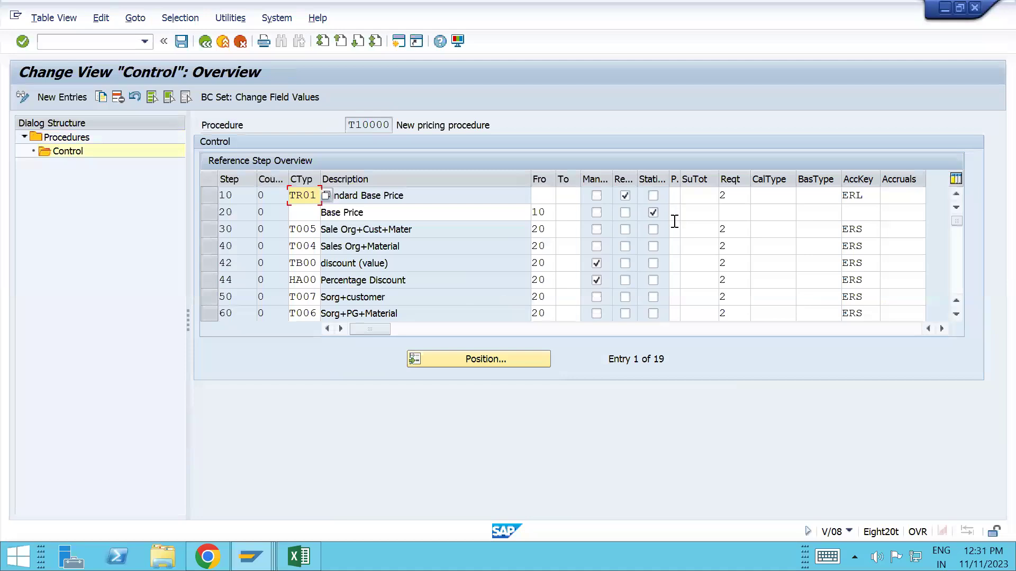
Open the possible print ID values for step 30 of T10000 and move the list clear of the condition lines.
left_click(675, 228)
left_click(683, 229)
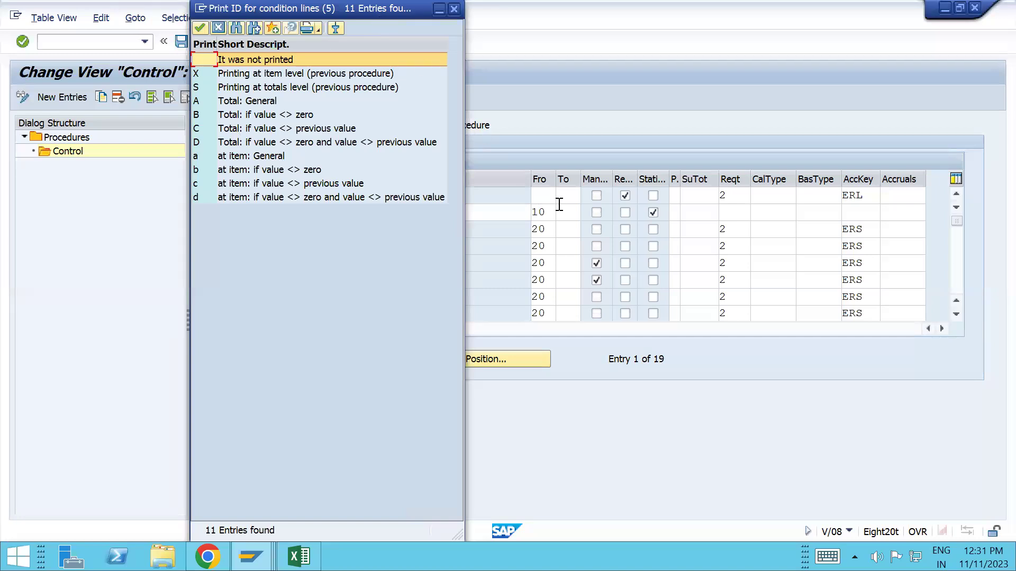
left_click_drag(347, 12, 592, 258)
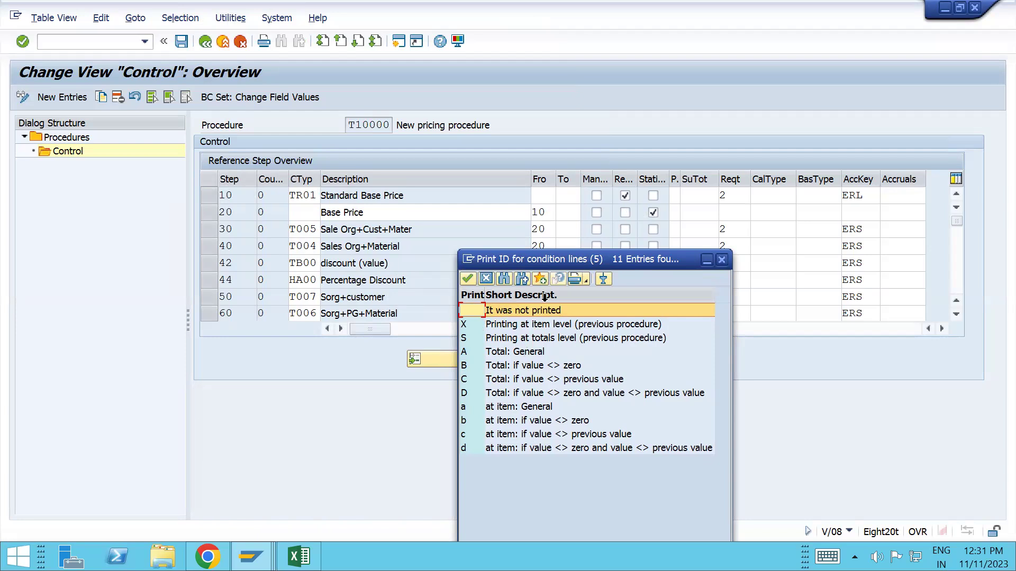
left_click_drag(570, 255, 729, 262)
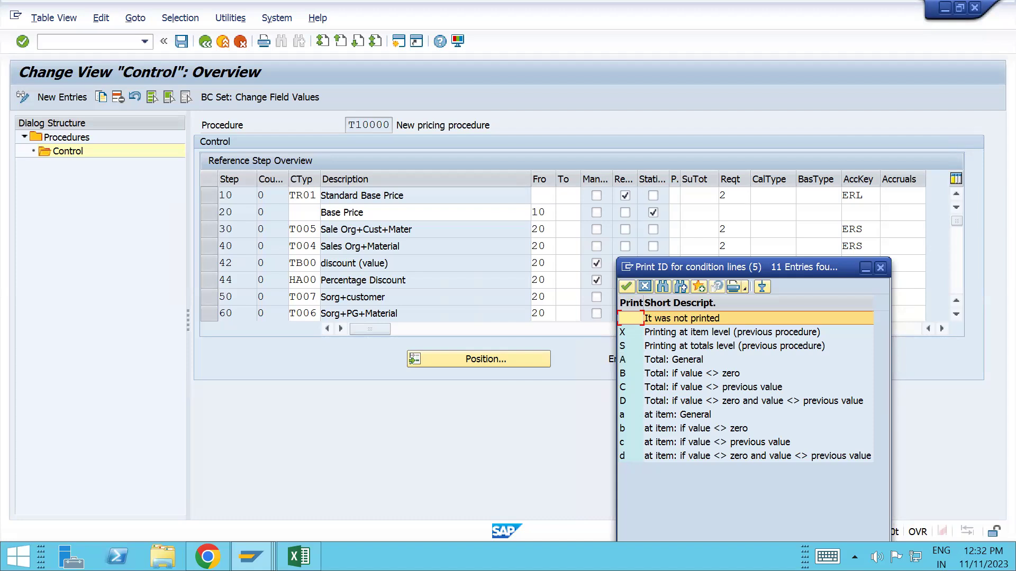
In the sales order session, start transaction SE16N and load the billing header table VBRK.
mouse_move(261, 544)
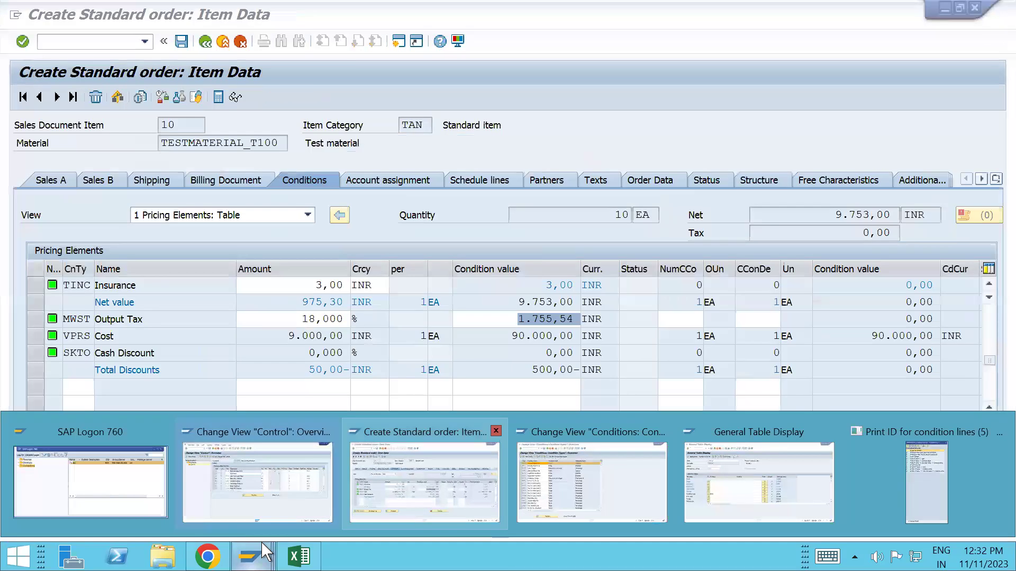
left_click(410, 482)
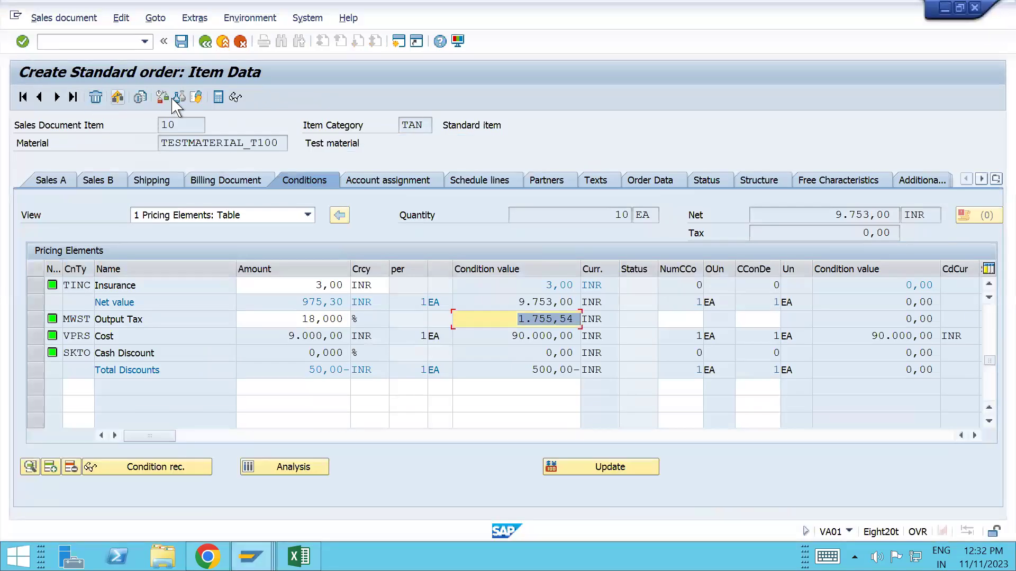
left_click(83, 45)
type("/nse16n")
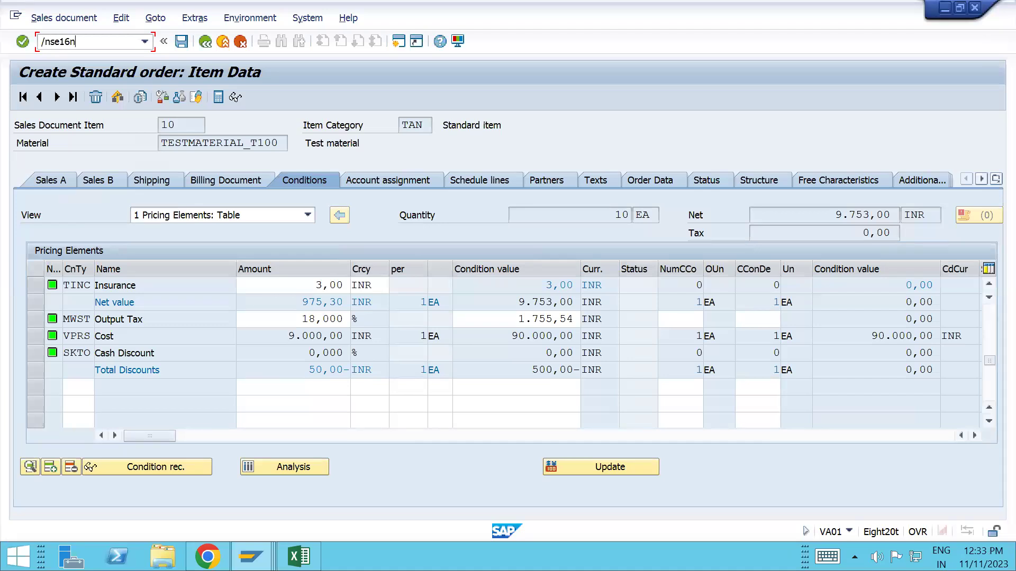
key("Return")
type("vbrk")
key("Delete")
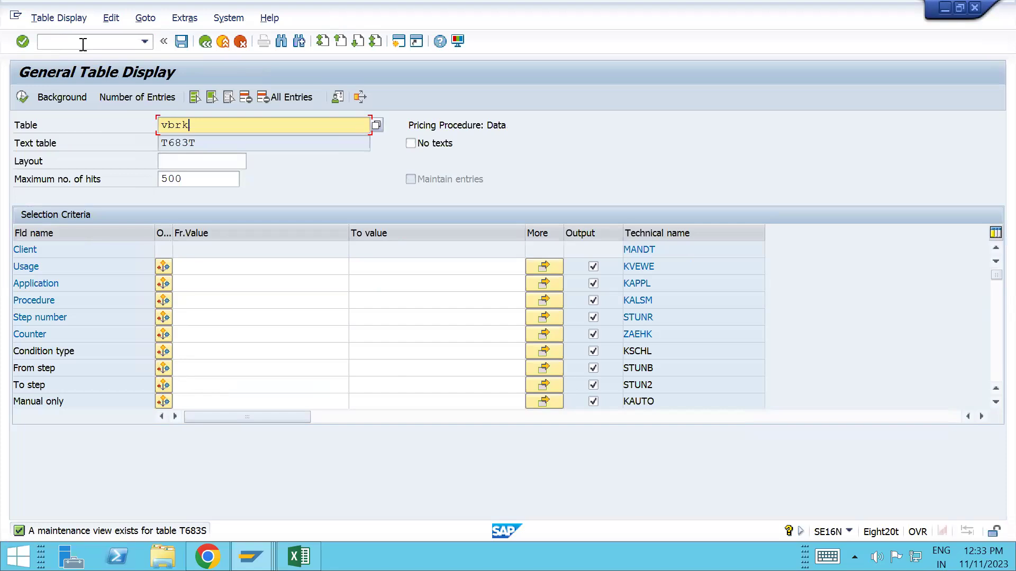
key("Return")
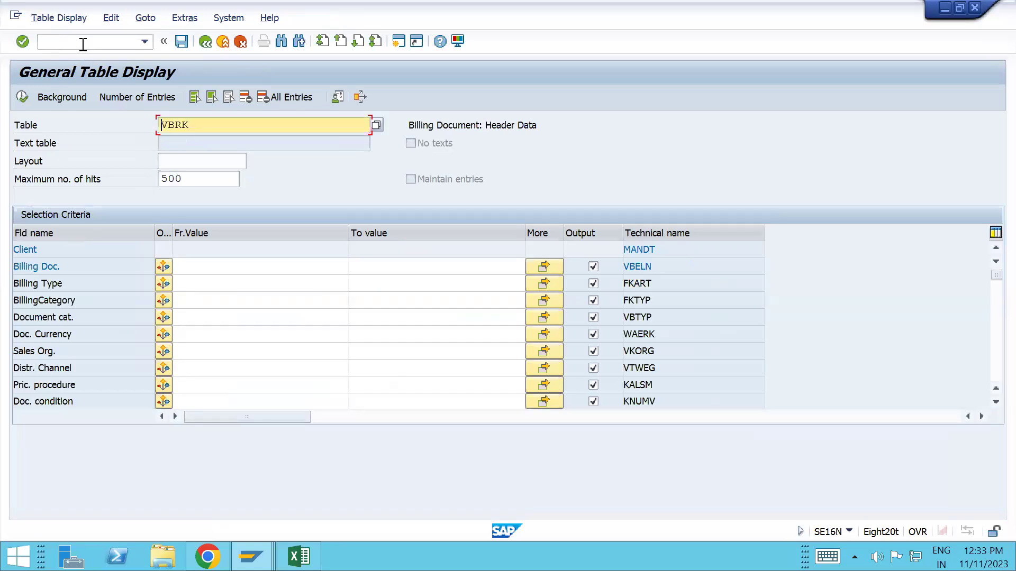
List the VBRK entries for sales organization T100 and pick the billing document dated 09.11.2023.
left_click(202, 353)
type("T10")
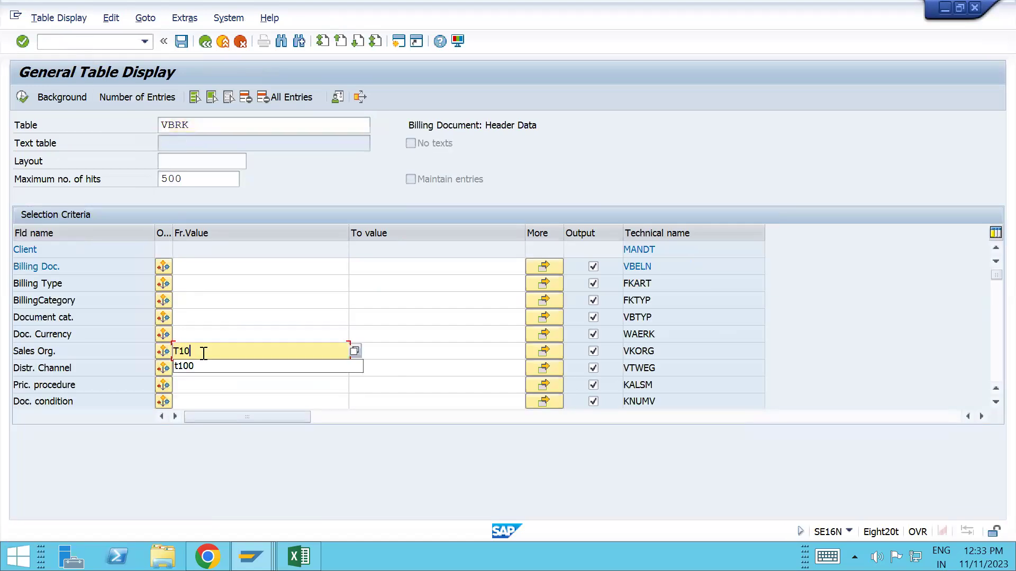
type("0")
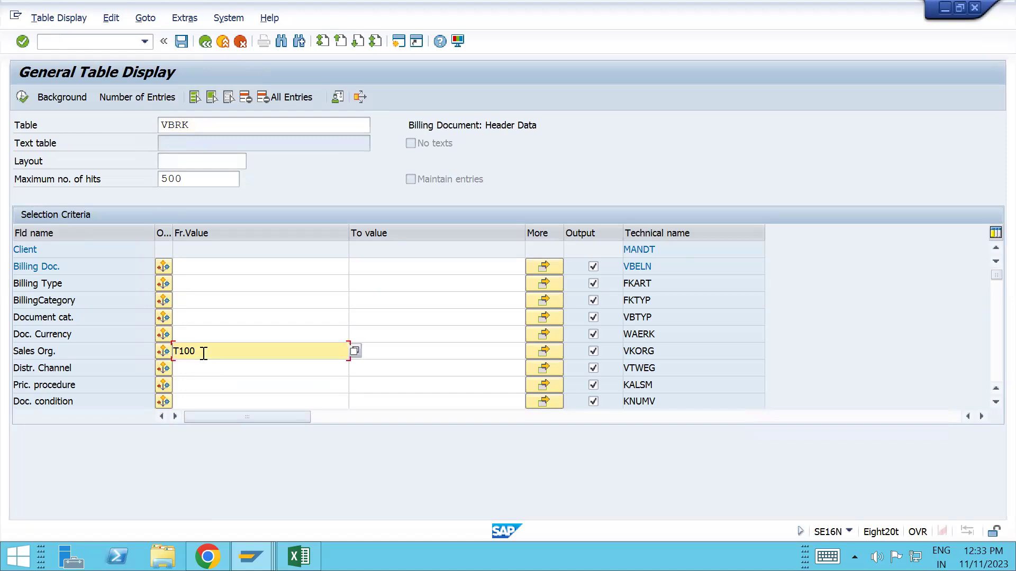
left_click(22, 98)
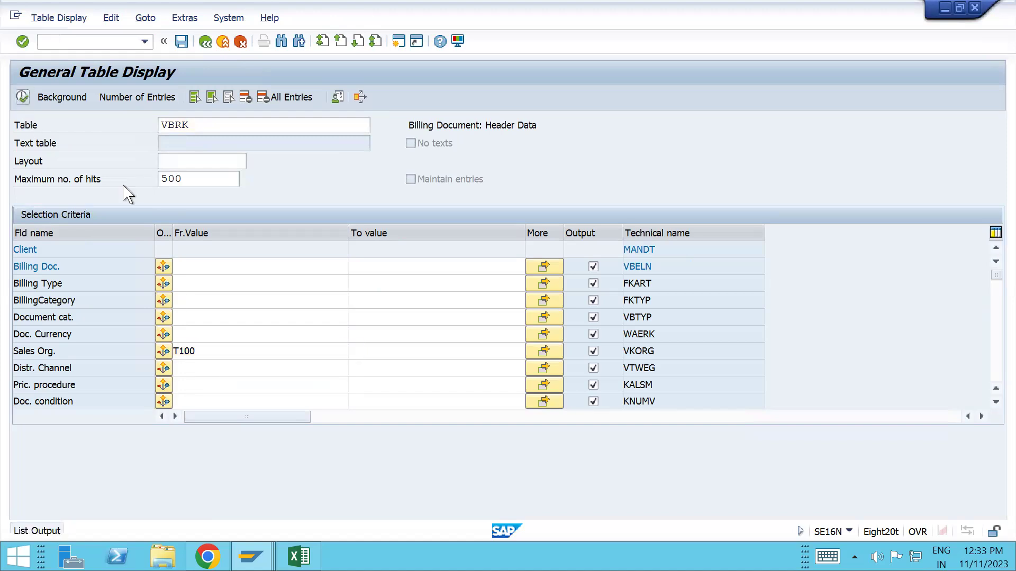
left_click(23, 98)
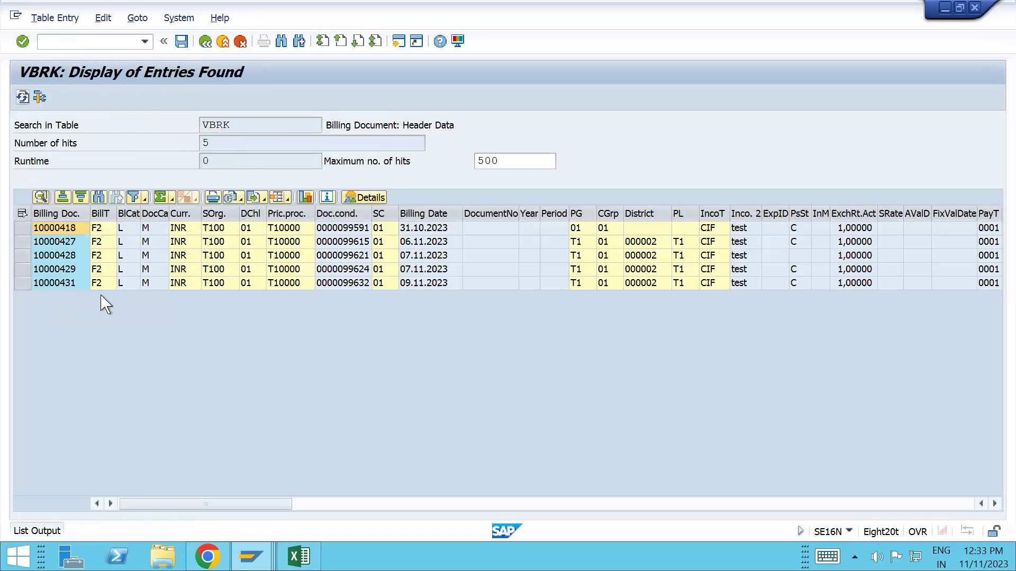
left_click(54, 283)
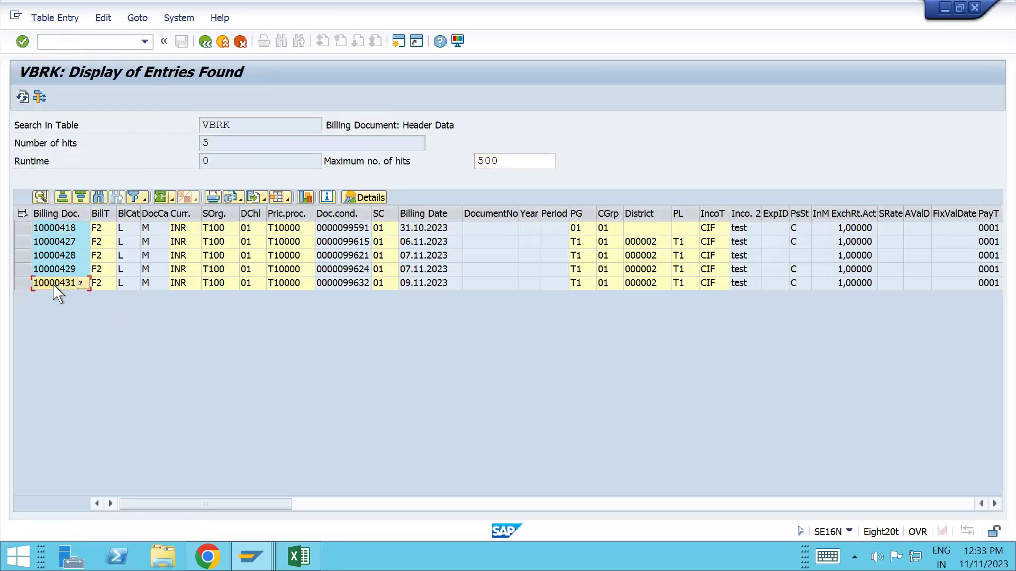
left_click(53, 285)
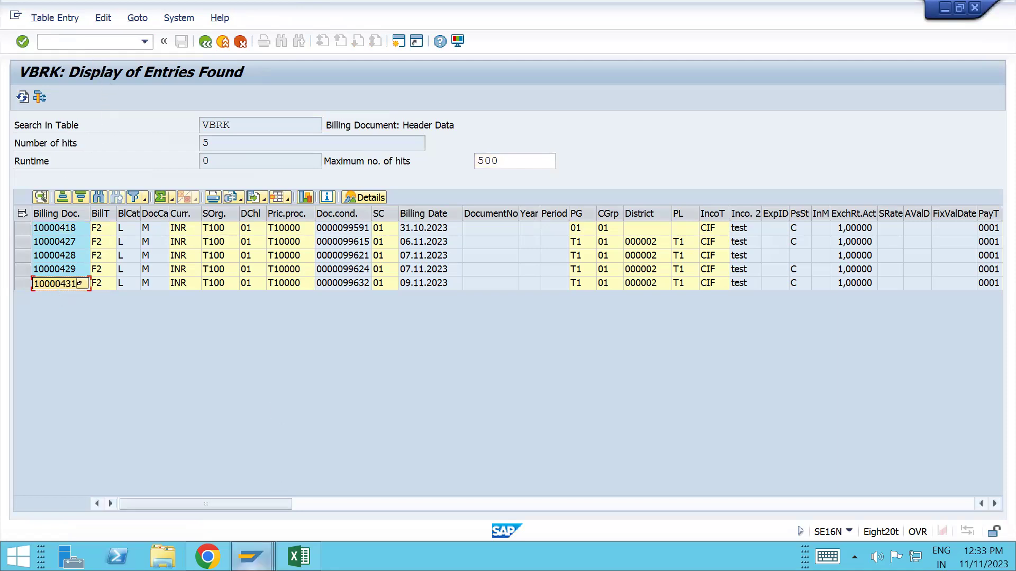
Return to the print ID value list of procedure T10000 and close it.
mouse_move(251, 557)
mouse_move(758, 476)
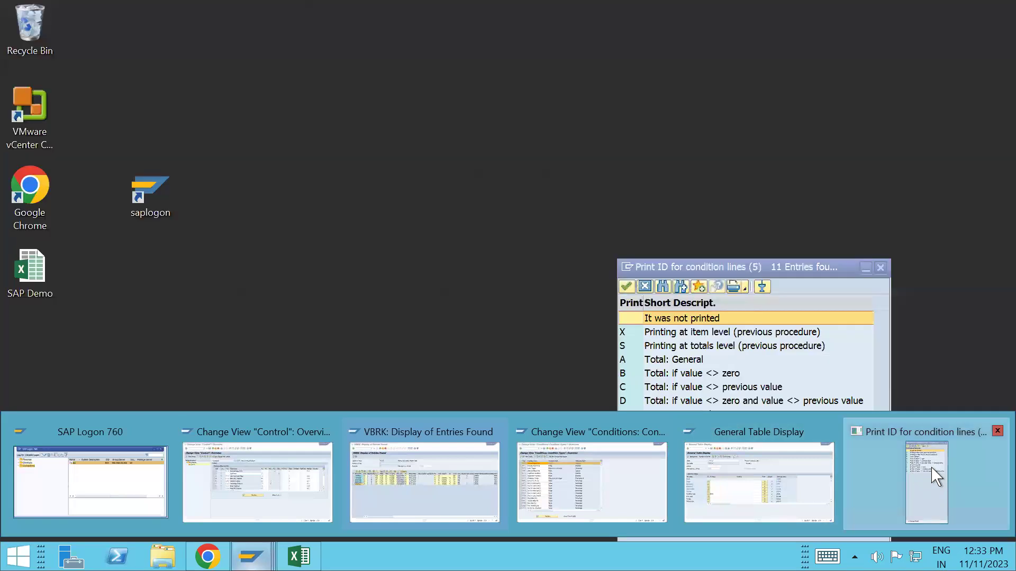
left_click(929, 477)
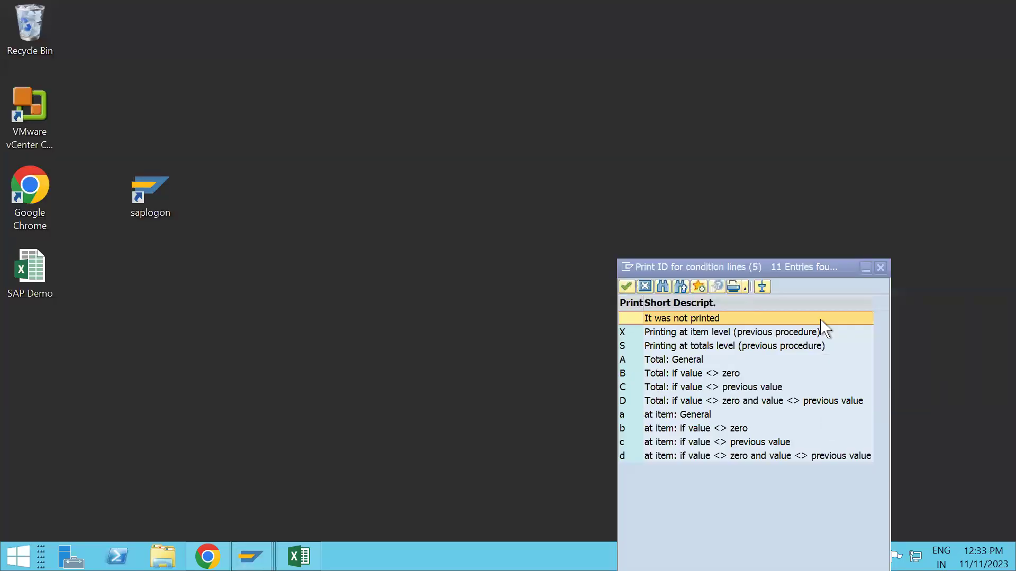
left_click(880, 268)
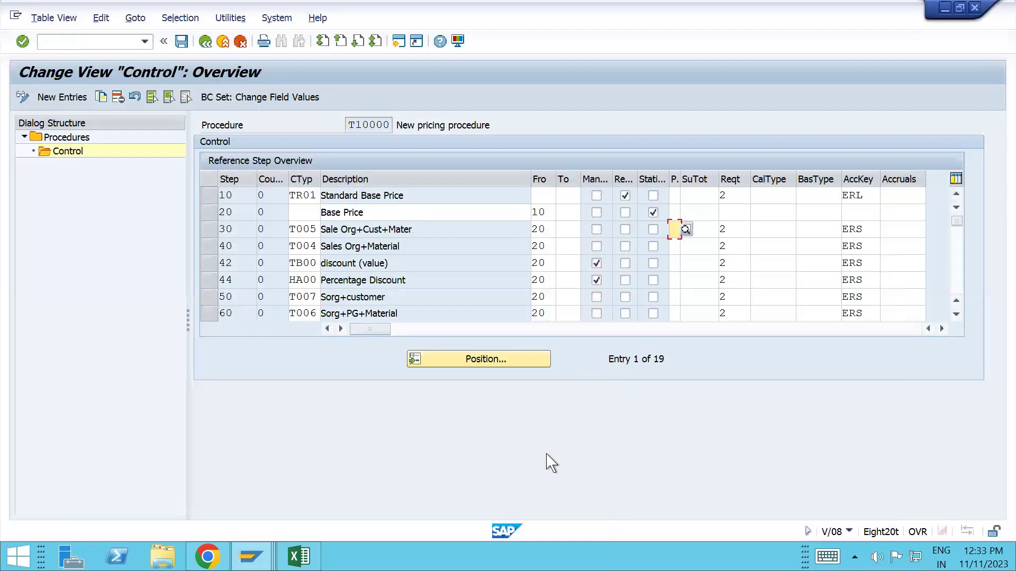
left_click(686, 229)
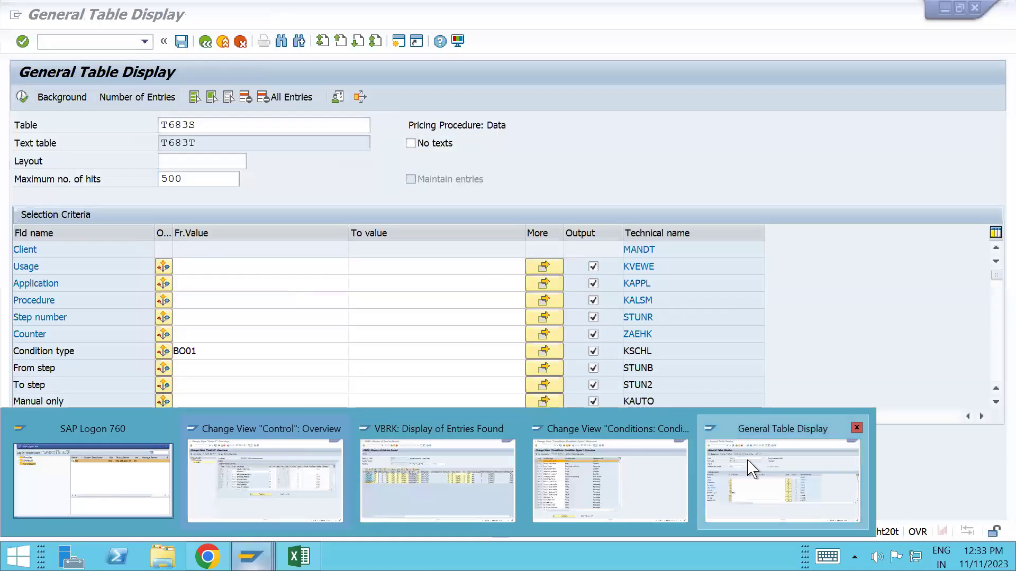
Switch to the T683S table display session, start transaction VF02 and enter the number of the billing document dated 09.11.2023.
left_click(747, 466)
left_click(75, 48)
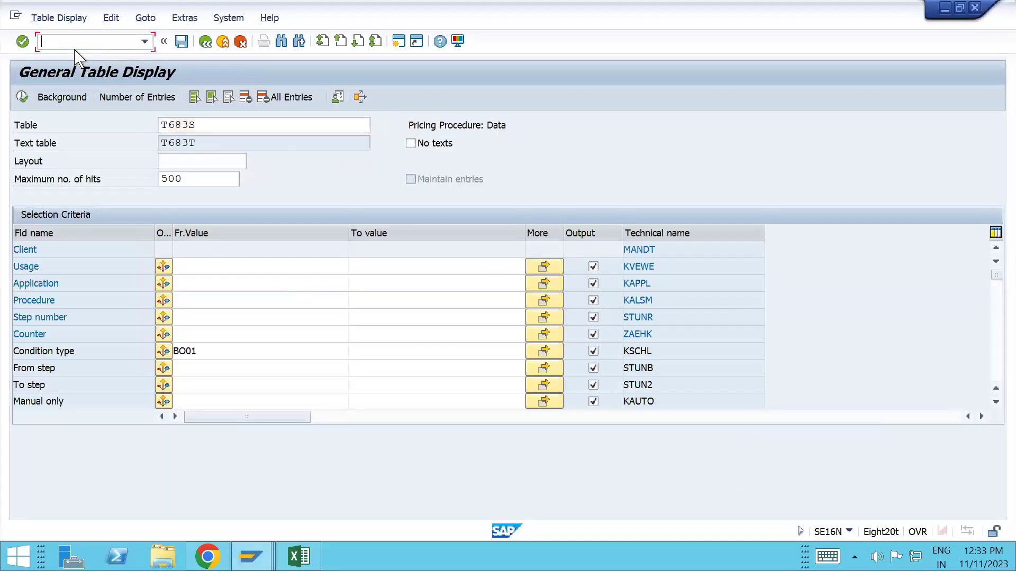
type("/nvf02")
key("Return")
type("10000431")
Open the issue output list for the billing document and try to preview the RD00 Invoice message.
left_click(71, 19)
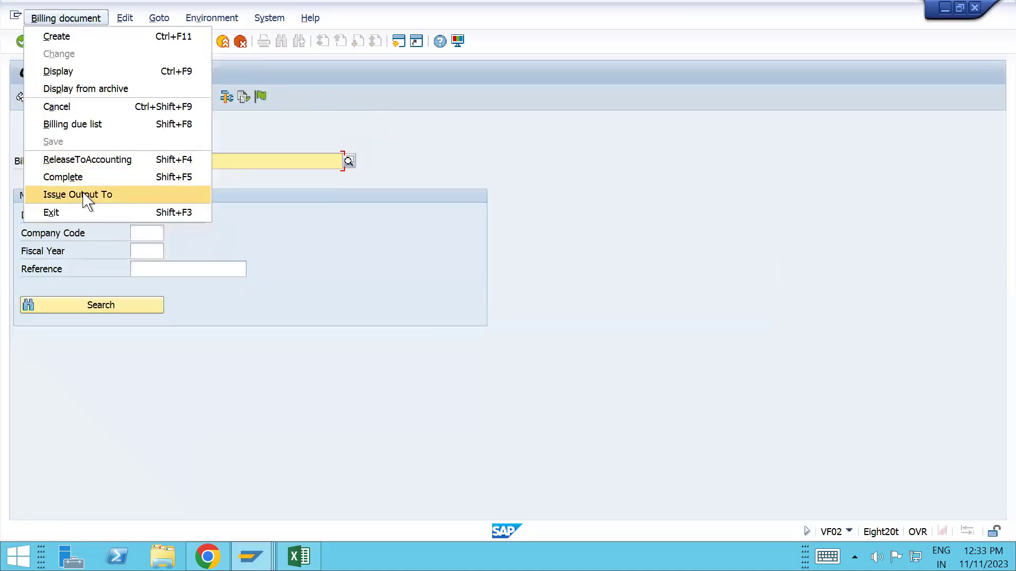
left_click(86, 195)
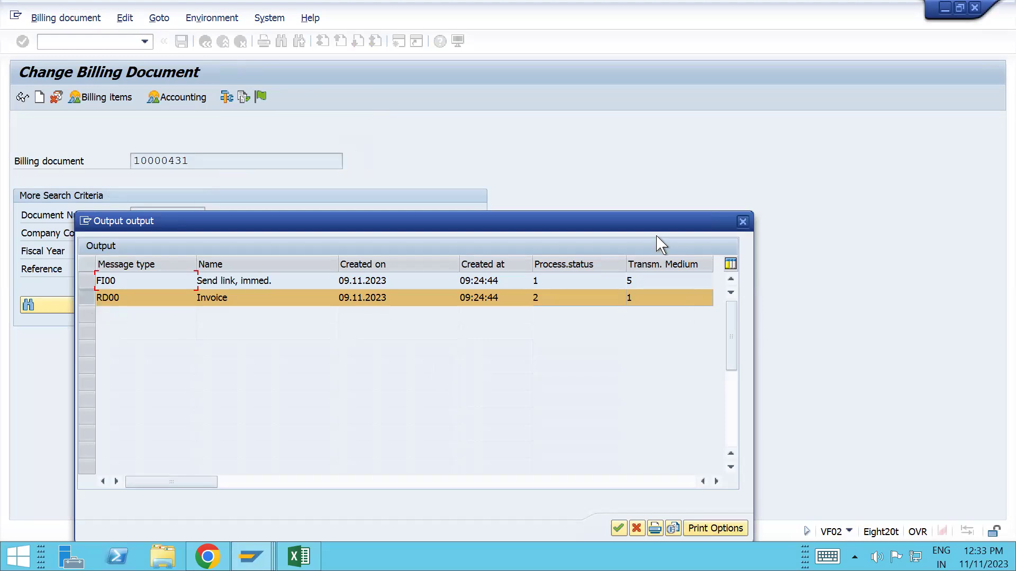
left_click_drag(658, 231, 716, 120)
left_click(733, 417)
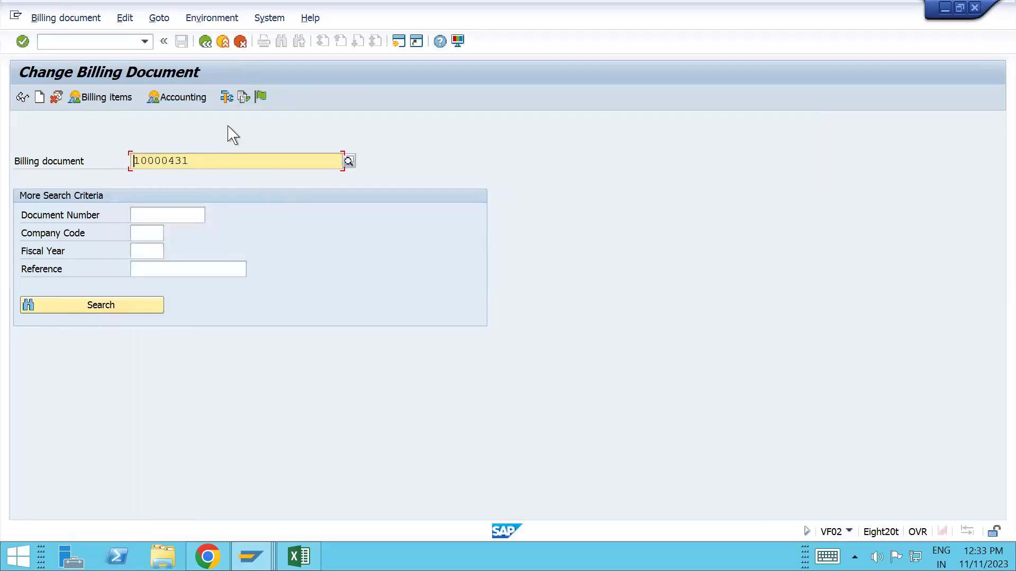
Open the billing document's header data and display its list of outputs.
key("Return")
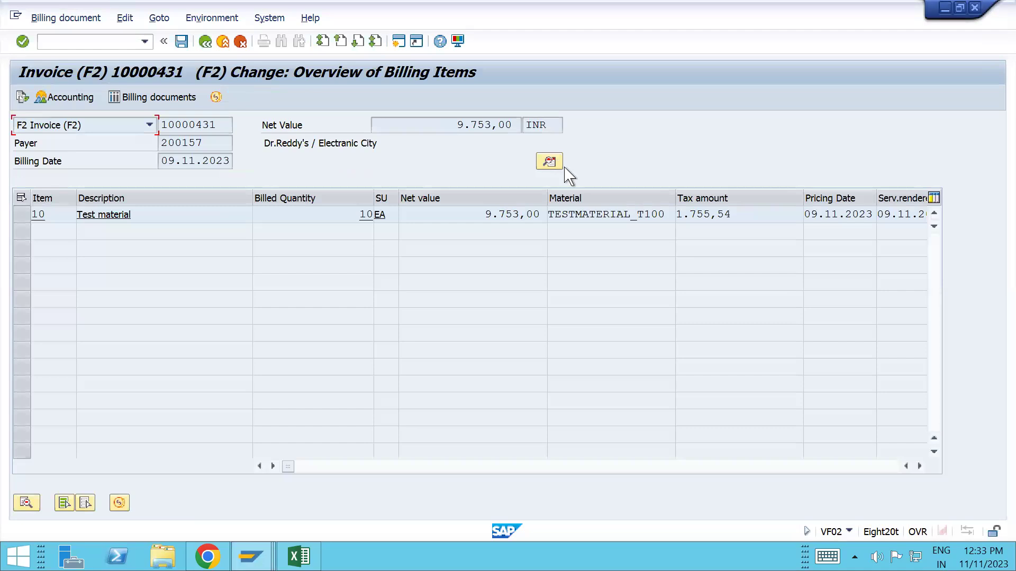
left_click(550, 161)
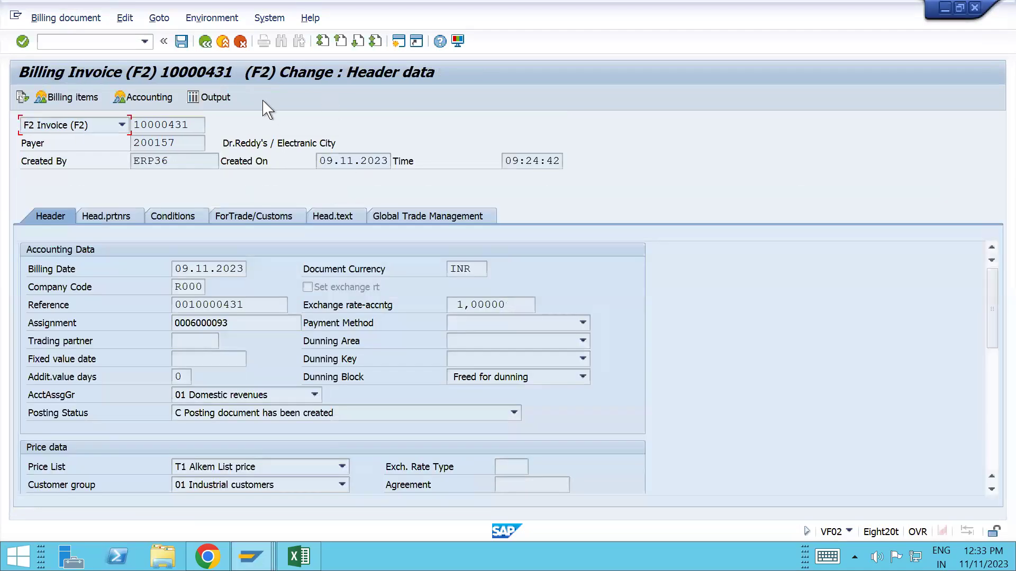
left_click(160, 18)
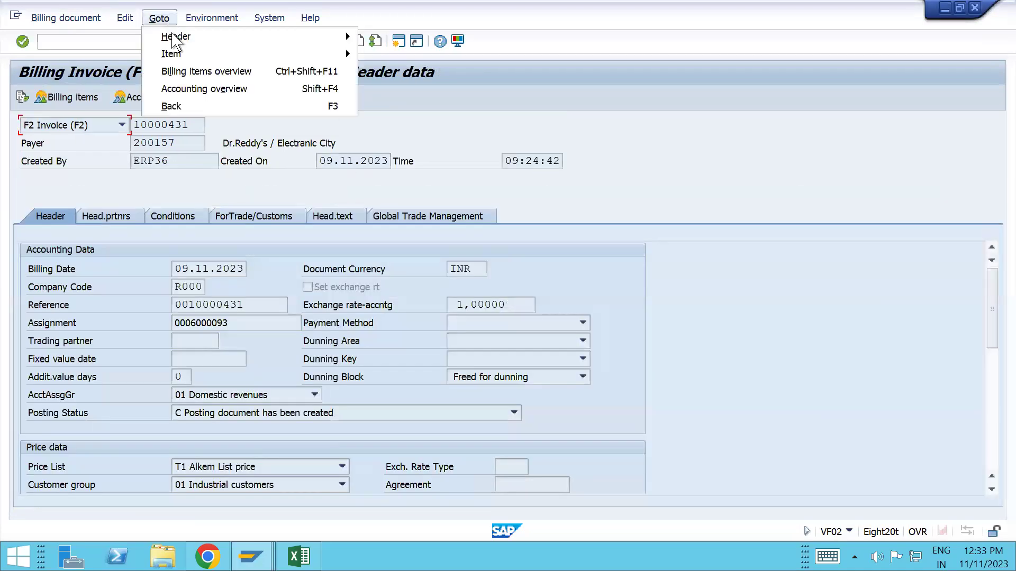
left_click(197, 17)
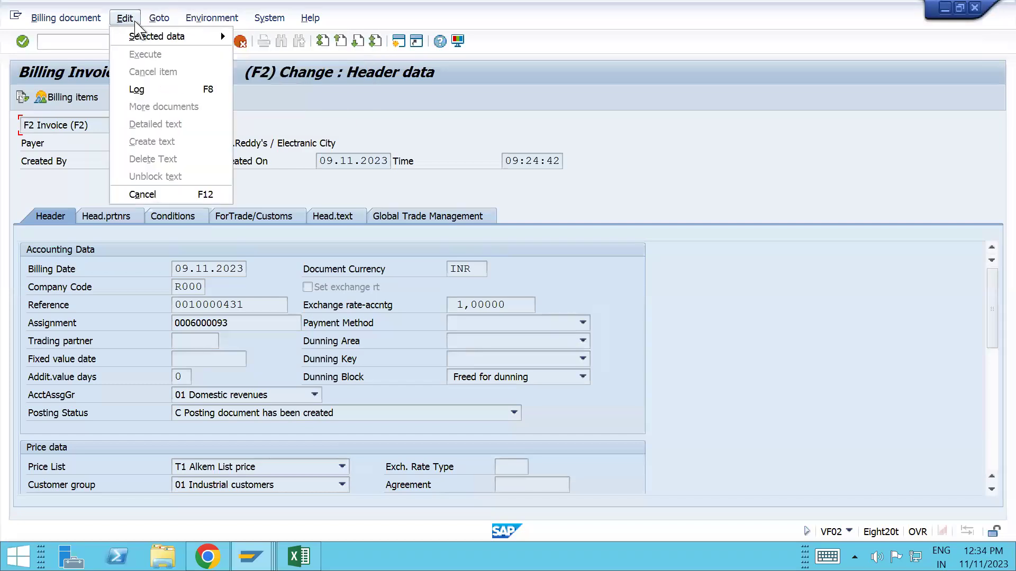
mouse_move(155, 21)
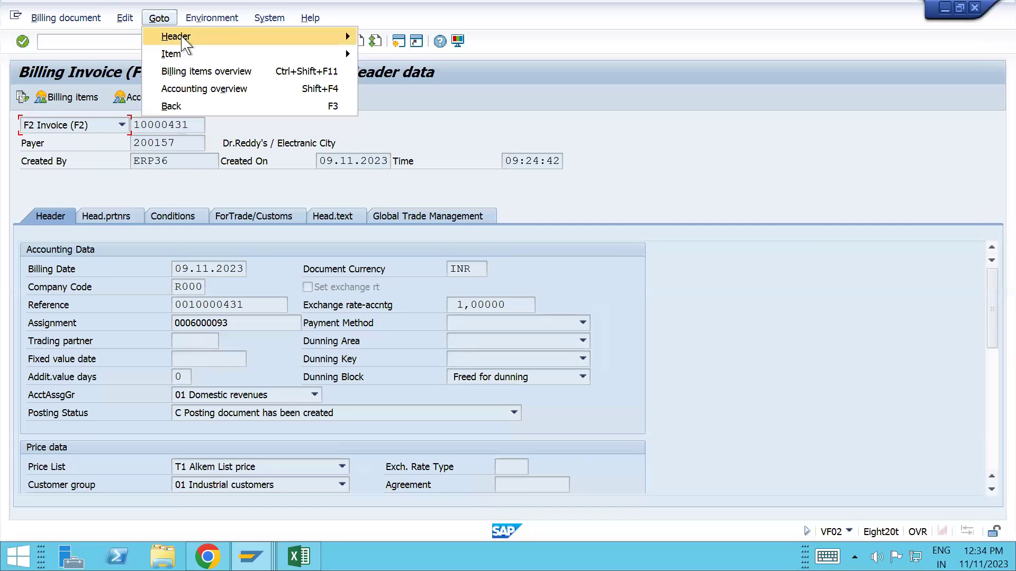
mouse_move(281, 35)
left_click(389, 38)
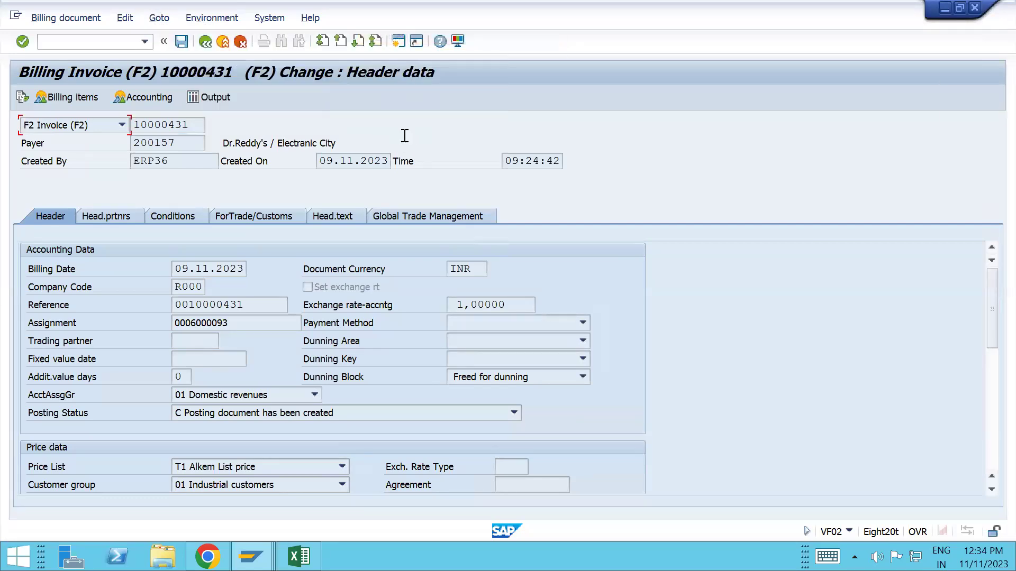
left_click(207, 96)
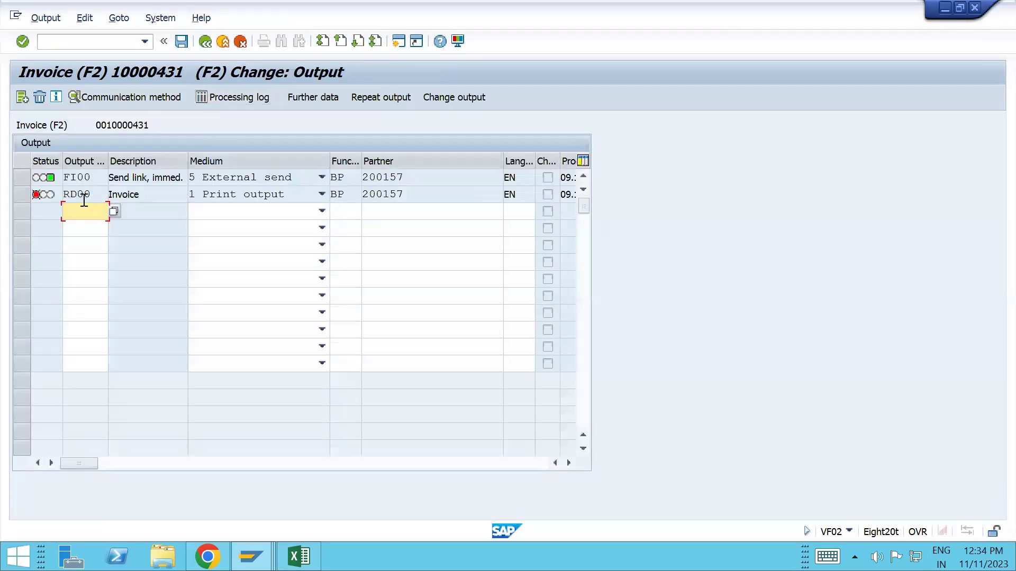
Check the processing log of the RD00 Invoice output and close it.
left_click(21, 195)
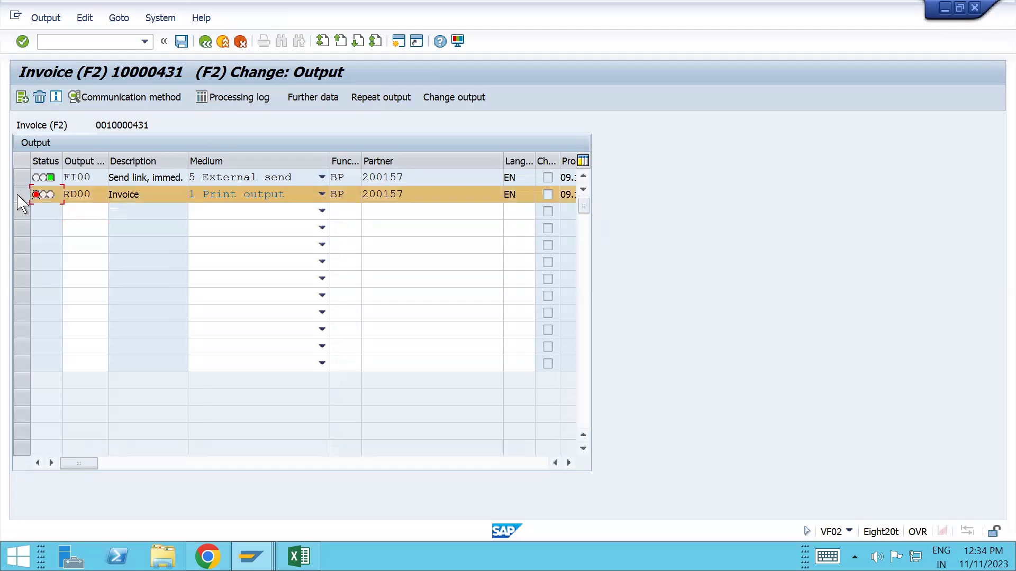
left_click(245, 103)
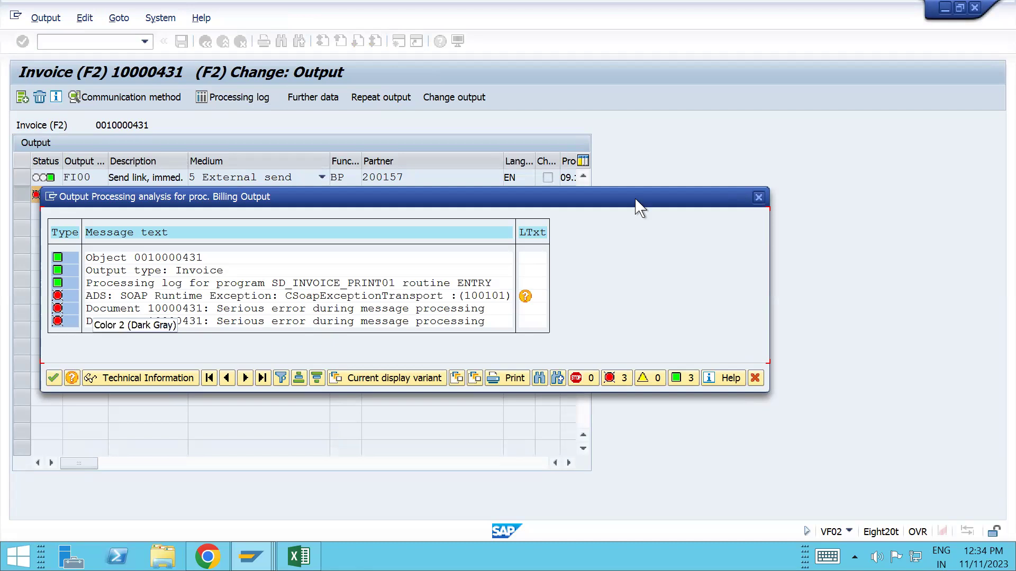
left_click(759, 197)
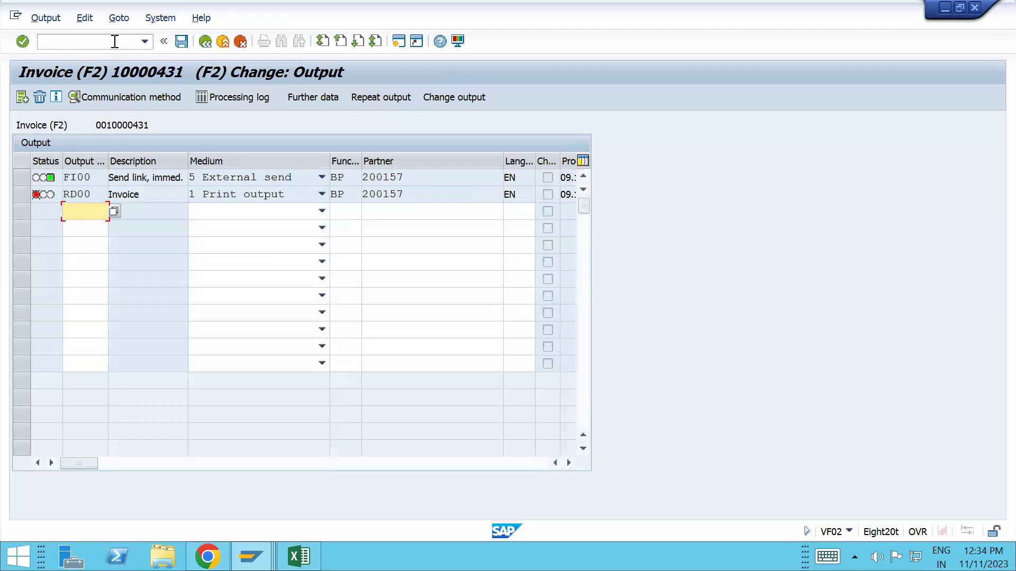
Open the output determination analysis for the billing document, examine output types such as ESR0, FEEU, FECO and FET2, and return to the output list.
left_click(118, 19)
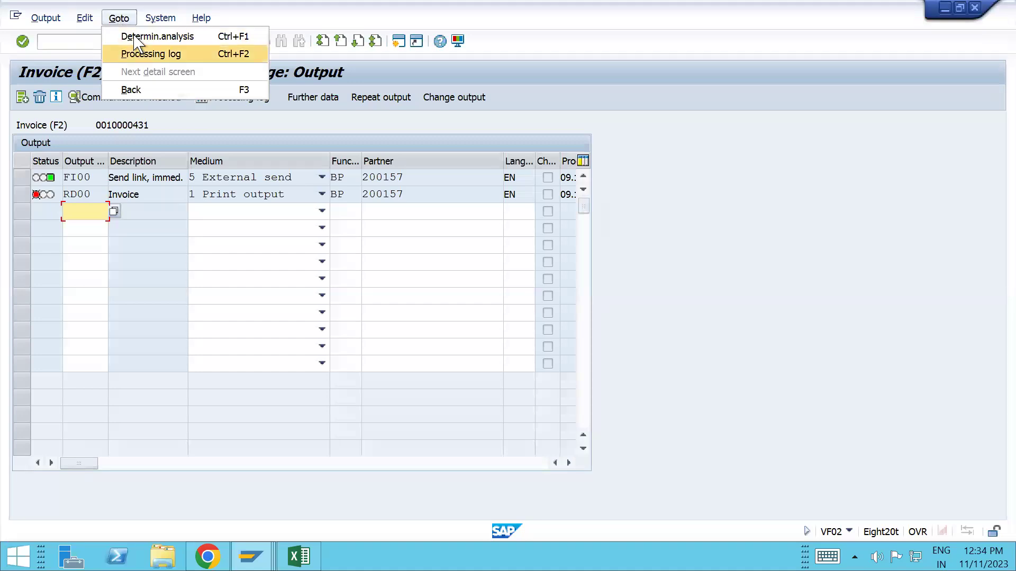
left_click(135, 38)
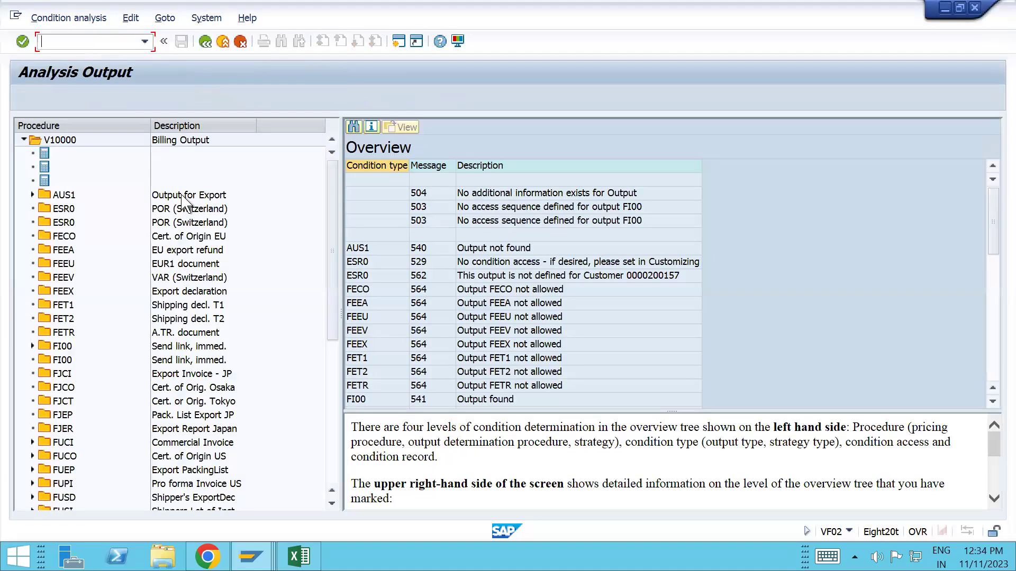
left_click(68, 228)
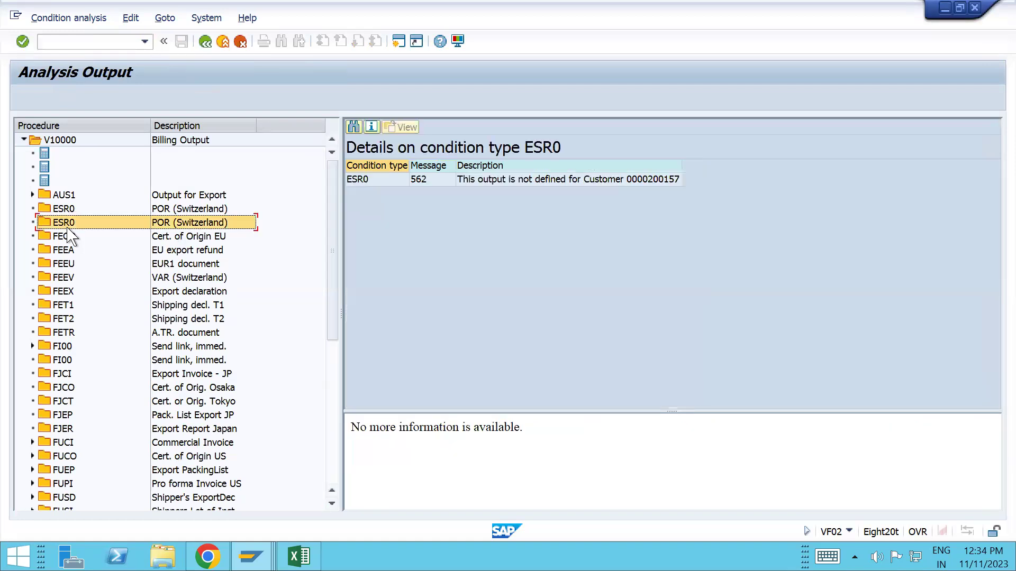
left_click(67, 263)
left_click(64, 251)
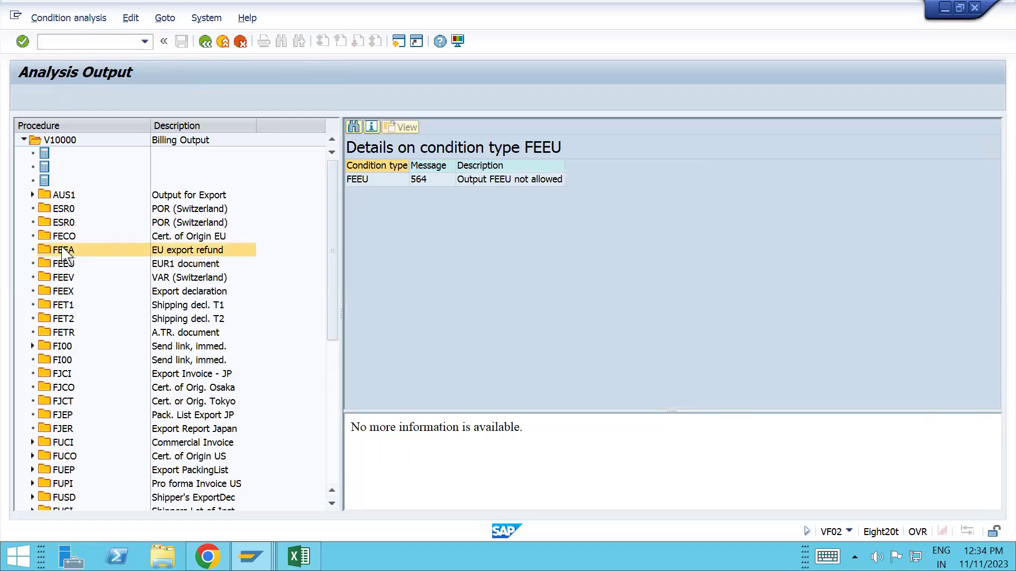
left_click(64, 236)
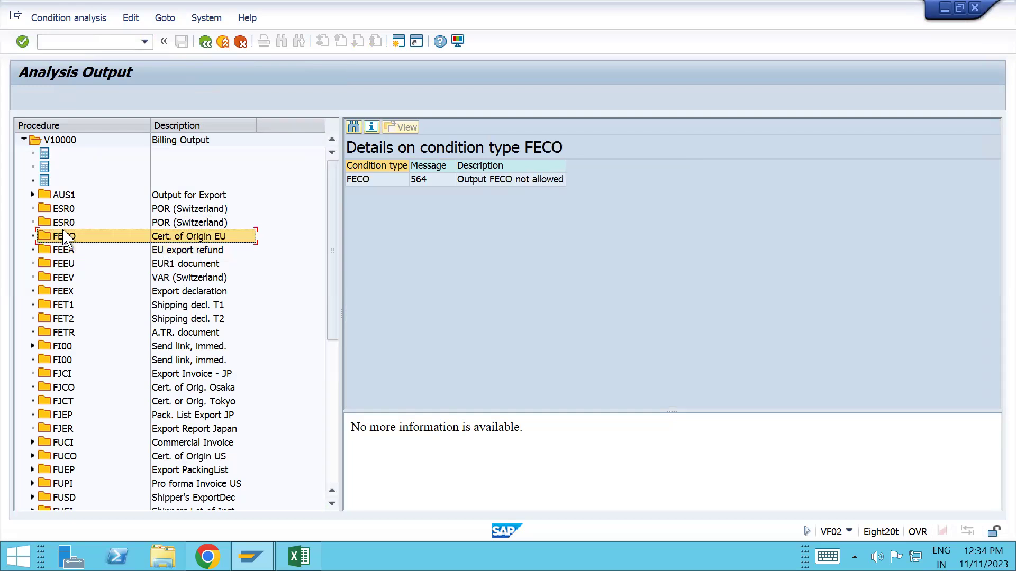
left_click(73, 294)
left_click(73, 320)
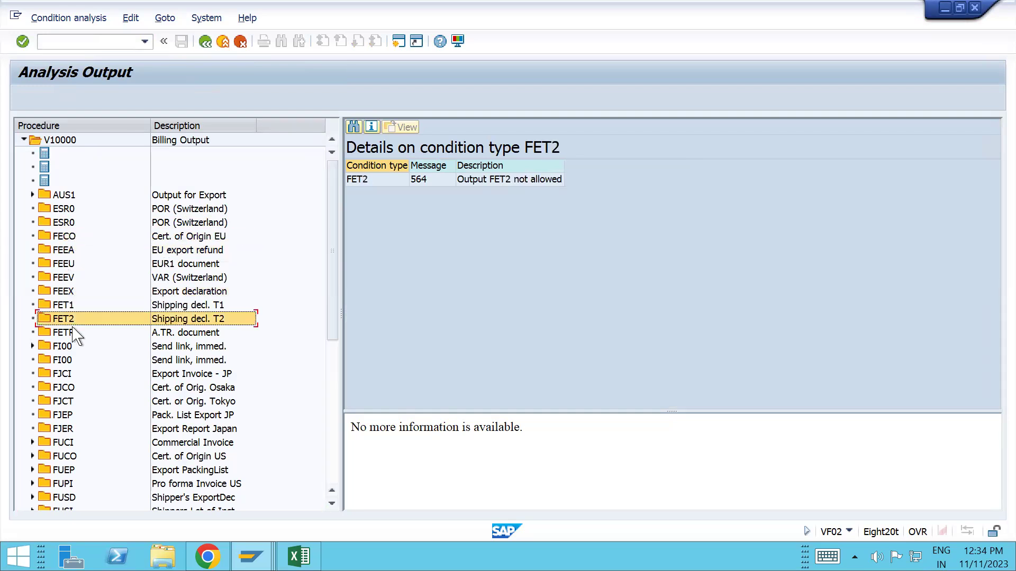
left_click(82, 376)
left_click(89, 400)
left_click(204, 42)
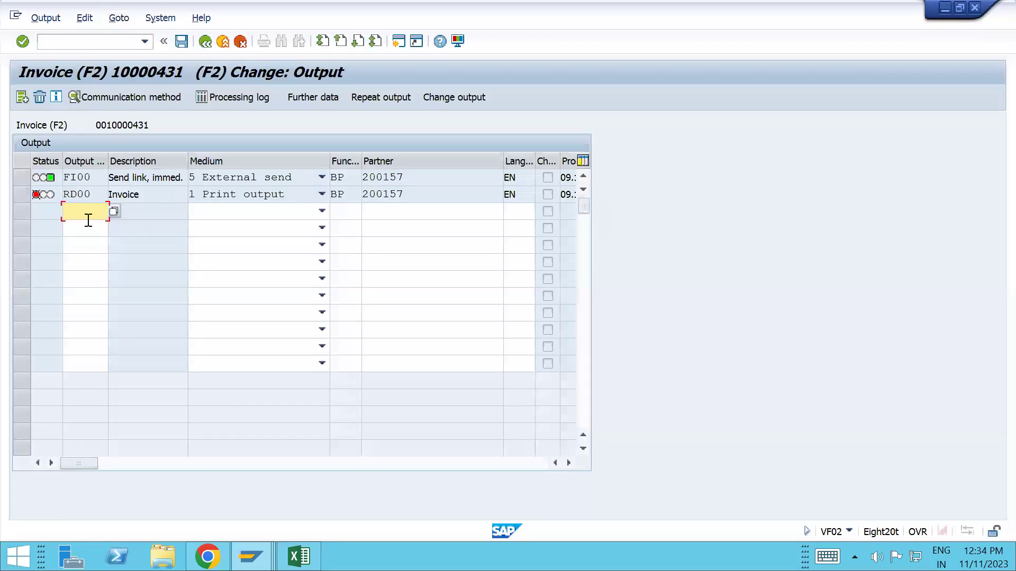
Review the processing log messages of the RD00 Invoice output once more and close the log.
left_click(21, 199)
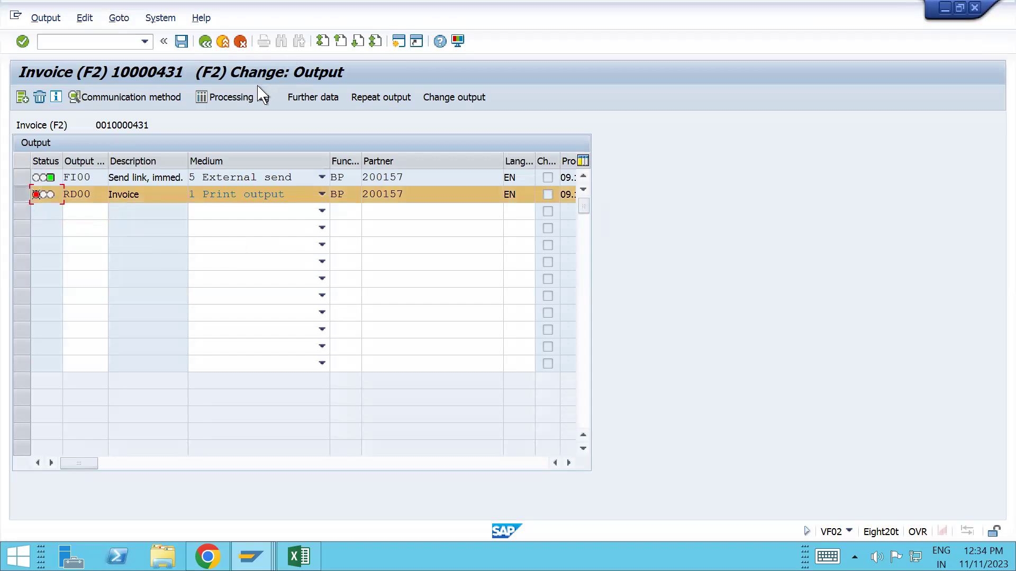
left_click(254, 100)
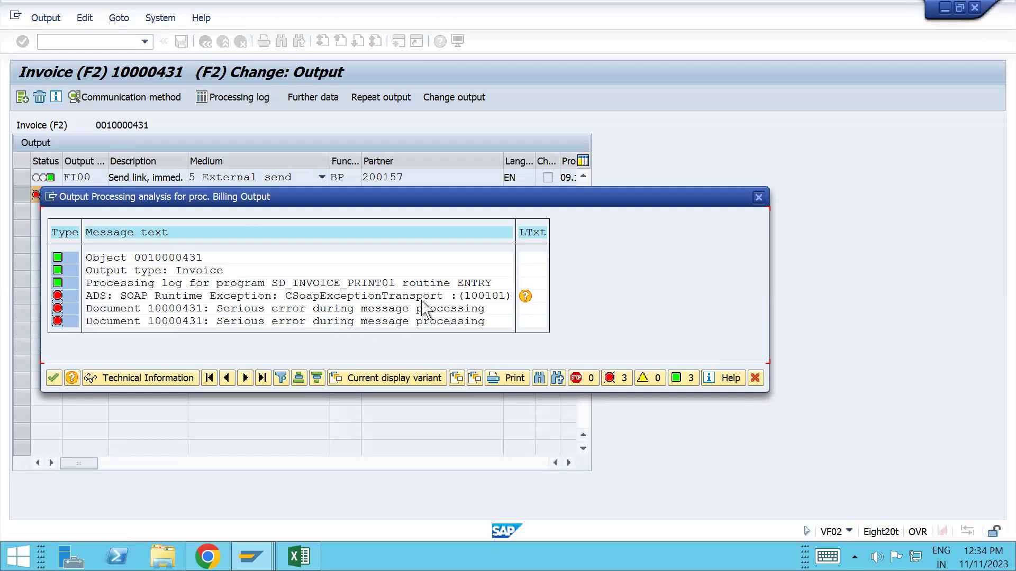
left_click(758, 197)
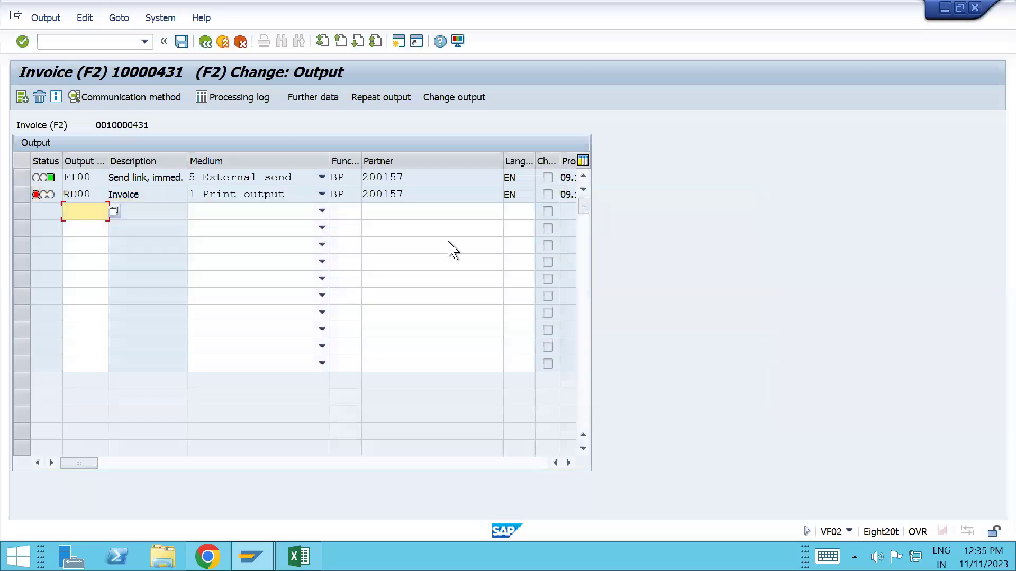
Return to the initial billing document screen, open the issue output list, select the FI00 message and close the list.
left_click(23, 178)
left_click(205, 41)
left_click(210, 40)
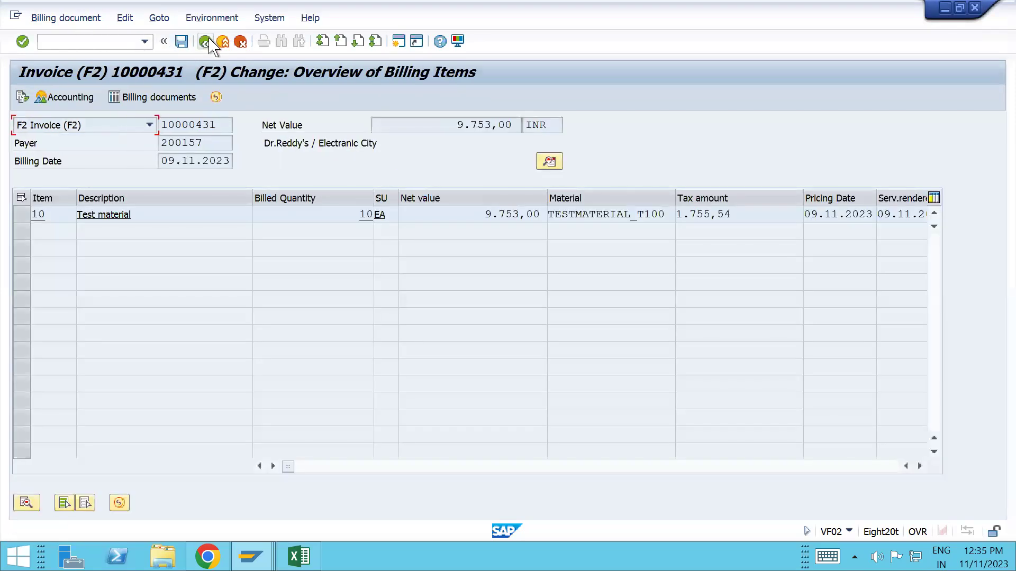
left_click(209, 40)
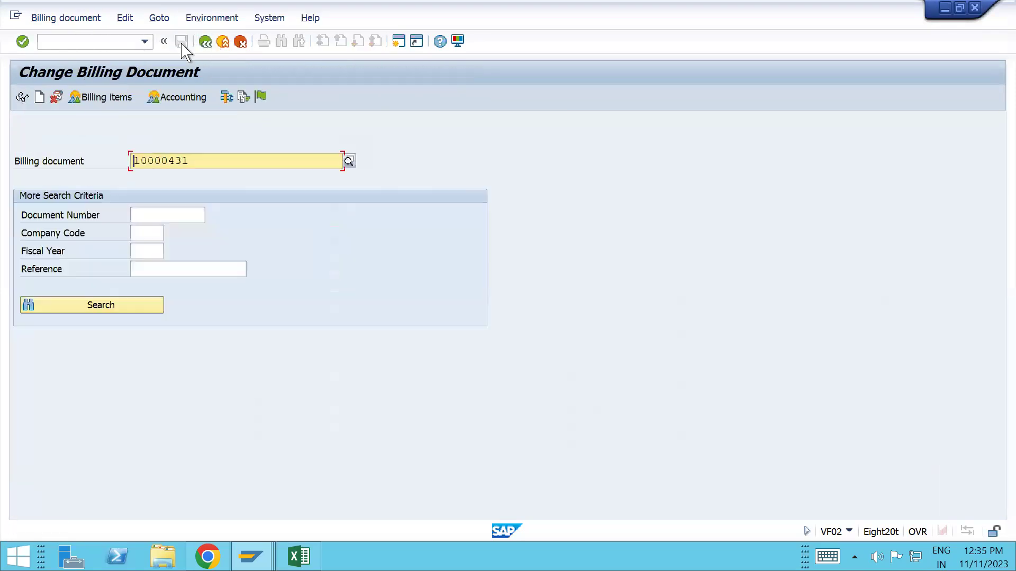
left_click(74, 21)
left_click(101, 196)
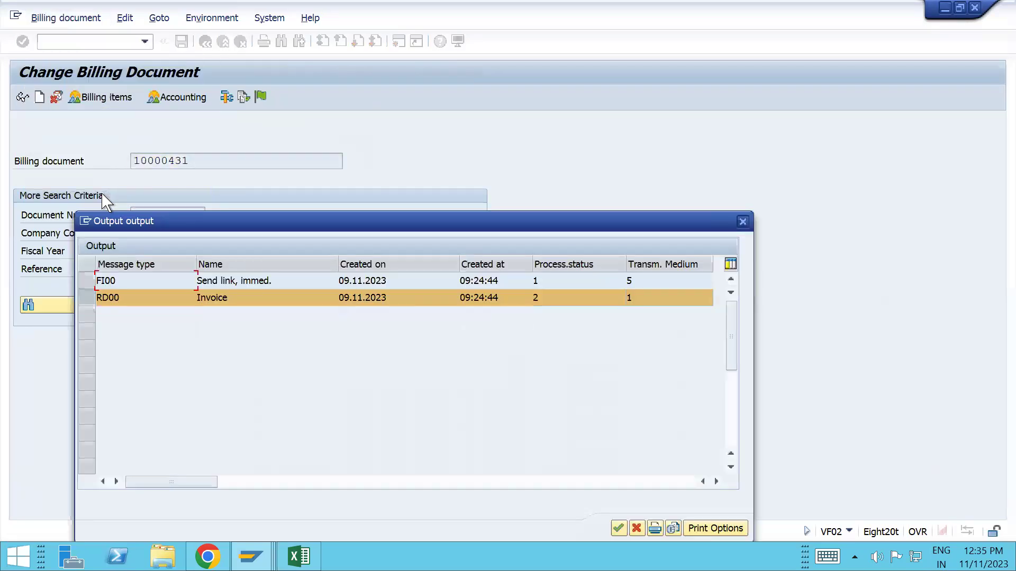
left_click(87, 280)
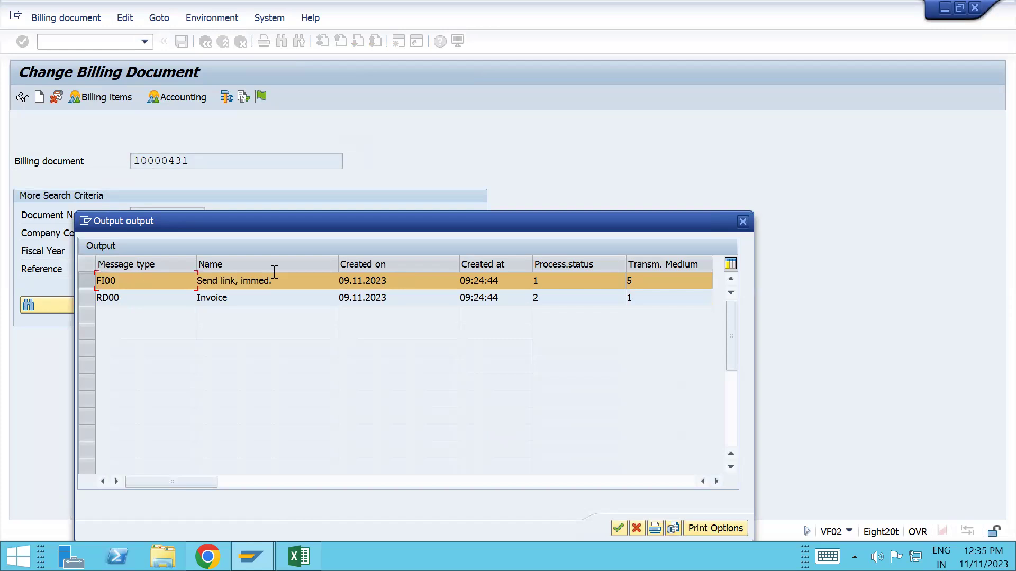
left_click(743, 222)
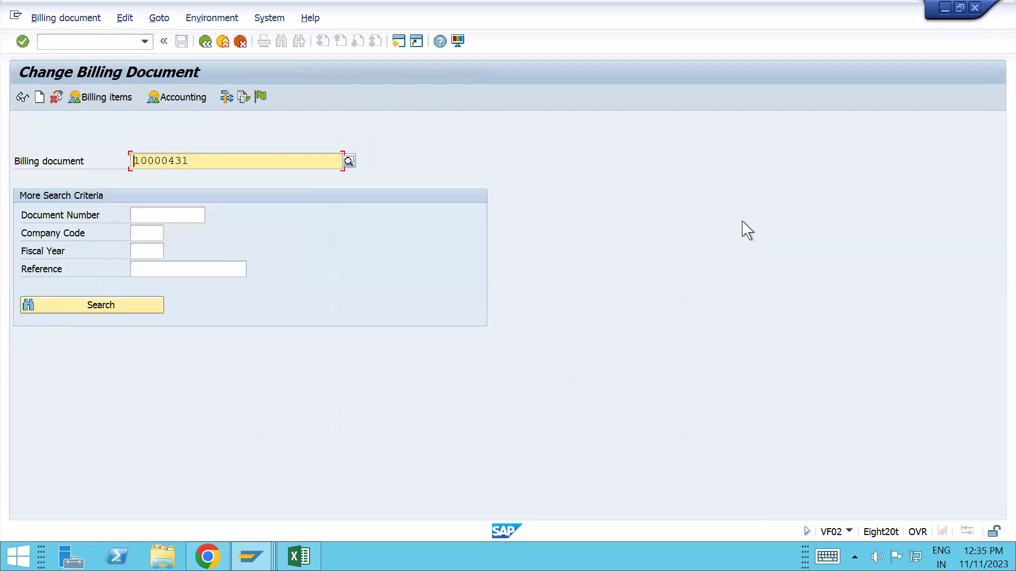
Reopen the billing document's header data and display its outputs for editing.
key("Return")
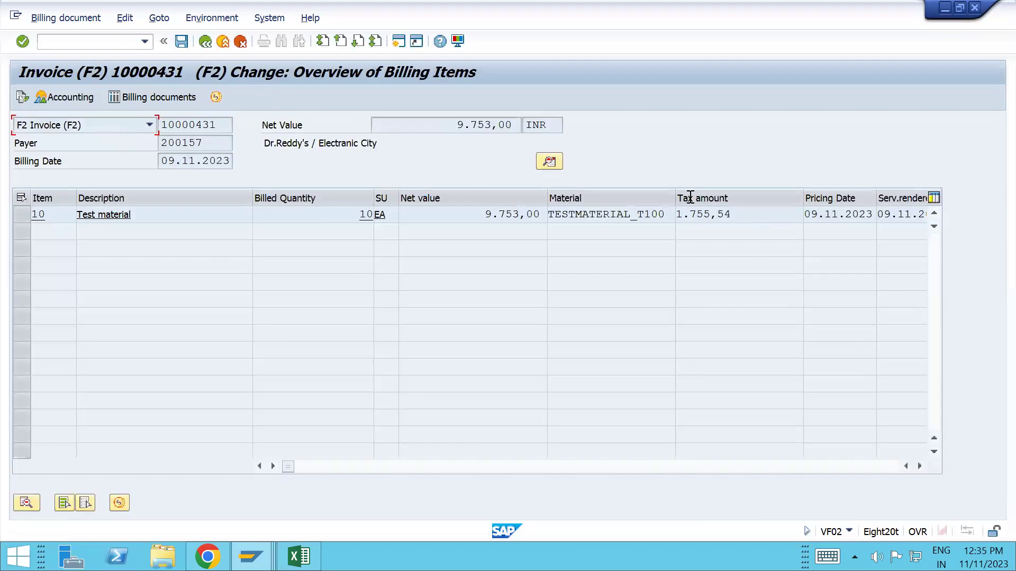
left_click(549, 162)
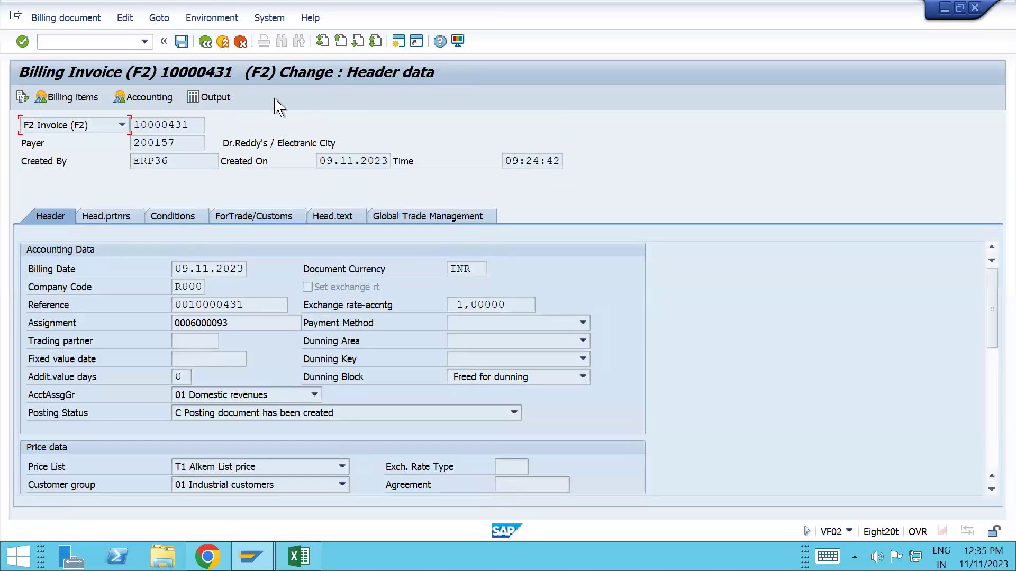
left_click(219, 100)
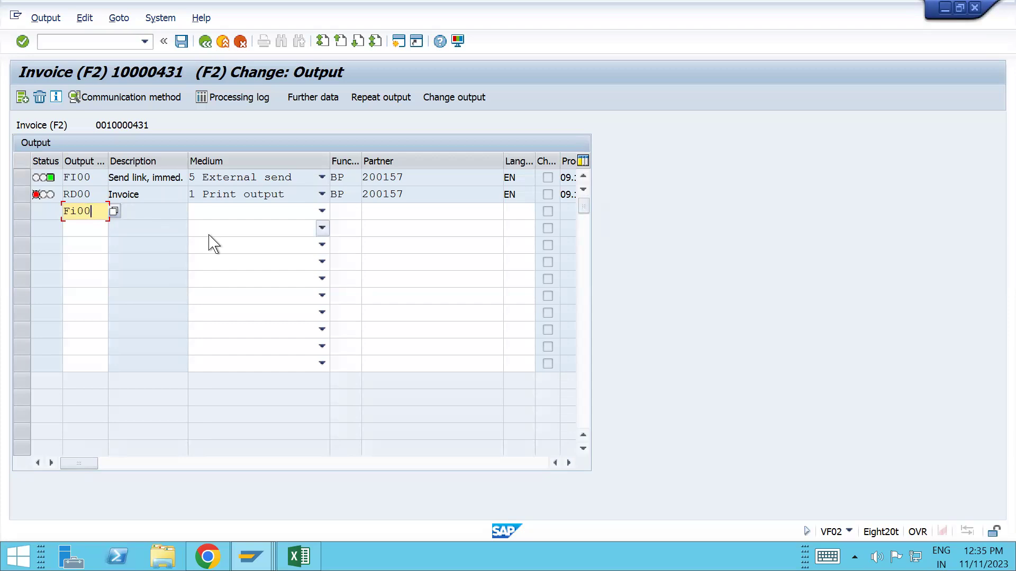
Try to add an FI00 output with medium 1 Print output, and remove the new row.
left_click(307, 217)
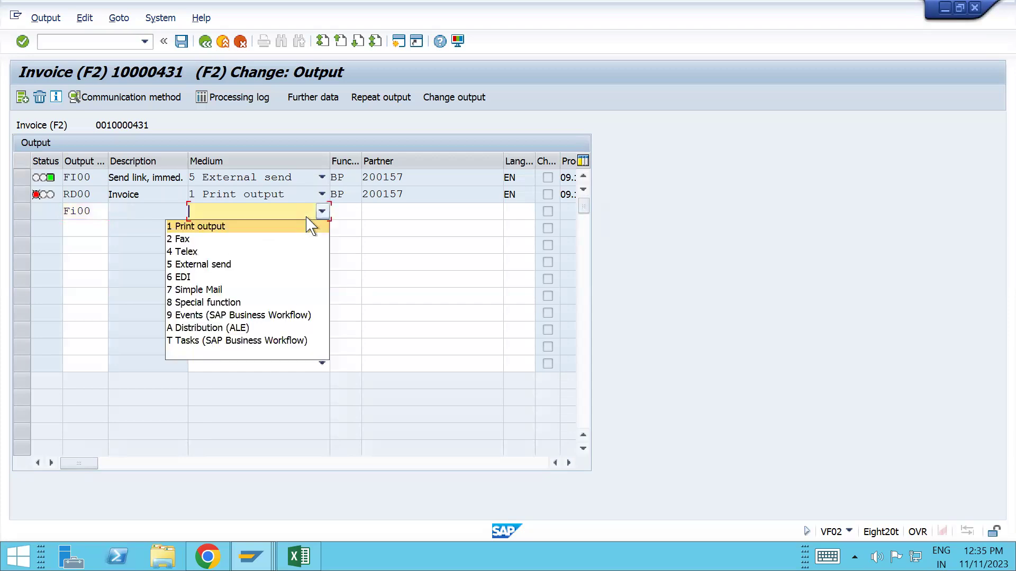
left_click(296, 227)
key("Return")
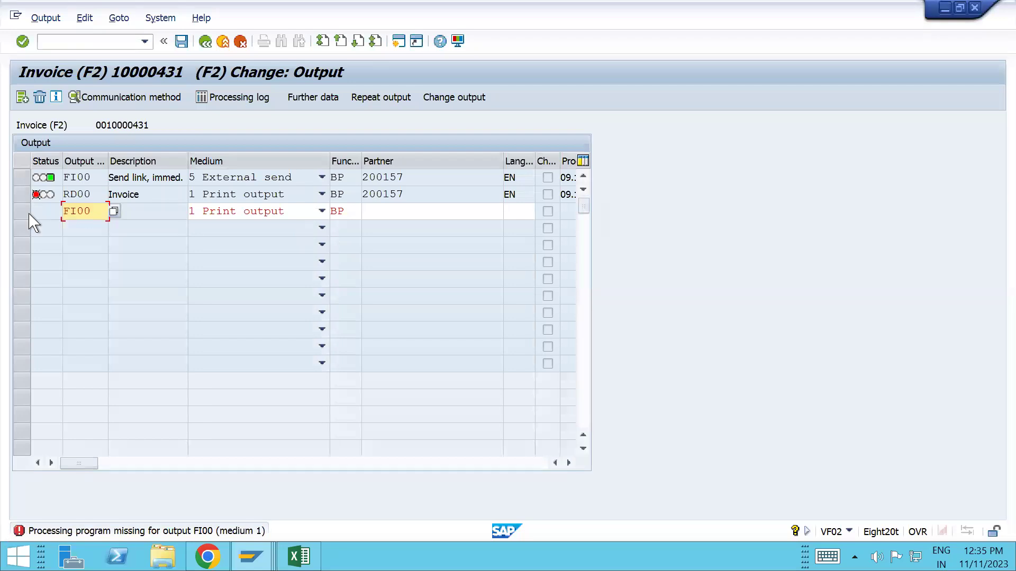
left_click(40, 97)
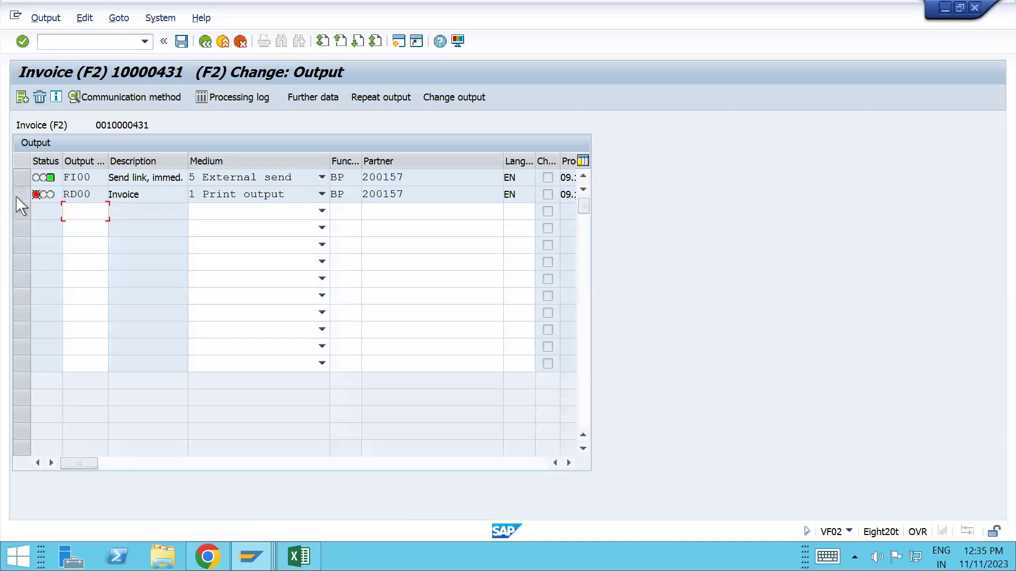
Repeat the RD00 Invoice output with dispatch time 1 Send with periodically scheduled job and save the billing document.
left_click(20, 197)
left_click(373, 105)
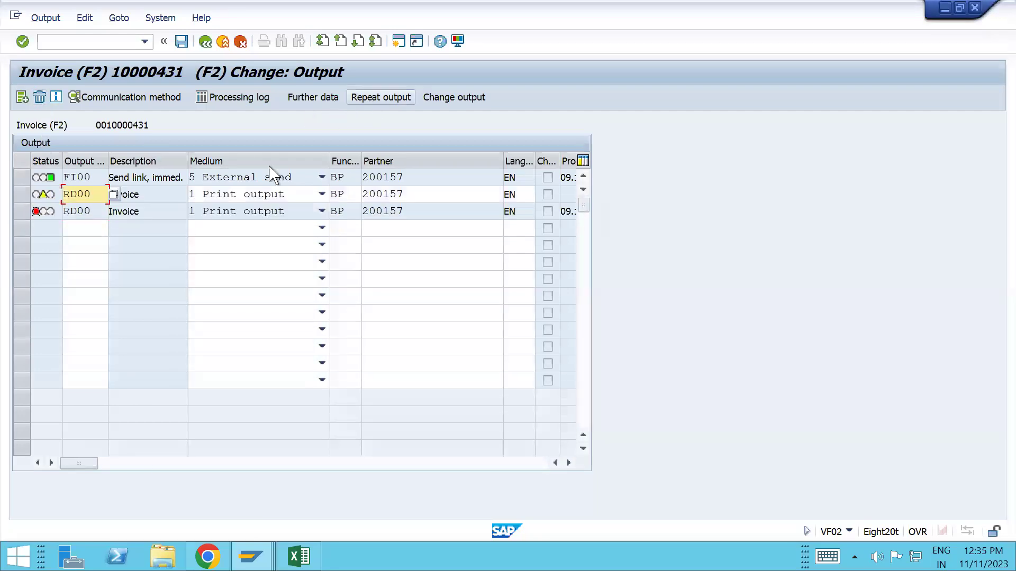
left_click(22, 197)
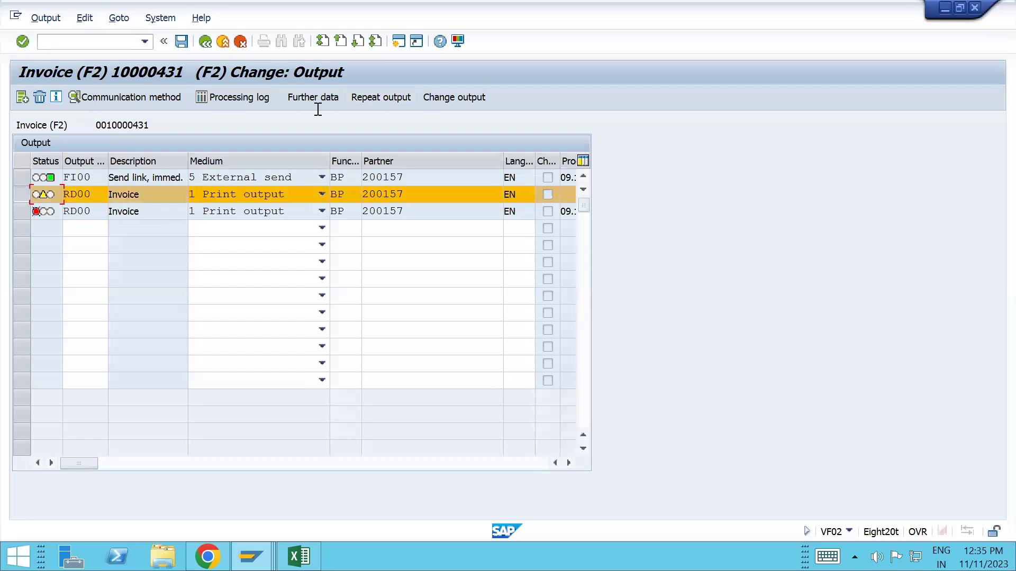
left_click(328, 102)
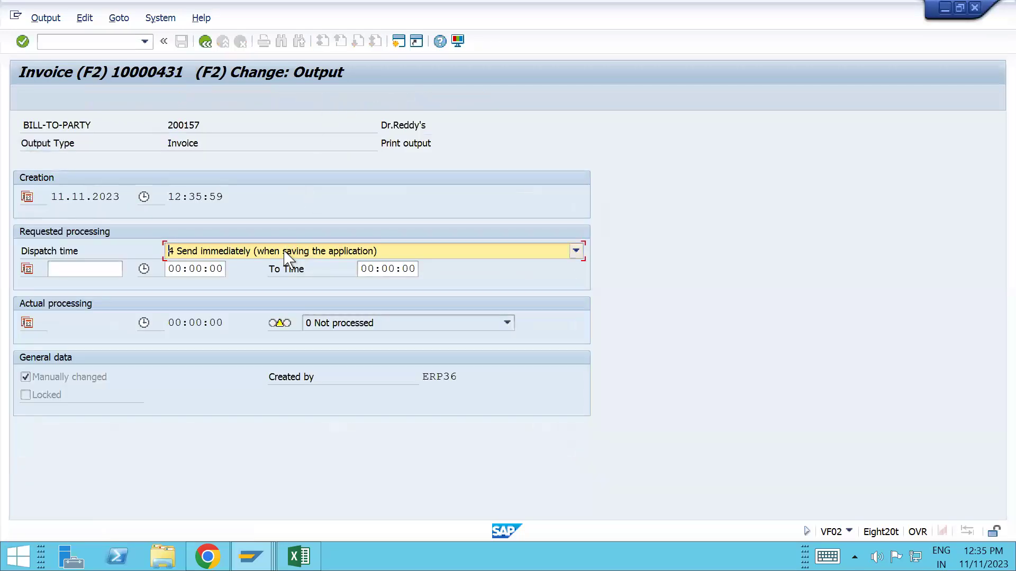
left_click(290, 251)
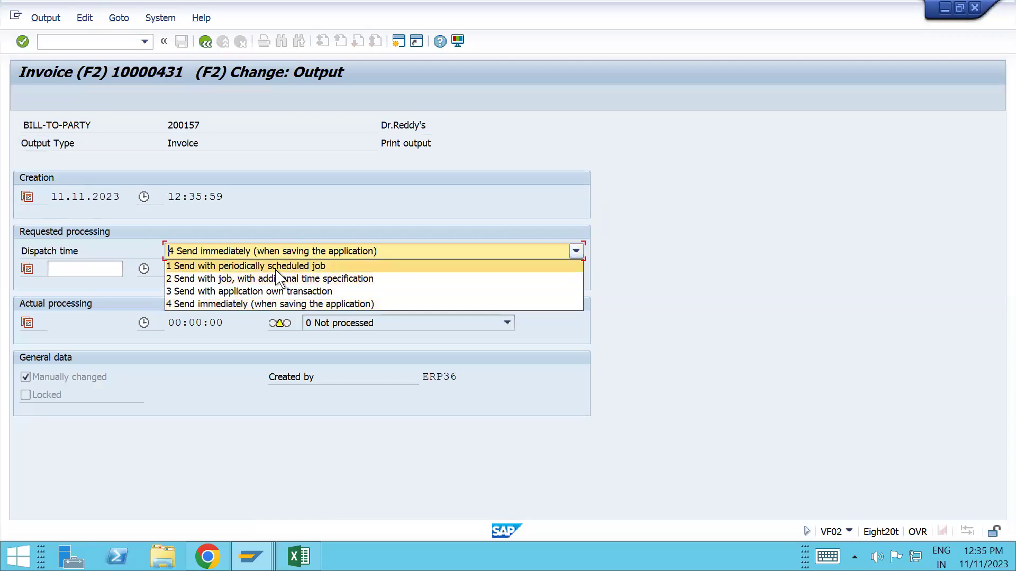
left_click(276, 270)
left_click(204, 42)
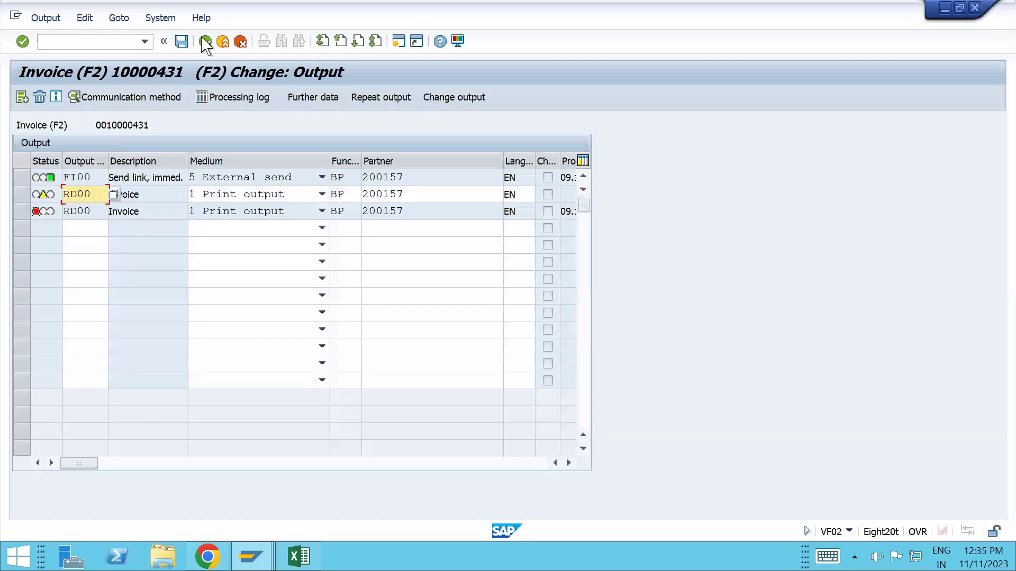
left_click(182, 42)
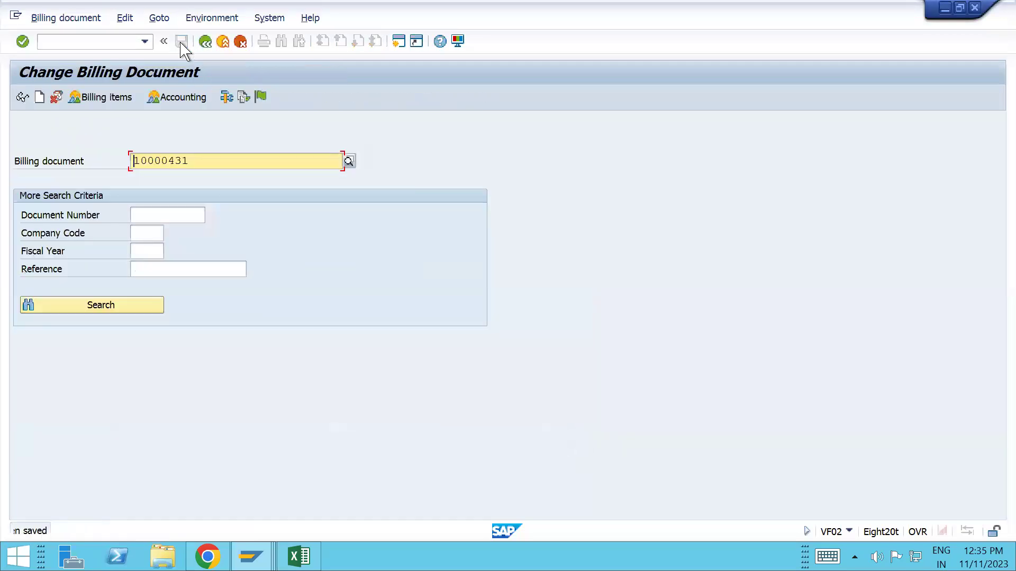
Check the issue output list of the saved billing document for the repeated RD00 message and close it.
left_click(66, 19)
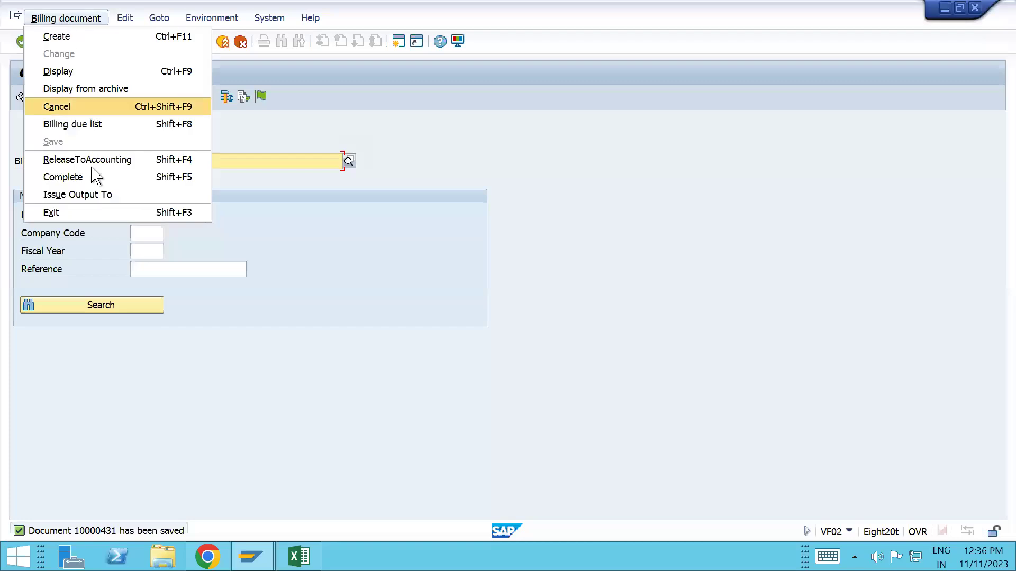
left_click(95, 195)
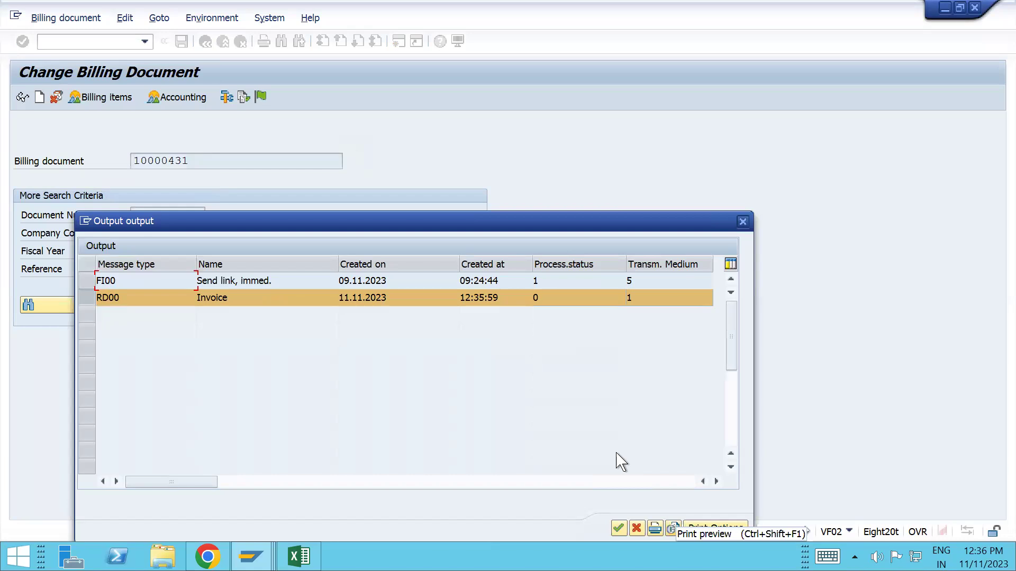
key("Escape")
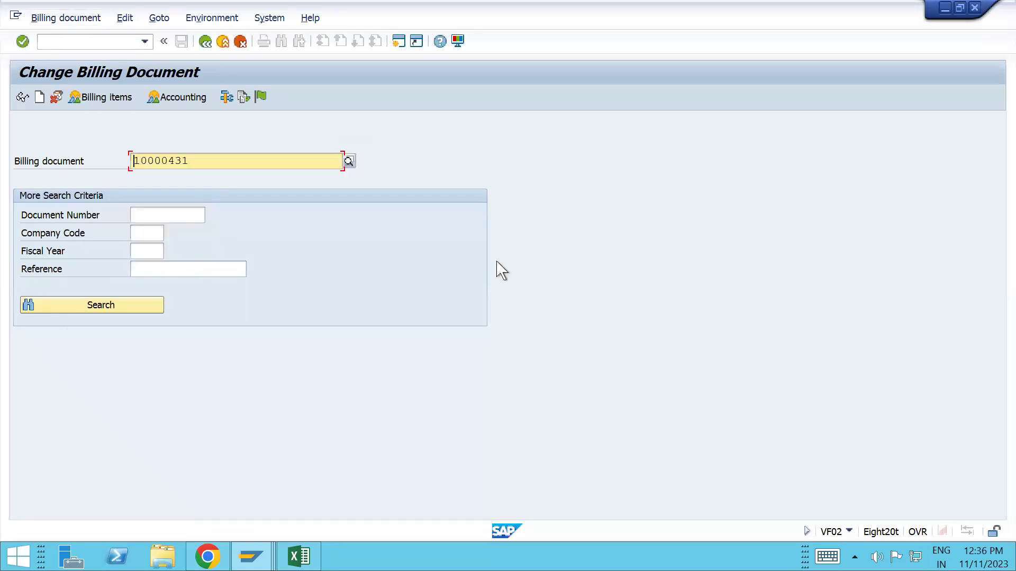
Reopen the issue output list, execute the RD00 Invoice print options with logical destination LP01 and try the print preview.
left_click(45, 26)
left_click(93, 195)
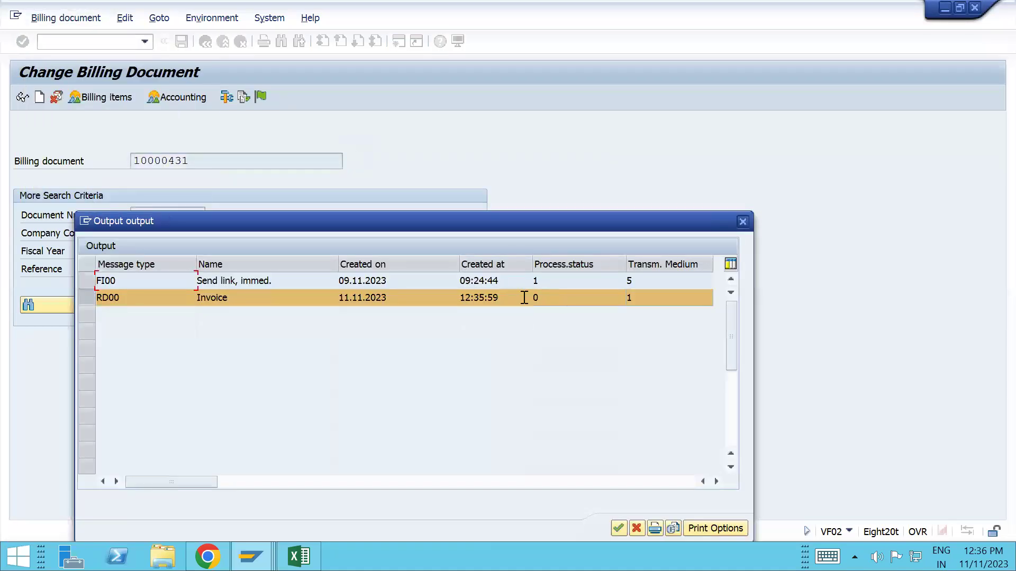
key("shift+Tab")
key("Return")
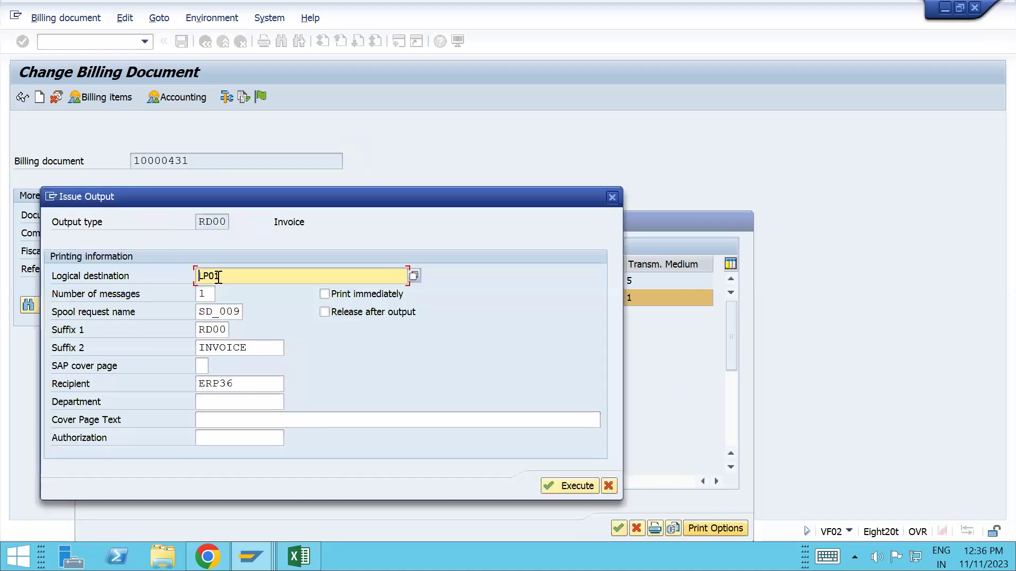
left_click(550, 483)
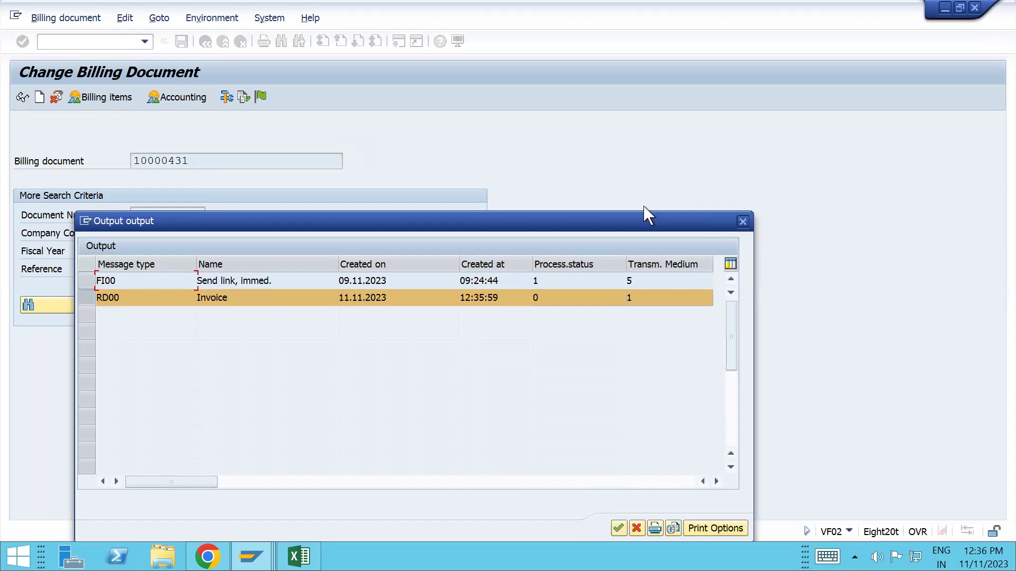
left_click_drag(656, 230, 681, 115)
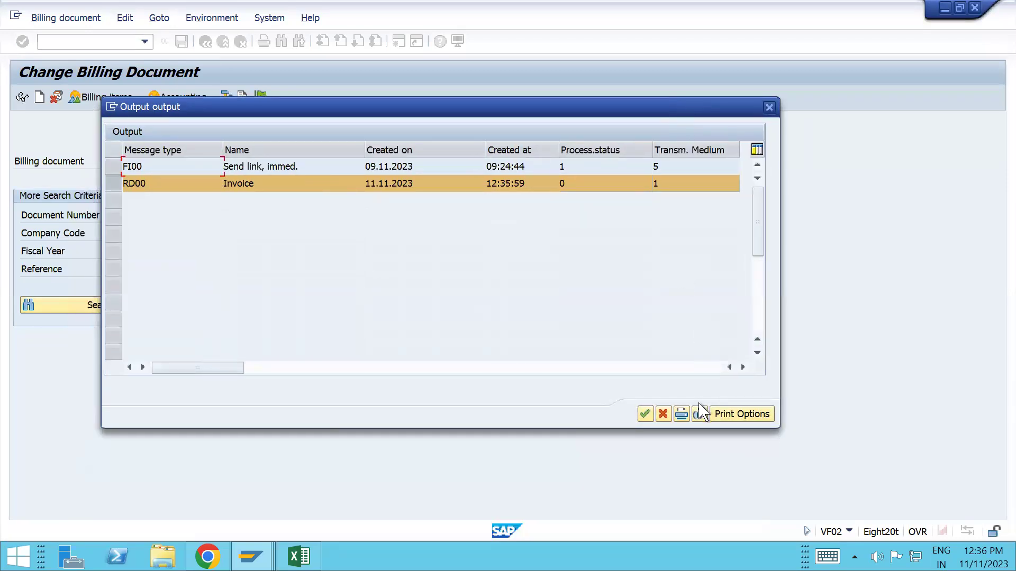
left_click(700, 415)
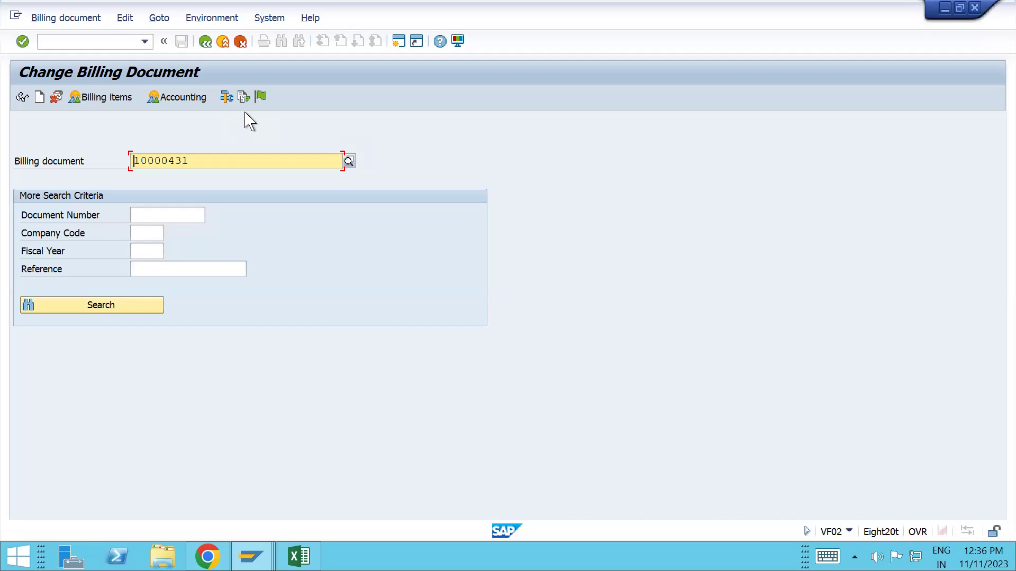
Open the billing document's document flow and display the standard order from which it originates.
key("alt+Tab")
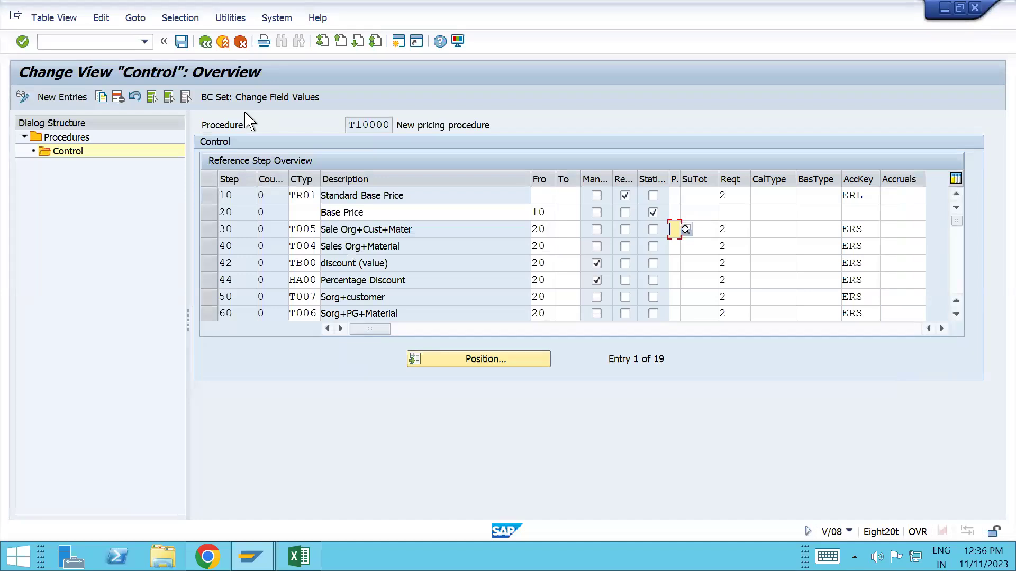
key("alt+Tab")
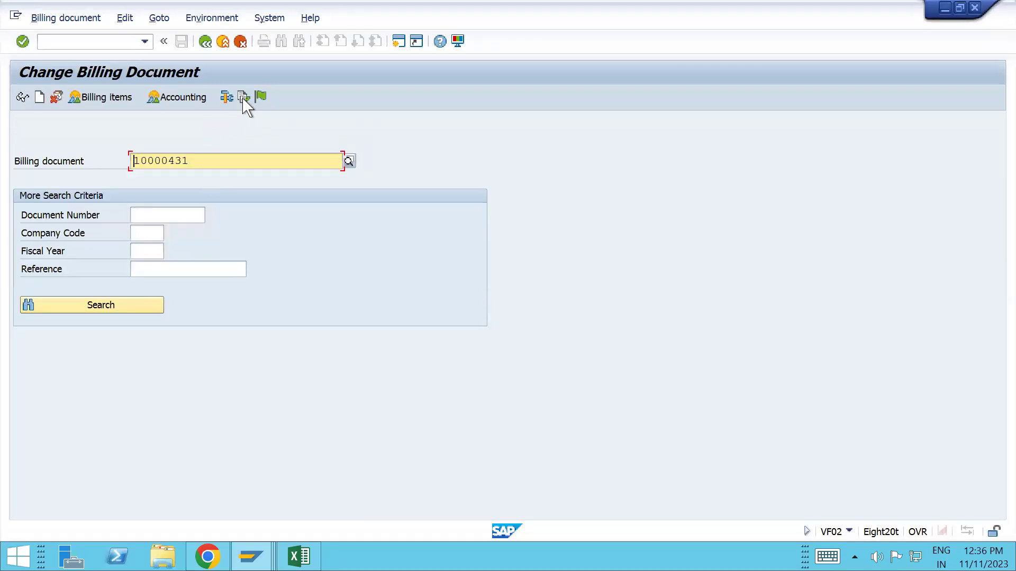
left_click(243, 98)
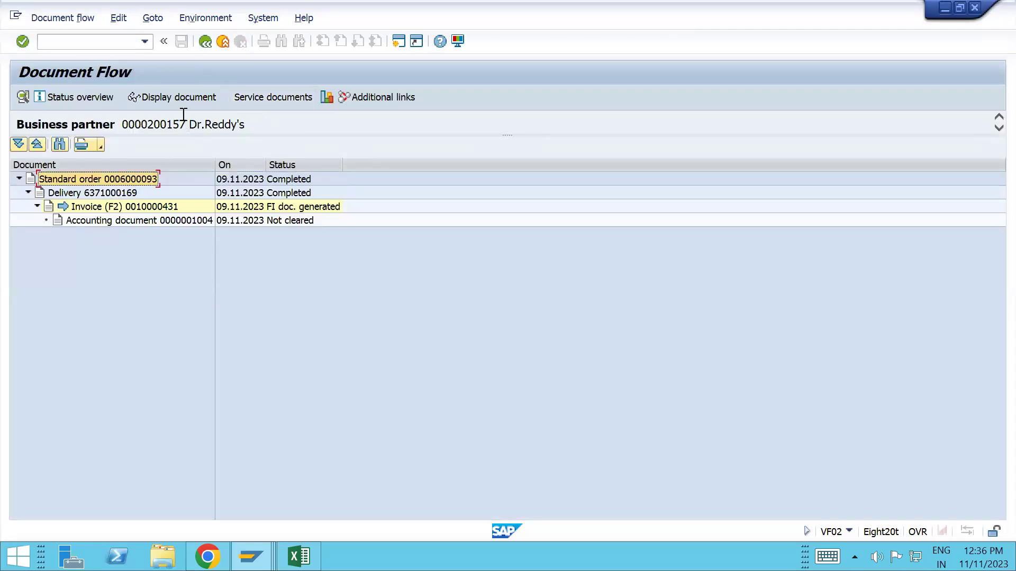
left_click(195, 100)
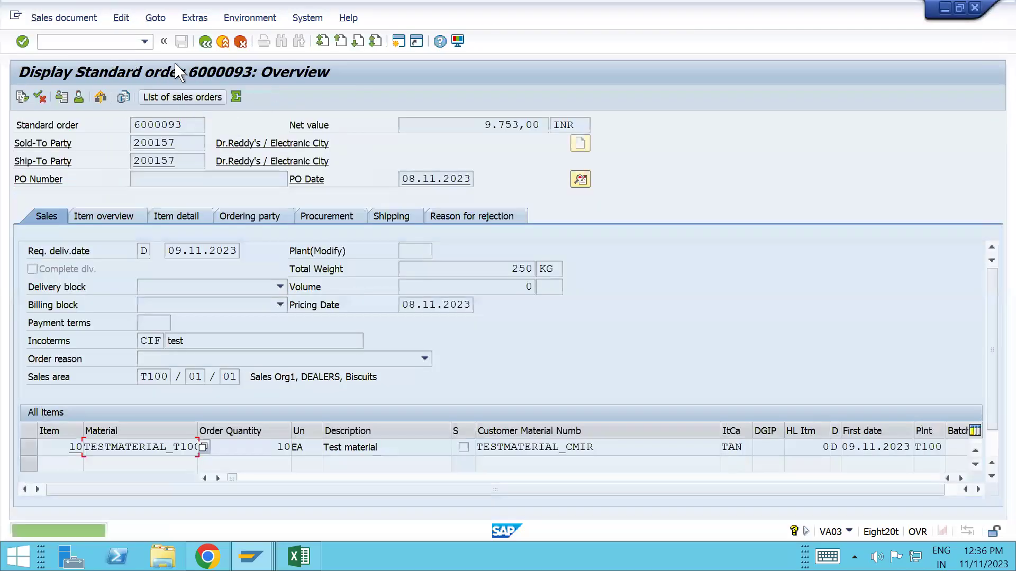
left_click_drag(131, 125, 191, 128)
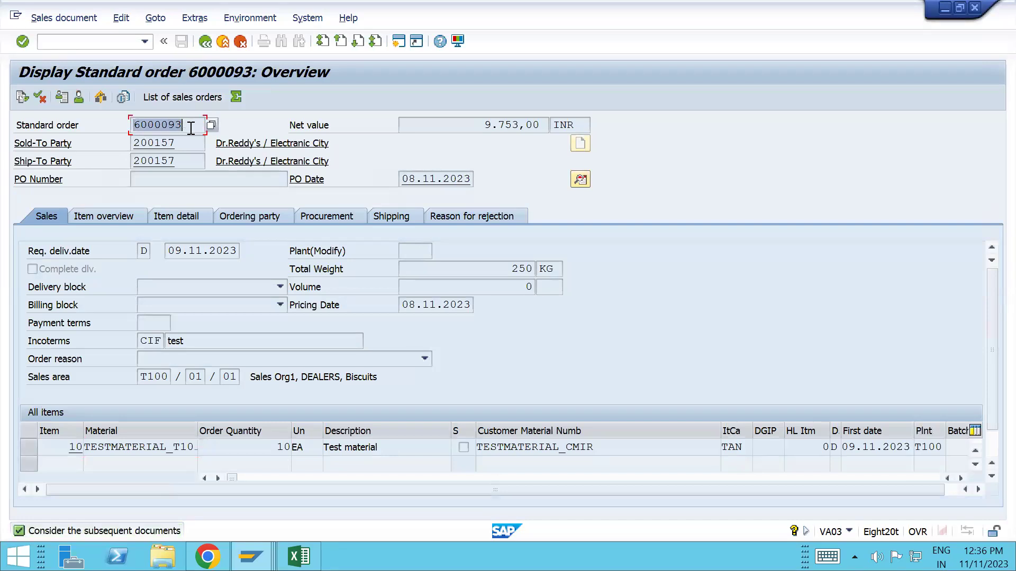
Start transaction VA02 and open the same standard order for changing, accepting the information about subsequent documents.
left_click(86, 41)
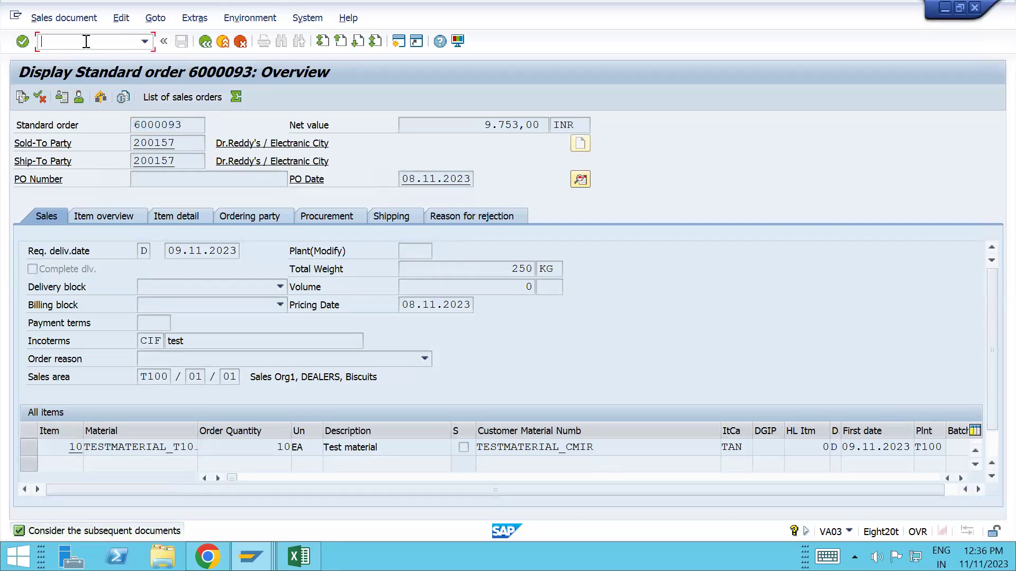
type("/nva02")
key("Return")
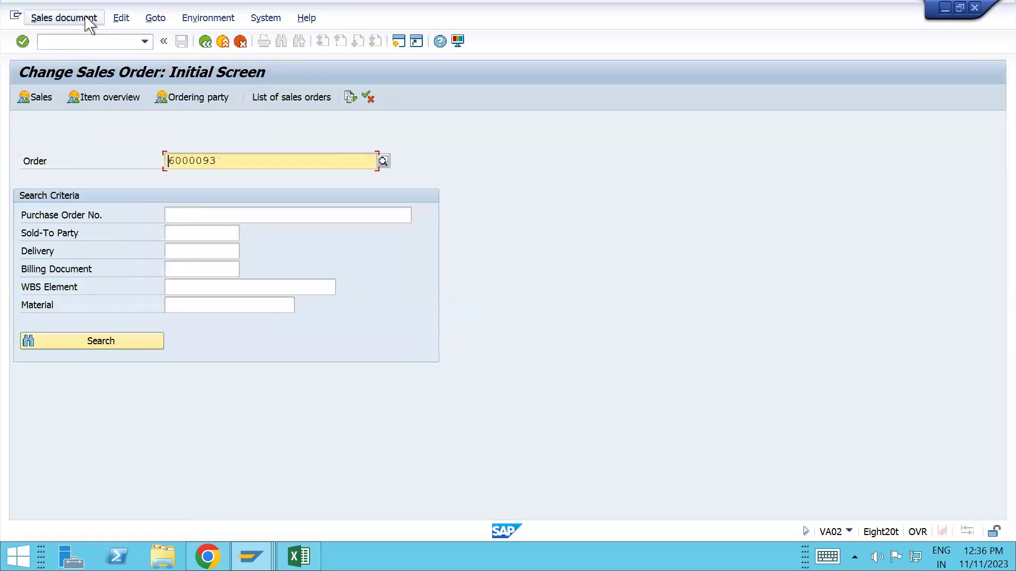
left_click(87, 19)
left_click(99, 111)
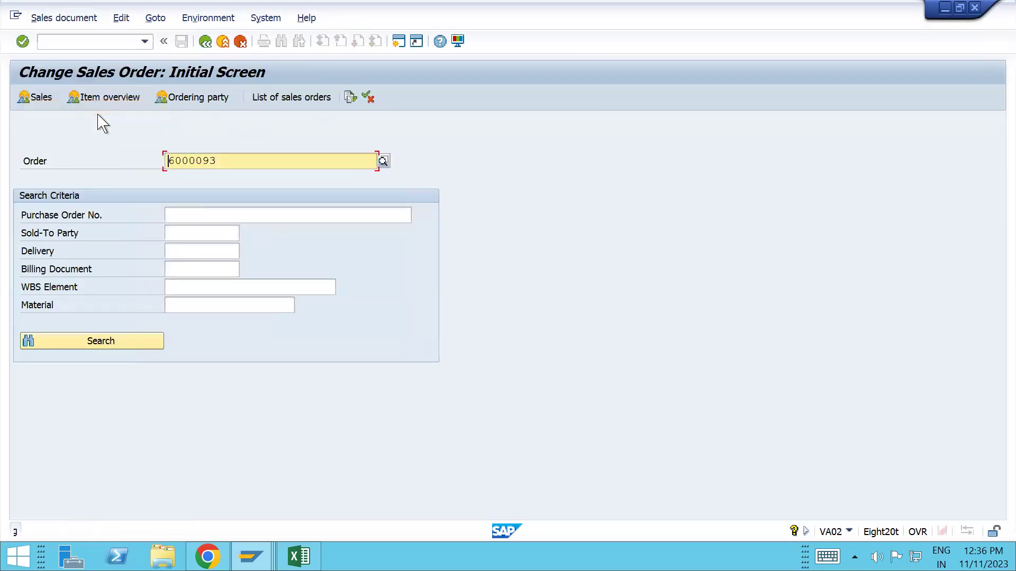
key("Return")
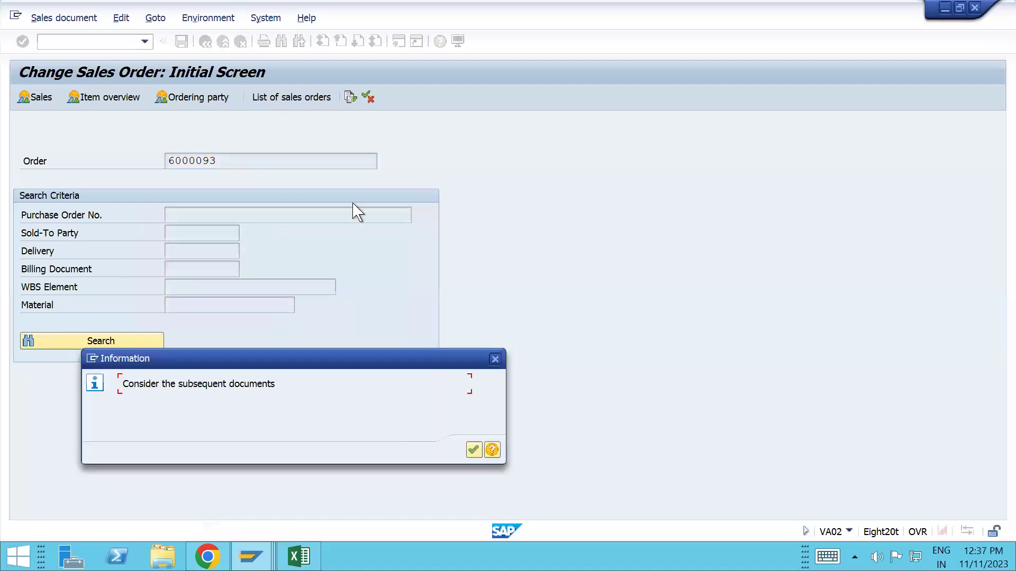
key("Return")
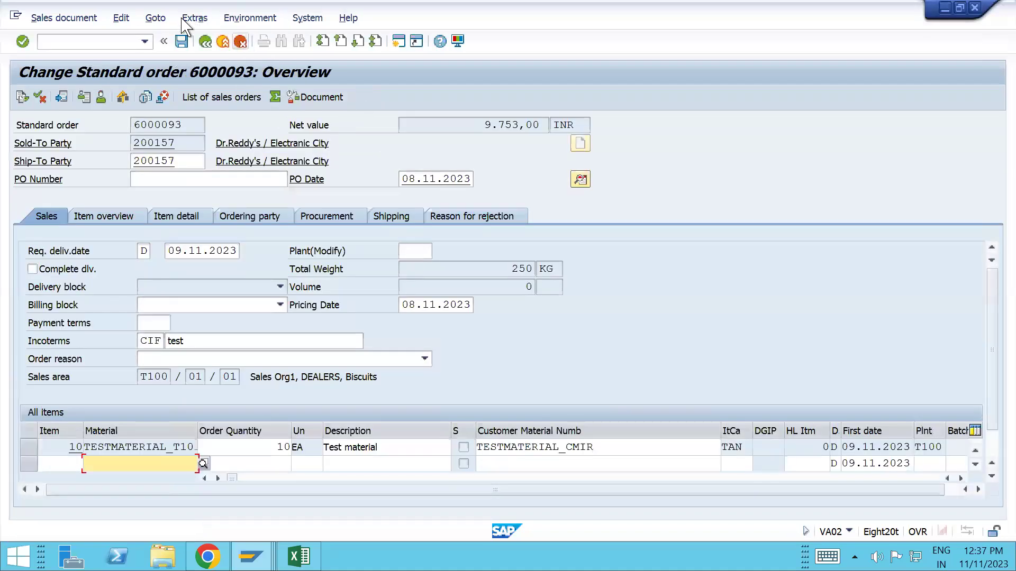
Open the standard order's header output for editing.
left_click(156, 19)
mouse_move(418, 55)
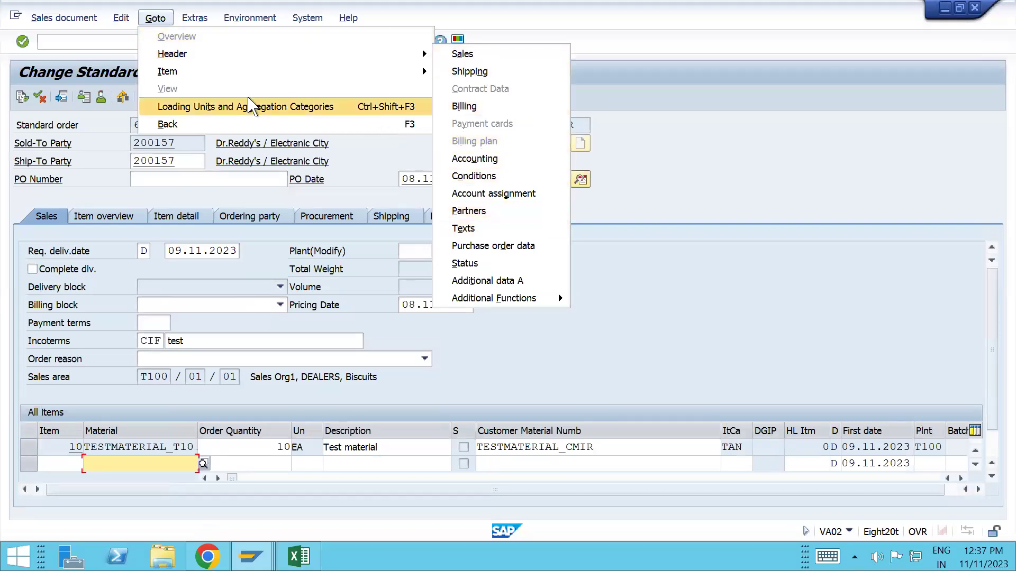
mouse_move(245, 78)
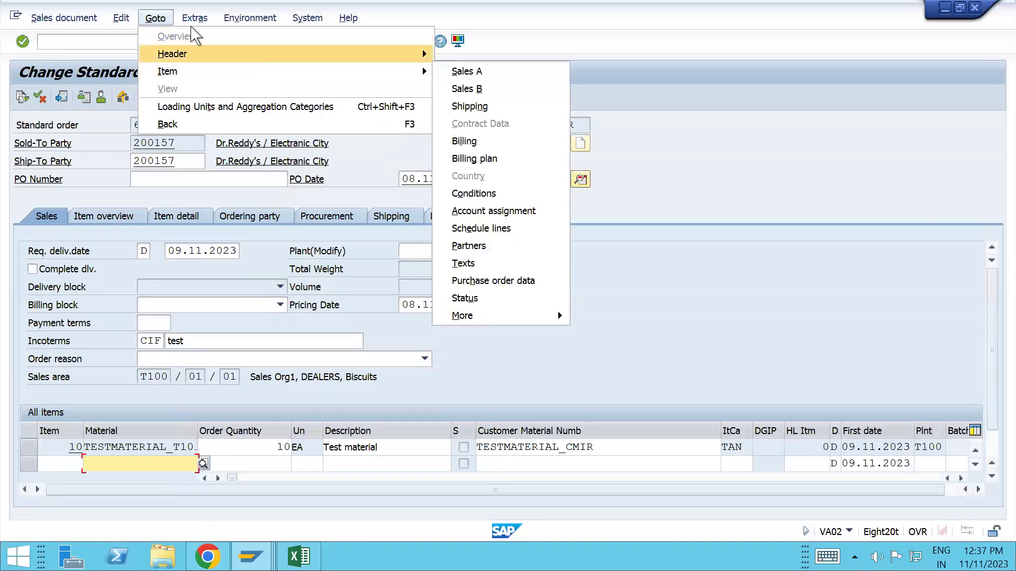
mouse_move(192, 18)
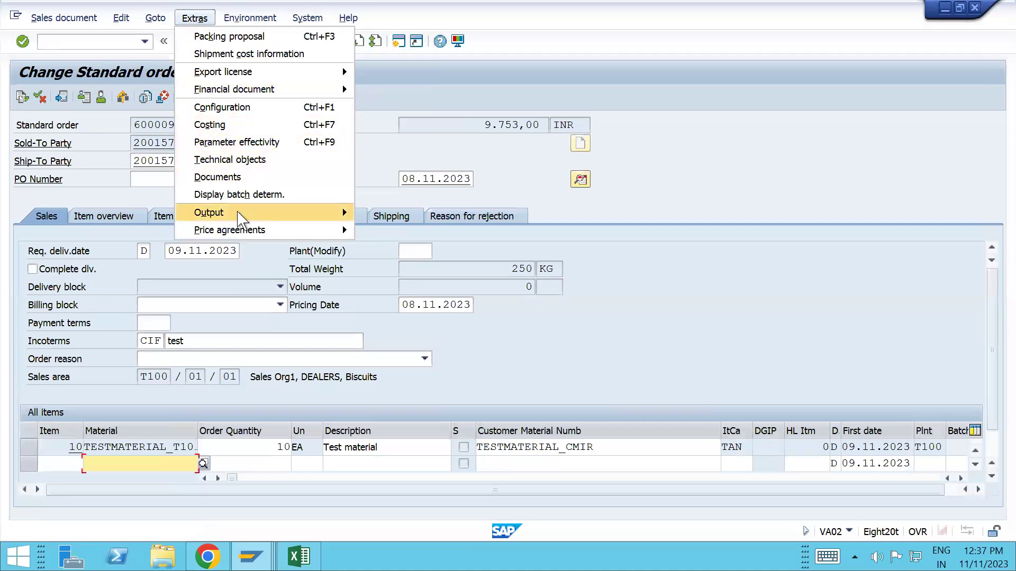
mouse_move(239, 213)
mouse_move(383, 214)
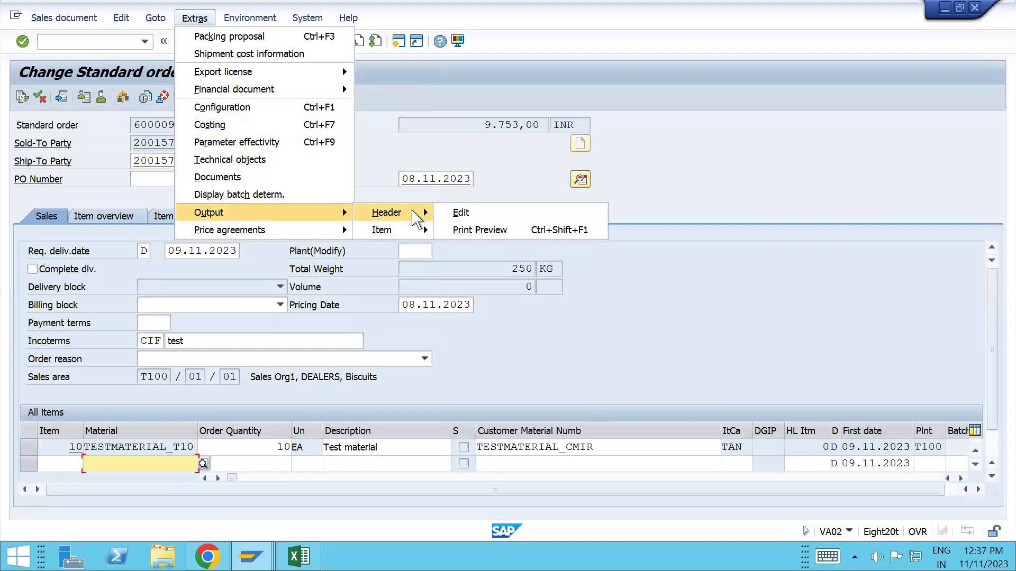
left_click(456, 213)
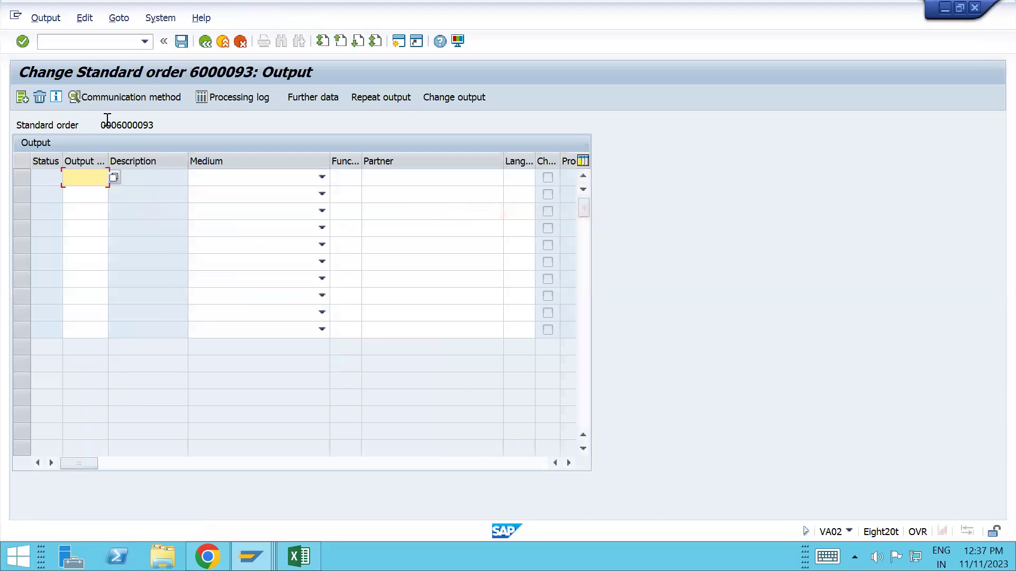
Run the determination analysis for the order output and examine condition type COD4 and its access 010 in procedure V10000.
left_click(119, 19)
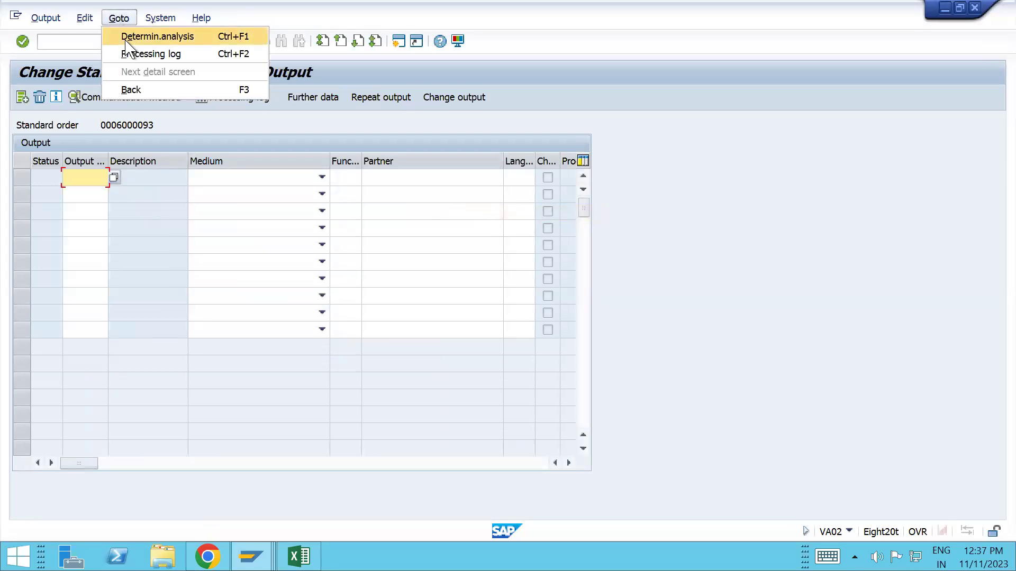
left_click(128, 43)
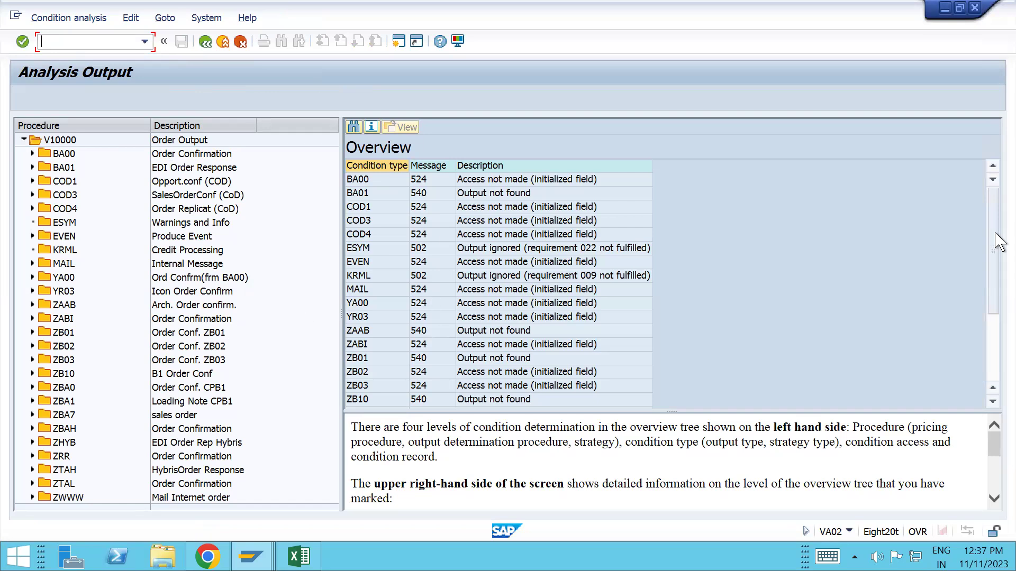
scroll(997, 328, "down", 2)
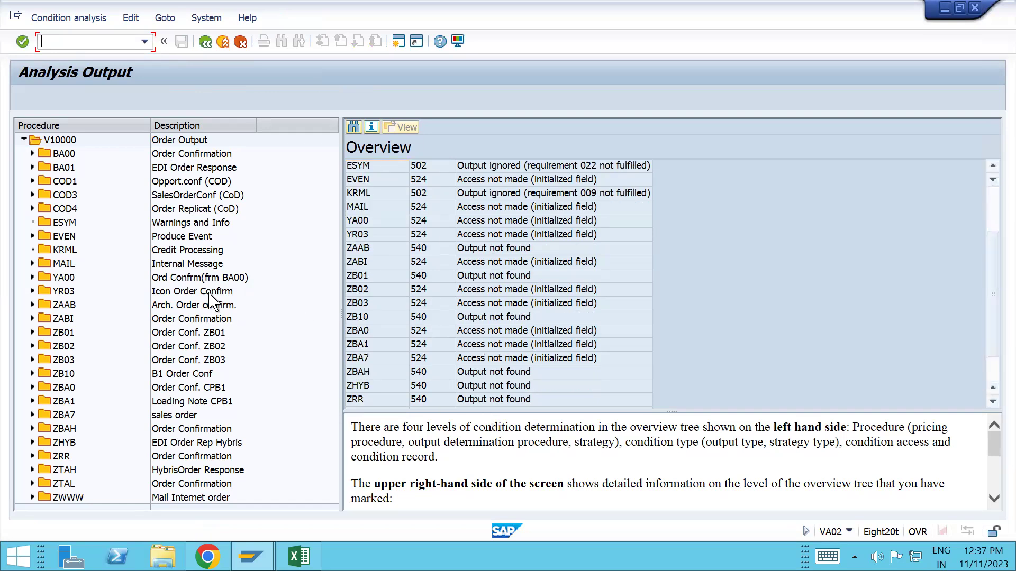
double_click(90, 208)
scroll(91, 207, "down", 5)
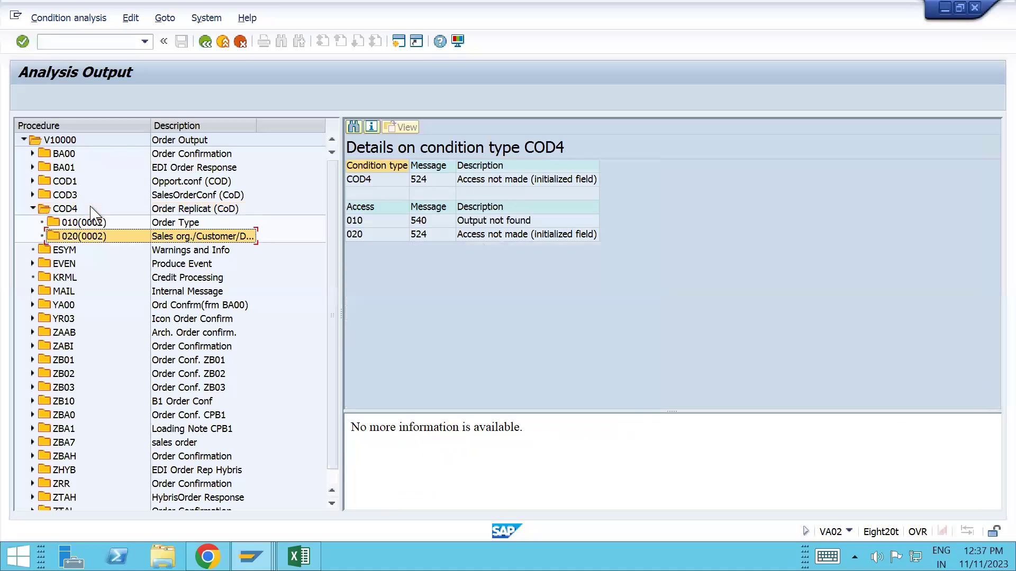
key("Down")
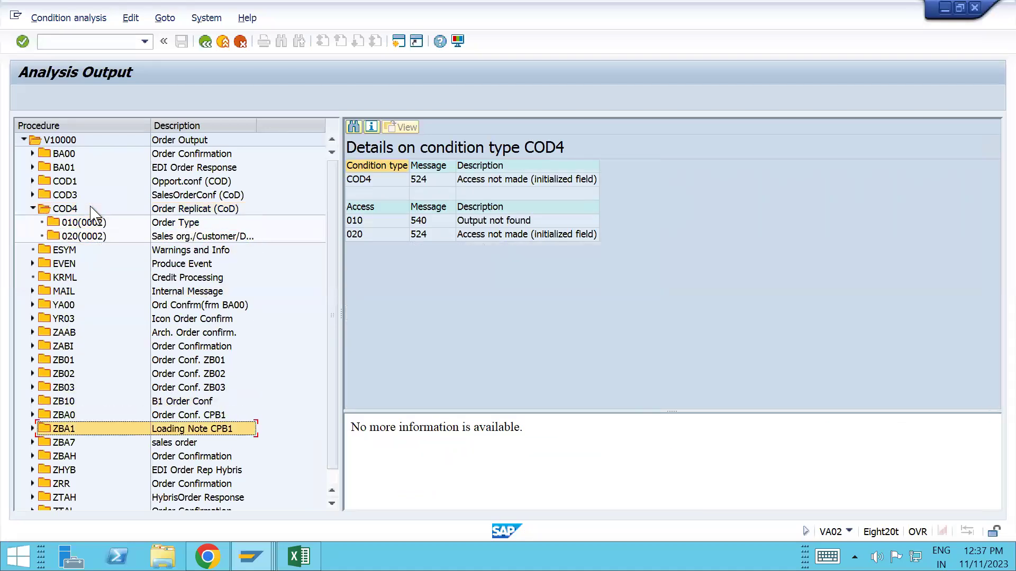
double_click(377, 222)
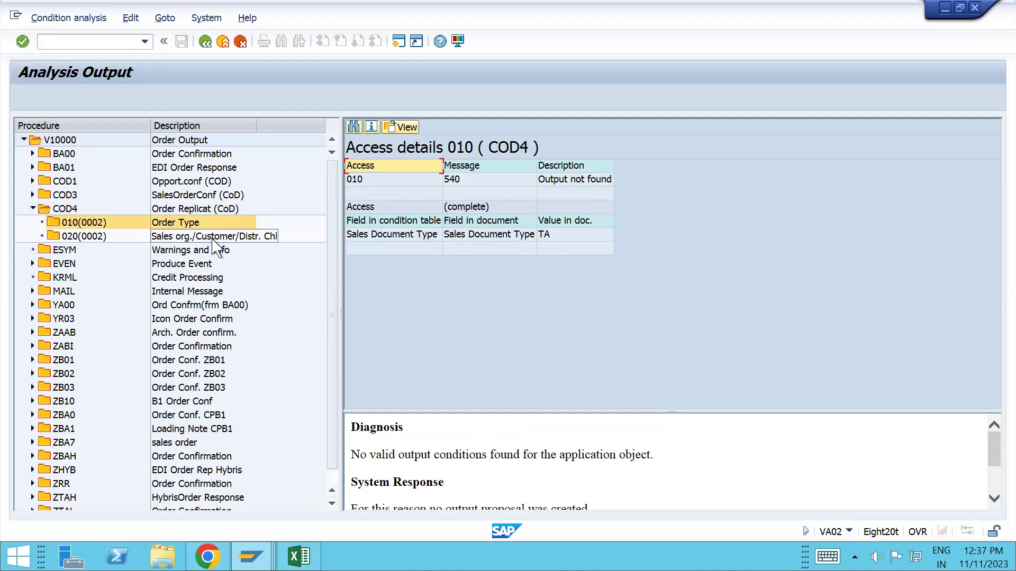
left_click(65, 210)
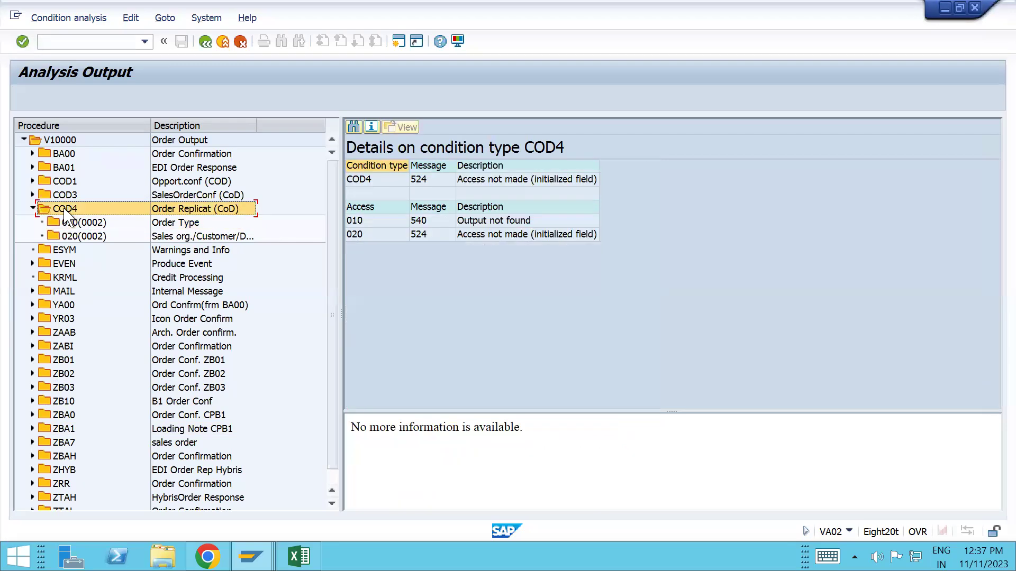
left_click(362, 184)
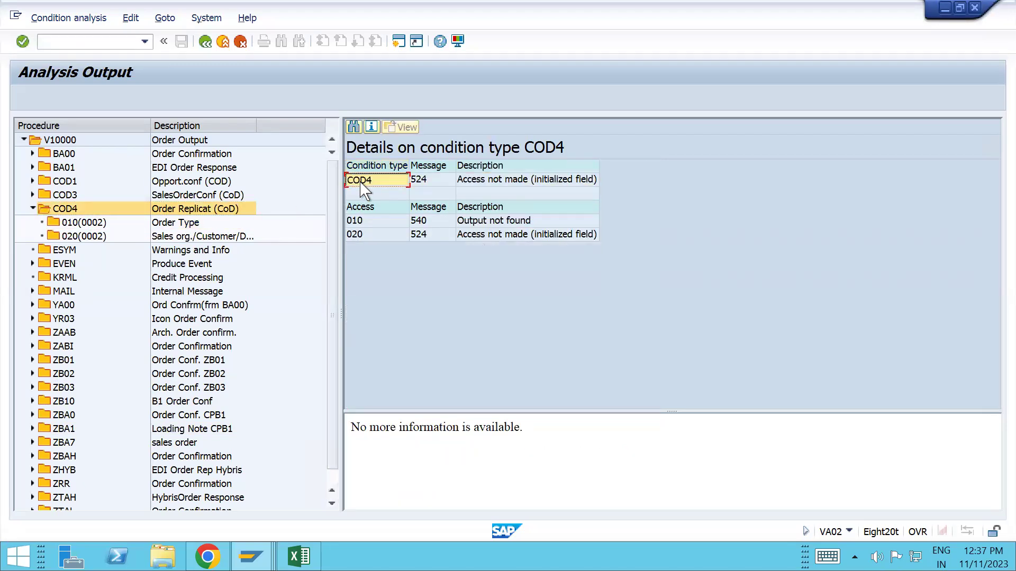
Try to add a COD4 output with medium 1 Print output to the standard order, and discard the incomplete entry.
left_click(206, 41)
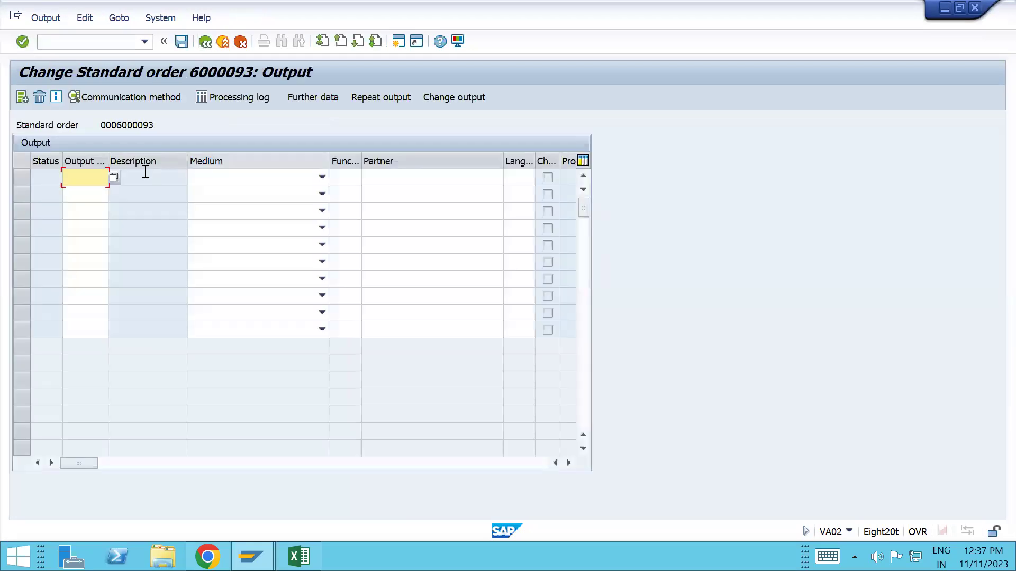
type("COD4")
key("Return")
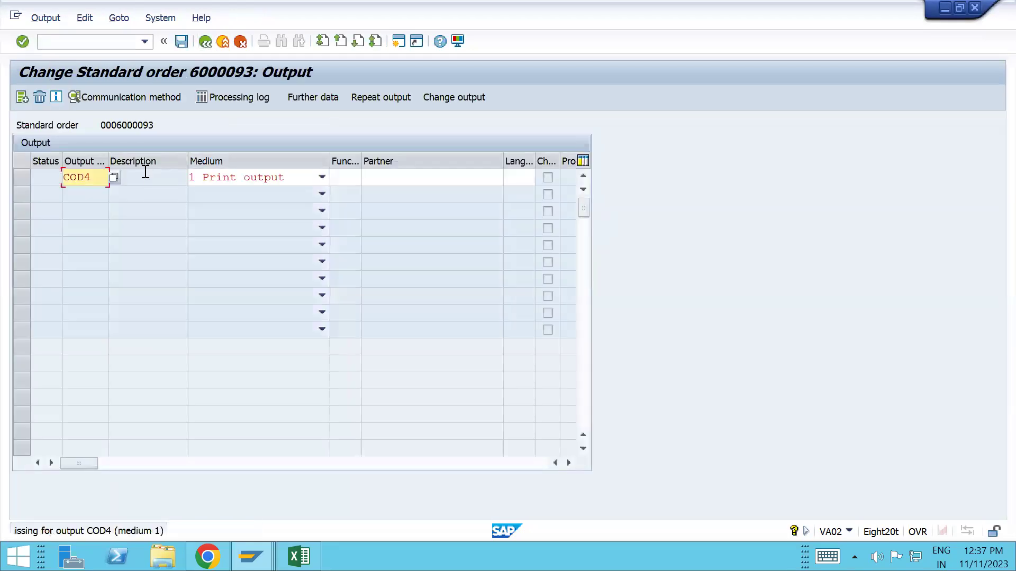
left_click(293, 182)
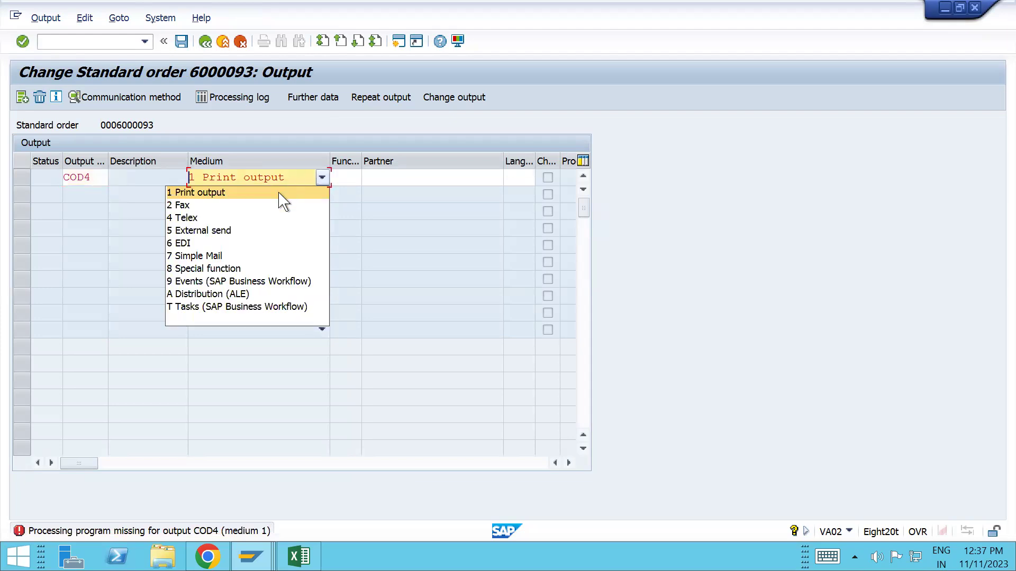
left_click(283, 195)
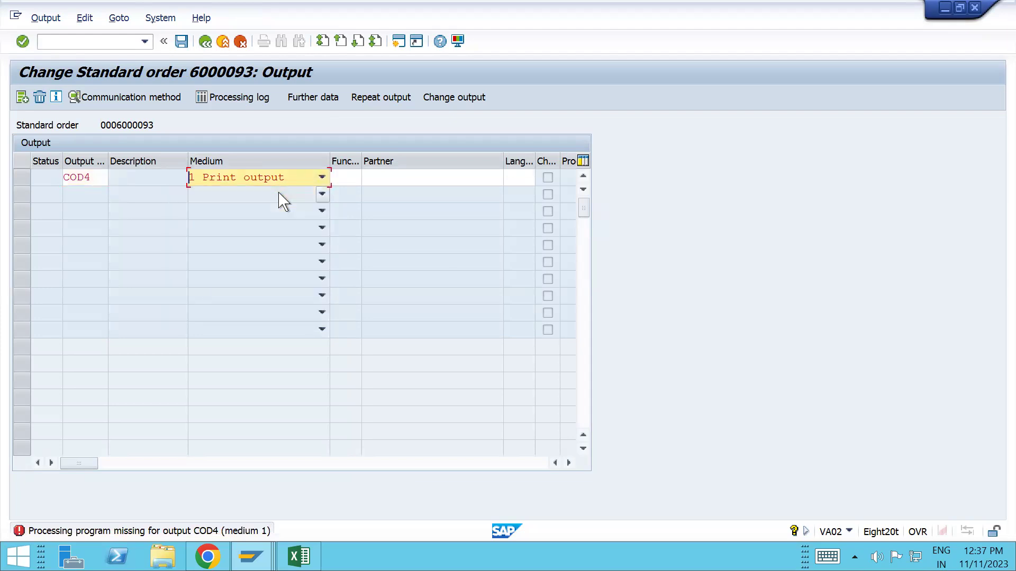
key("Return")
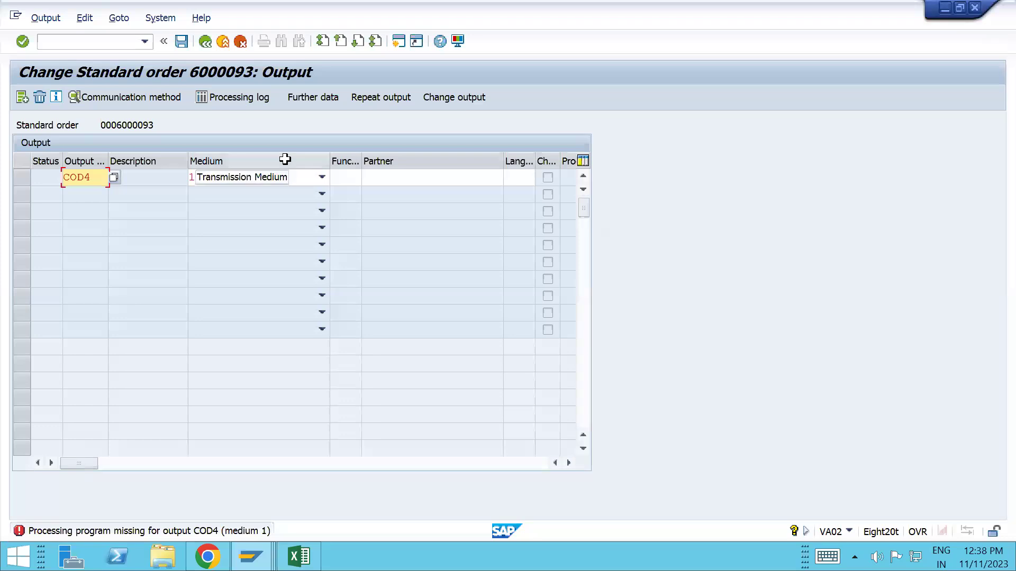
left_click(241, 42)
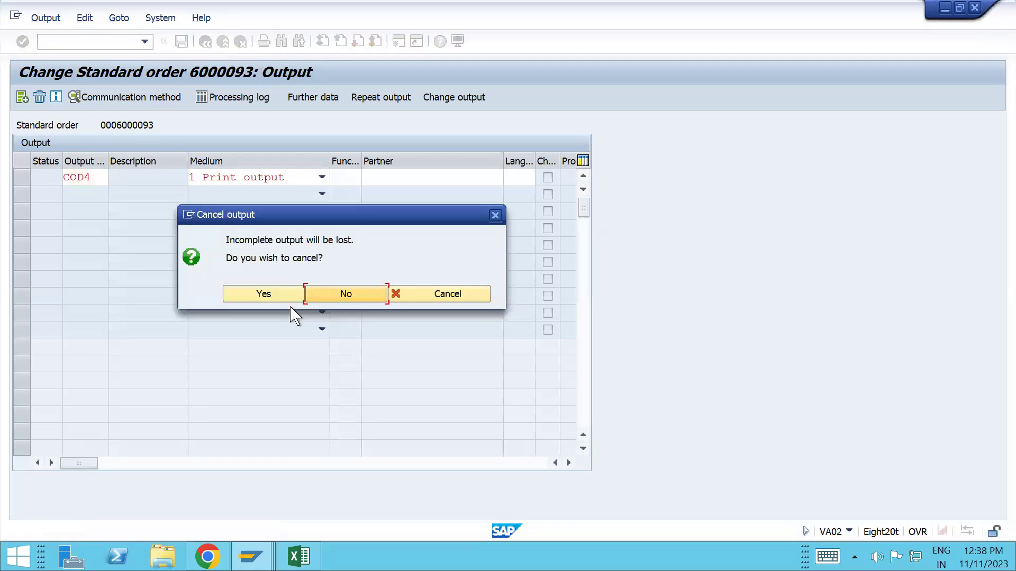
left_click(283, 302)
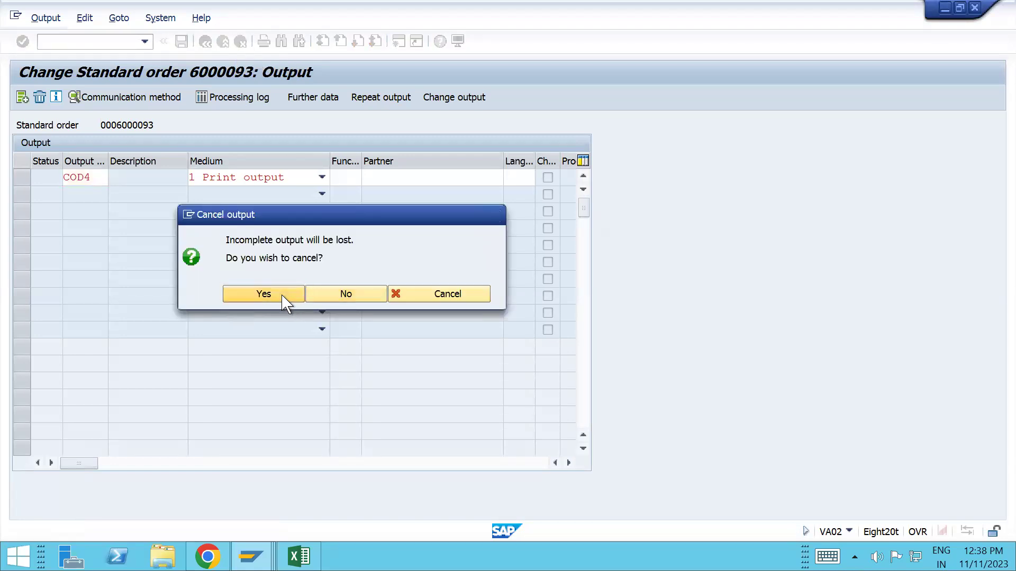
Examine the print ID options for step 30 of procedure T10000, comparing X at item level with S at totals level.
key("alt+Tab")
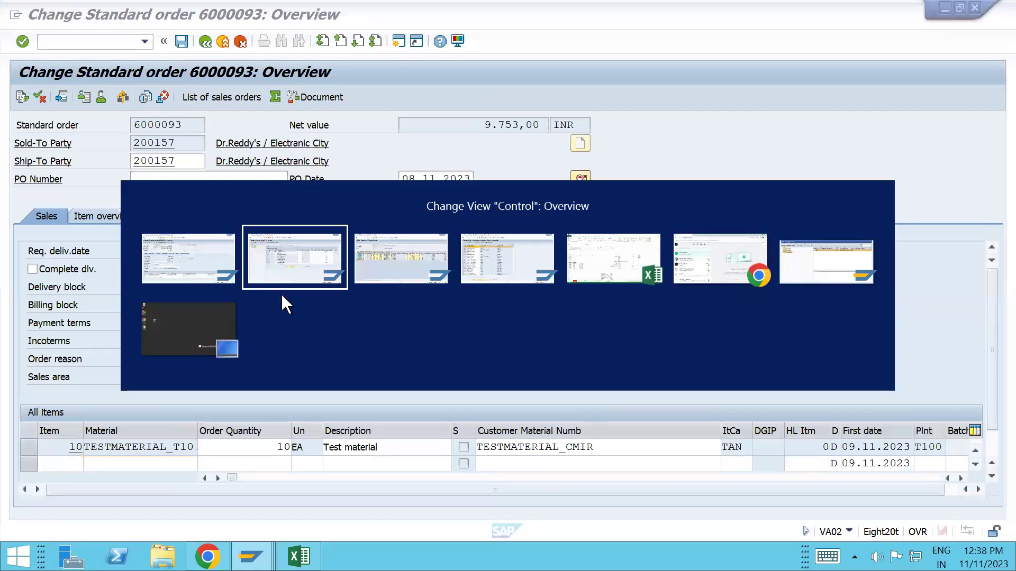
key("alt+Tab")
key("alt+shift+Tab")
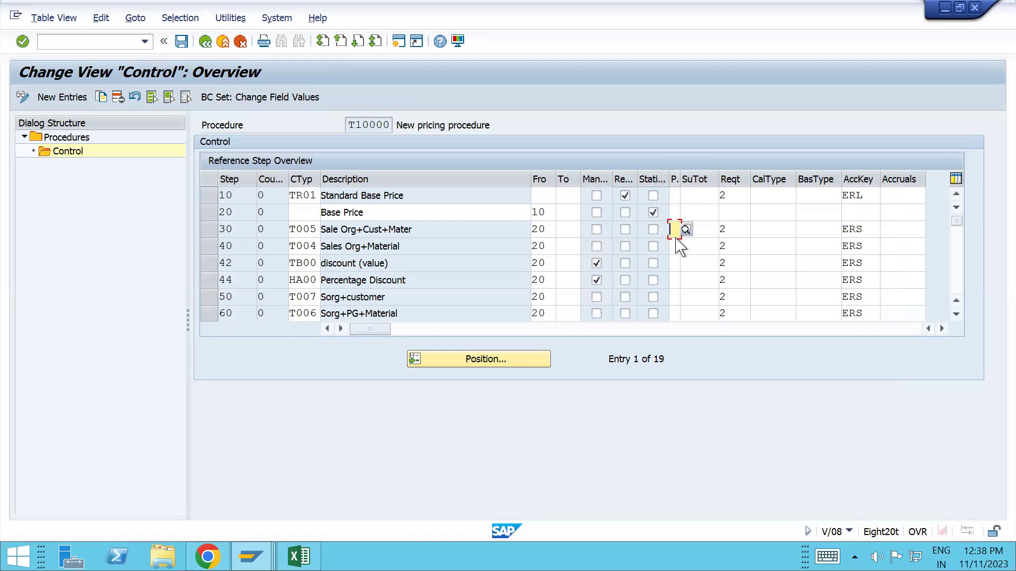
left_click(686, 229)
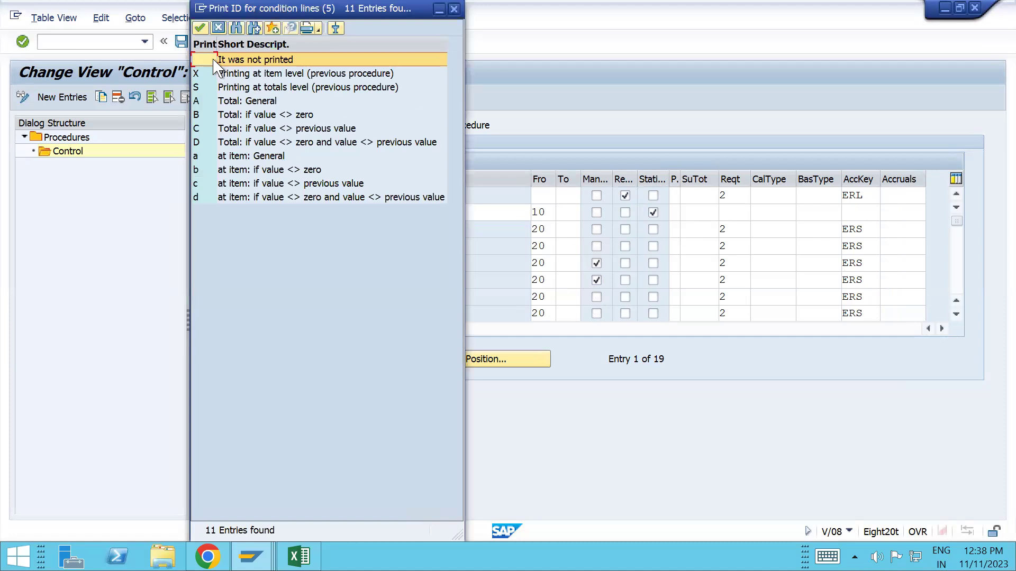
left_click(243, 88)
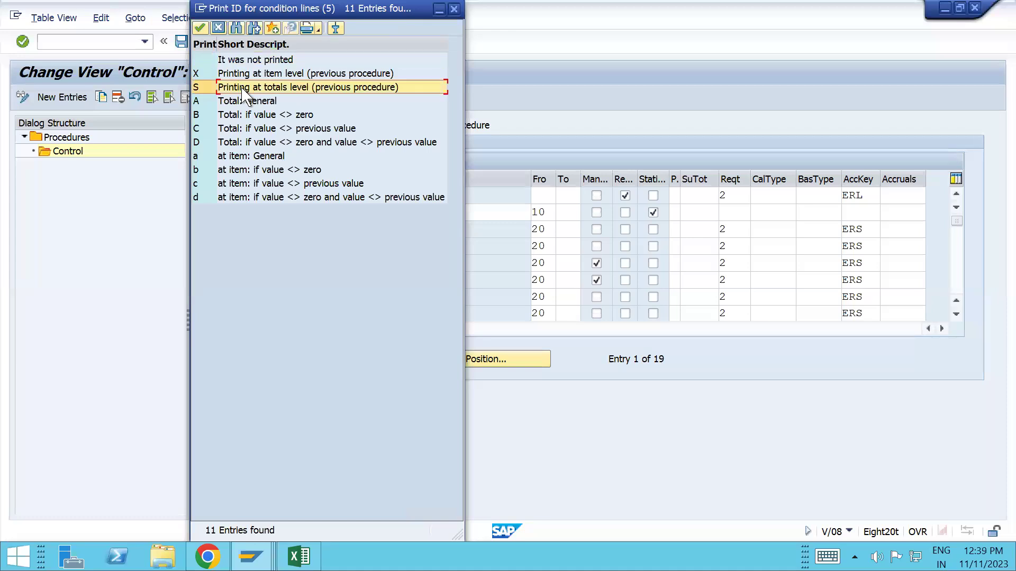
left_click(242, 77)
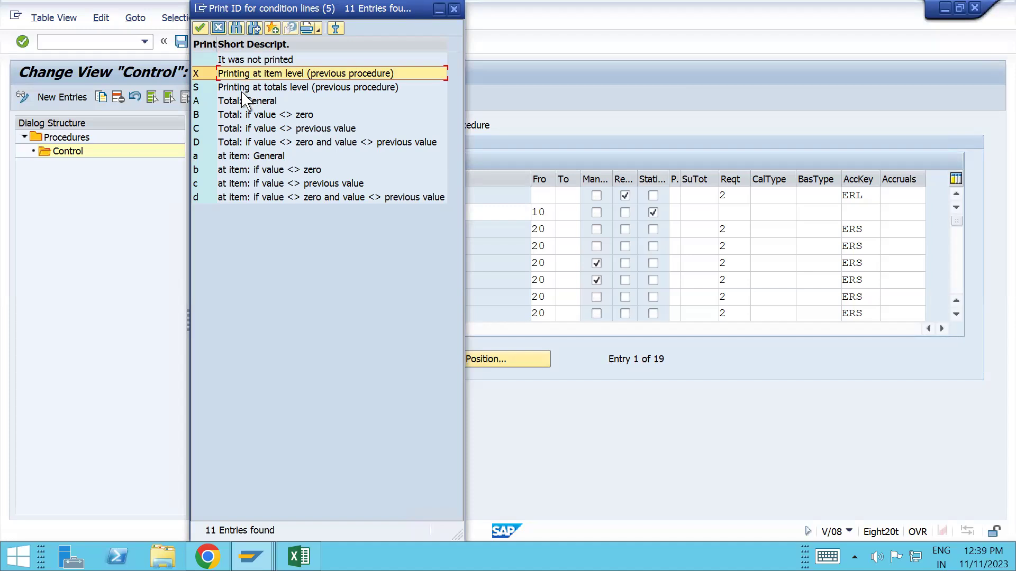
left_click(242, 91)
left_click(242, 79)
left_click(243, 91)
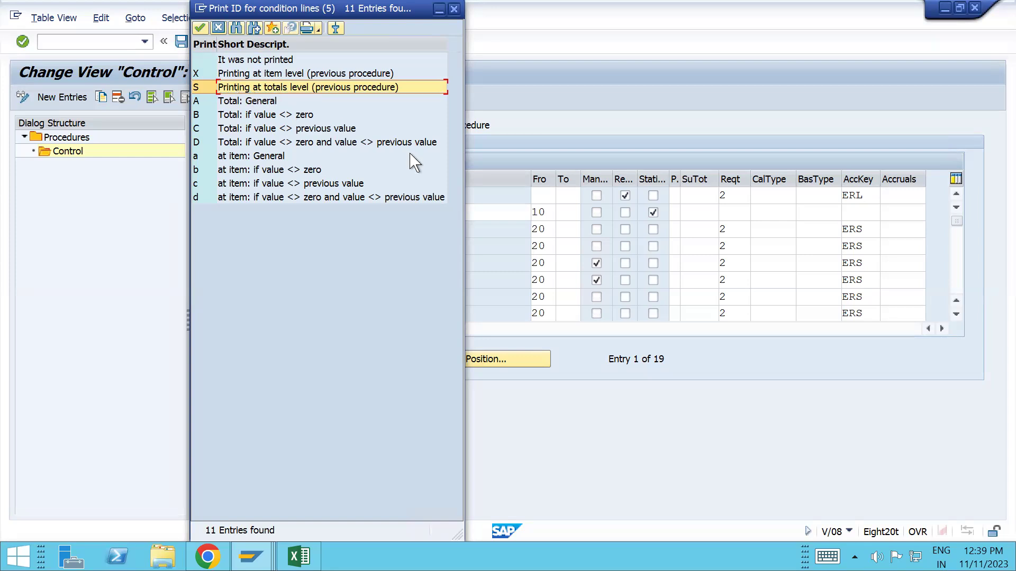
left_click(729, 450)
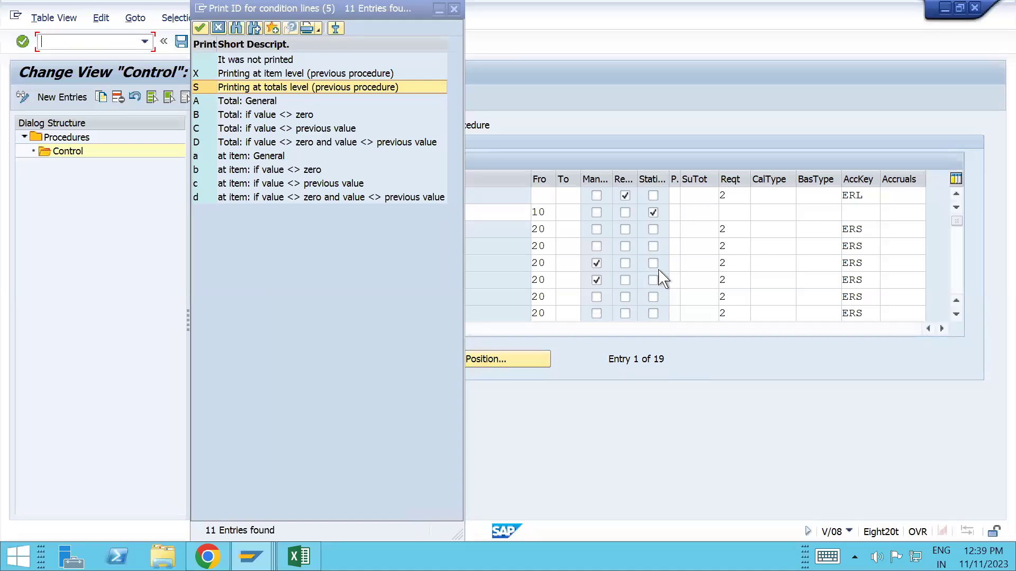
left_click(454, 9)
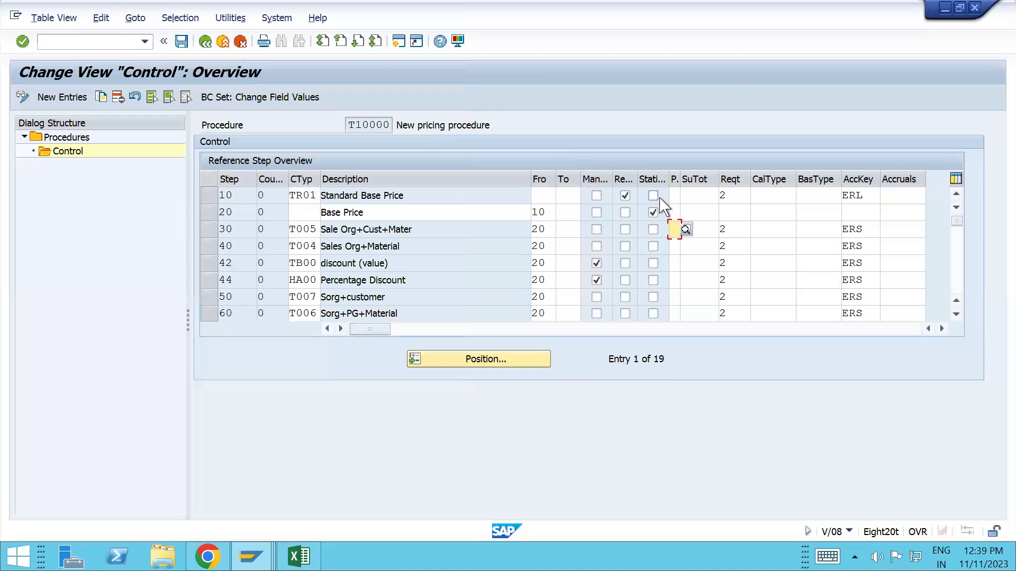
Review the print ID list of step 30 again, focusing on S, Printing at totals level.
left_click(686, 229)
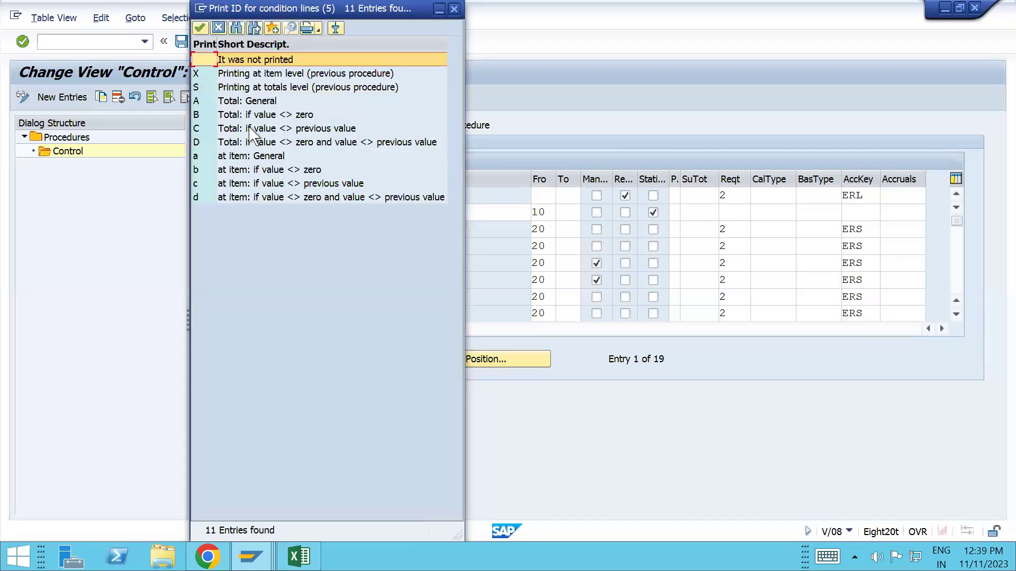
left_click(233, 89)
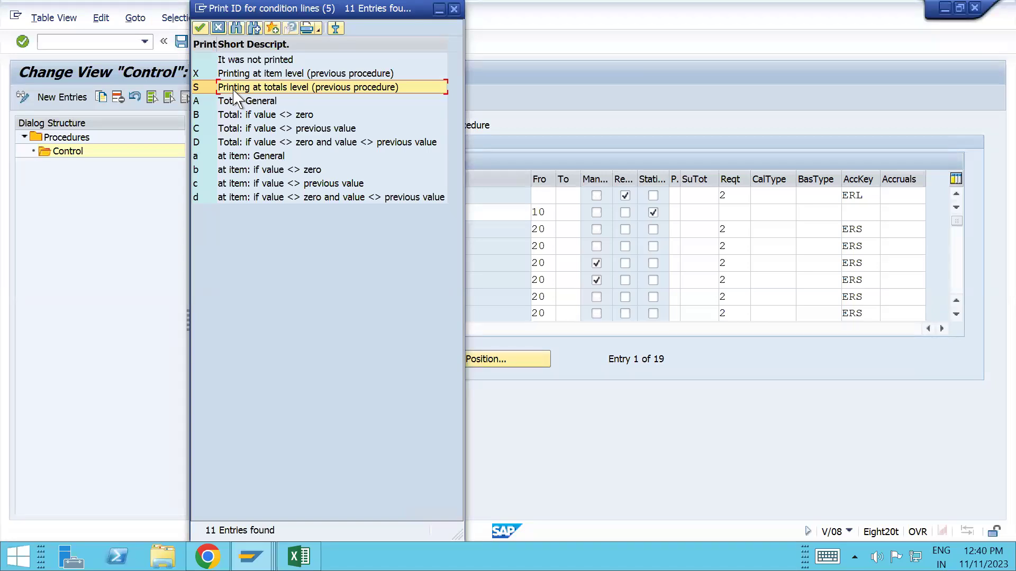
left_click(125, 268)
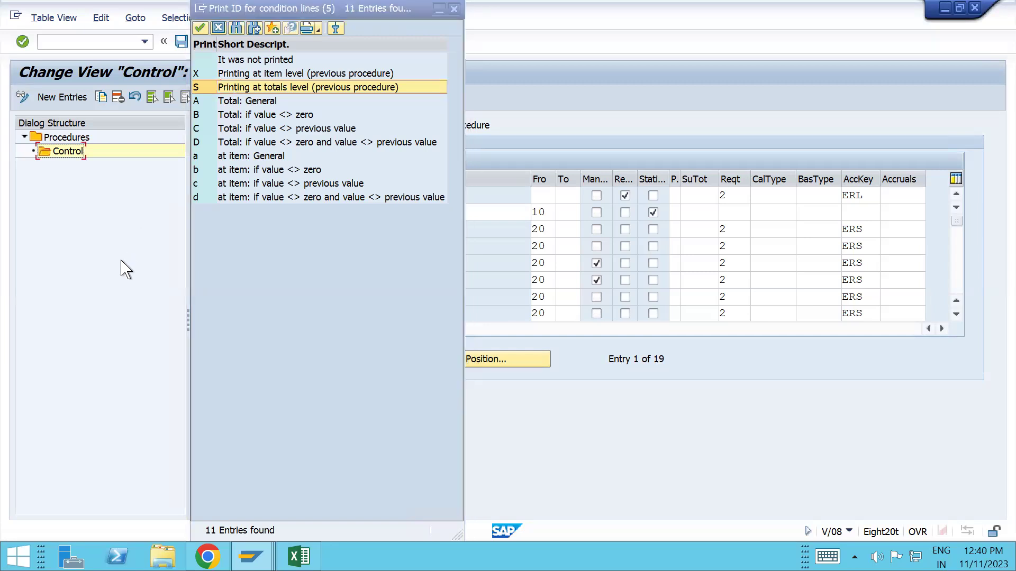
left_click(453, 9)
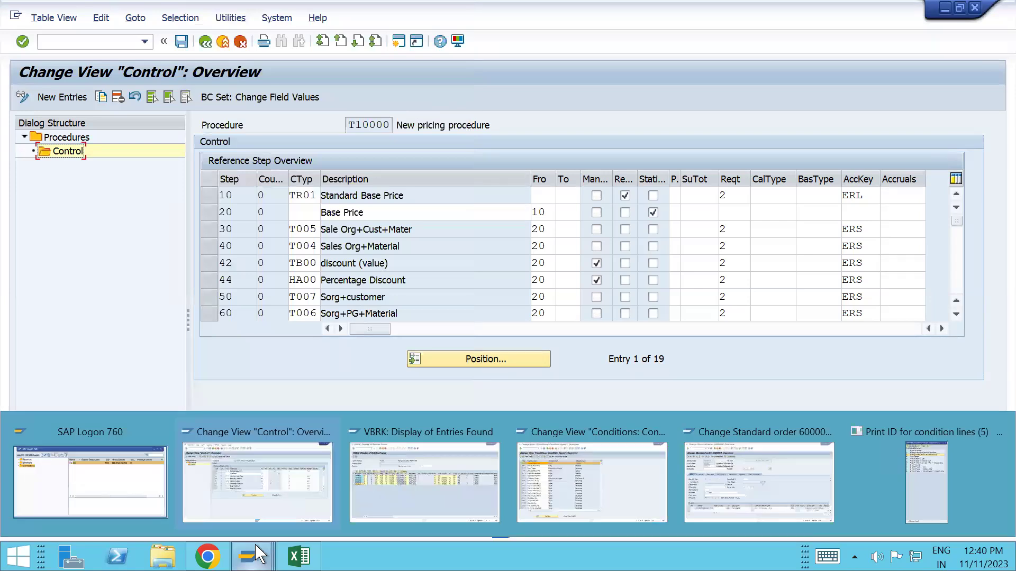
Leave the standard order for transaction SE16N and display the entries of table NAST.
left_click(755, 455)
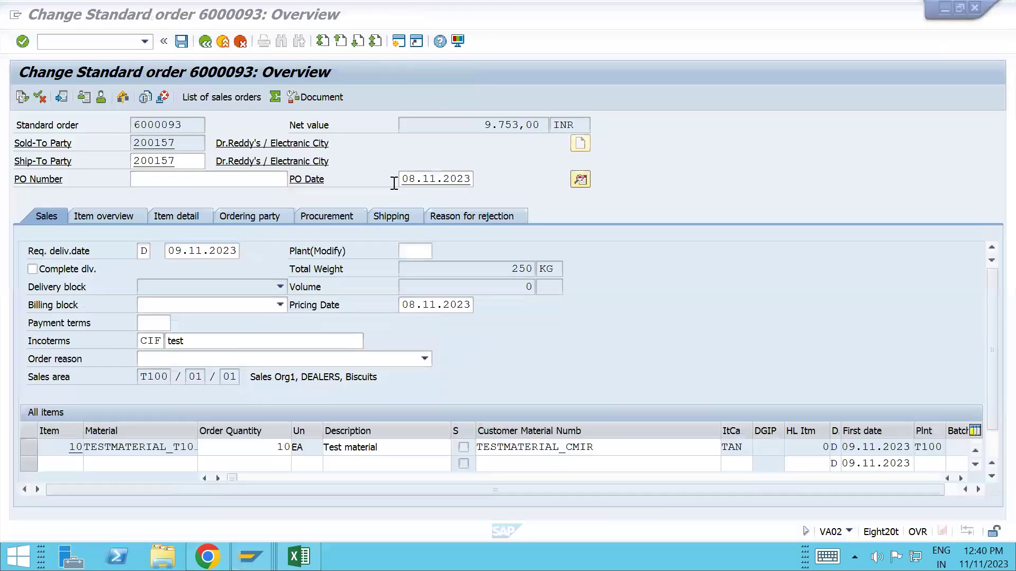
left_click(53, 45)
type("/")
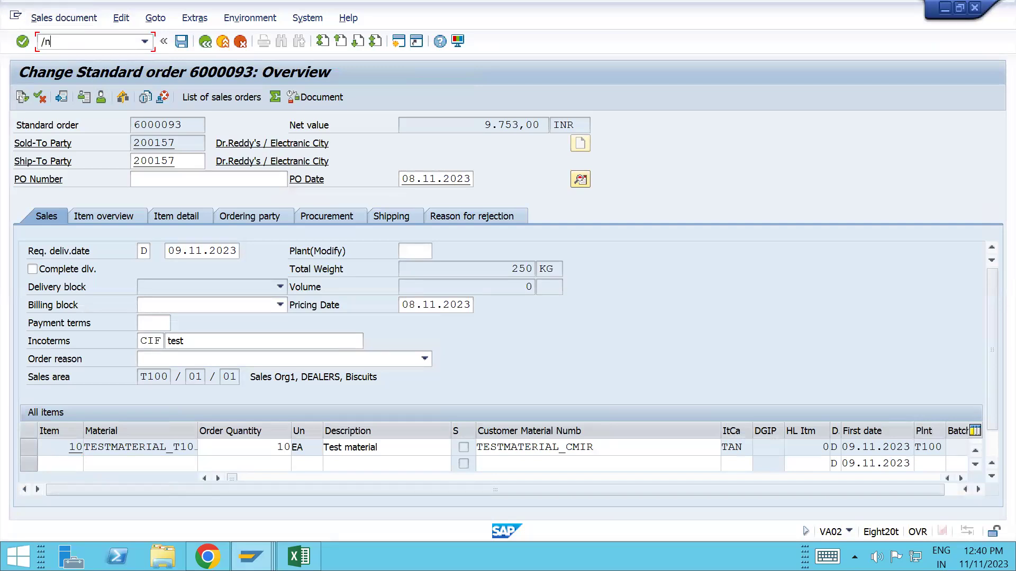
type("nse16")
key("Return")
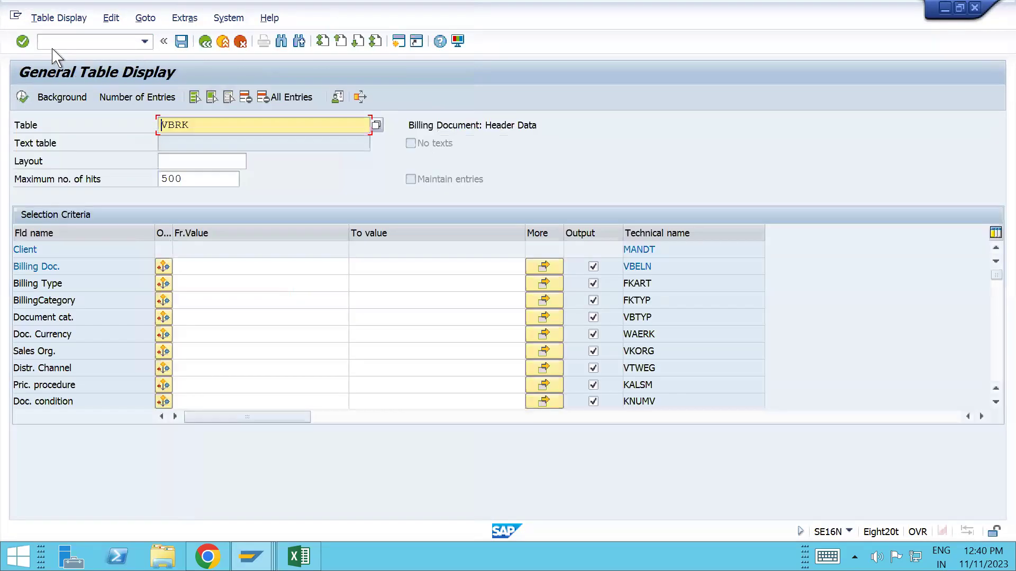
type("st")
key("Return")
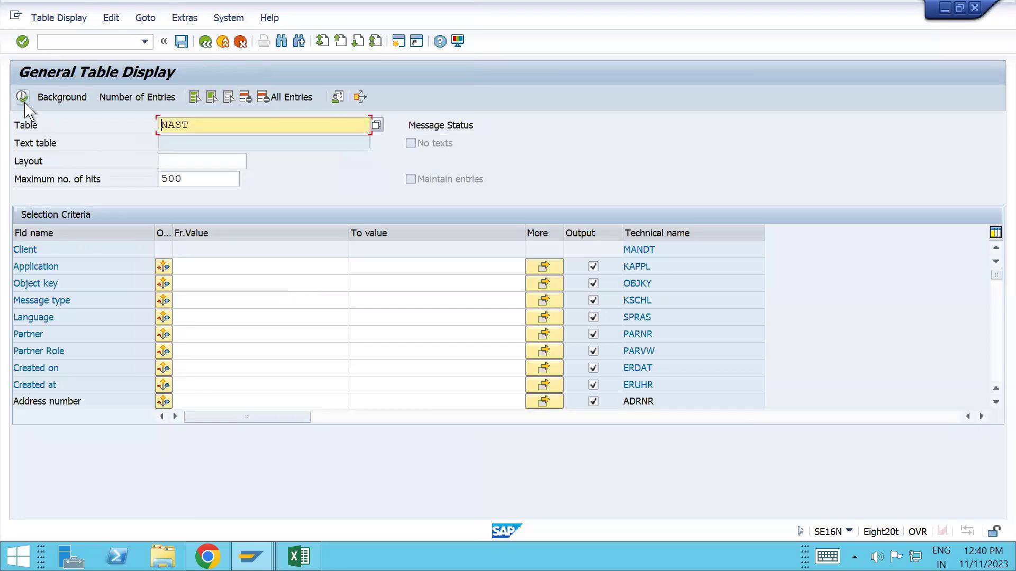
left_click(22, 97)
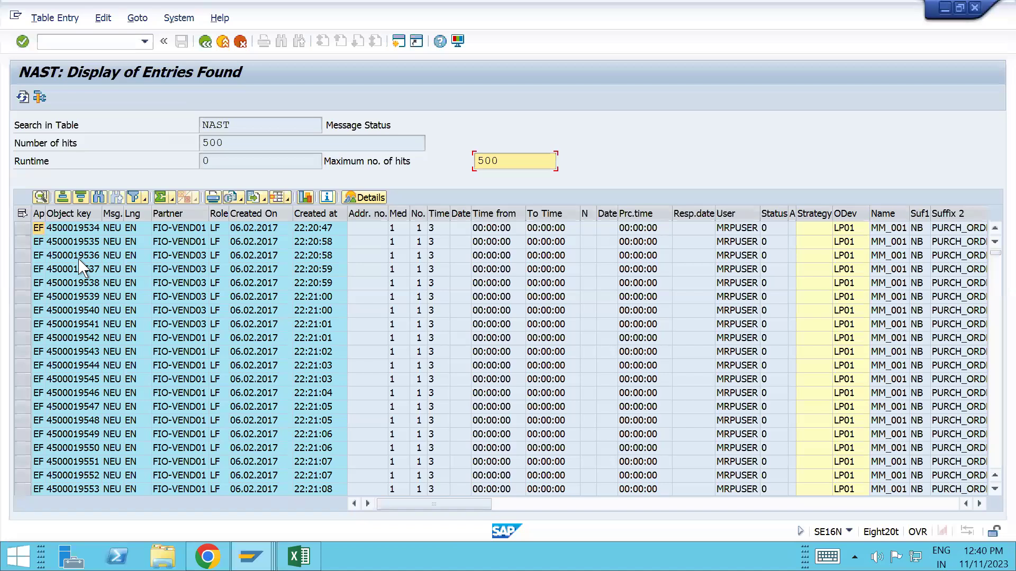
Restrict the NAST selection to application V3 and display the matching entries.
left_click(206, 41)
left_click(204, 265)
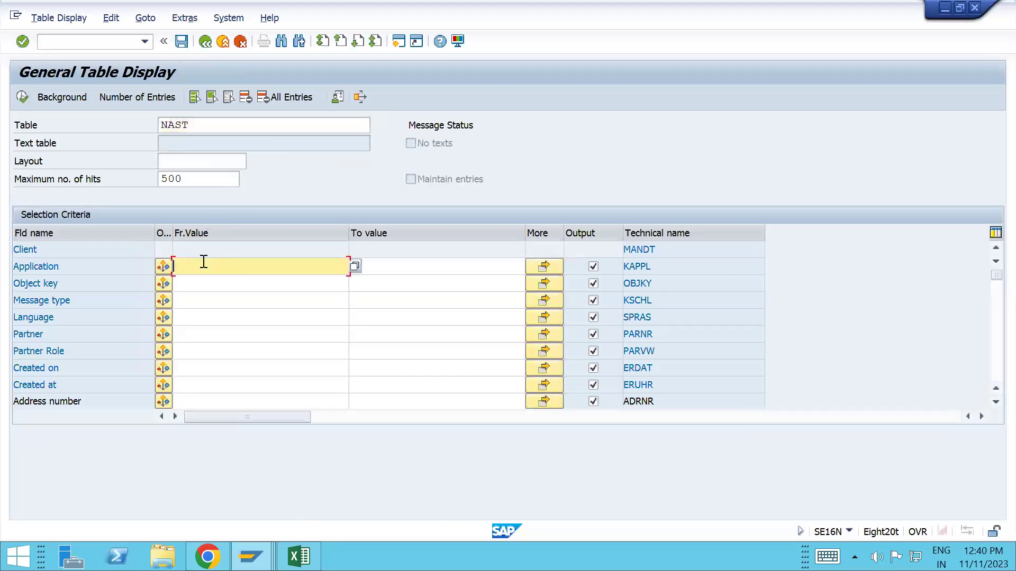
type("V3")
left_click(23, 98)
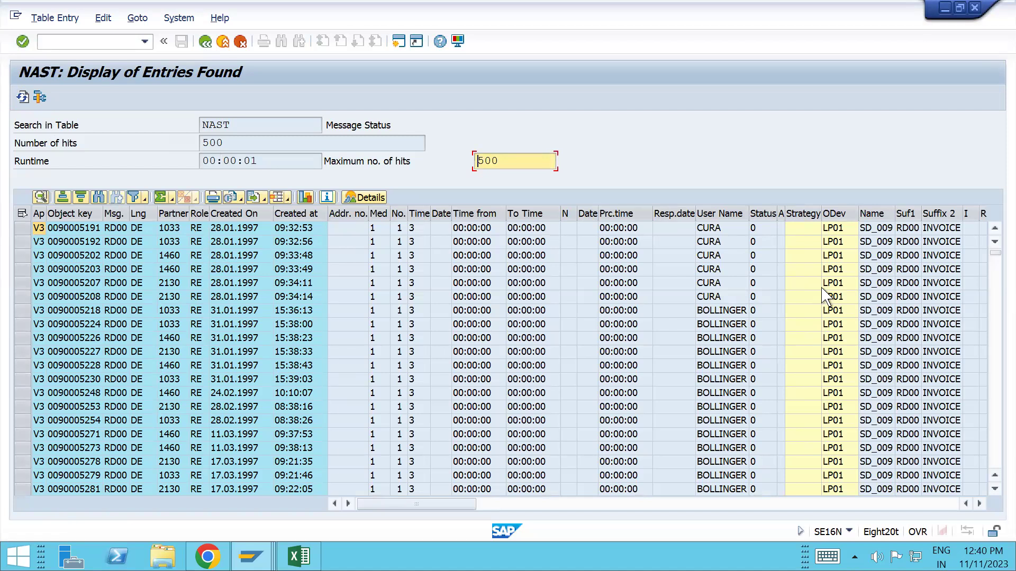
left_click(400, 228)
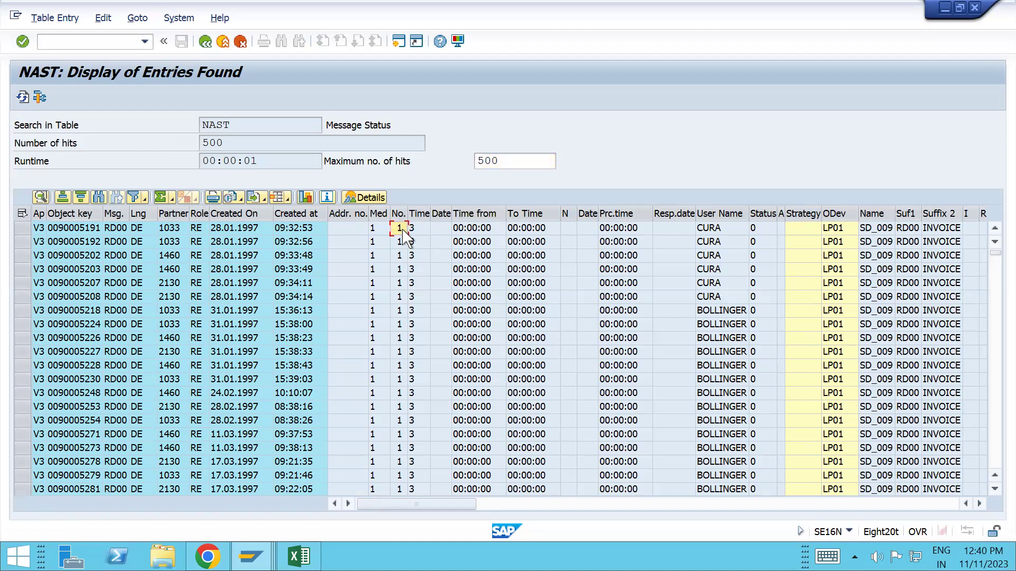
Copy the object key of the third NAST entry and enter it as the billing document in VF03 in a new session.
left_click(80, 257)
left_click(84, 40)
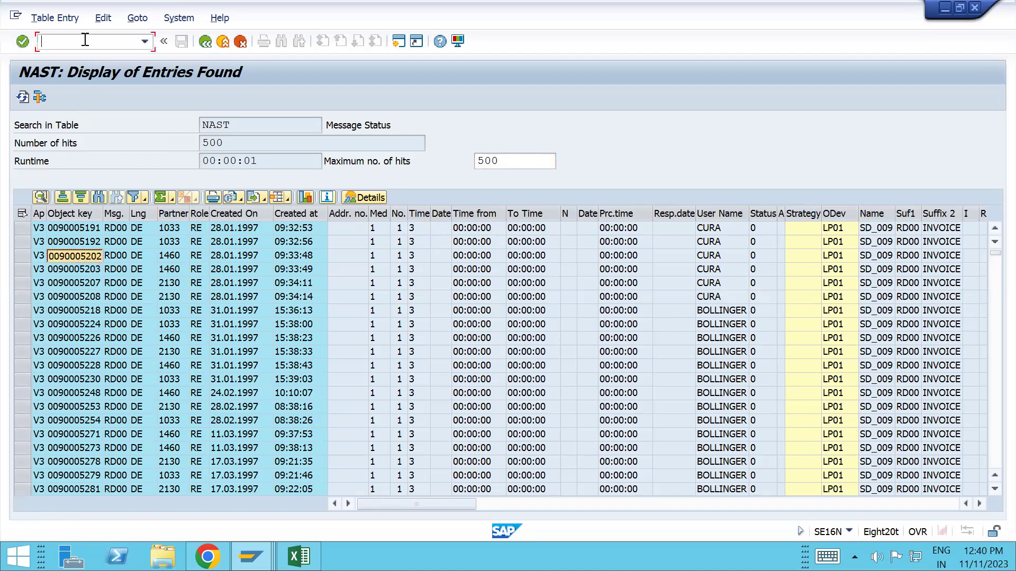
type("/nvf03")
key("Return")
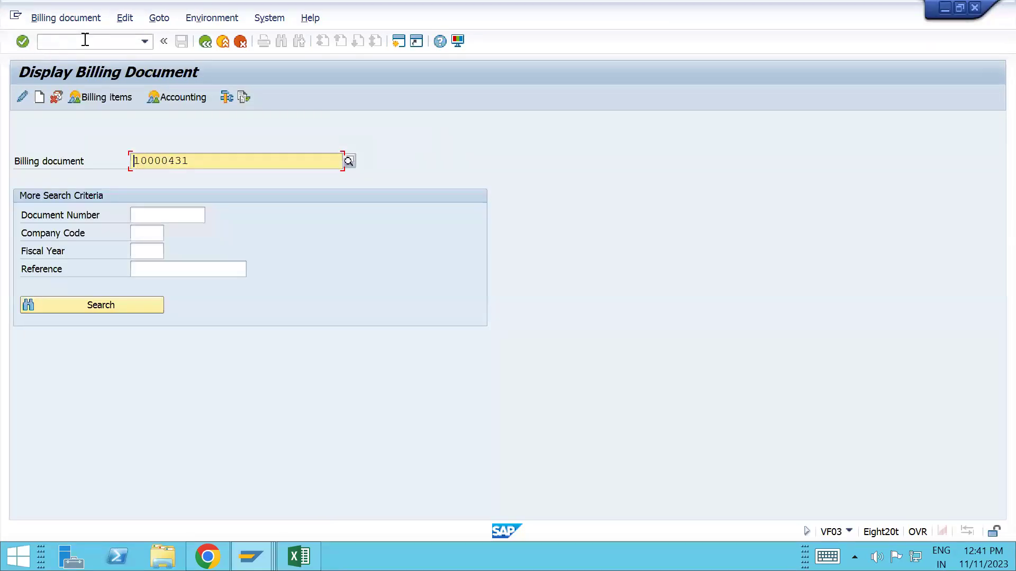
key("ctrl+v")
Open the billing document's issue output list and try to preview the first RD00 Invoice message.
left_click(73, 24)
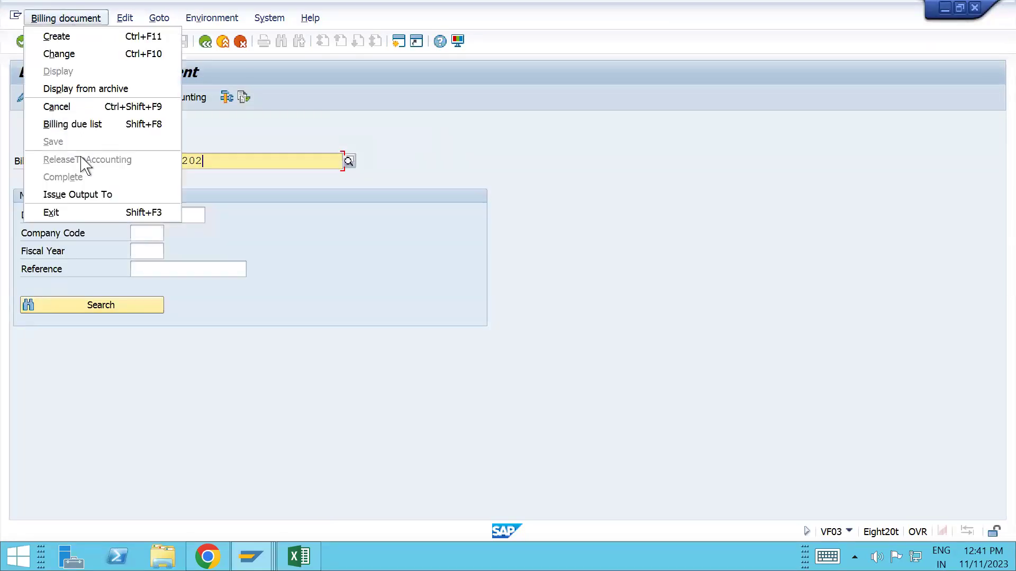
left_click(81, 194)
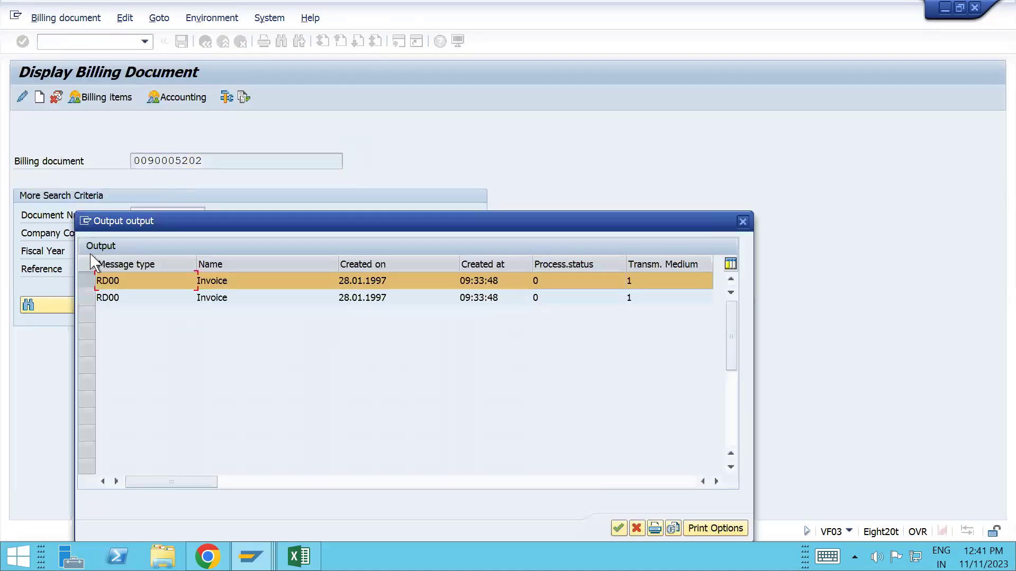
left_click(88, 280)
left_click(673, 528)
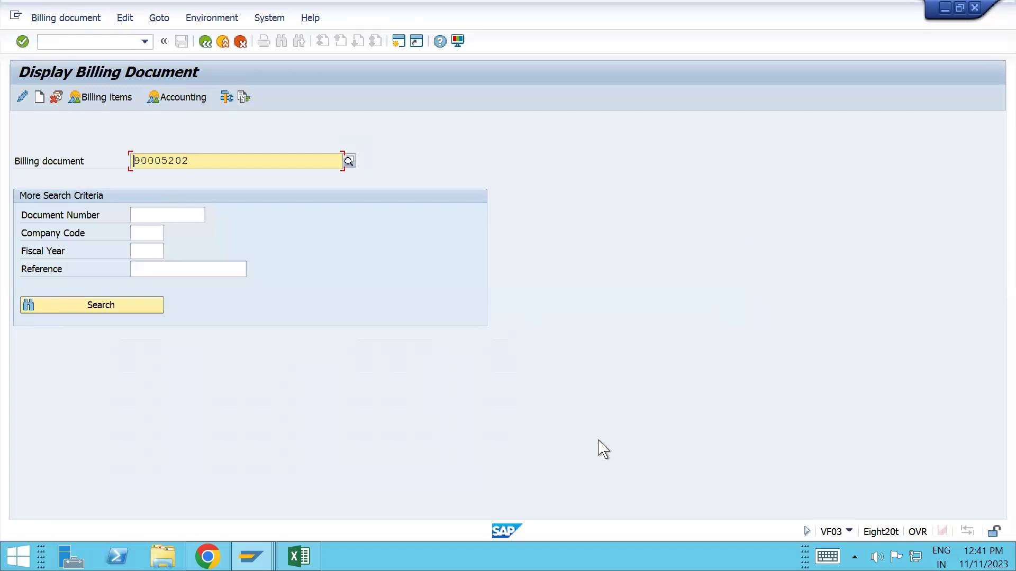
Try to preview the billing document's second RD00 Invoice message using output device Local.
left_click(62, 18)
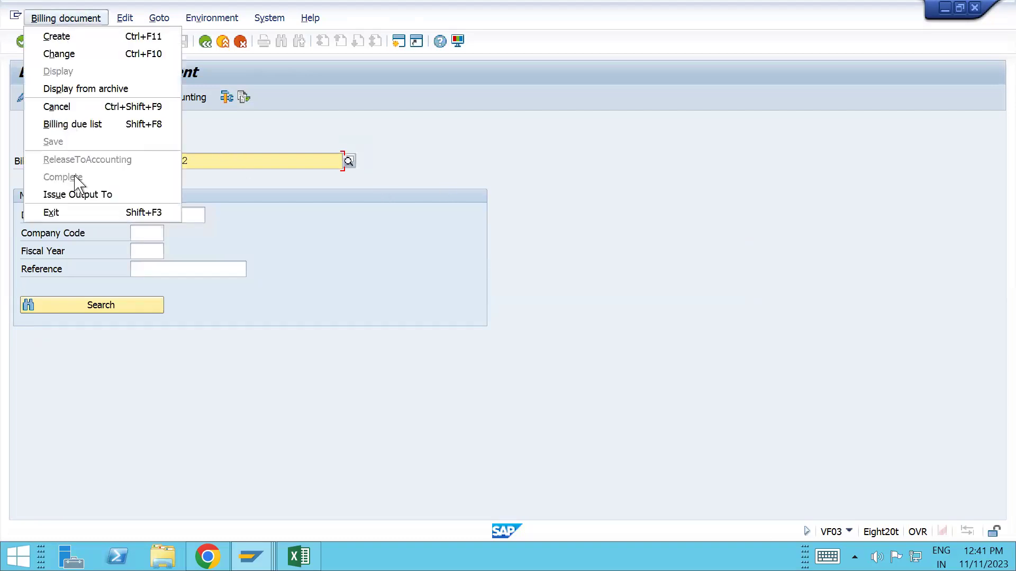
left_click(74, 200)
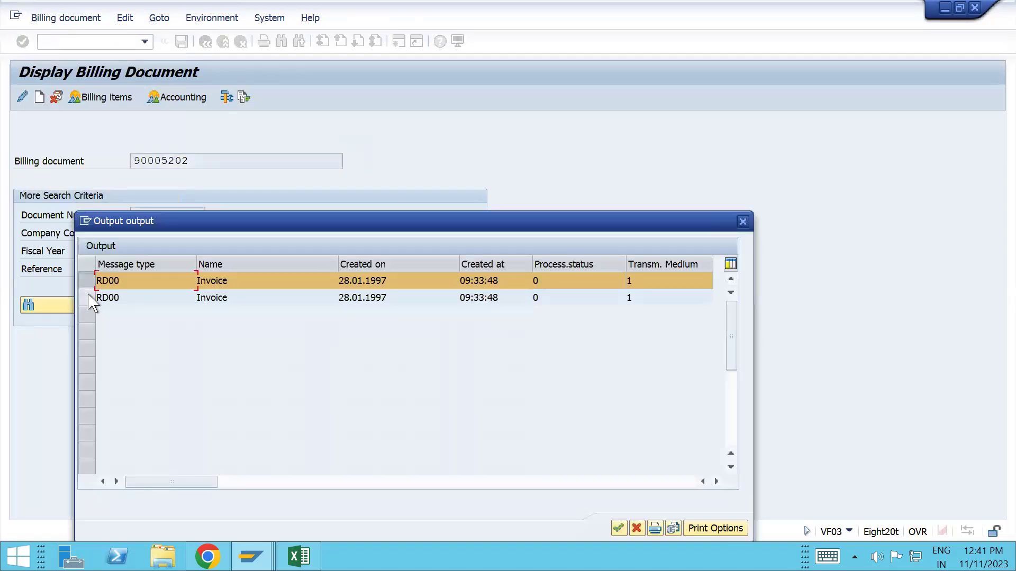
left_click(87, 297)
left_click(673, 529)
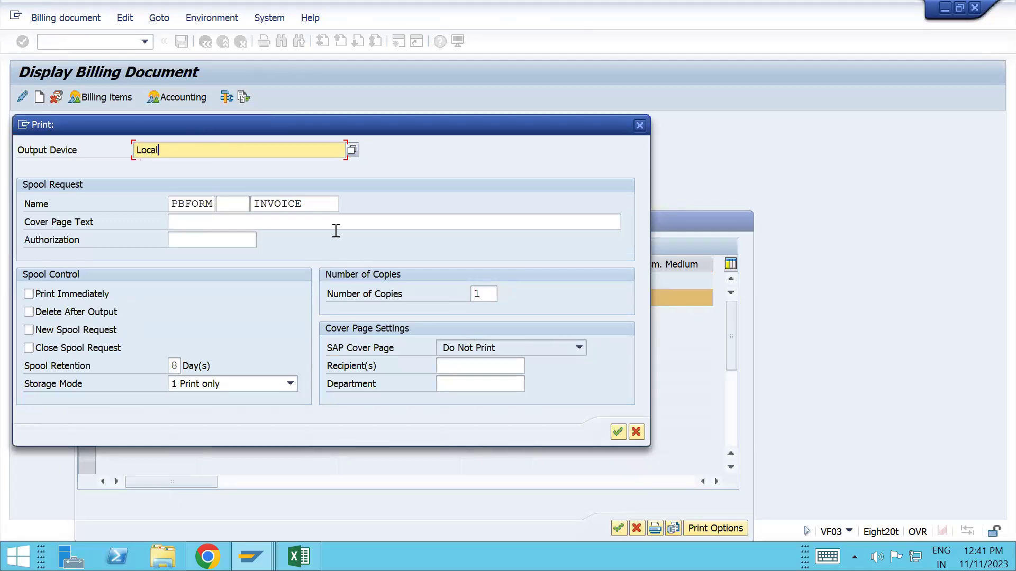
key("Return")
key("Return")
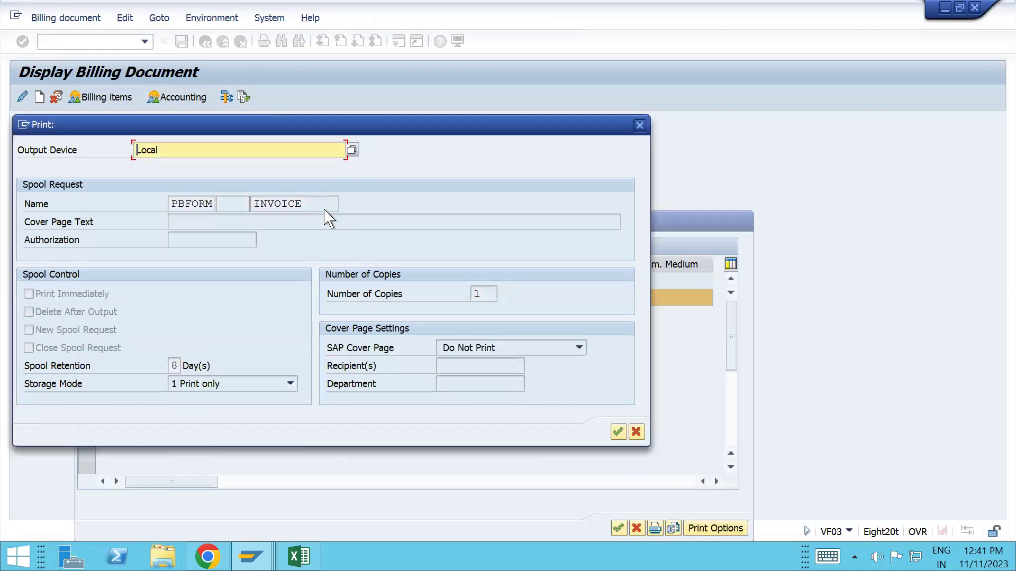
Choose AKL1 from the unrestricted list of output devices for the invoice print.
left_click(352, 150)
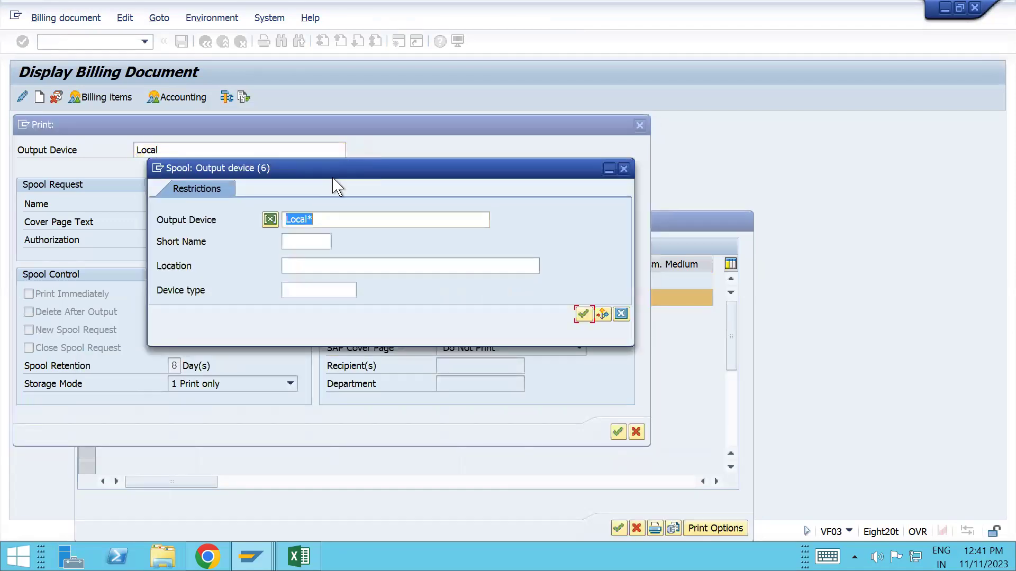
key("Delete")
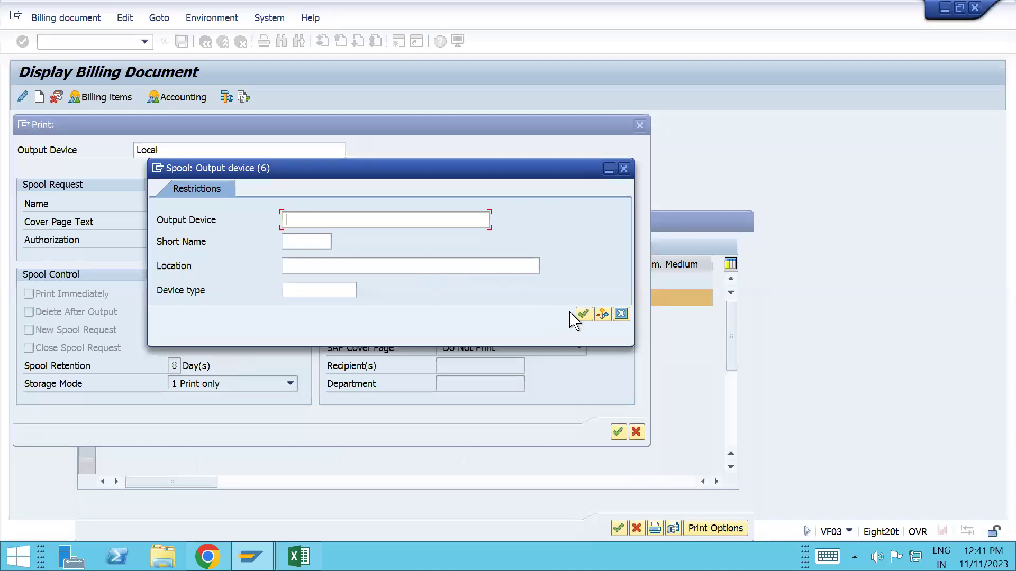
left_click(582, 315)
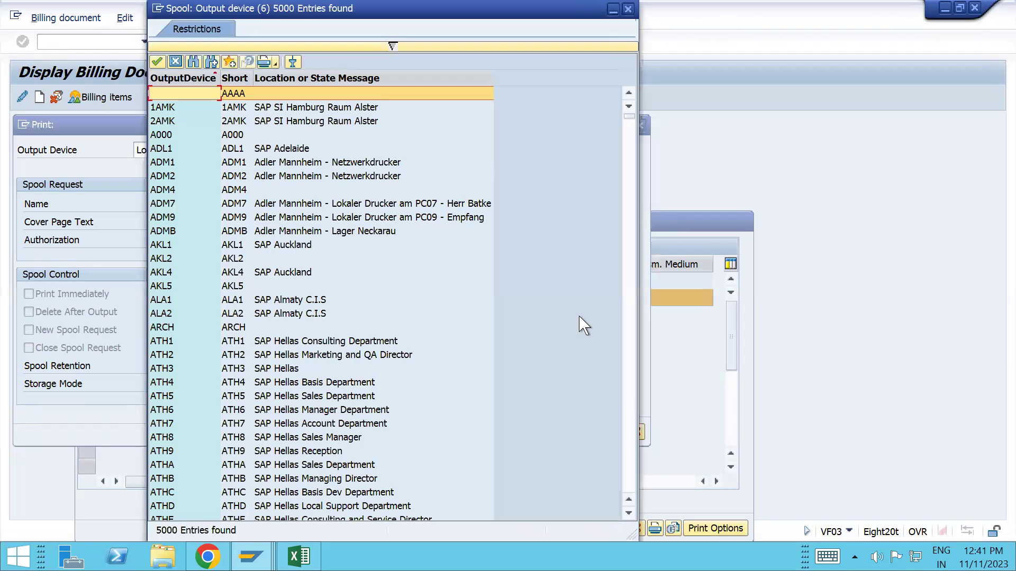
double_click(164, 247)
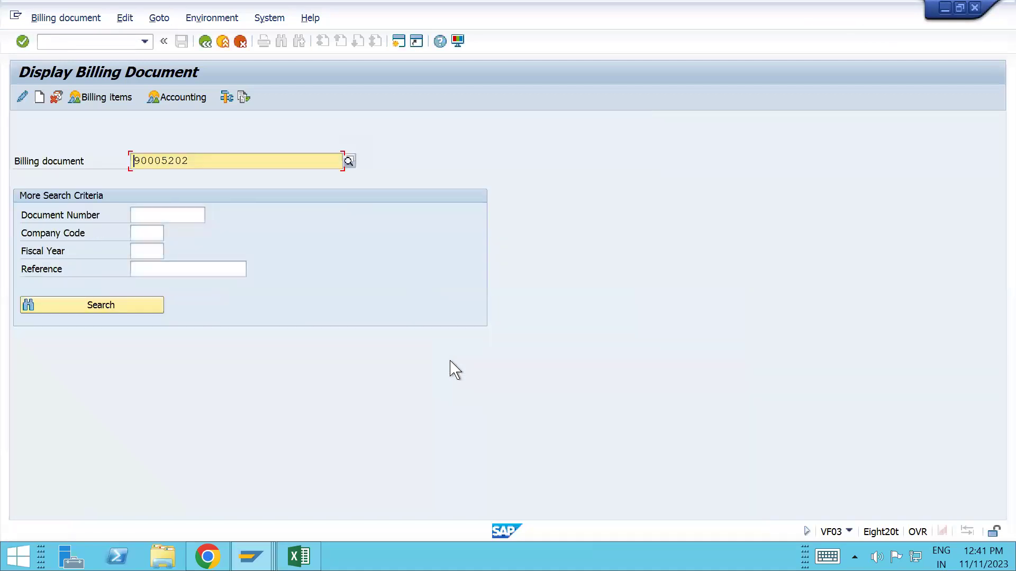
Switch to the NAST results and filter the listed entries by processing status.
key("alt+Tab")
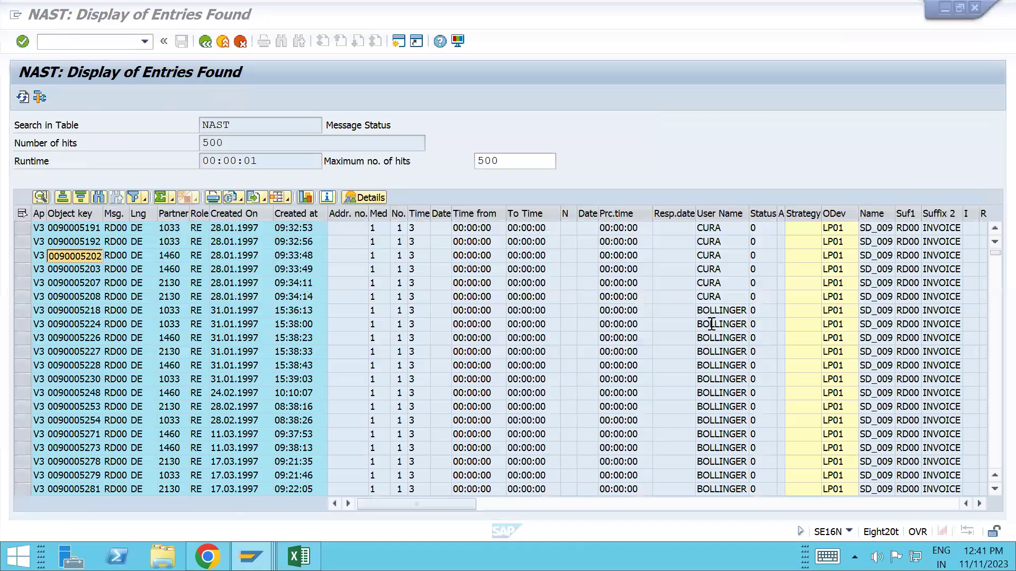
left_click(762, 217)
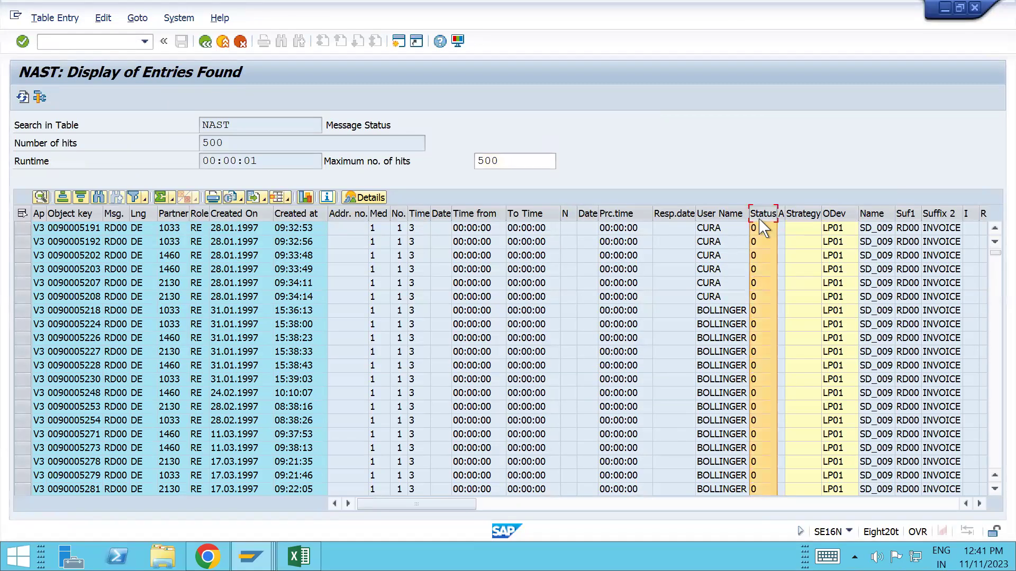
left_click(133, 198)
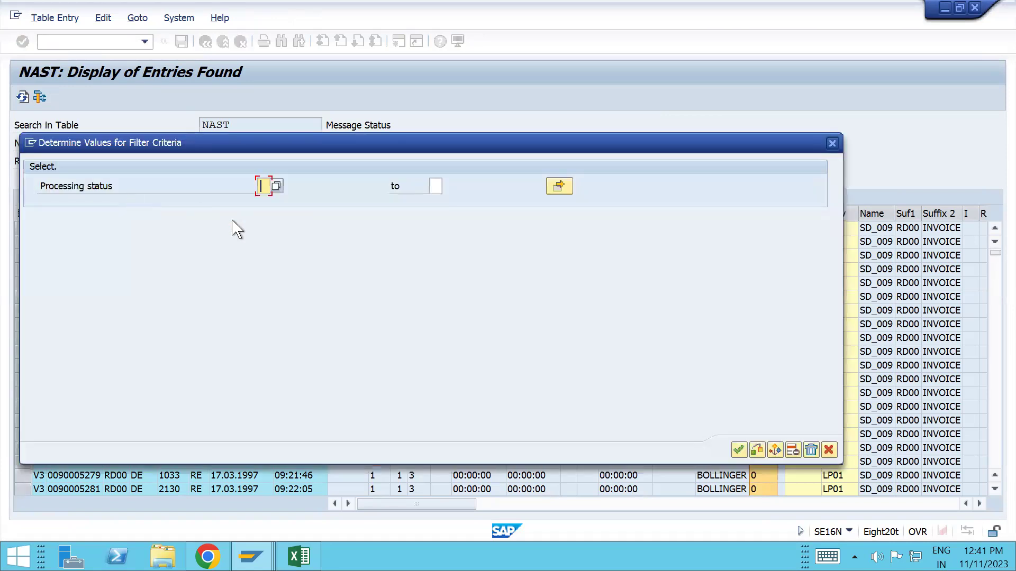
key("Return")
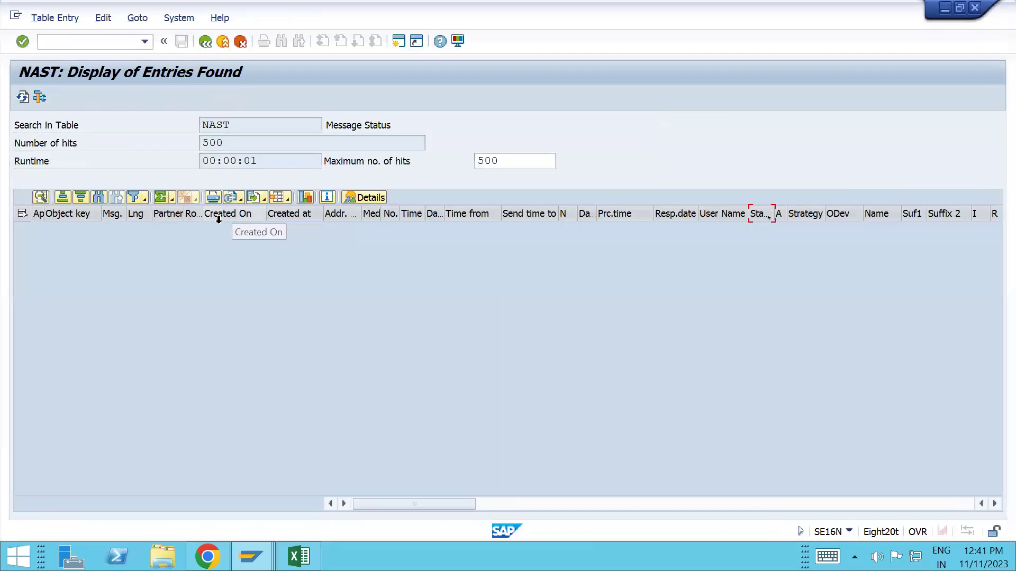
Clear the maximum number of hits in the NAST results and return to the table's selection screen.
left_click(504, 159)
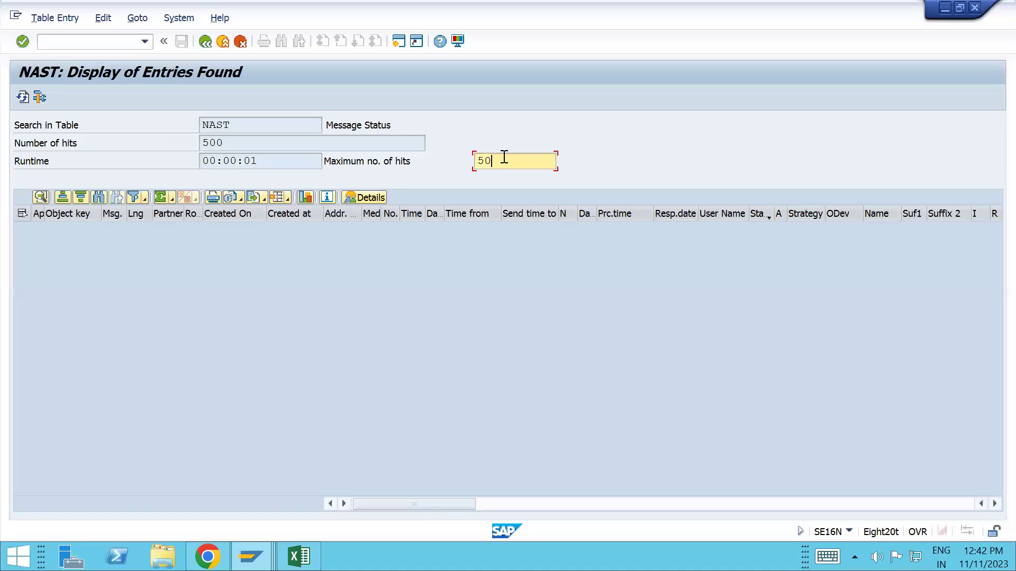
key("BackSpace")
key("BackSpace")
left_click(207, 42)
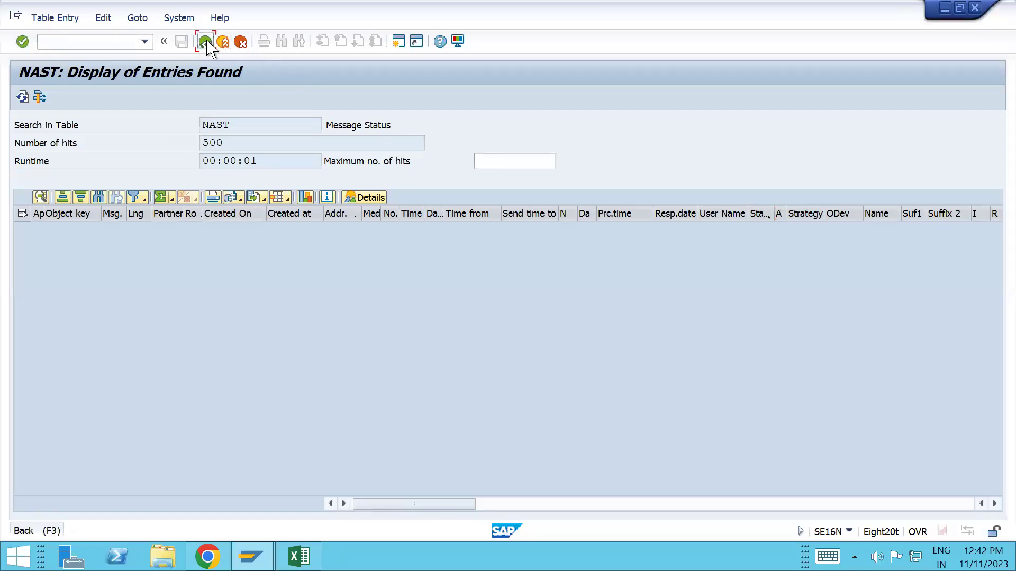
Look through the NAST selection criteria for fields that could narrow down the output messages.
scroll(297, 358, "down", 3)
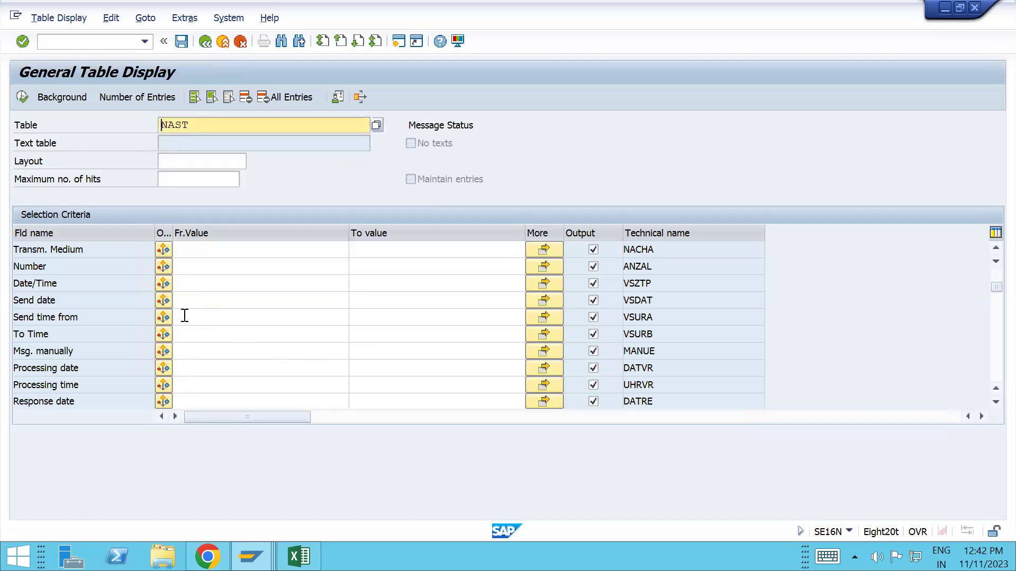
scroll(184, 316, "down", 3)
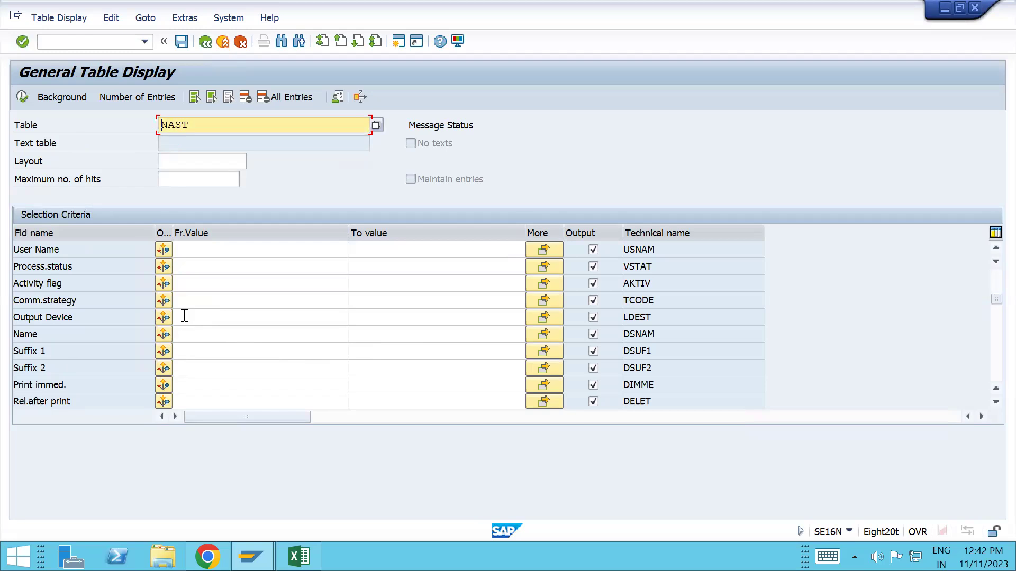
scroll(185, 316, "down", 3)
scroll(184, 316, "down", 3)
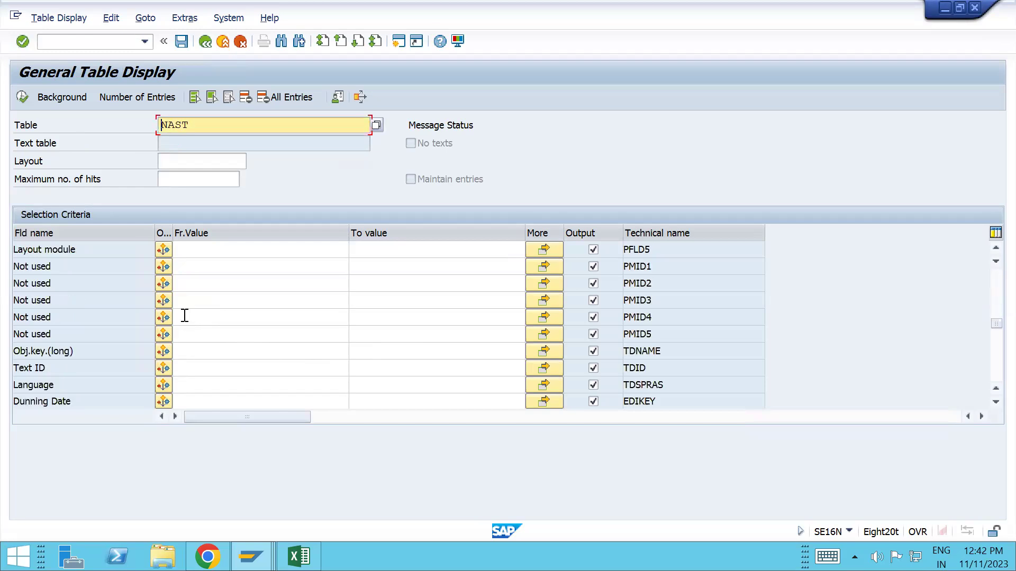
scroll(184, 315, "up", 15)
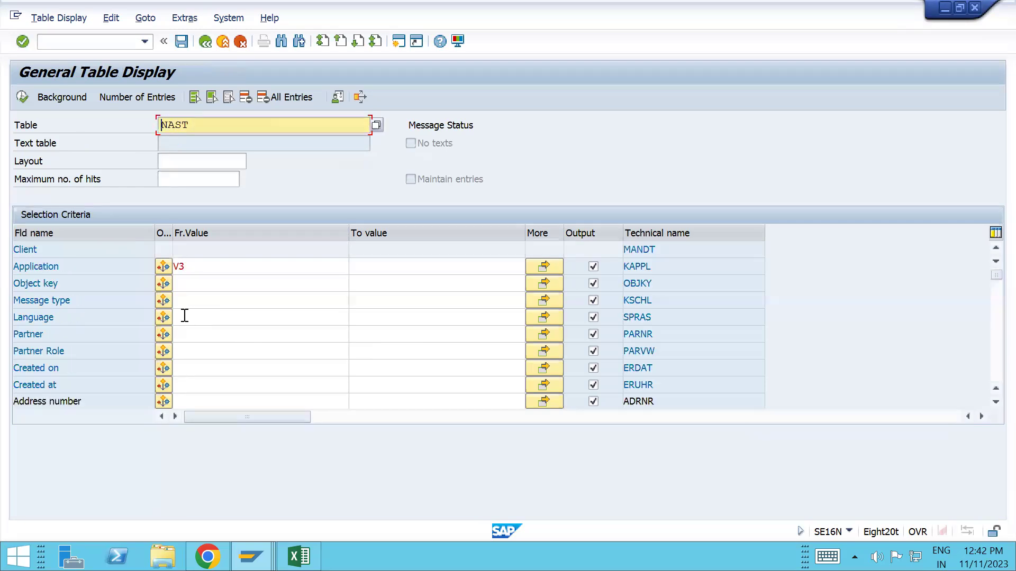
scroll(185, 315, "down", 3)
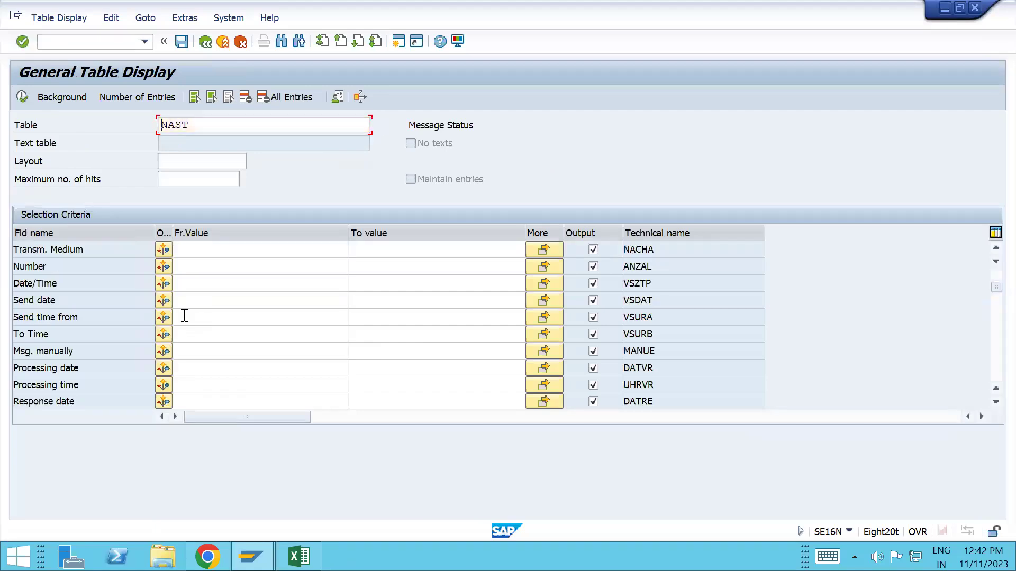
scroll(185, 316, "down", 3)
scroll(185, 316, "down", 3)
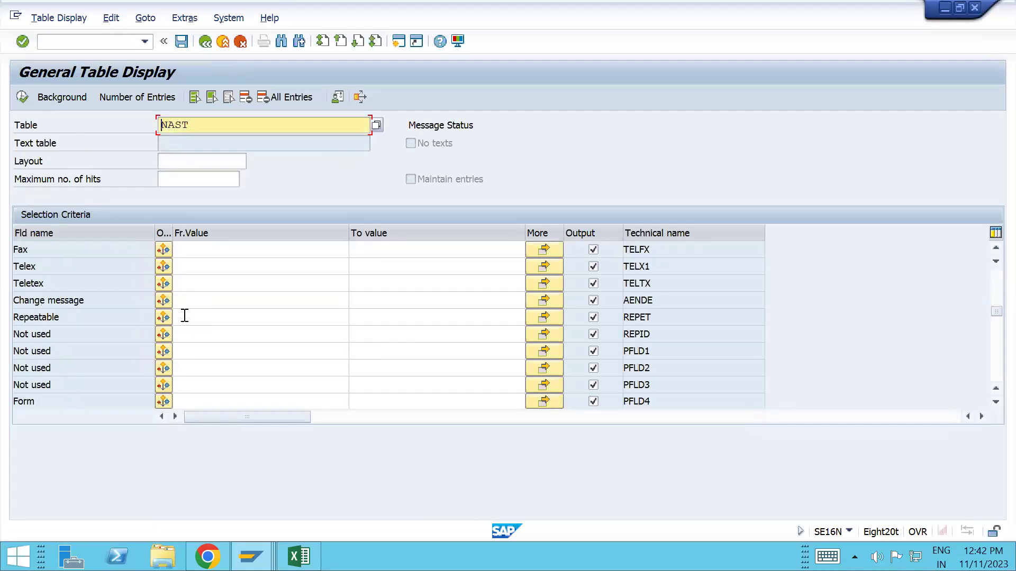
scroll(184, 316, "down", 3)
scroll(185, 316, "down", 6)
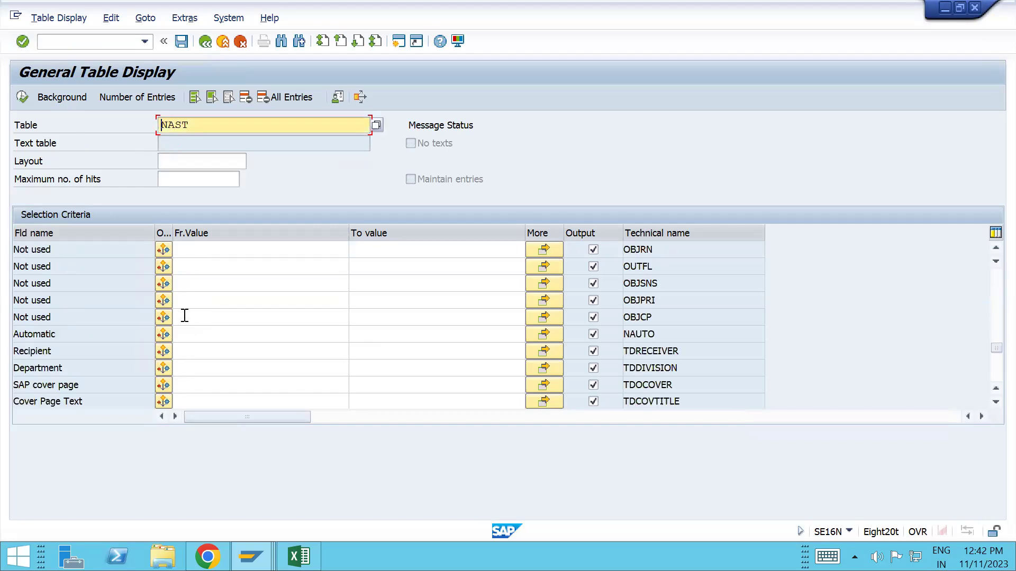
scroll(185, 316, "down", 6)
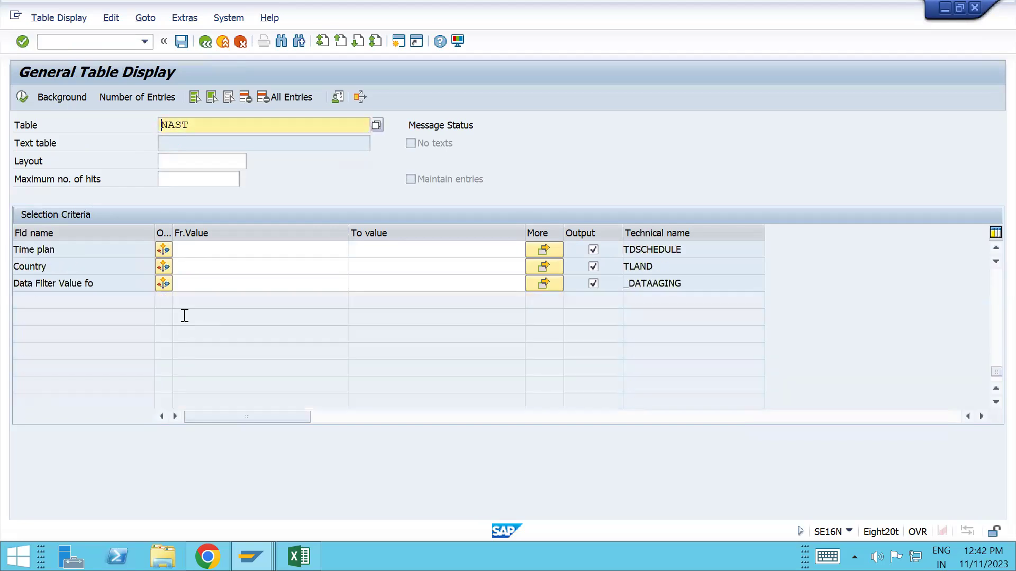
scroll(188, 323, "up", 6)
scroll(188, 323, "up", 10)
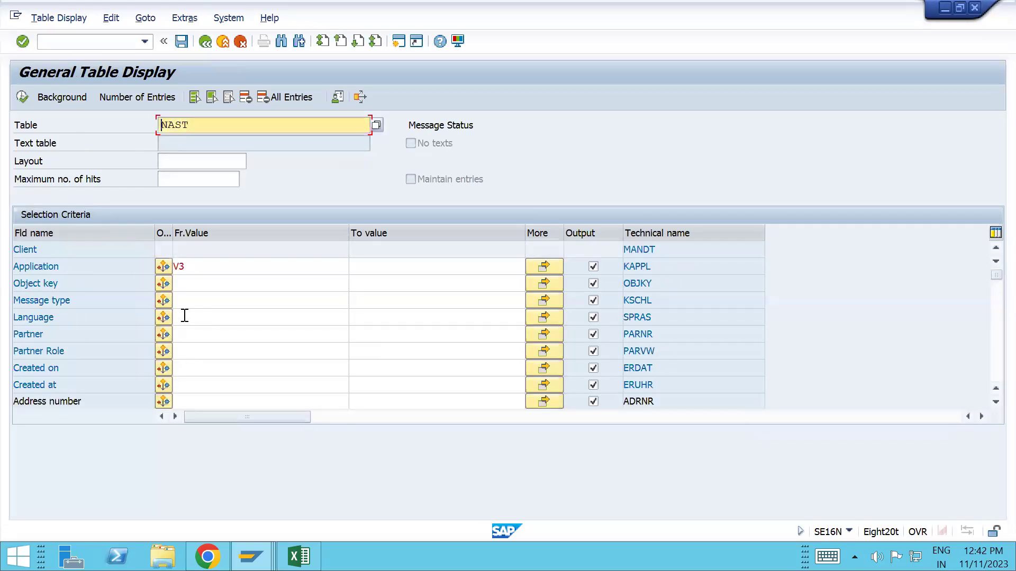
scroll(184, 316, "down", 3)
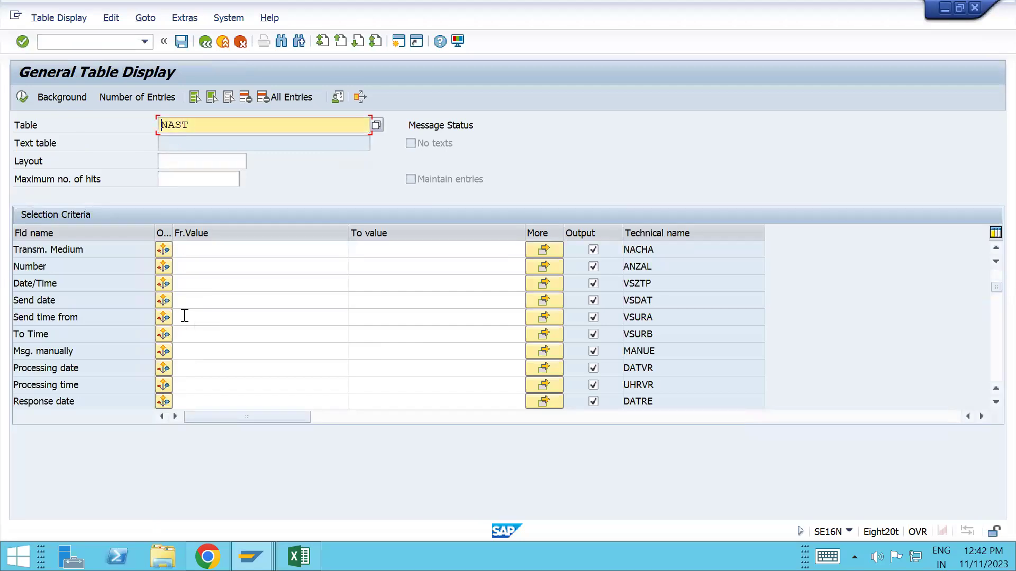
scroll(184, 316, "down", 3)
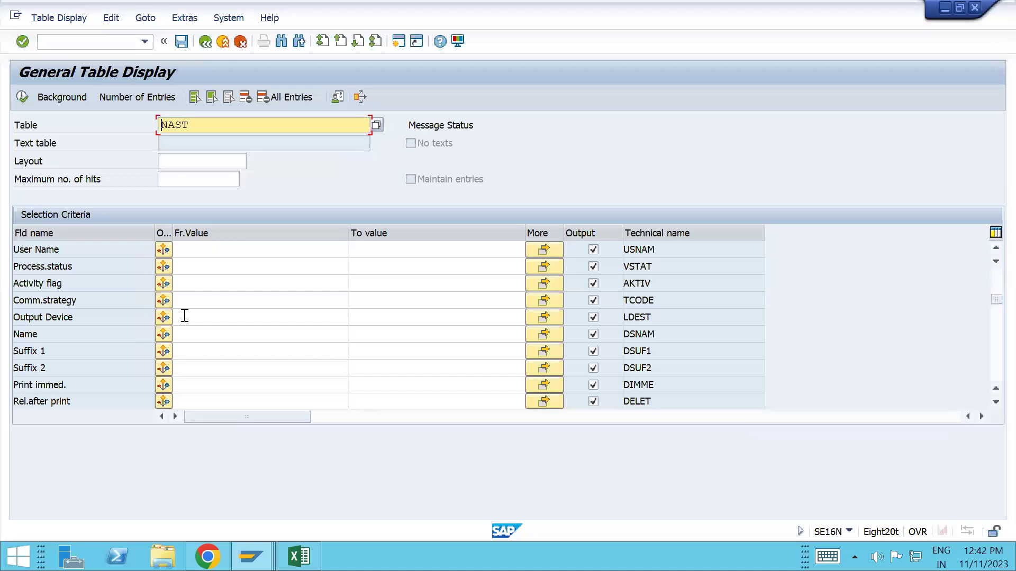
scroll(185, 316, "down", 3)
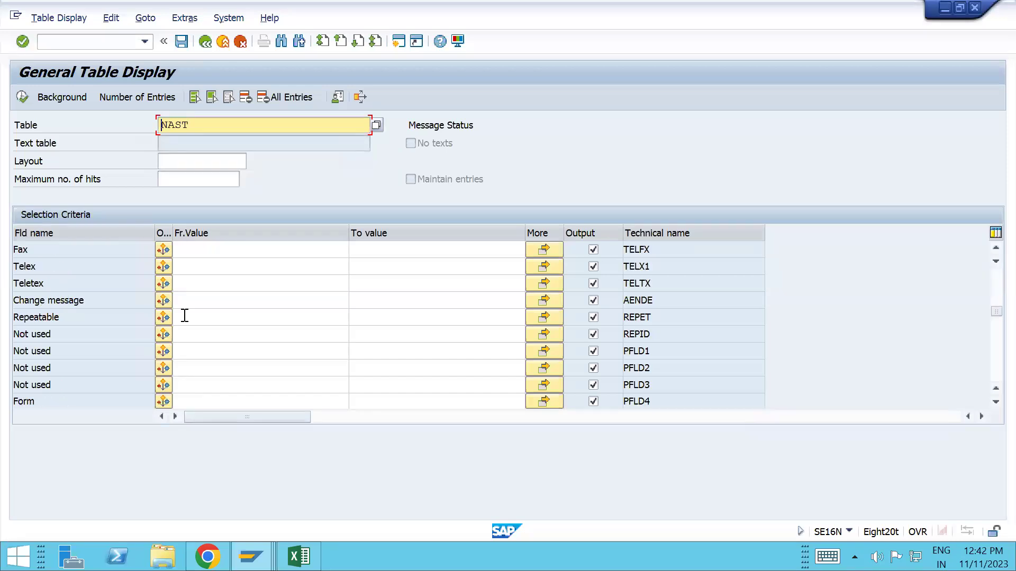
scroll(185, 316, "down", 6)
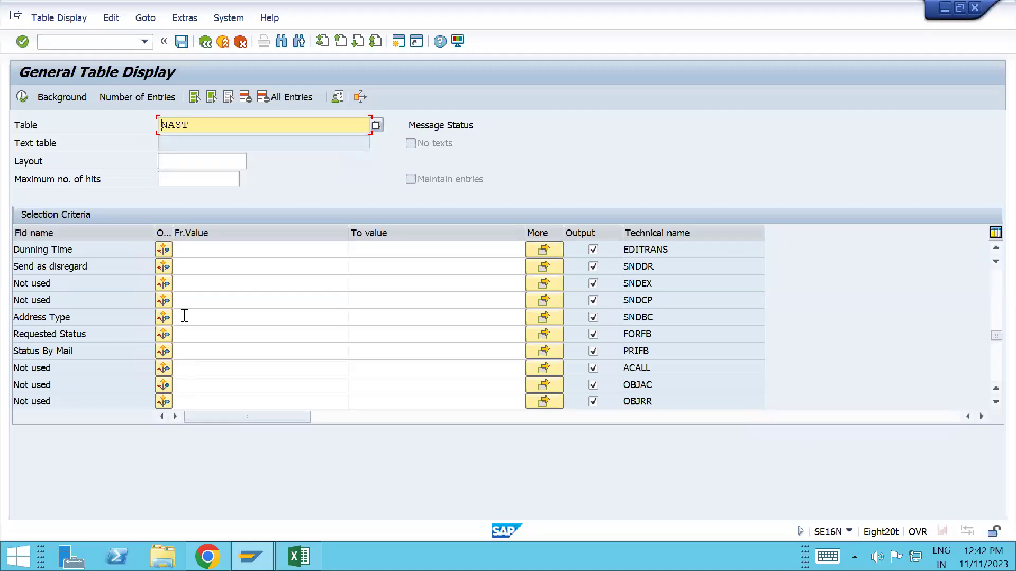
scroll(185, 316, "up", 3)
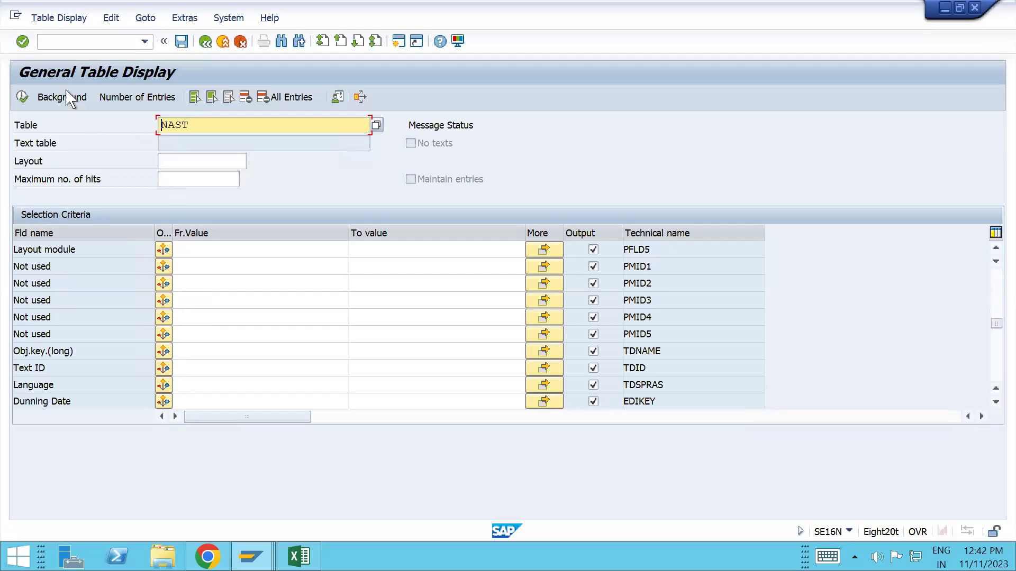
List the V3 entries of NAST without a hit limit and enter the first object key as the billing document in VF03.
left_click(23, 98)
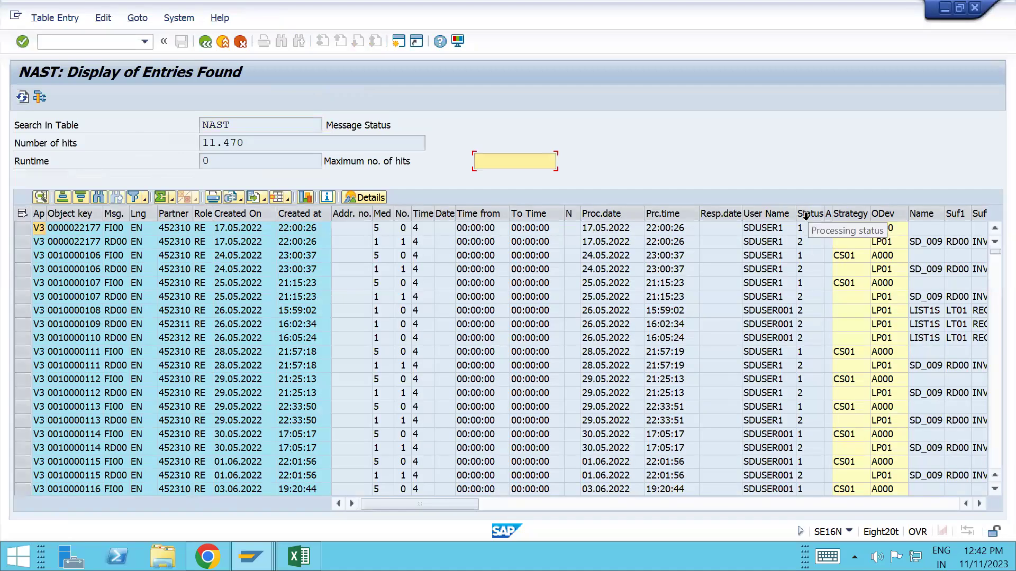
left_click(806, 214)
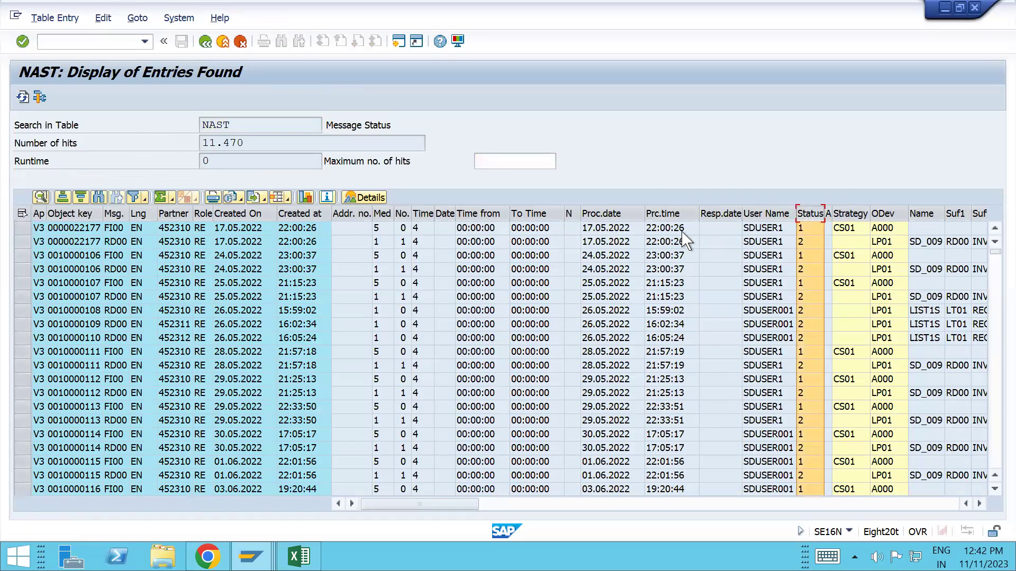
left_click(90, 233)
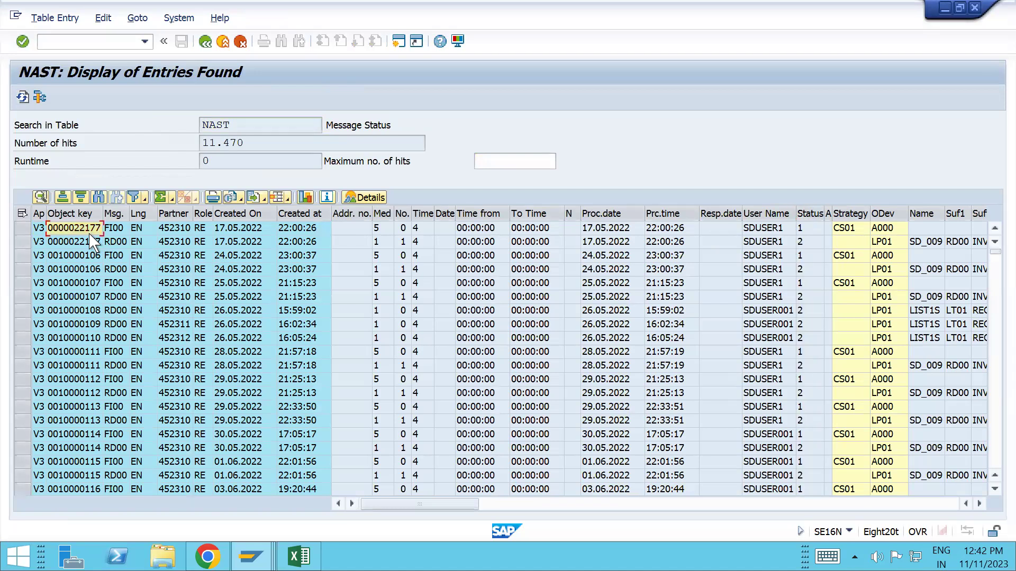
key("alt+Tab")
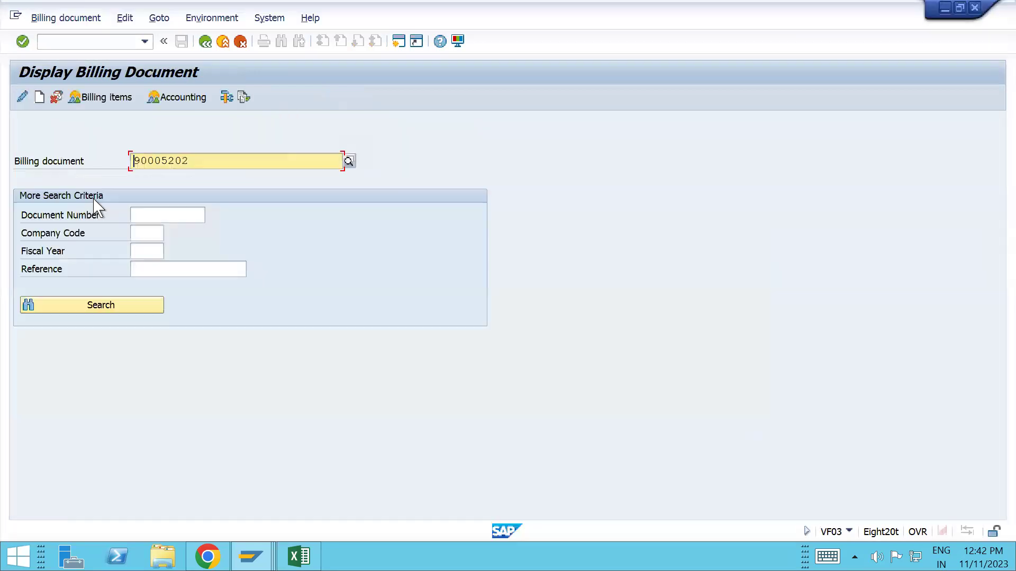
key("ctrl+v")
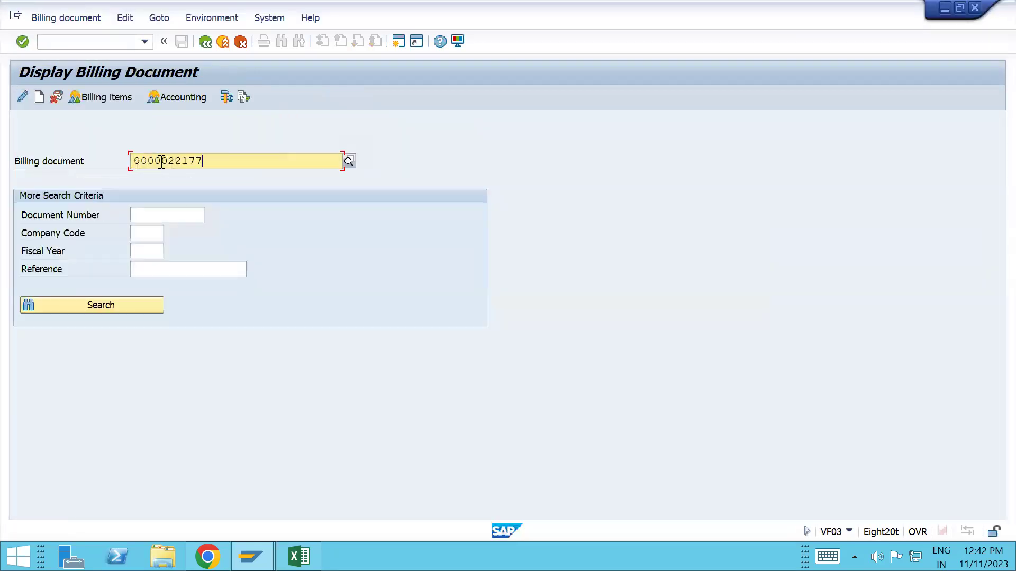
Check the output messages in the billing document's issue output list, then close the list.
left_click(47, 20)
left_click(75, 199)
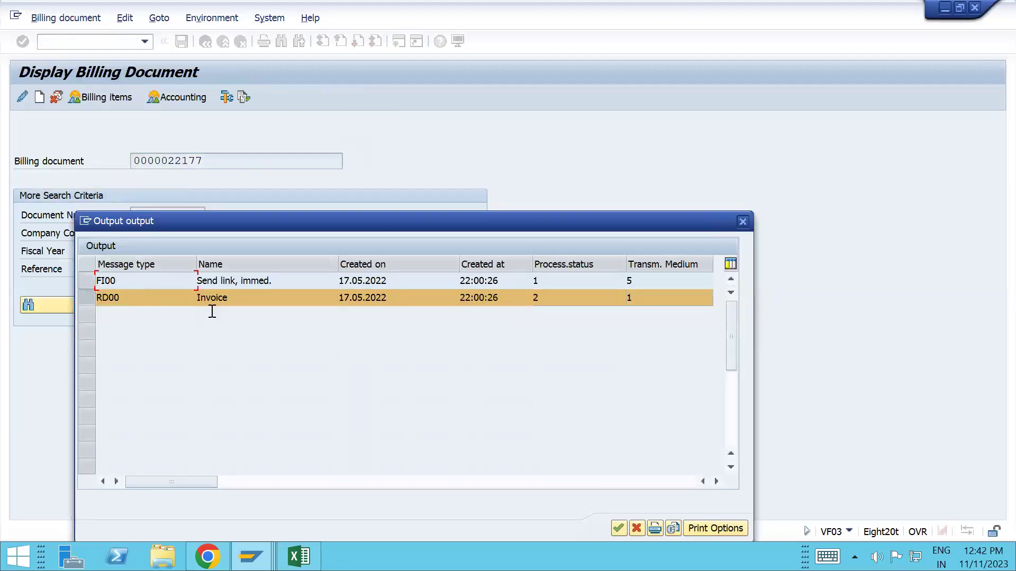
left_click(743, 222)
Return to the NAST selection screen and restrict the process status to 1.
key("alt+Tab")
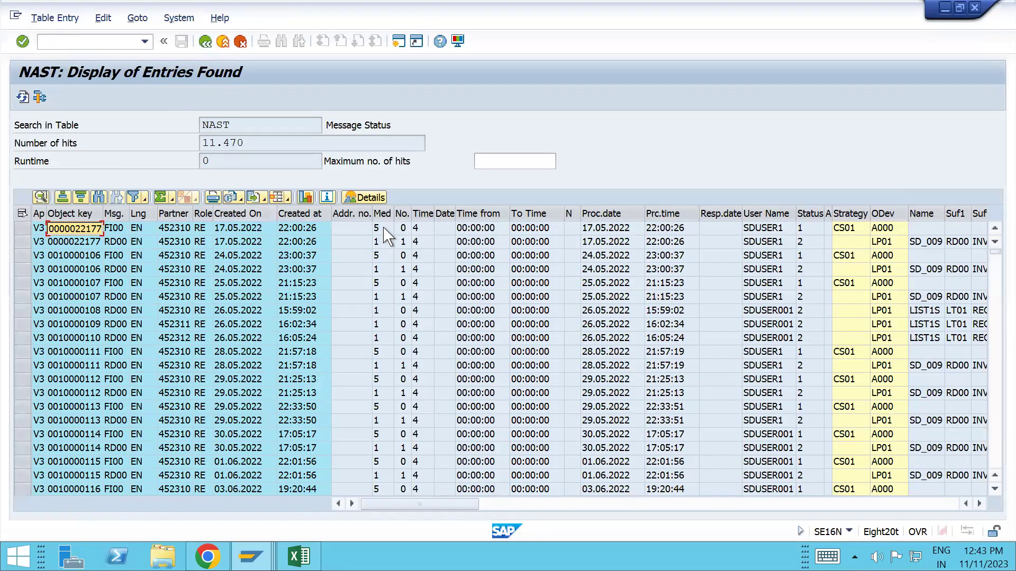
left_click(205, 41)
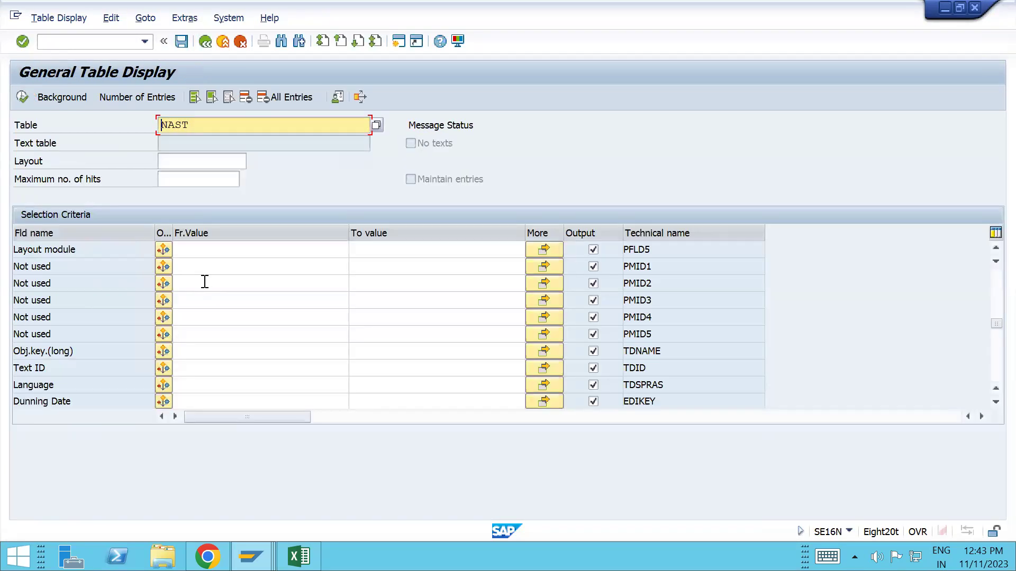
scroll(205, 281, "up", 7)
scroll(205, 282, "up", 3)
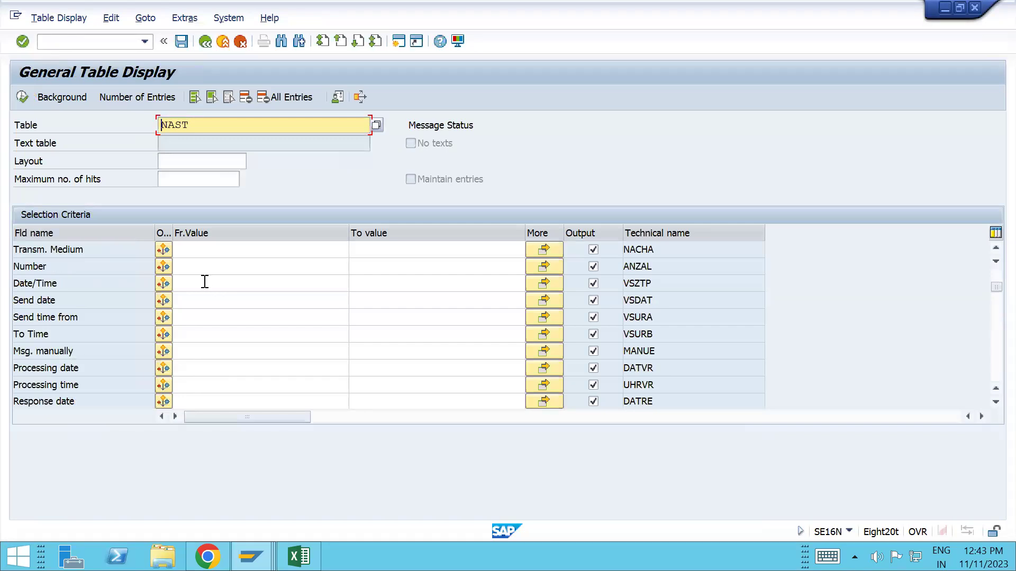
scroll(204, 282, "down", 3)
left_click(200, 272)
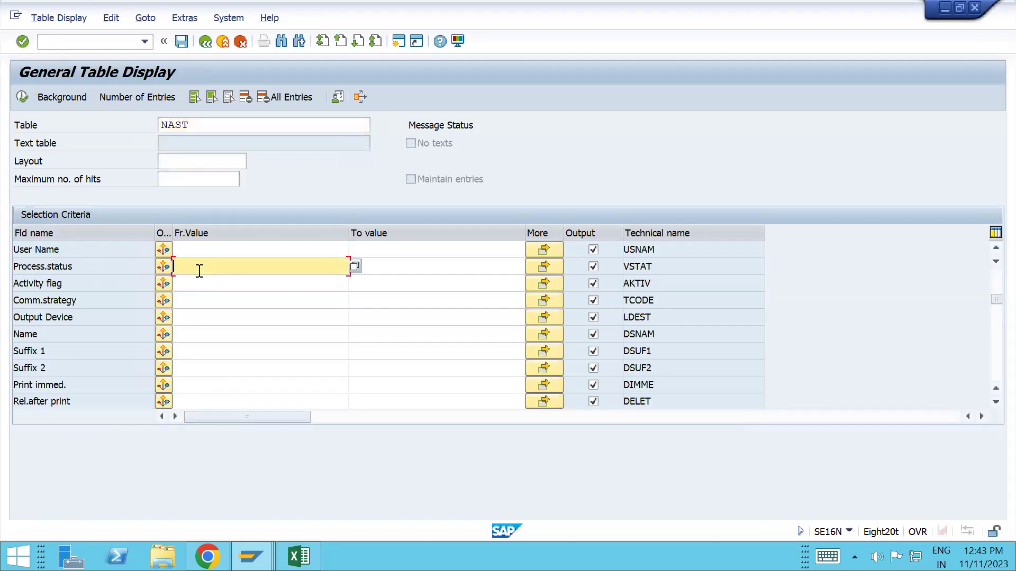
Restrict the transmission medium to 1 and list the matching NAST entries for application V3.
scroll(199, 271, "up", 3)
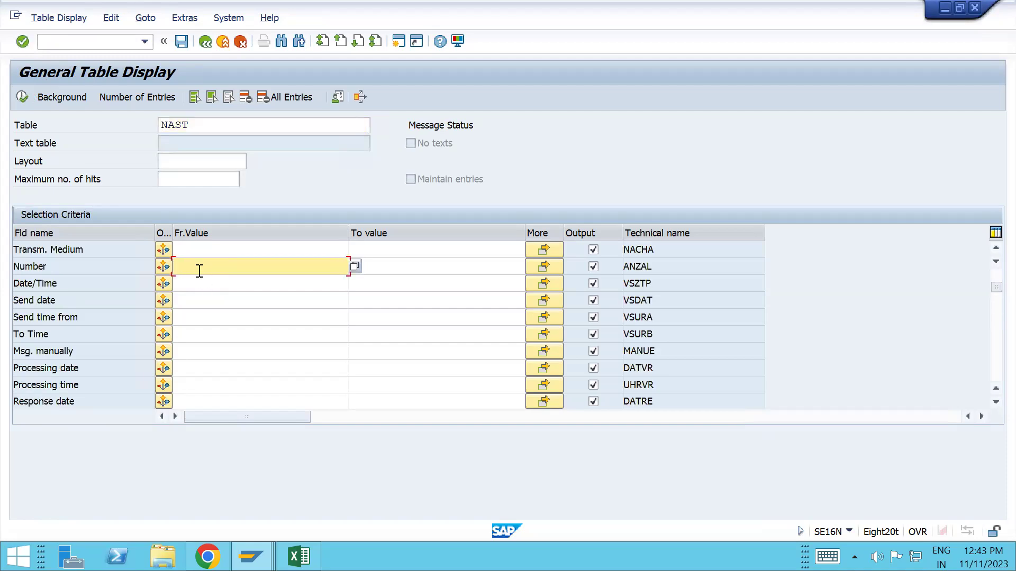
scroll(199, 271, "up", 3)
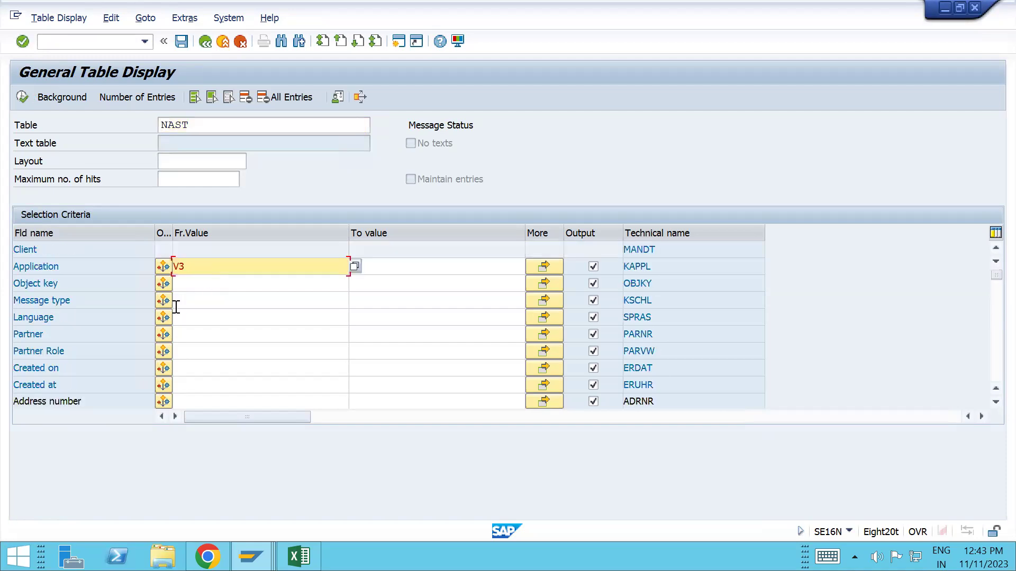
scroll(196, 308, "down", 3)
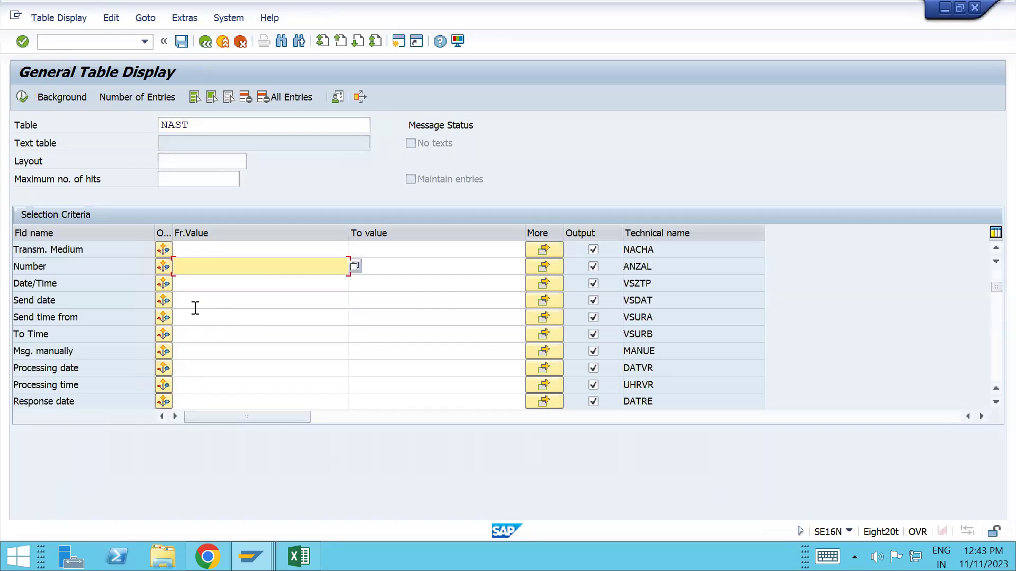
left_click(208, 249)
type("1")
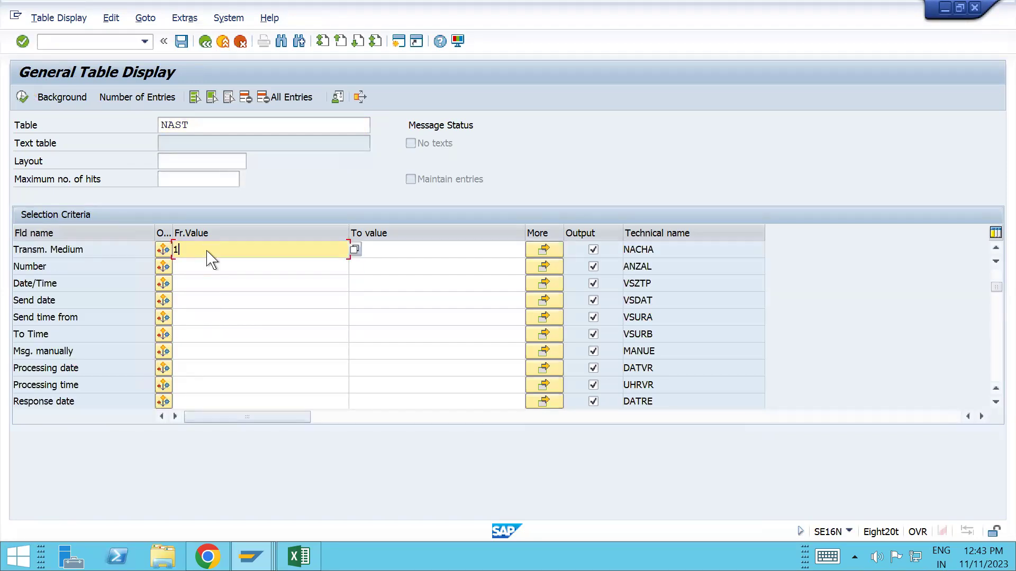
left_click(22, 97)
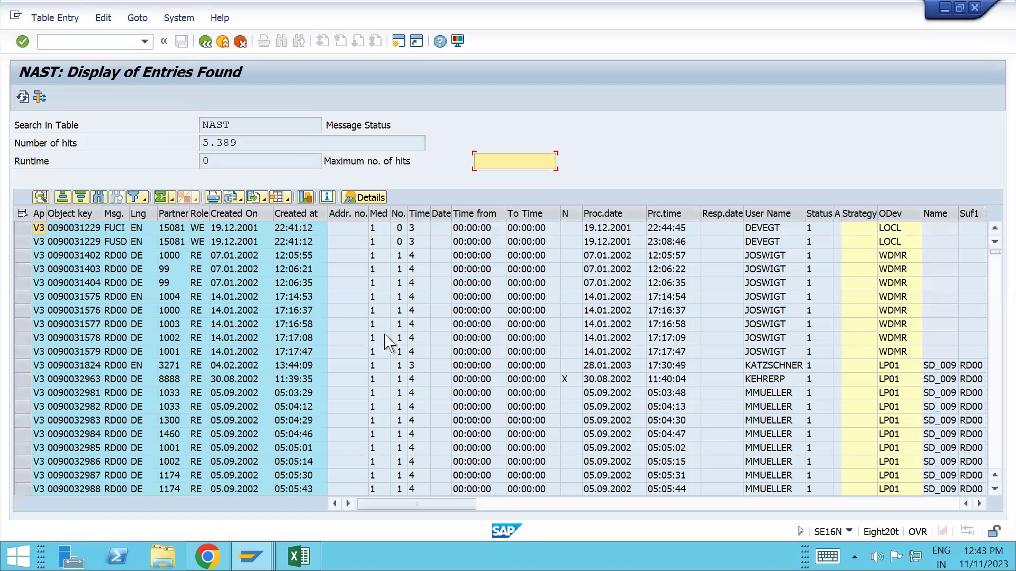
Enter the object key of the first listed NAST entry as the billing document in VF03 and open its issue output list.
left_click(69, 228)
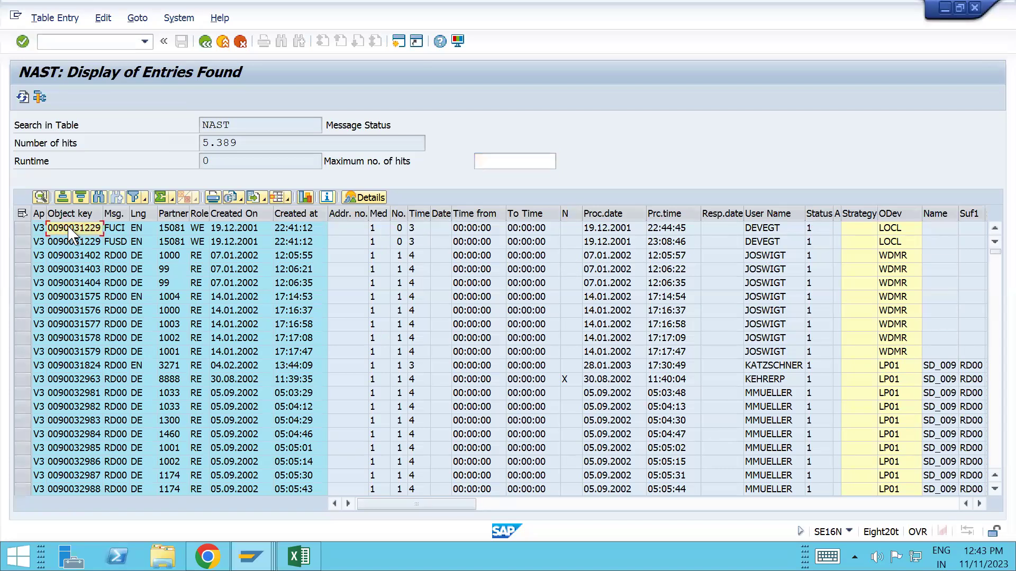
key("alt+Tab")
key("ctrl+v")
left_click(62, 19)
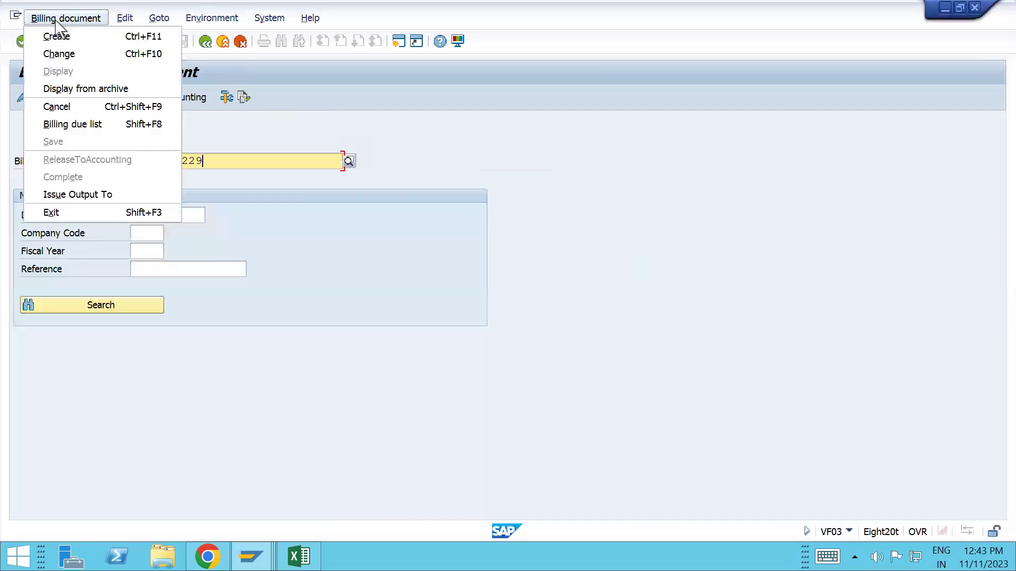
left_click(73, 195)
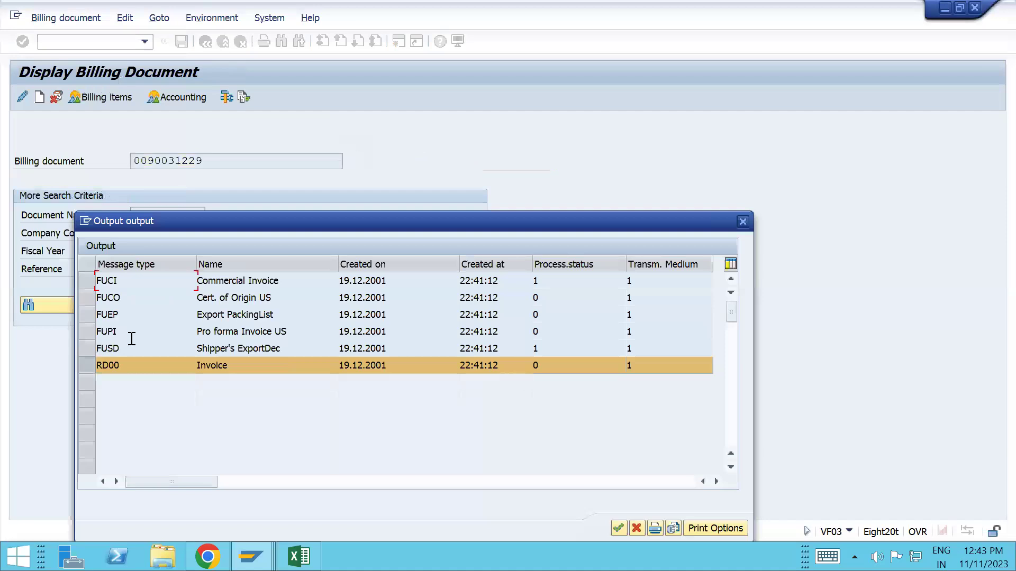
Preview the FUCI Commercial Invoice output and review its item value, freight charge and invoice total.
left_click(91, 285)
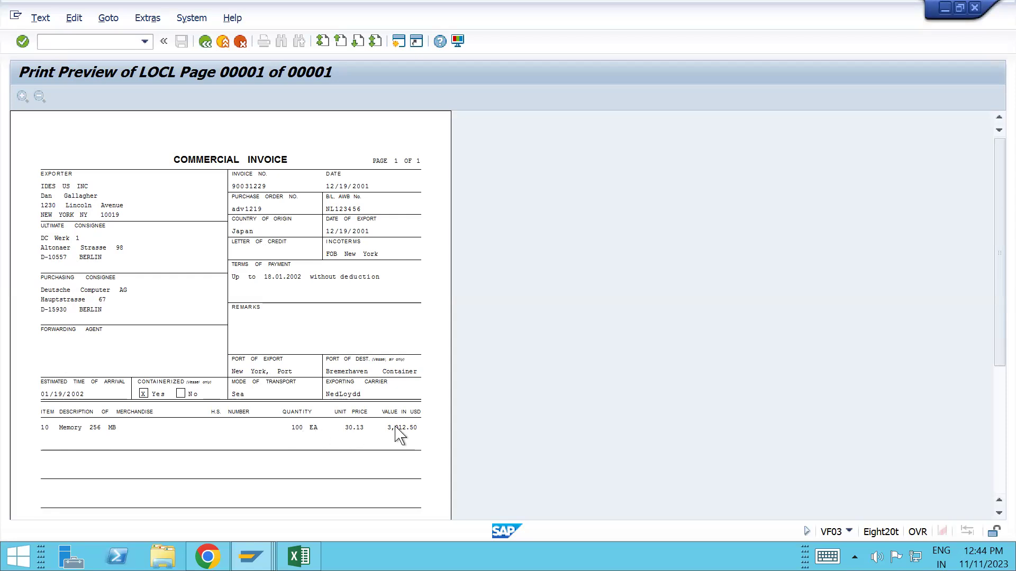
left_click_drag(995, 248, 999, 410)
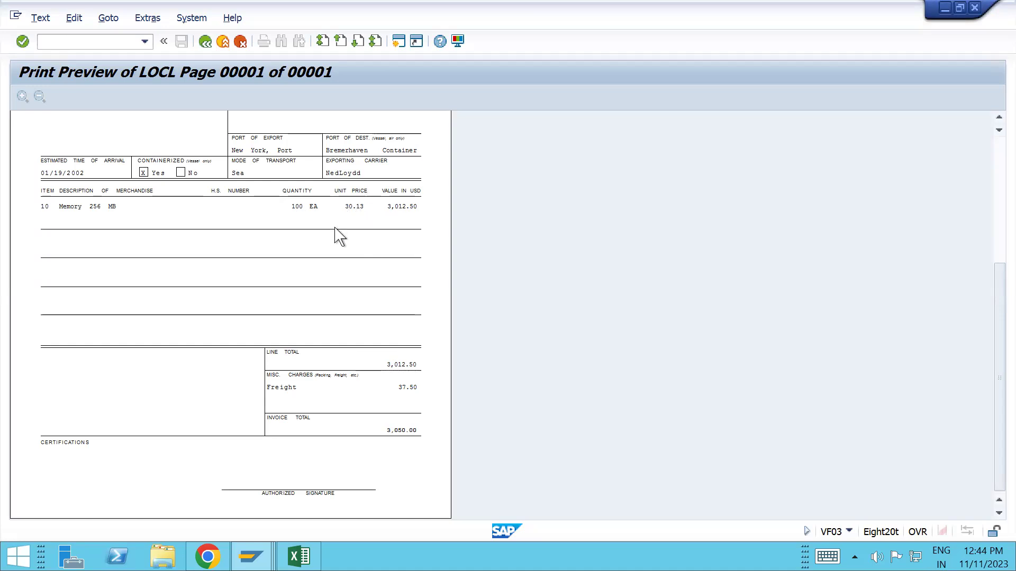
key("alt+Tab")
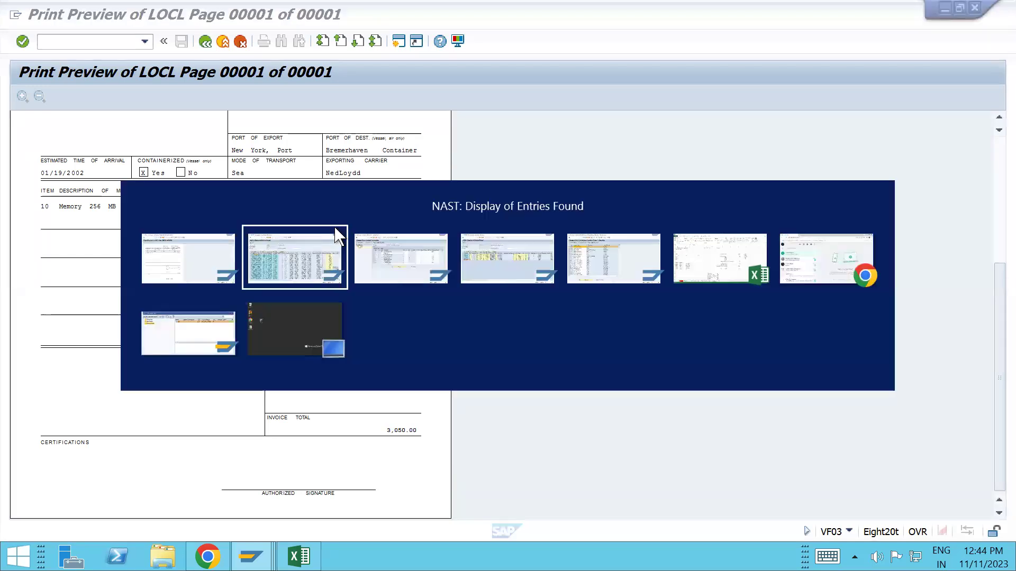
key("Escape")
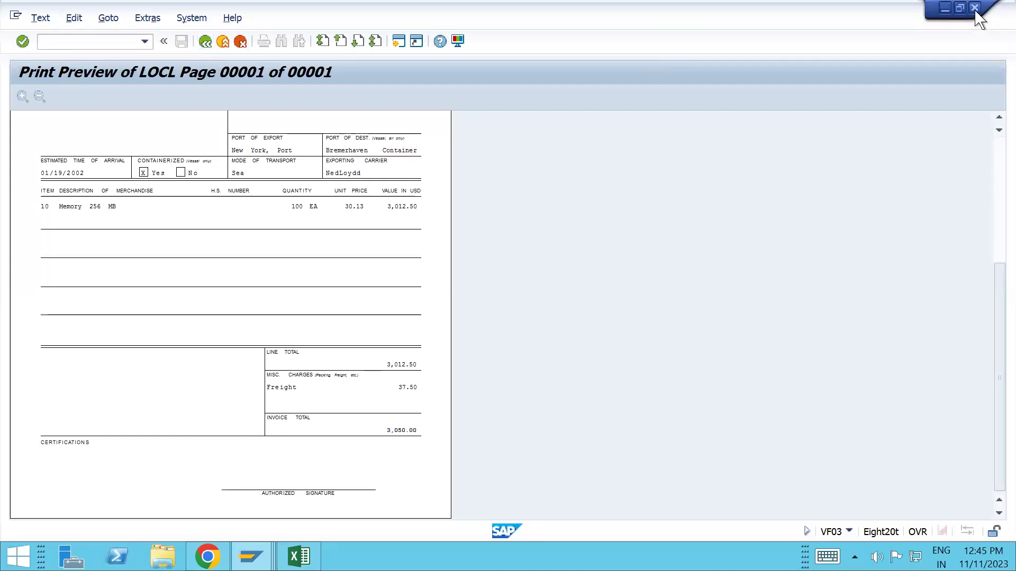
In the V/08 control overview of procedure T10000, set the print ID to S for step 30 and X for step 40.
key("alt+Tab")
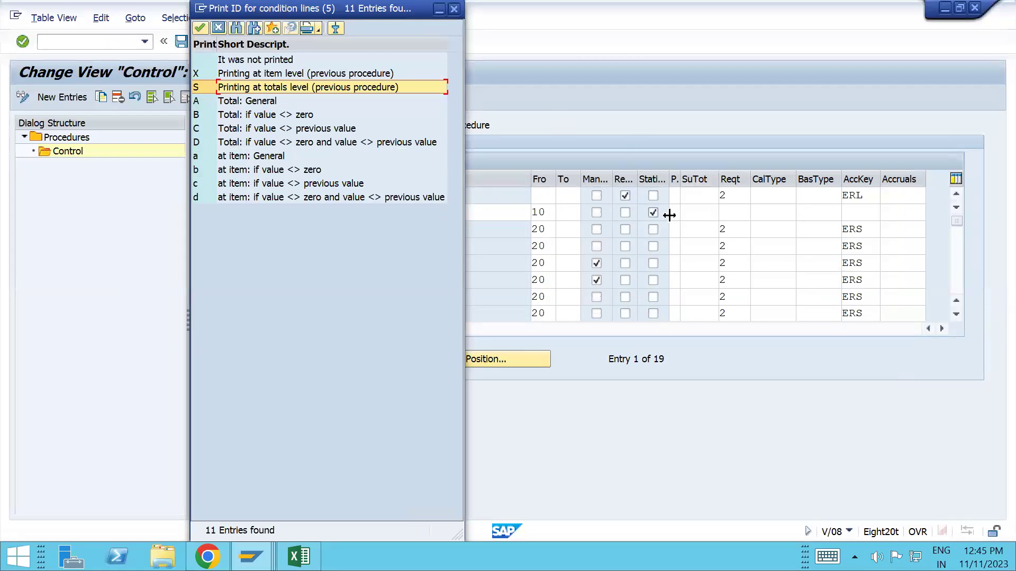
left_click(286, 90)
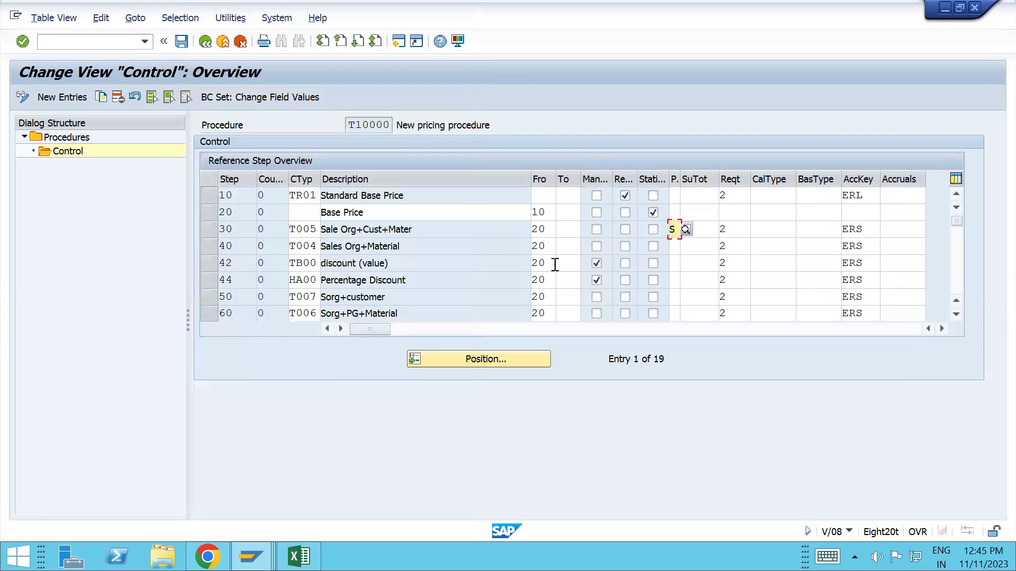
left_click(672, 246)
key("F4")
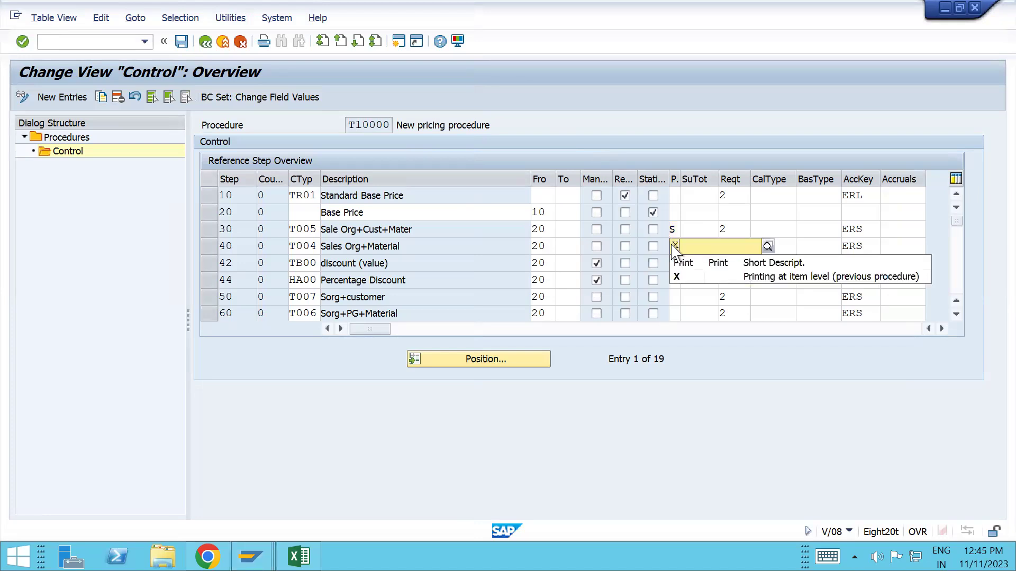
key("Escape")
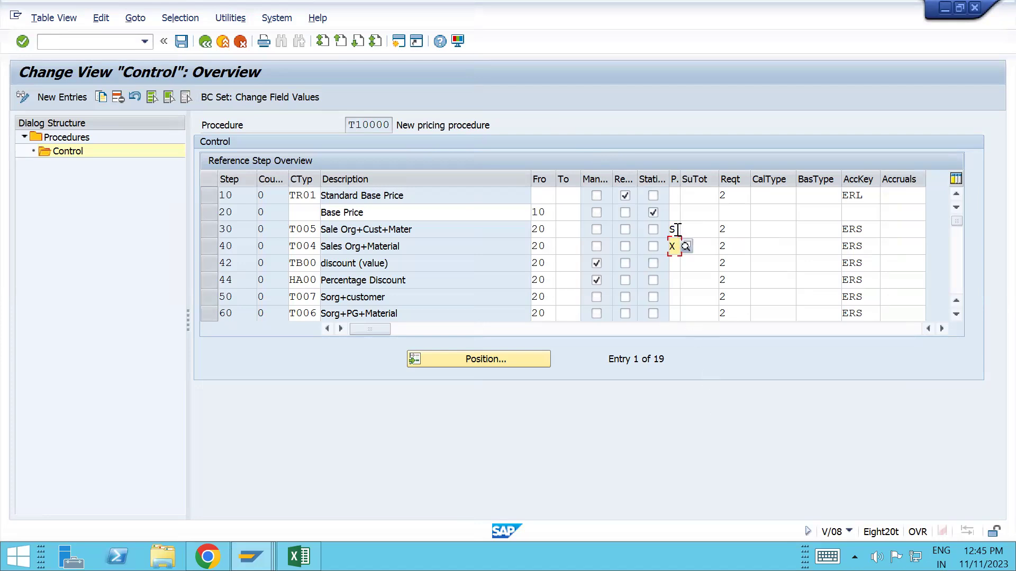
Clear the print IDs of steps 30 and 40 and save the pricing procedure.
left_click(676, 230)
key("BackSpace")
key("Down")
key("BackSpace")
left_click(773, 279)
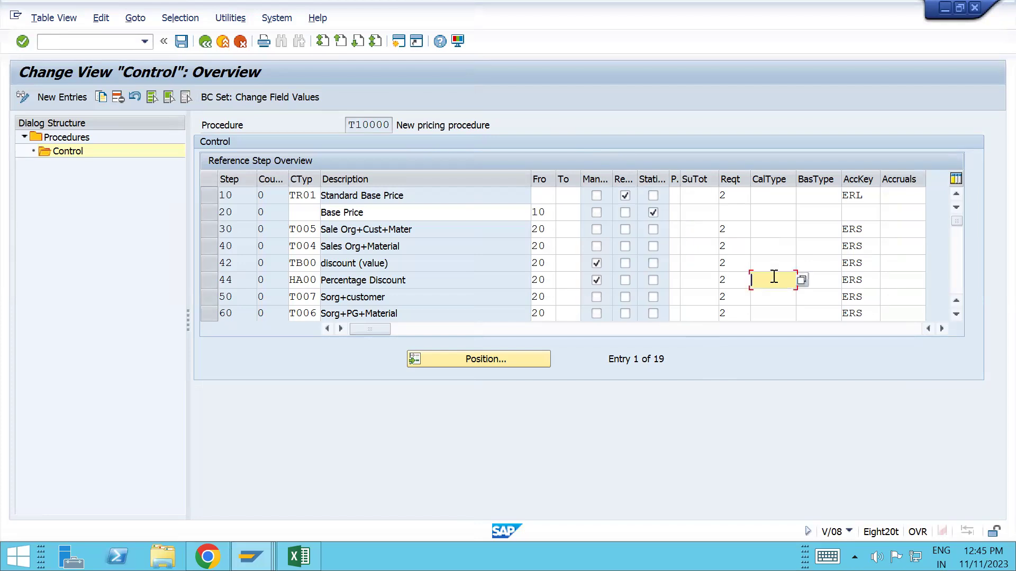
key("ctrl+s")
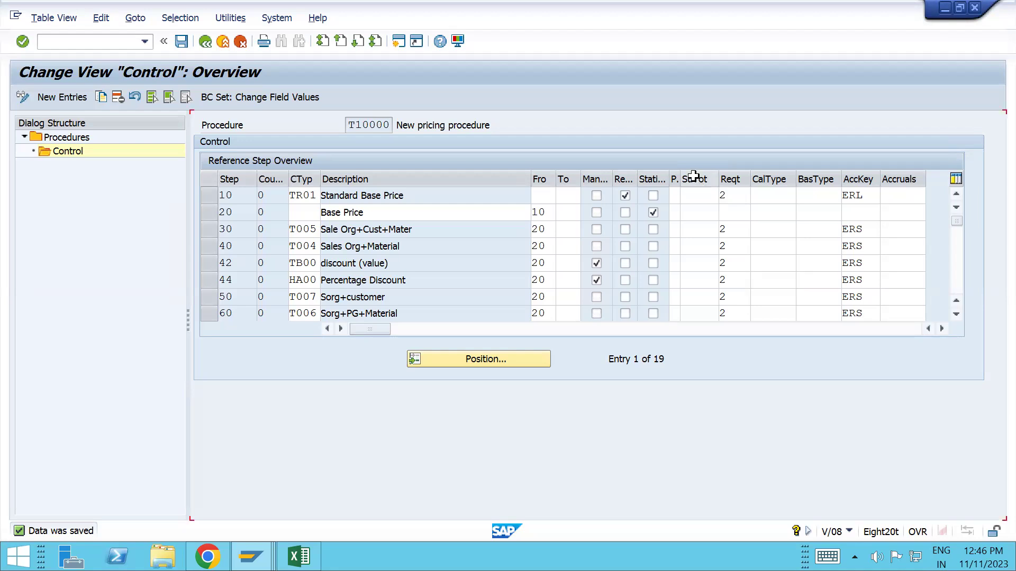
Examine the statistical setting, subtotal, calculation type and base type of the VPRS Cost line at step 140.
scroll(693, 177, "down", 5)
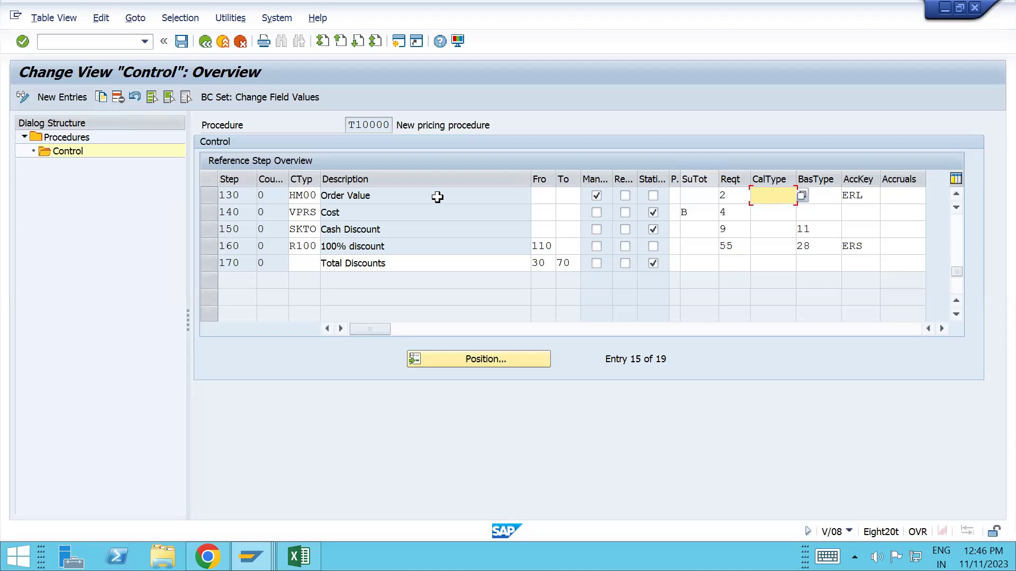
left_click(209, 215)
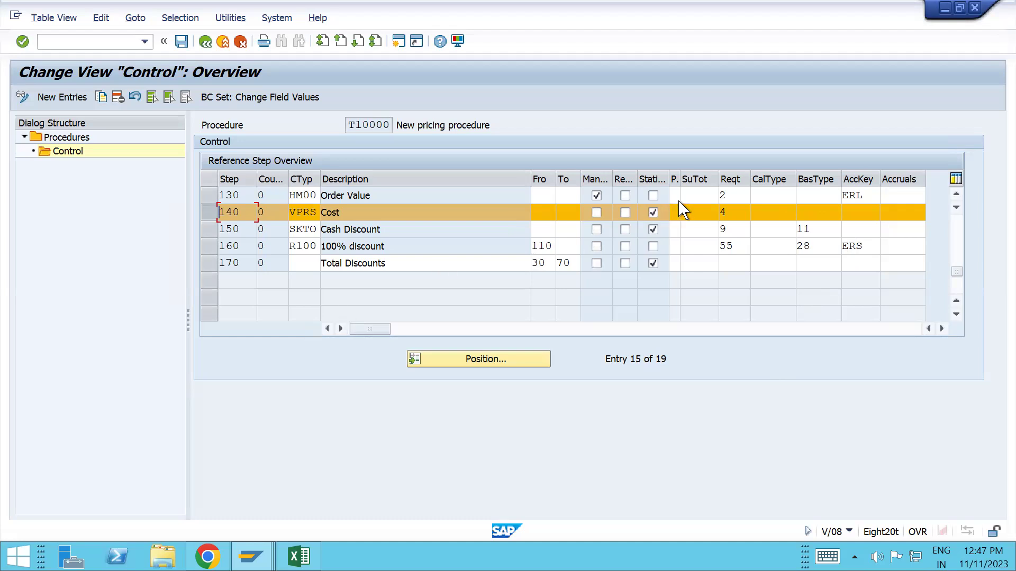
left_click(695, 214)
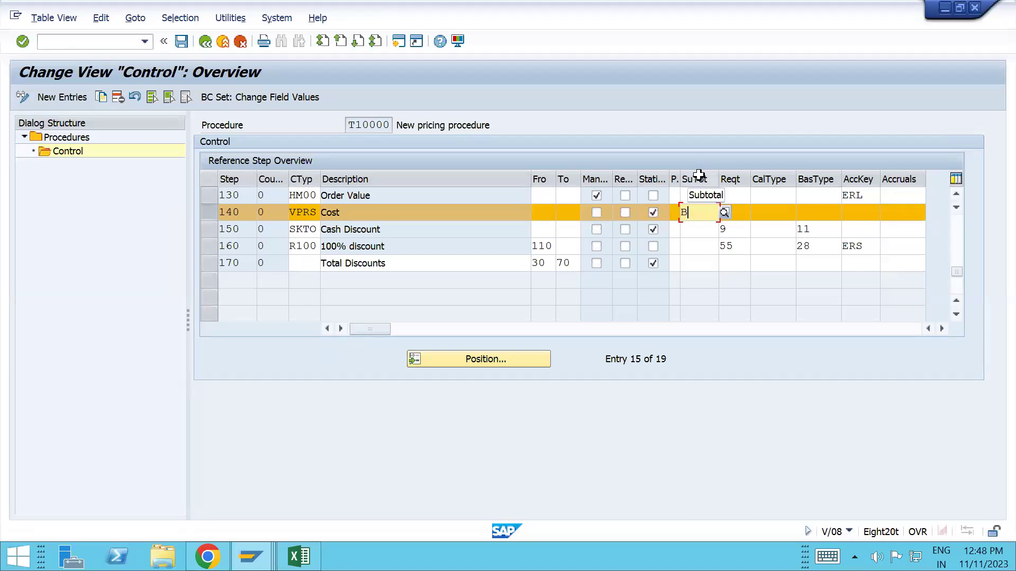
left_click(766, 209)
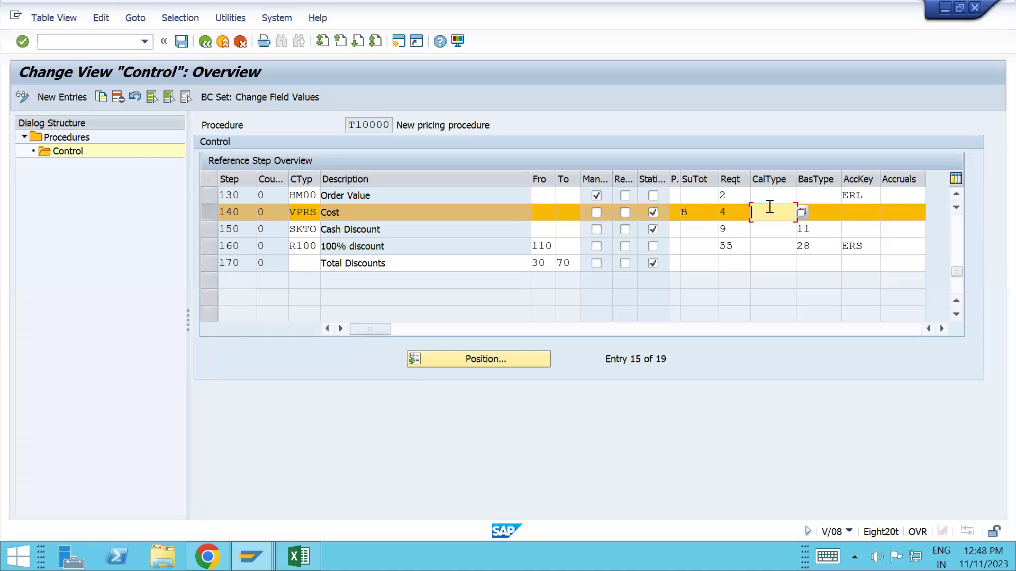
left_click(840, 213)
left_click(696, 208)
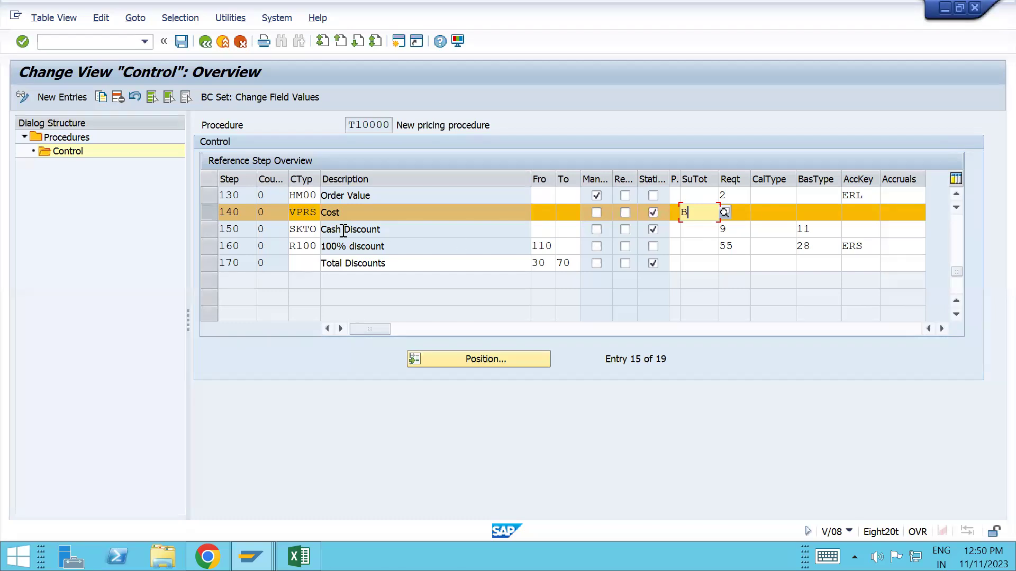
left_click(210, 215)
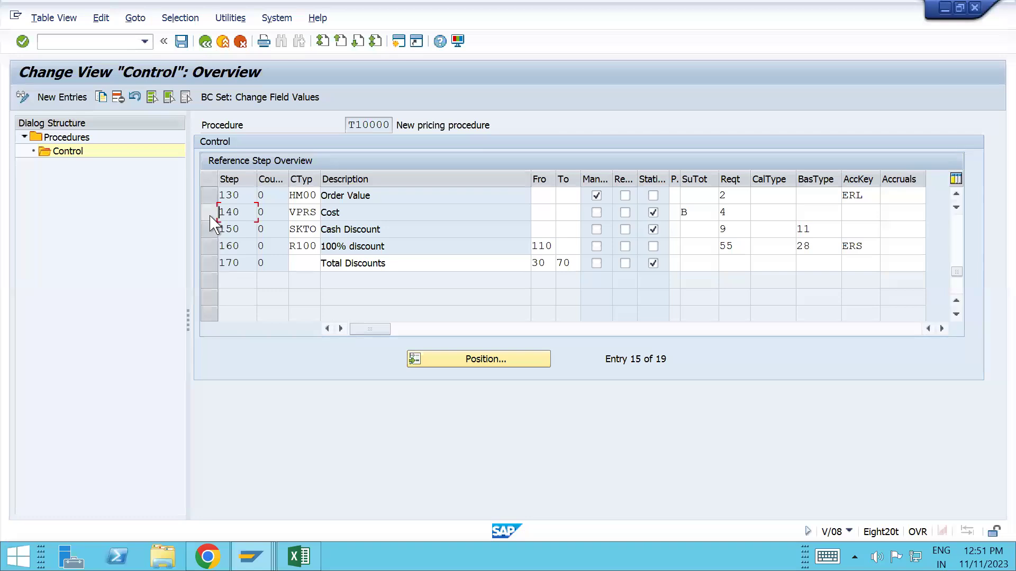
left_click(211, 216)
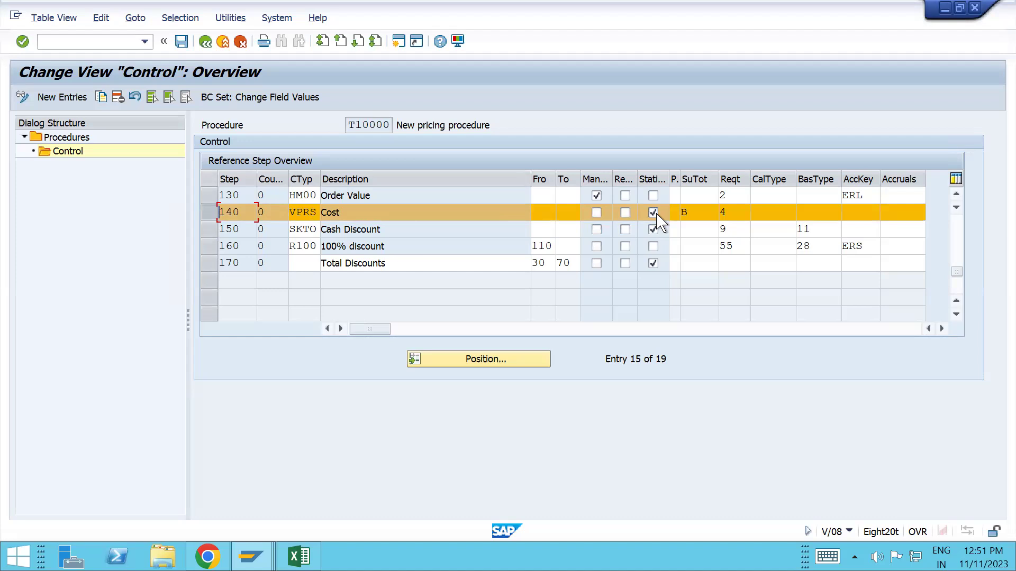
Compare the VPRS Cost line with the other pricing steps and recheck its calculation type, base type and subtotal fields.
left_click(957, 226)
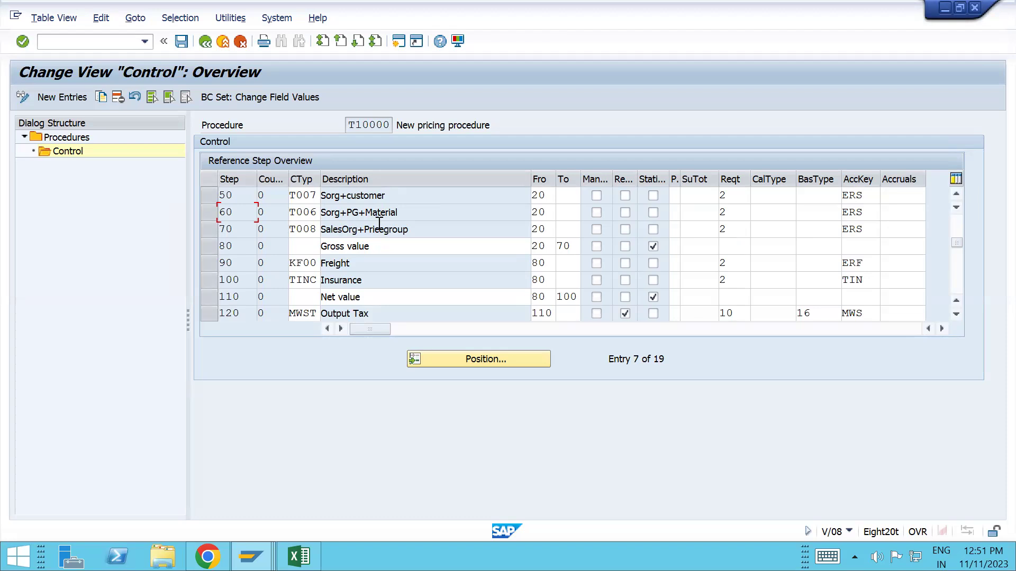
scroll(379, 224, "down", 3)
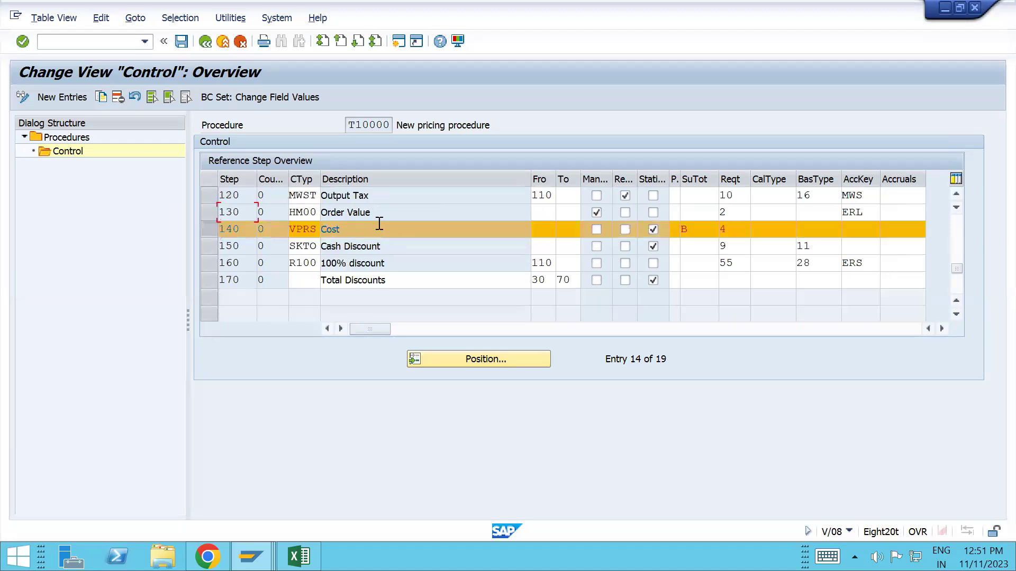
left_click(211, 233)
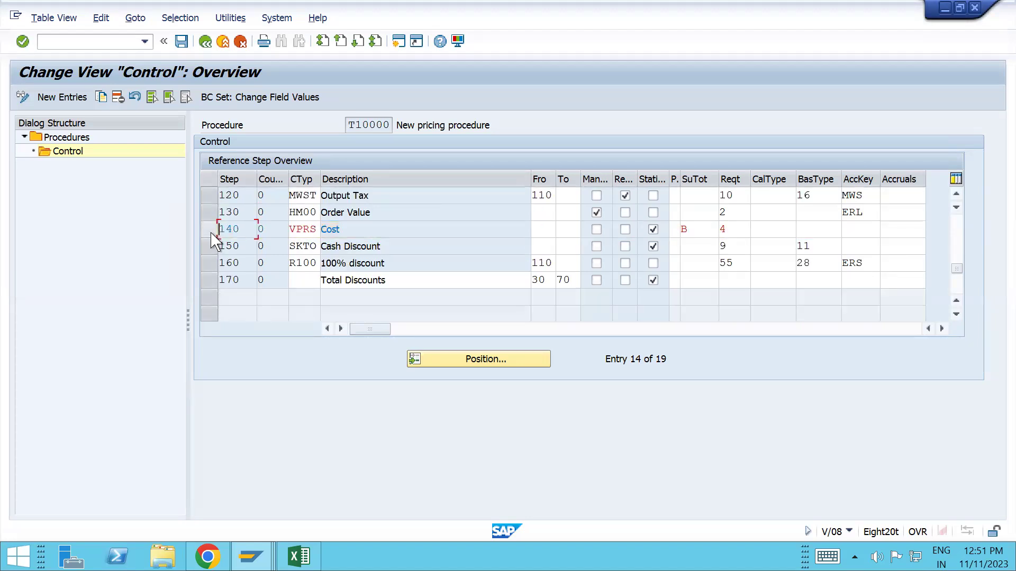
left_click(210, 230)
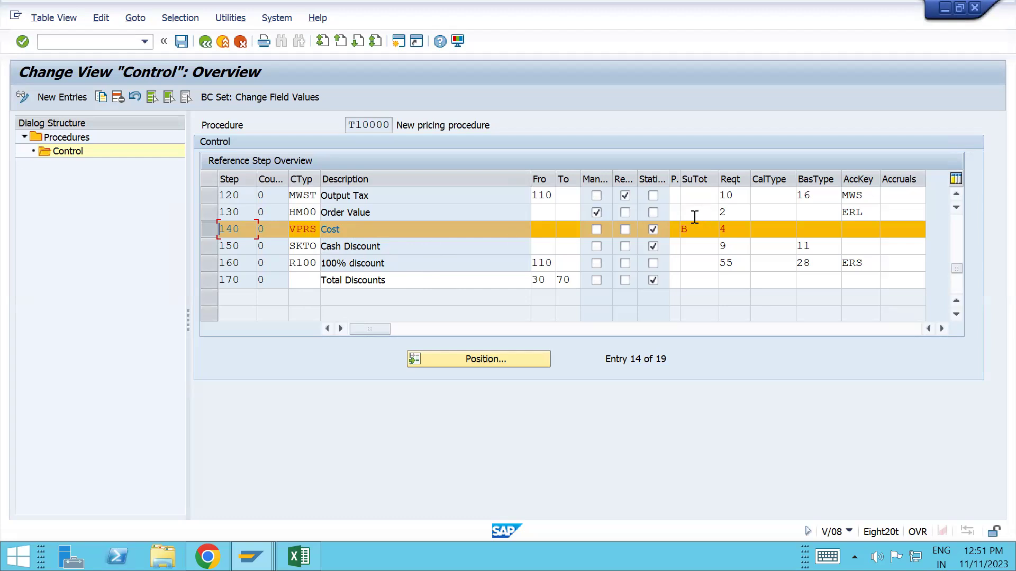
left_click(779, 229)
left_click(822, 230)
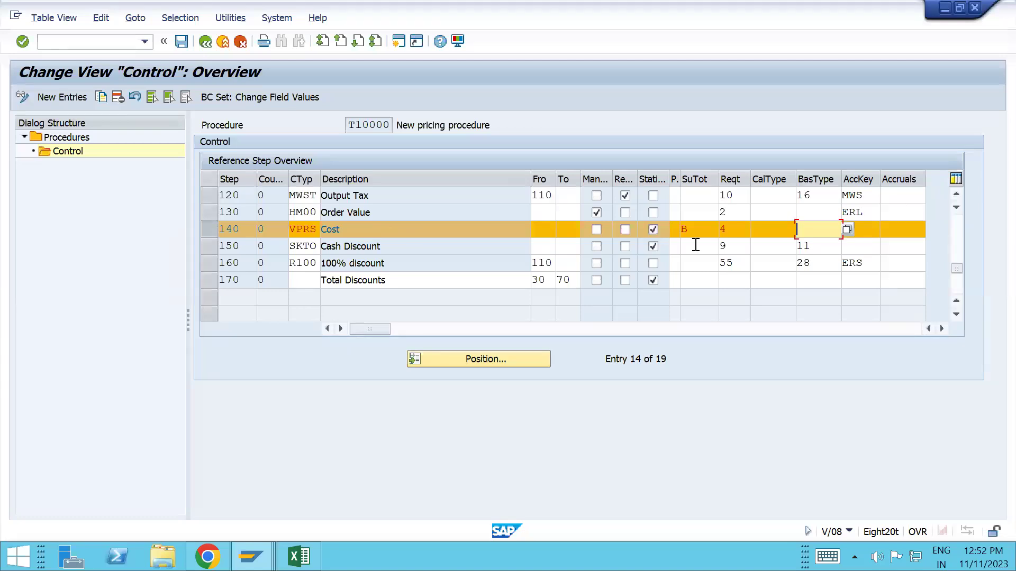
left_click(786, 230)
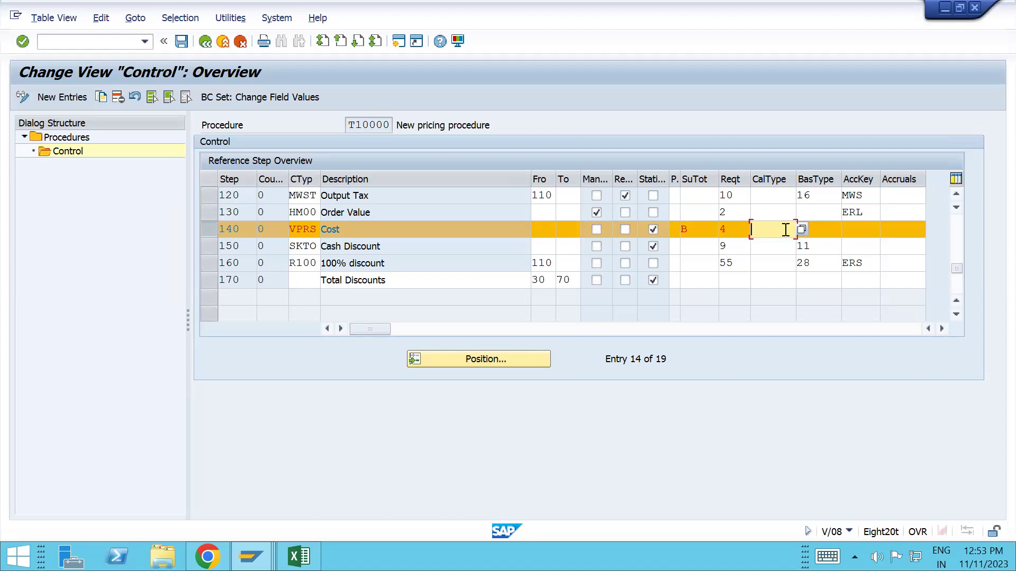
left_click(697, 229)
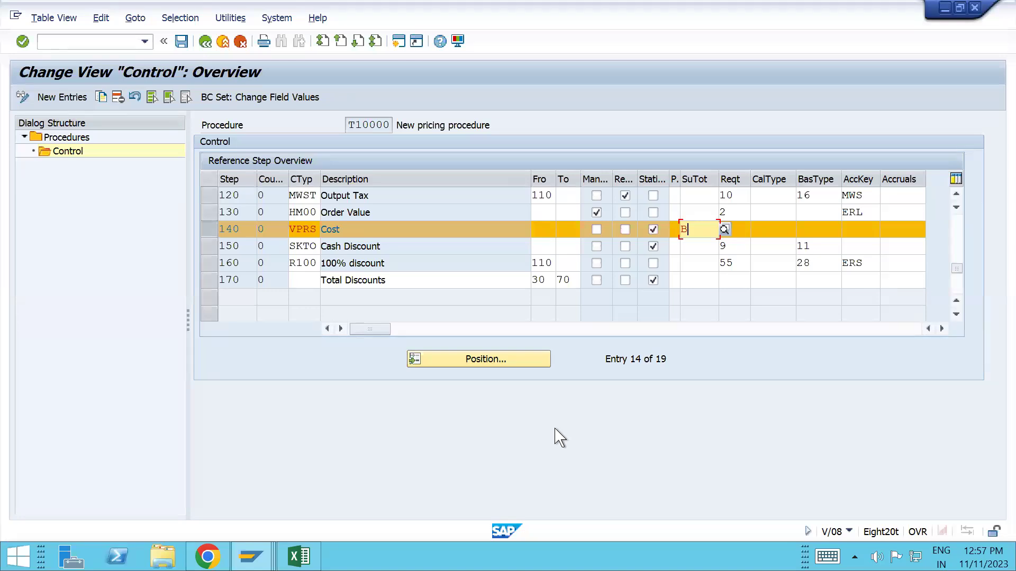
Review the procedure's steps from the beginning and examine the requirement assigned to TR01 Standard Base Price at step 10.
left_click(954, 233)
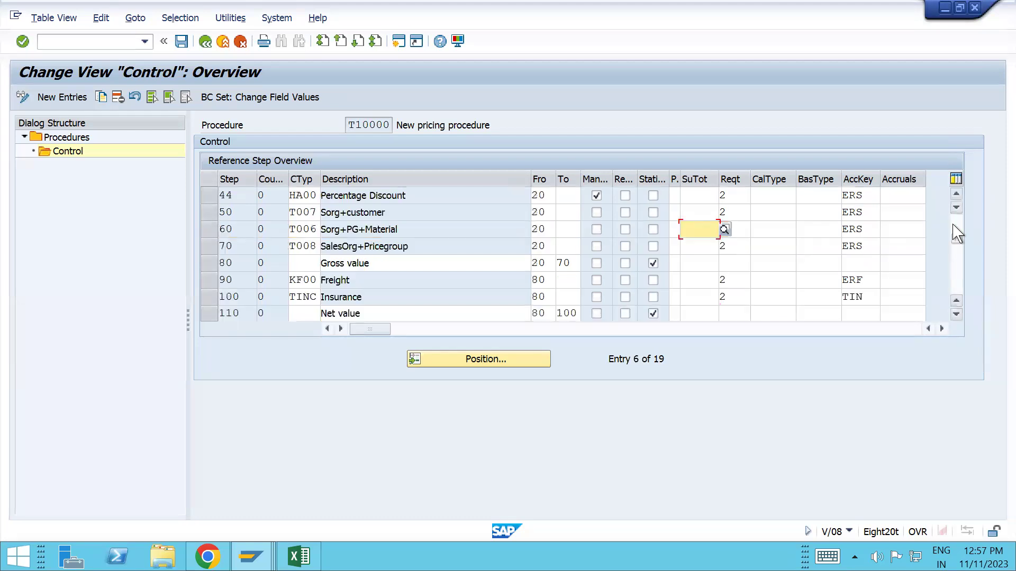
left_click(958, 232)
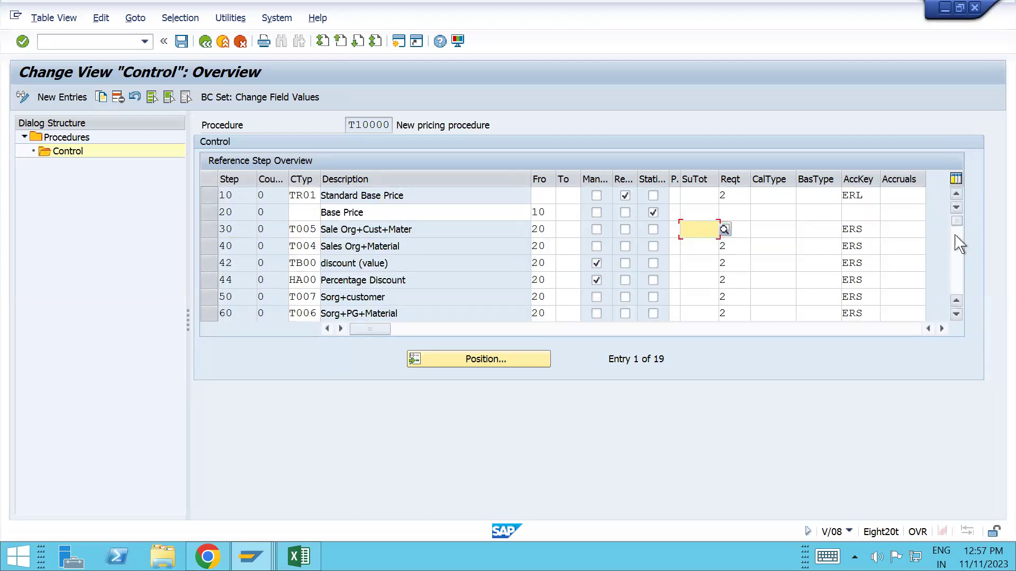
left_click(960, 245)
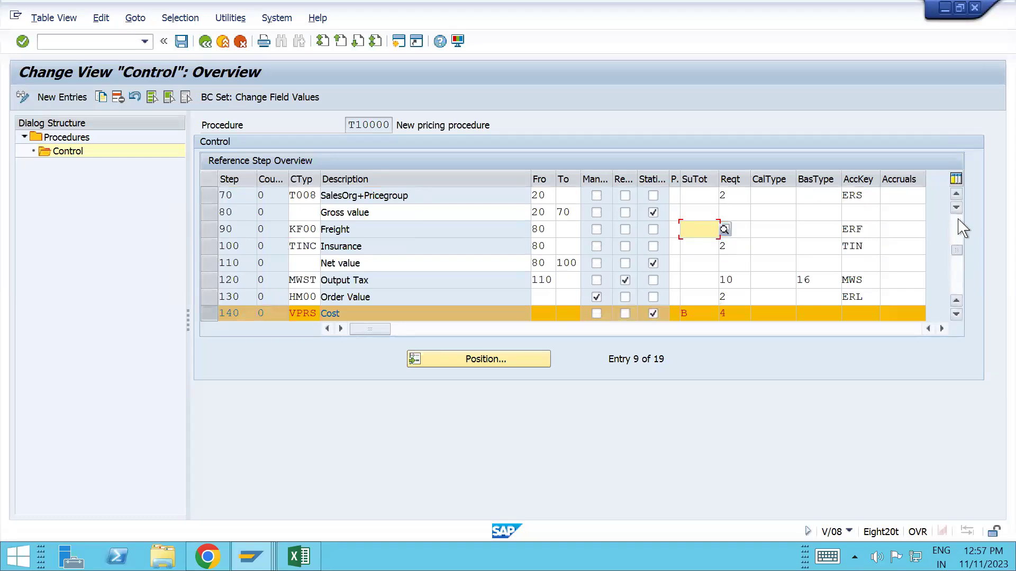
left_click(960, 214)
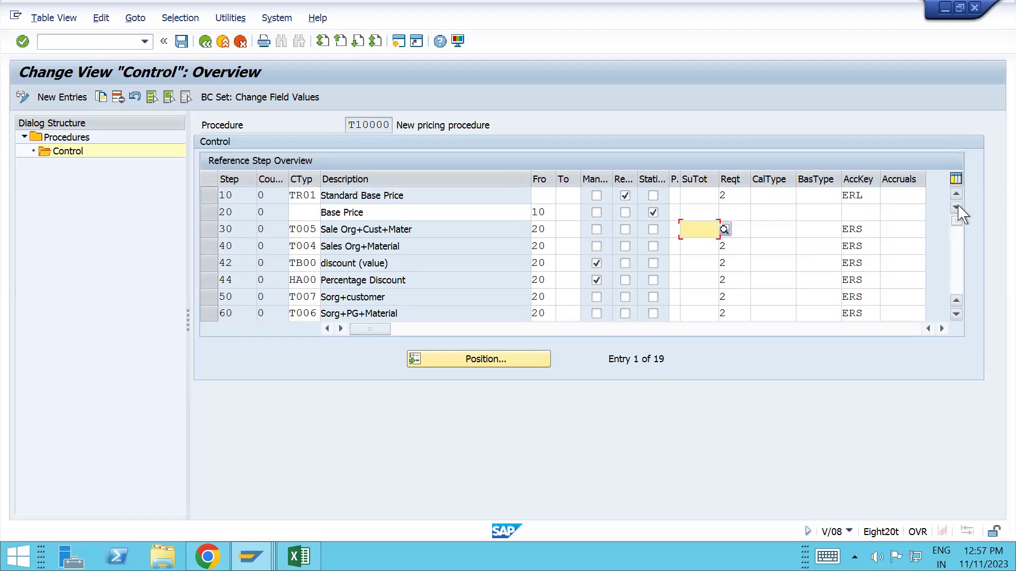
left_click(727, 203)
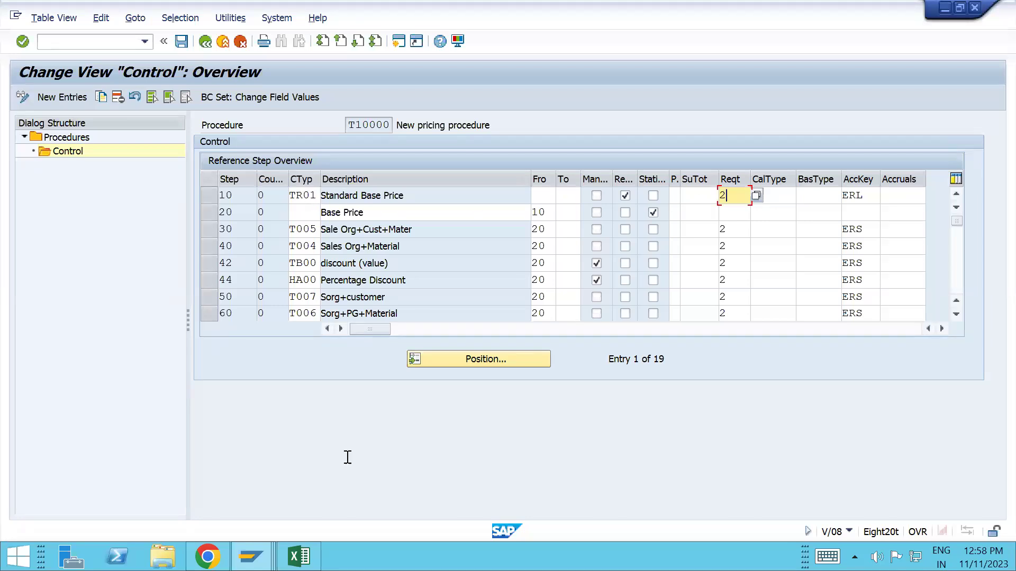
Switch to the condition types session and open transaction VOV7 for maintaining item categories.
mouse_move(251, 557)
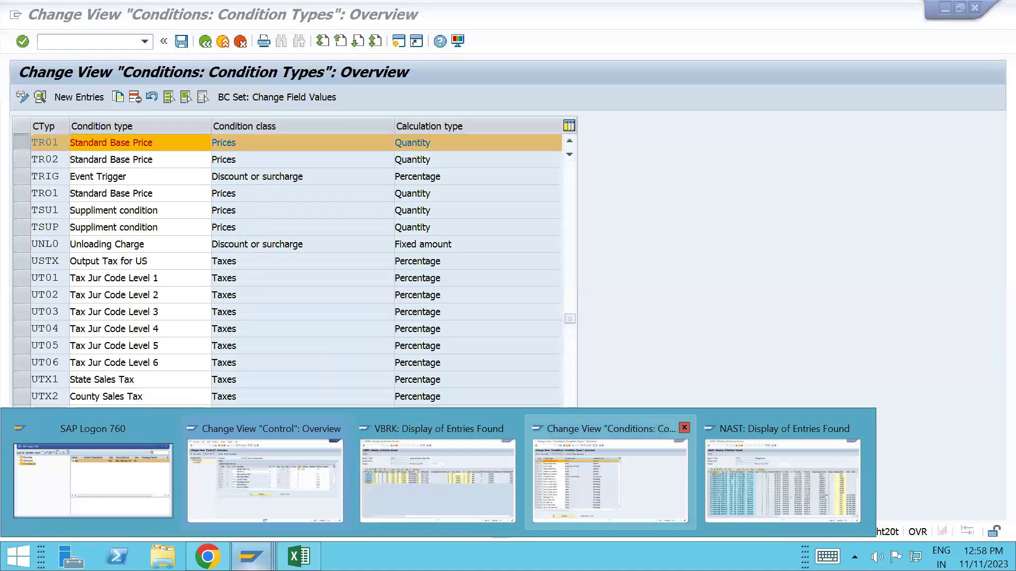
left_click(610, 476)
left_click(46, 41)
type("/nvov7")
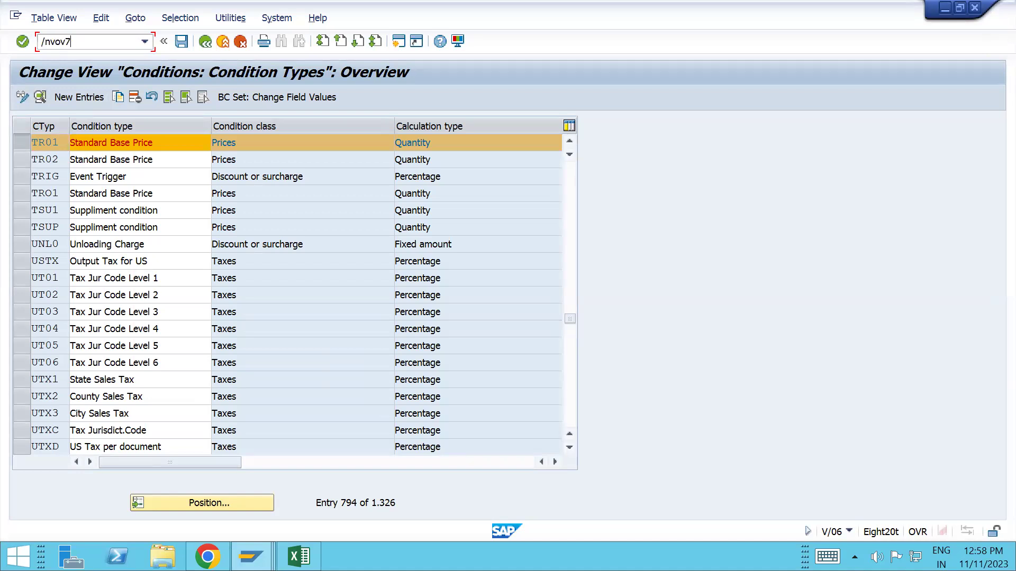
key("Return")
Find item category TAN in the item categories list and open its details.
left_click(125, 503)
type("ta")
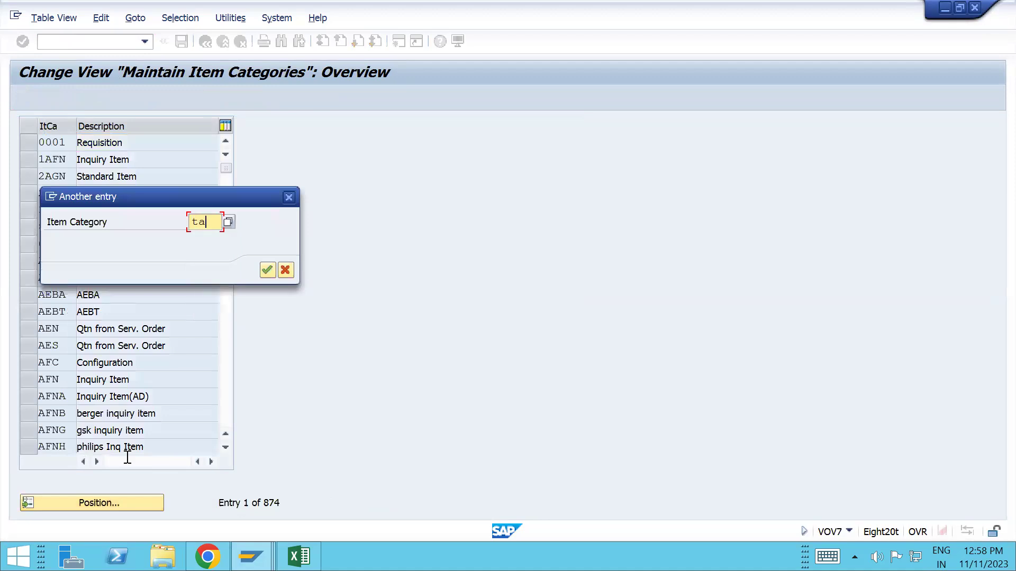
type("n")
key("Return")
left_click(27, 143)
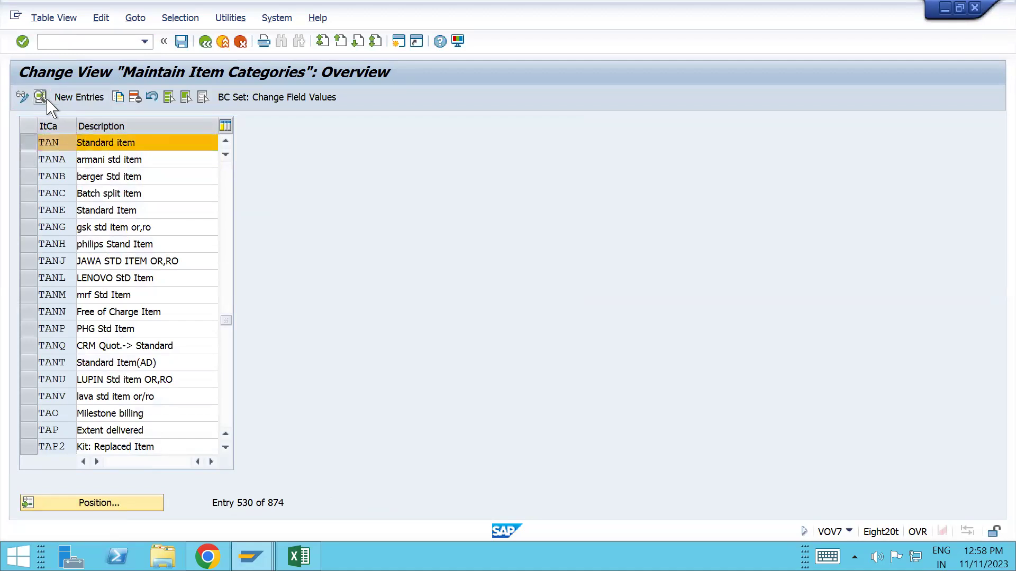
left_click(40, 97)
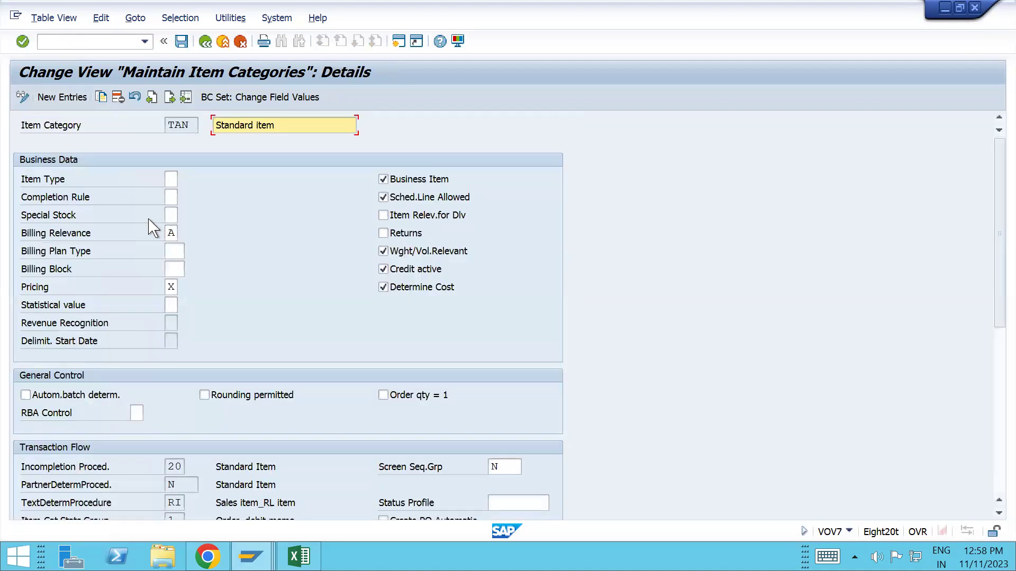
Set Pricing of item category TAN to blank (No pricing) and save it under the proposed customizing request.
left_click(170, 286)
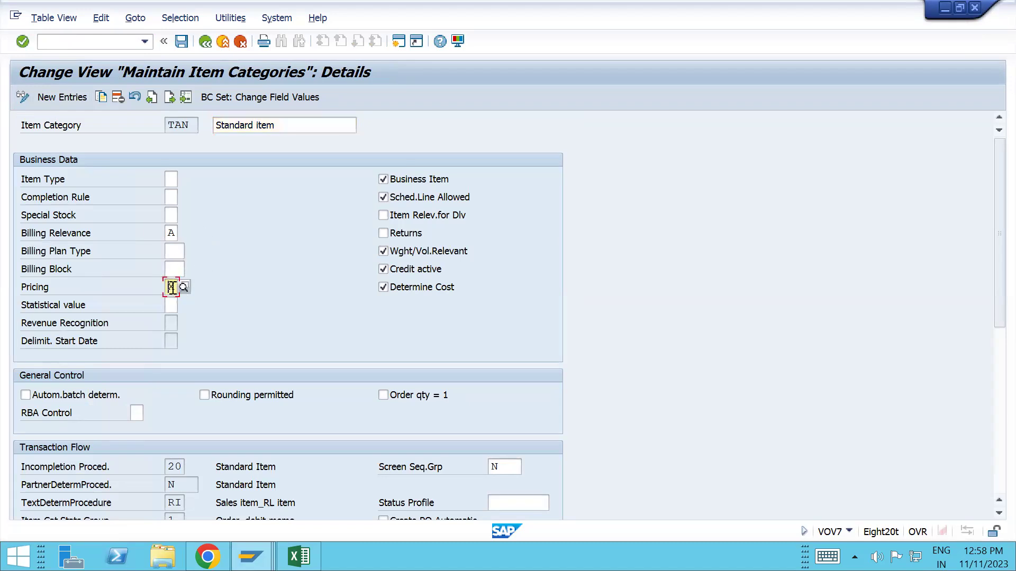
left_click(183, 288)
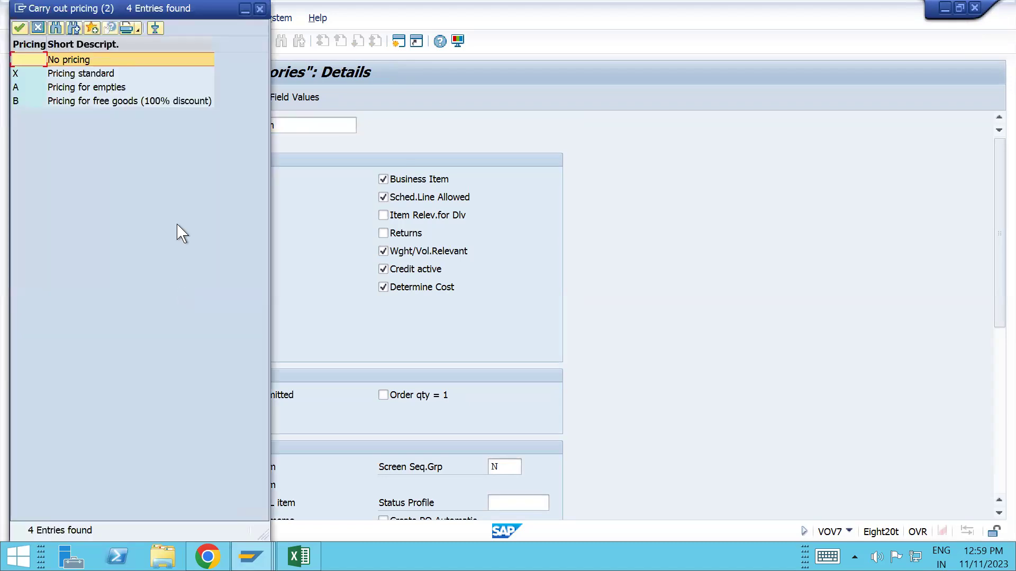
double_click(35, 60)
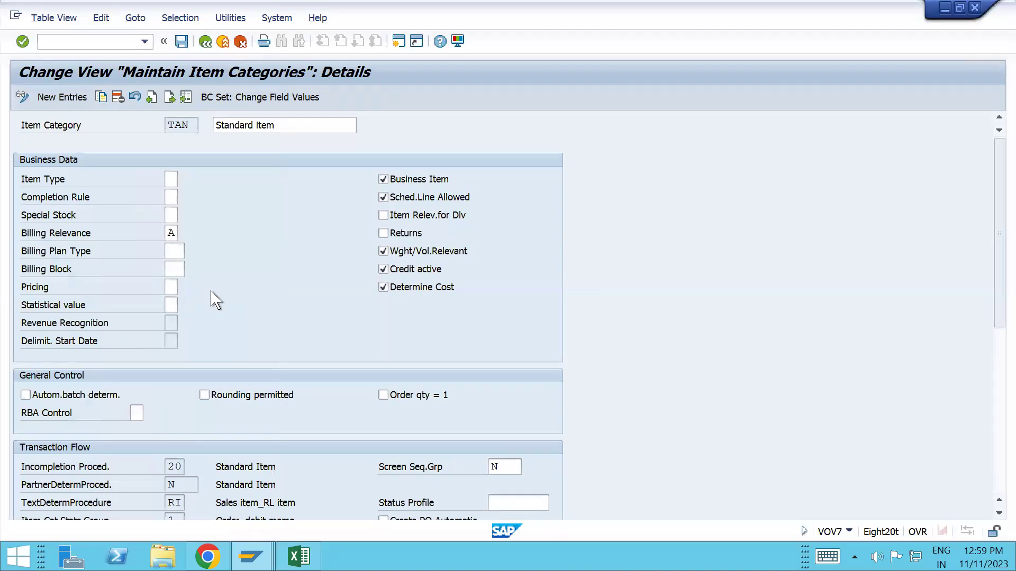
key("ctrl+s")
left_click(332, 253)
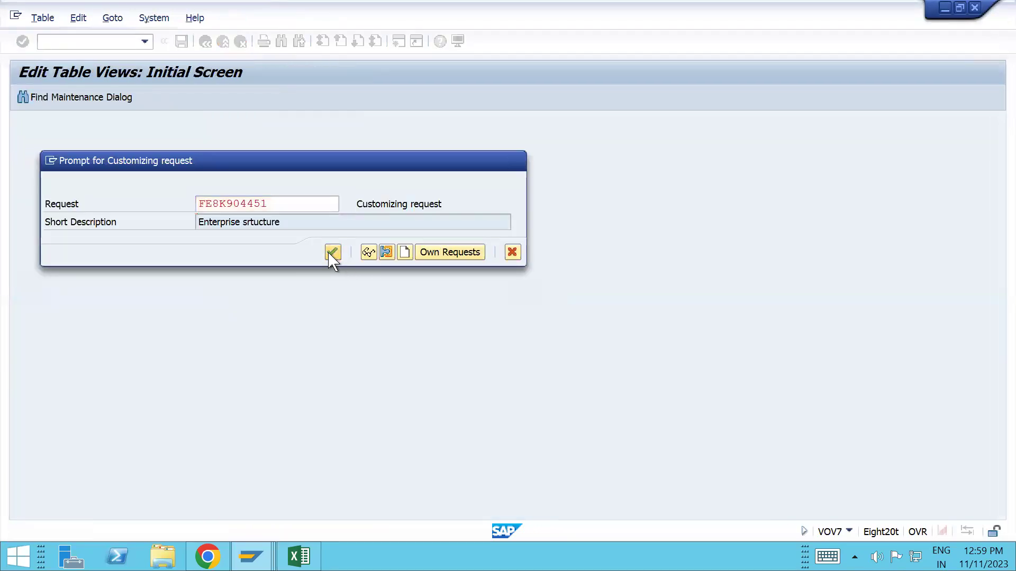
Switch to the session showing the VBRK table entries and start transaction VA01 there.
key("alt+Tab")
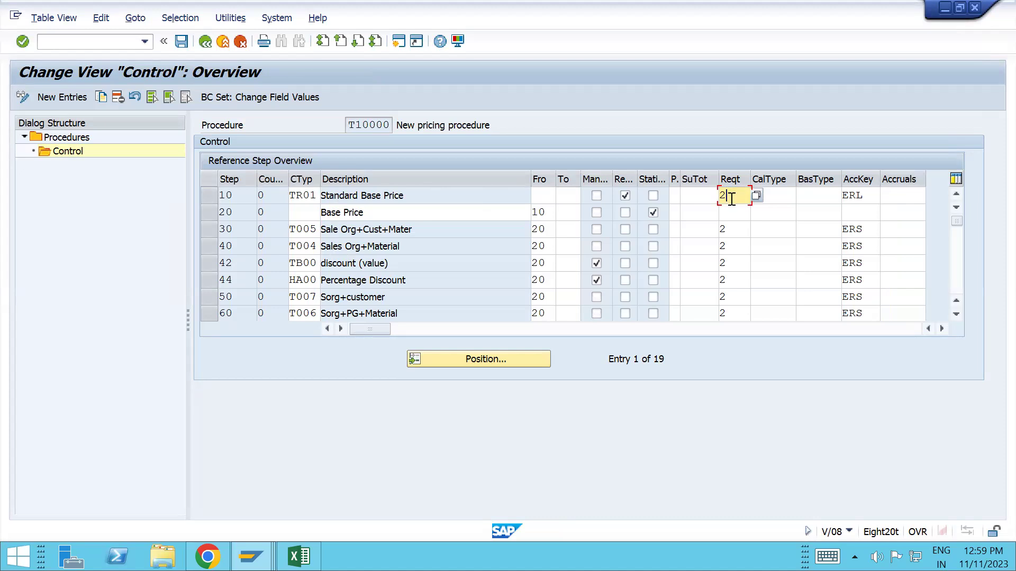
key("alt+Tab")
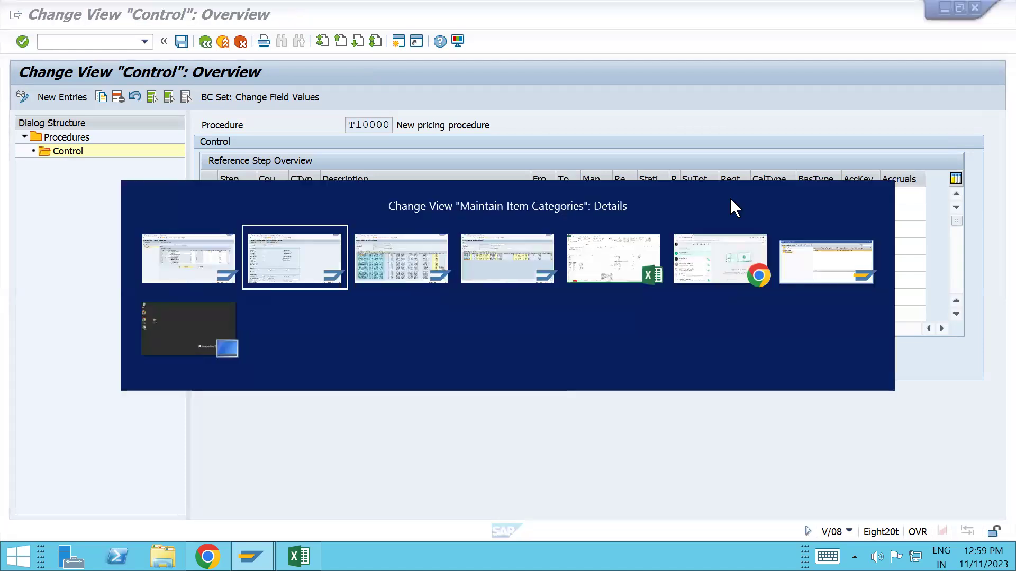
key("alt+Tab")
key("alt+Tab")
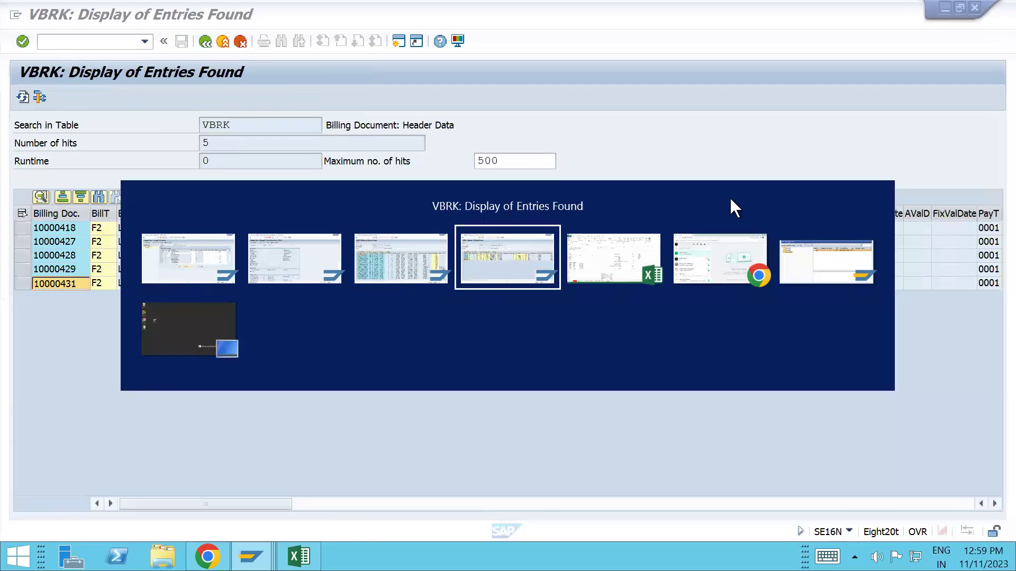
left_click(39, 42)
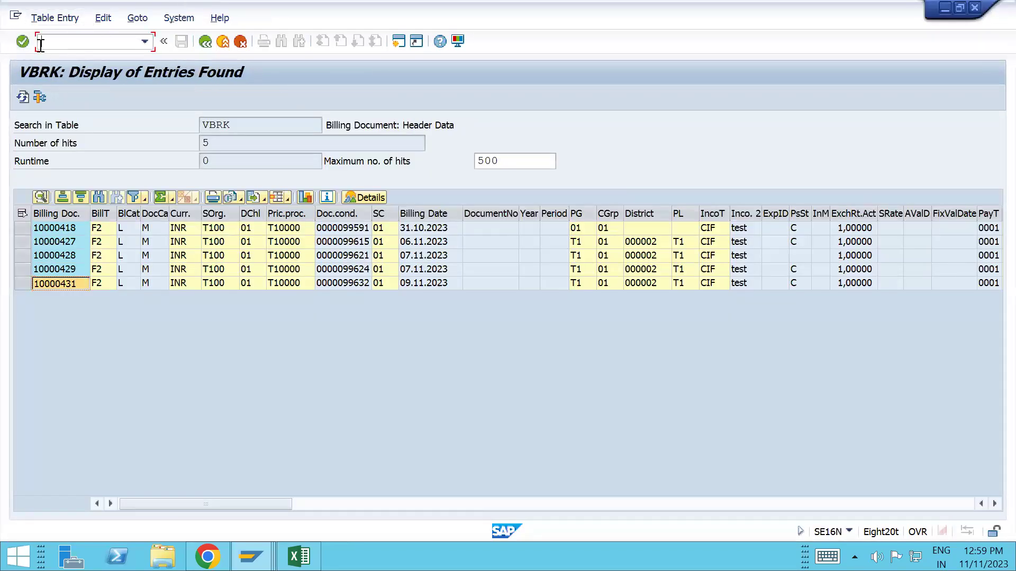
type("/nva01")
key("Return")
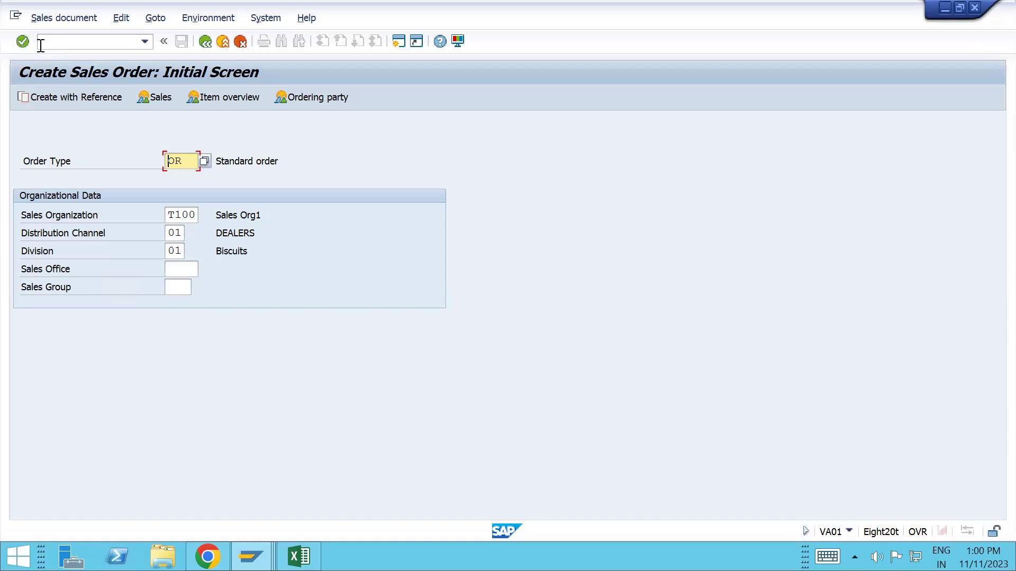
Start a standard order (OR) for sales area T100/01/01 and choose the first suggested customer as sold-to party.
key("alt+Tab")
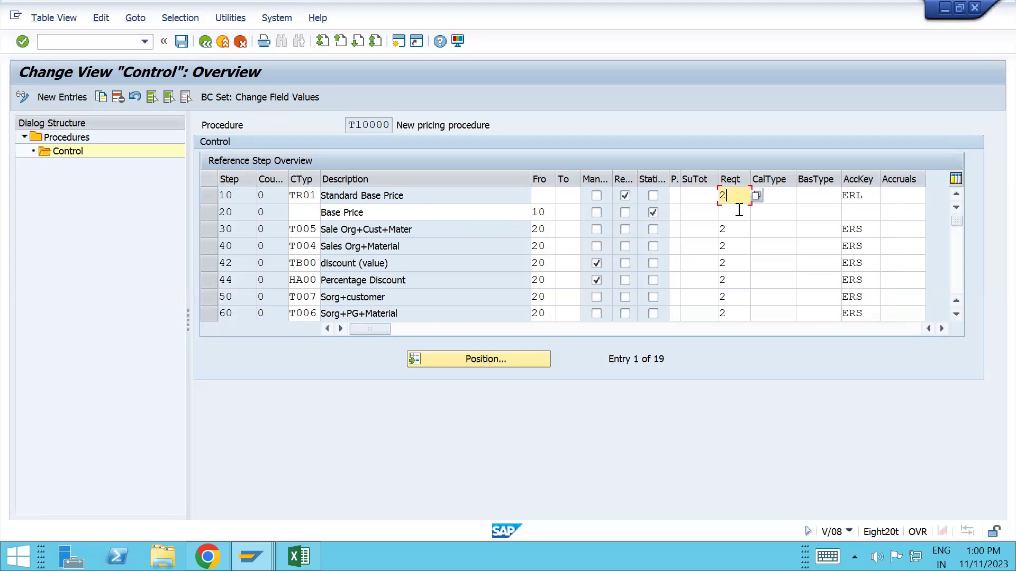
key("alt+Tab")
key("Return")
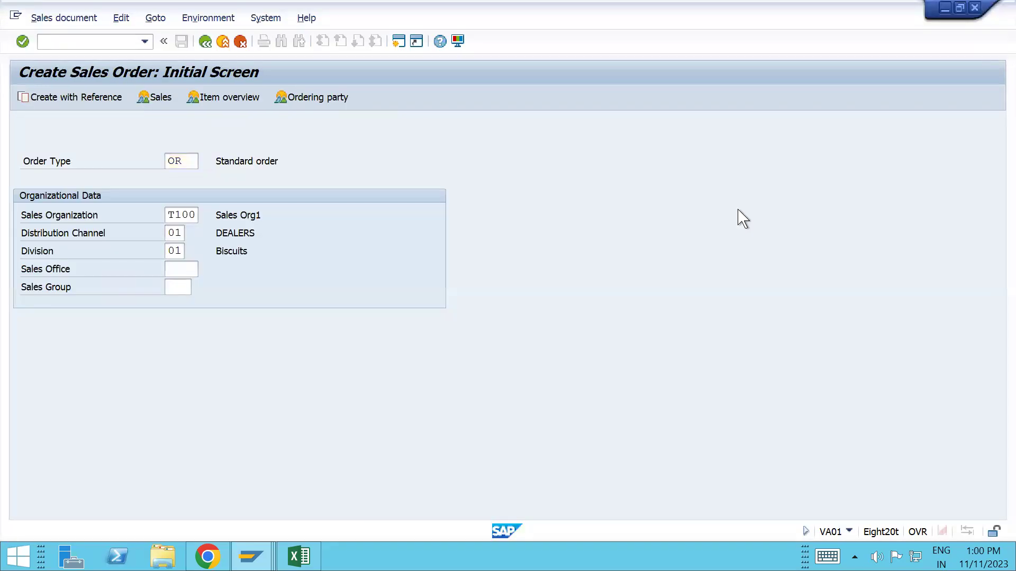
key("Down")
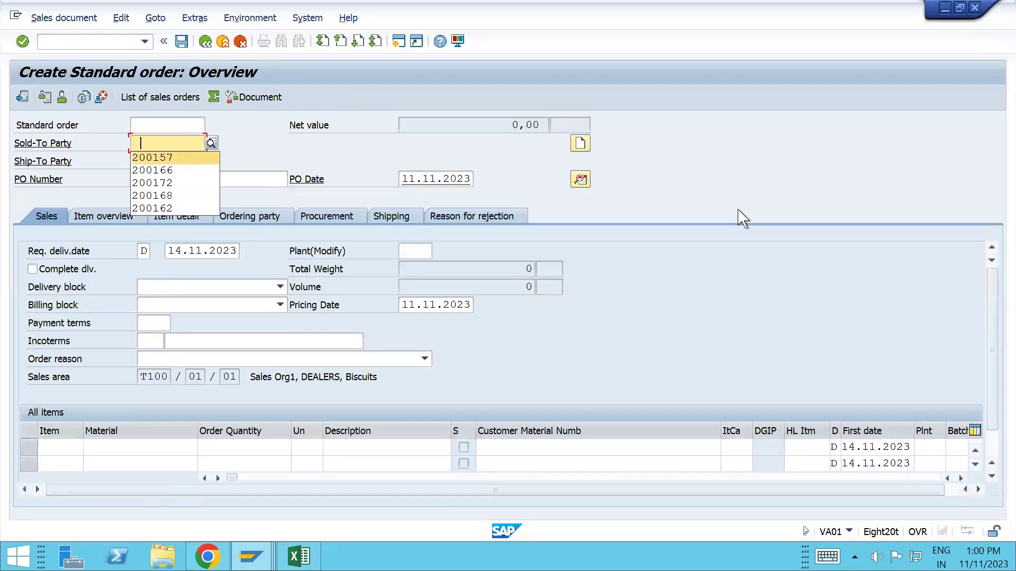
key("Return")
key("Return")
key("Up")
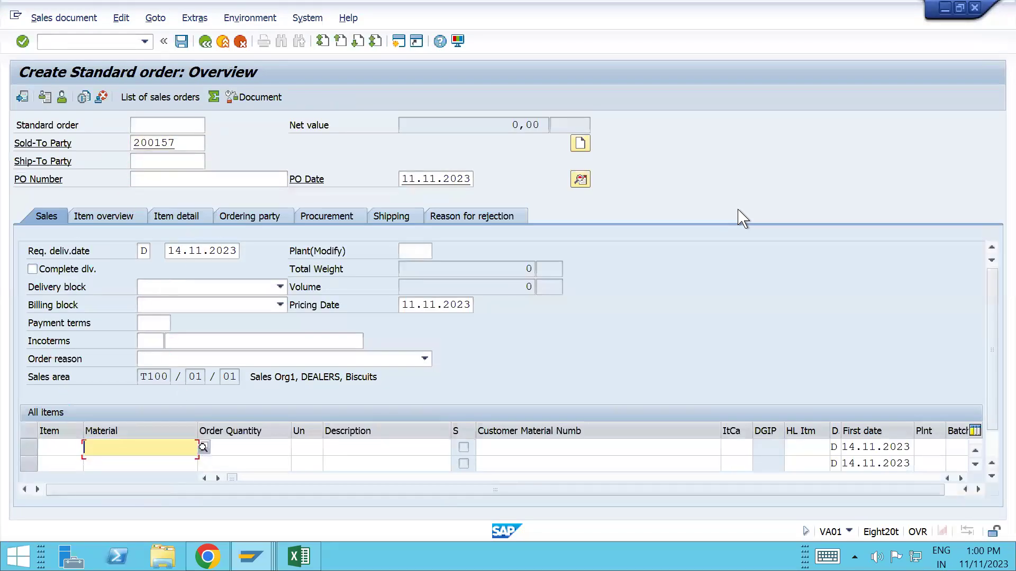
Add TESTMATERIAL_T100 to the order's items with an order quantity of 1.
key("space")
key("Down")
key("Tab")
type("1")
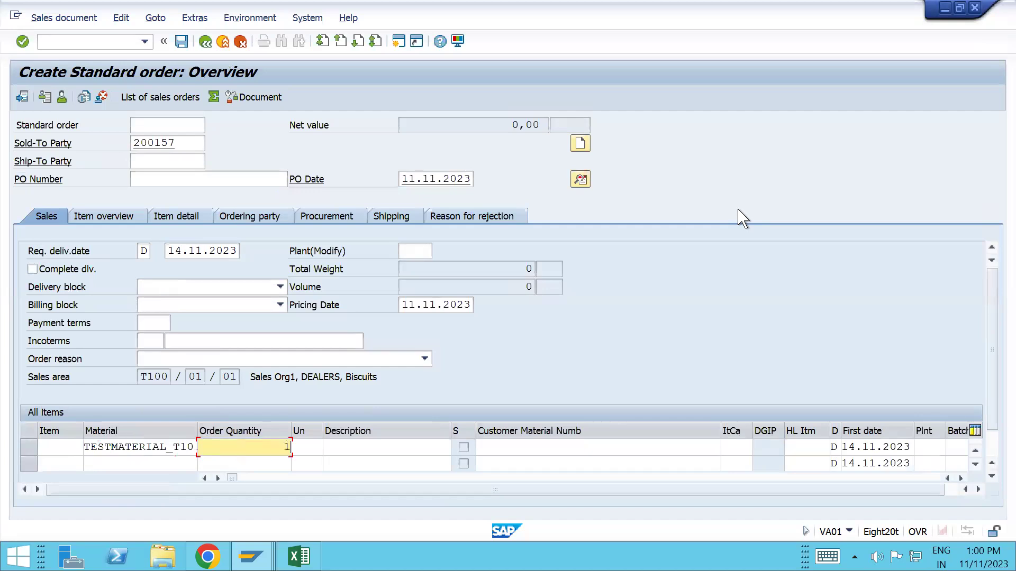
key("Return")
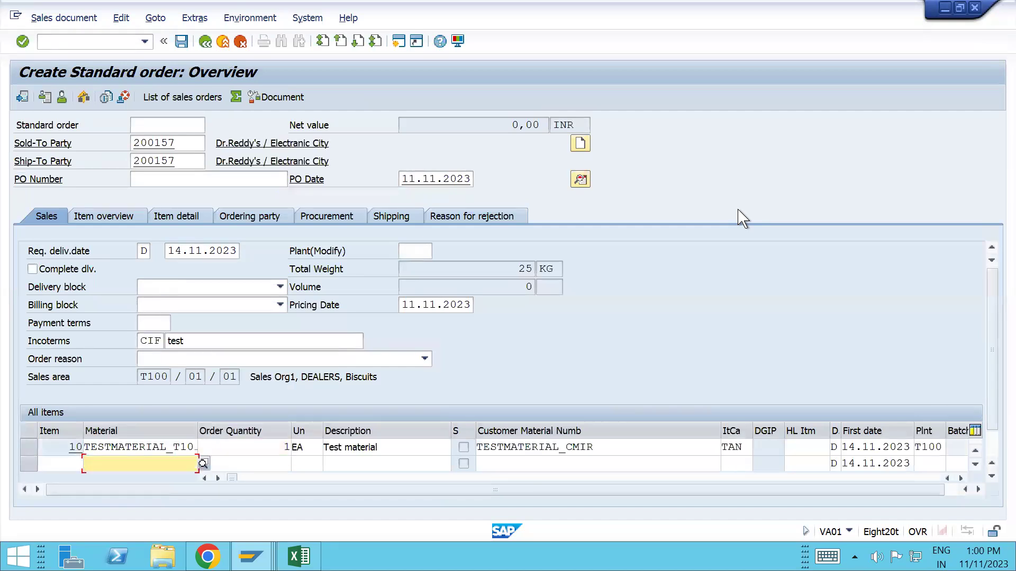
Review the pricing conditions of order item 10 and compare them with the requirements in pricing procedure T10000.
double_click(257, 449)
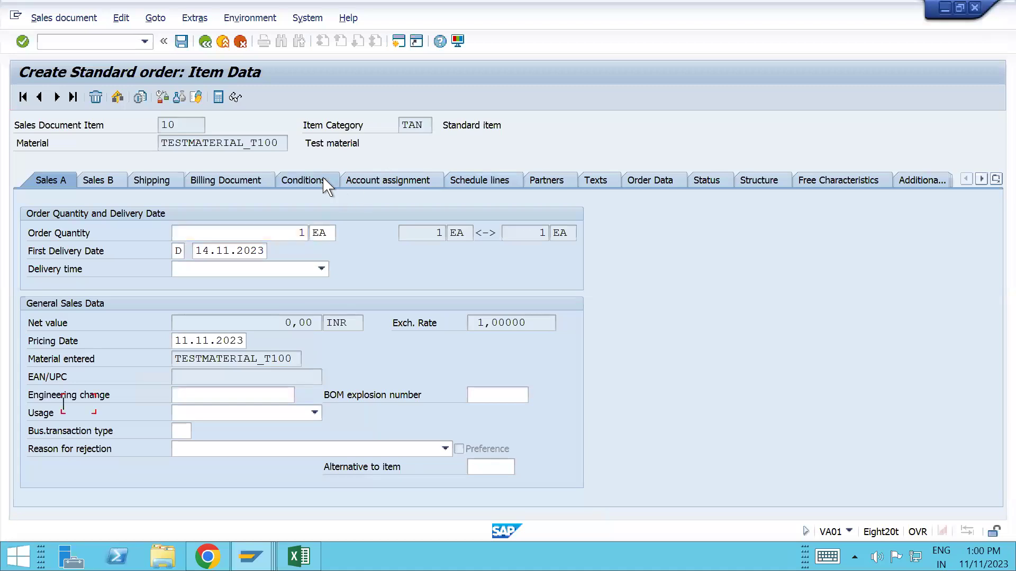
left_click(325, 181)
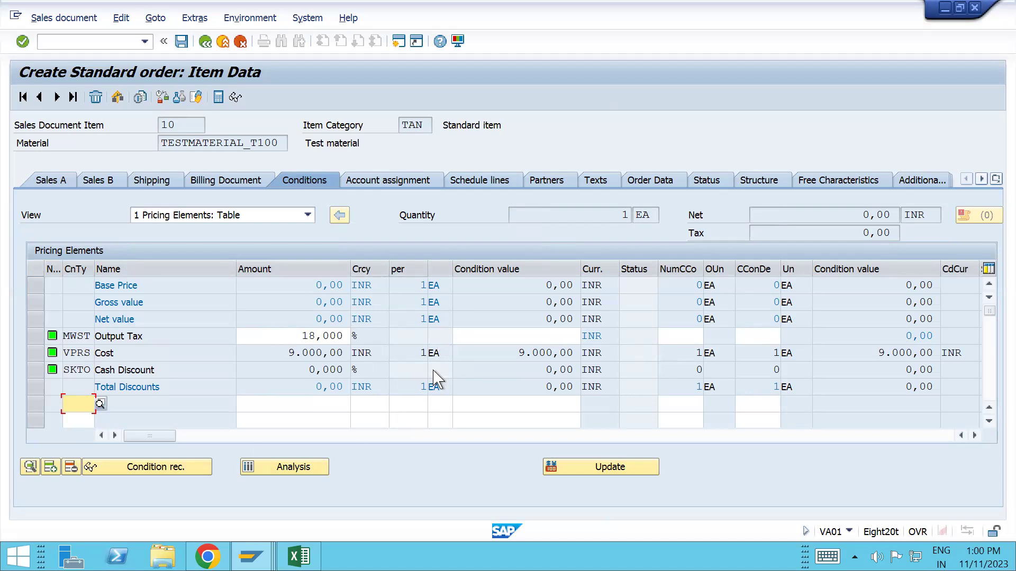
key("alt+Tab")
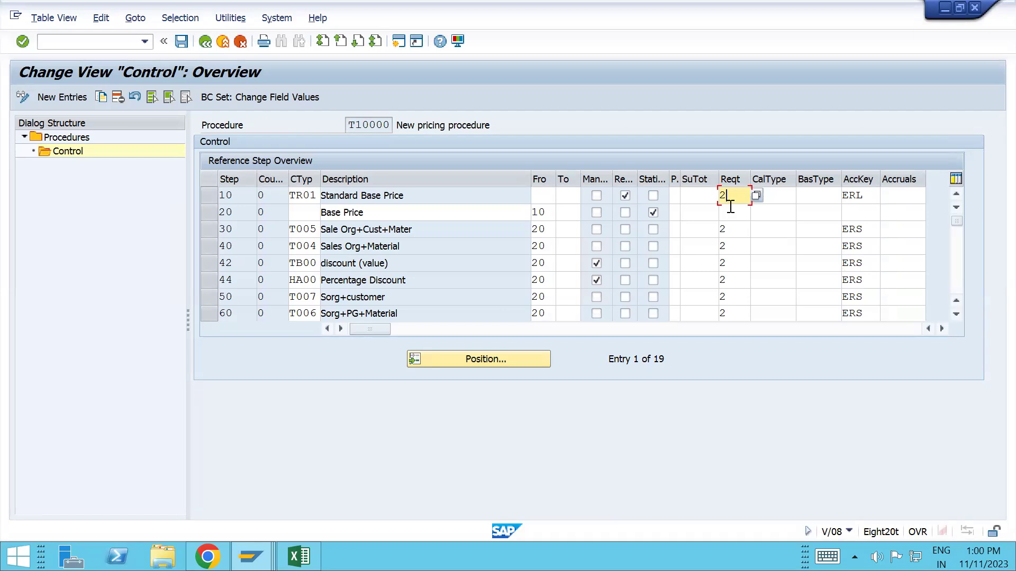
Return to the details of item category TAN, set Pricing to X (Pricing standard) and save.
key("alt+Tab")
key("alt+Tab")
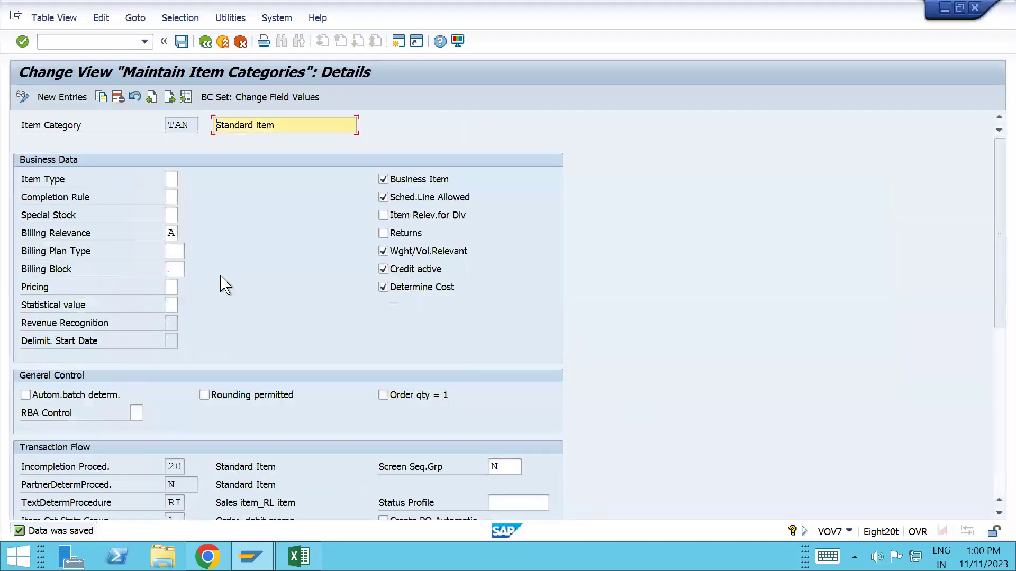
left_click(171, 285)
type("X")
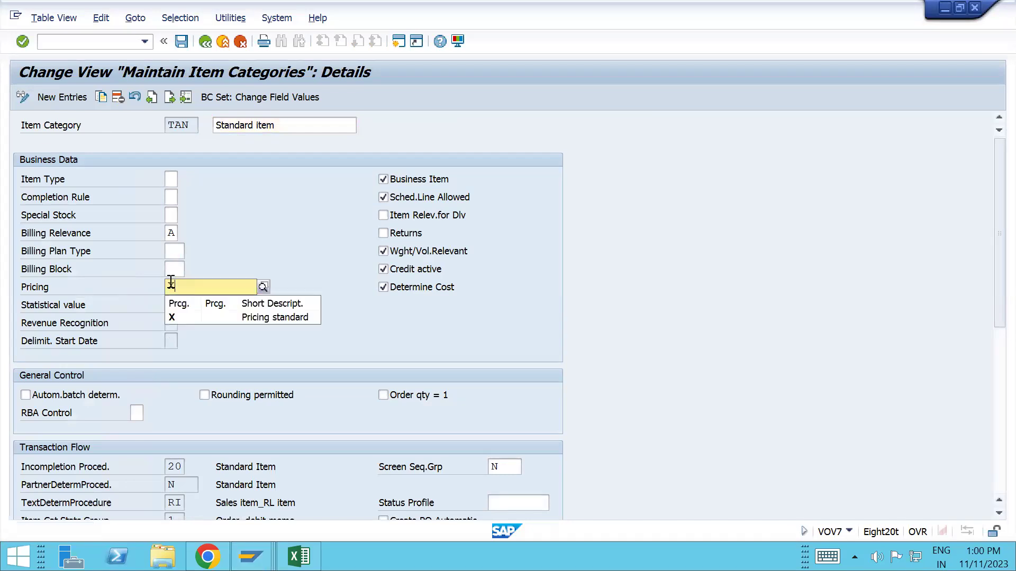
left_click(174, 317)
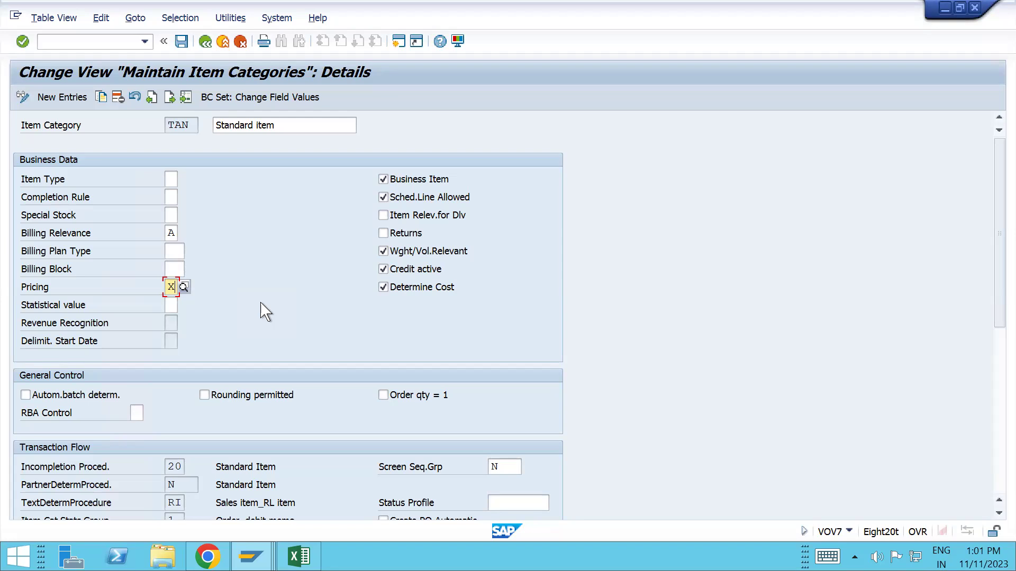
key("ctrl+s")
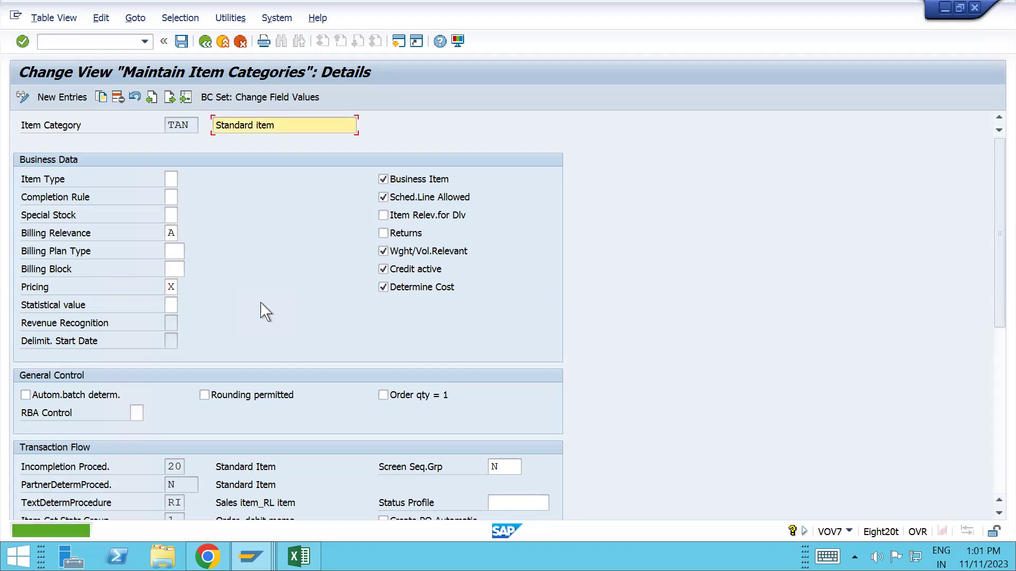
Try to redetermine the order item's conditions with pricing type B, Carry out new pricing.
key("alt+Tab")
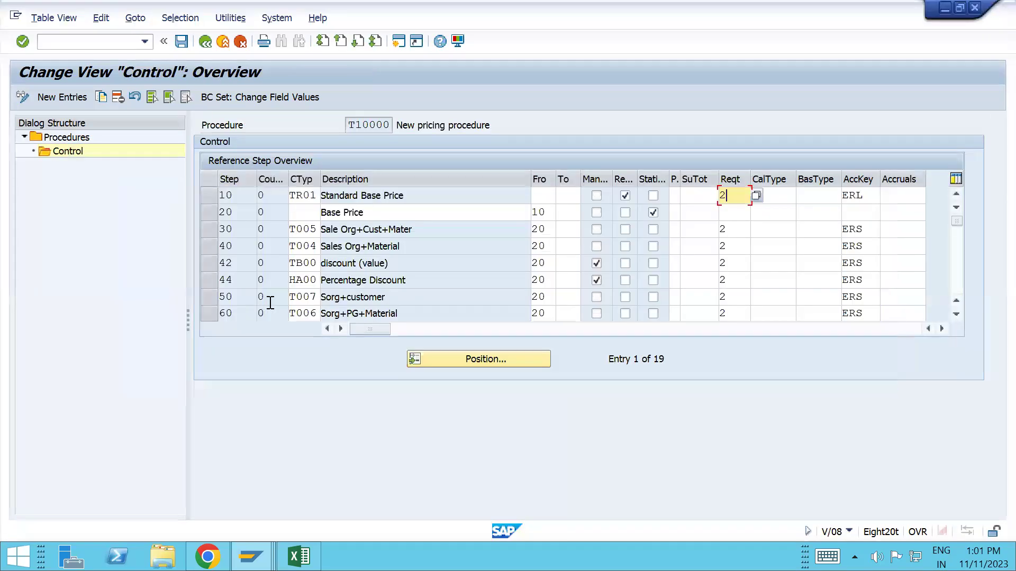
key("alt+Tab")
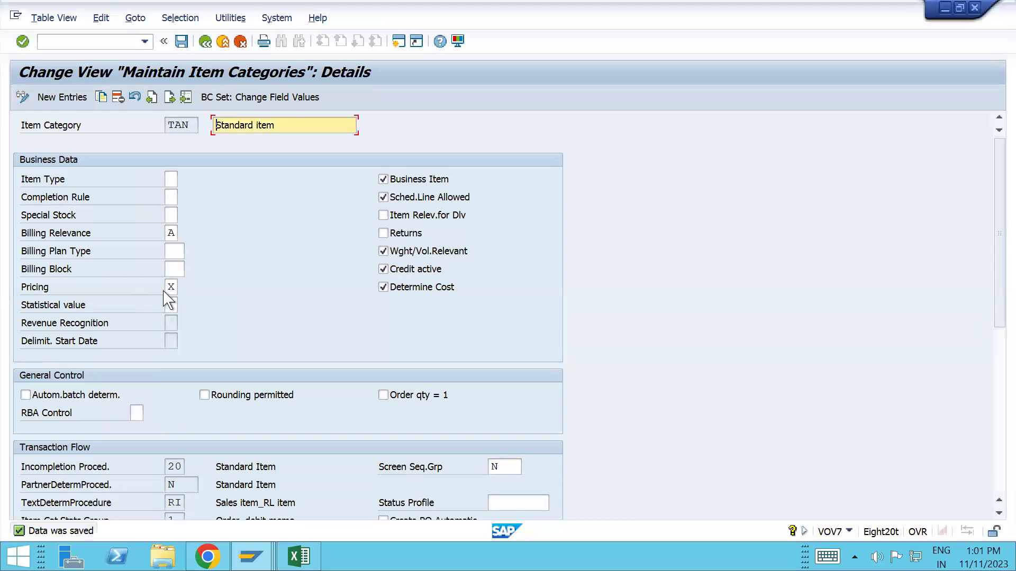
key("alt+Tab")
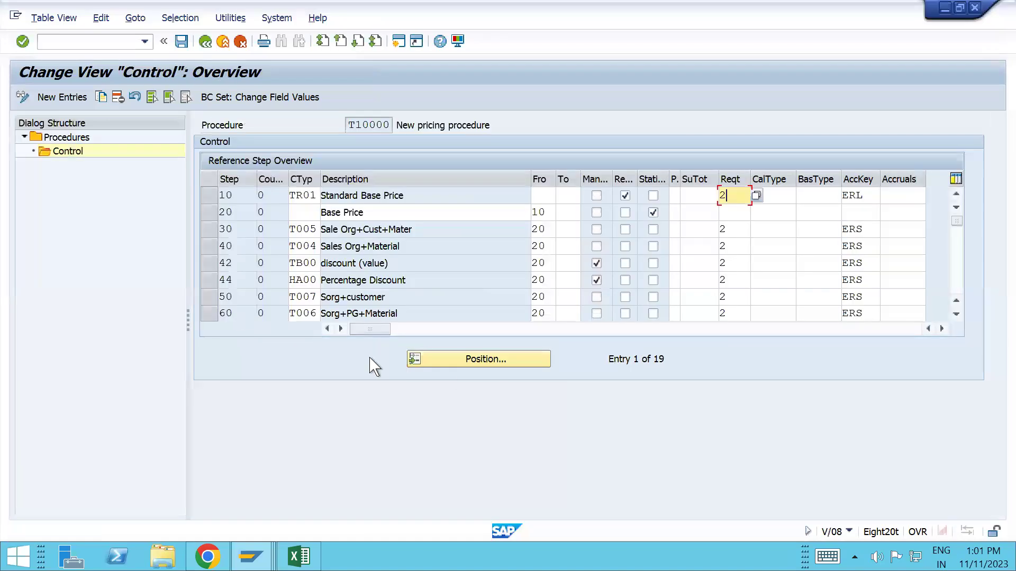
key("alt+Tab")
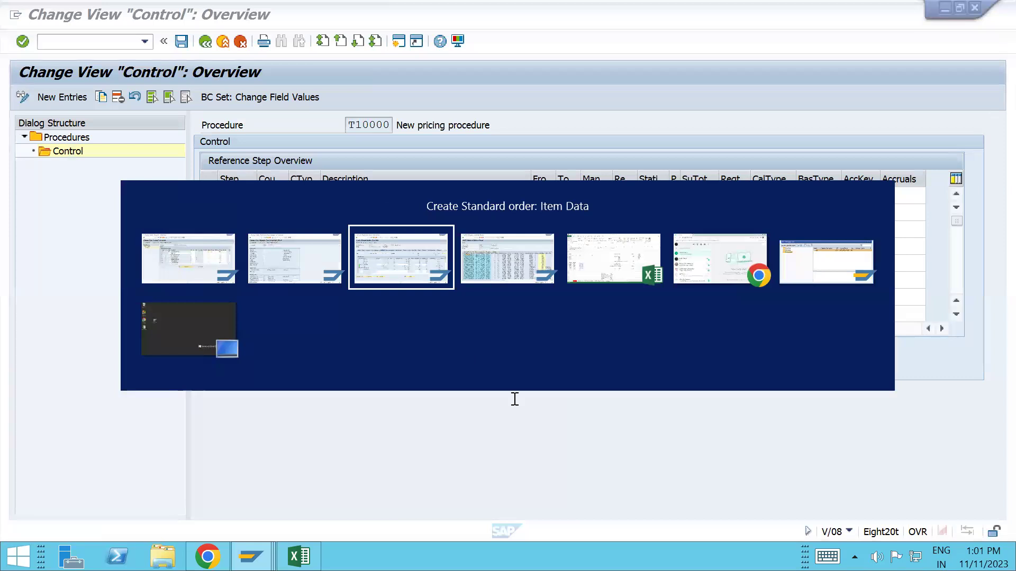
left_click(588, 479)
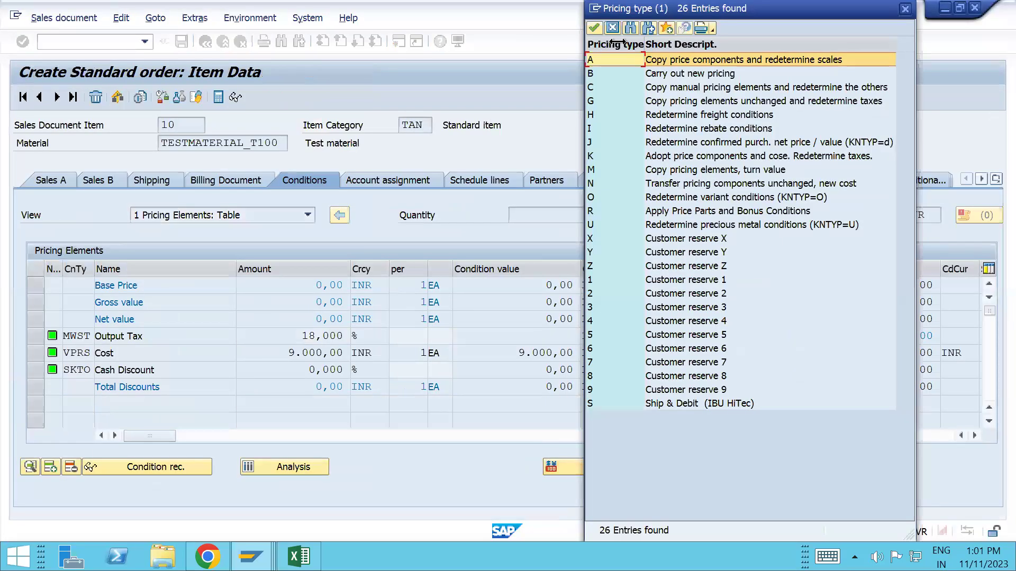
double_click(609, 70)
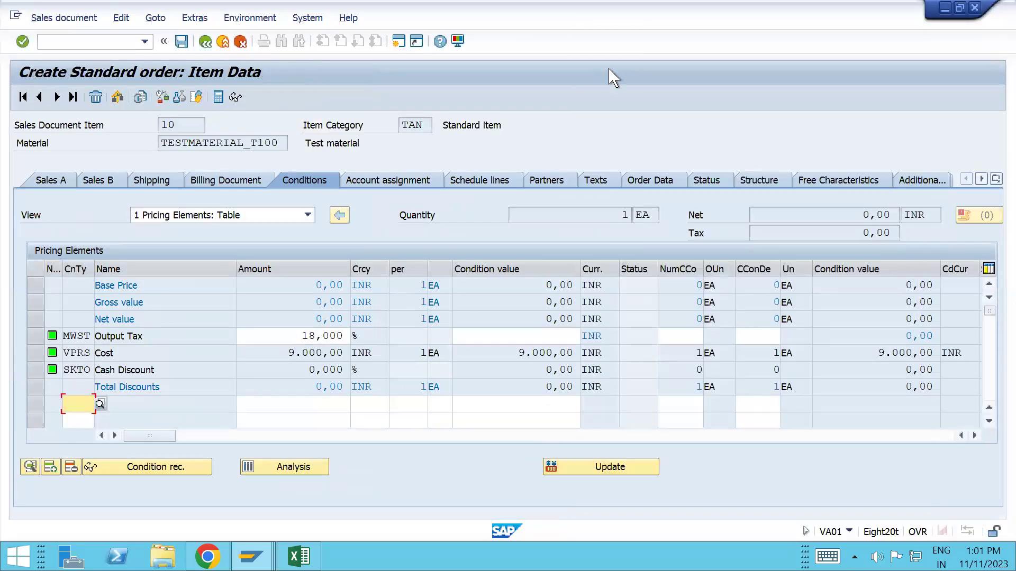
Leave the current order by restarting transaction VA01 and continue with order type OR for sales area T100/01/01.
left_click(113, 47)
type("/nva01")
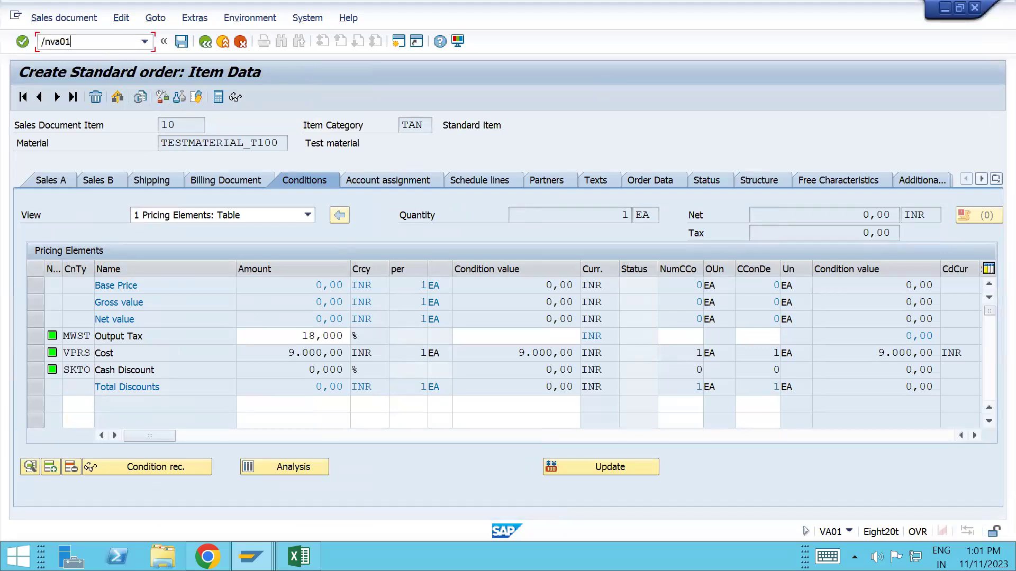
key("Return")
key("Return")
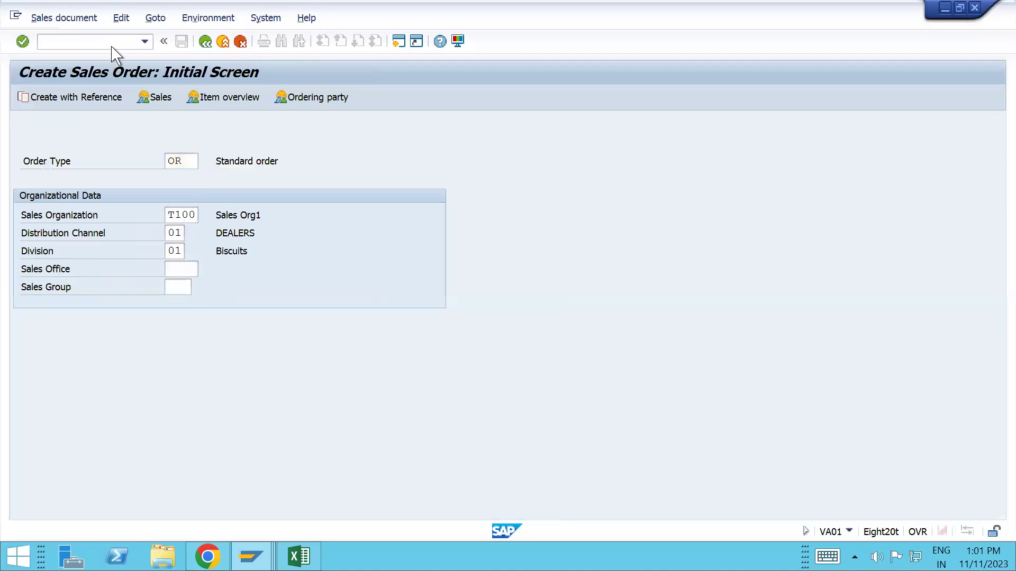
Start the standard order with the defaulted sold-to party and enter material TESTMATERIAL_T100 with order quantity 1.
key("Down")
key("Down")
key("Up")
key("Return")
key("Down")
key("Down")
key("Down")
key("Down")
key("Down")
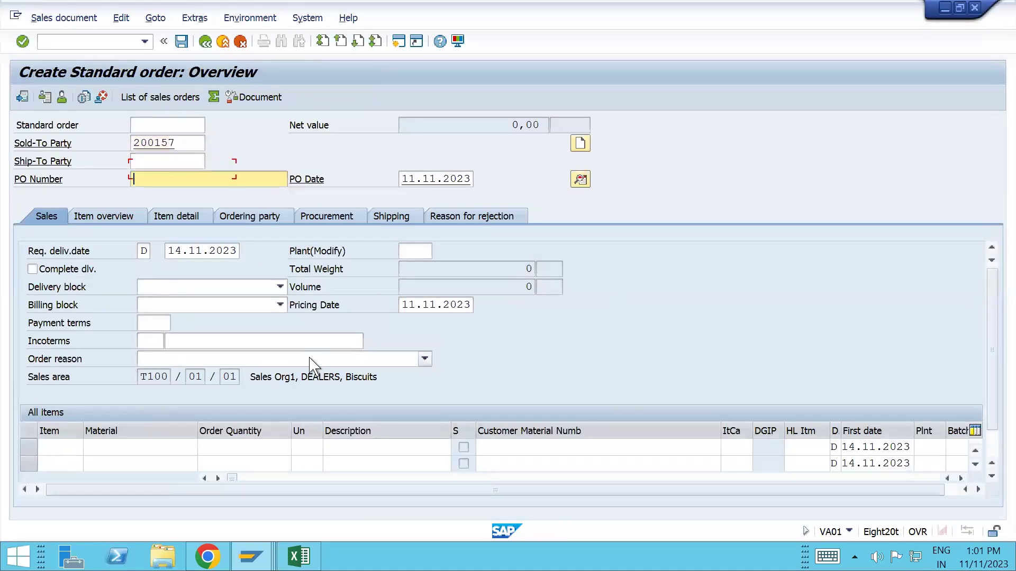
key("Up")
key("Down")
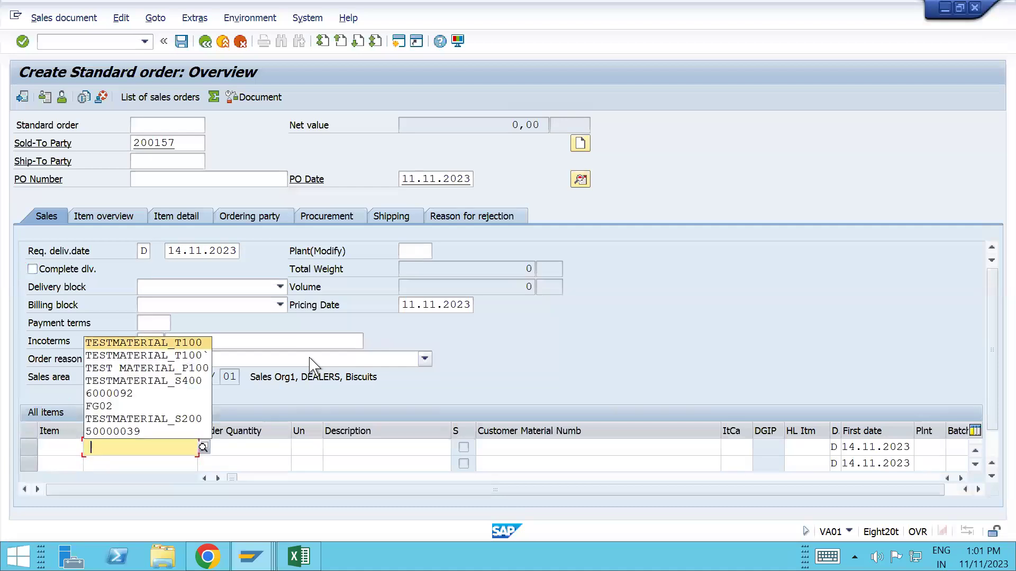
key("Tab")
type("1")
key("Return")
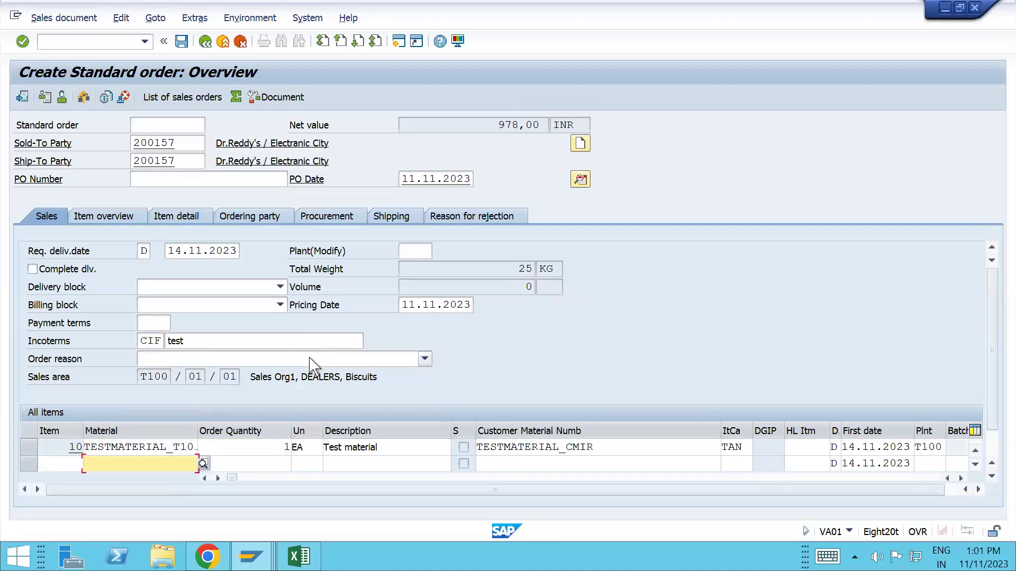
Display the pricing conditions of order item 10 and compare them with the requirements in pricing procedure T10000.
double_click(183, 449)
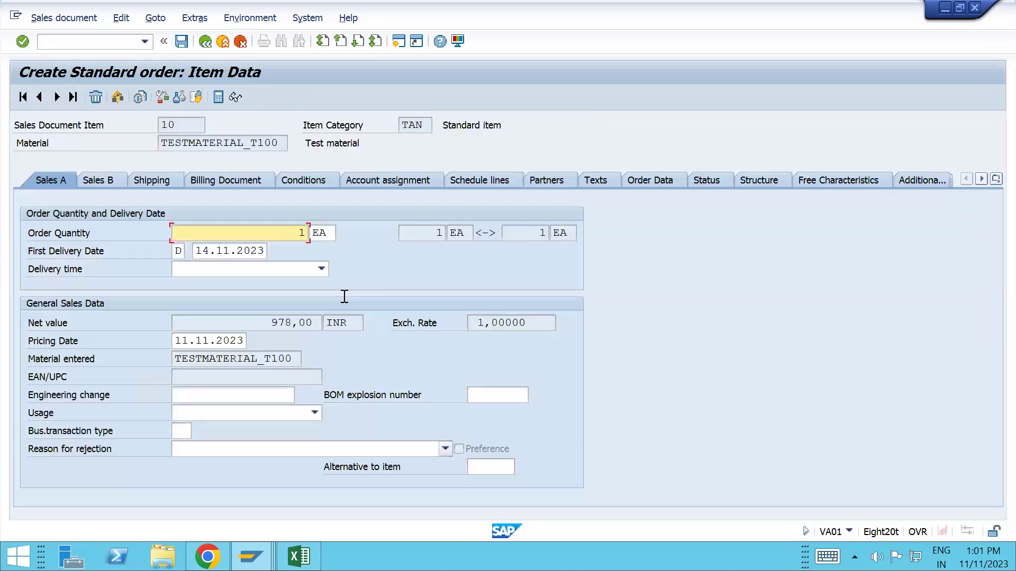
left_click(329, 182)
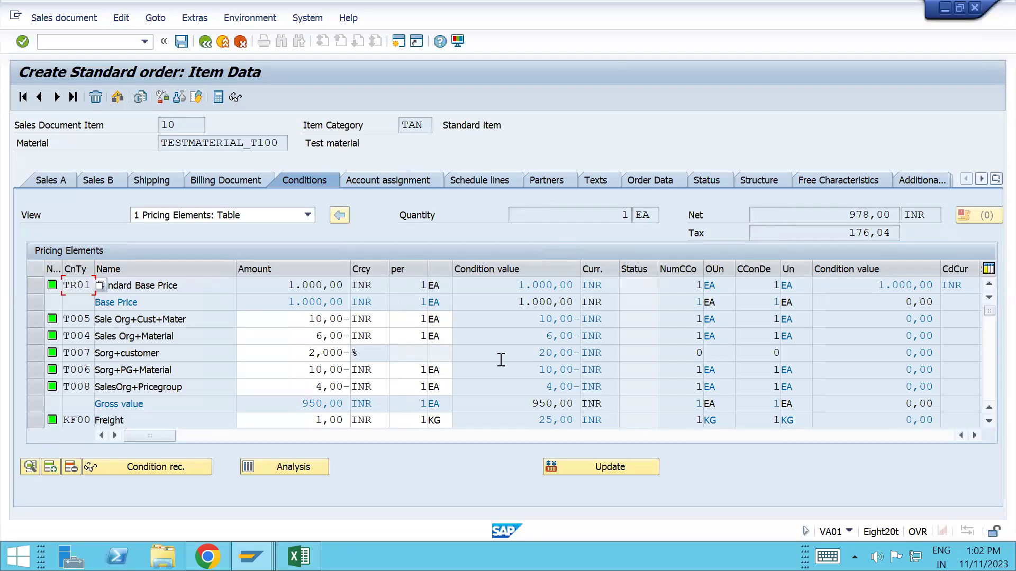
key("alt+Tab")
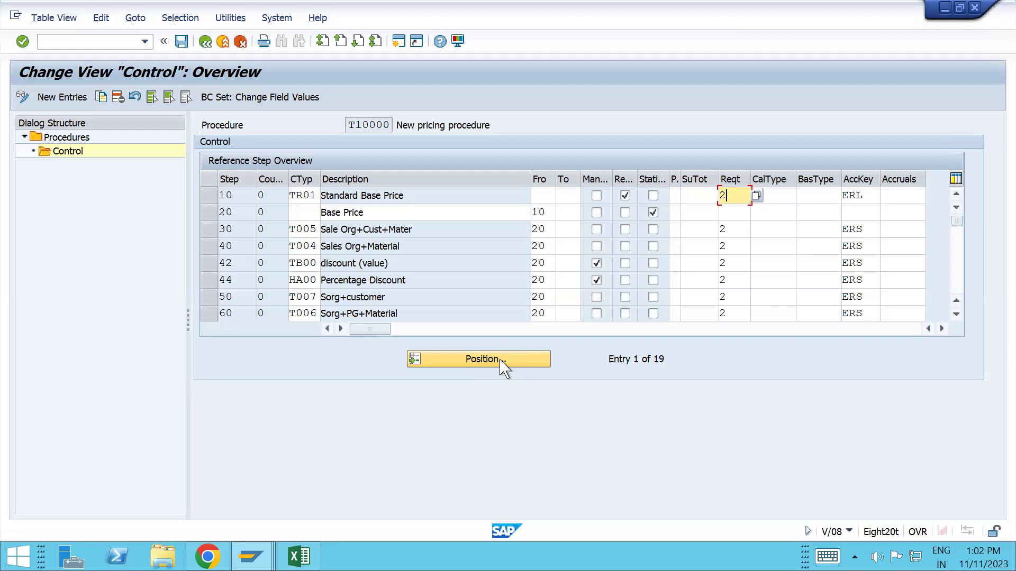
key("Page_Down")
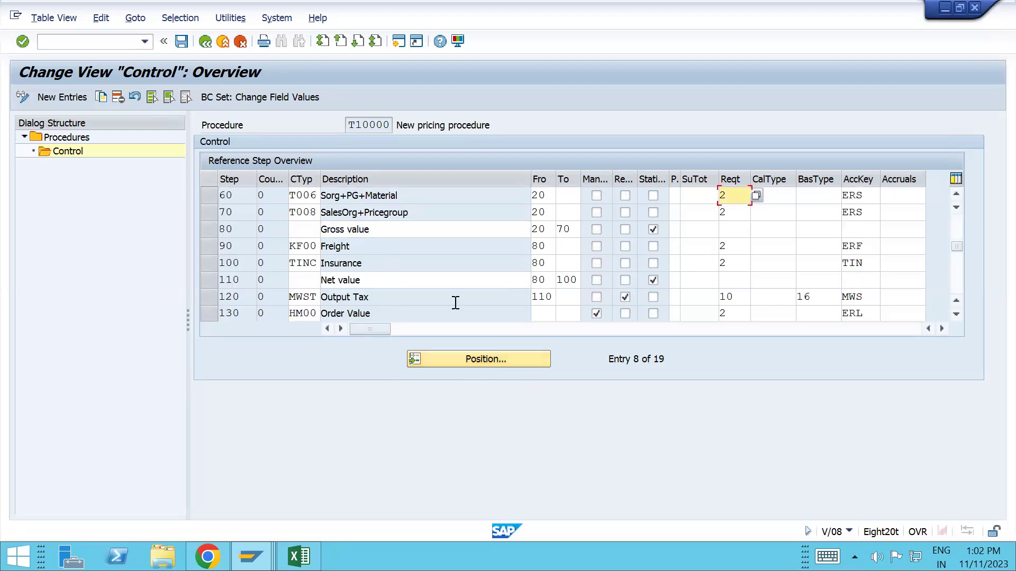
Examine the requirements assigned to Output Tax (MWST, step 120) and Cost (VPRS, step 140) in pricing procedure T10000.
left_click(736, 294)
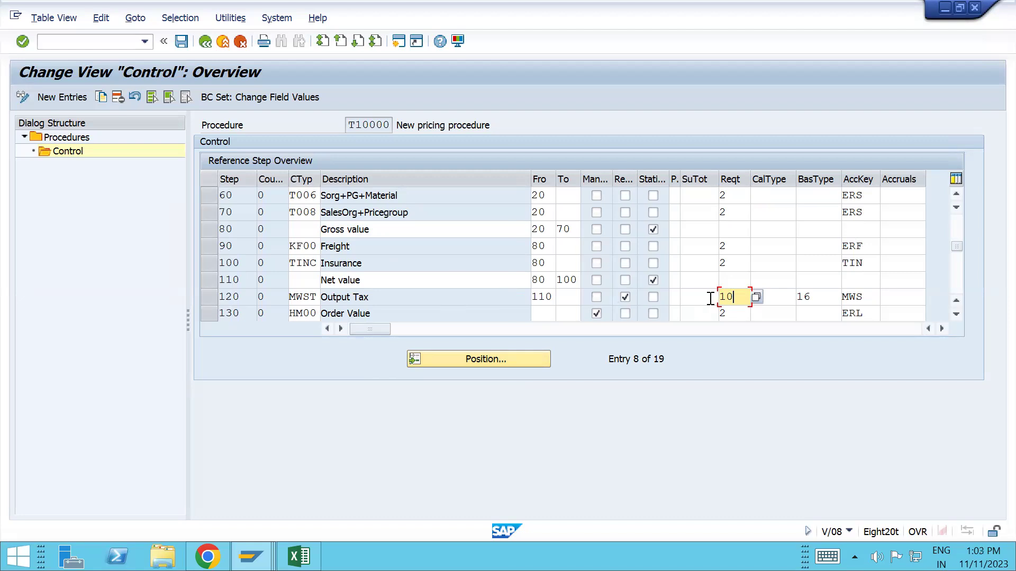
key("Down")
key("Down")
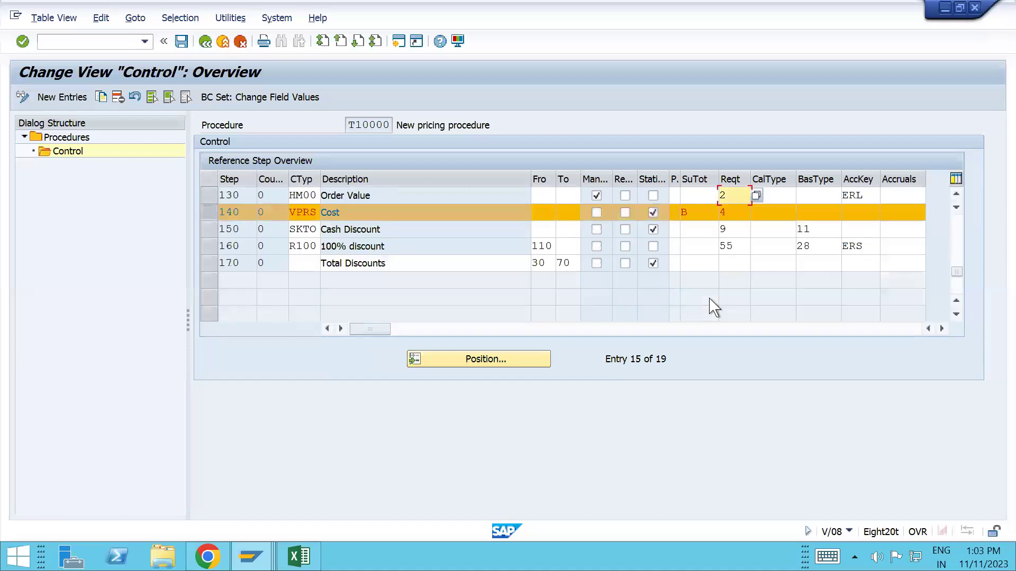
left_click(731, 216)
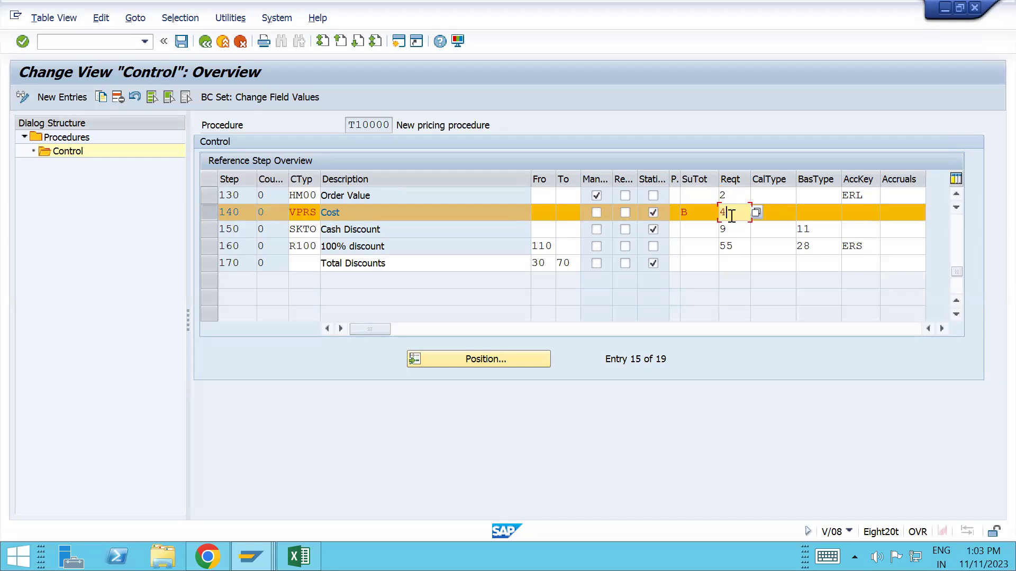
scroll(731, 216, "up", 3)
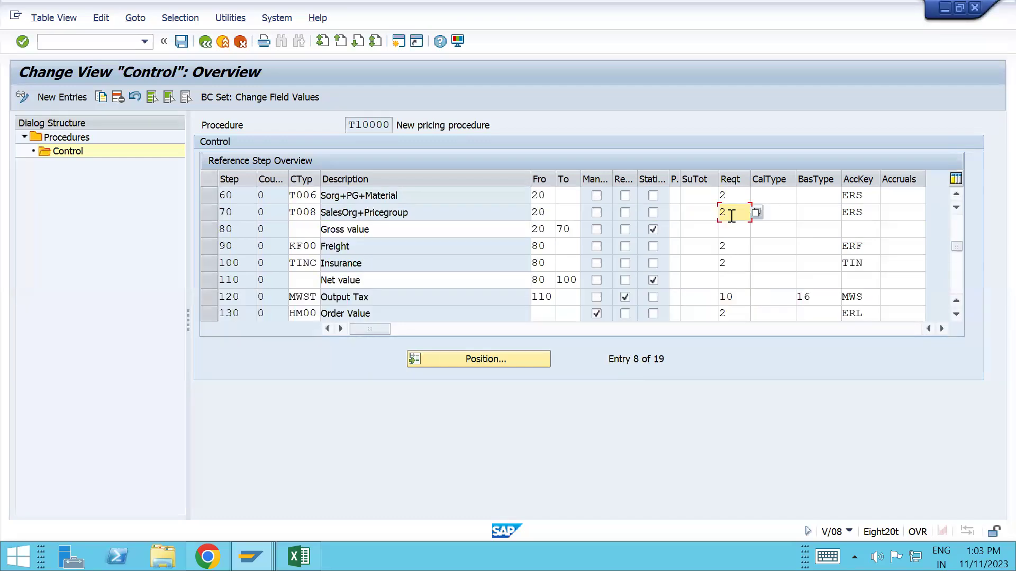
left_click(214, 298)
left_click(735, 294)
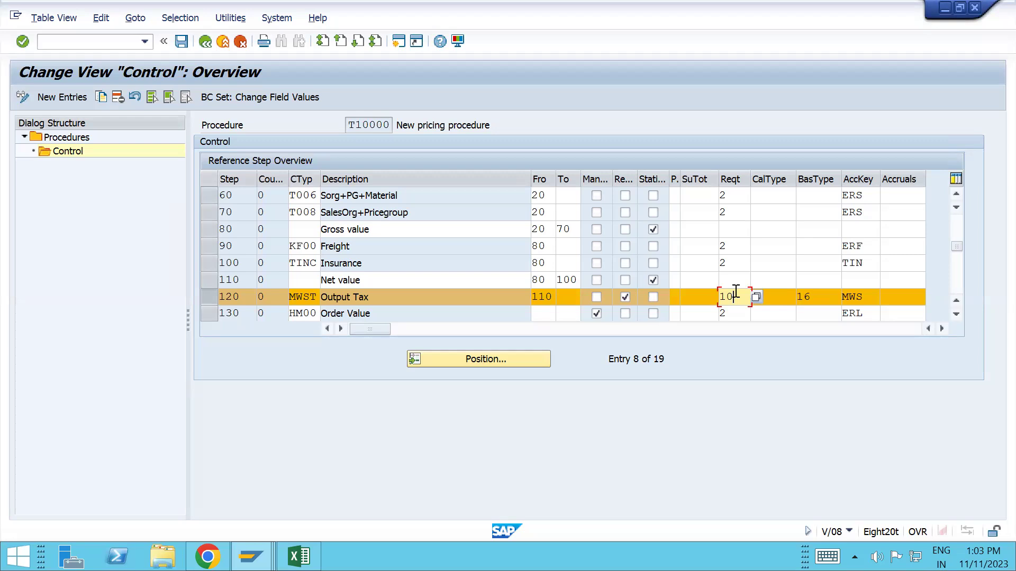
key("Page_Down")
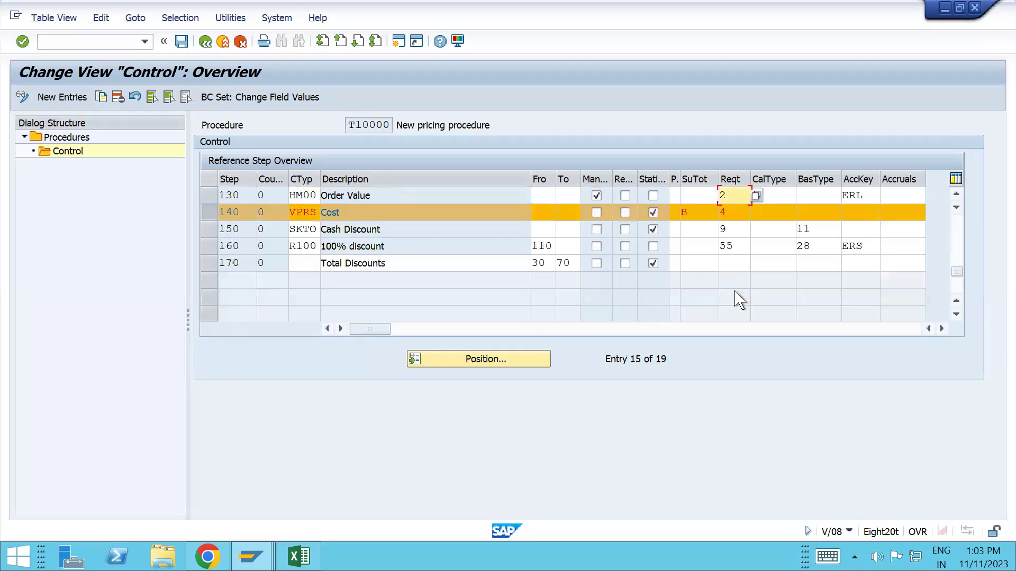
left_click(737, 219)
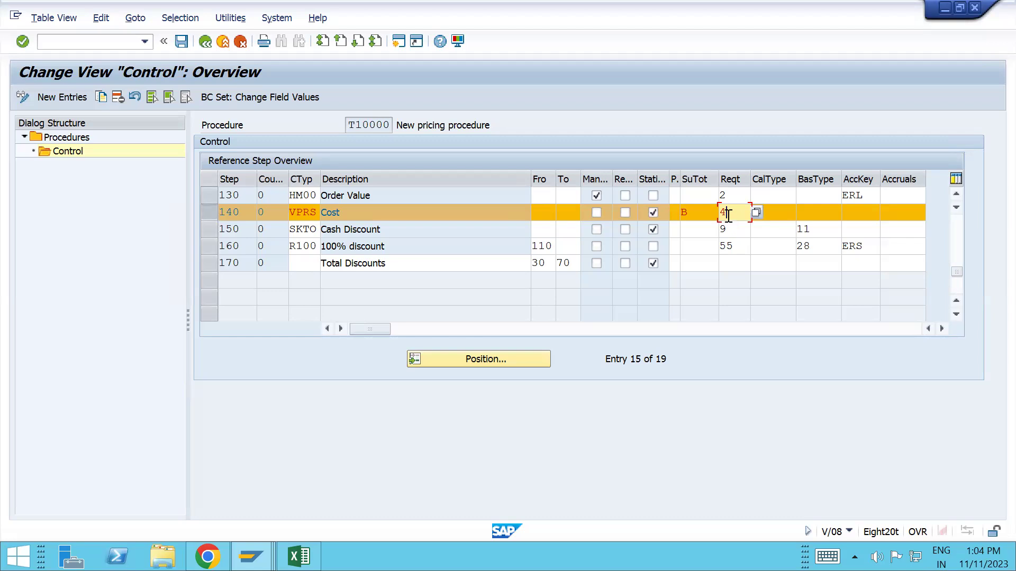
Clear Determine Cost in the details of item category TAN and save the change.
key("alt+Tab")
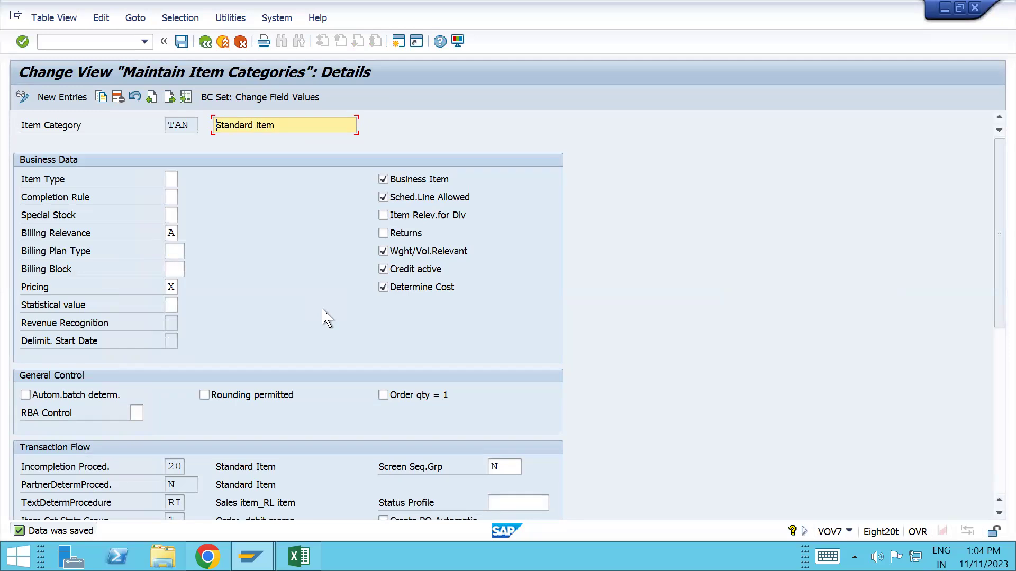
left_click(383, 288)
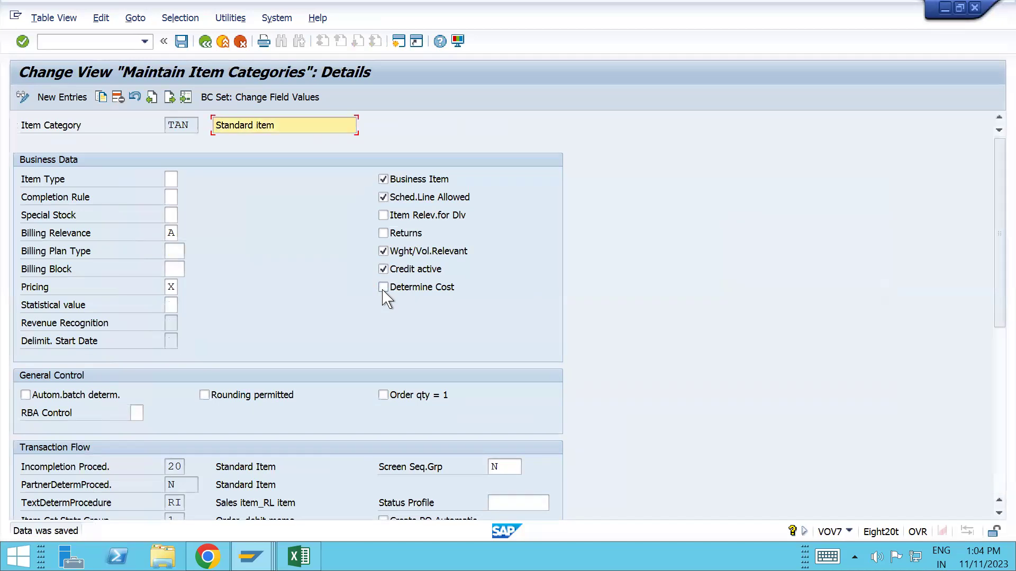
key("alt+Tab")
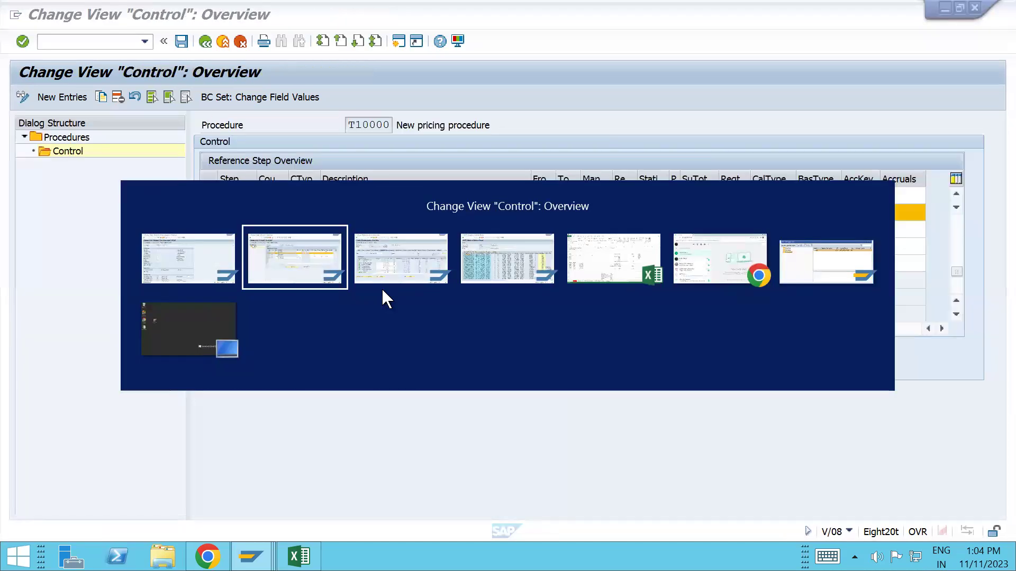
Return to the order item's conditions and locate the cost condition VPRS.
key("alt+Tab")
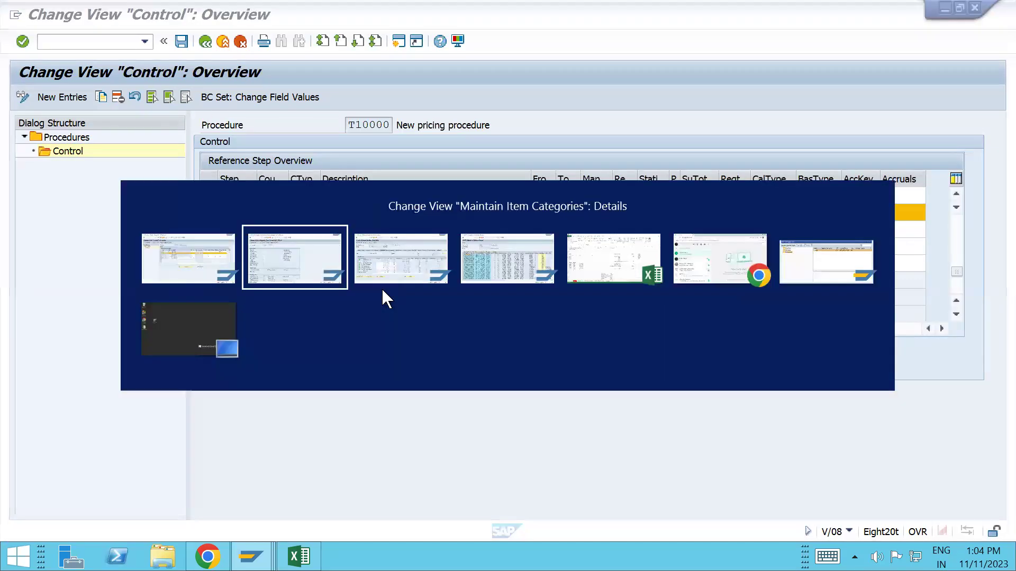
key("alt+Tab")
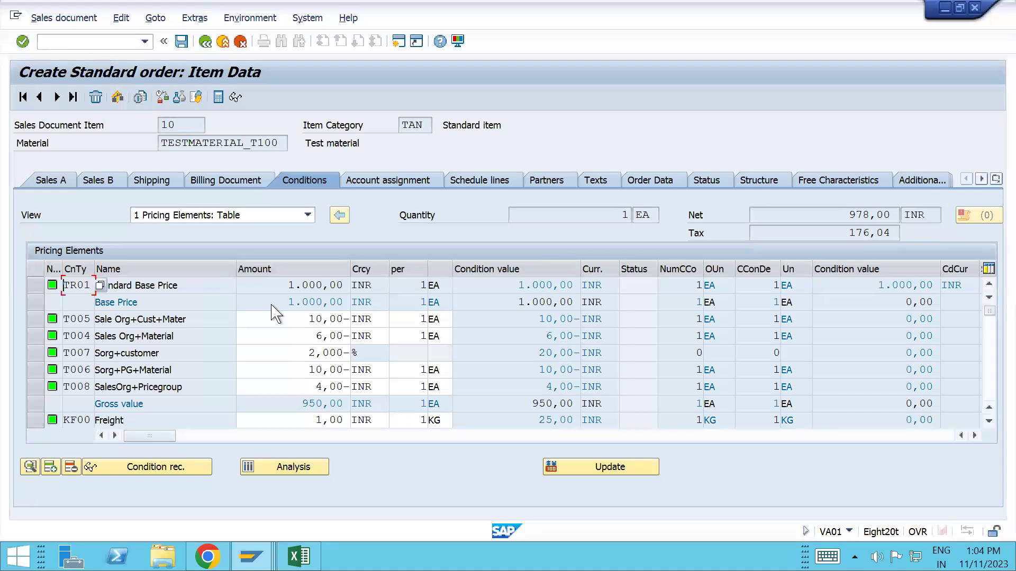
scroll(446, 357, "down", 3)
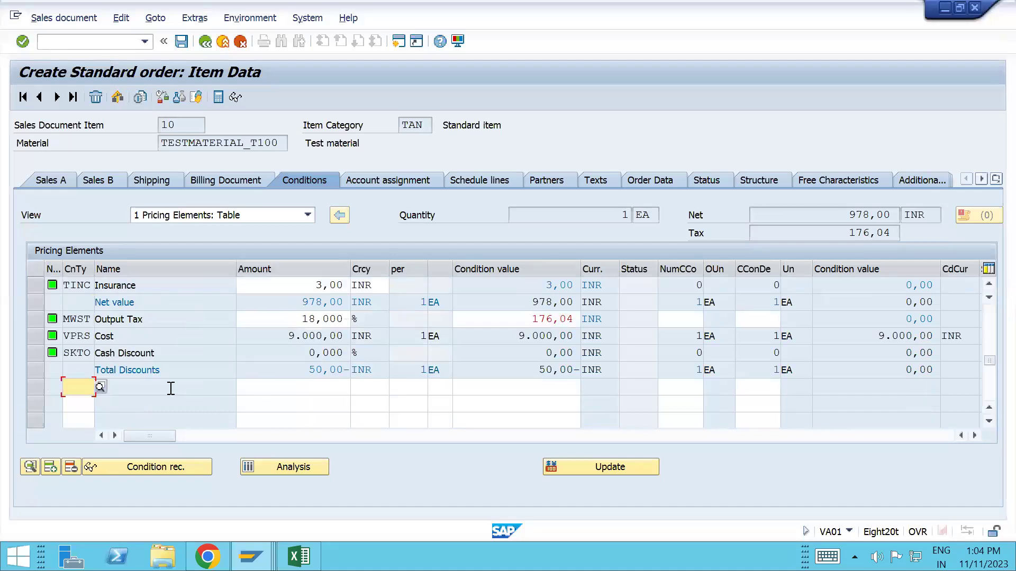
left_click(37, 337)
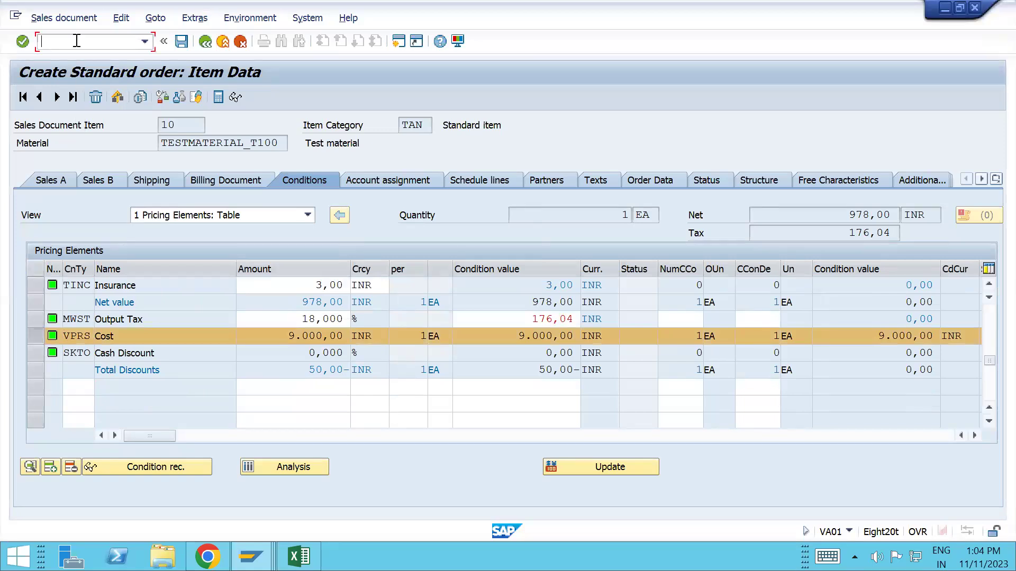
Leave the current order by restarting transaction VA01 and continue to a new order of type OR for sales area T100/01/01.
type("/nva01")
key("Return")
key("Return")
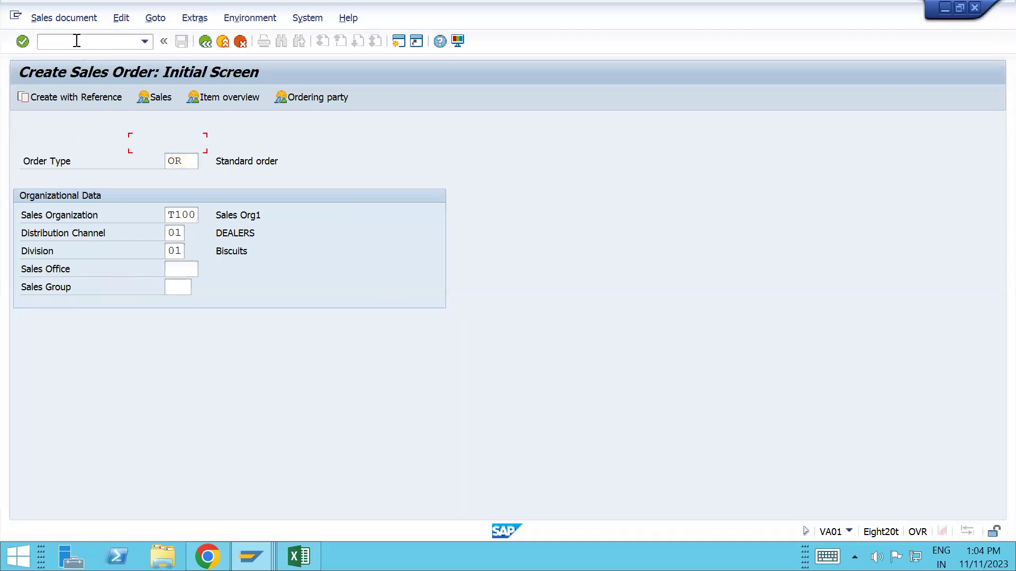
key("Return")
Enter material TESTMATERIAL_T100 with order quantity 10 and accept the delivery proposal in availability control.
key("ctrl+Tab")
key("ctrl+Tab")
key("ctrl+Tab")
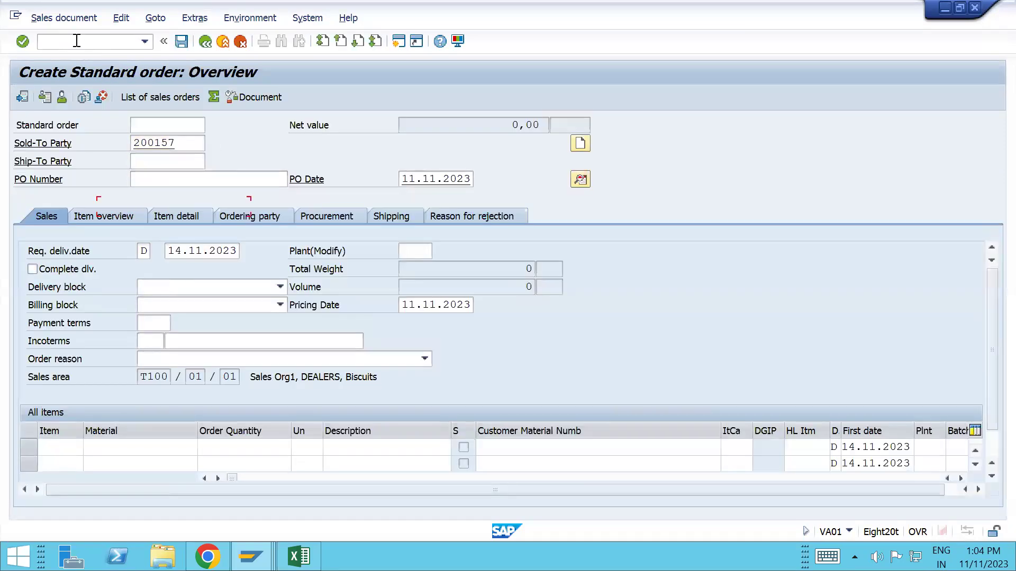
key("ctrl+Tab")
key("space")
key("Down")
key("Return")
key("Tab")
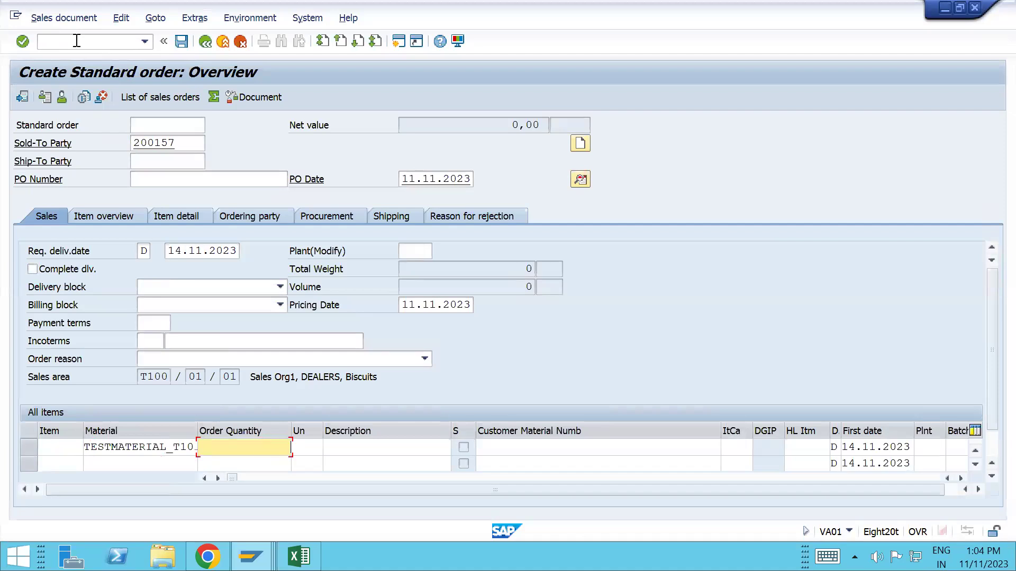
type("10")
key("Return")
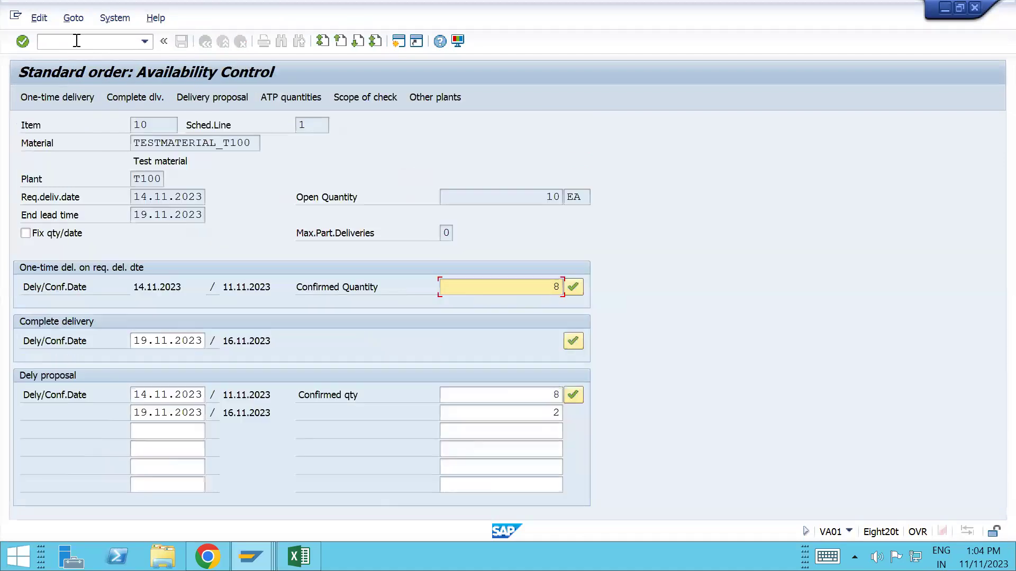
left_click(573, 395)
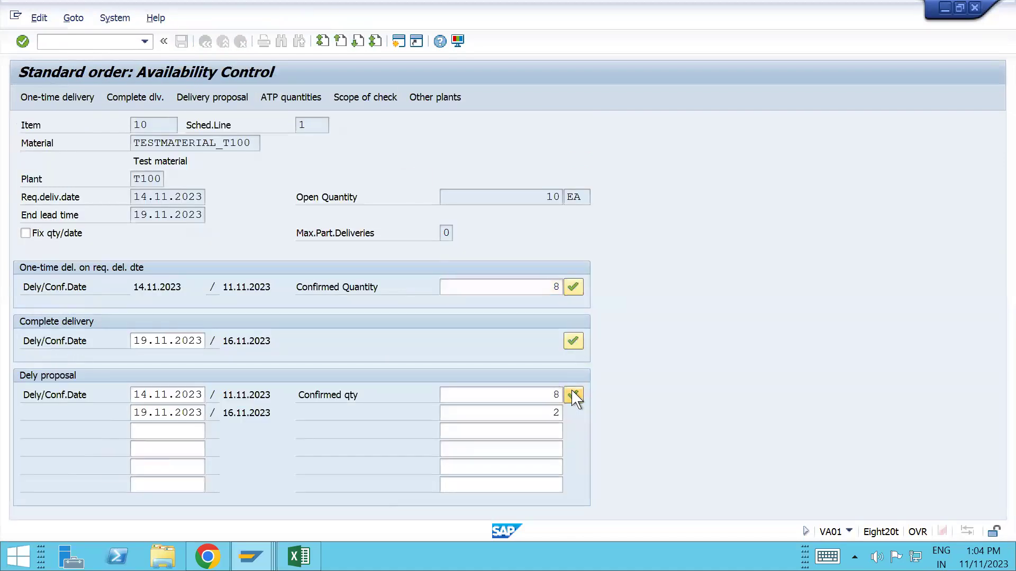
Check the new order item's conditions for cost condition VPRS and compare them with its requirement in pricing procedure T10000.
double_click(150, 449)
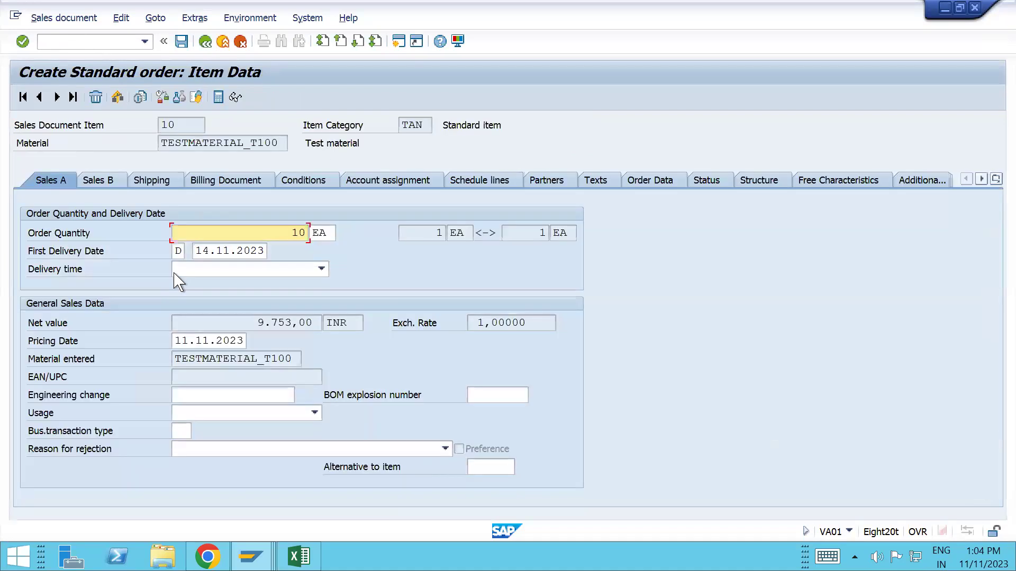
left_click(316, 180)
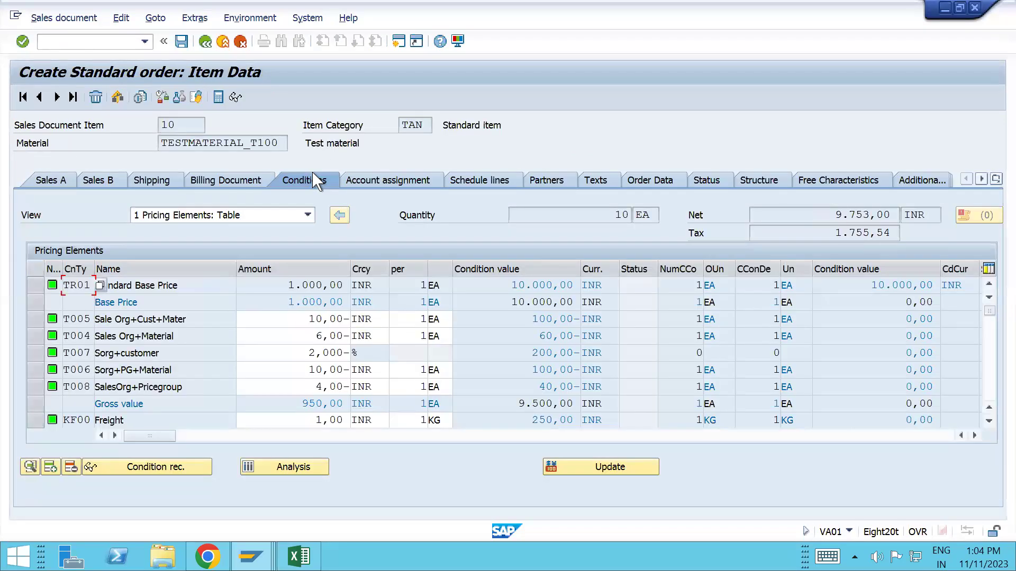
scroll(312, 173, "down", 3)
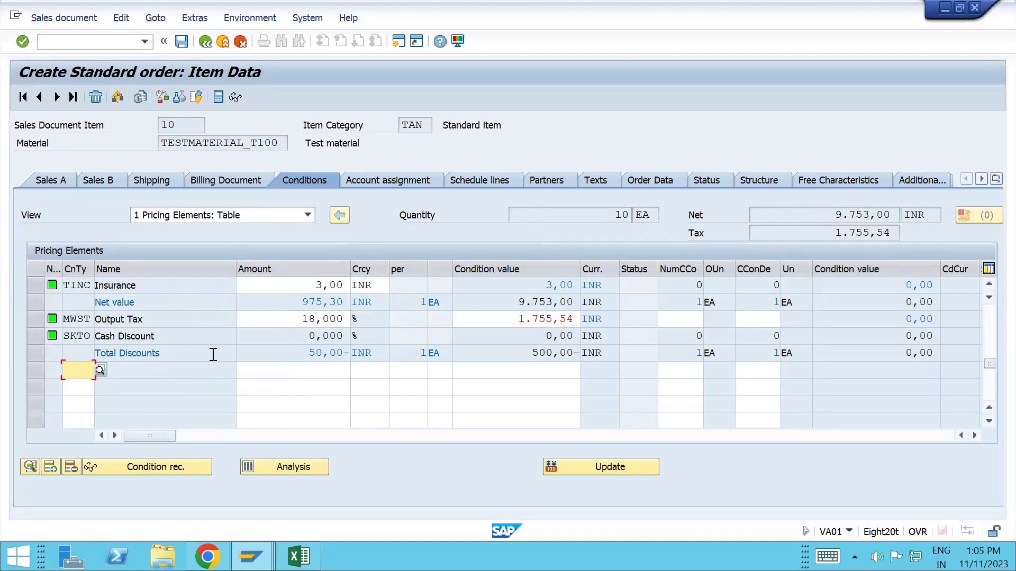
left_click(36, 337)
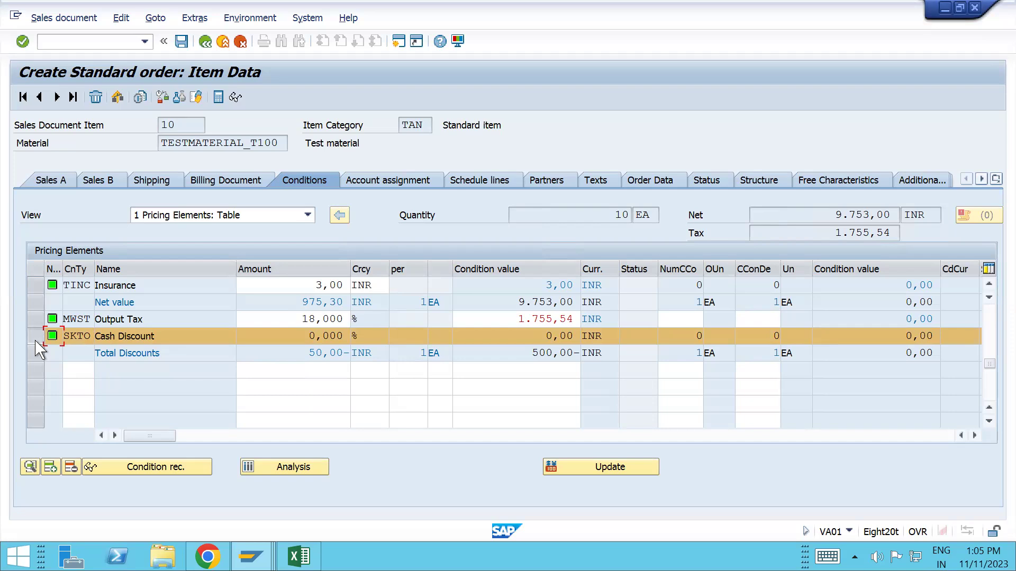
key("alt+Tab")
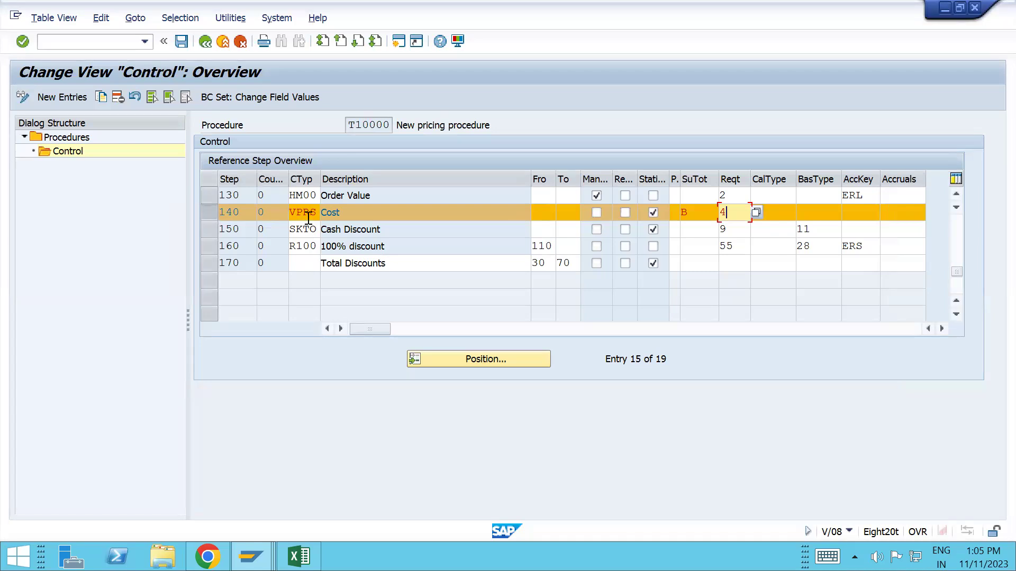
key("alt+Tab")
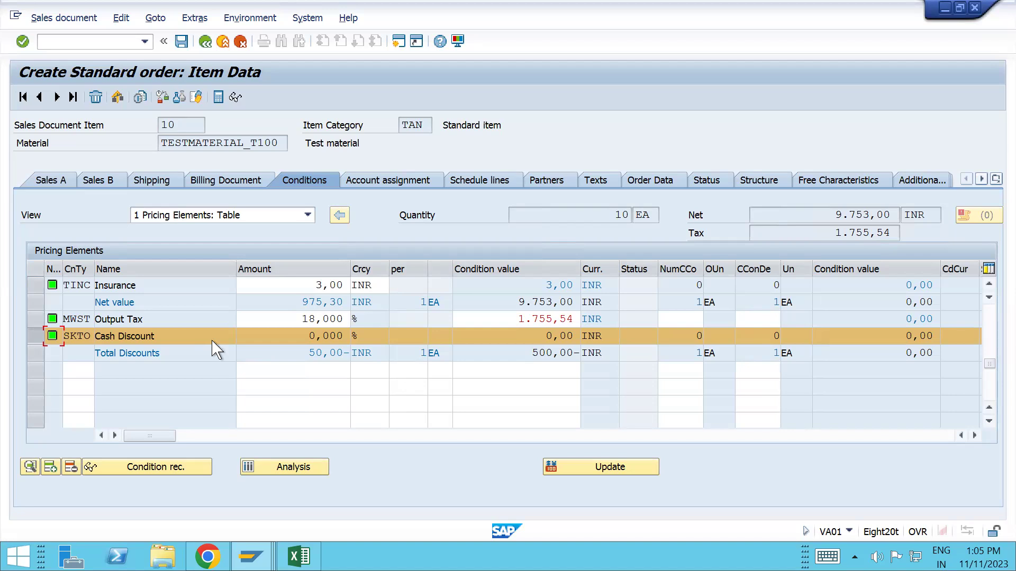
Select Determine Cost again for item category TAN and return to pricing procedure T10000.
key("alt+Tab")
key("alt+Tab")
key("alt+Tab")
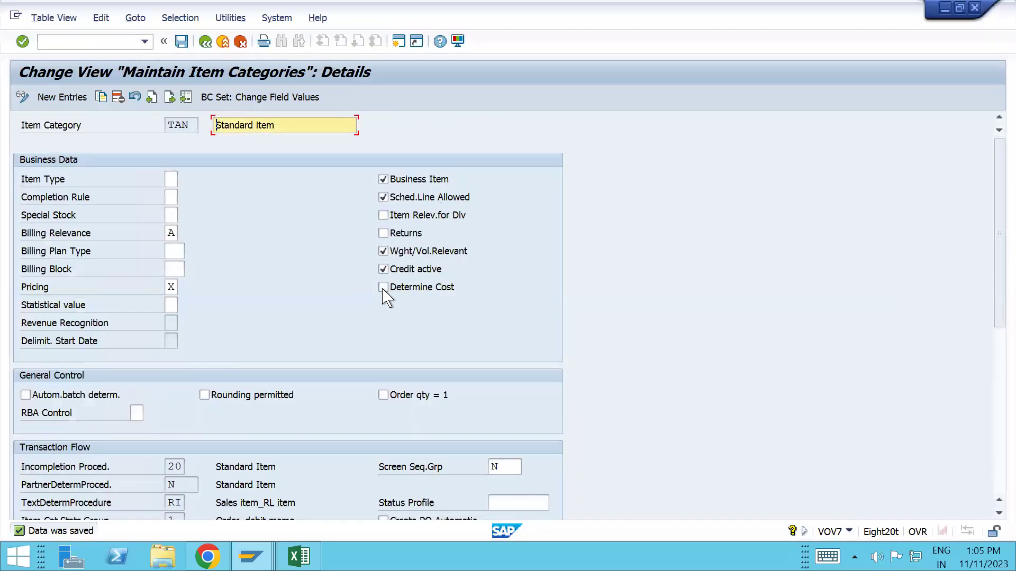
left_click(382, 289)
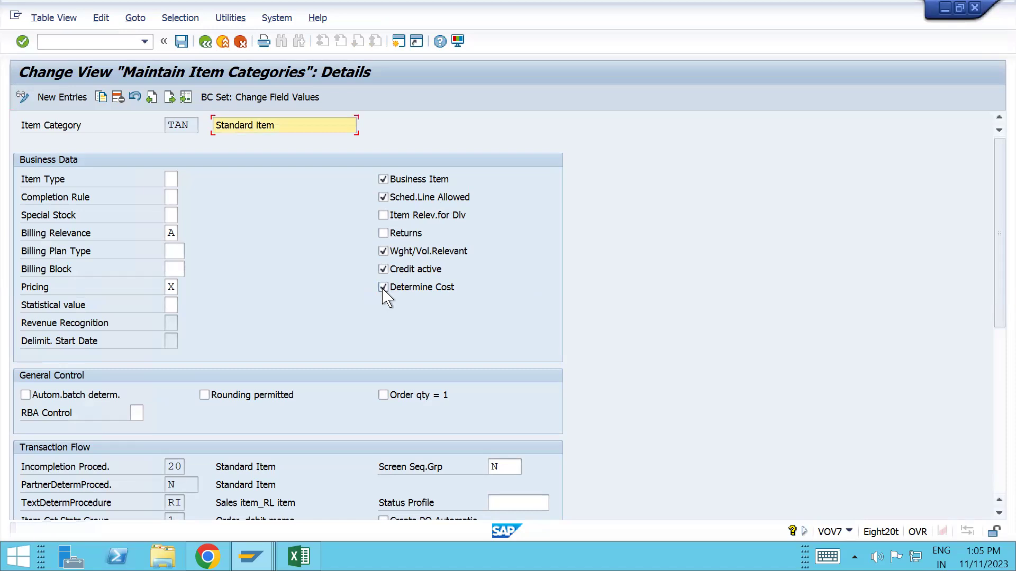
key("alt+Tab")
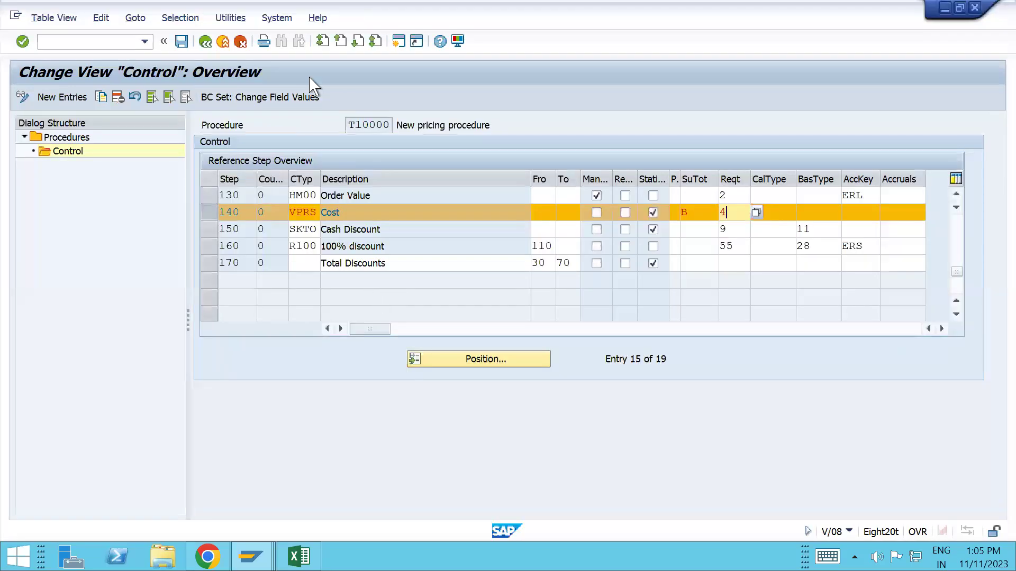
Update the open order item's pricing with pricing type N, Transfer pricing components unchanged, new cost.
key("alt+Tab")
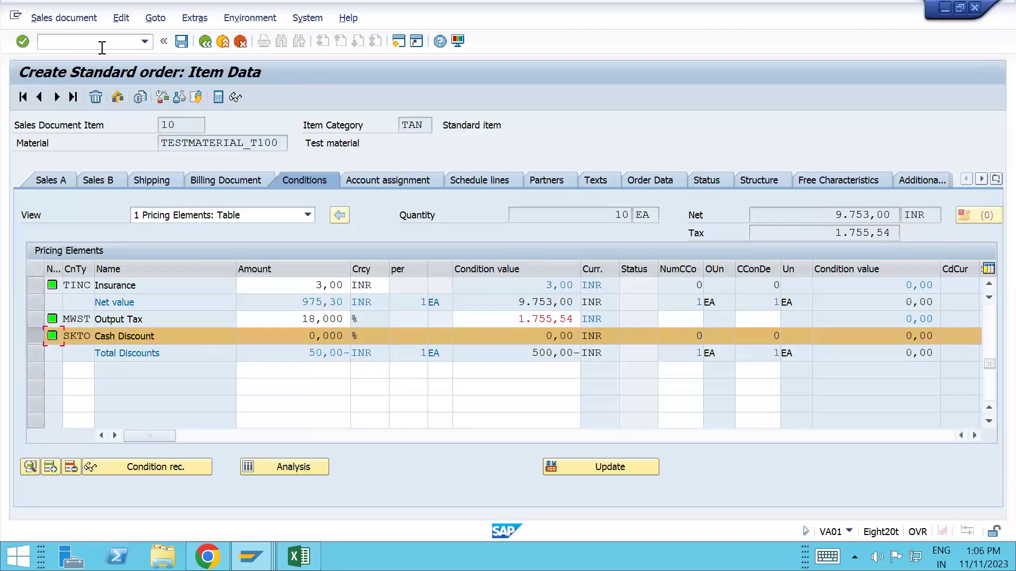
left_click(604, 468)
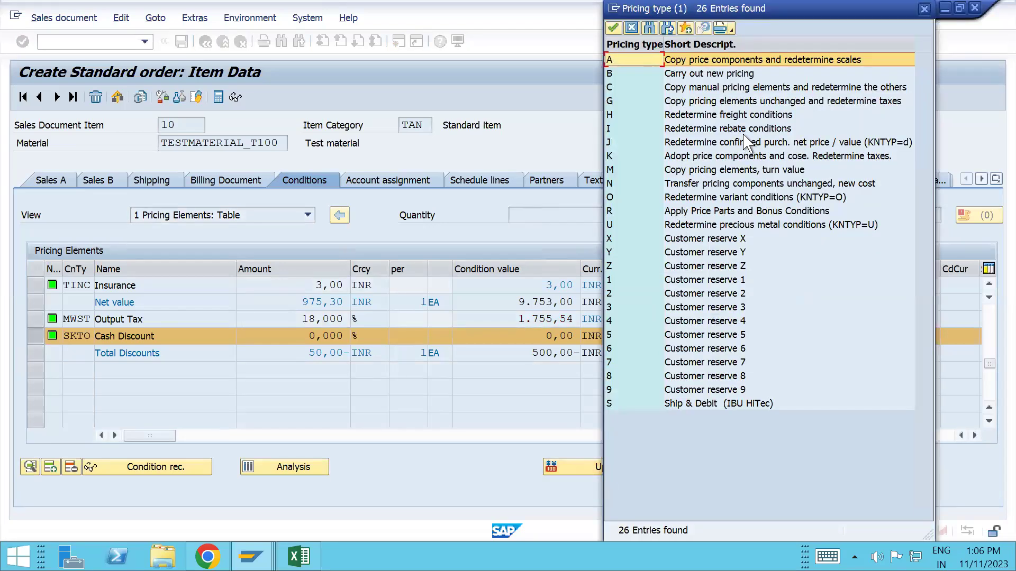
left_click(731, 185)
double_click(730, 184)
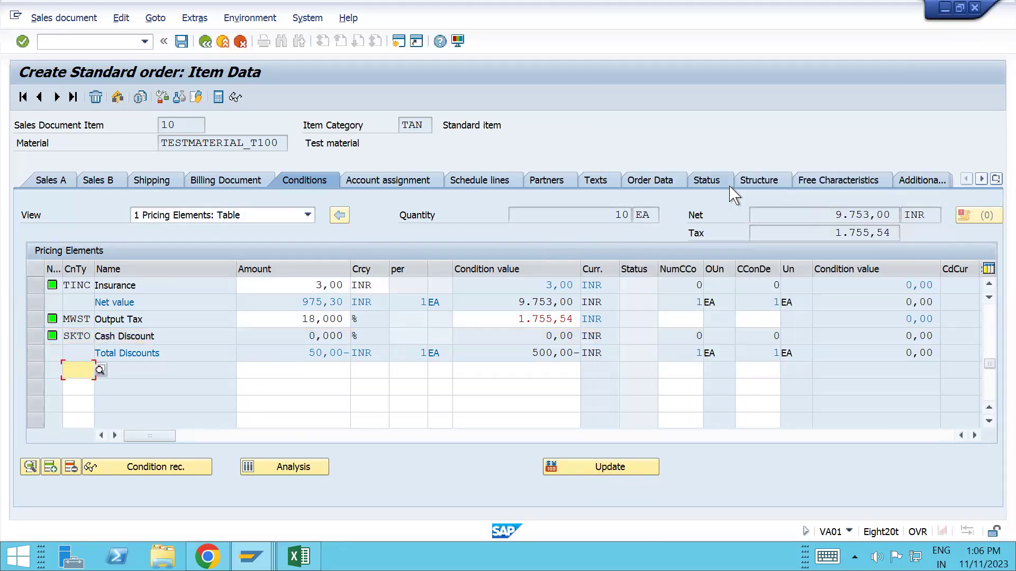
Restart transaction VA01, continue to a new OR order for sales area T100/01/01, and enter the sold-to party's customer number.
left_click(64, 48)
type("/nva01")
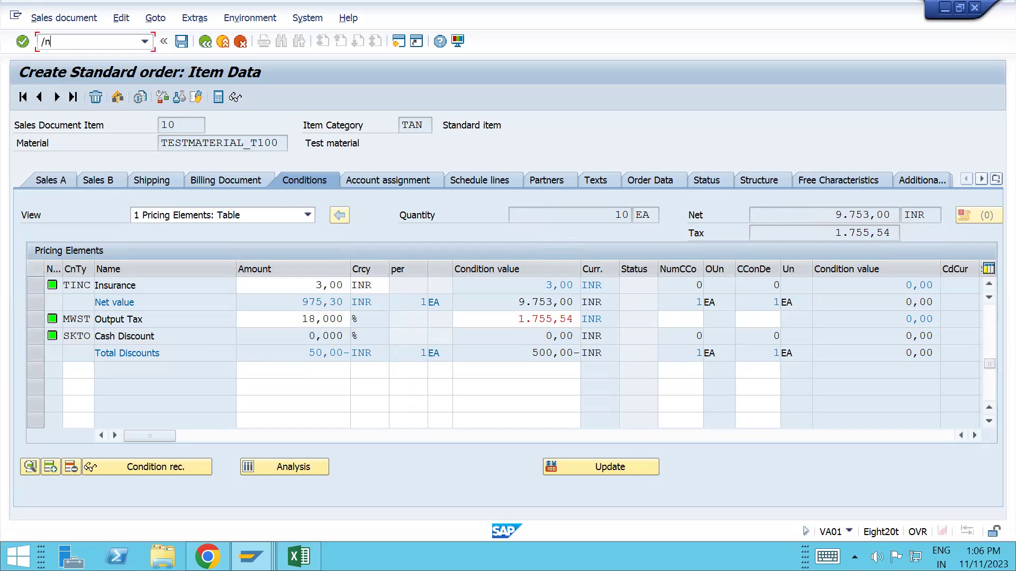
key("Return")
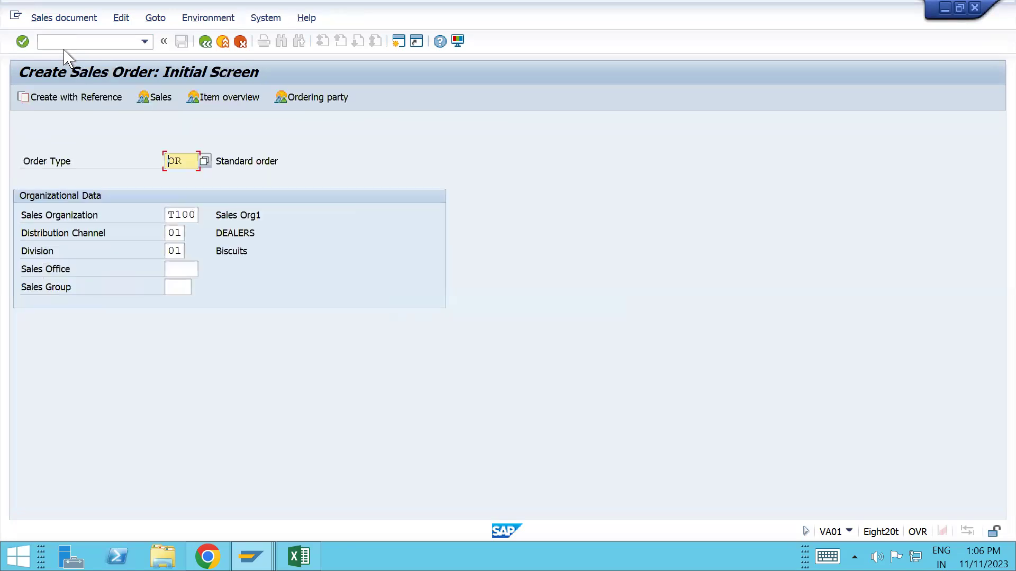
key("Return")
type("200157")
key("Tab")
key("Tab")
Enter material TESTMATERIAL_T100 with order quantity 10 and accept the delivery proposal in availability control.
key("ctrl+Tab")
key("space")
key("Down")
key("Tab")
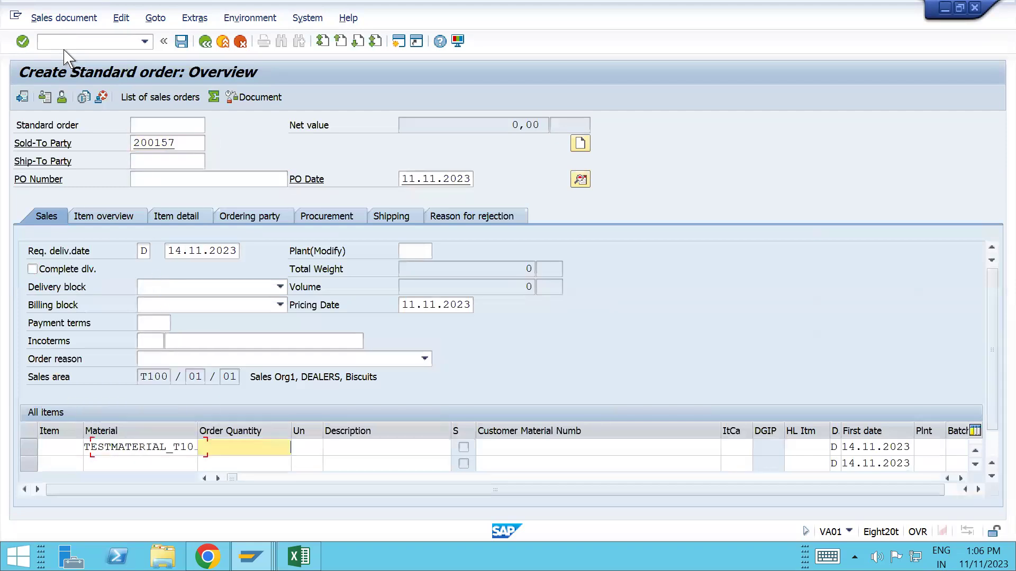
type("10")
key("Return")
key("Return")
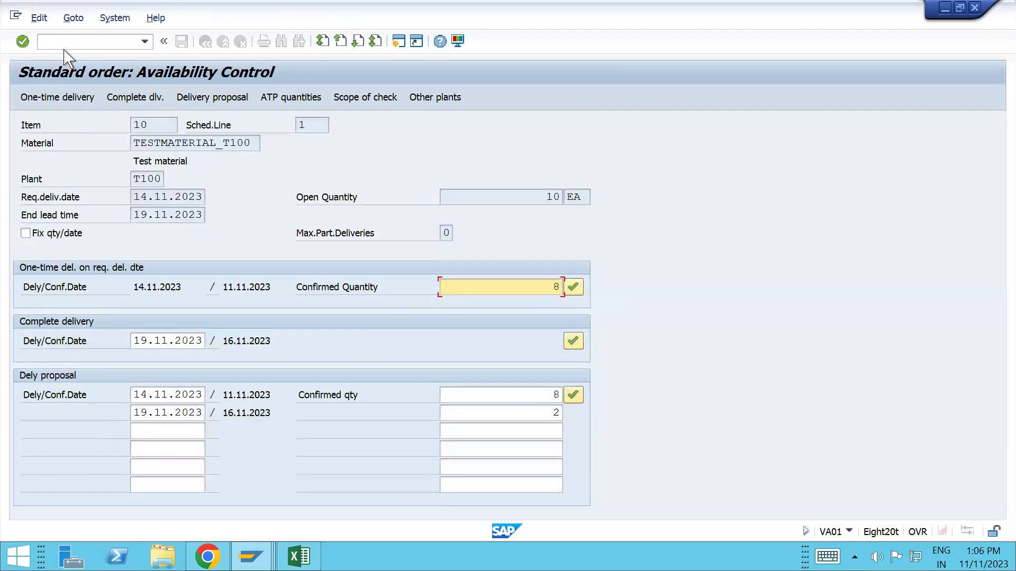
left_click(573, 396)
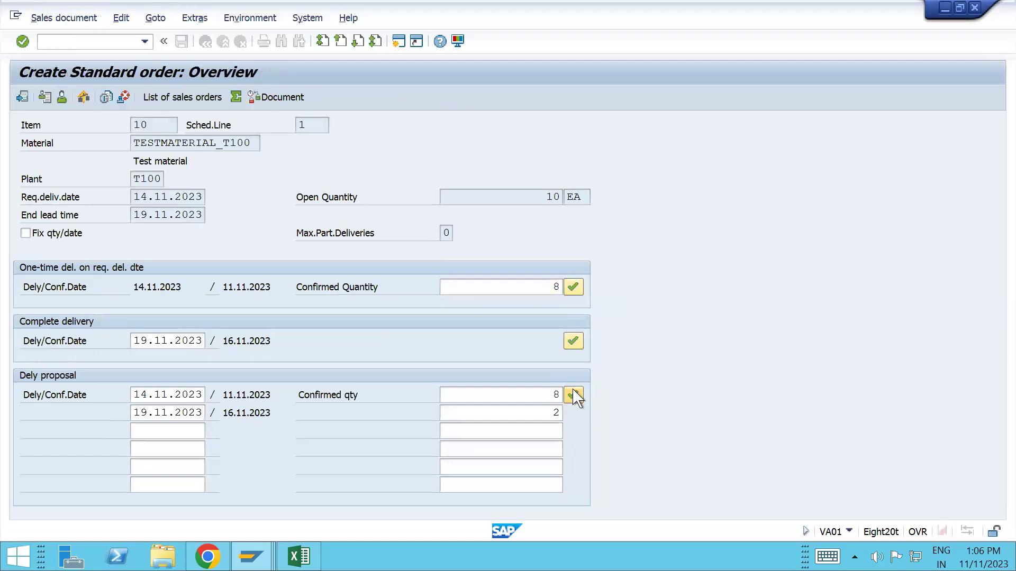
Check the new order item's conditions for cost condition VPRS.
double_click(165, 447)
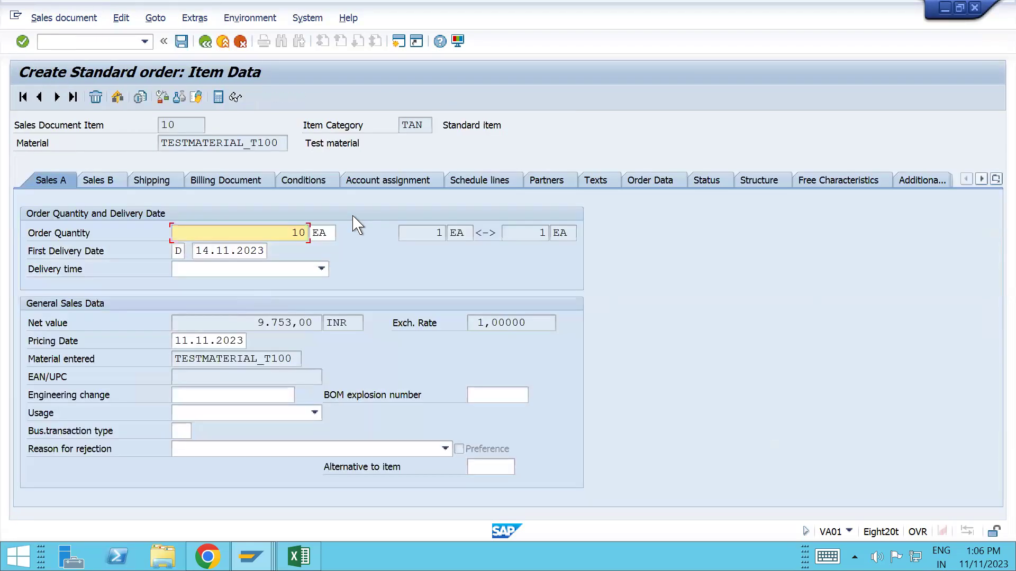
left_click(317, 182)
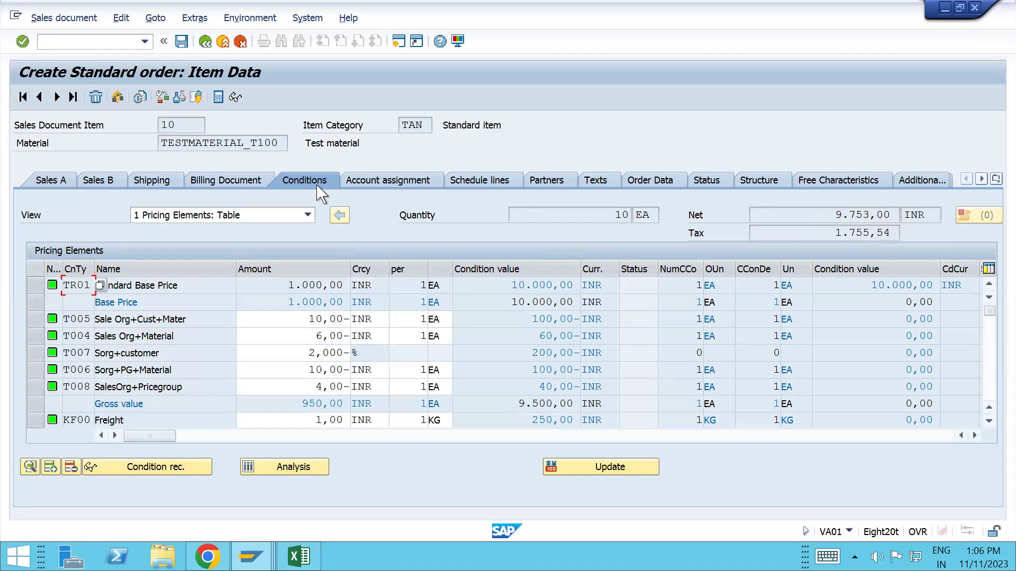
scroll(317, 186, "down", 3)
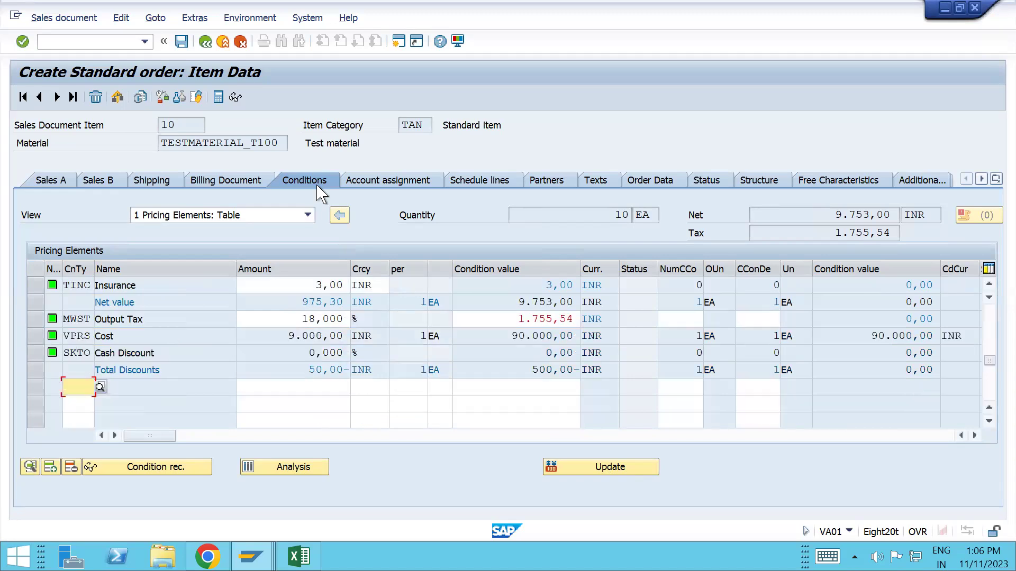
left_click(36, 338)
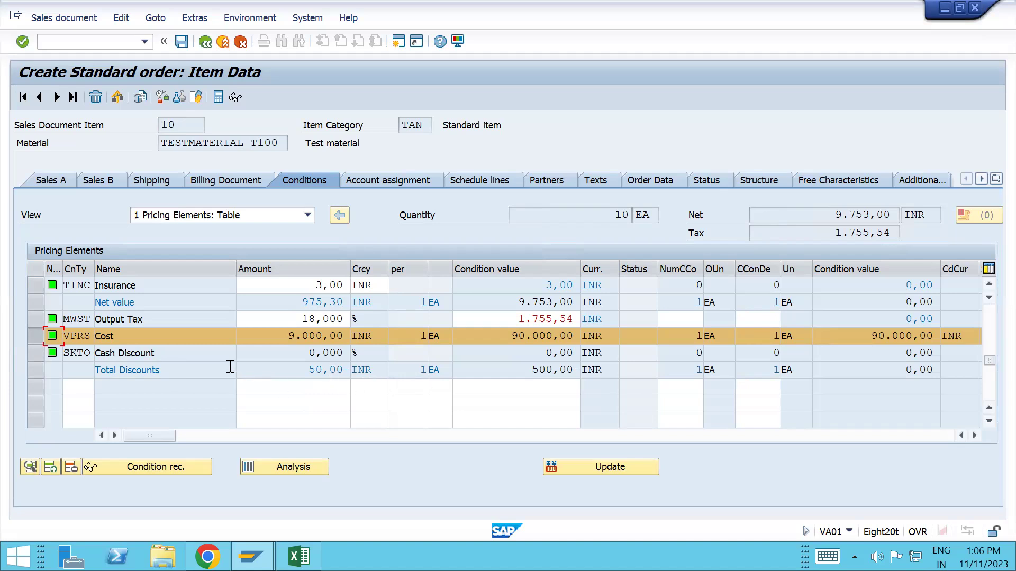
Check the requirement of Cash Discount condition SKTO in procedure T10000 and the Cash discount indicator in the material's sales data.
key("alt+Tab")
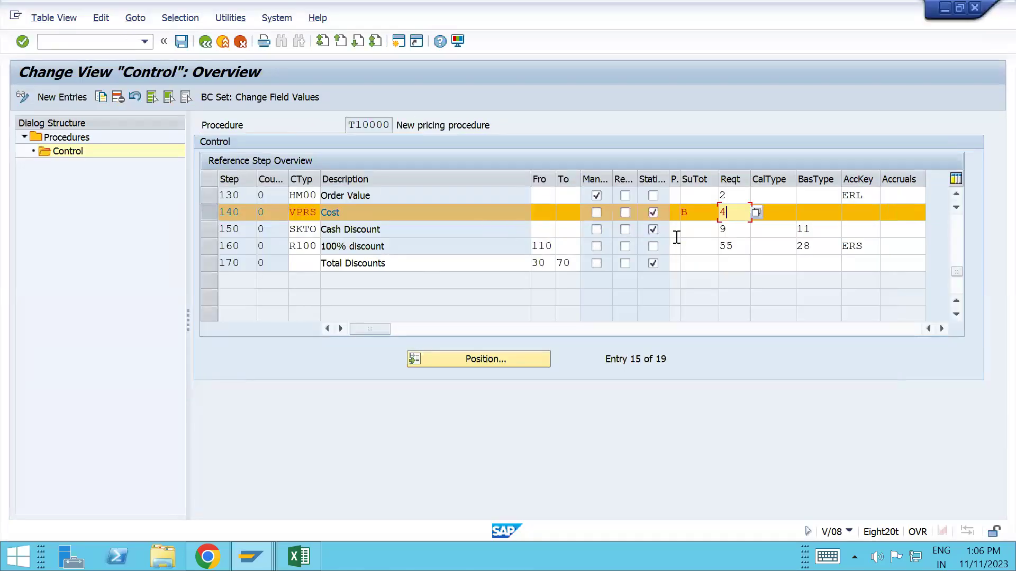
left_click(726, 232)
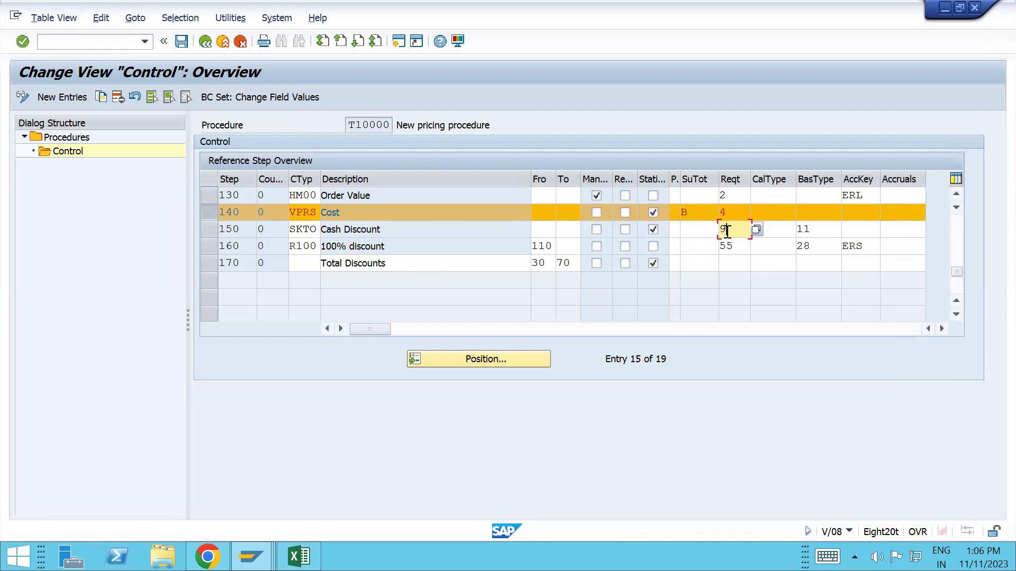
key("alt+Tab")
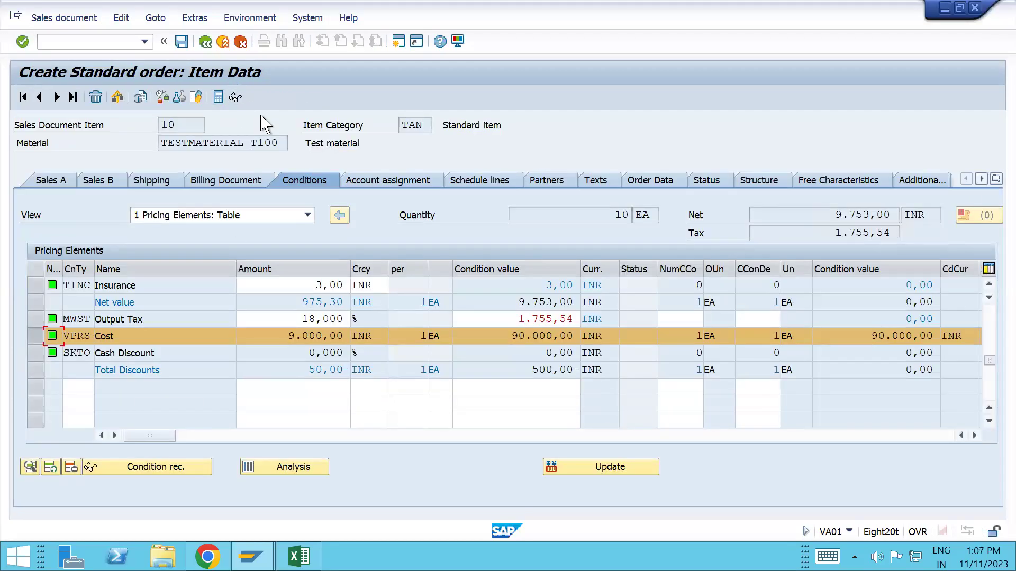
key("alt+Tab")
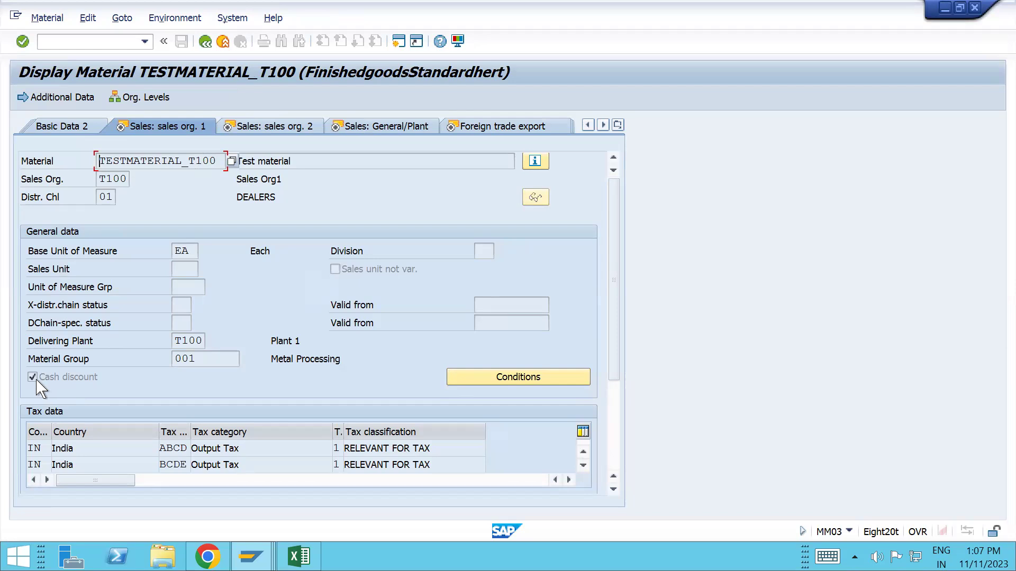
left_click(47, 18)
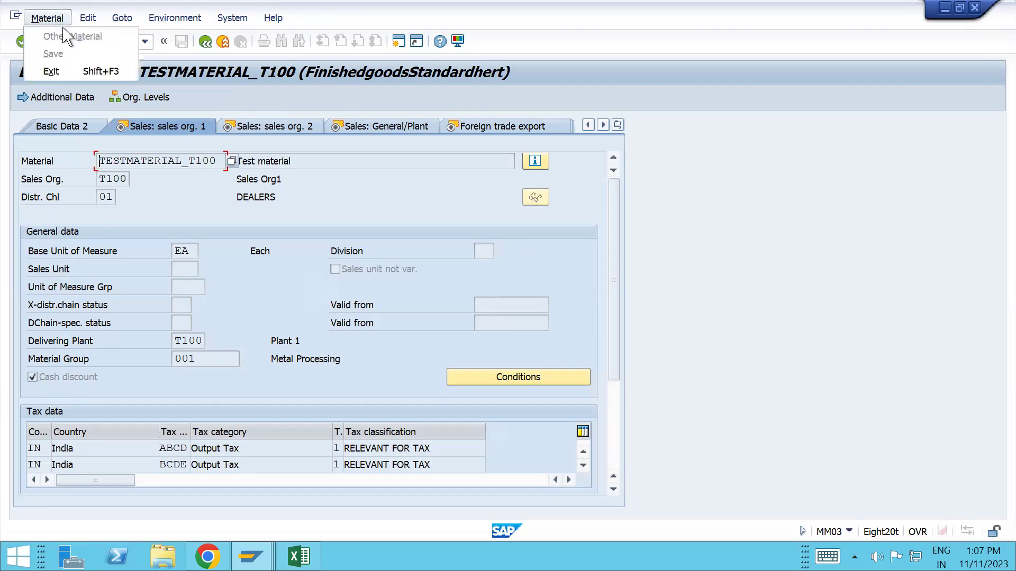
left_click(53, 20)
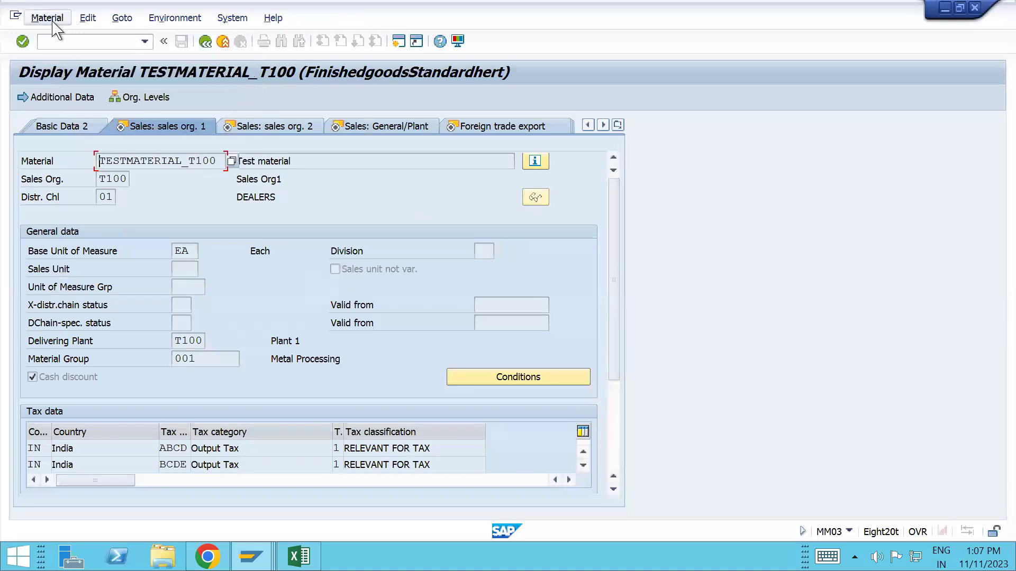
left_click(47, 19)
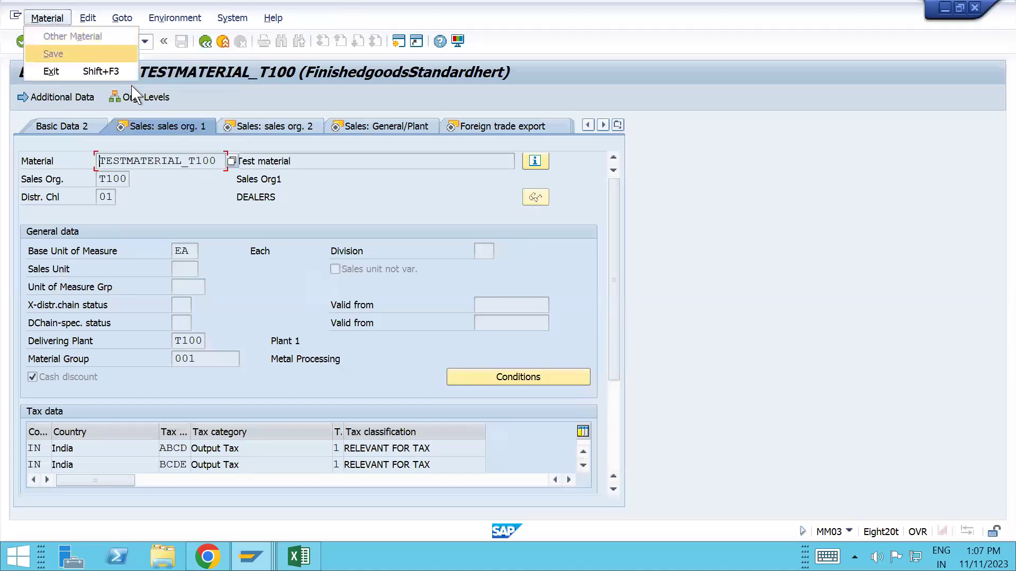
left_click(57, 114)
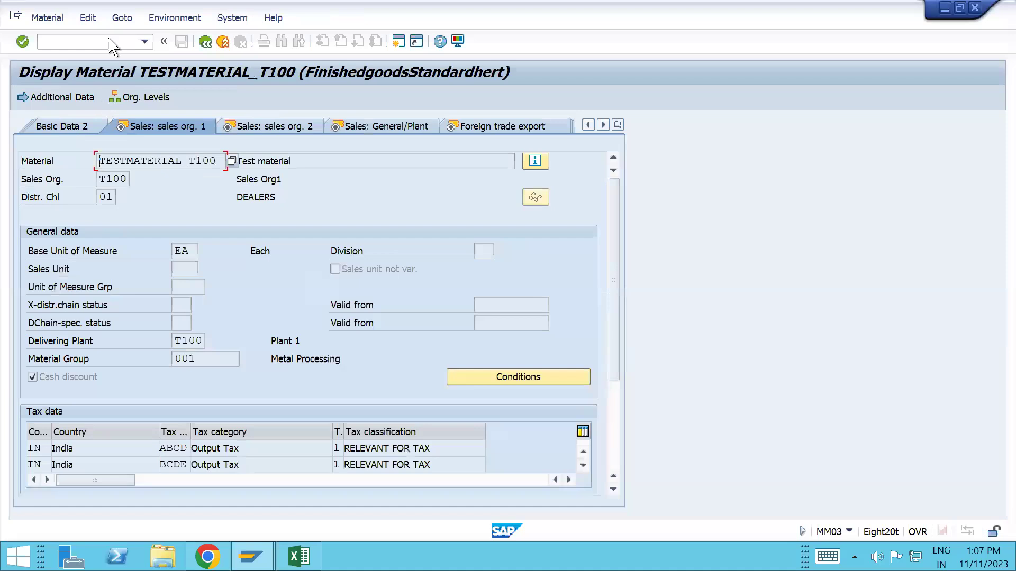
left_click(85, 20)
mouse_move(48, 24)
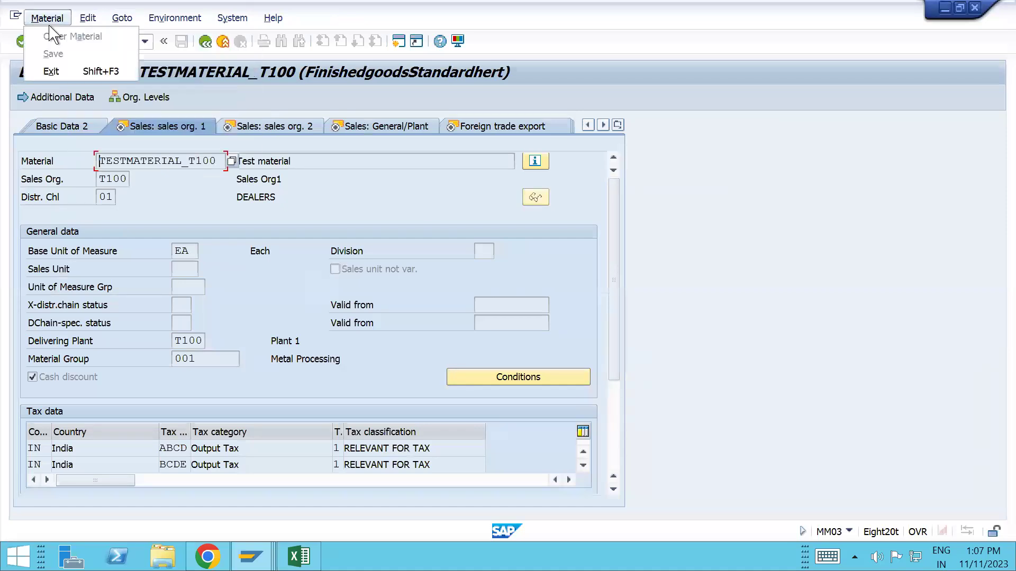
left_click(270, 163)
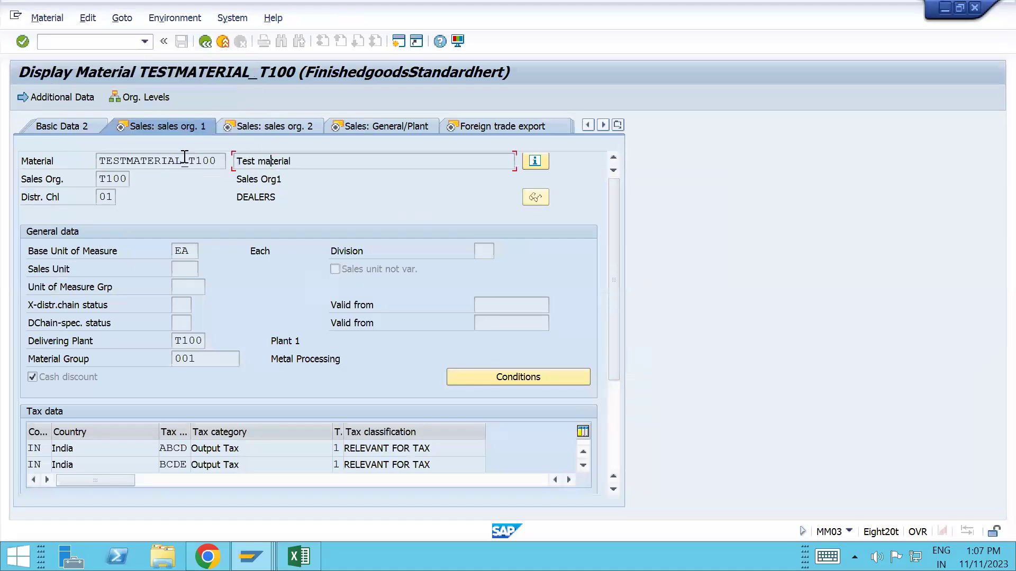
Open material TESTMATERIAL_T100 for changing with transaction MM02.
left_click_drag(100, 161, 233, 162)
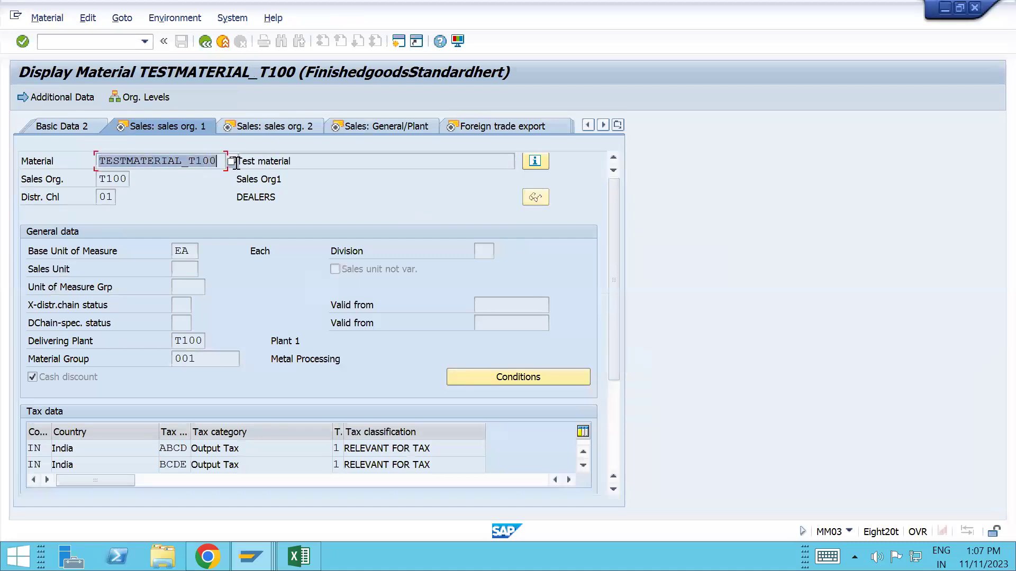
left_click(86, 43)
type("/nmm02")
key("Return")
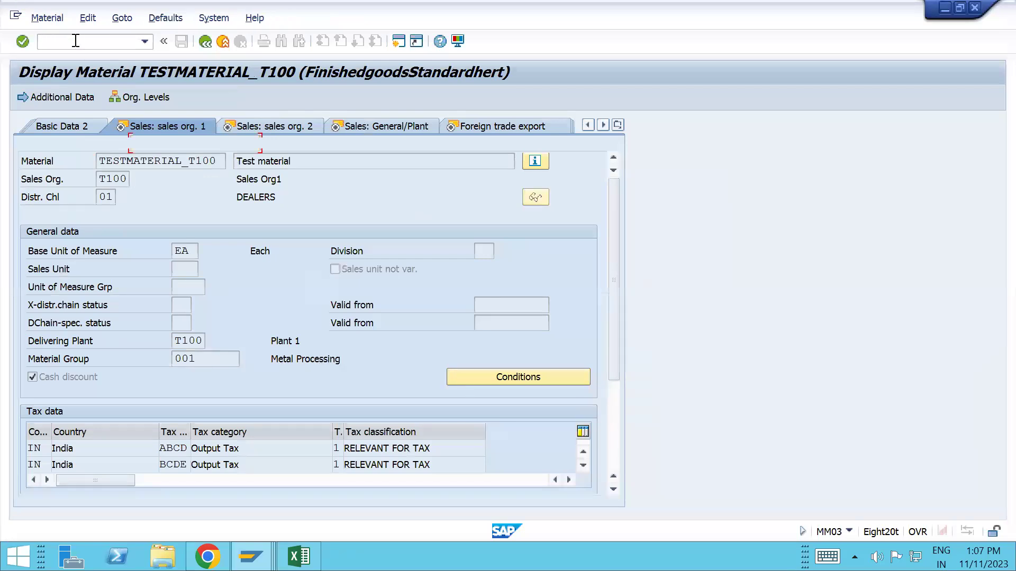
key("Return")
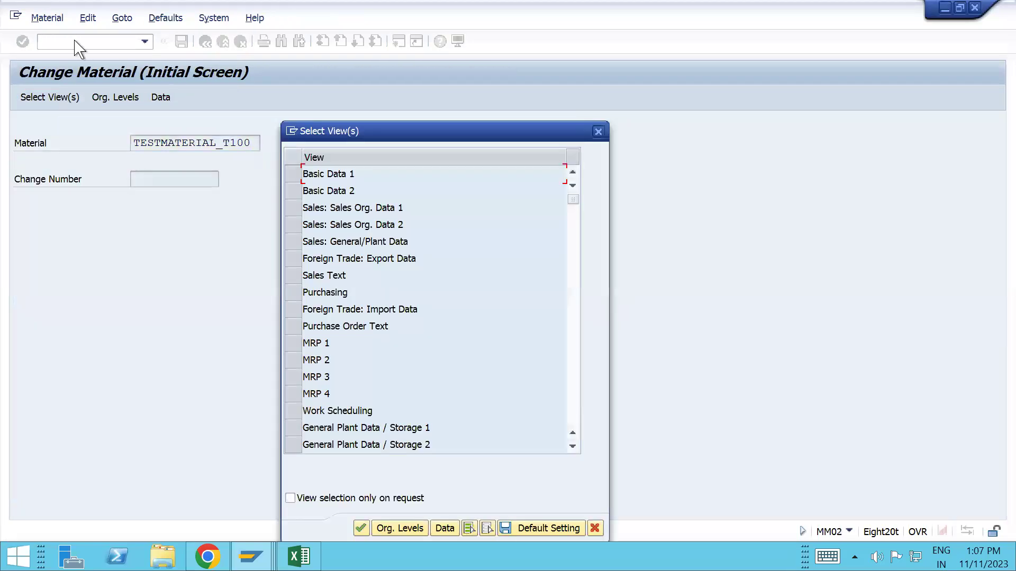
Select the view Sales: Sales Org. Data 1 for sales organization T100 and distribution channel 01.
left_click(293, 208)
key("Return")
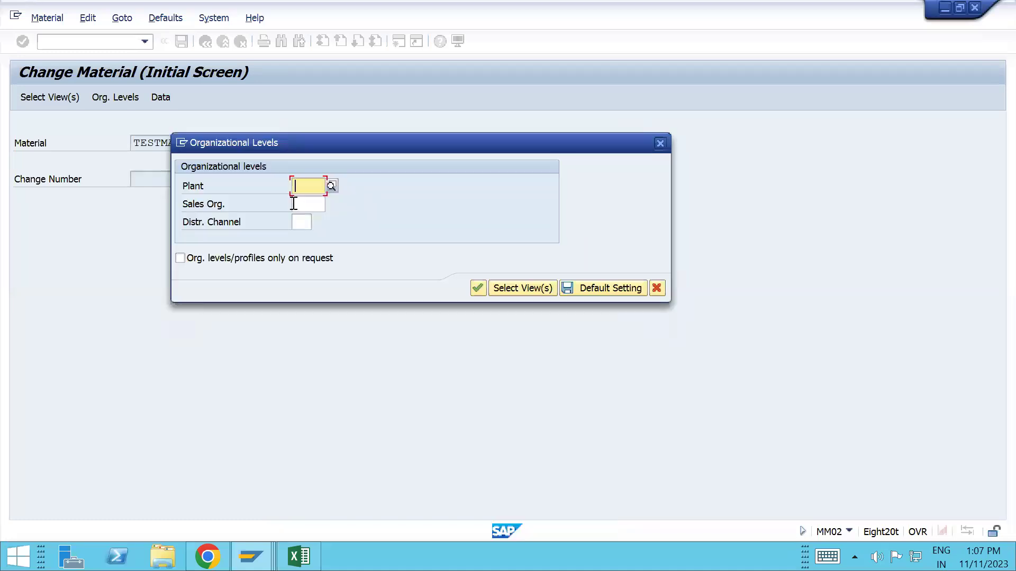
left_click(293, 204)
type("T10001")
key("Return")
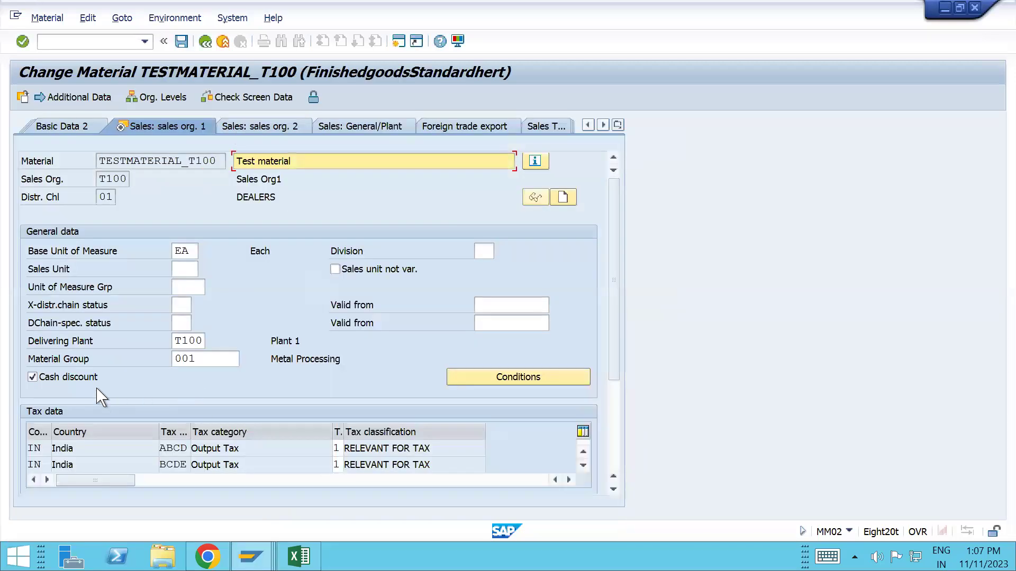
Deselect Cash discount for material TESTMATERIAL_T100, save the material, and return to the sales order session.
left_click(32, 377)
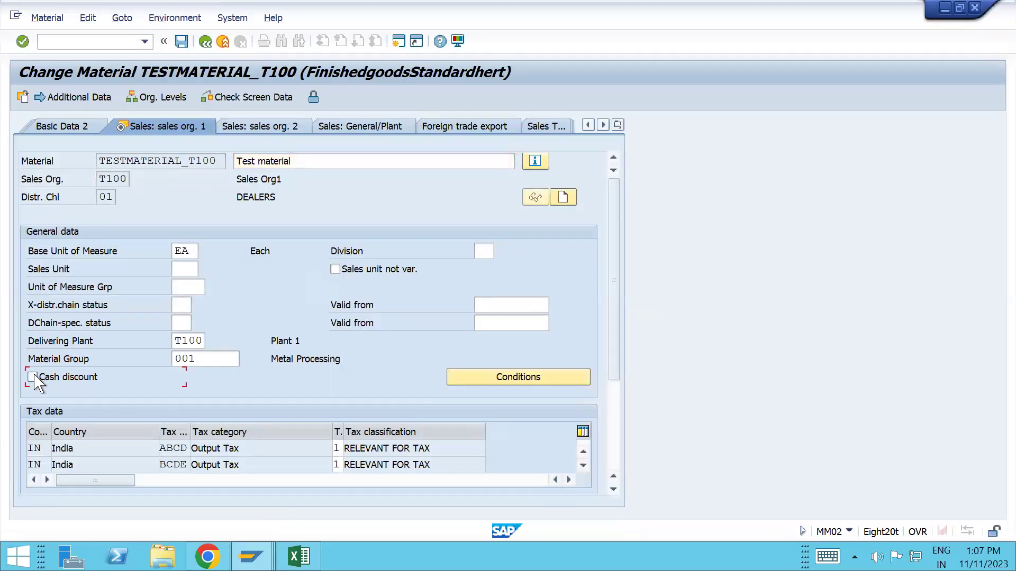
key("ctrl+s")
key("alt+Tab")
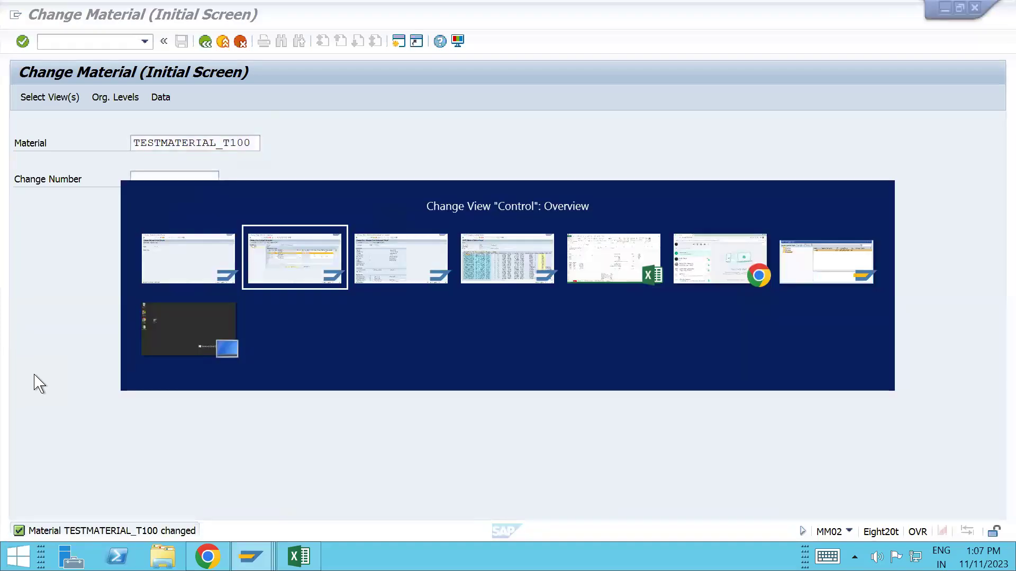
key("alt+Tab")
key("alt+Tab")
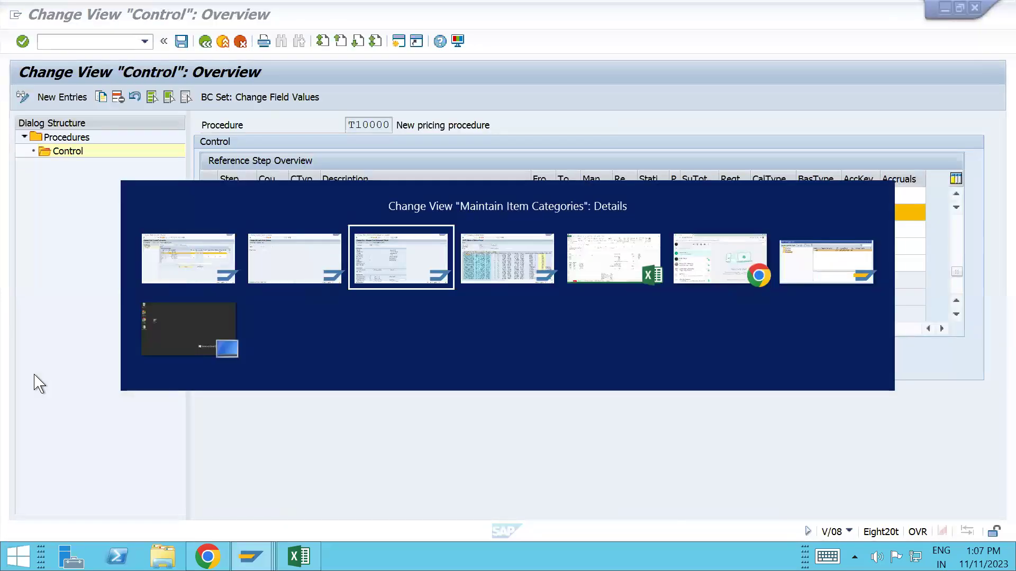
Restart VA01 to begin another OR order for sales area T100/01/01 and enter the sold-to party's customer number.
left_click(72, 45)
type("/nva01")
key("Return")
key("Return")
key("space")
key("Down")
key("Return")
key("Tab")
key("Tab")
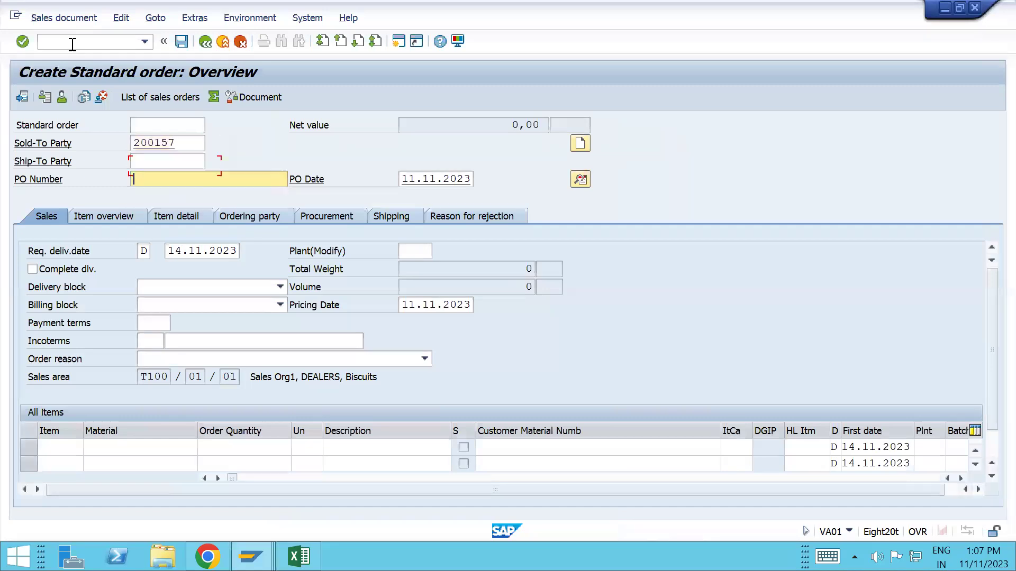
Enter material TESTMATERIAL_T100 in the first item line of the order.
key("Down")
key("Down")
key("Down")
key("Down")
key("Down")
key("Down")
key("Down")
key("space")
key("Down")
key("Return")
key("Tab")
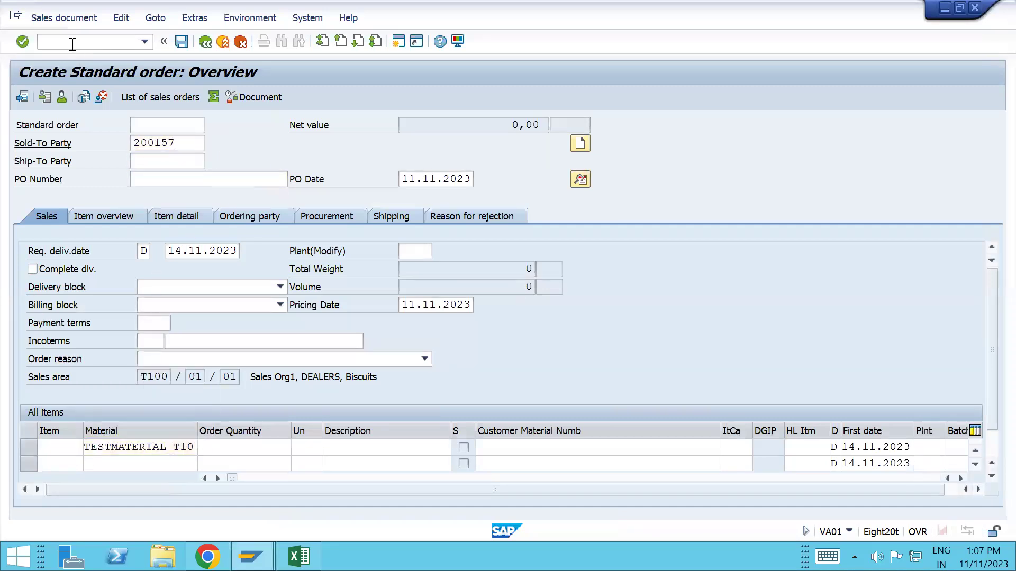
Accept the item's gross weight and set its order quantity to 10, continuing to availability control.
key("space")
key("Down")
key("Return")
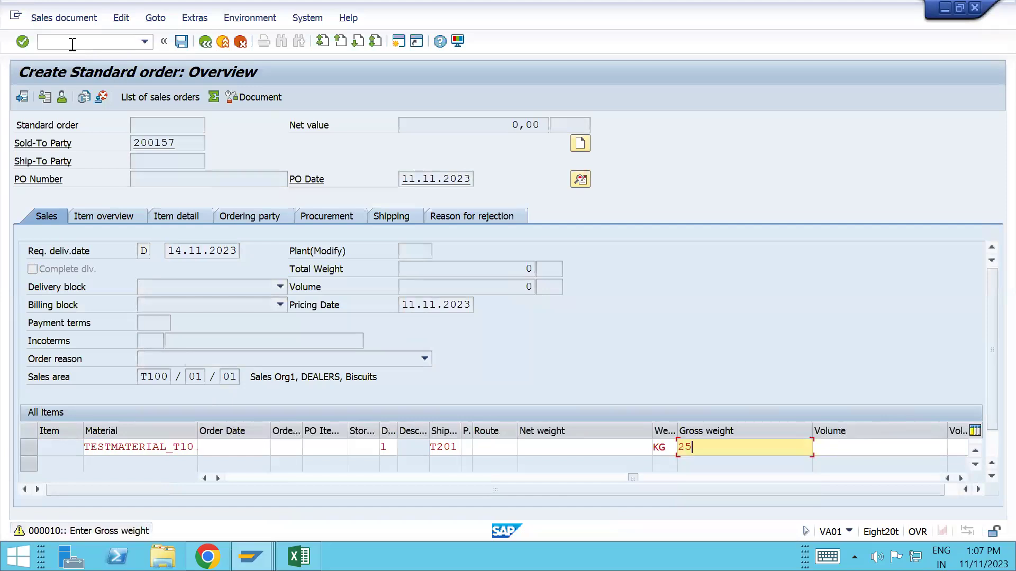
key("Return")
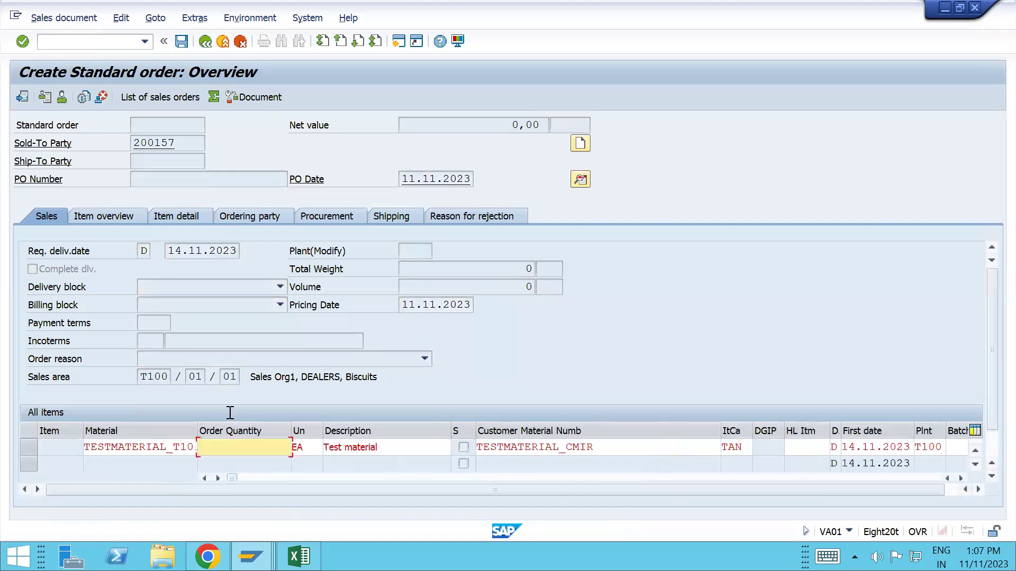
type("10")
key("Return")
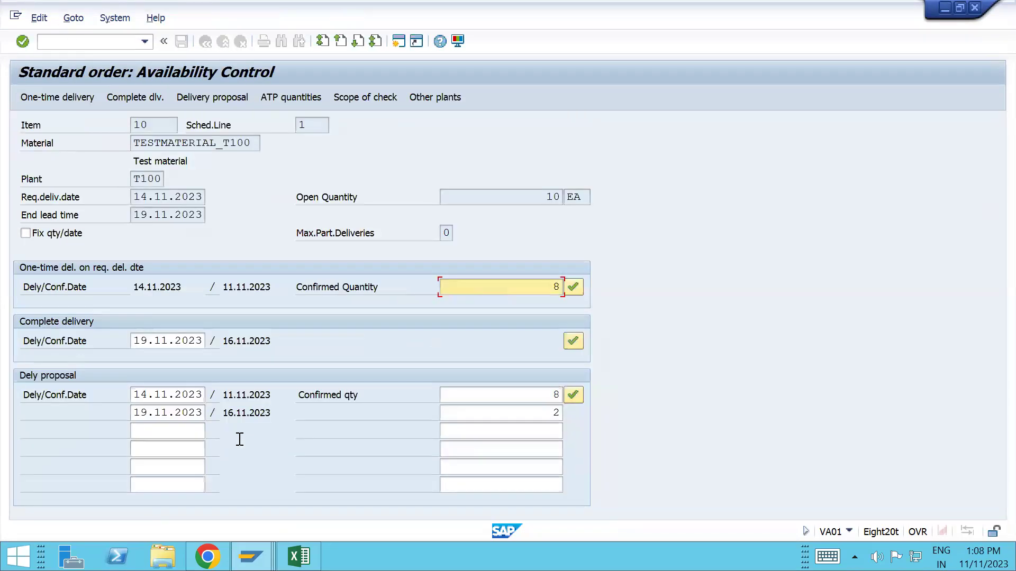
Accept the delivery proposal for item 10 and display the end of its pricing conditions.
left_click(574, 395)
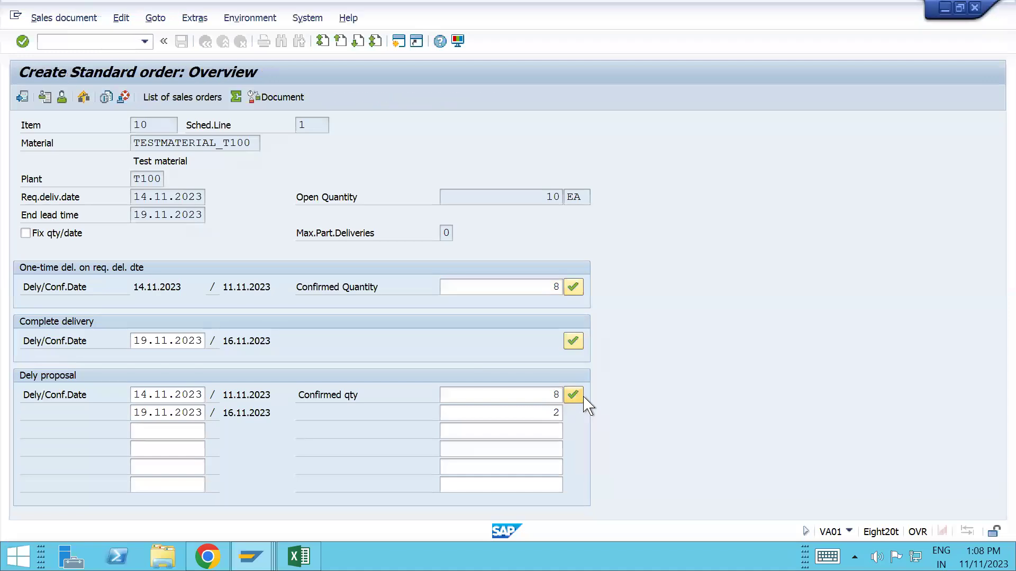
double_click(172, 460)
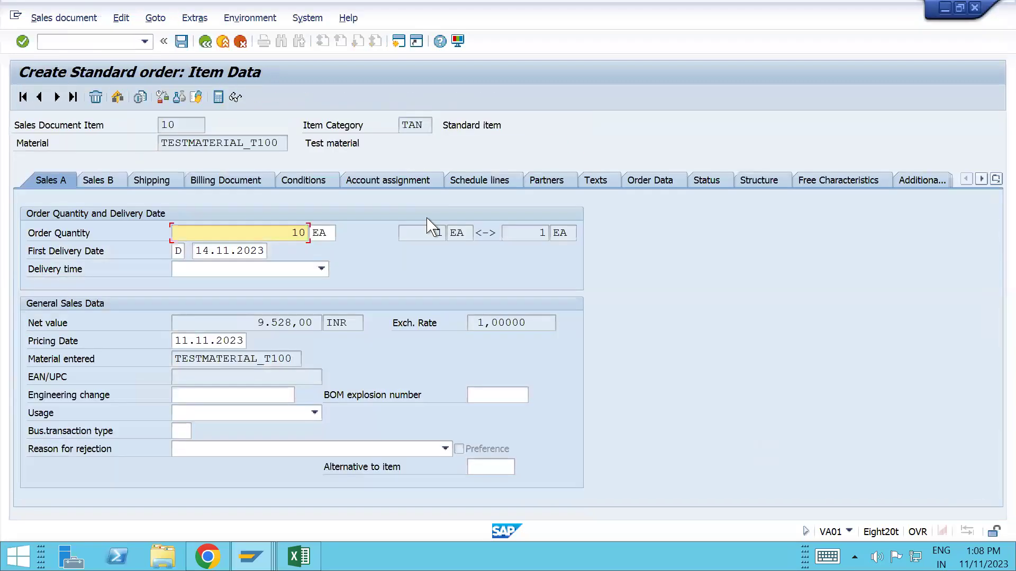
left_click(311, 182)
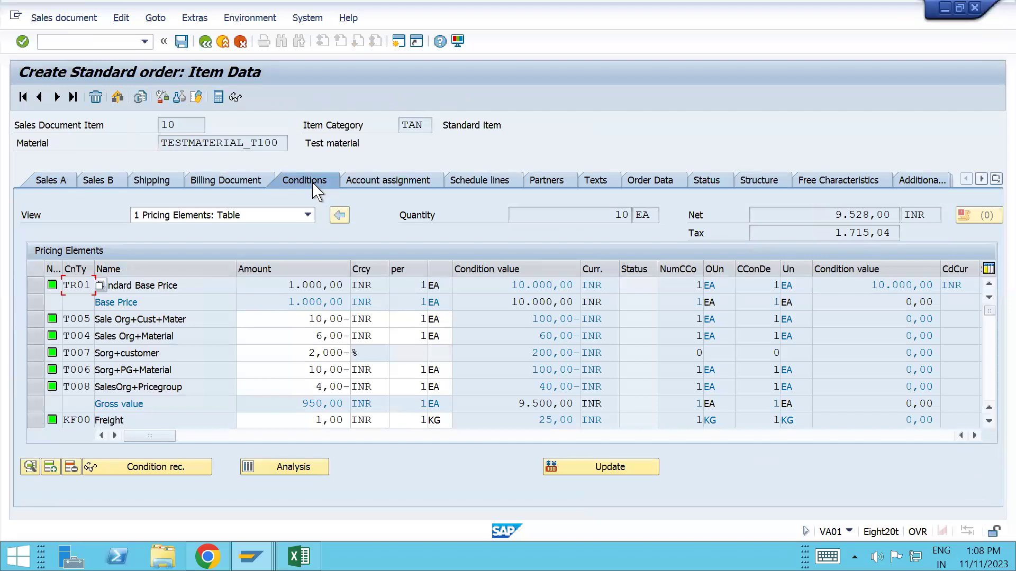
key("Page_Down")
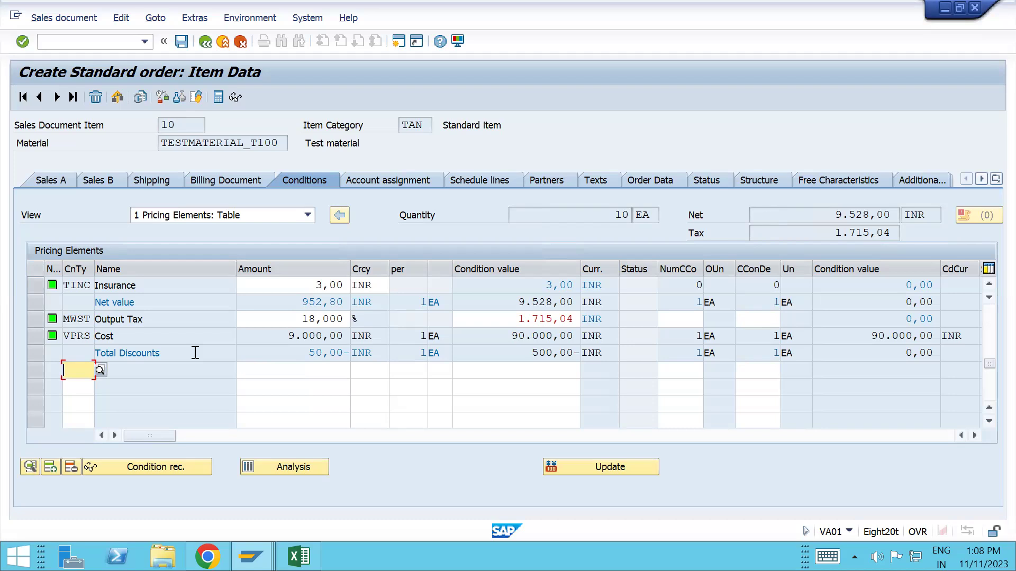
Switch to the MM02 session and open the Sales Org. Data 1 view of TESTMATERIAL_T100 for sales organization T100, distribution channel 01.
key("alt+Tab")
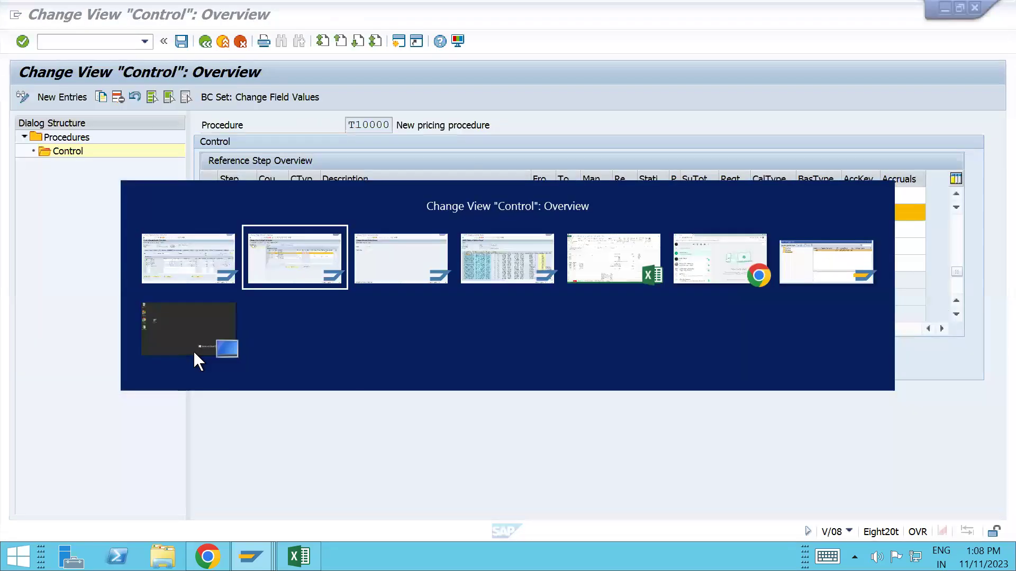
key("alt+Tab")
key("Return")
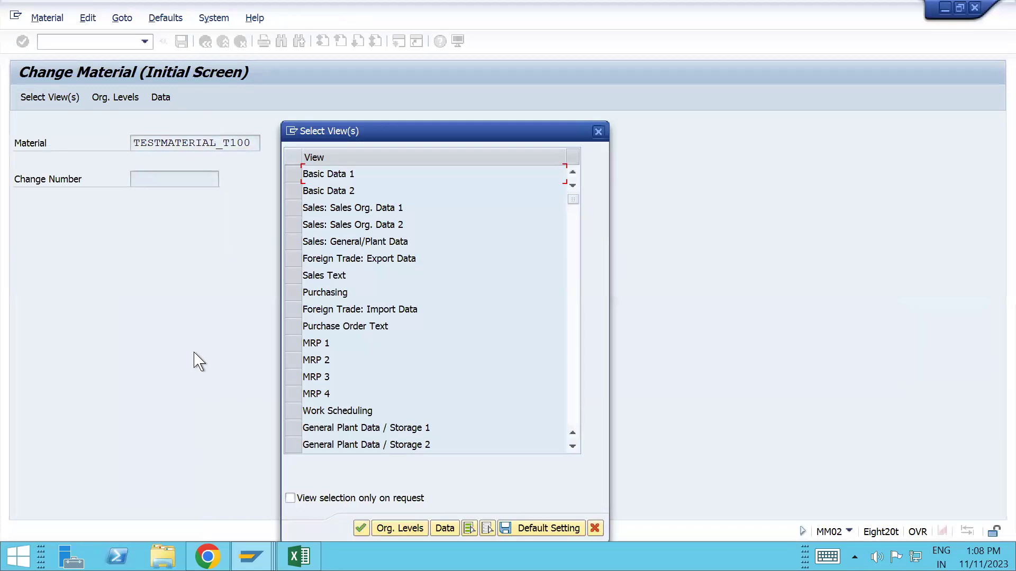
left_click(294, 207)
key("Return")
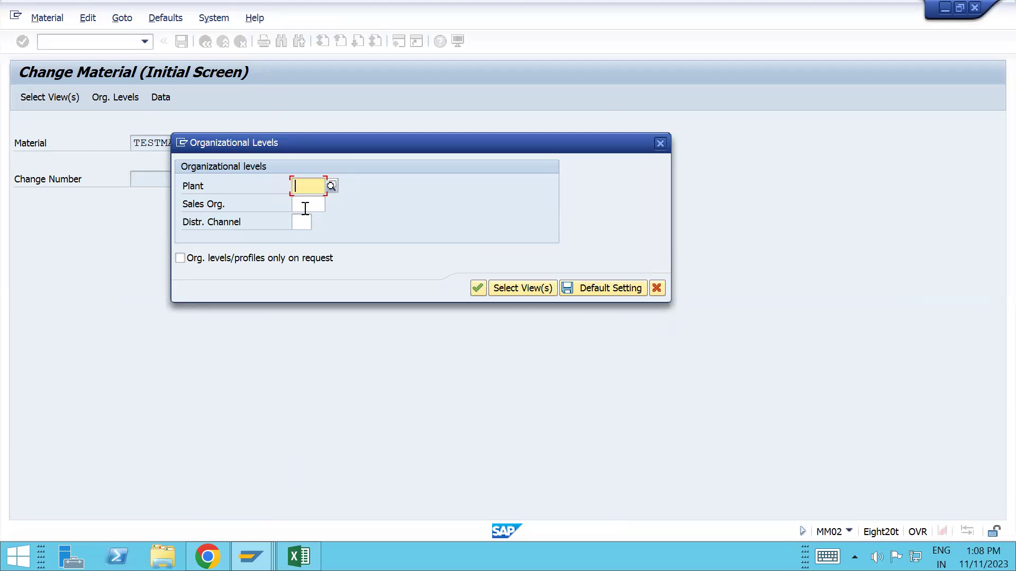
left_click(305, 209)
type("T100")
key("Tab")
type("01")
key("Return")
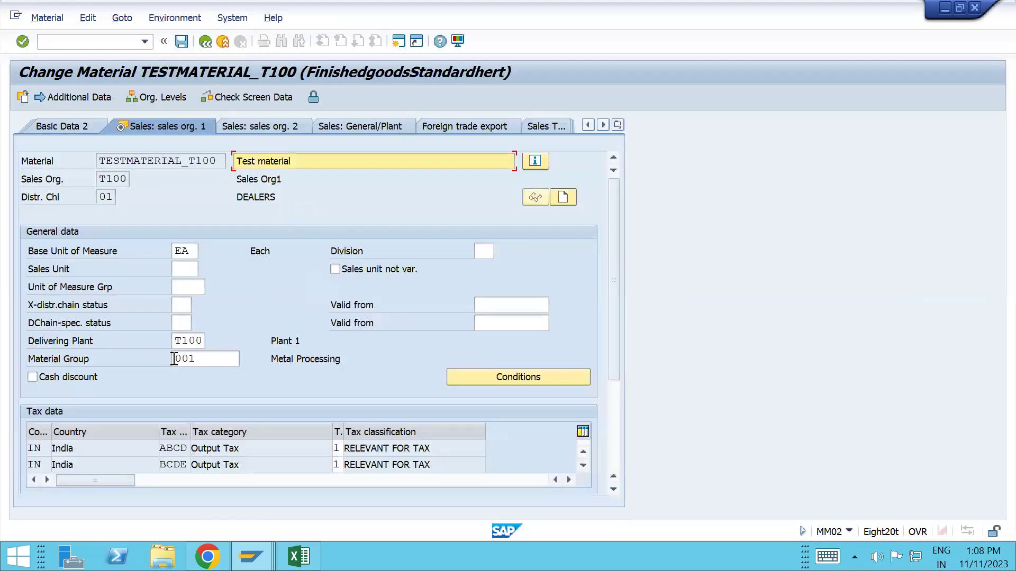
Enable Cash discount for material TESTMATERIAL_T100, save the material, and return to the sales order session.
left_click(35, 377)
key("ctrl+s")
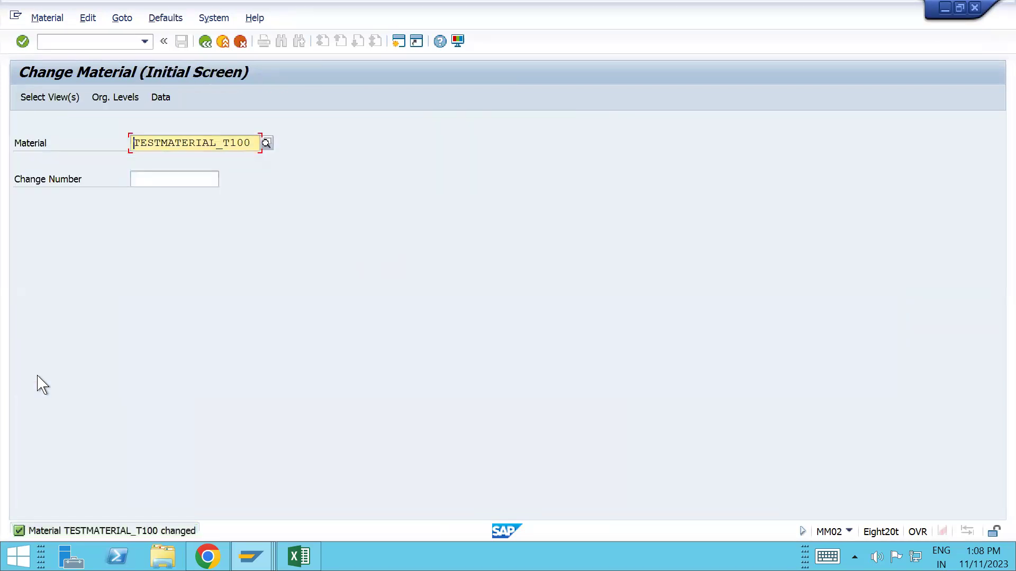
key("alt+Tab")
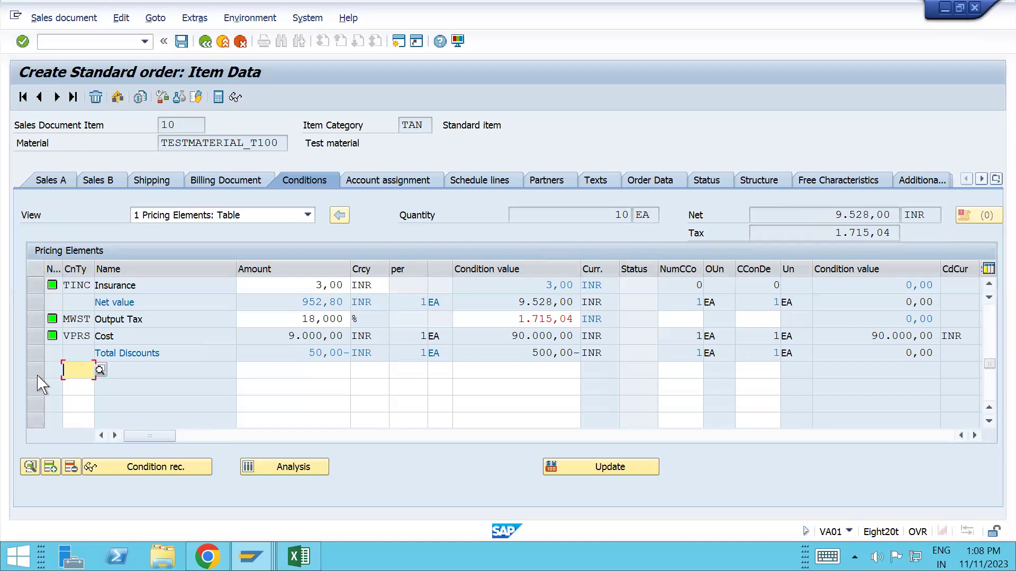
Examine the requirement of the R100 100% discount line in pricing procedure T10000, and return to the sales order's conditions.
key("alt+Tab")
key("alt+Tab")
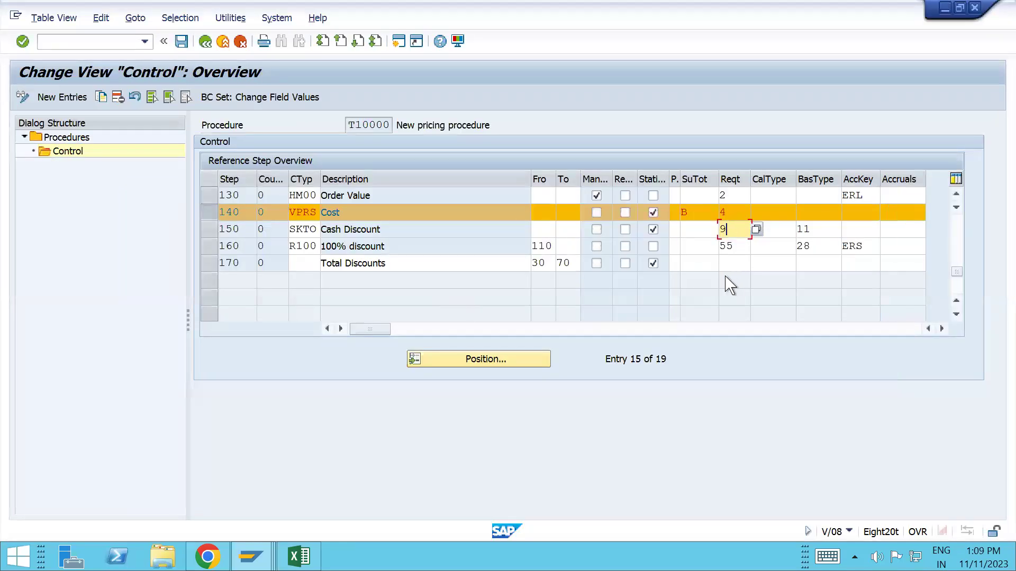
left_click(735, 245)
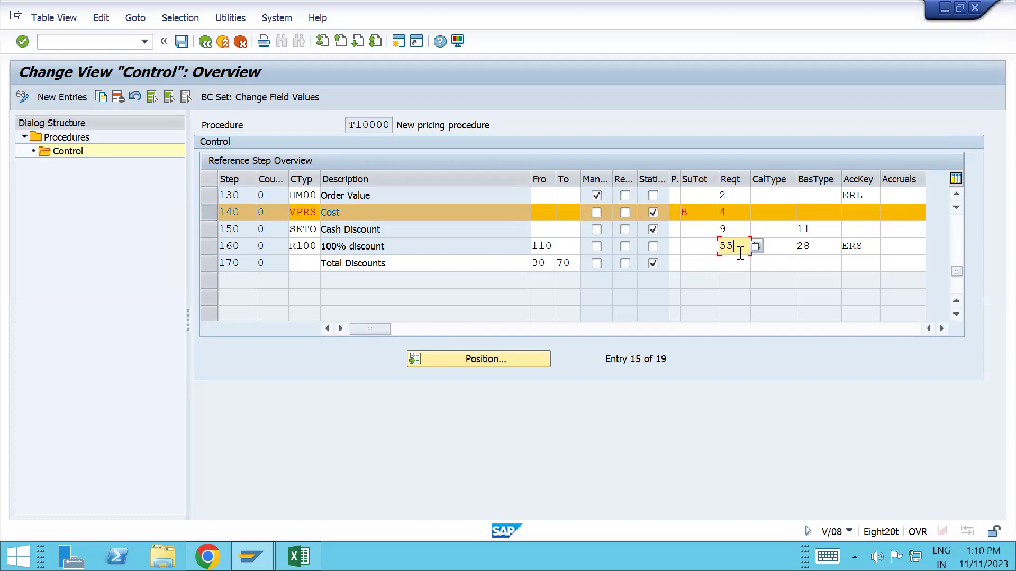
key("alt+Tab")
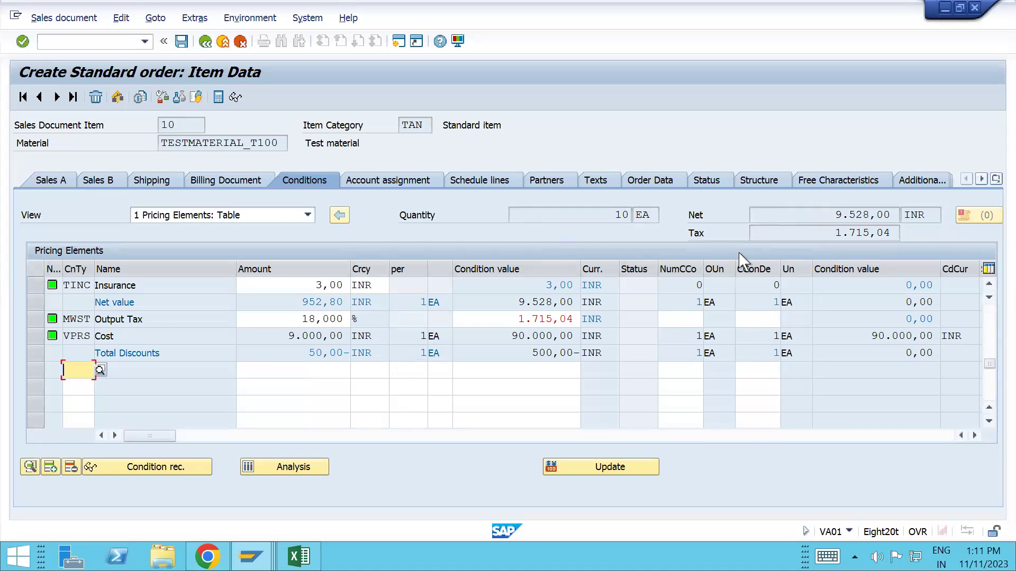
Start transaction VOV7 in the session that holds the material change screen.
key("alt+Tab")
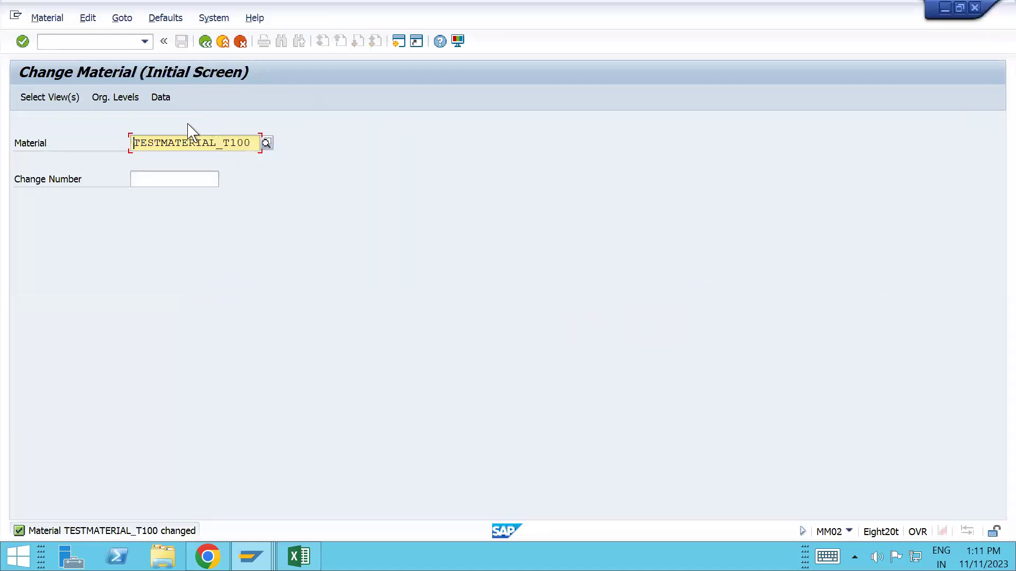
left_click(74, 46)
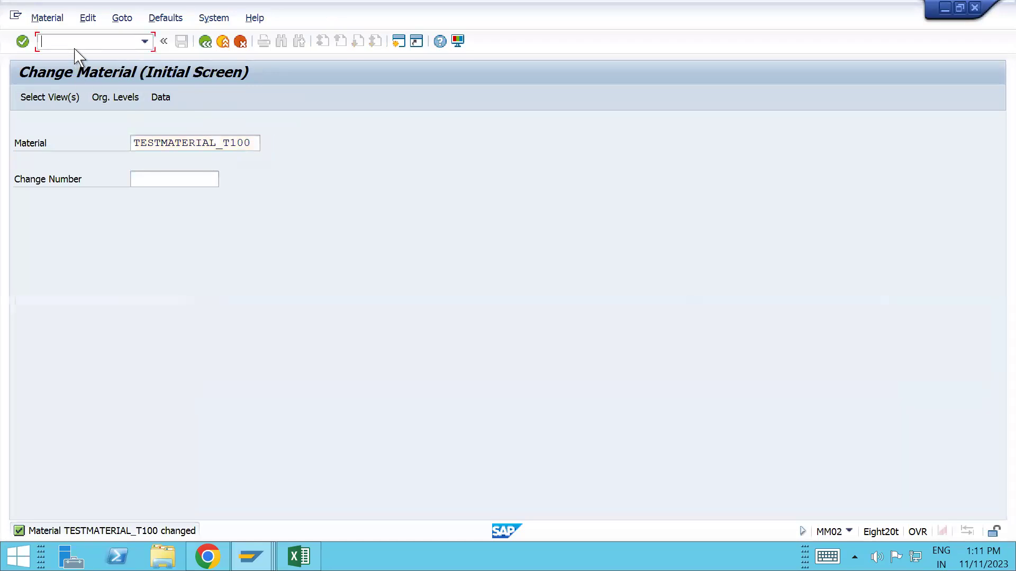
type("/nvov7")
key("Return")
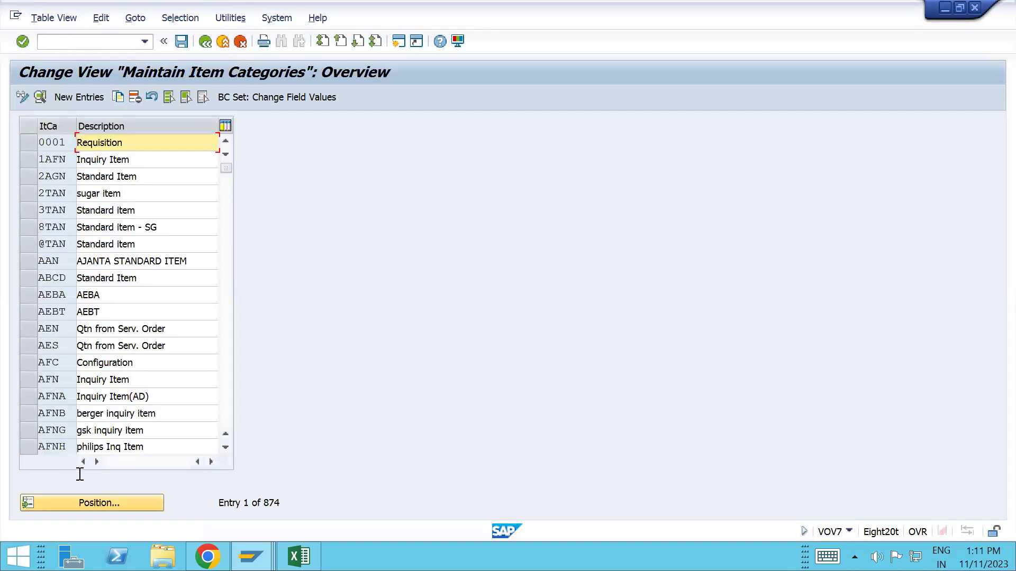
Find item category TANN (Free of Charge Item) in the list and open its details.
left_click(80, 499)
type("tan")
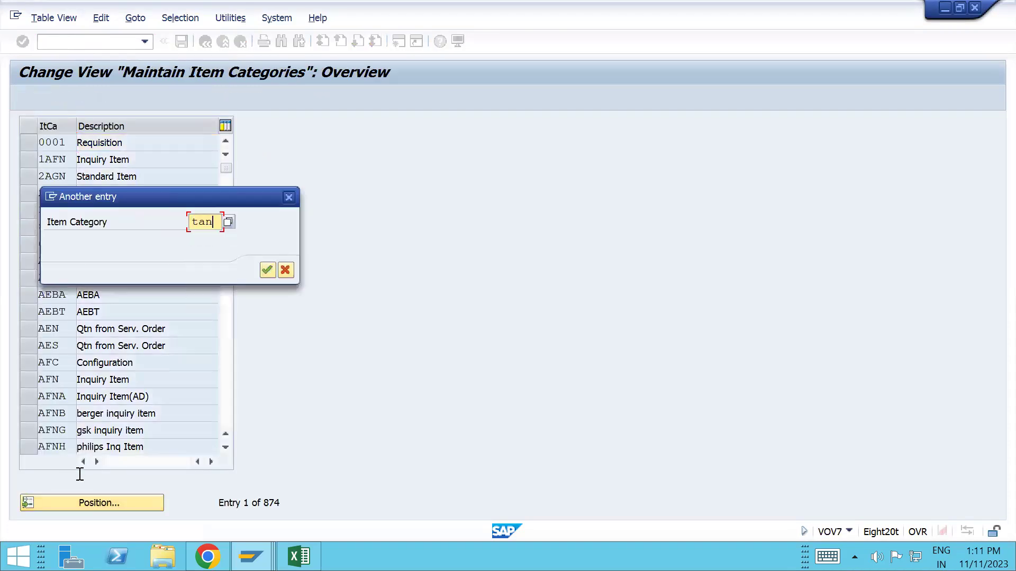
key("Return")
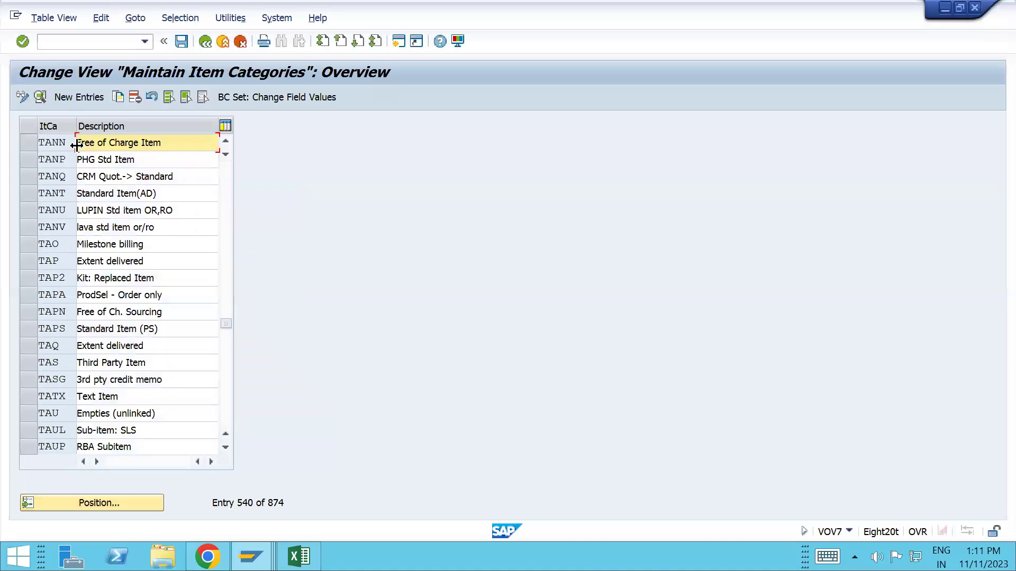
left_click(30, 143)
left_click(41, 98)
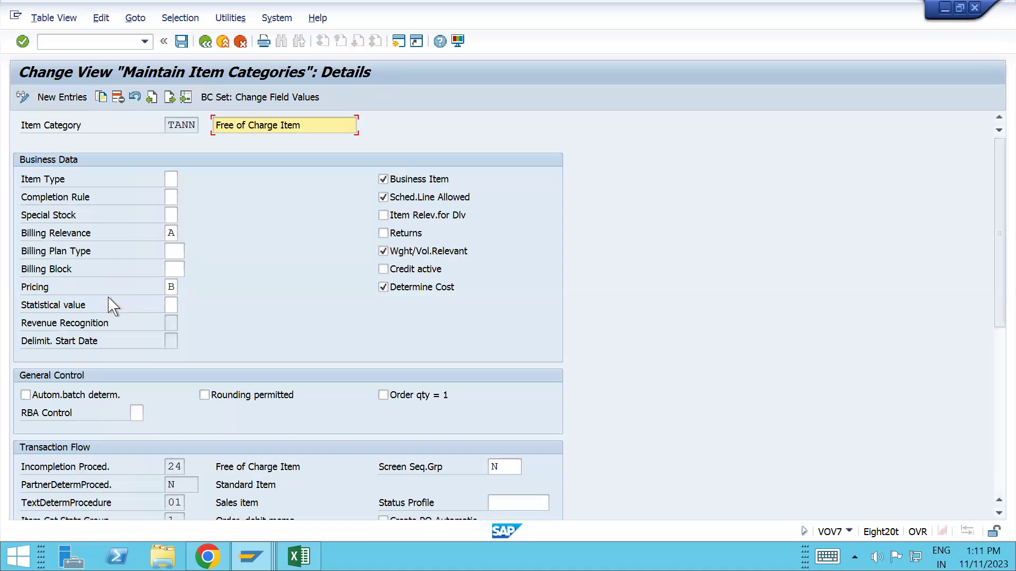
Try Pricing value A for item category TANN, enter B instead, and save the item category.
left_click(170, 287)
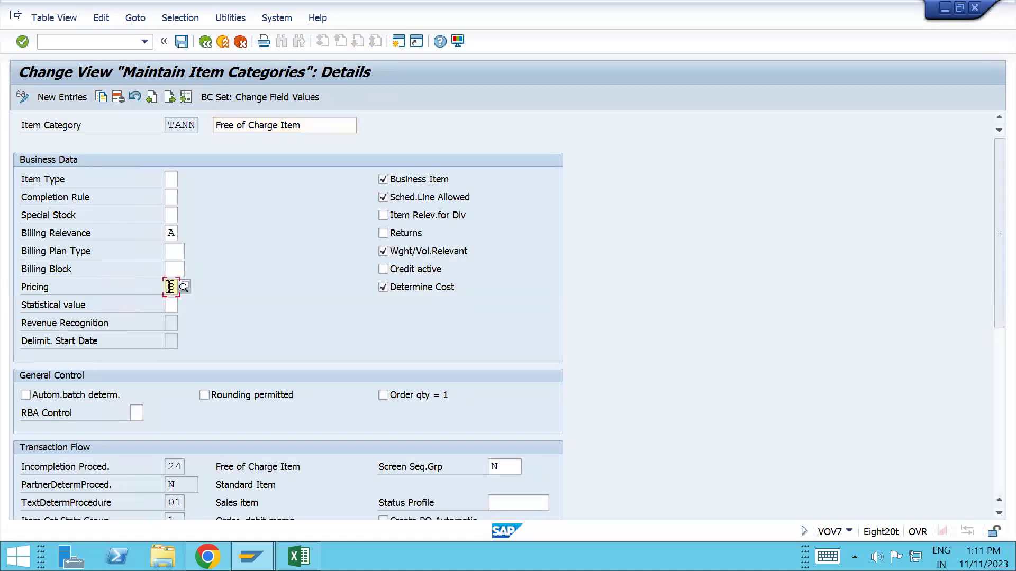
type("A")
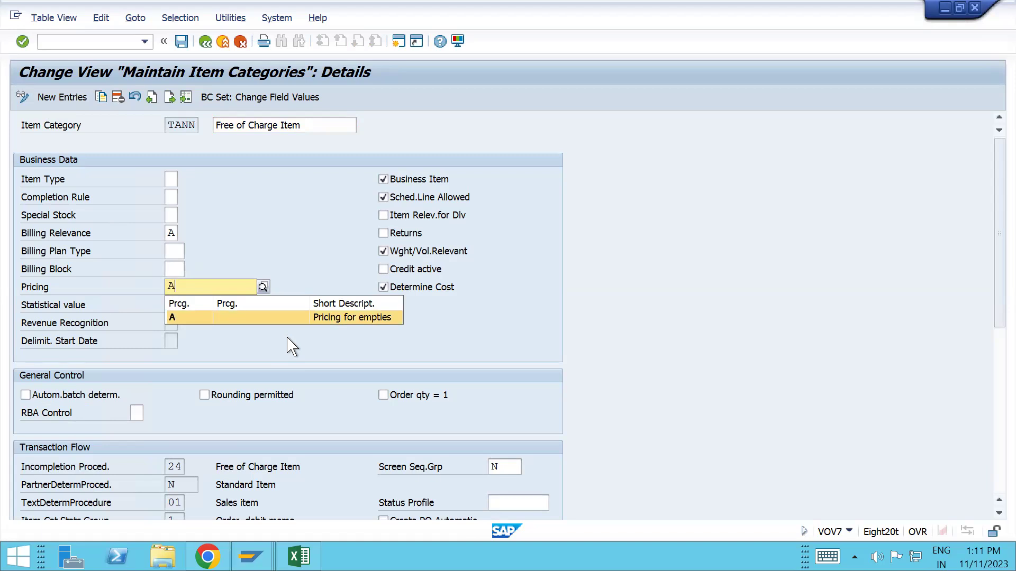
key("BackSpace")
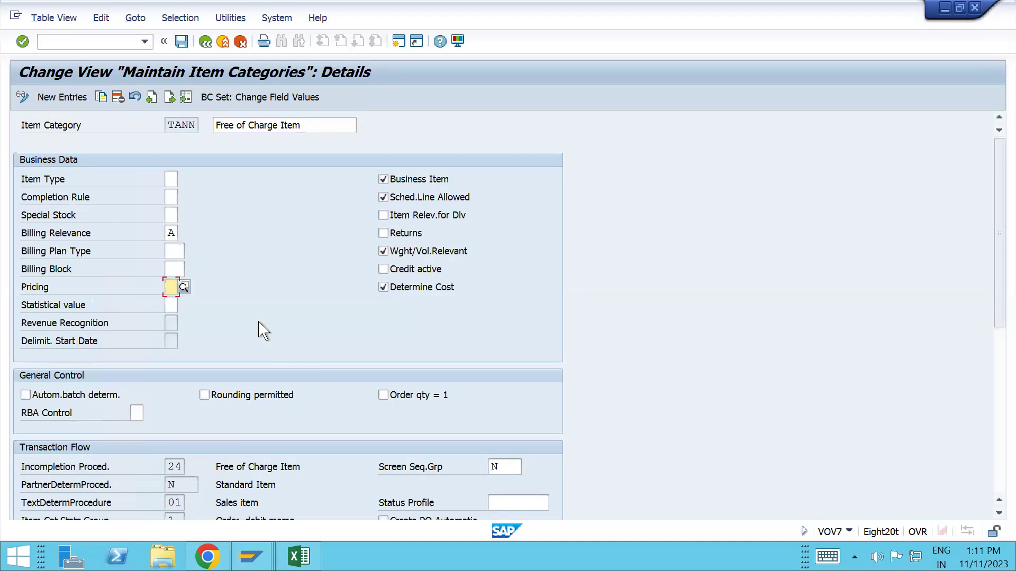
type("B")
key("Return")
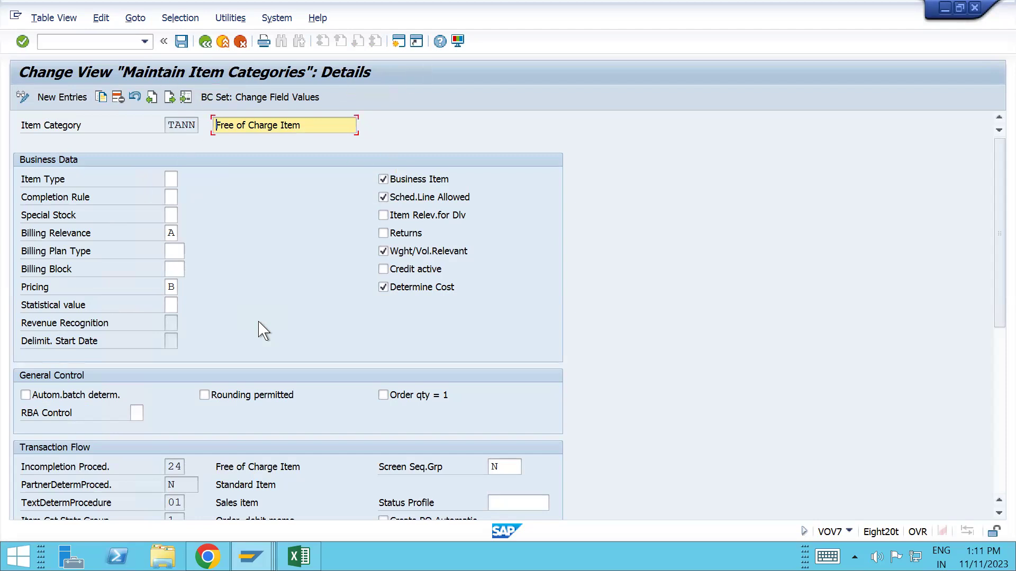
key("ctrl+s")
left_click(333, 252)
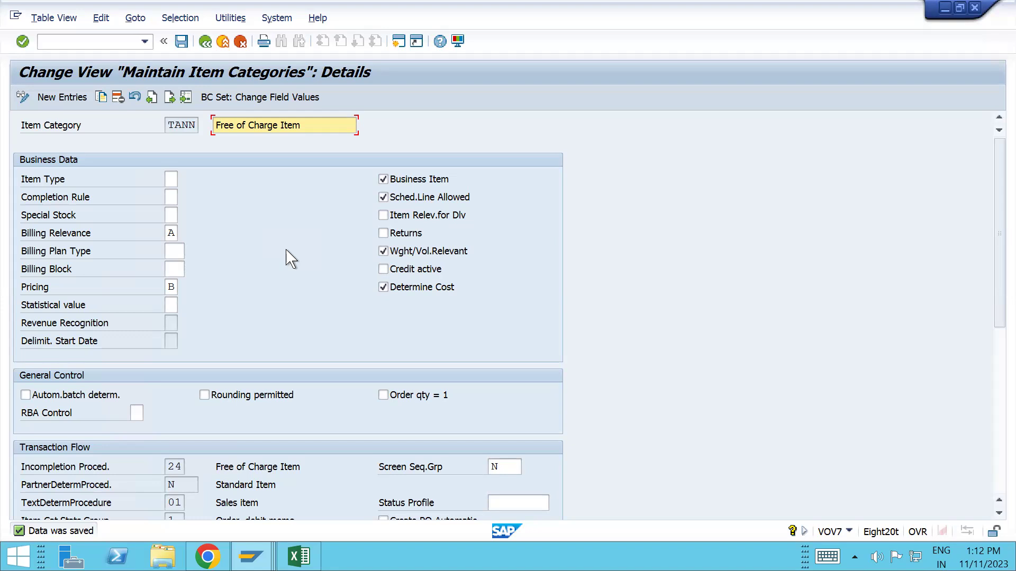
Open the condition types overview with transaction V/06 in the item category session.
left_click(94, 39)
type("/nv/06")
key("Return")
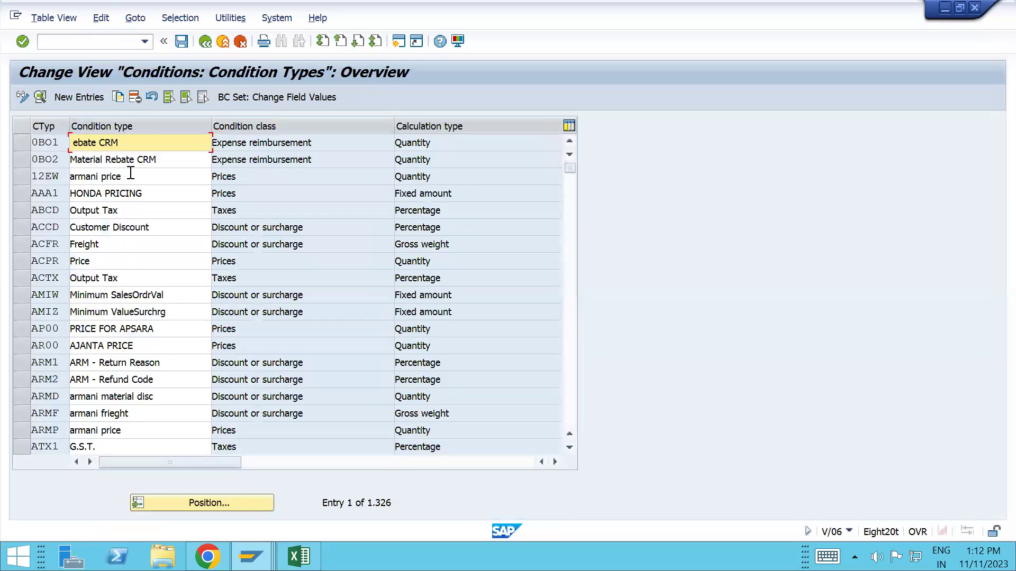
key("F10")
key("Escape")
Switch to the SAP Demo workbook in Excel, showing the list of special condition types on the Pricing sheet.
key("alt+Tab")
key("alt+Tab")
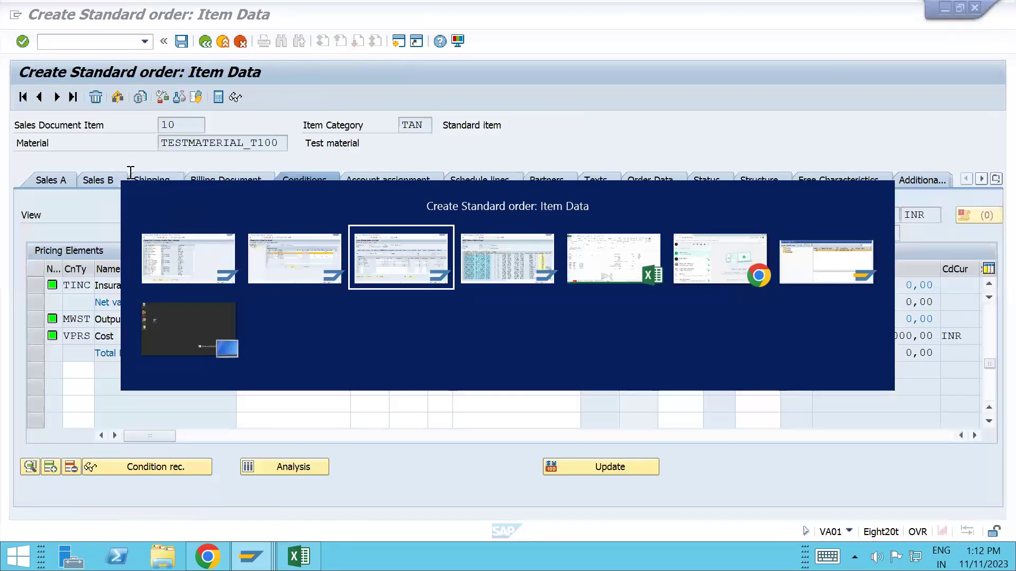
key("alt+Tab")
key("alt+Tab")
key("alt+Tab")
key("alt+Tab")
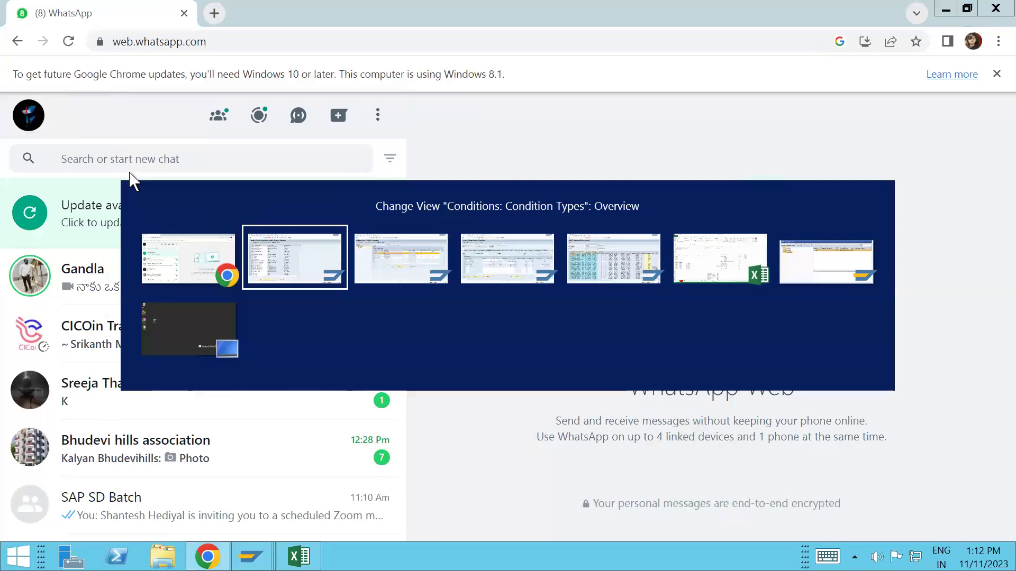
key("alt+Tab")
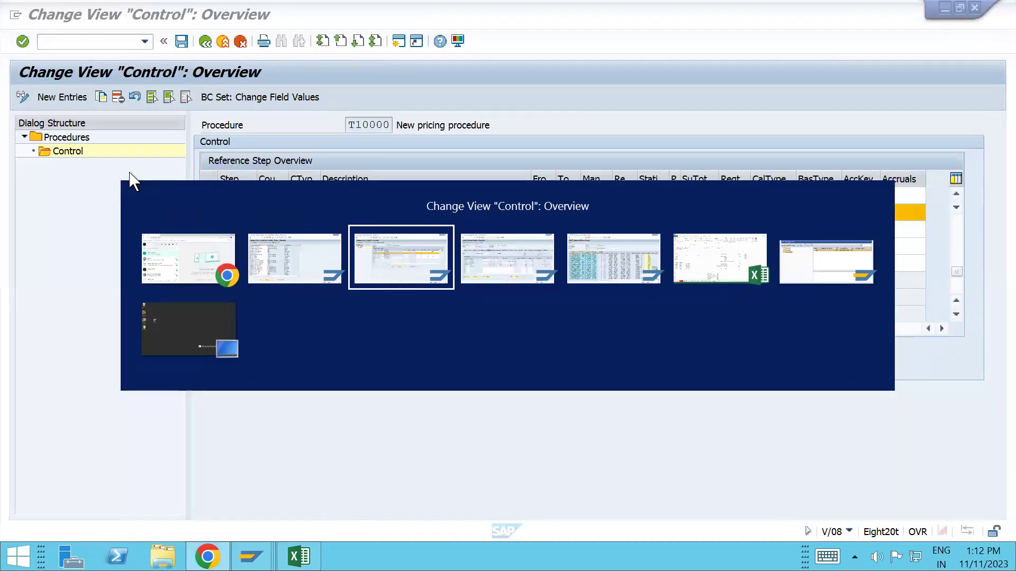
key("alt+Tab")
key("alt+Tab")
key("alt+Tab")
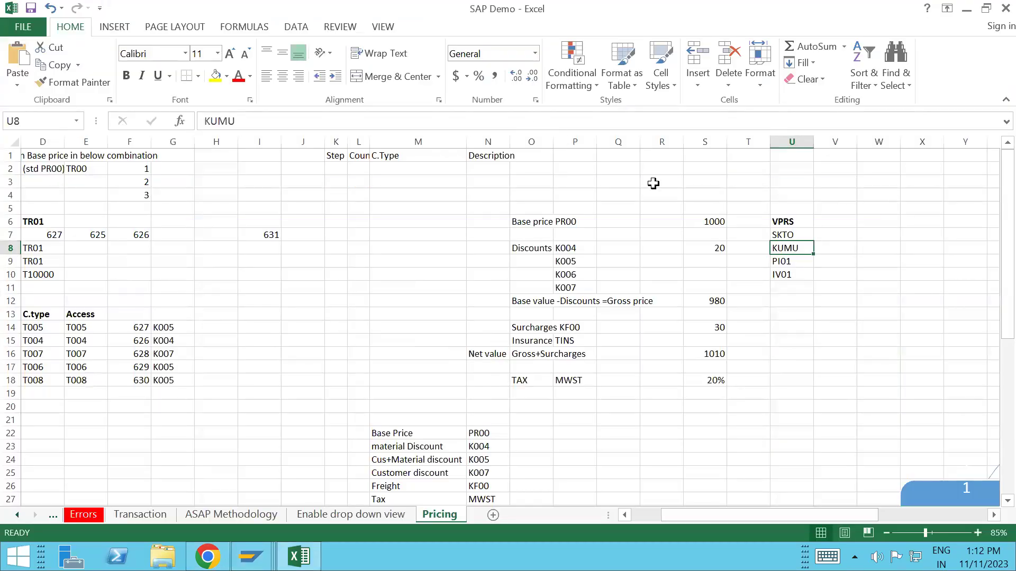
Enter requirement number 22 beside PI01 in cell V9.
left_click(792, 262)
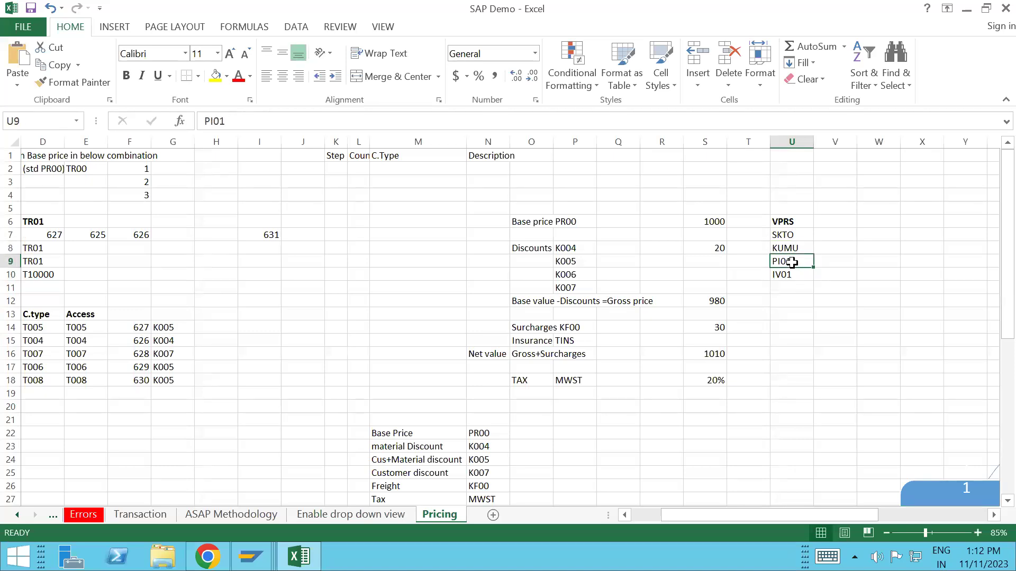
key("Down")
key("Up")
key("Down")
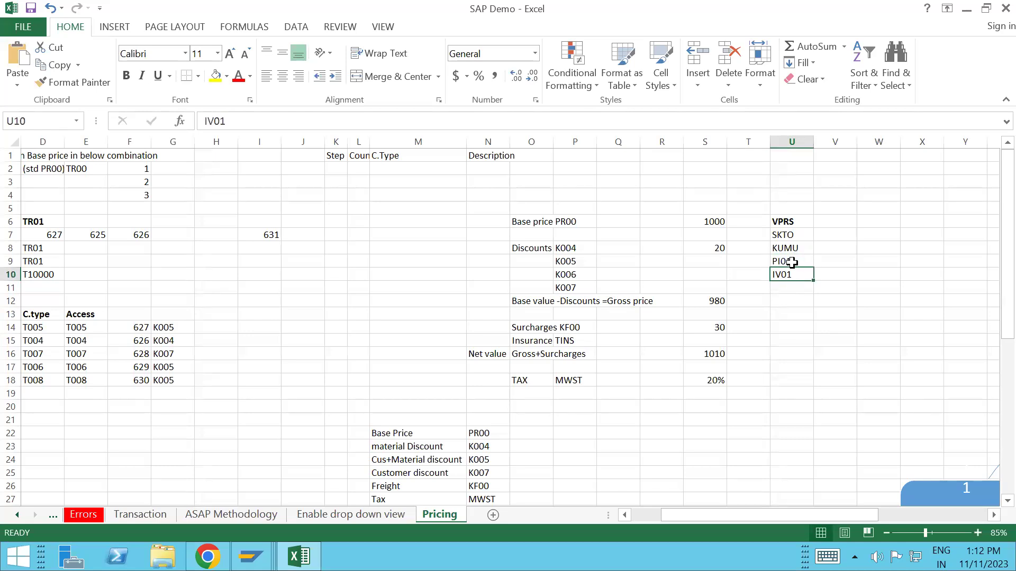
key("Up")
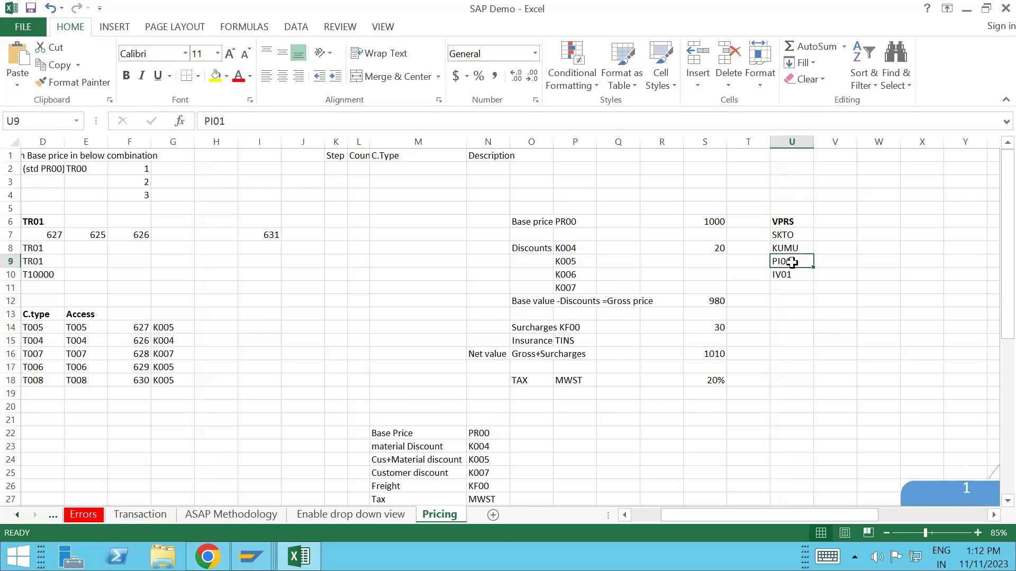
key("Down")
key("Up")
left_click(833, 265)
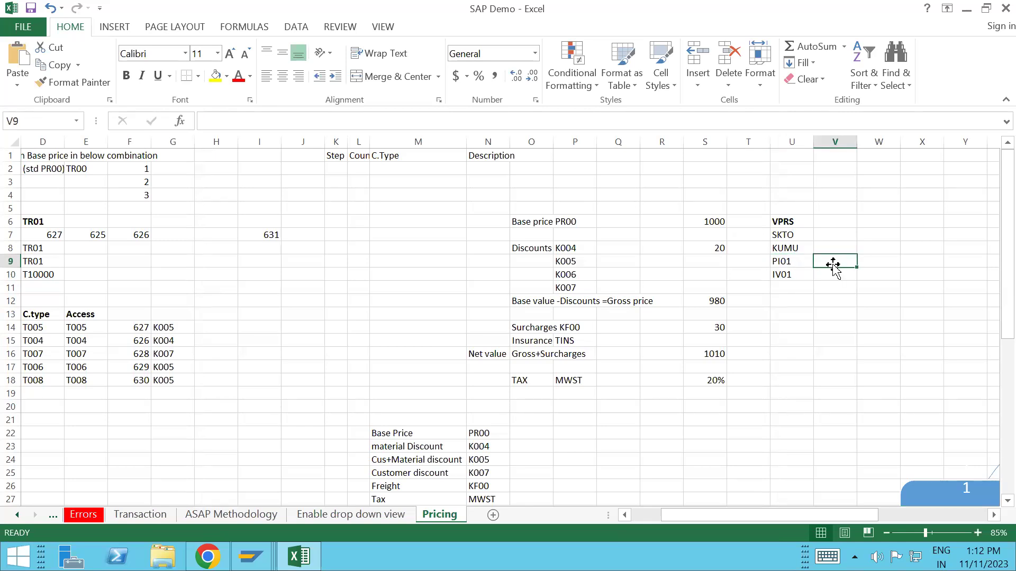
type("22")
Enter 55 beside SKTO in cell V7.
left_click(836, 236)
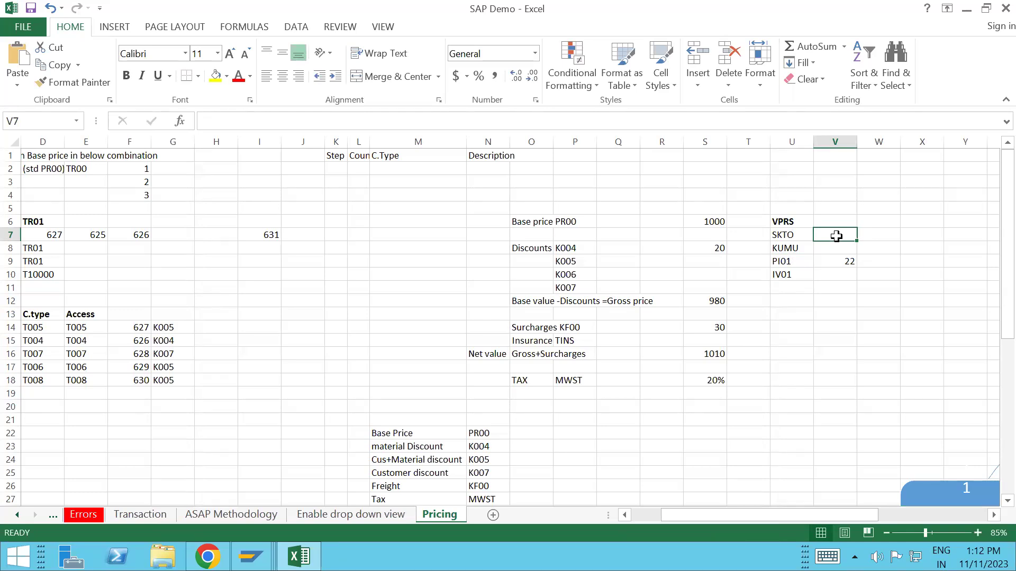
type("55")
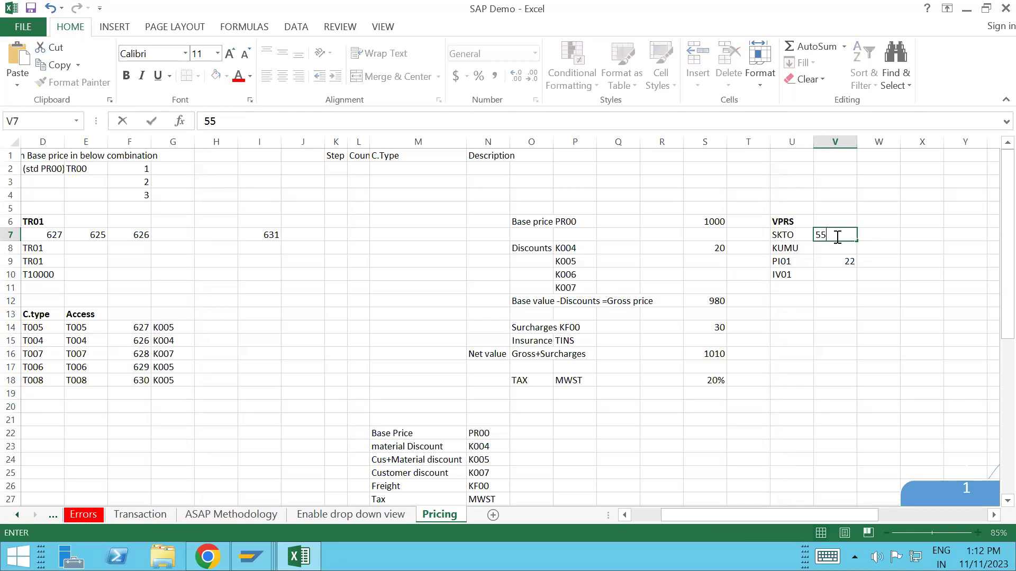
key("Down")
key("Down")
key("Down")
Add VRPS below IV01 in cell U11, with requirement number 2 beside it in V11.
left_click(788, 300)
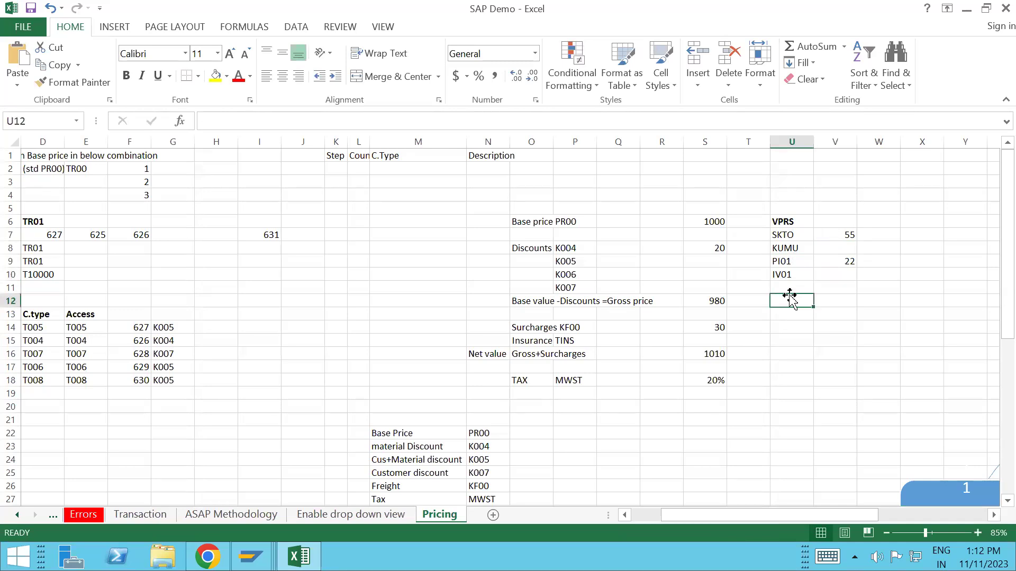
left_click(785, 286)
type("V")
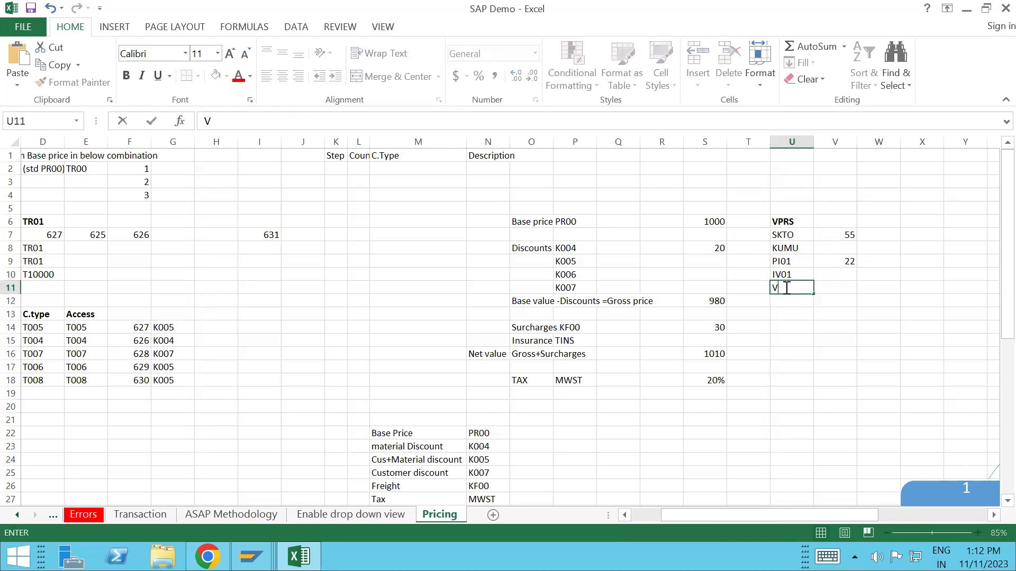
type("PRS")
key("Tab")
type("2")
key("Return")
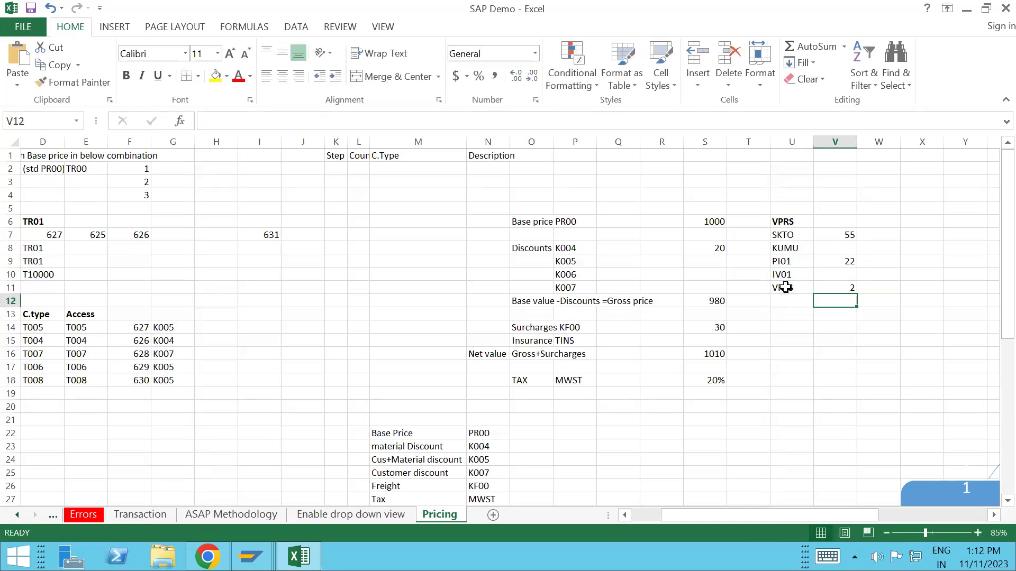
Enter 22 beside IV01 in cell V10 and change the VRPS requirement number to 4.
key("Up")
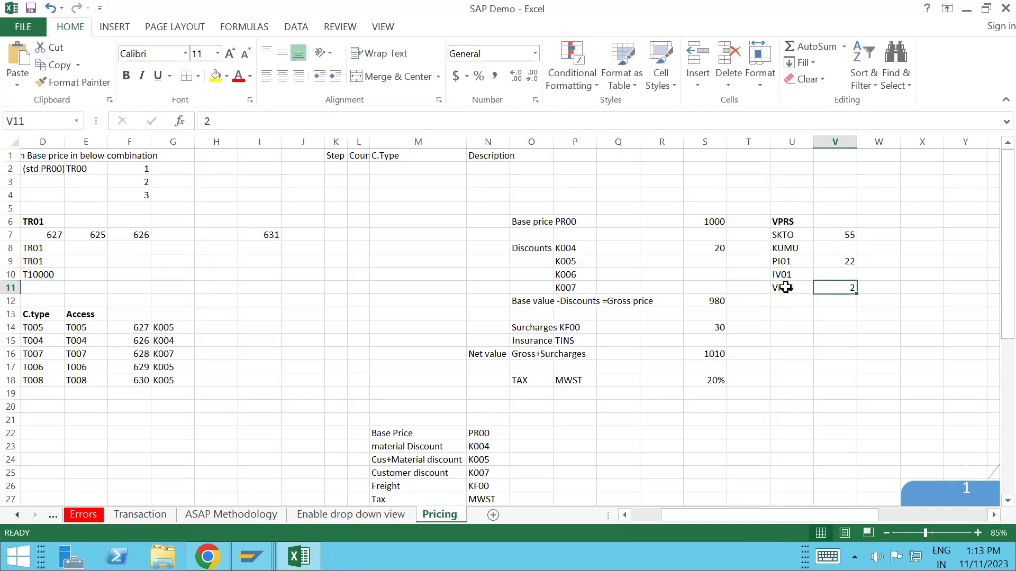
key("Up")
type("22")
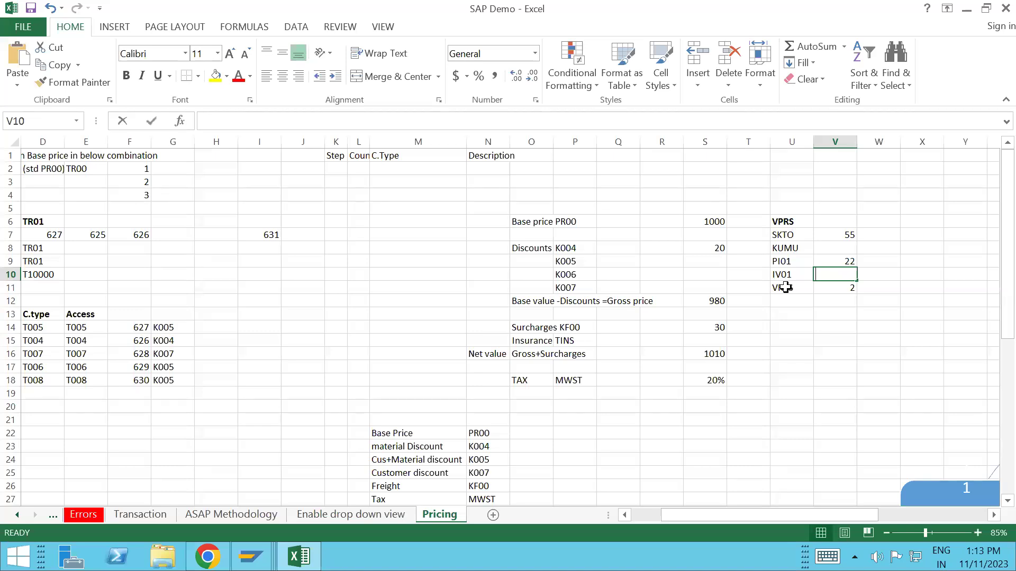
key("Return")
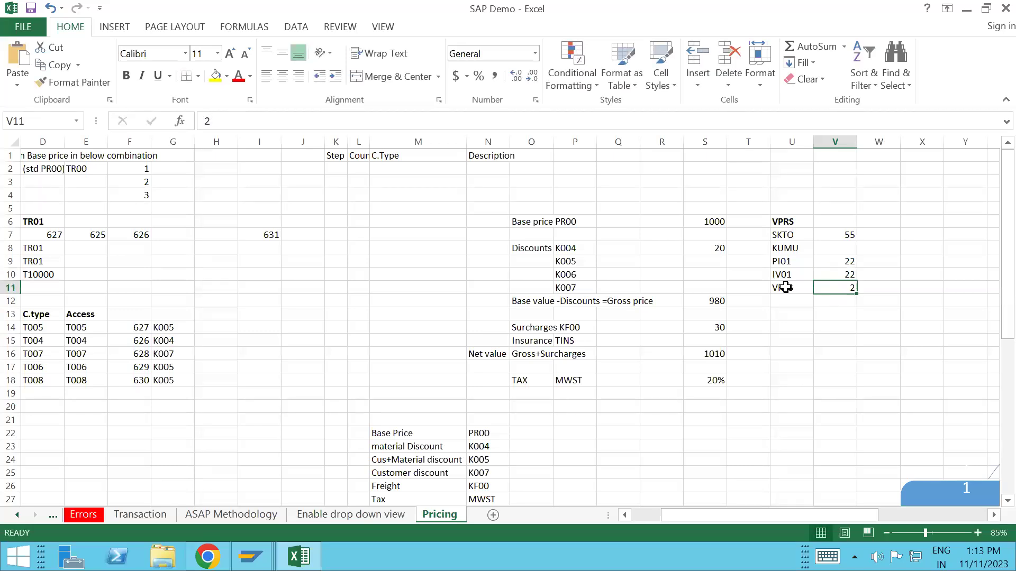
type("4")
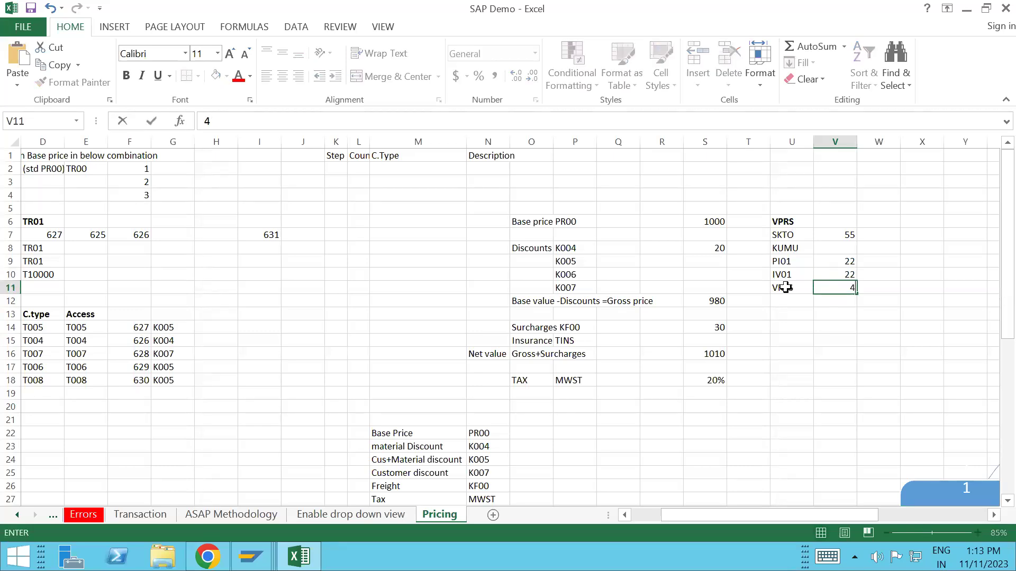
key("Return")
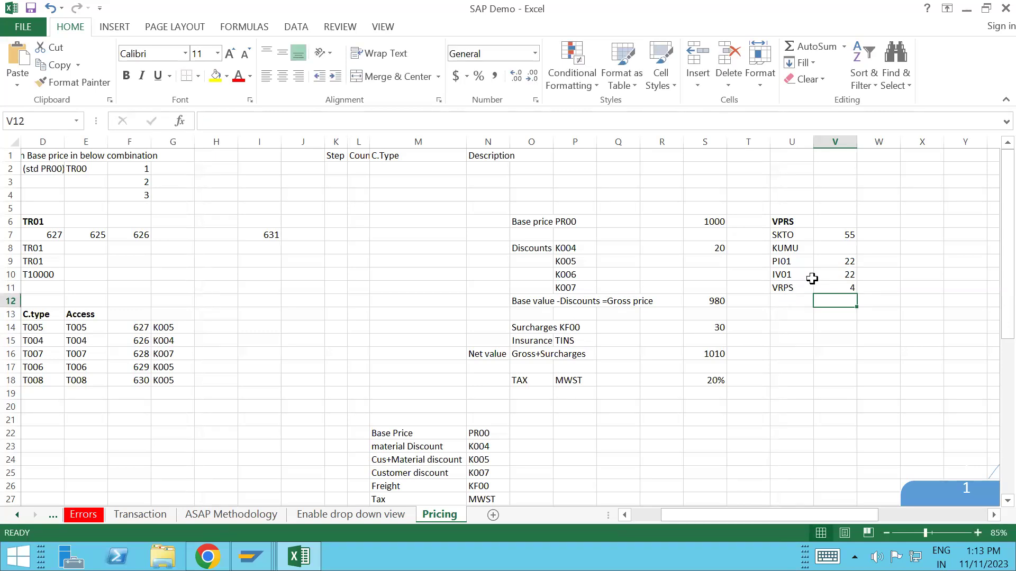
Add R100 in cell U12 with requirement number 55 beside it, and change the SKTO number to 9.
left_click(792, 303)
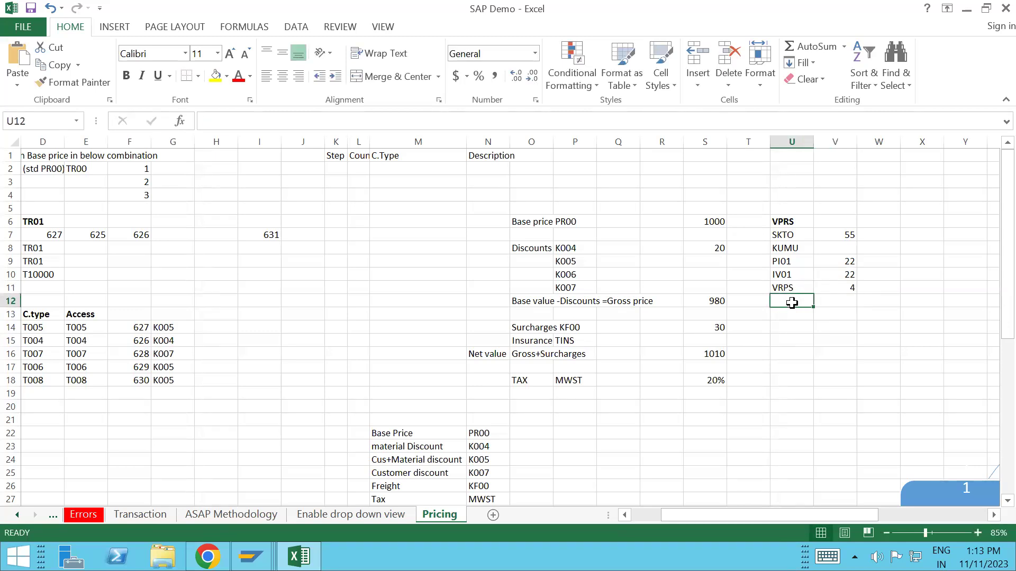
type("R100")
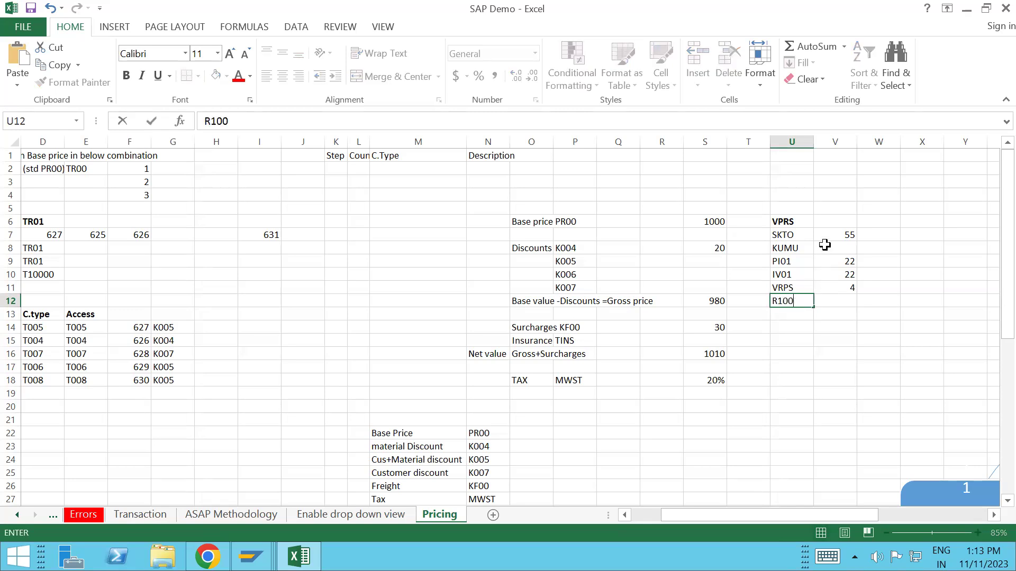
left_click(849, 234)
type("9")
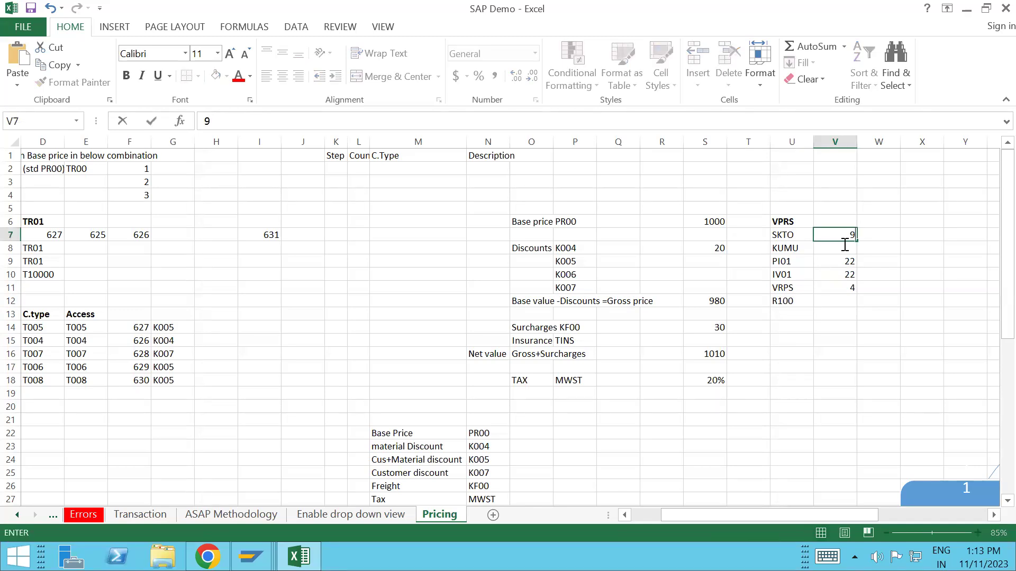
left_click(848, 291)
left_click(845, 302)
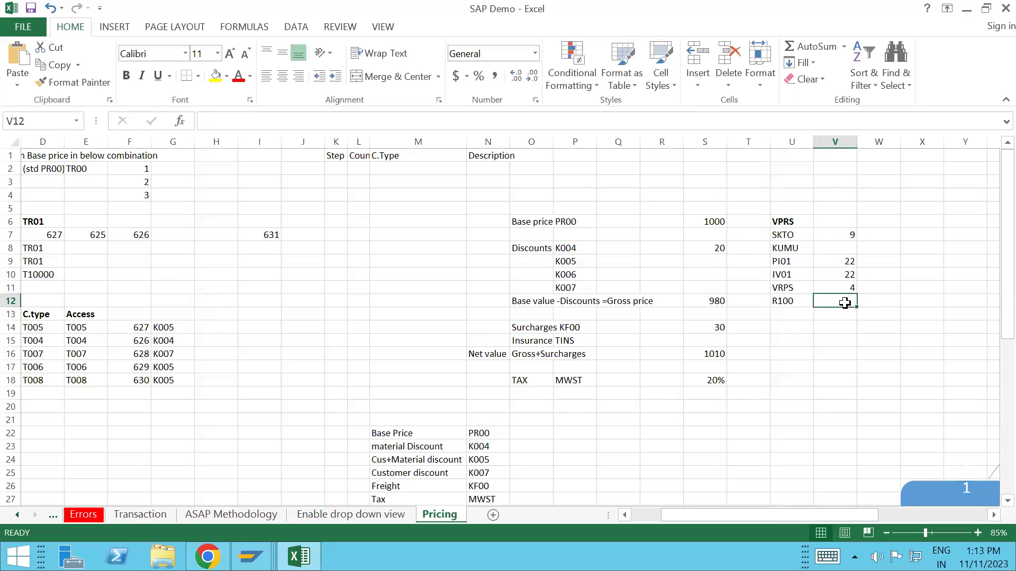
type("55")
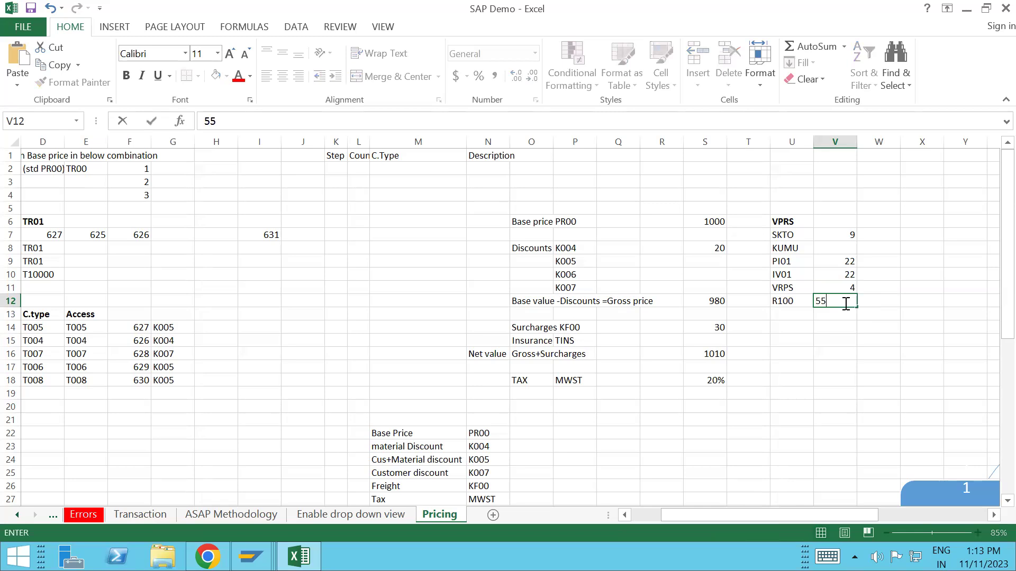
key("Return")
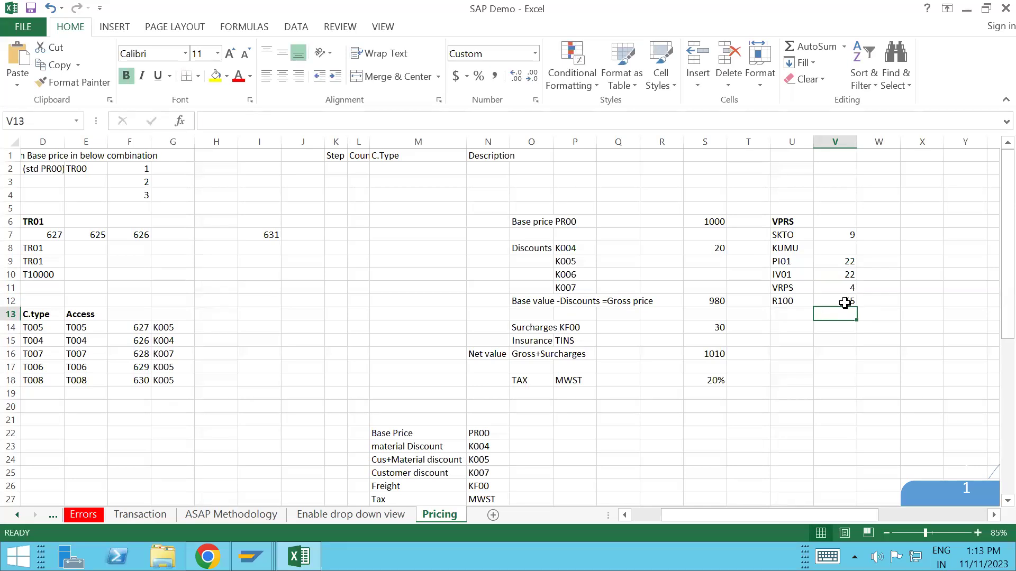
Add condition type NRAB below R100 in cell U13.
key("Left")
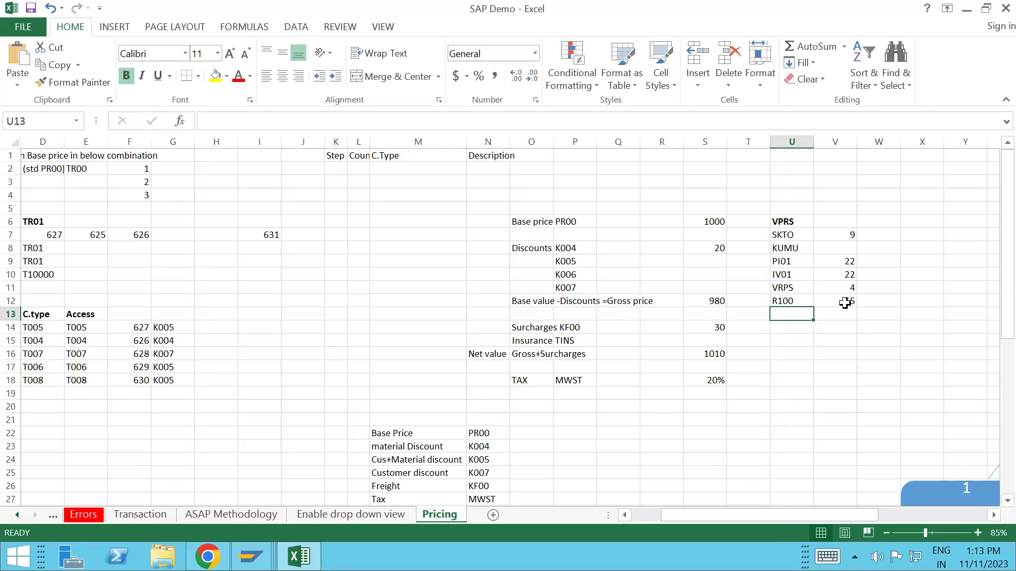
type("N")
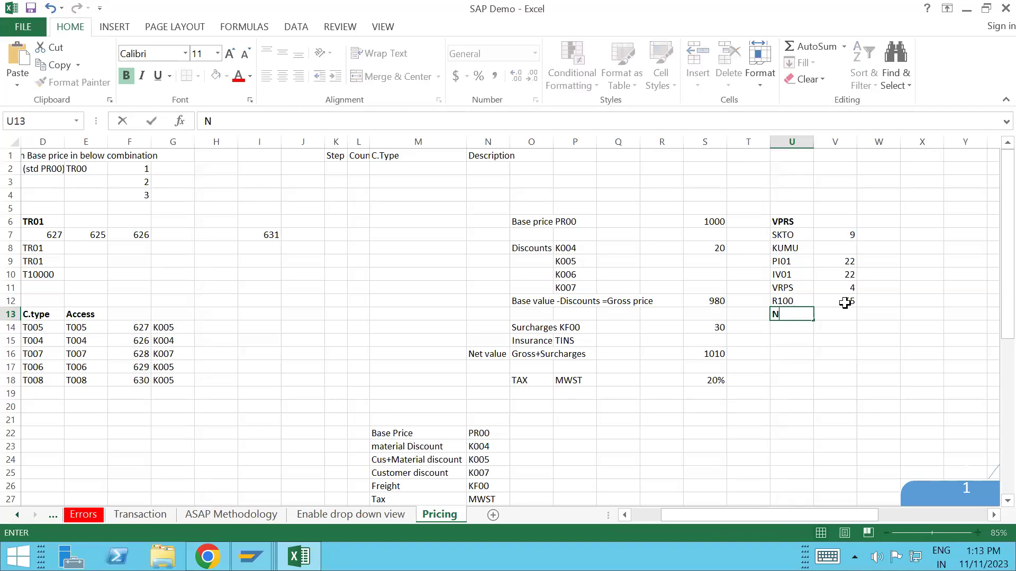
type("RAB")
key("Tab")
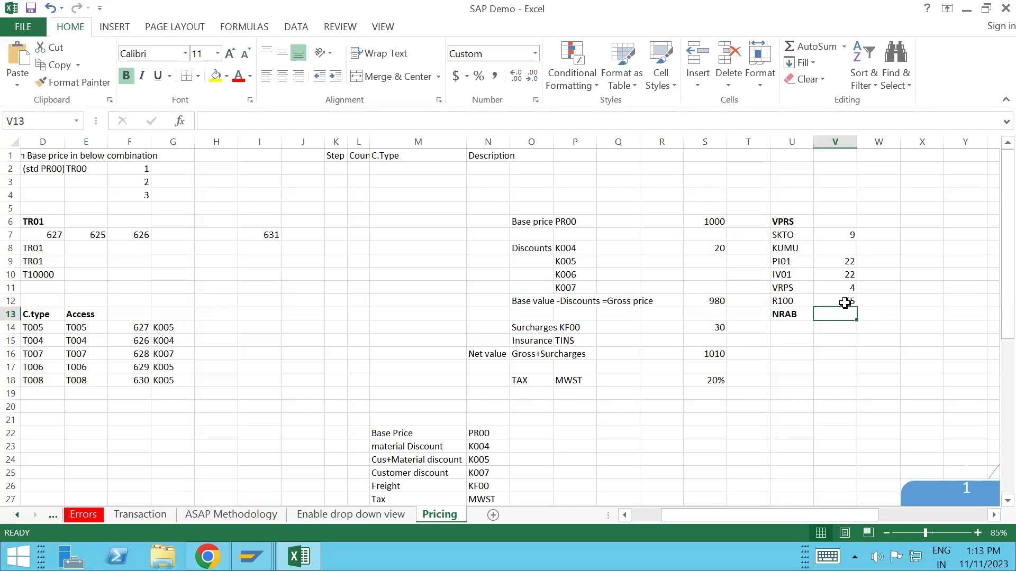
left_click(848, 275)
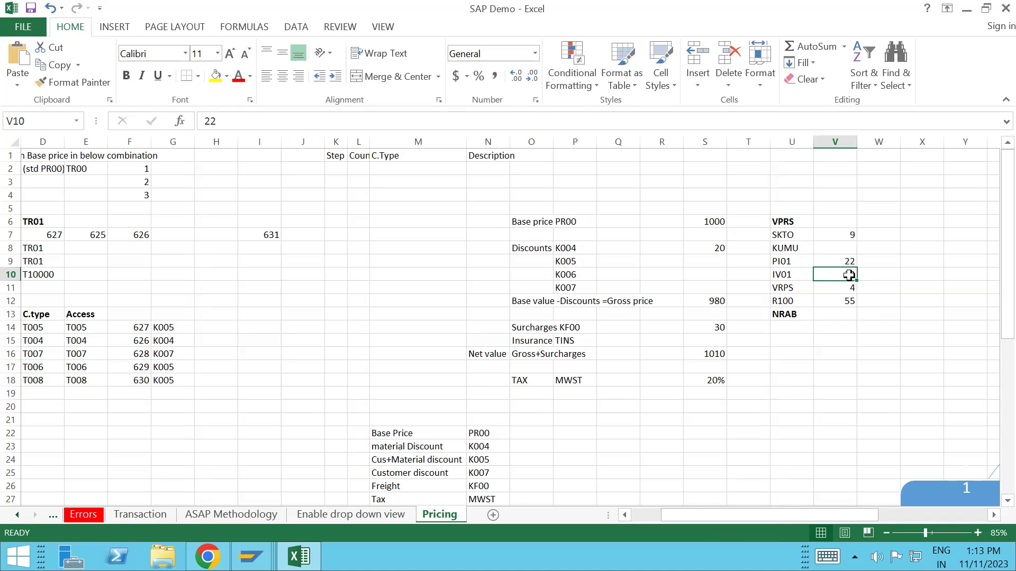
left_click(848, 260)
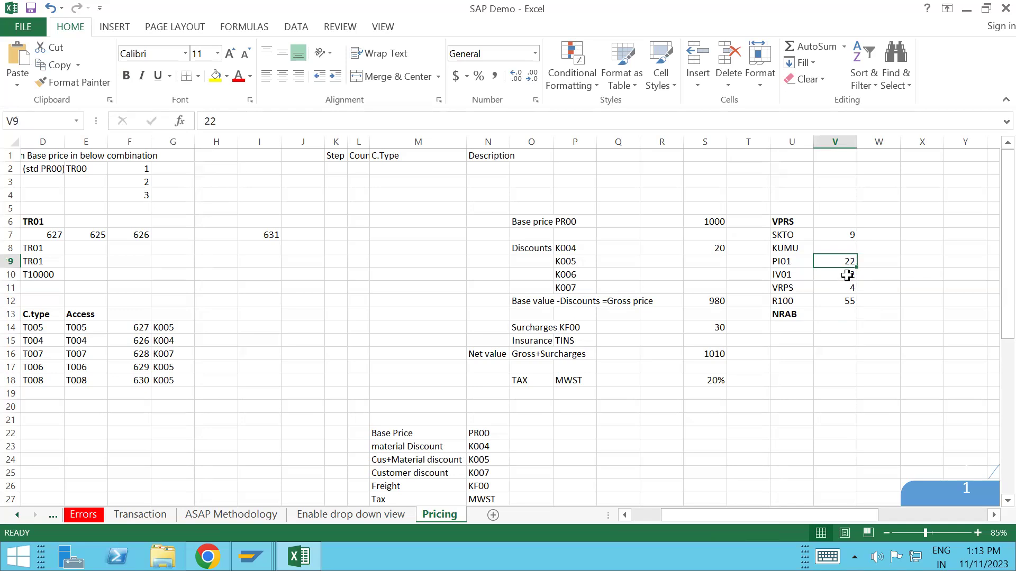
left_click(847, 277)
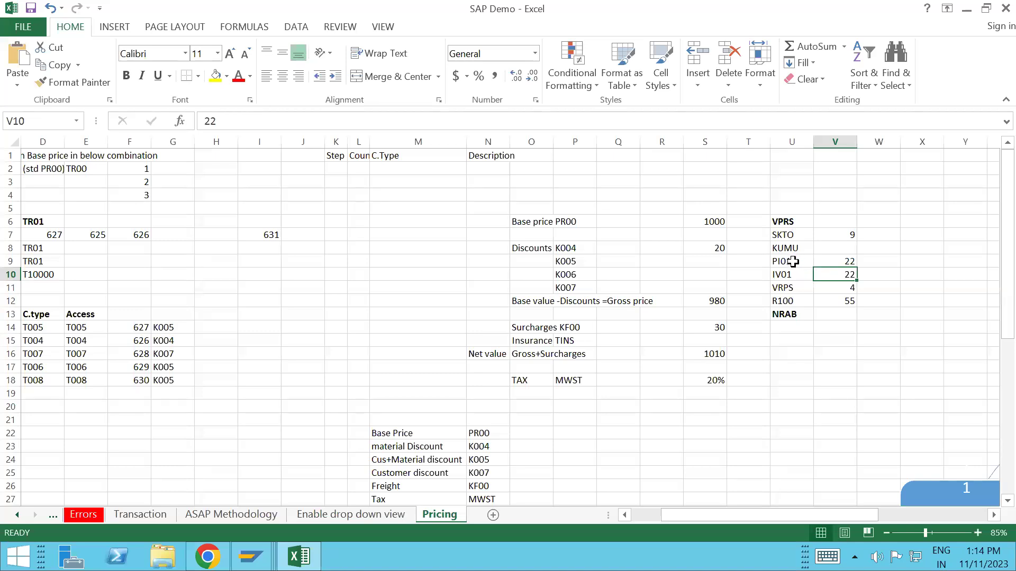
left_click(792, 278)
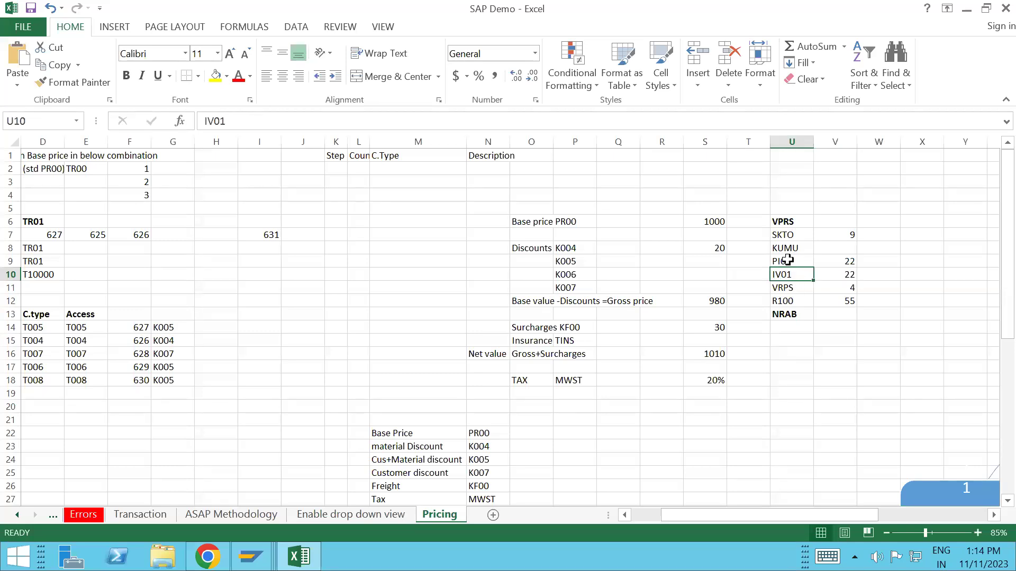
left_click(847, 263)
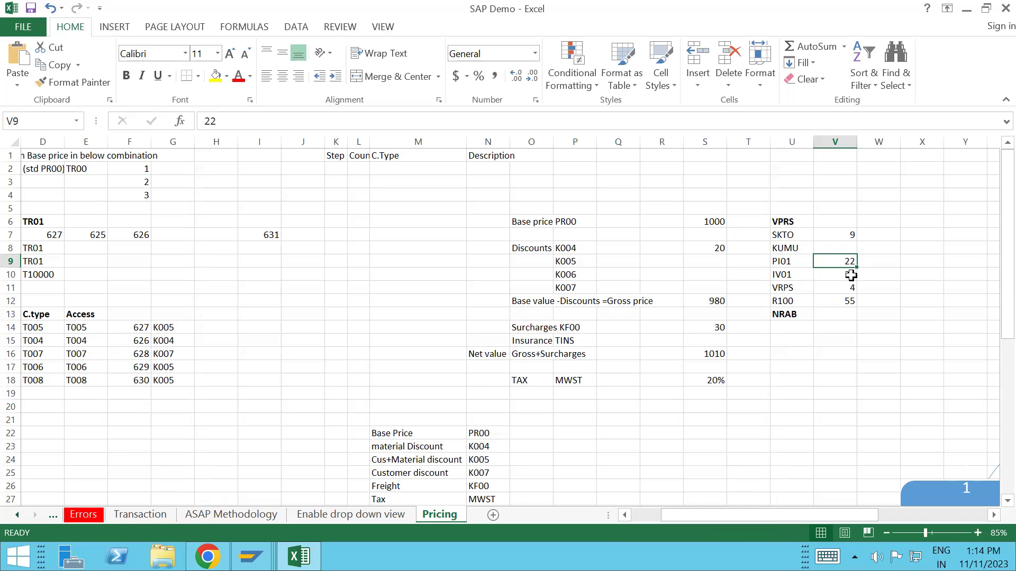
left_click(850, 274)
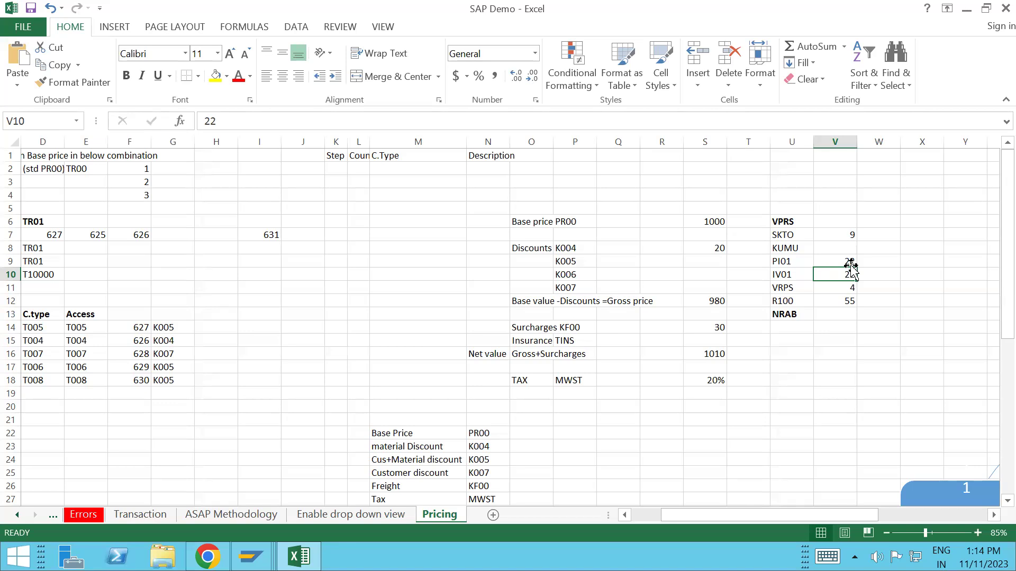
Enter requirement number 59 beside NRAB in cell V13.
left_click(825, 316)
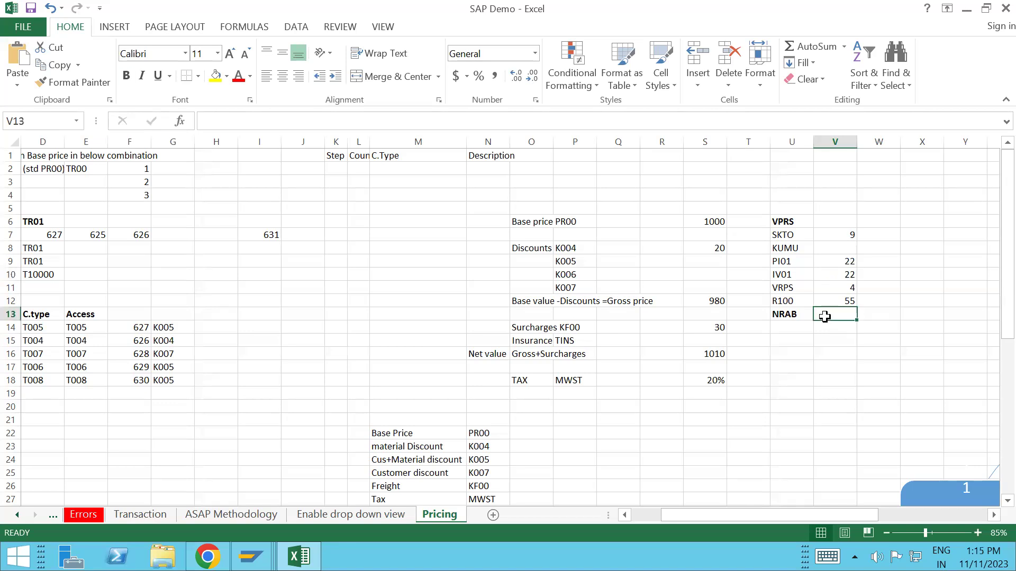
type("59")
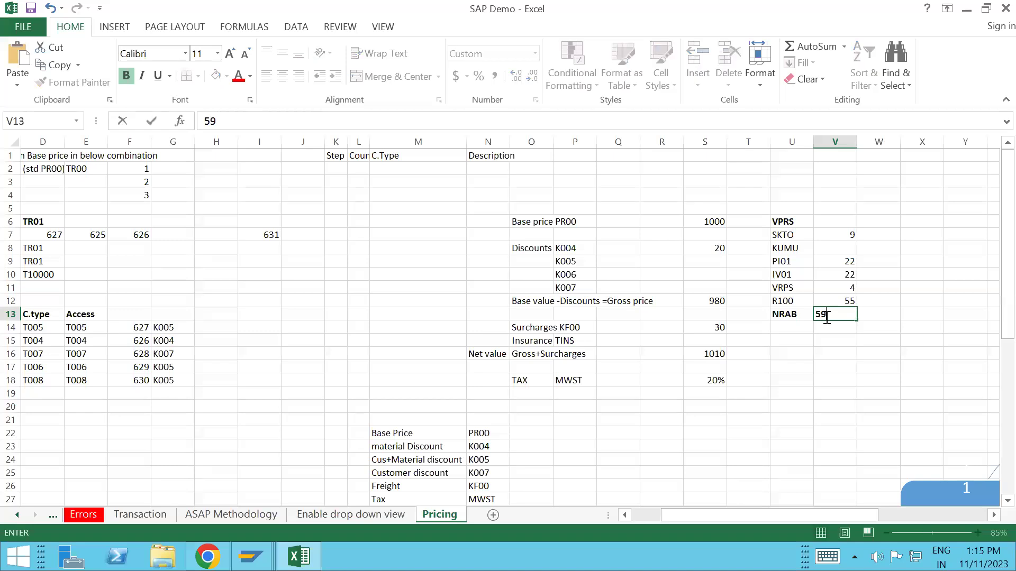
key("Return")
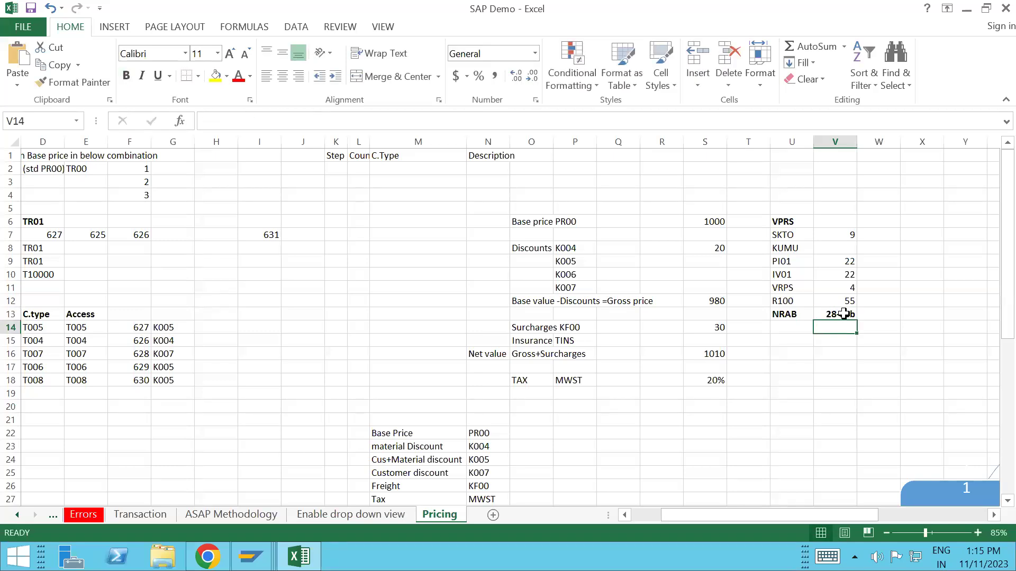
left_click(842, 315)
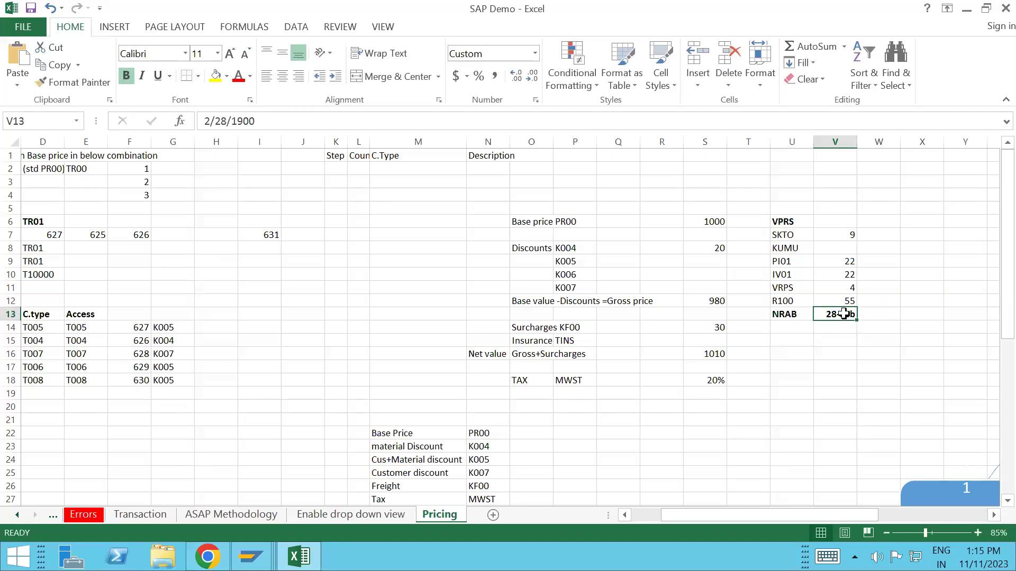
right_click(844, 315)
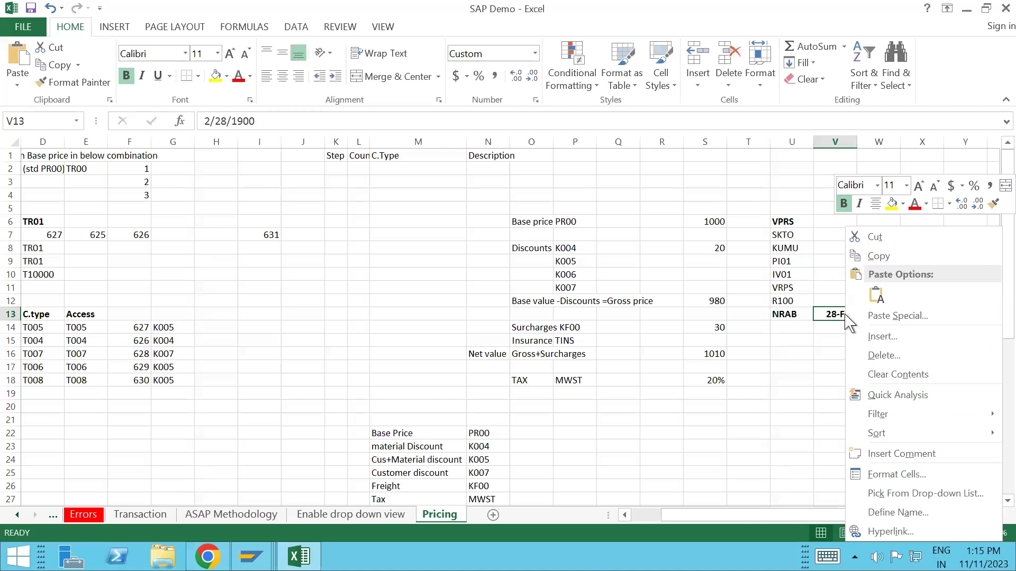
key("Escape")
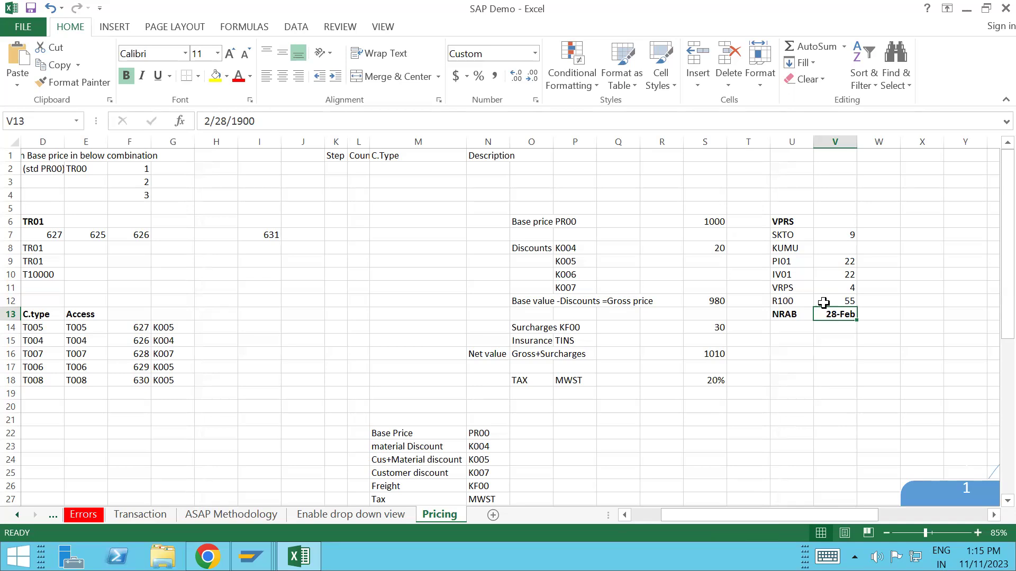
Review the condition types and their requirement numbers from PI01 down to NRAB in columns U and V.
left_click(797, 263)
key("Down")
key("Up")
key("Down")
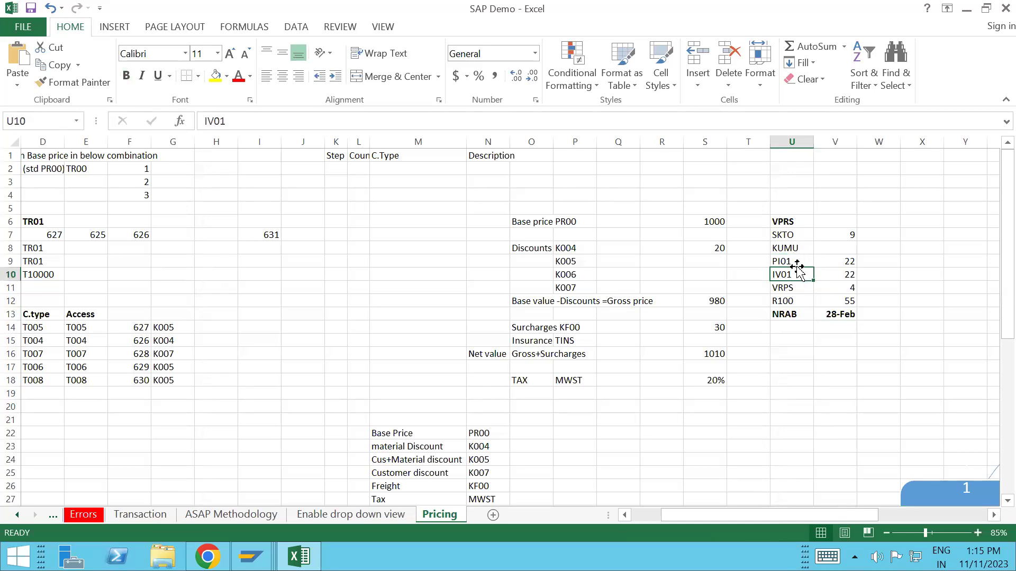
key("Up")
key("Right")
key("Down")
key("Down")
key("Down")
key("Down")
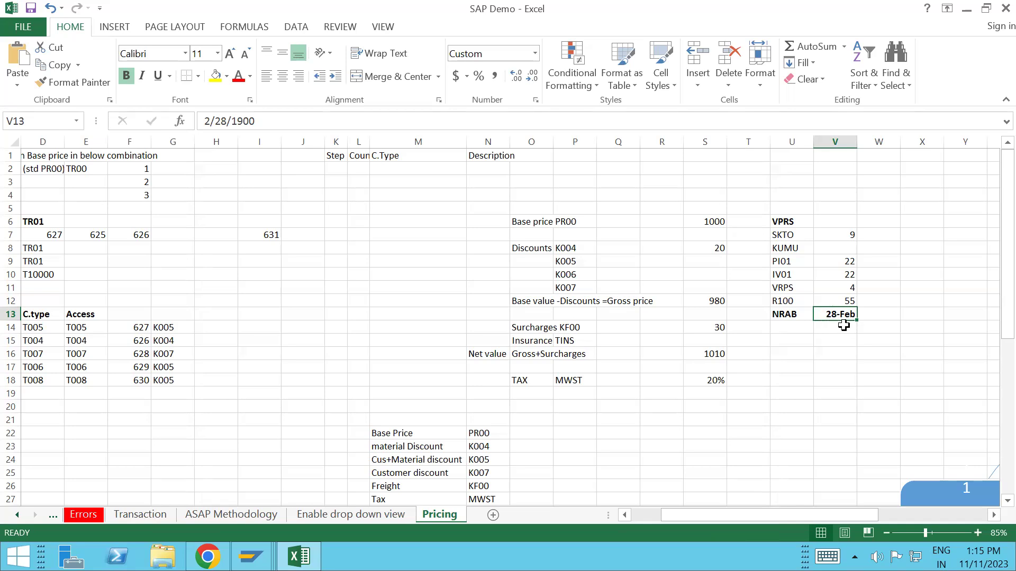
Re-enter 59 as the NRAB requirement number in cell V13.
type("59")
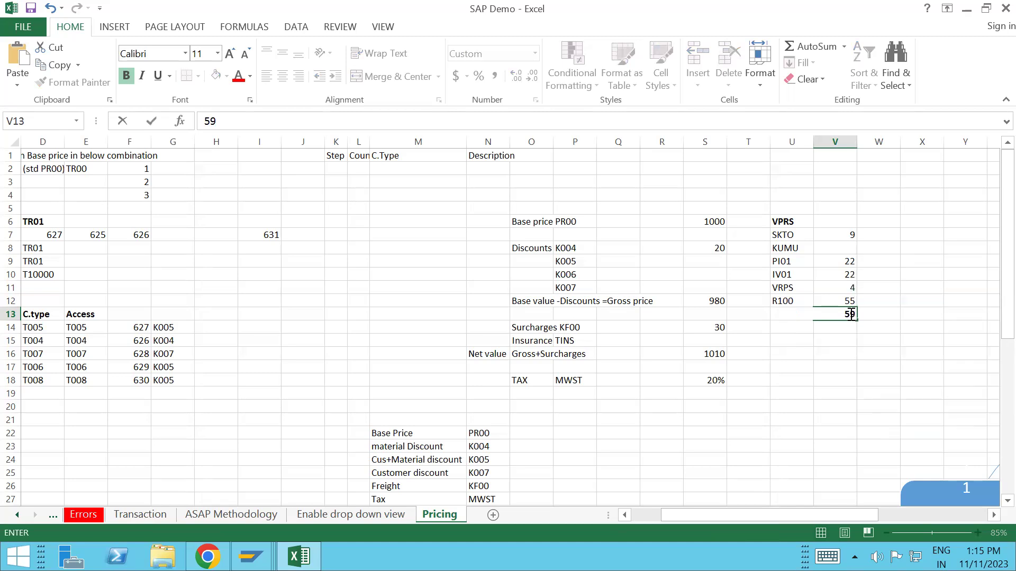
right_click(850, 314)
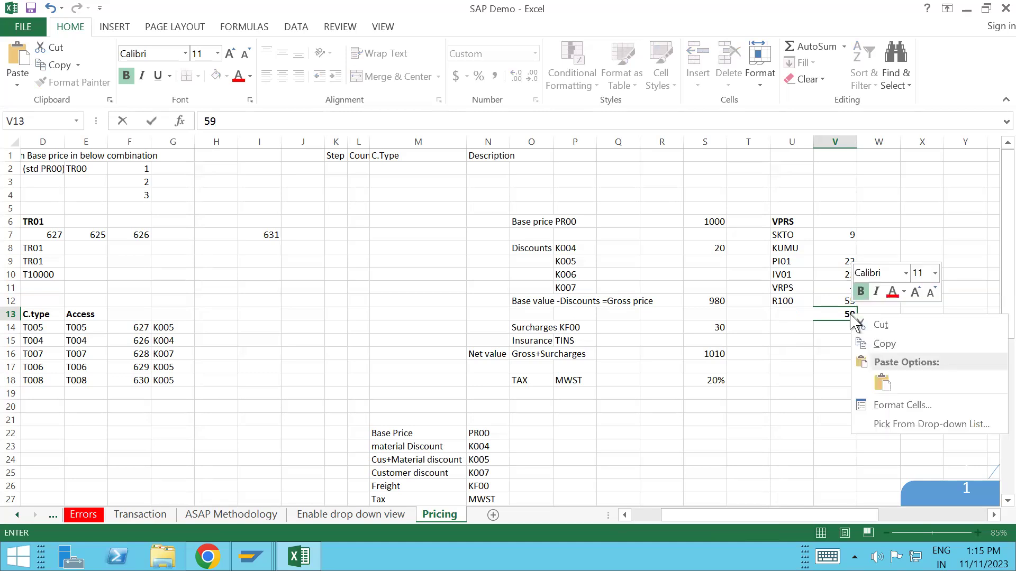
left_click(894, 406)
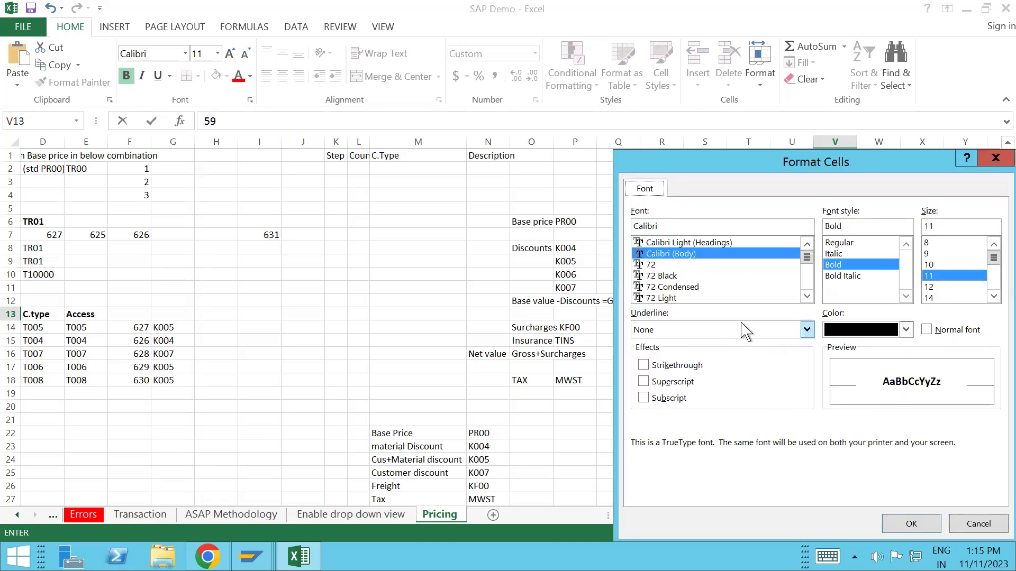
left_click(995, 159)
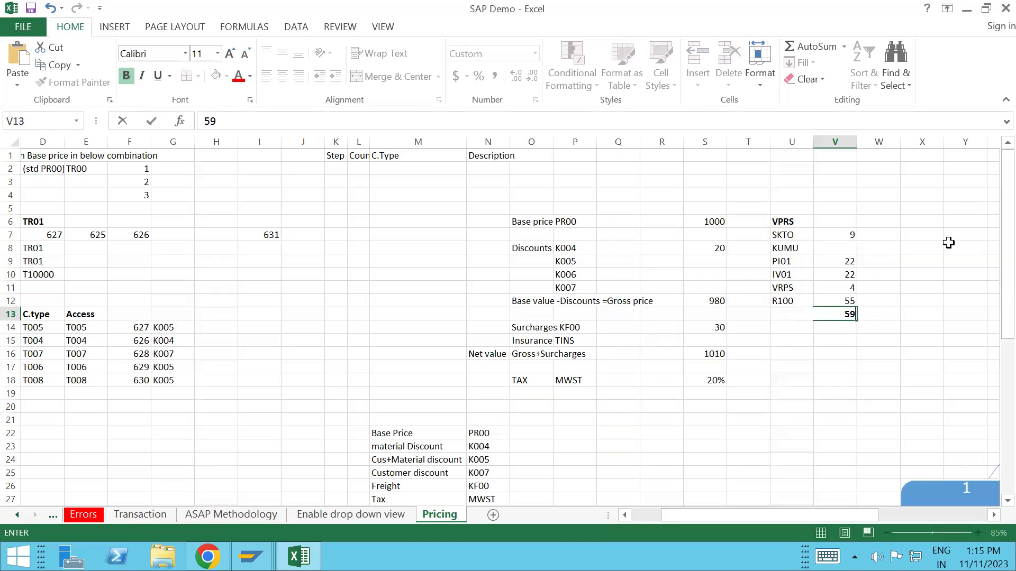
left_click(870, 393)
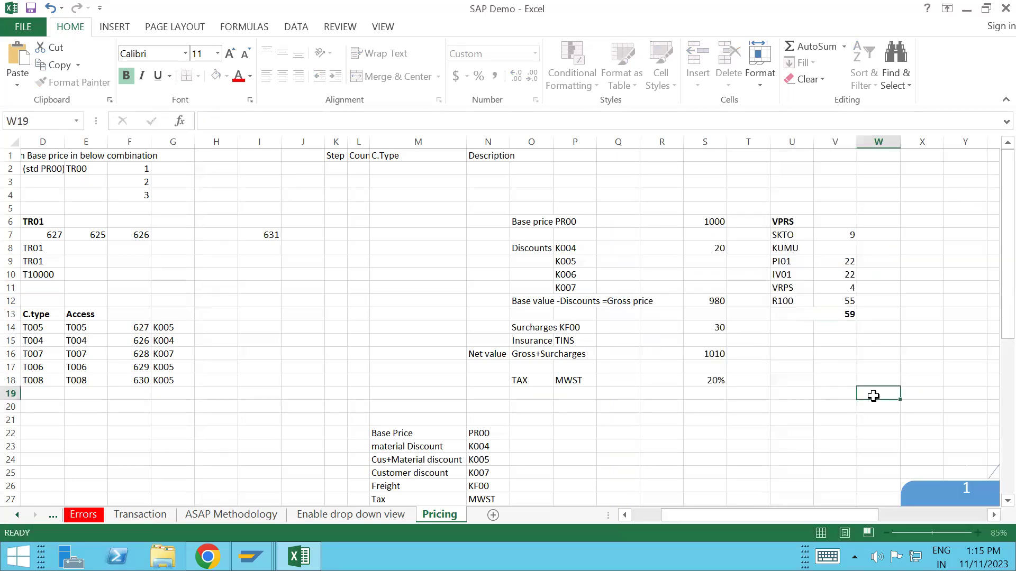
Apply the Text number format to the NRAB requirement number in cell V13.
right_click(842, 318)
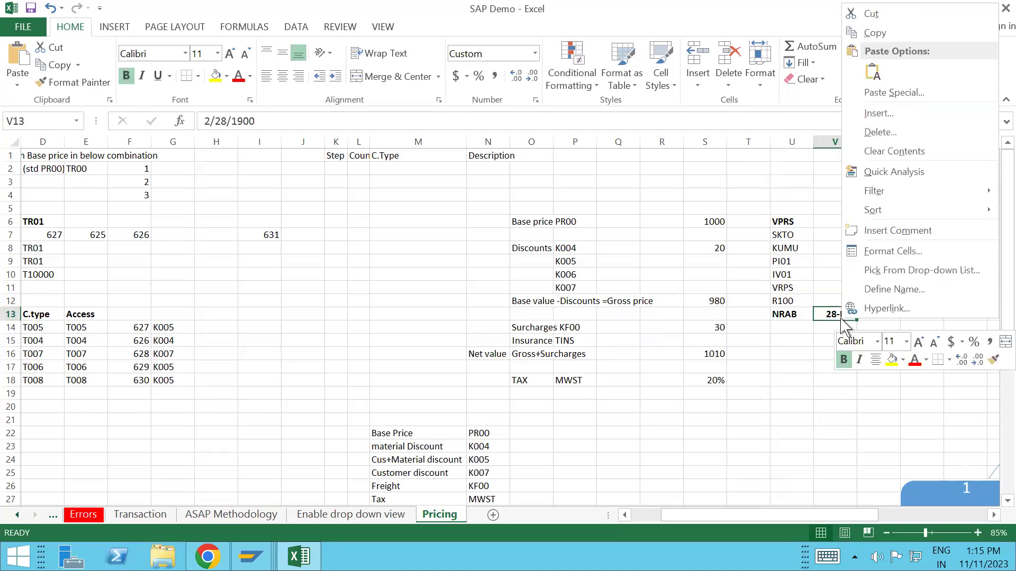
left_click(900, 251)
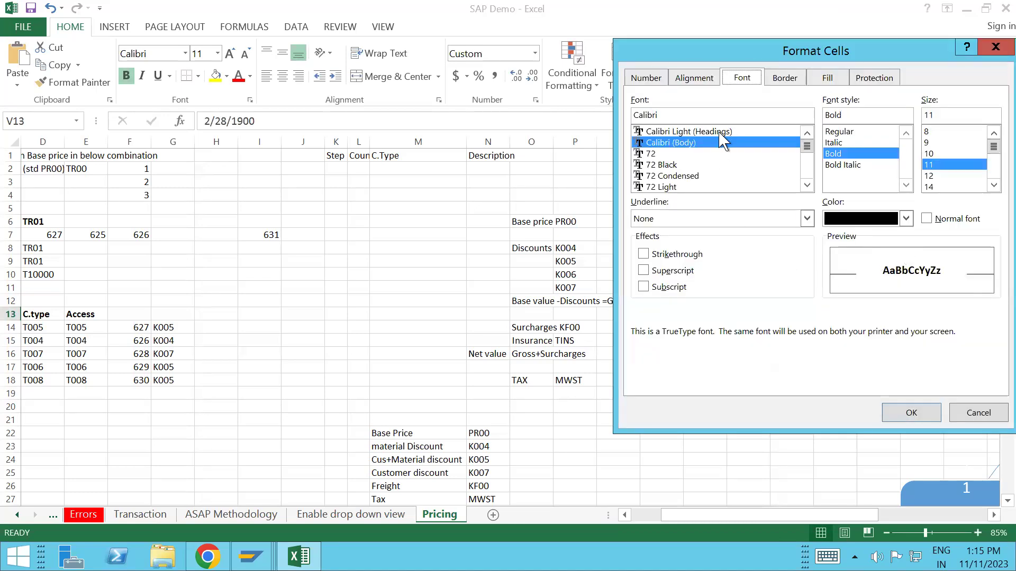
left_click(646, 79)
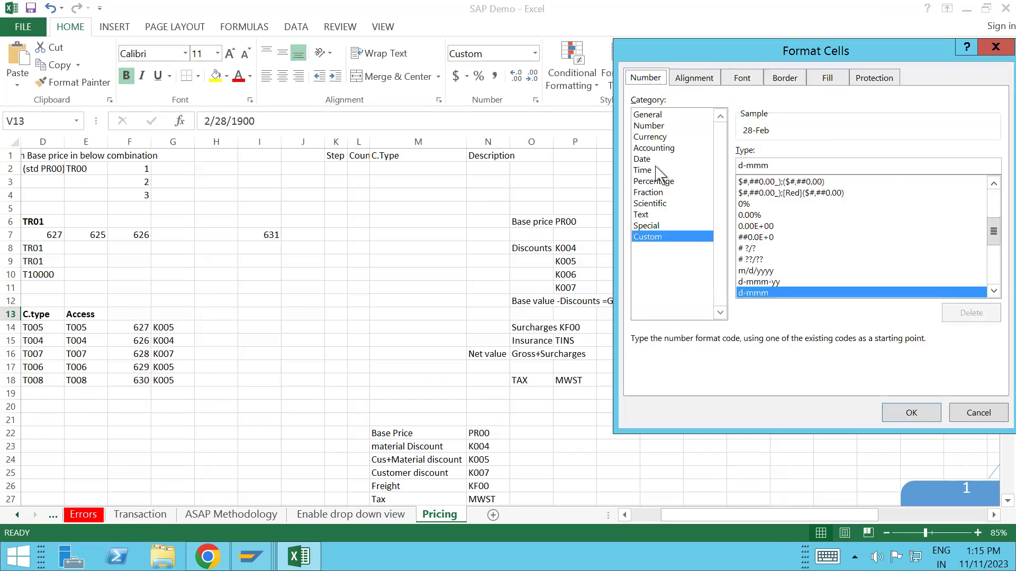
left_click(655, 228)
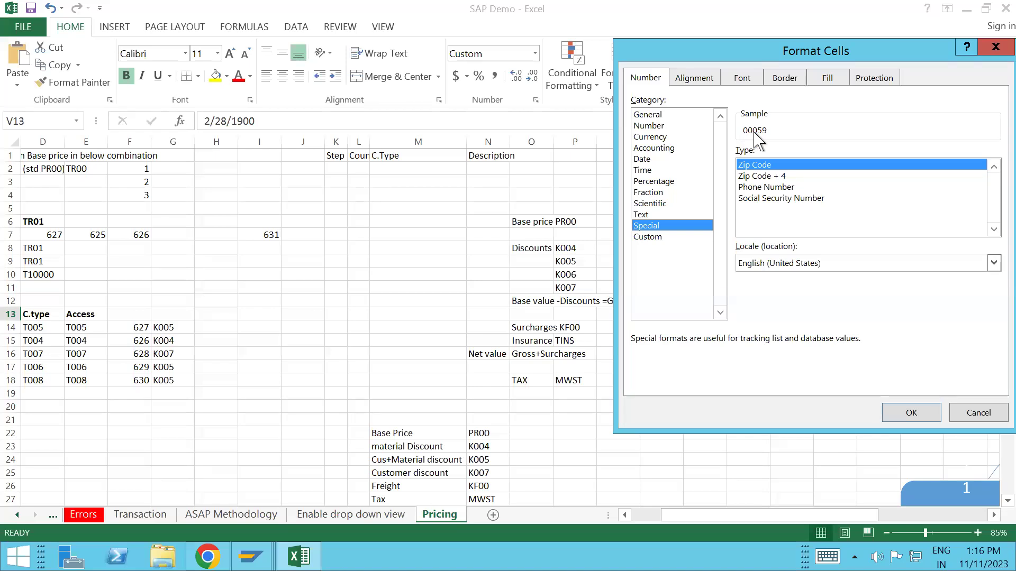
left_click(646, 216)
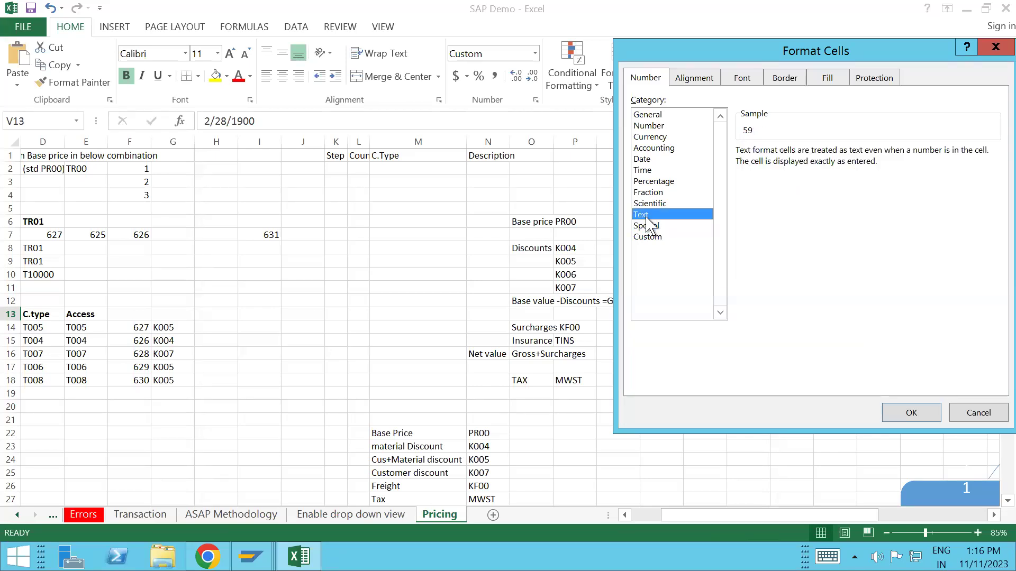
left_click(910, 413)
left_click(868, 357)
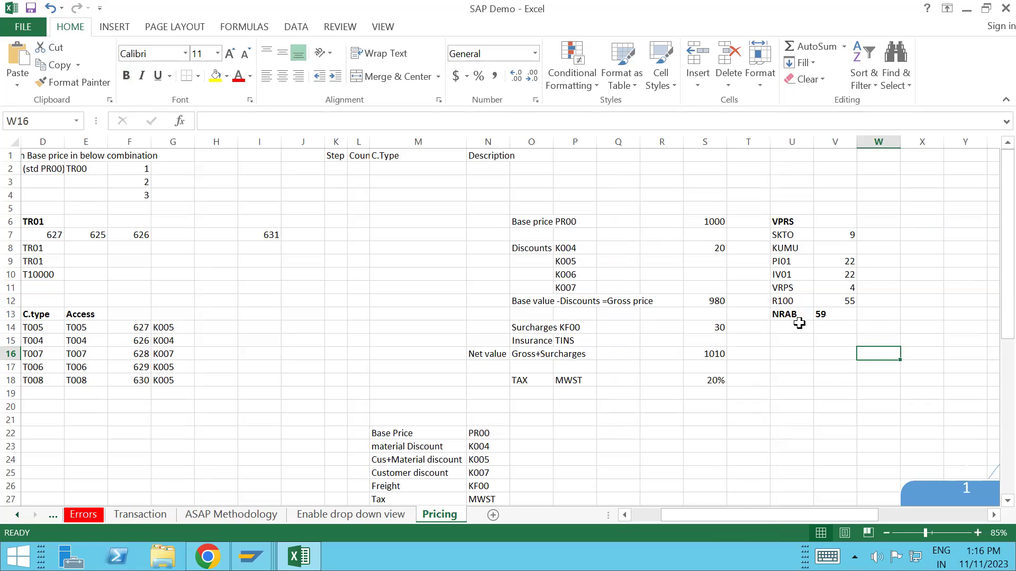
Review the R100, NRAB and KUMU entries in the condition type list.
left_click(793, 301)
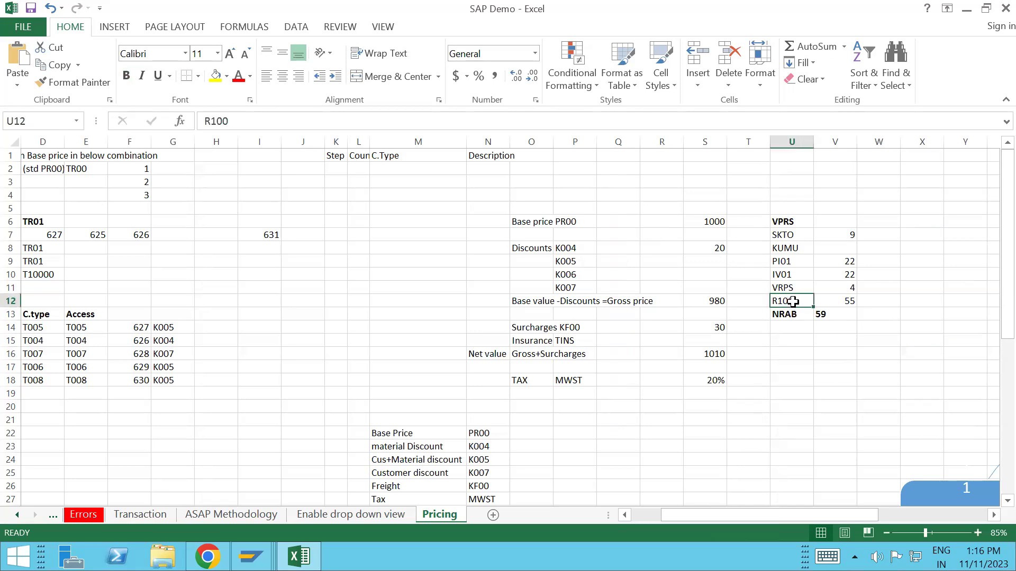
key("Down")
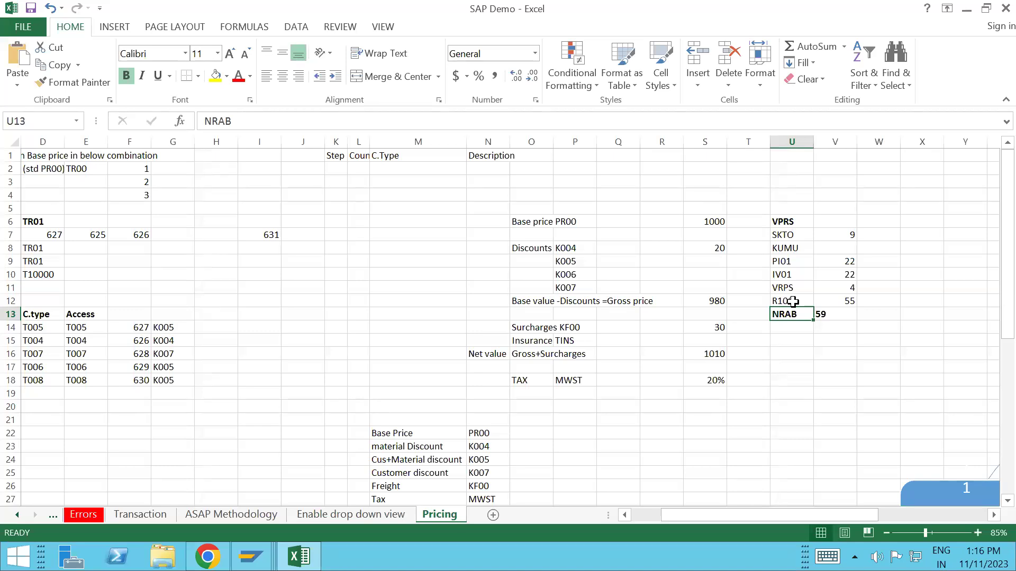
left_click(793, 301)
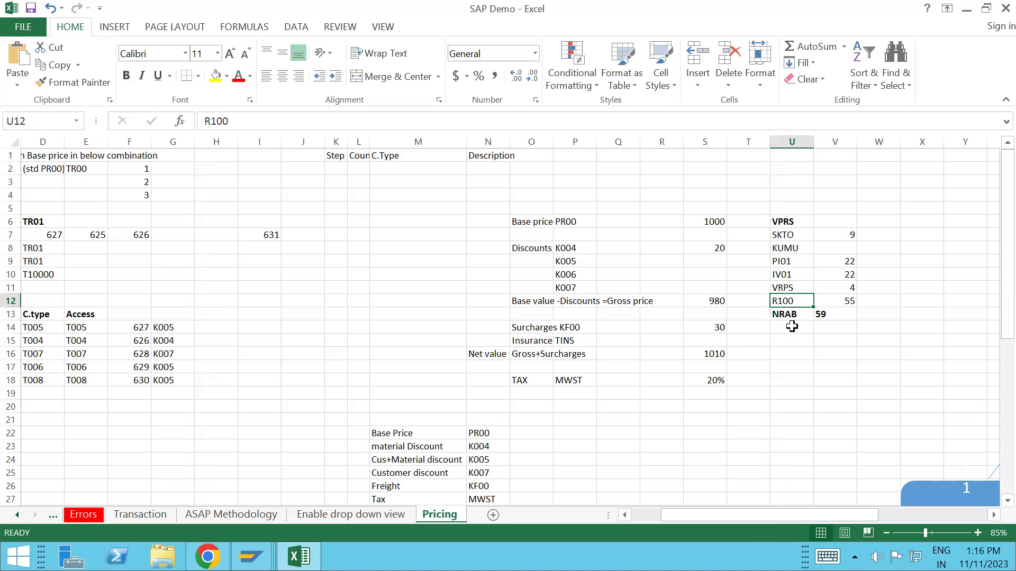
left_click(792, 315)
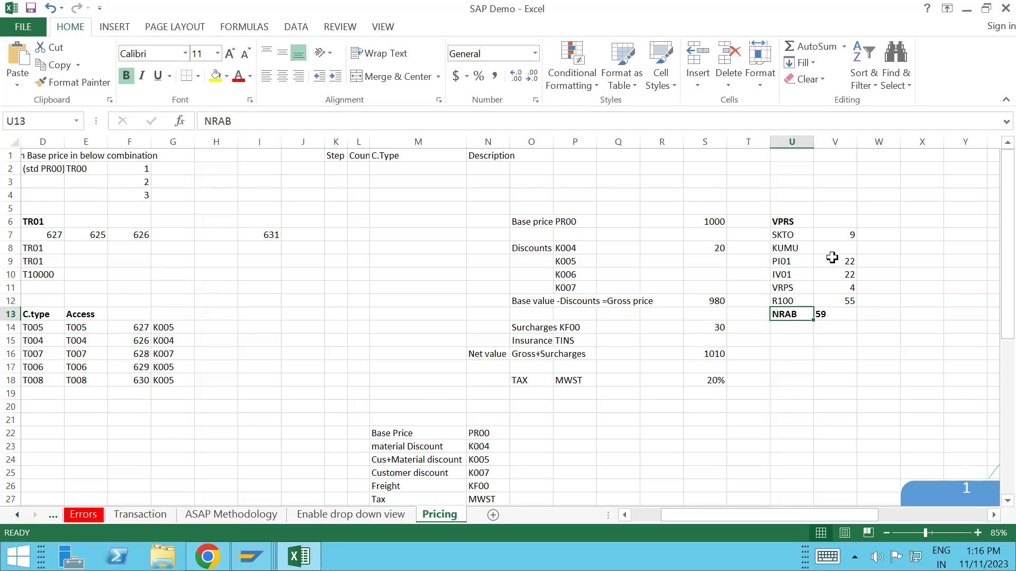
left_click(788, 246)
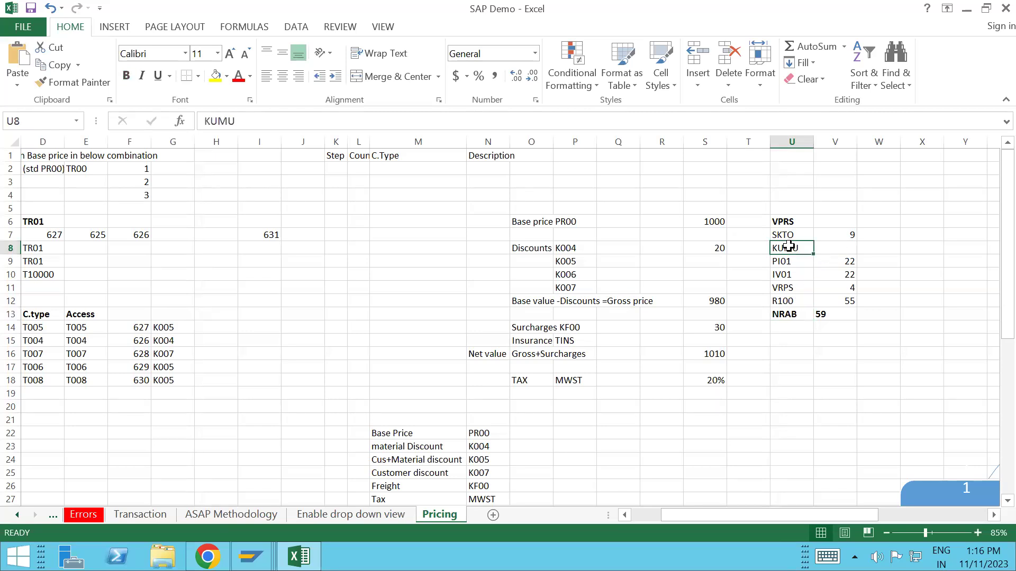
right_click(791, 252)
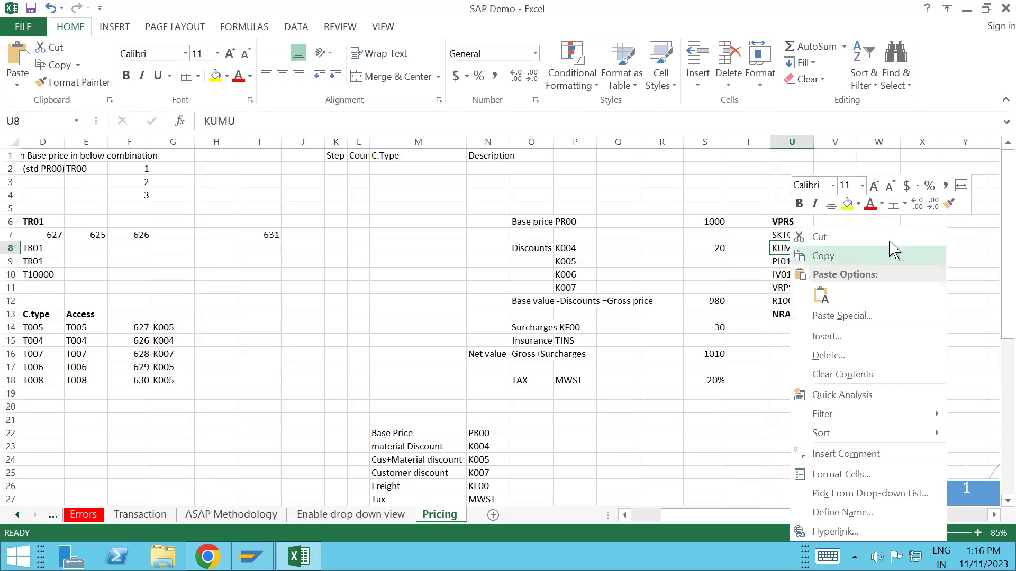
left_click(991, 247)
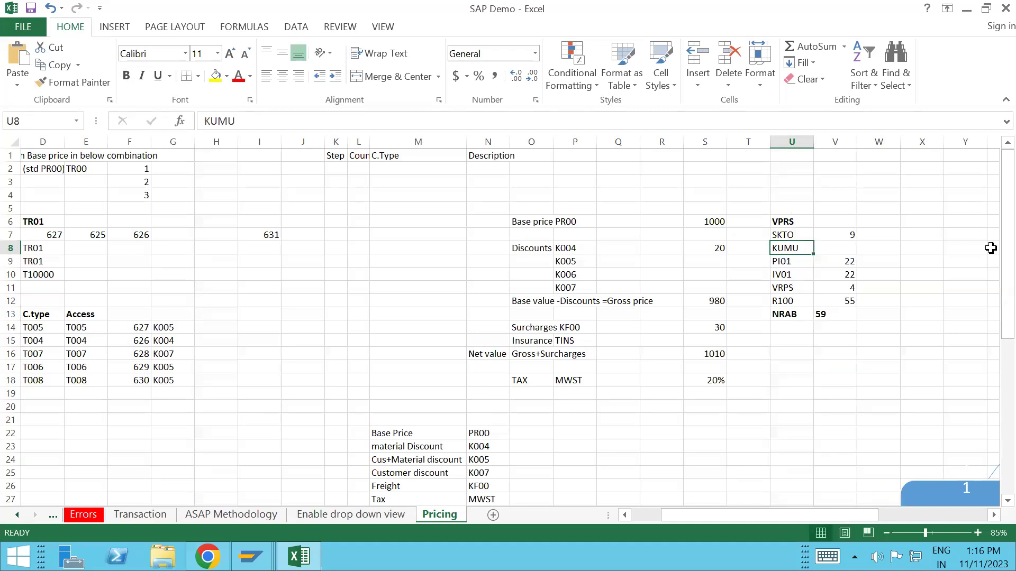
left_click(792, 324)
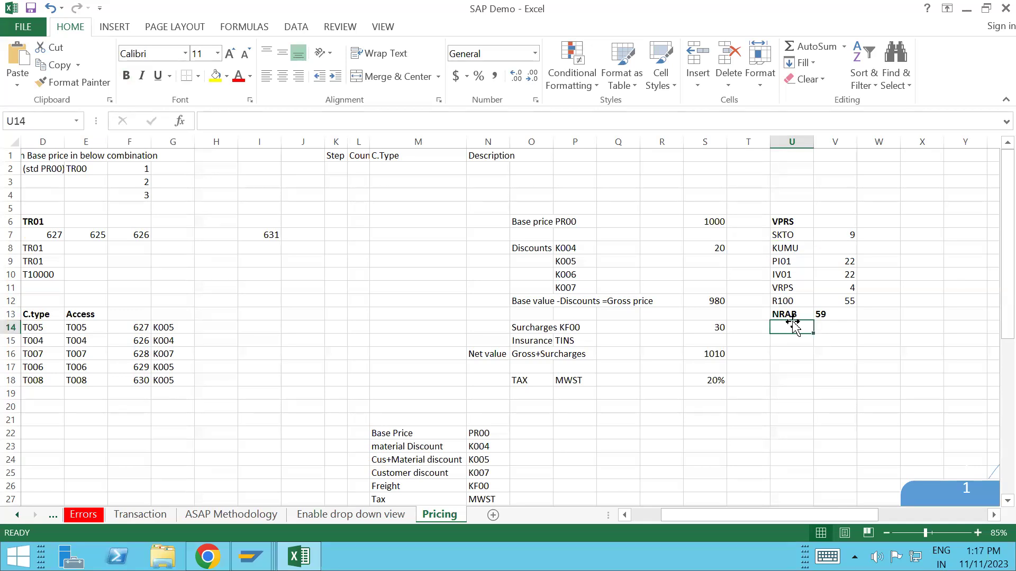
left_click(794, 314)
key("alt+Tab")
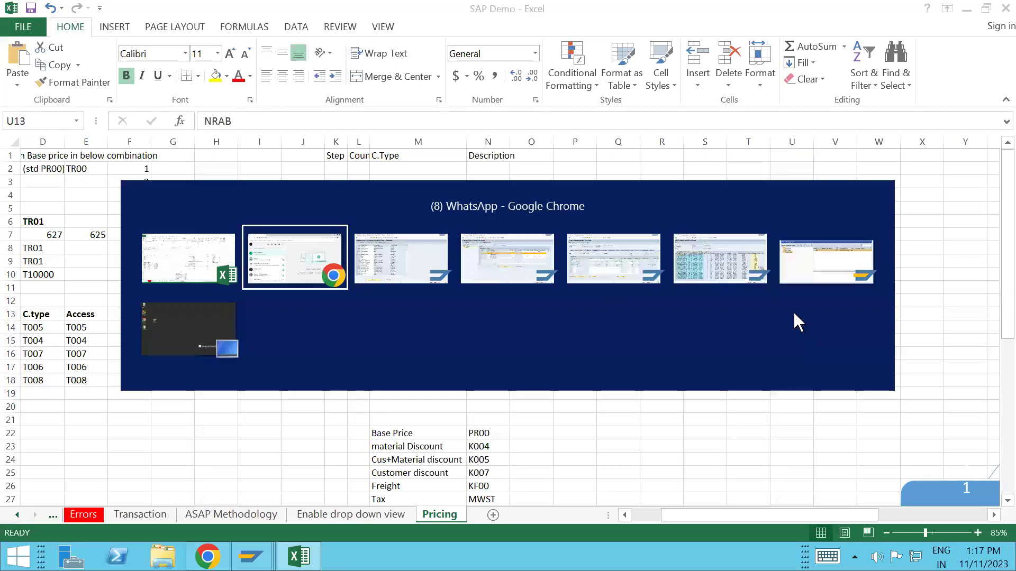
key("alt+Tab")
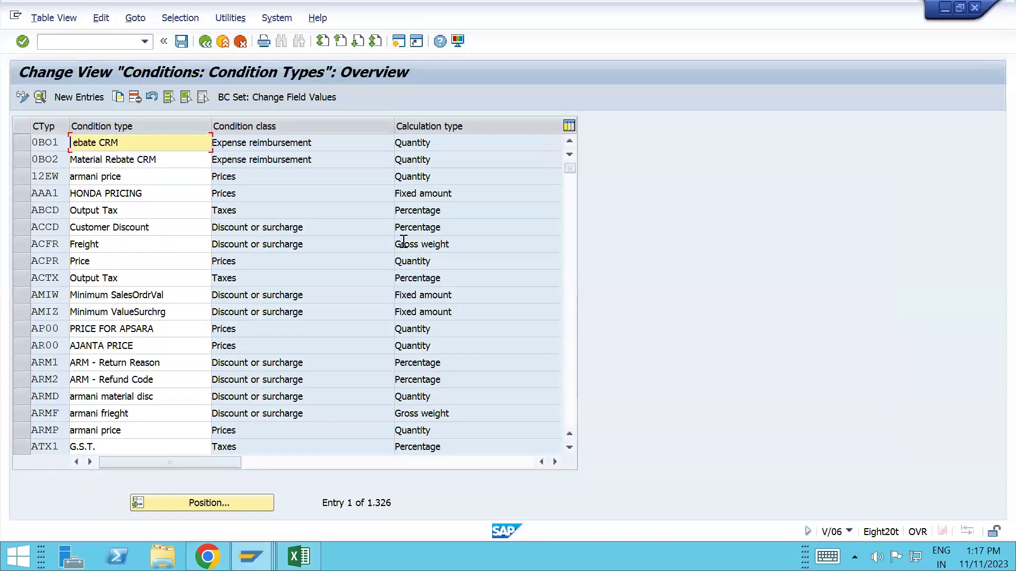
key("alt+Tab")
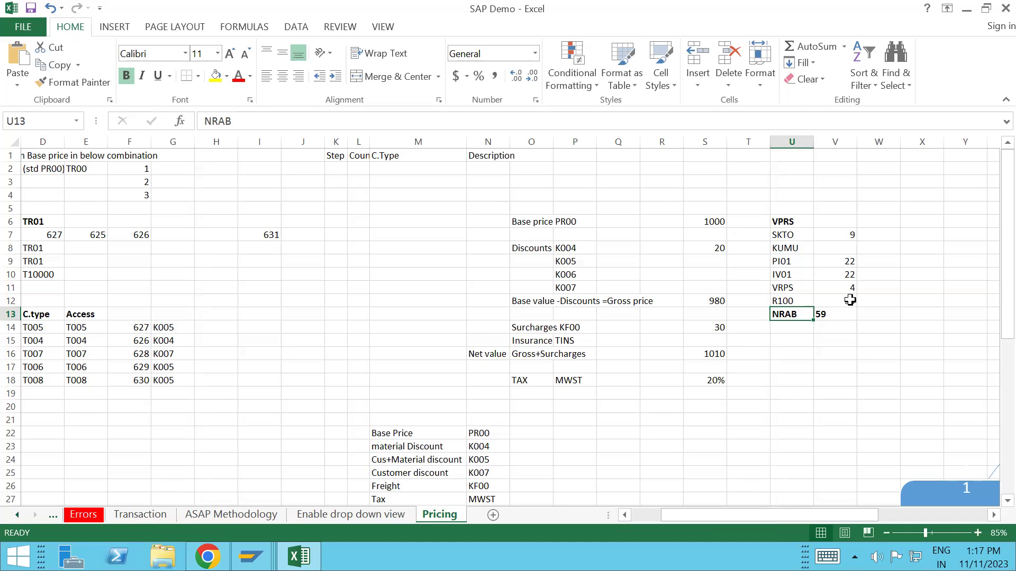
Copy R100's requirement number from cell V12 and open transaction VOFM in the SAP sales order session.
left_click(849, 300)
key("ctrl+c")
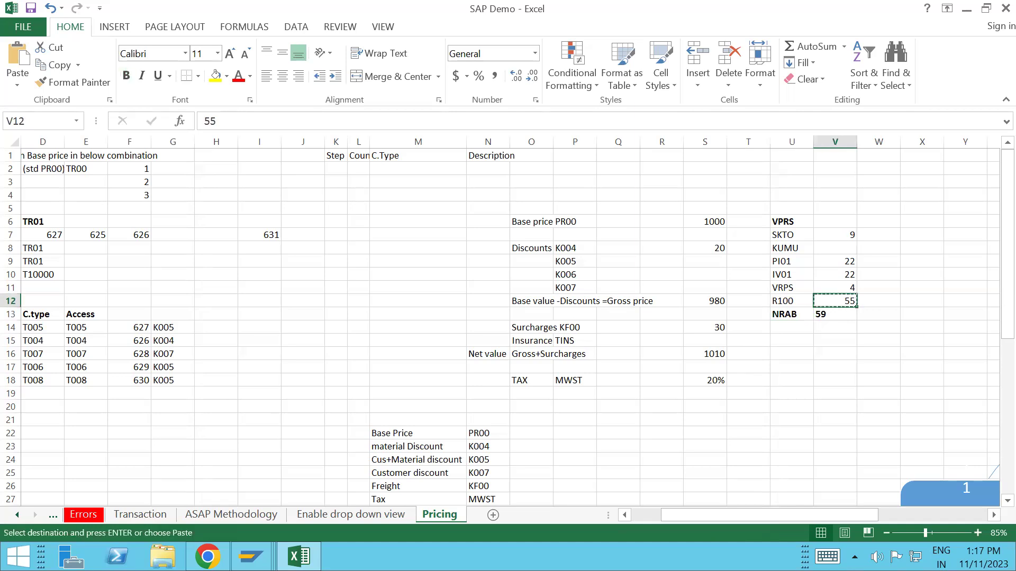
mouse_move(251, 557)
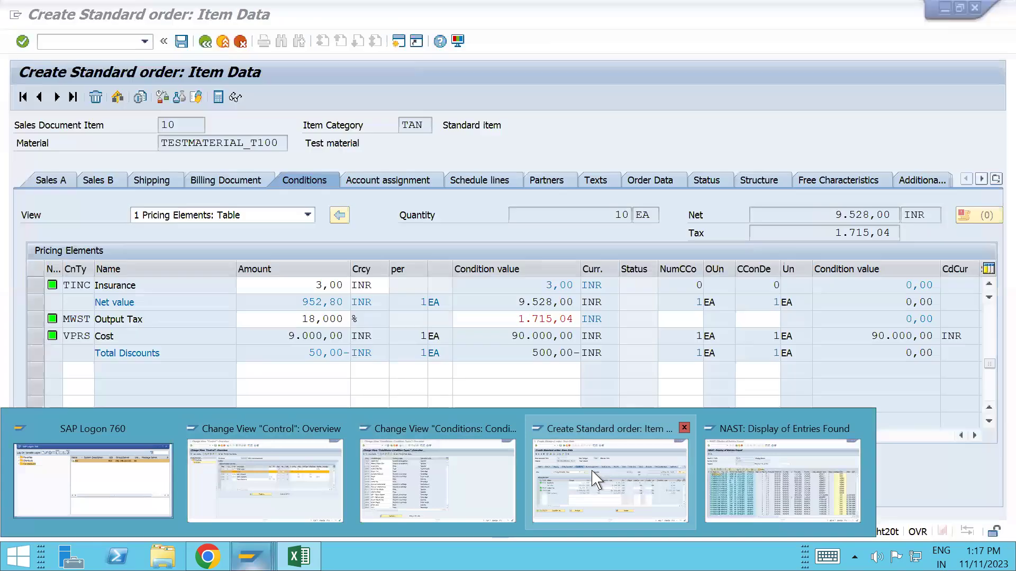
left_click(596, 479)
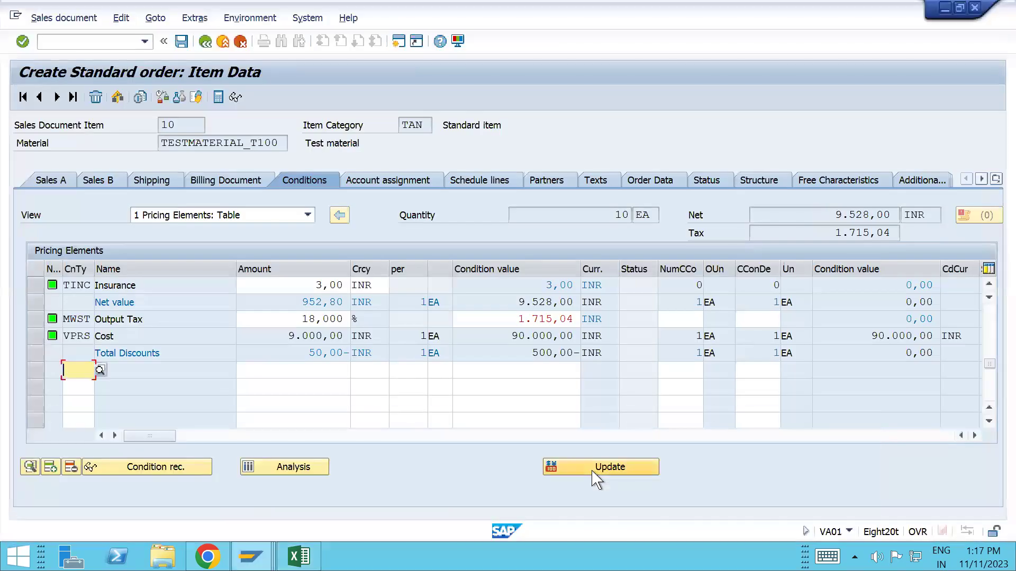
left_click(53, 36)
type("/n")
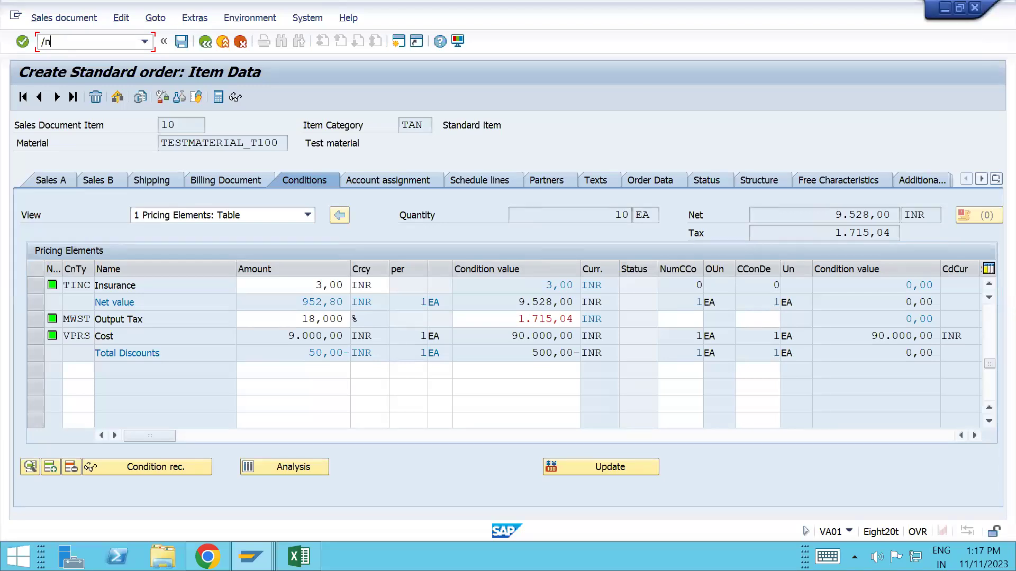
type("vofm")
key("Return")
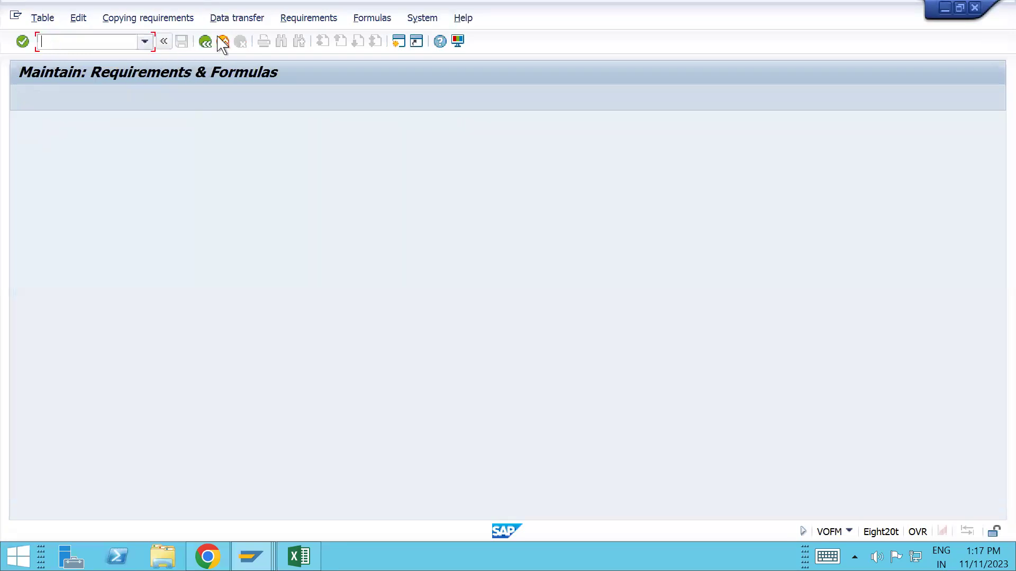
Open the pricing requirements list and position it at routine number 55.
left_click(237, 19)
mouse_move(288, 21)
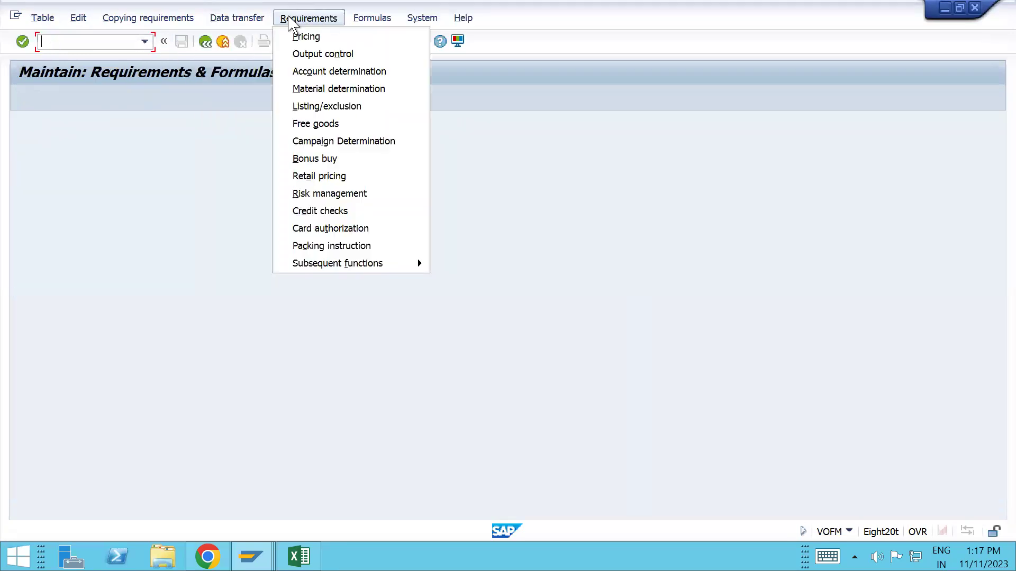
left_click(305, 37)
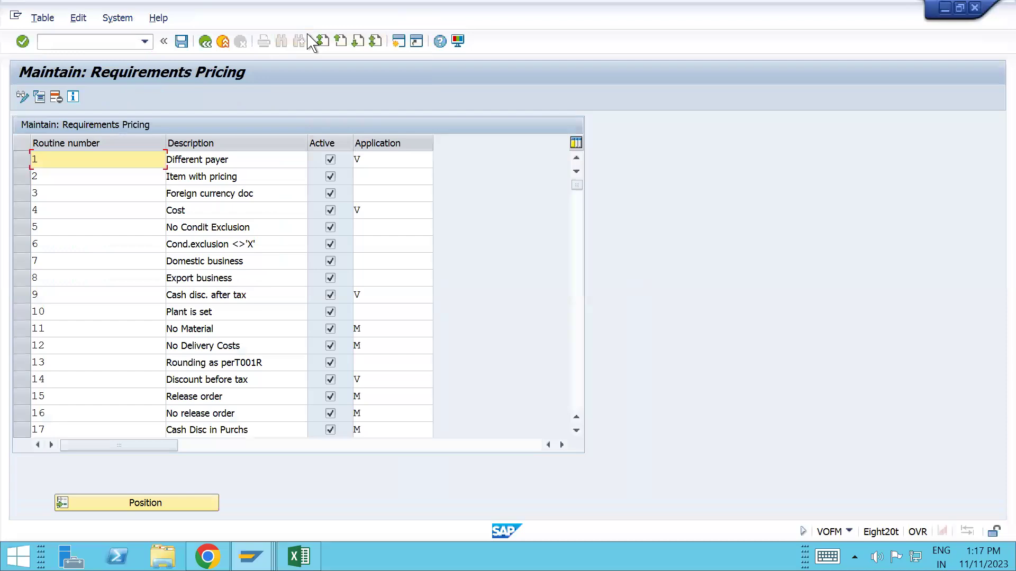
left_click(146, 503)
type("55")
key("Return")
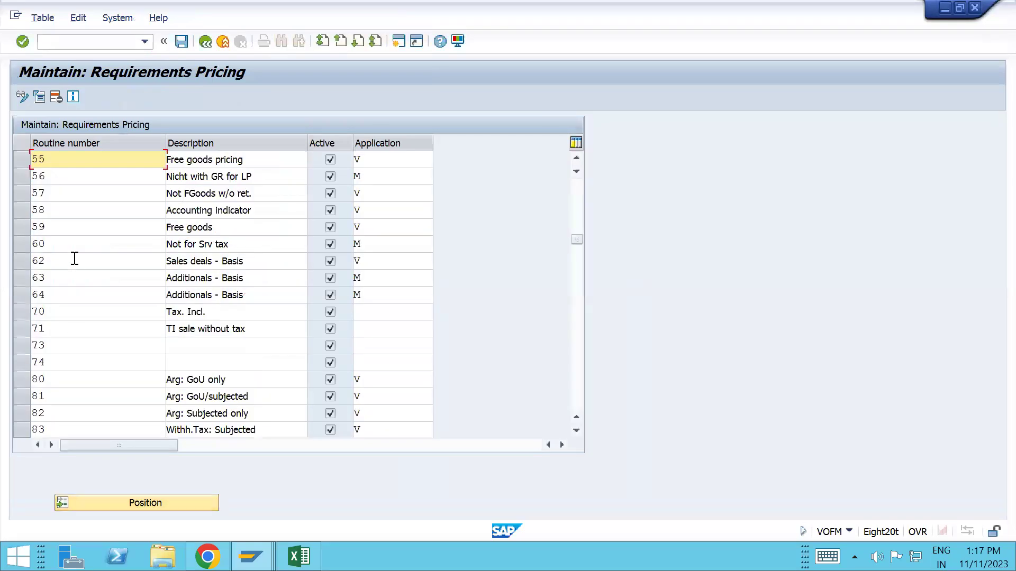
Display the source code of pricing requirement routine 55 and highlight the 55 in its include name.
left_click(22, 160)
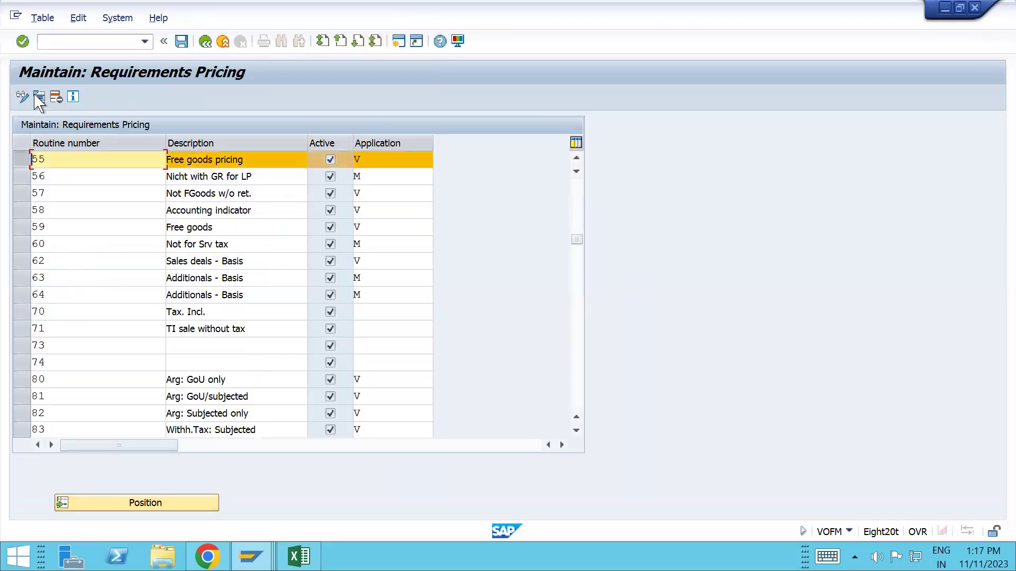
left_click(39, 99)
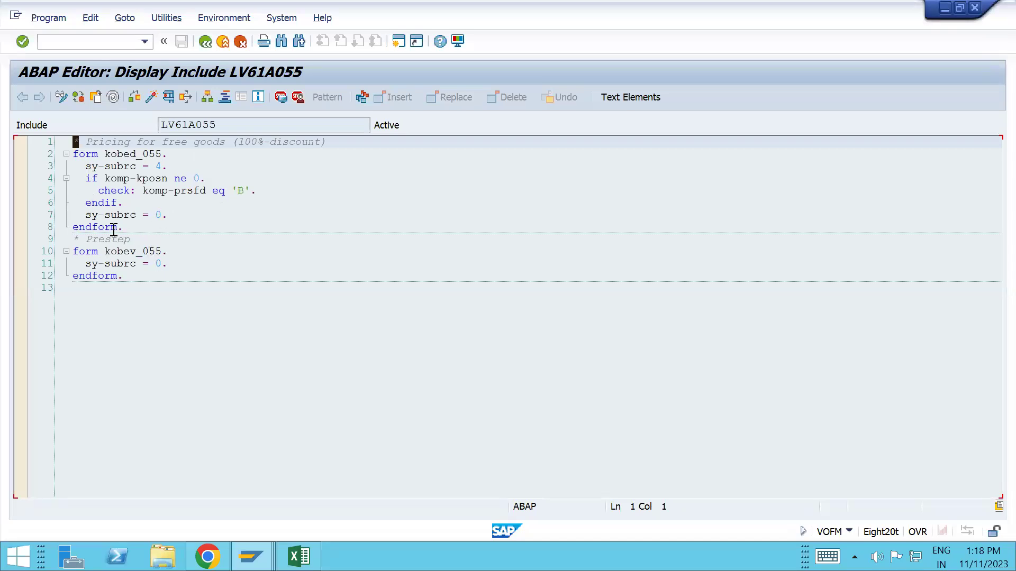
left_click(222, 126)
left_click_drag(215, 128, 201, 131)
key("alt+Tab")
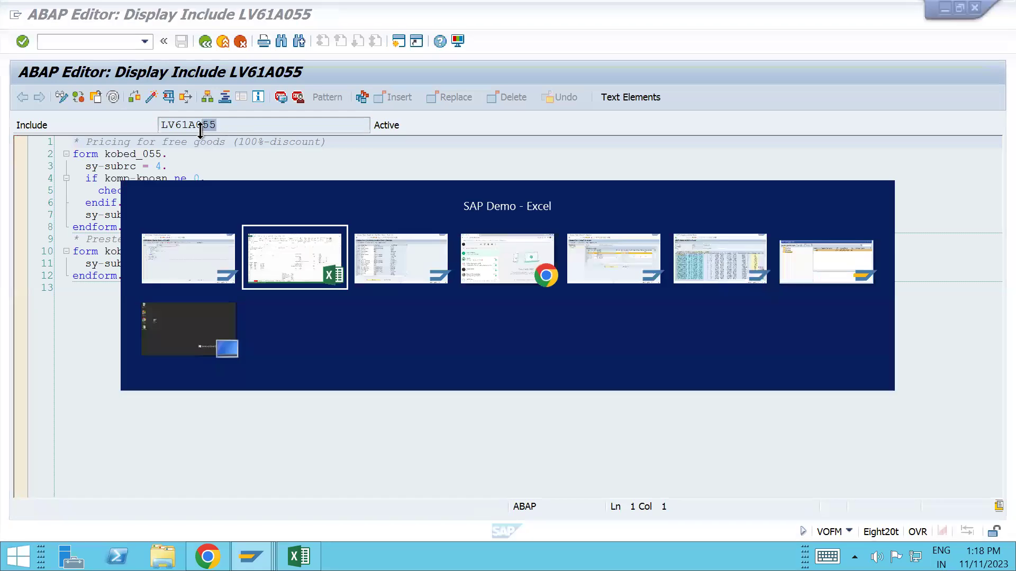
Check the R100 entry and its requirement number in the Excel sheet, returning to the SAP routine code.
left_click(786, 303)
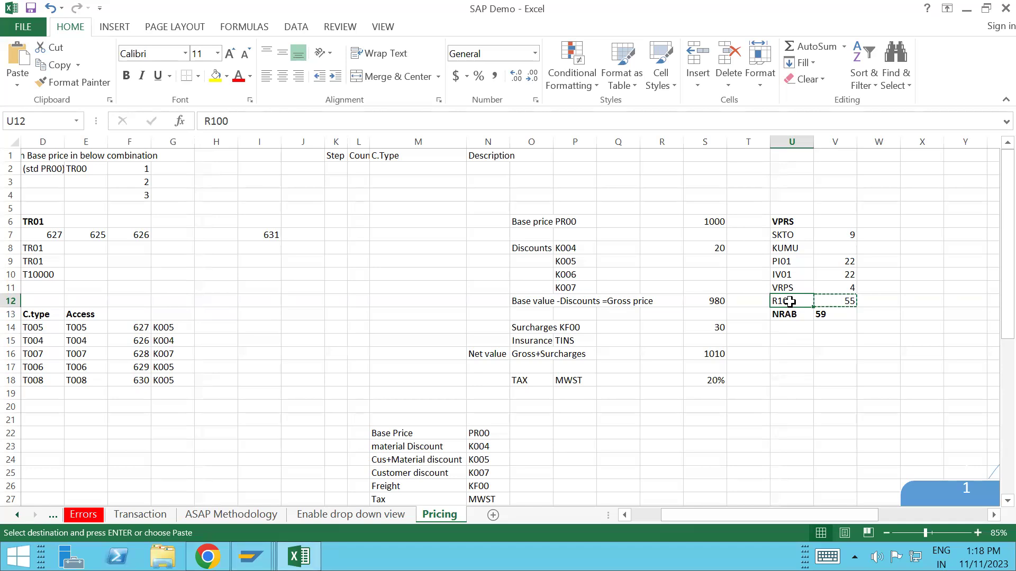
left_click(845, 302)
key("alt+Tab")
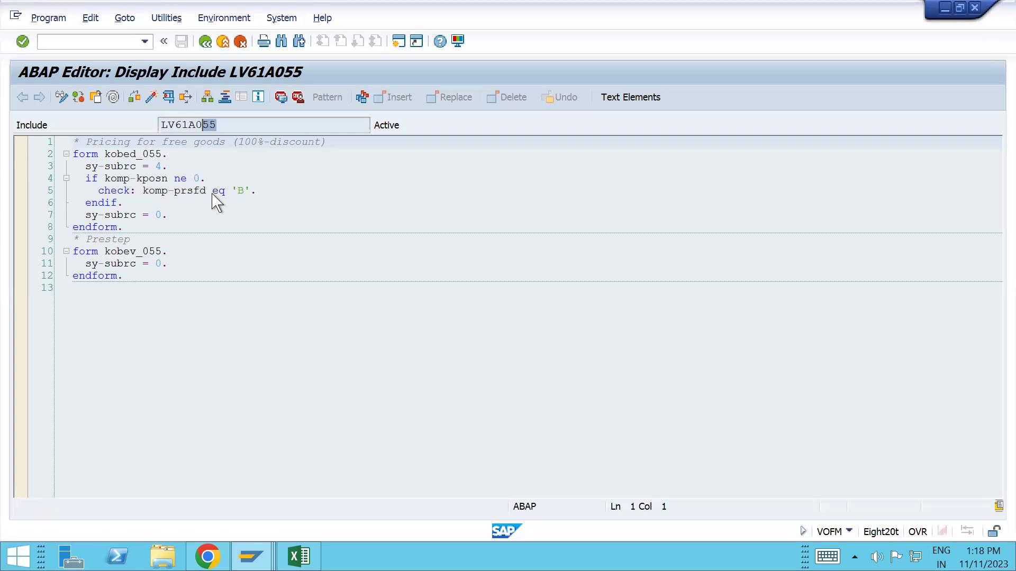
Switch to the SAP condition types session and open transaction VOV7 in it.
key("alt+Tab")
key("alt+Tab")
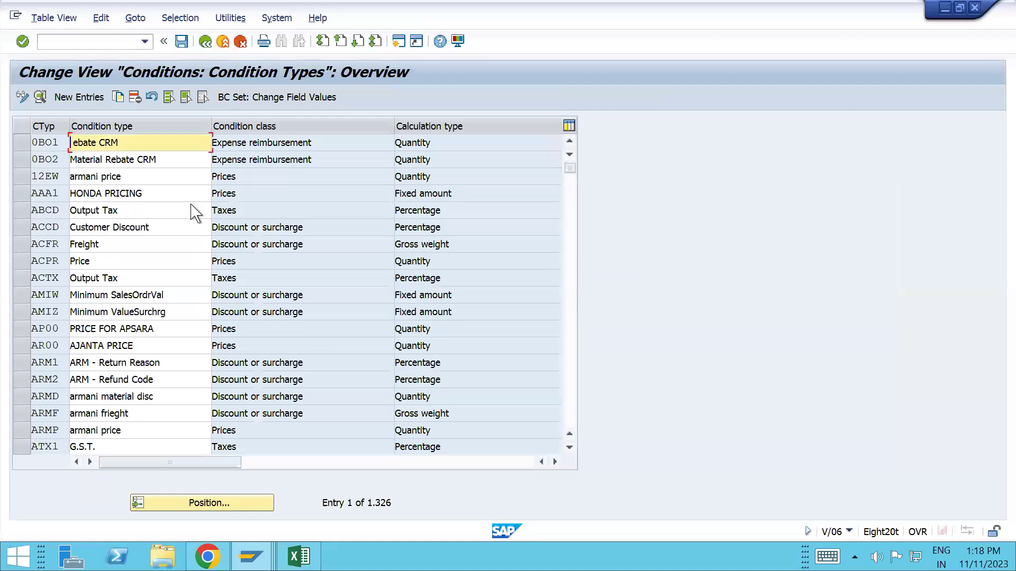
left_click(75, 41)
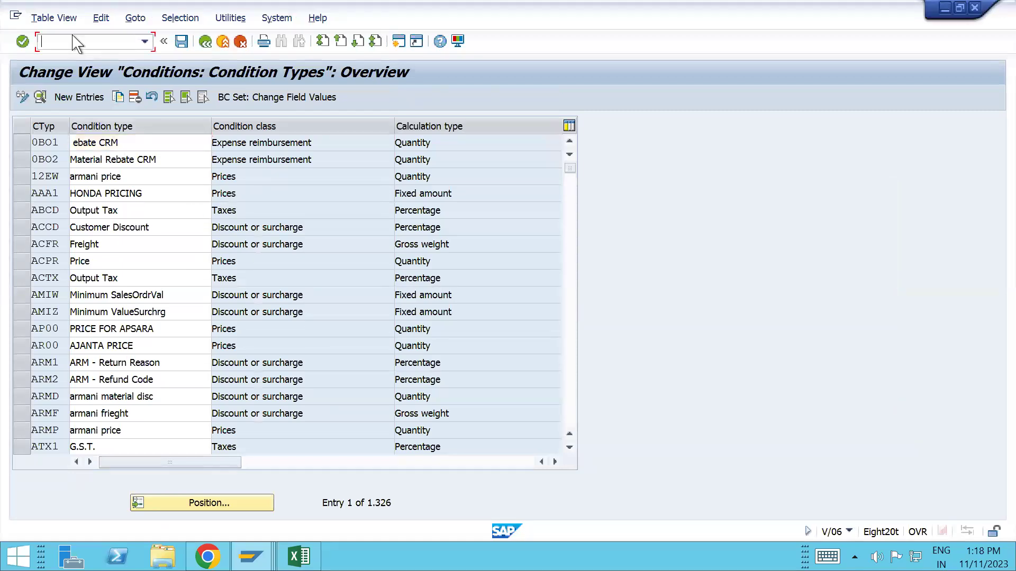
type("/nvov7")
key("Return")
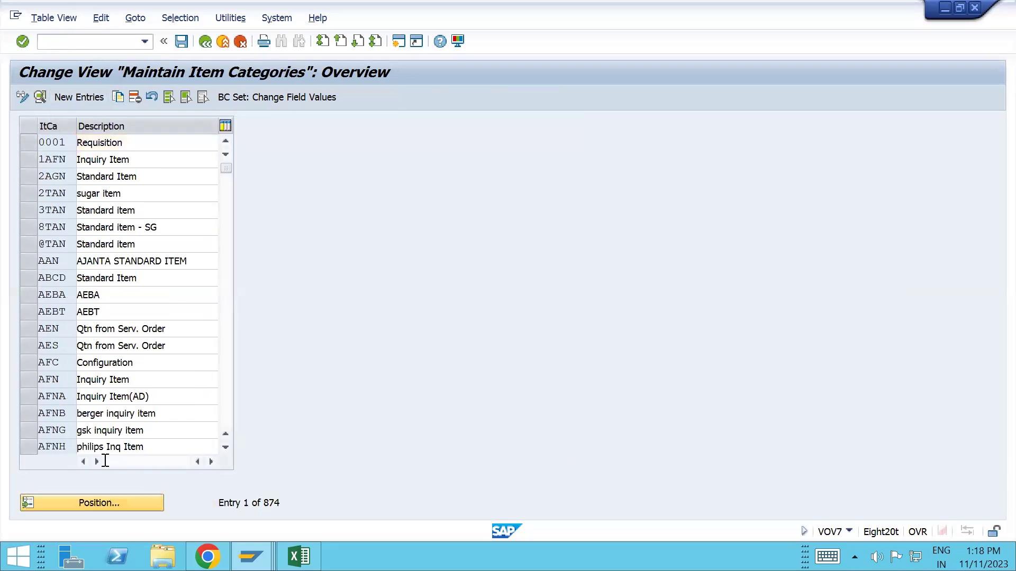
Position the item category list at TANN and display that category's details.
type("tann")
key("Return")
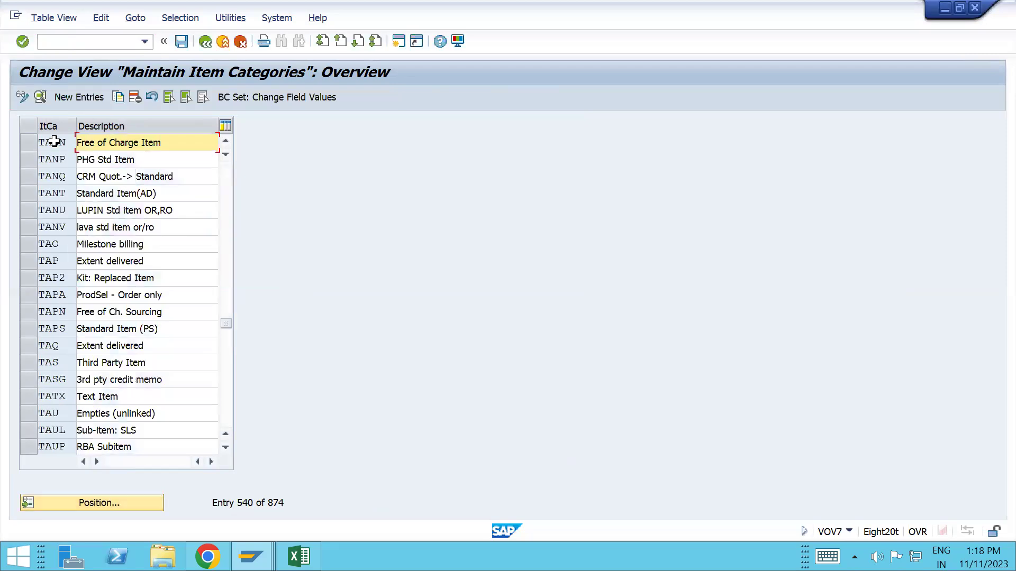
left_click(28, 142)
left_click(40, 97)
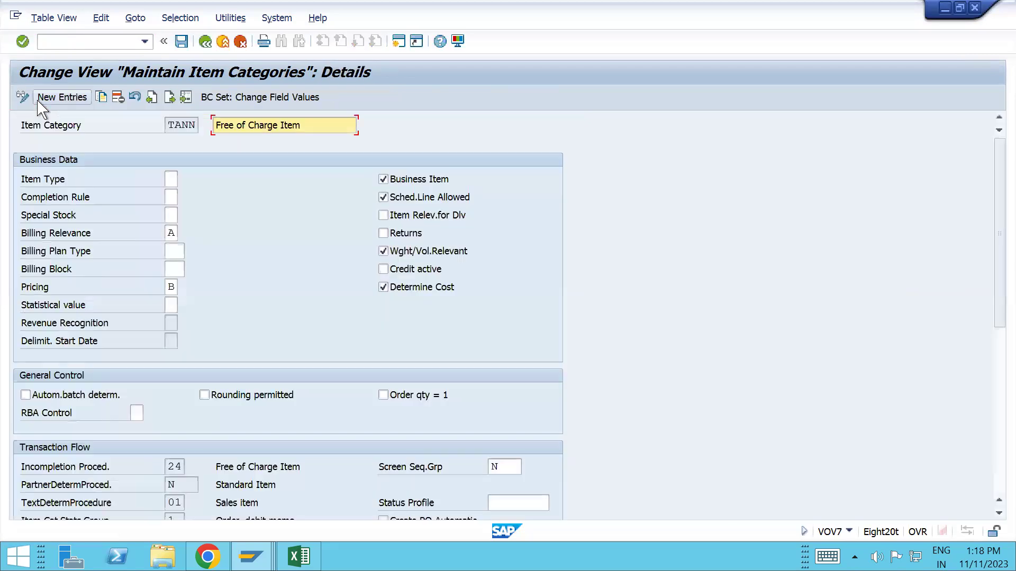
Look up the technical field name behind TANN's Pricing setting and return to the source code of routine 55.
left_click(178, 291)
key("F1")
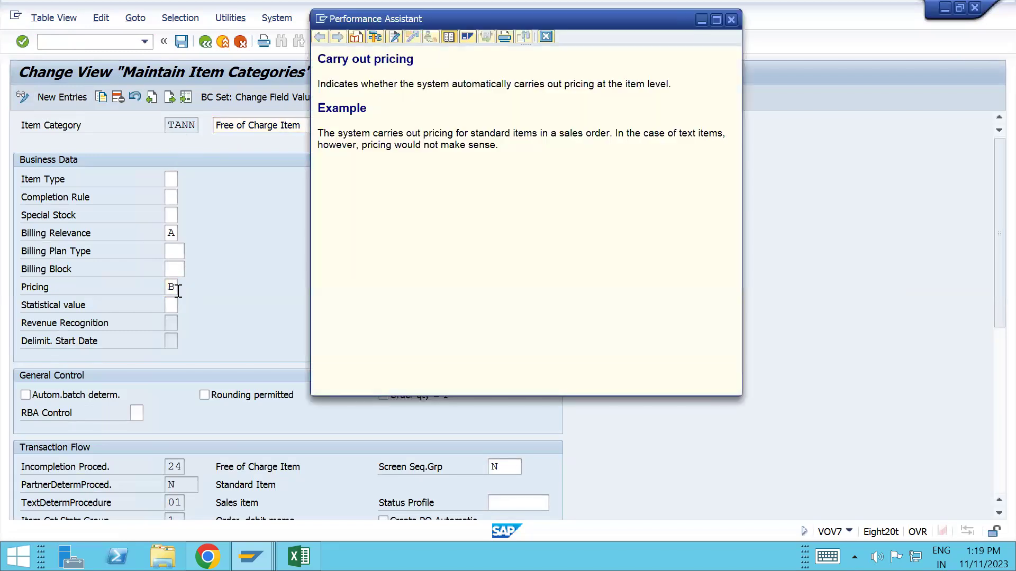
left_click(376, 38)
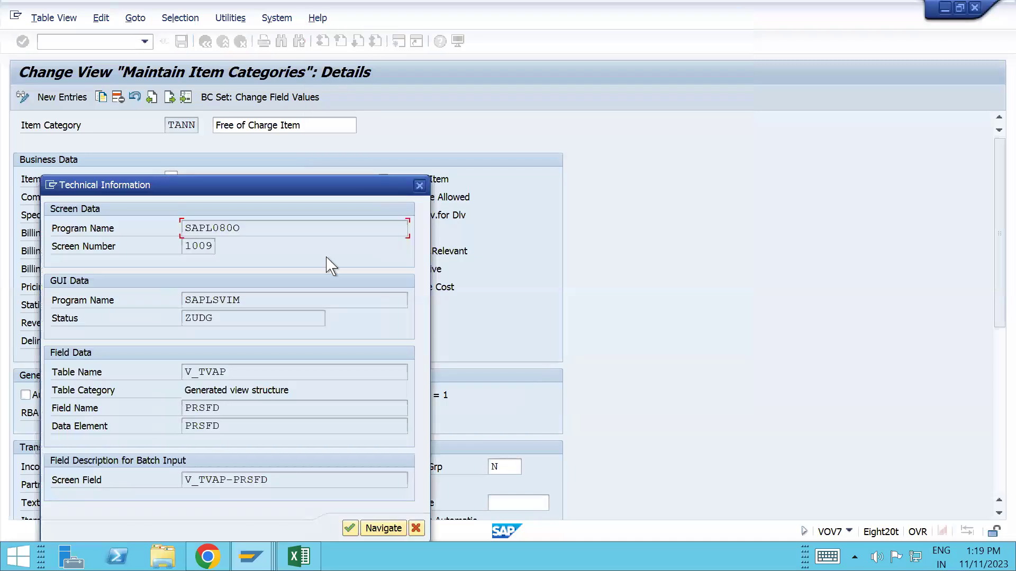
left_click(227, 410)
left_click(420, 186)
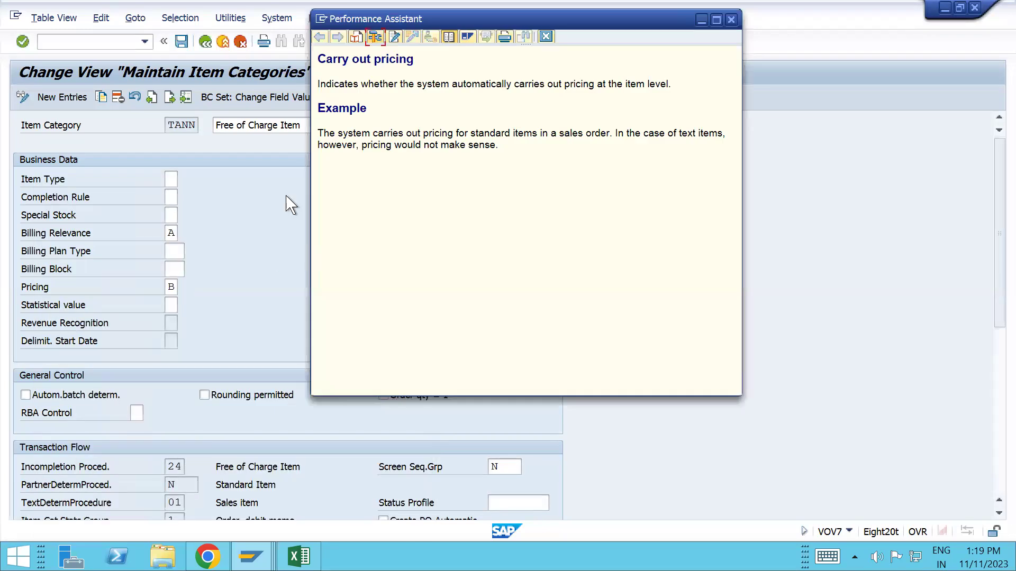
left_click(732, 13)
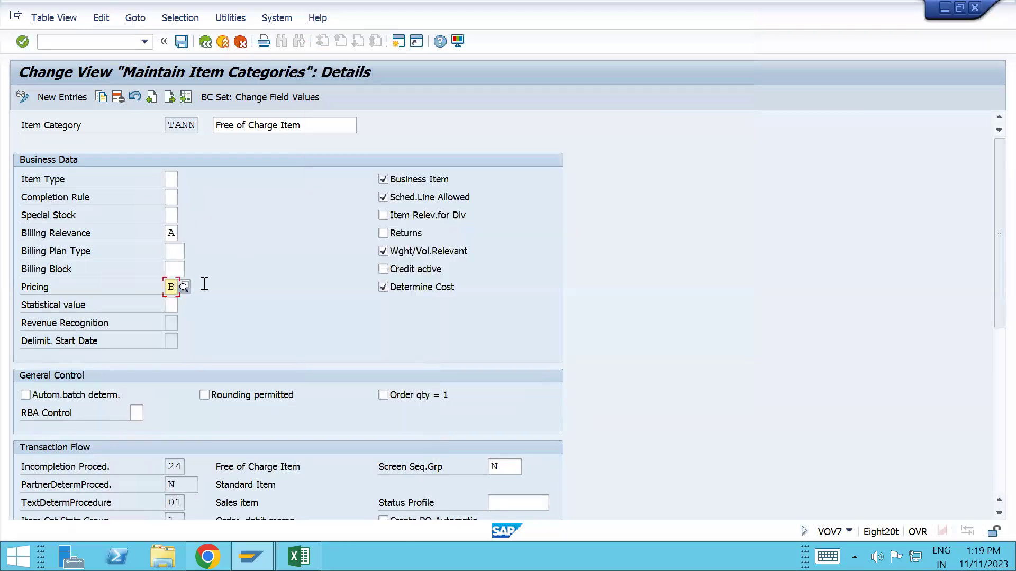
key("alt+Tab")
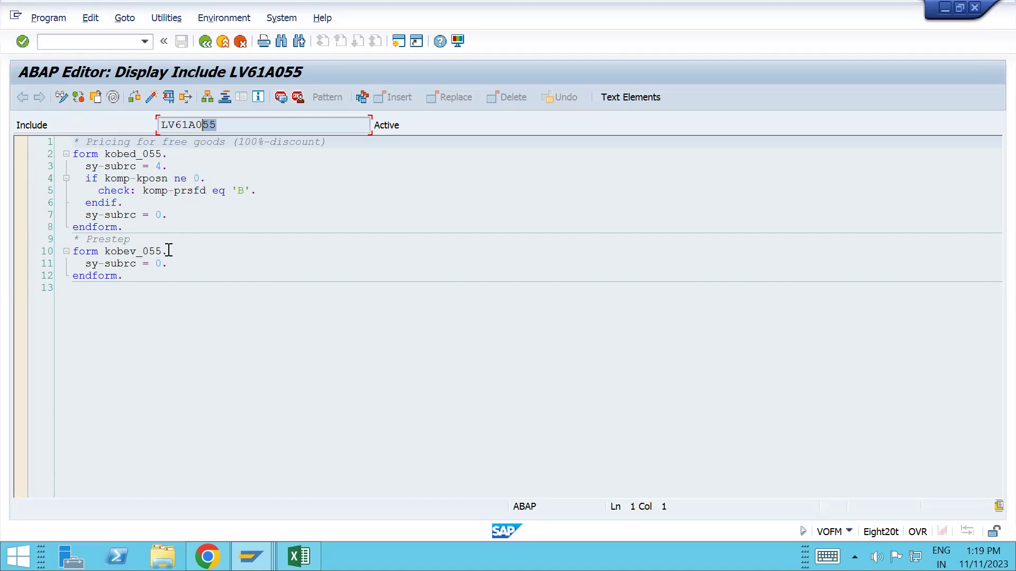
Switch to Excel and enter BO01 in cell U14 with requirement number 24 in V14.
key("alt+Tab")
key("alt+Tab")
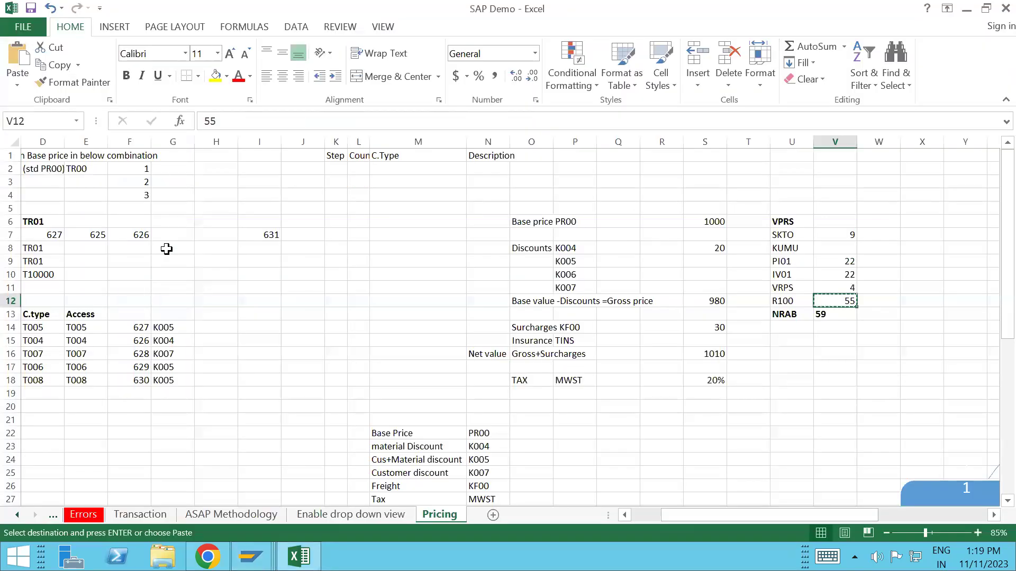
left_click(792, 328)
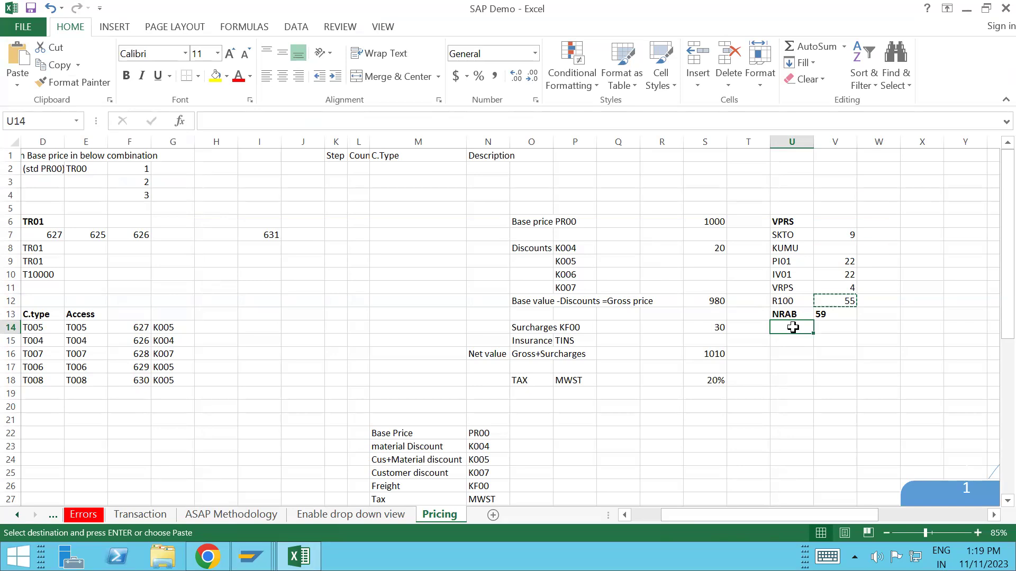
type("Bo")
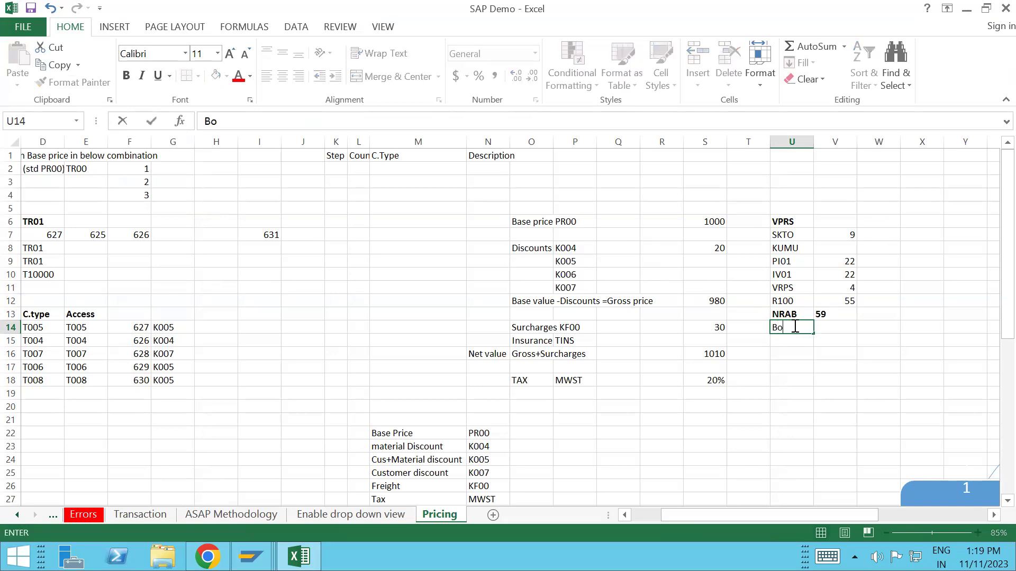
key("BackSpace")
type("O01")
key("Tab")
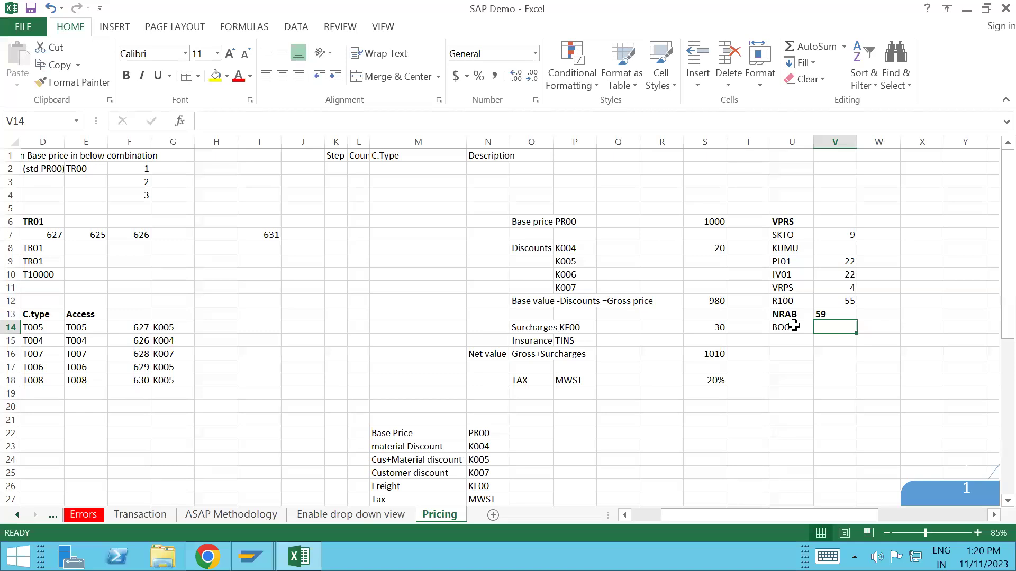
type("24")
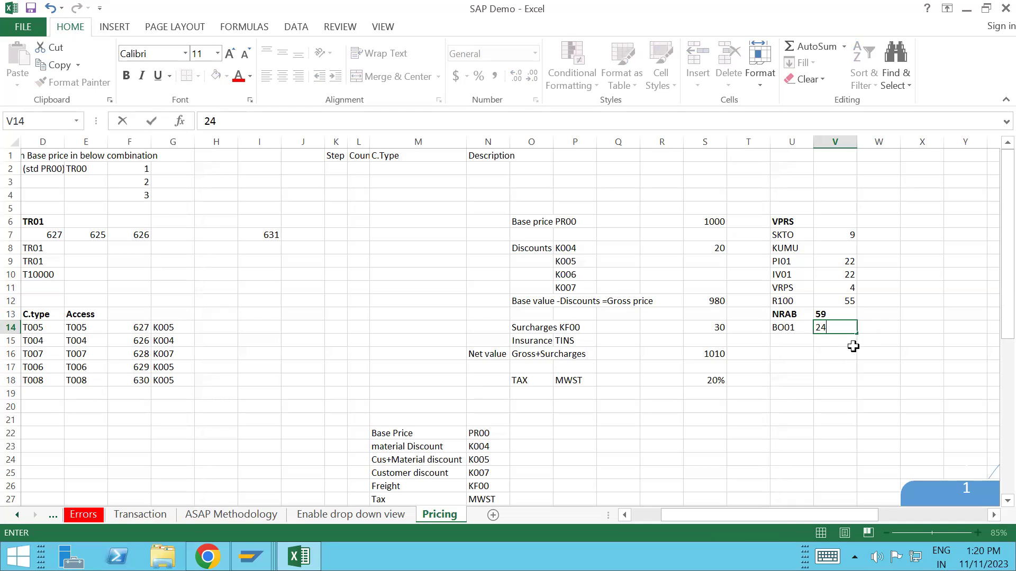
left_click(863, 350)
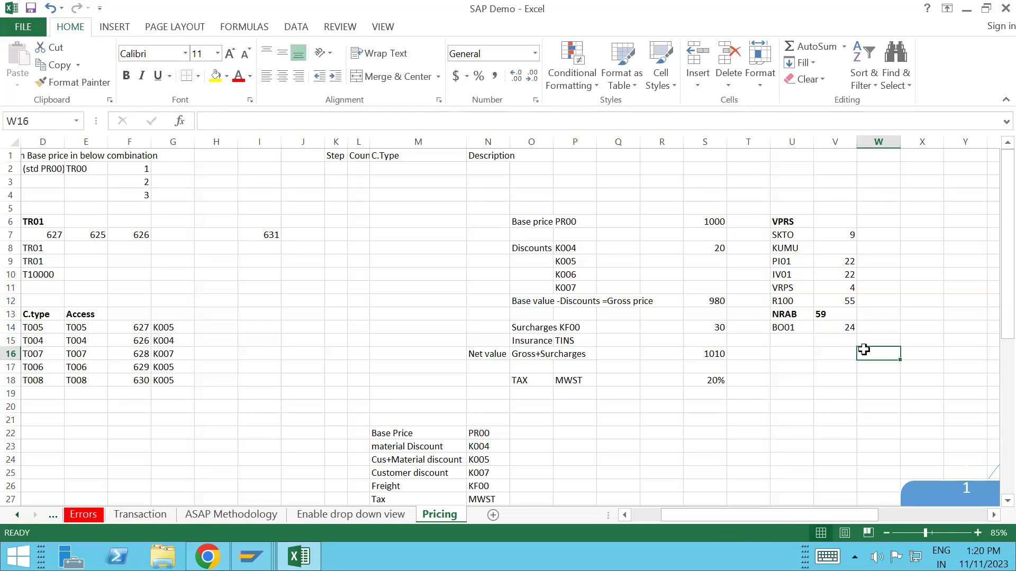
Return to the pricing requirements list in the SAP VOFM session and position it at routine number 24.
left_click(843, 332)
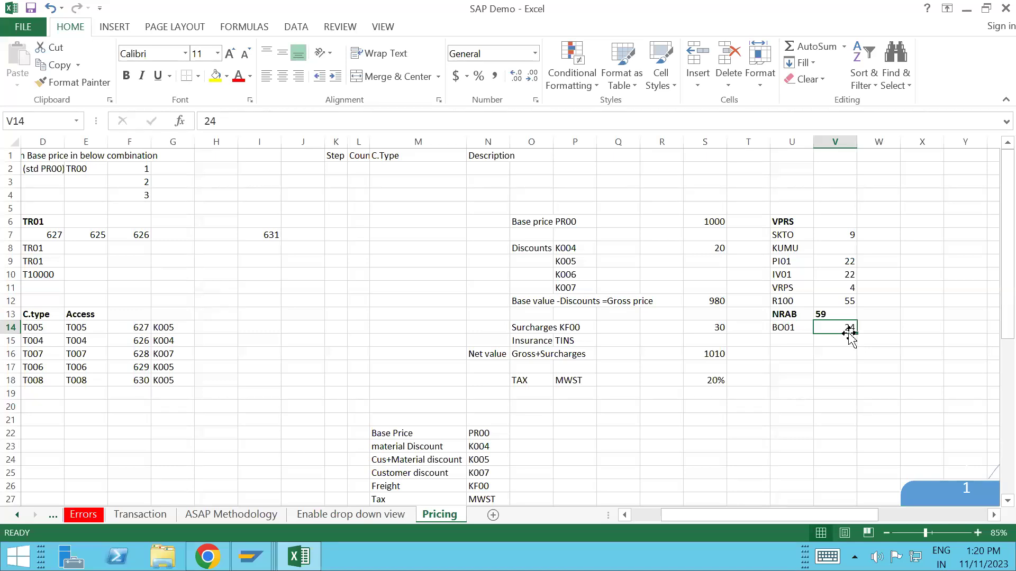
key("alt+Tab")
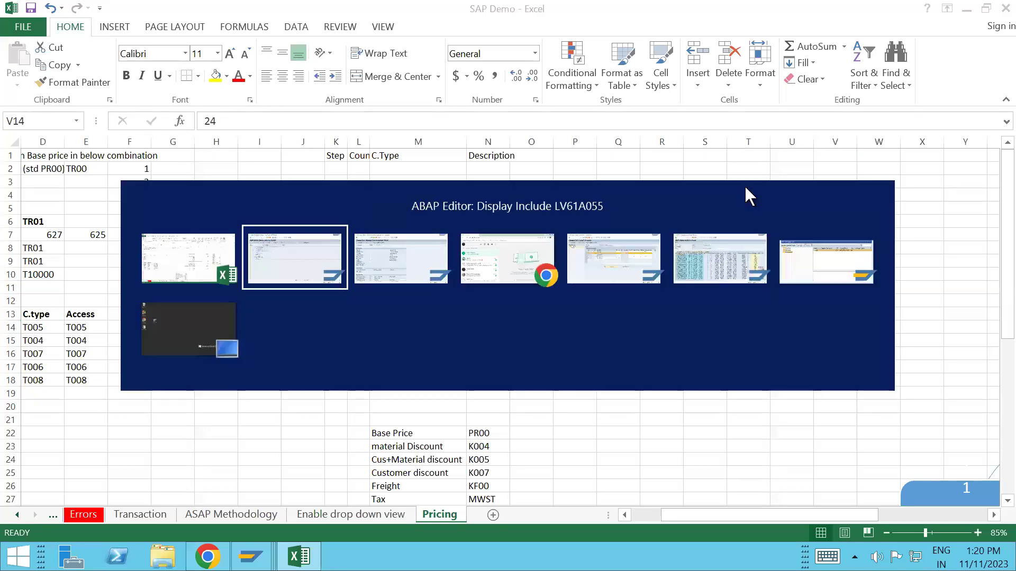
left_click(204, 40)
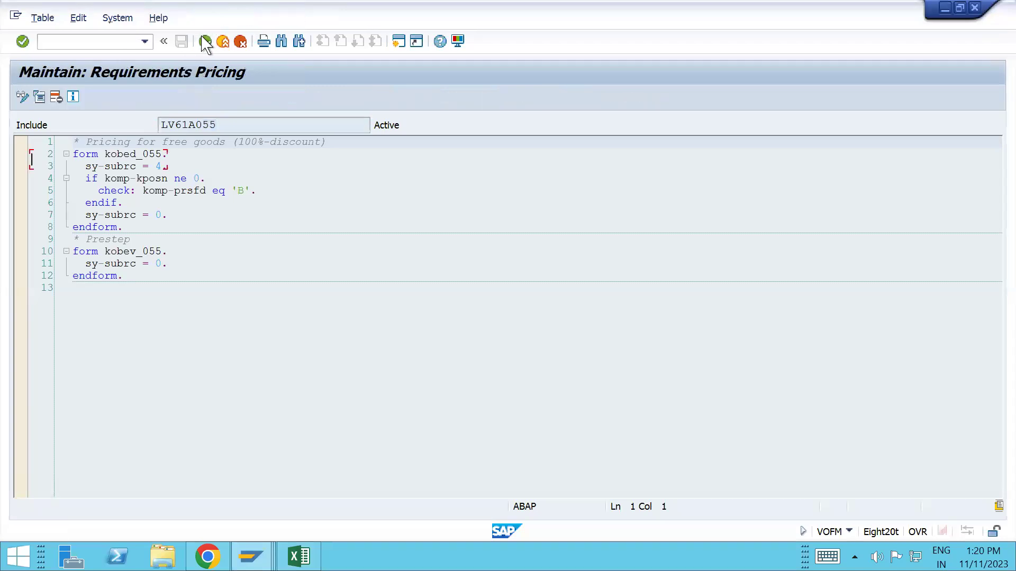
left_click(205, 42)
left_click(145, 503)
type("24")
key("Return")
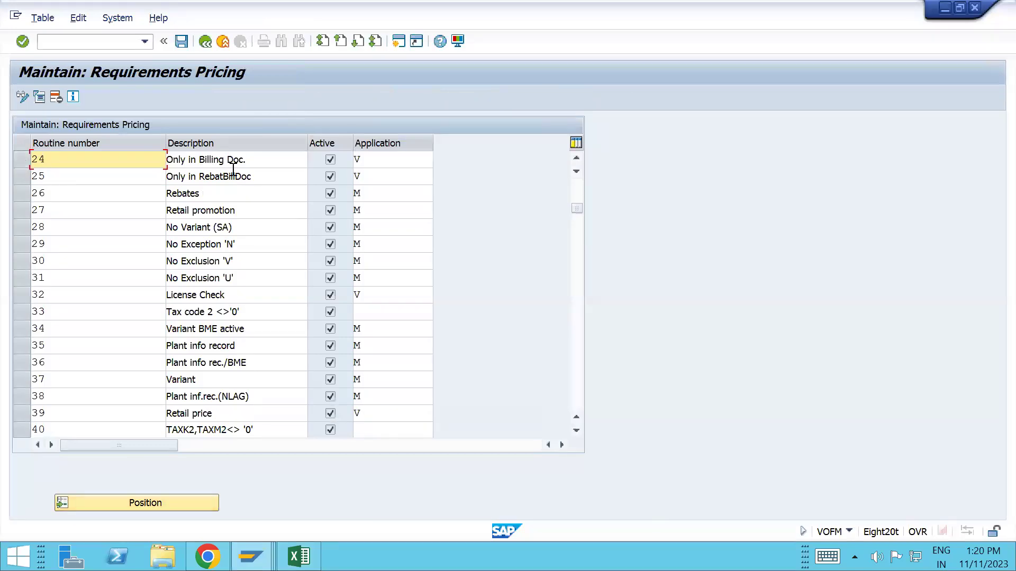
Display the source code of pricing requirement routine 24 and highlight the 24 in its include name.
left_click(24, 160)
left_click(40, 98)
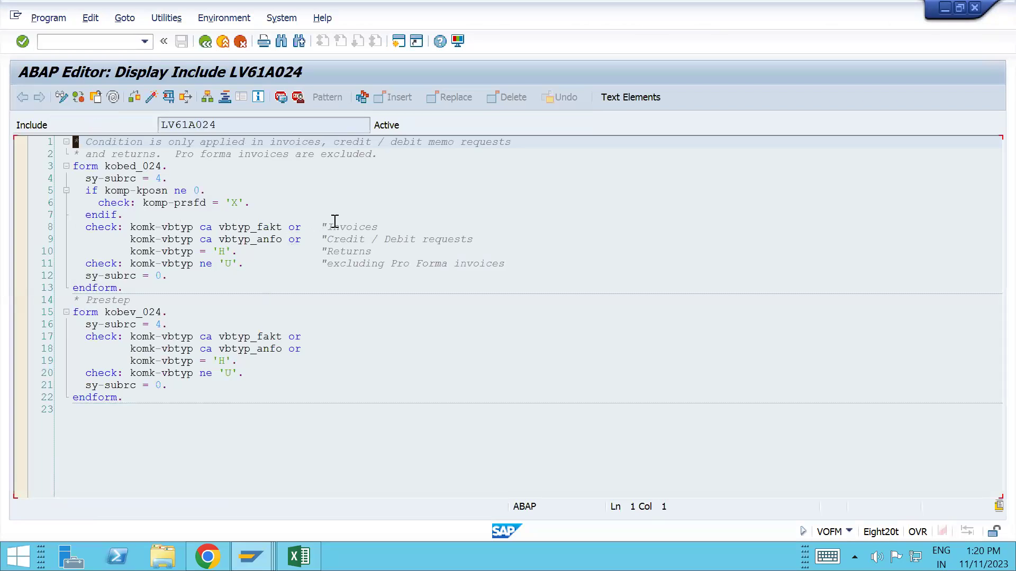
left_click(403, 218)
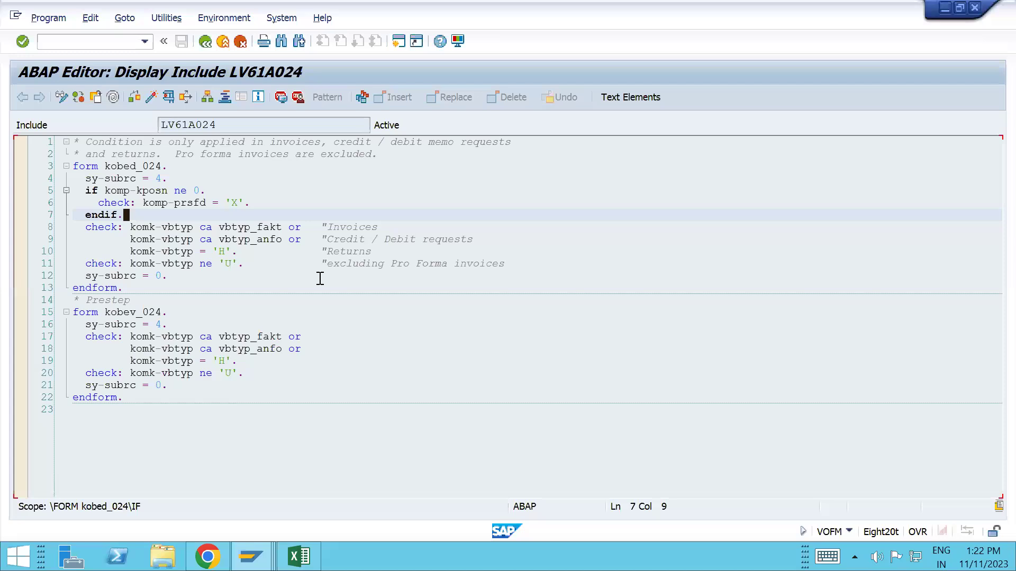
left_click_drag(219, 127, 205, 129)
Switch to Excel and clear the KUMU entry from cell U8.
mouse_move(299, 556)
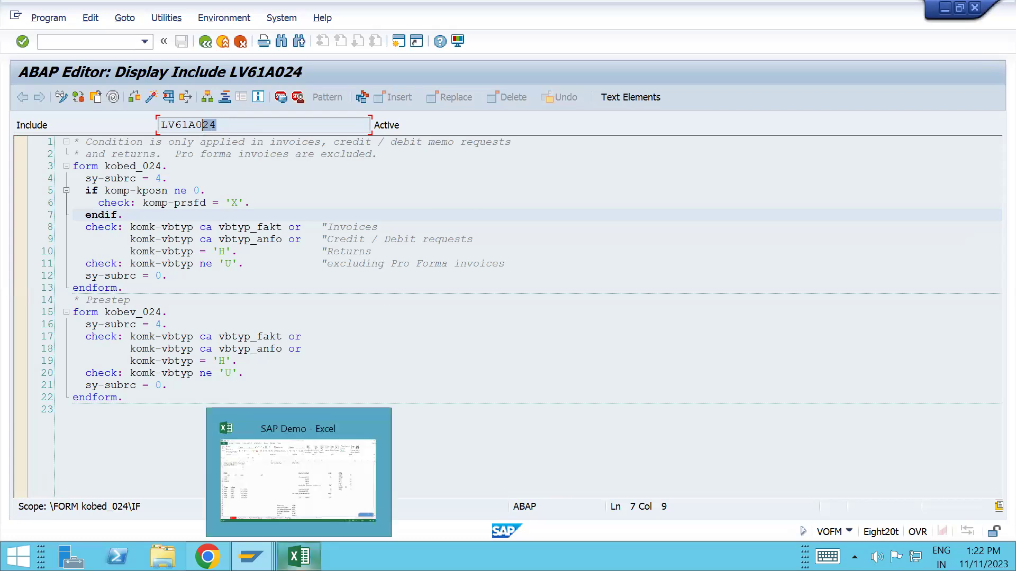
left_click(363, 469)
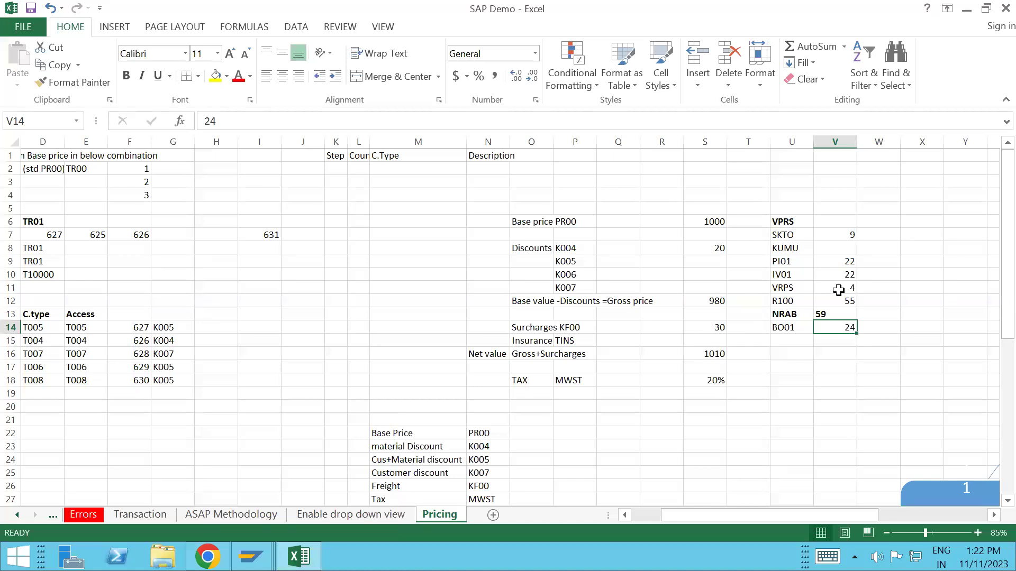
left_click(792, 249)
key("BackSpace")
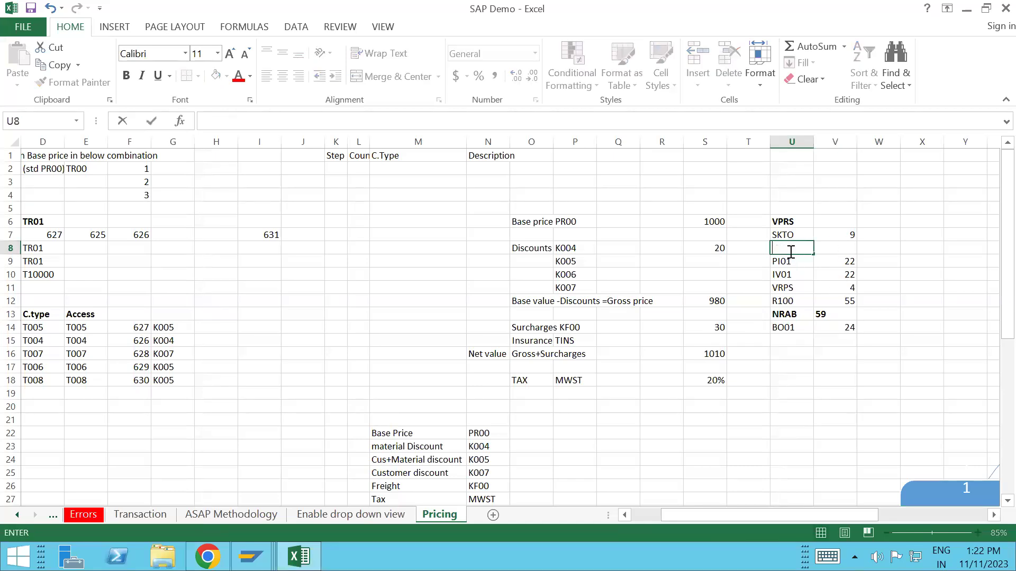
right_click(792, 255)
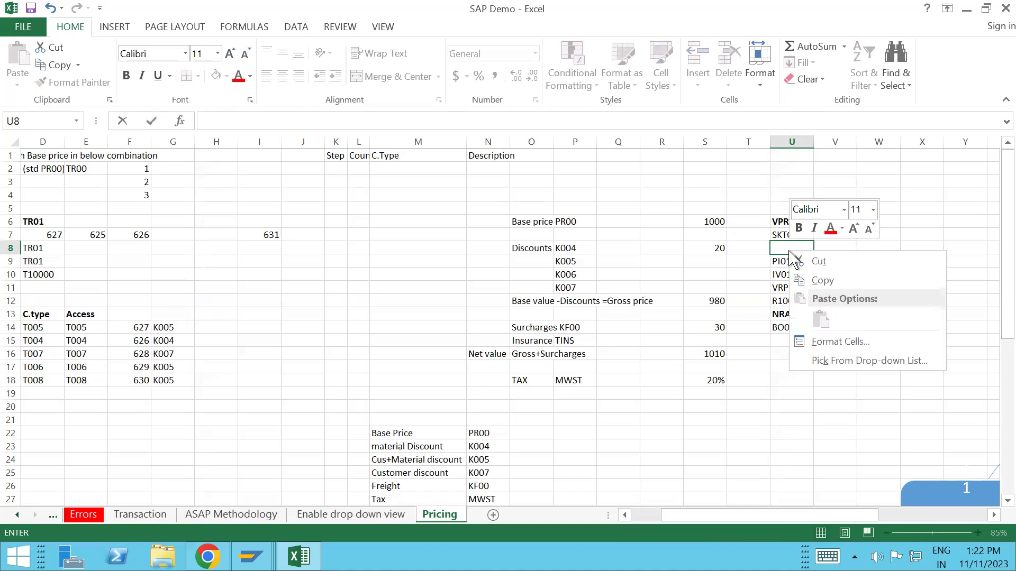
right_click(788, 250)
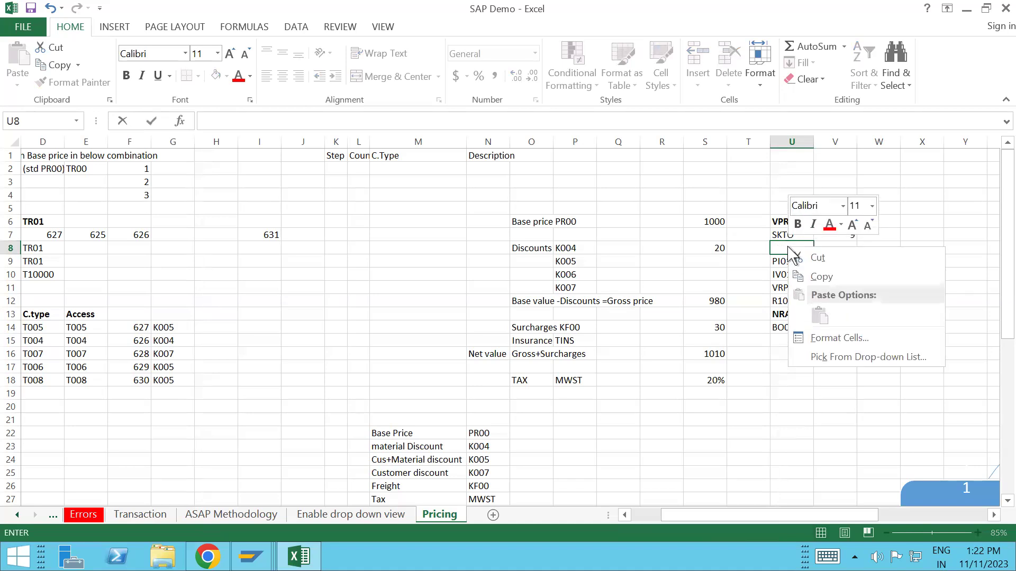
left_click(793, 545)
left_click(803, 372)
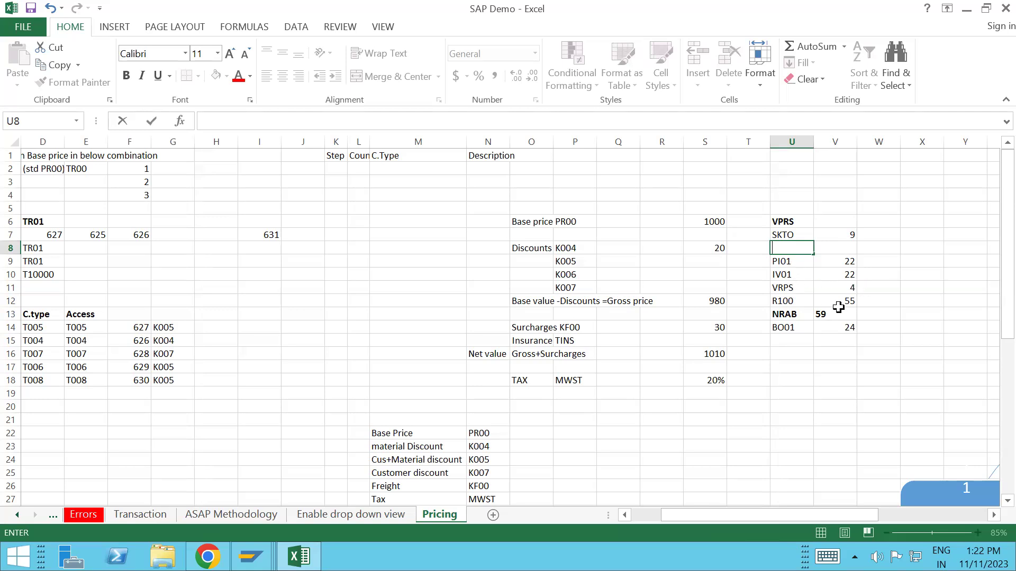
Add the condition types BO02 and BO03 below BO01, in cells U15 and U16.
left_click(792, 340)
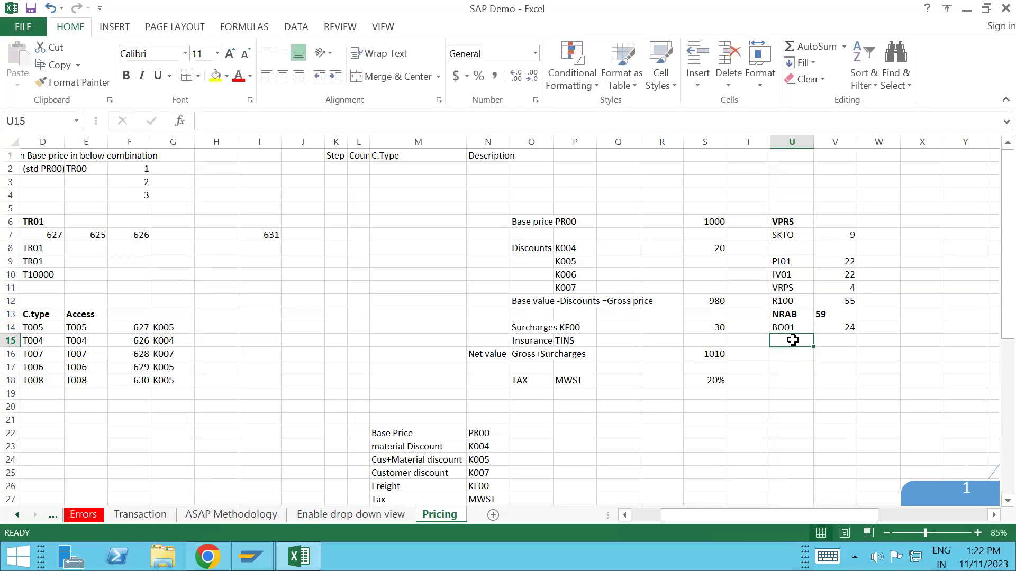
type("BO01o02")
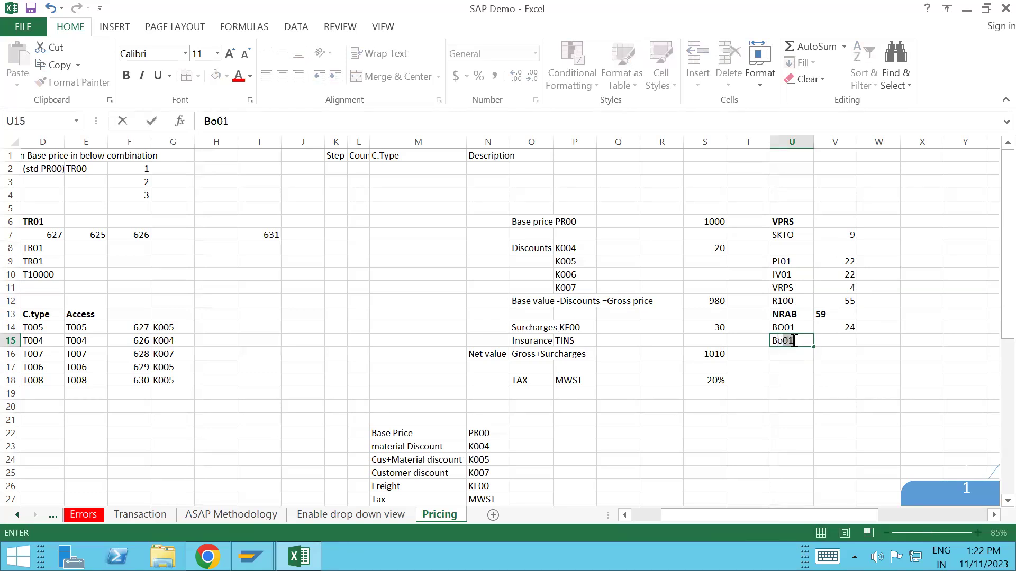
key("BackSpace")
key("BackSpace")
key("BackSpace")
type("0")
key("BackSpace")
type("O02")
key("Return")
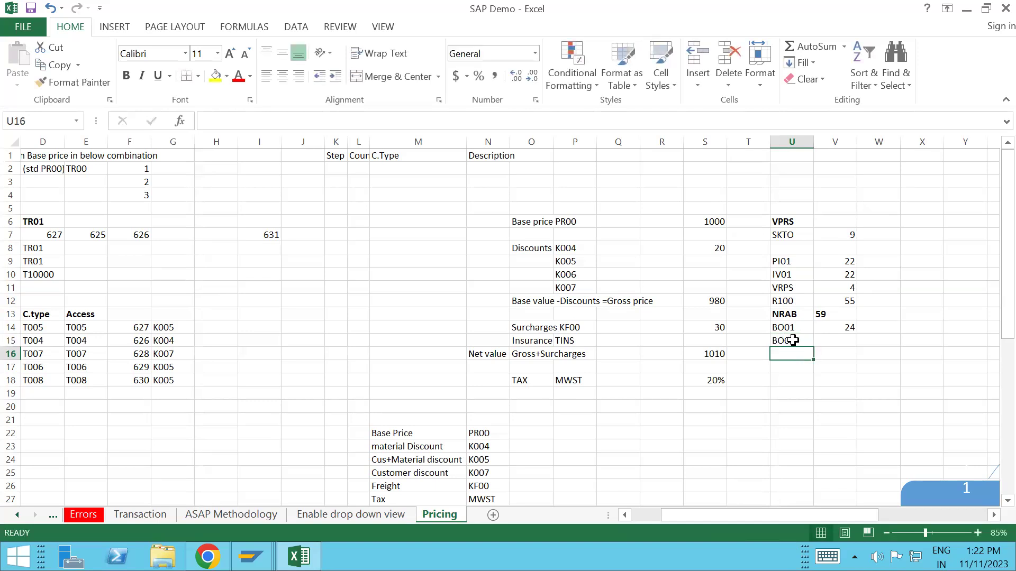
type("BO03")
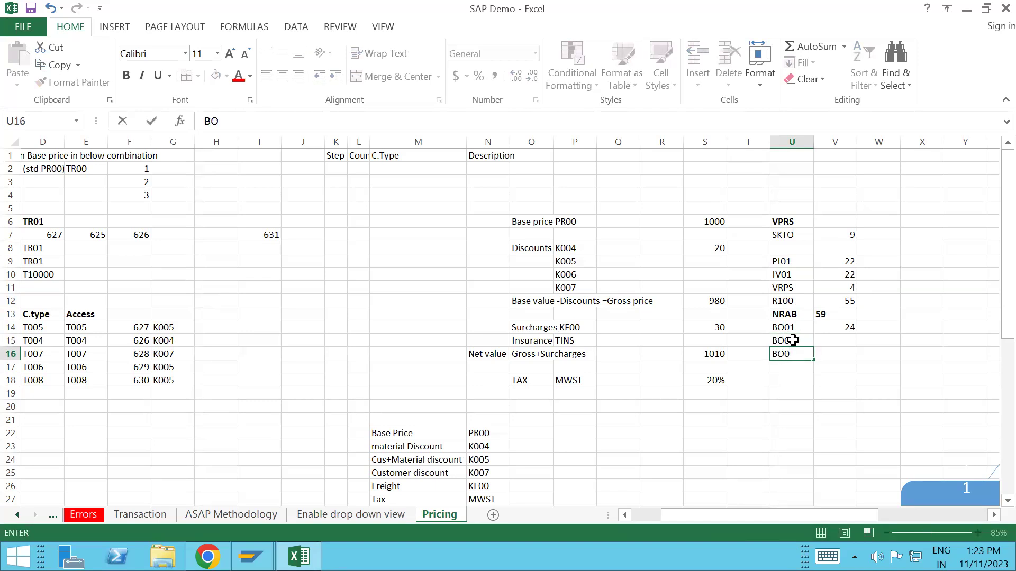
left_click(841, 340)
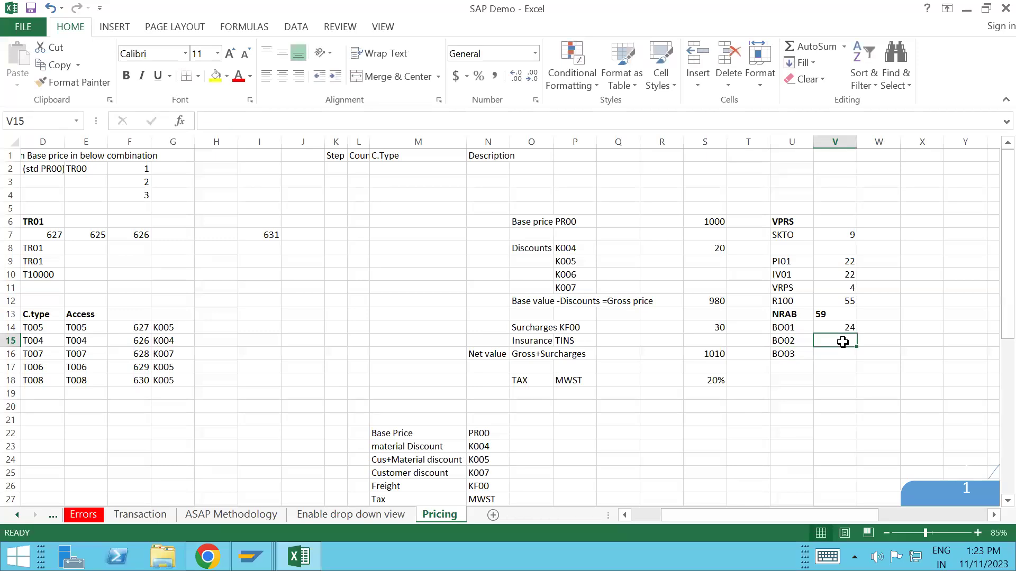
Enter requirement 24 for BO02 and BO03 in cells V15 and V16, and left-align all of column V.
type("24")
key("Return")
type("24")
key("Return")
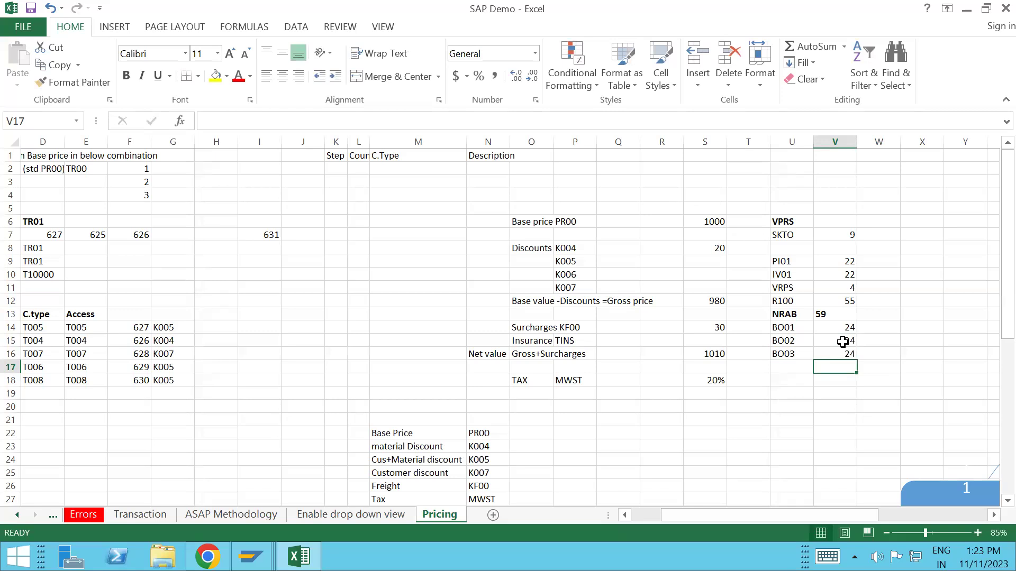
left_click(841, 143)
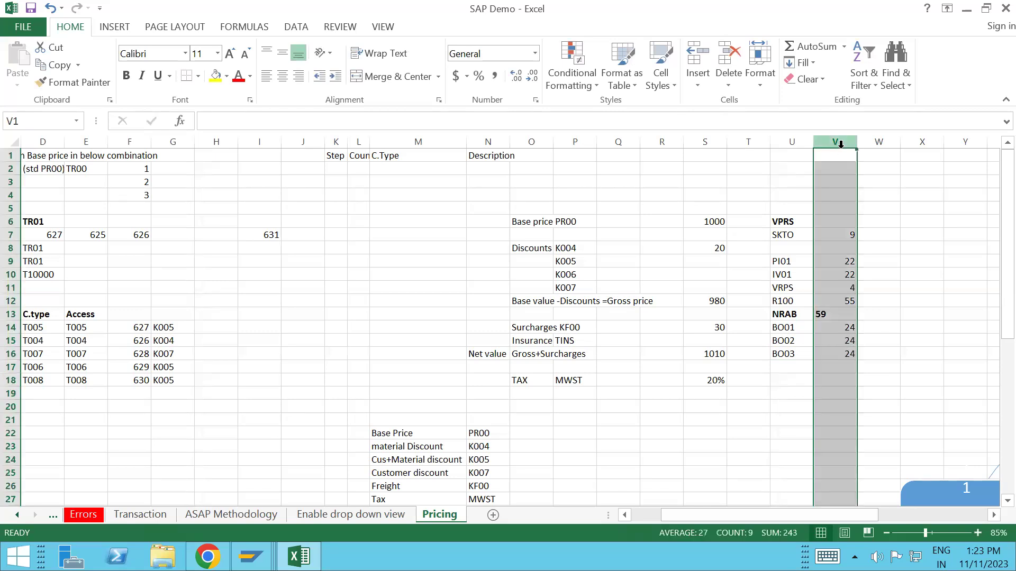
left_click(266, 76)
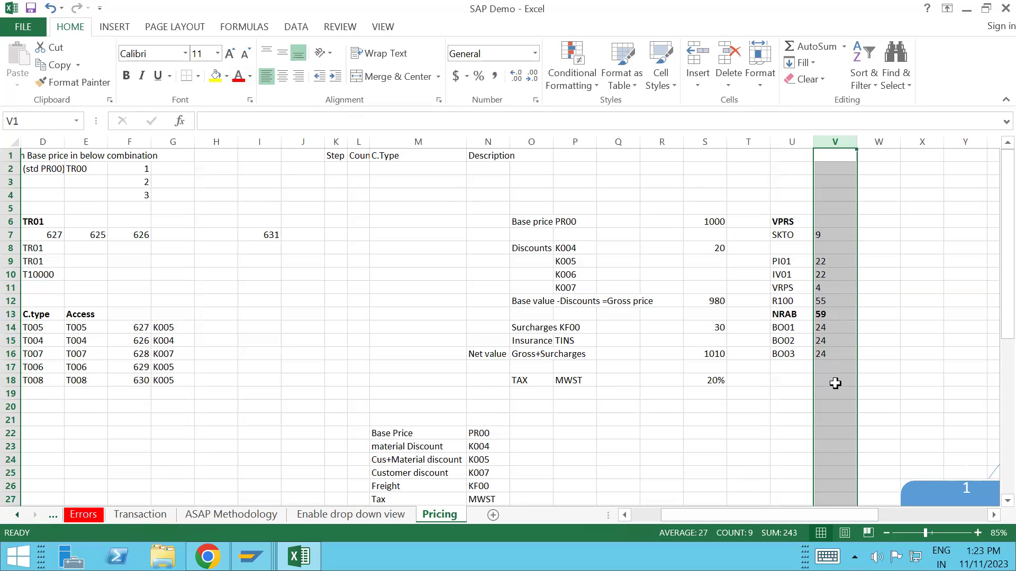
Add condition type PR00 in cell U8 with requirement number 2 in V8.
left_click(783, 250)
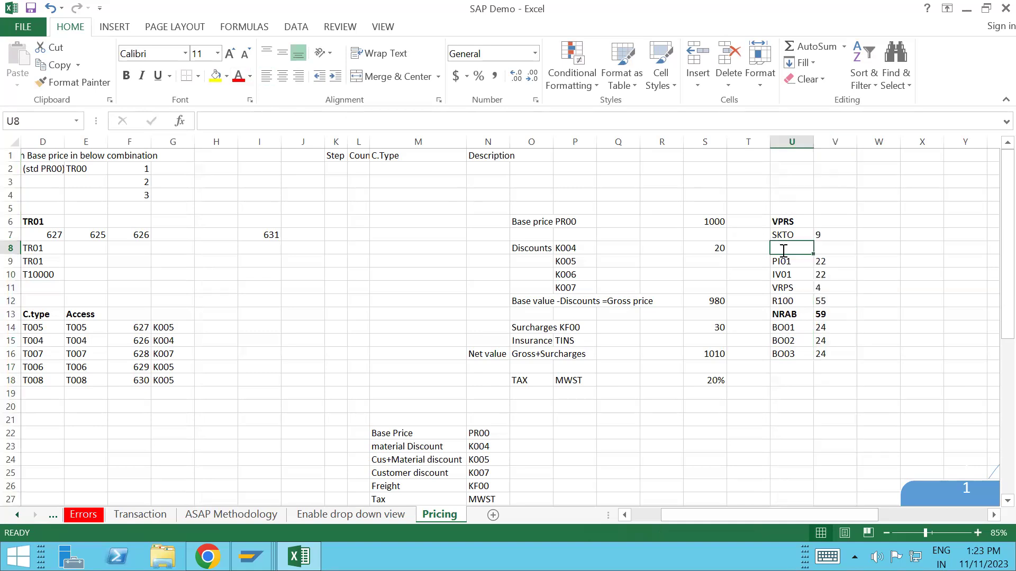
type("Pr0")
key("BackSpace")
key("BackSpace")
type("R00")
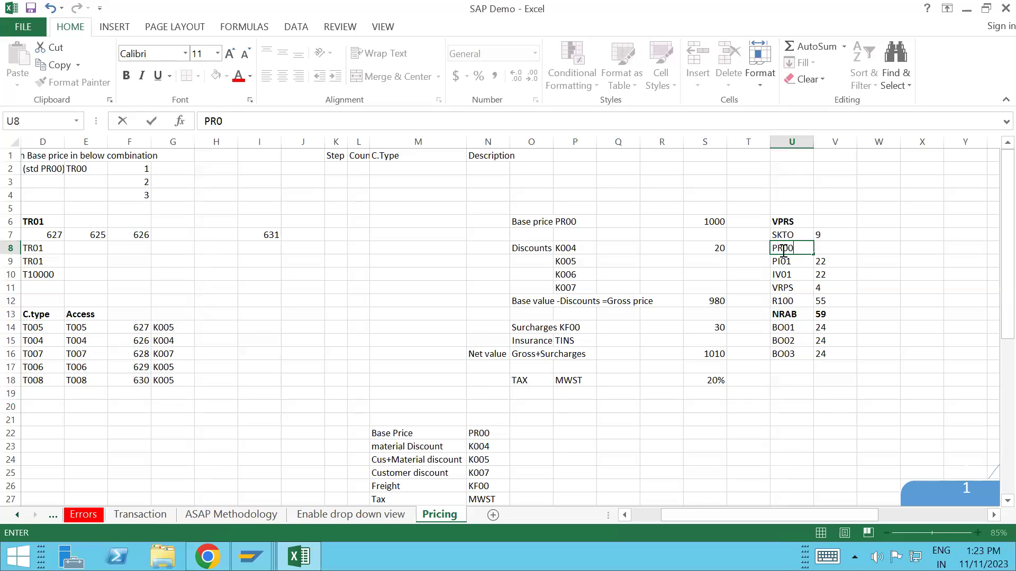
key("Tab")
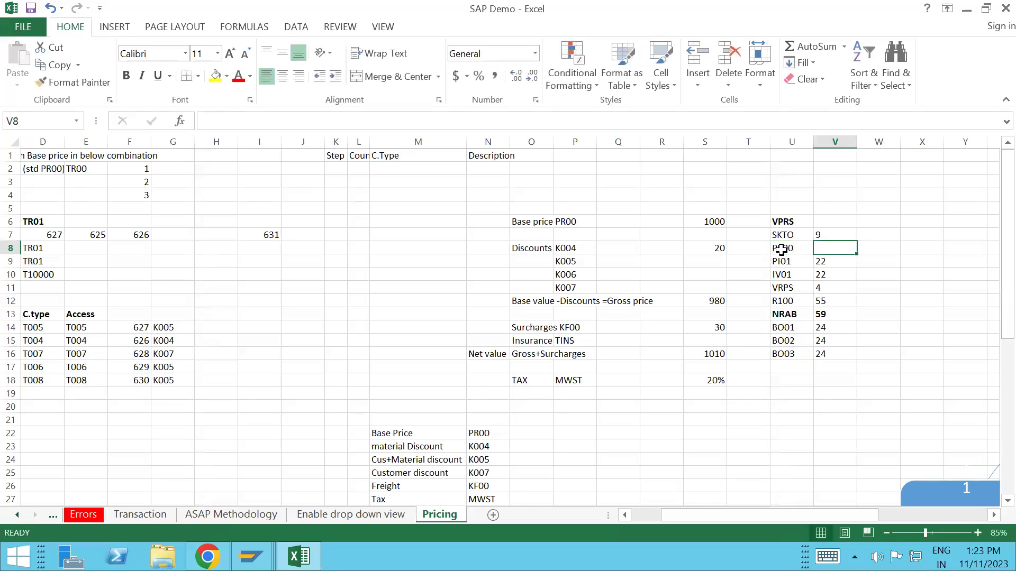
type("2")
left_click(858, 282)
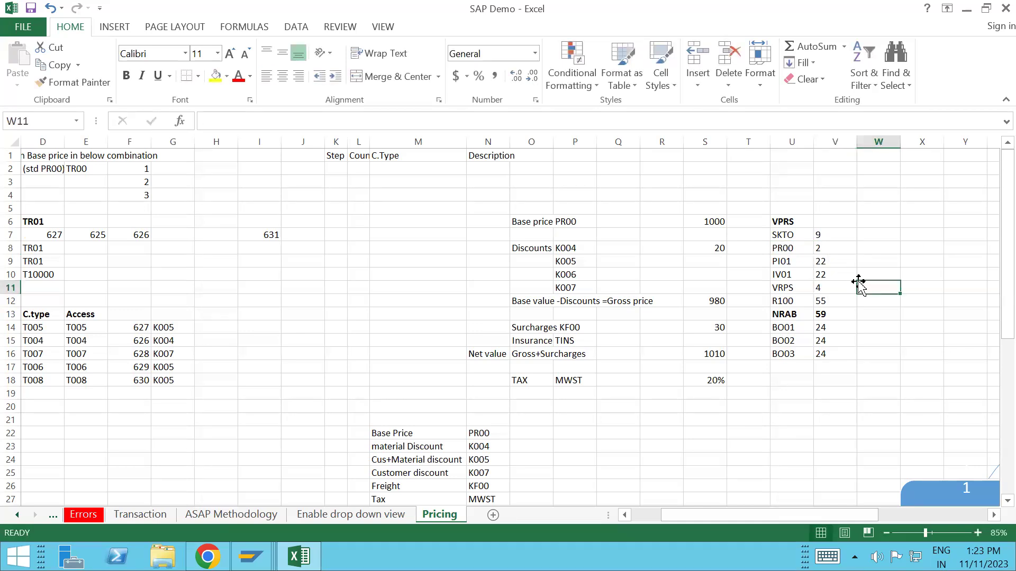
Switch from Excel to the SAP session showing the control overview of pricing procedure T10000.
left_click(831, 250)
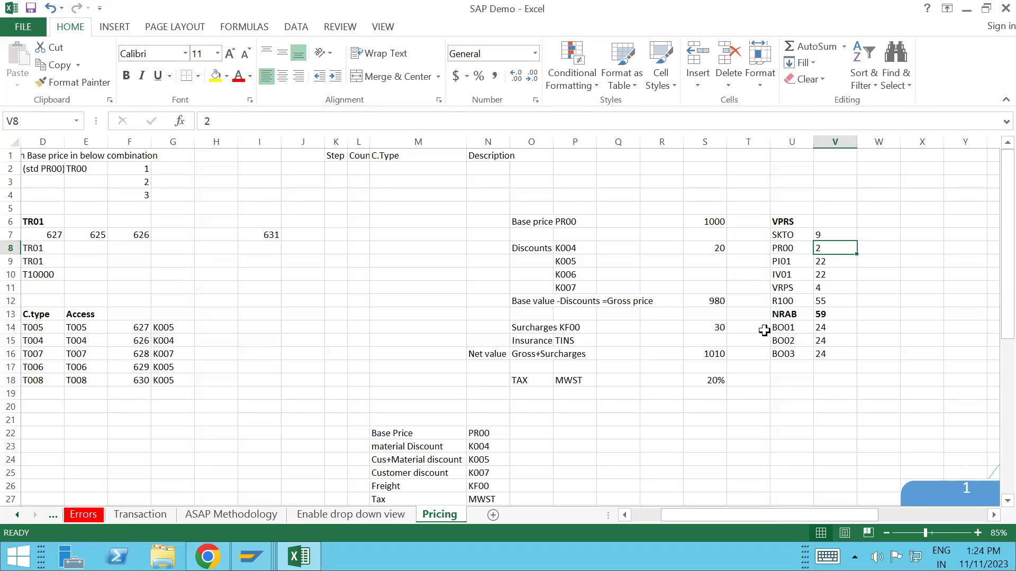
mouse_move(251, 557)
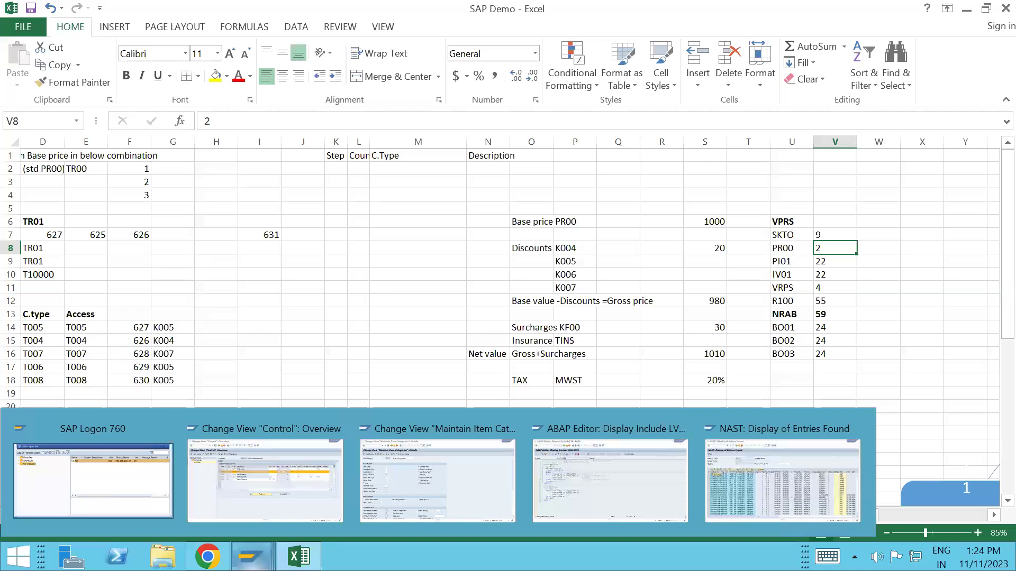
left_click(770, 298)
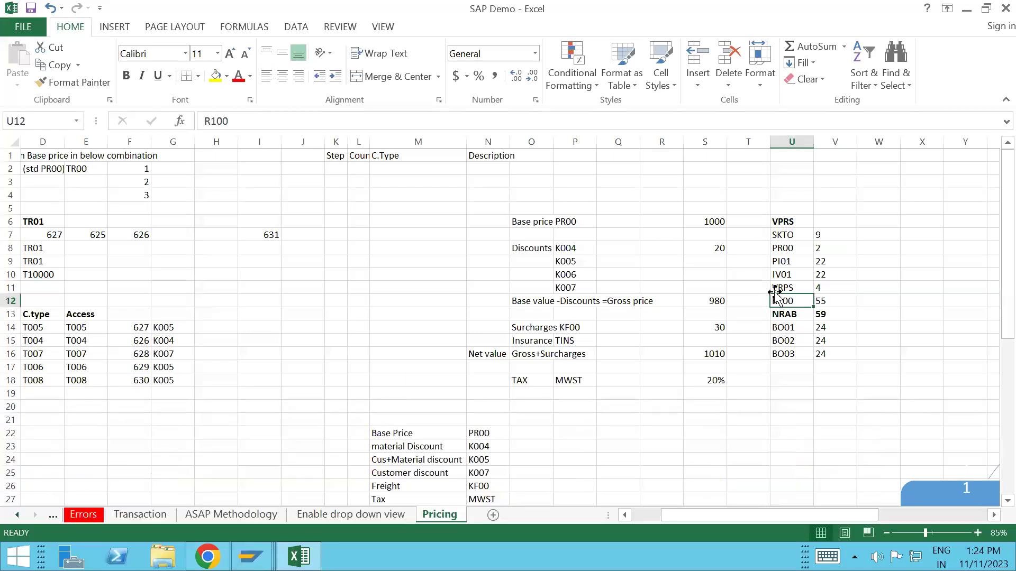
left_click(777, 277)
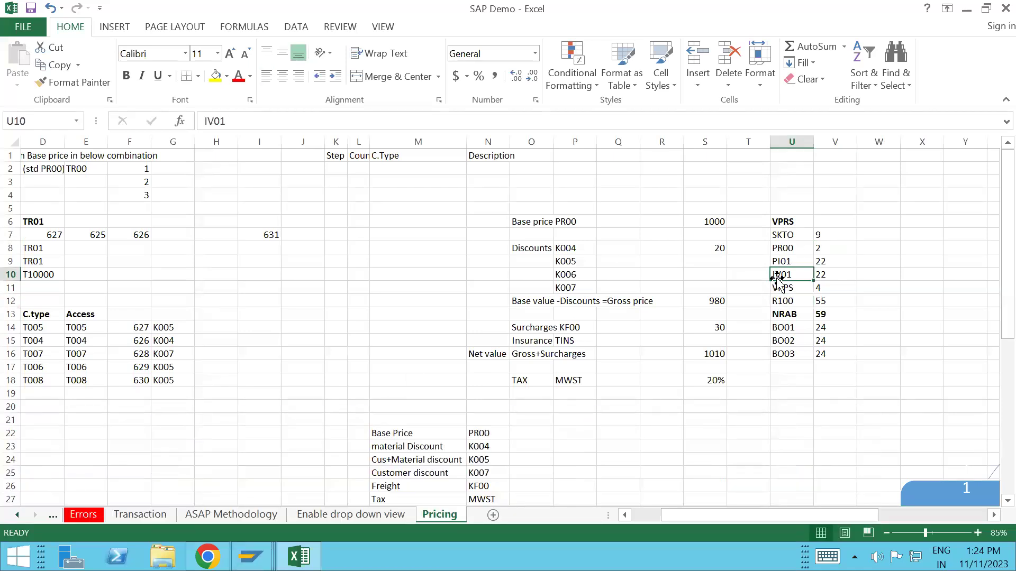
left_click(780, 297)
key("alt+Tab")
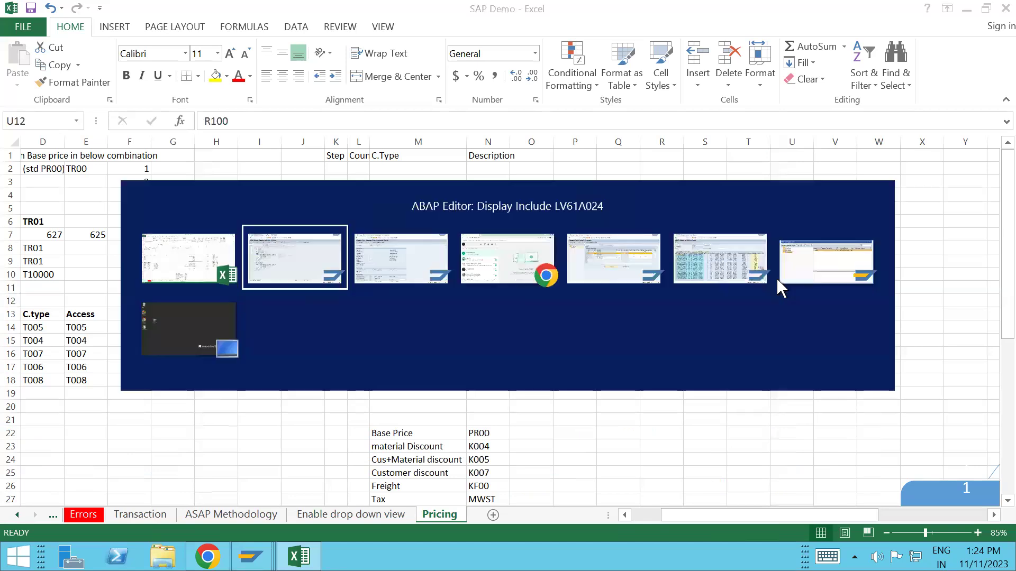
key("alt+Tab")
key("Tab")
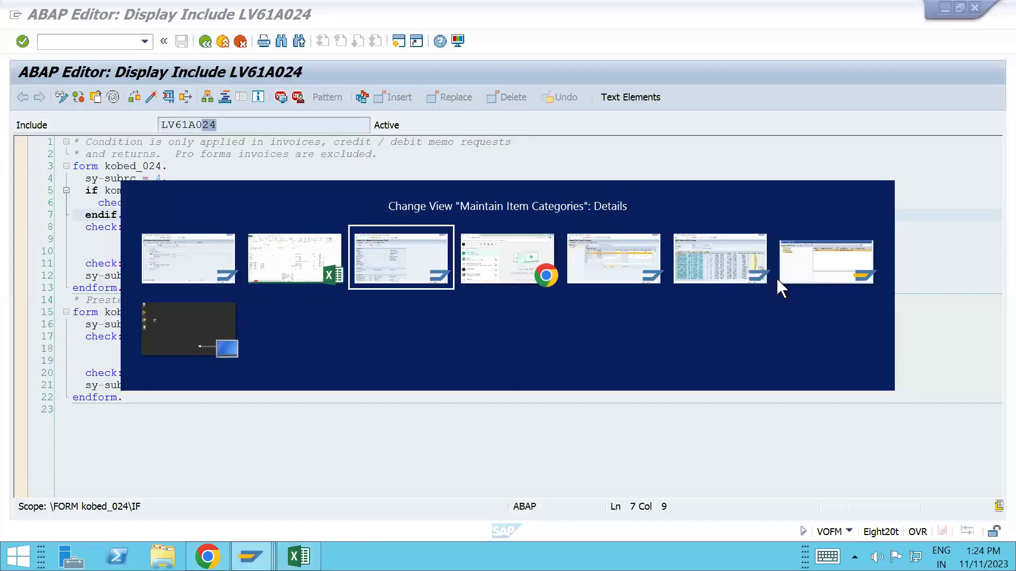
key("Tab")
key("Tab")
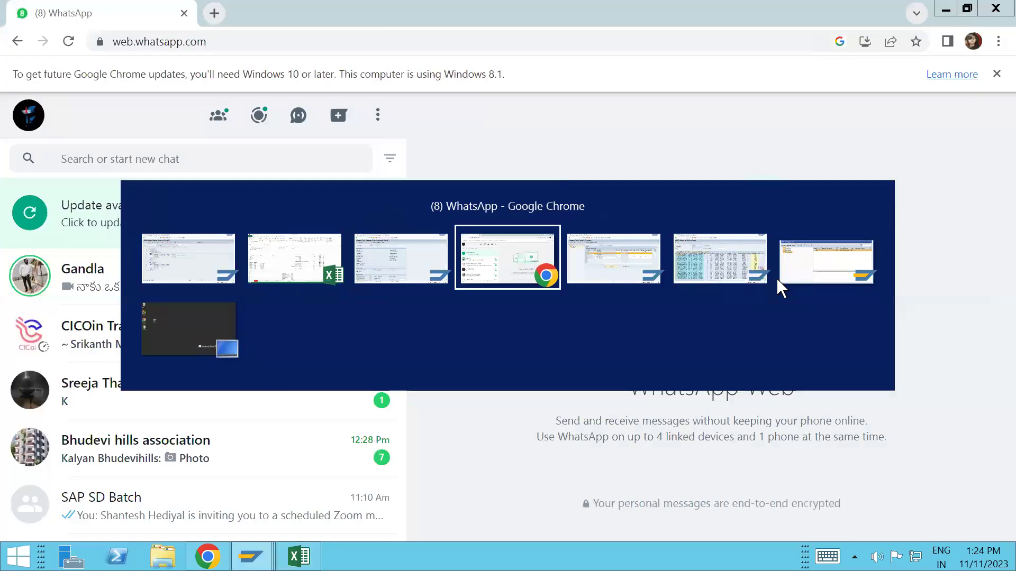
key("Tab")
key("alt+Tab")
key("Tab")
key("Tab")
key("Tab")
key("Tab")
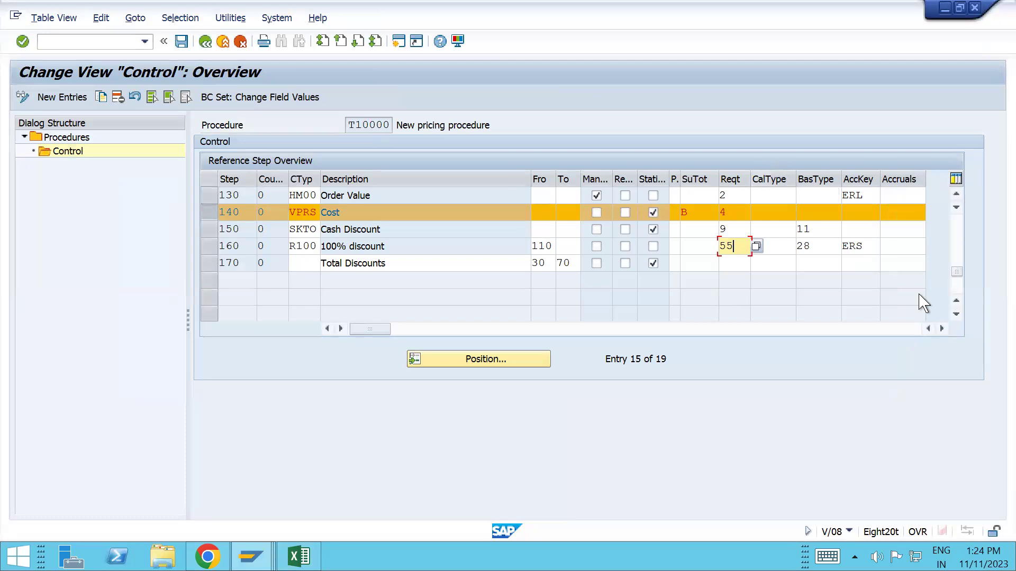
Deselect the rows of steps 120 MWST and 140 VPRS in the T10000 control table.
left_click(942, 329)
left_click(941, 329)
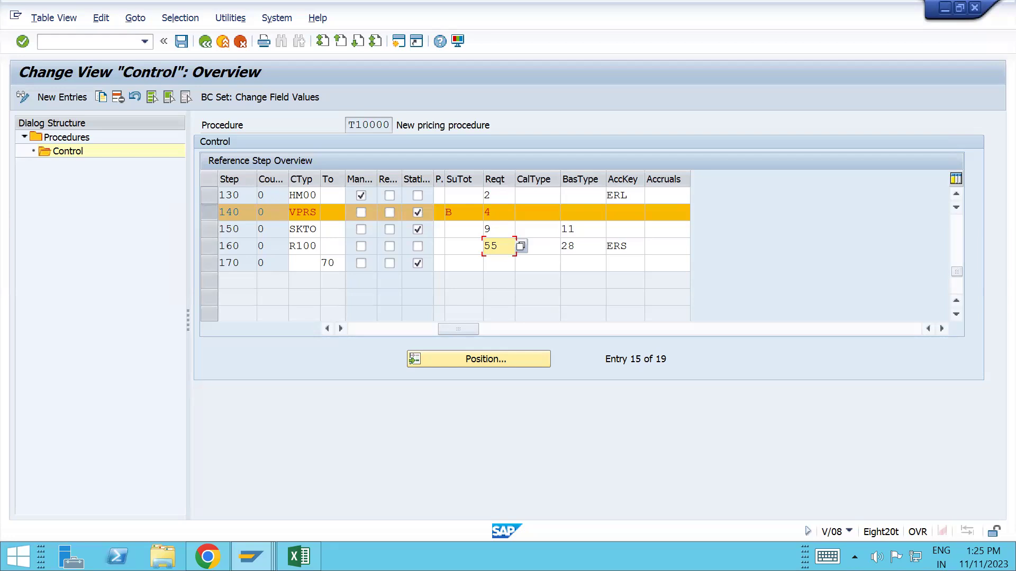
left_click(957, 256)
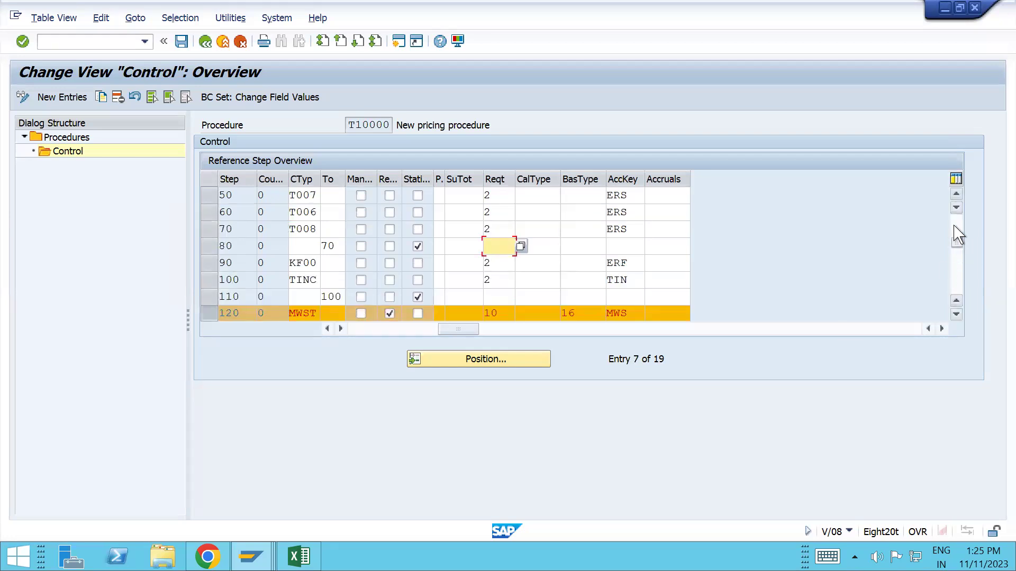
left_click(956, 228)
left_click(957, 249)
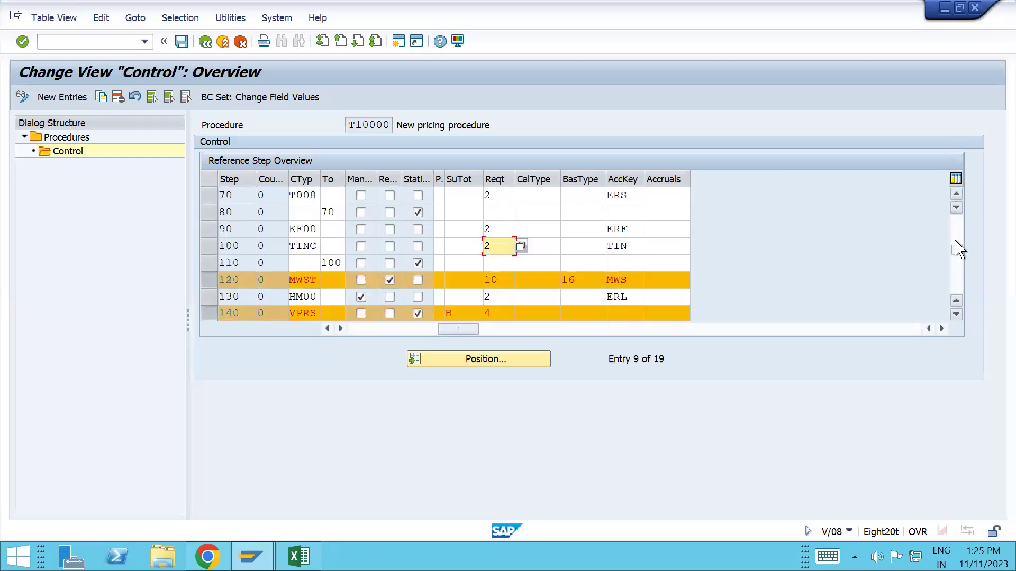
left_click(201, 278)
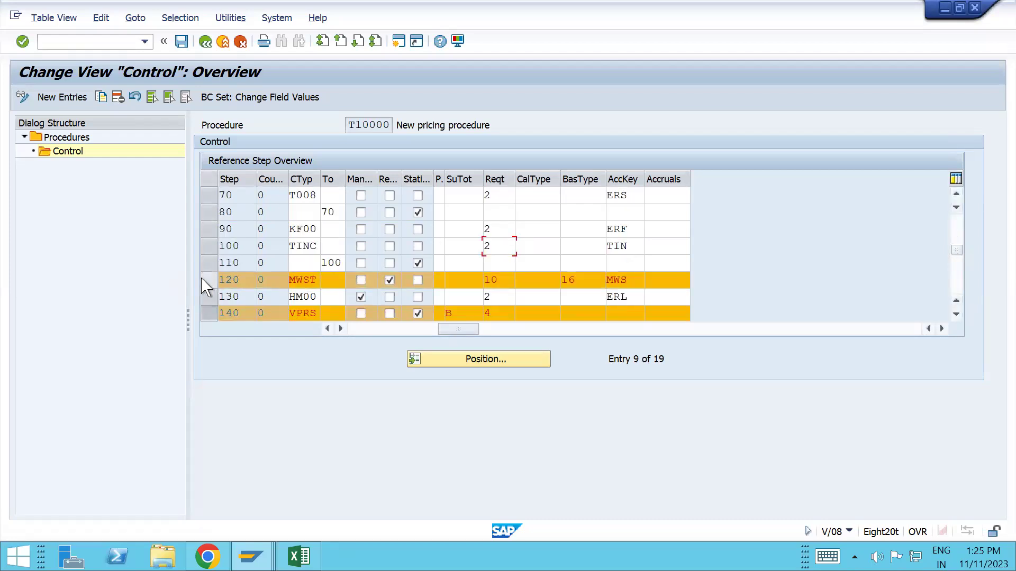
left_click(211, 312)
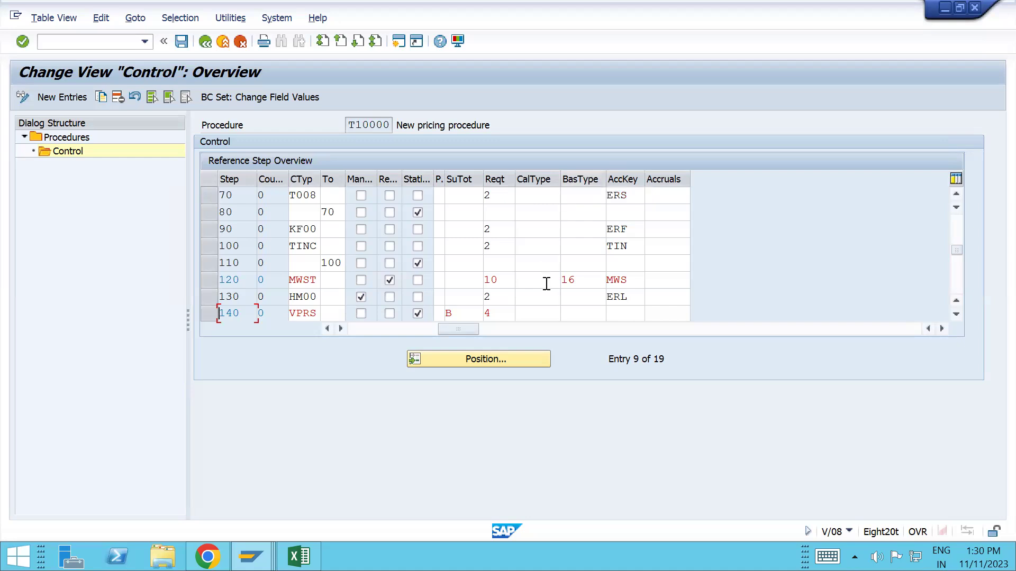
Highlight the base type of the MWST step, and position the VOFM session's pricing requirements list at routine number 16.
double_click(585, 284)
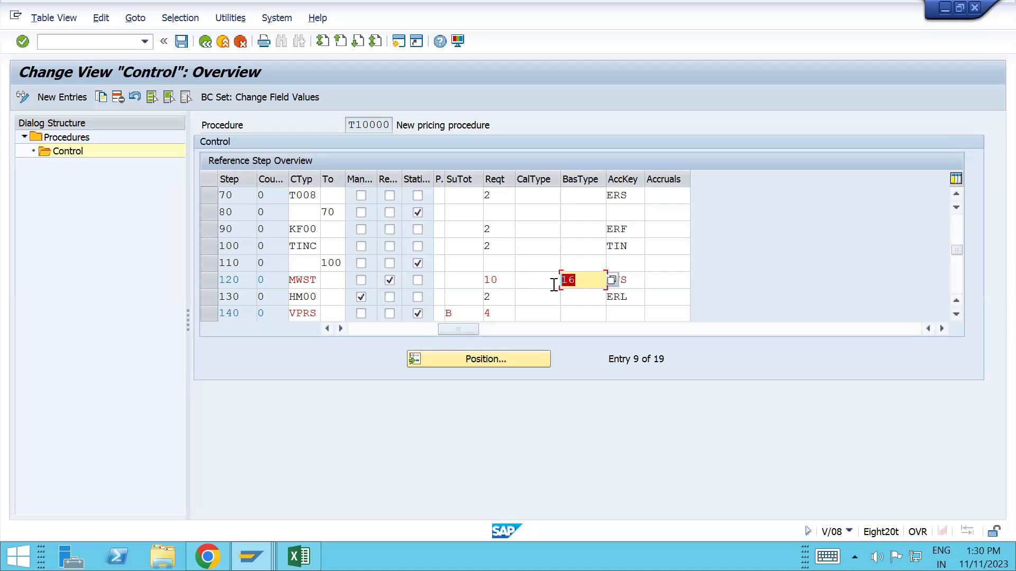
key("Left")
key("alt+Tab")
key("alt+Tab")
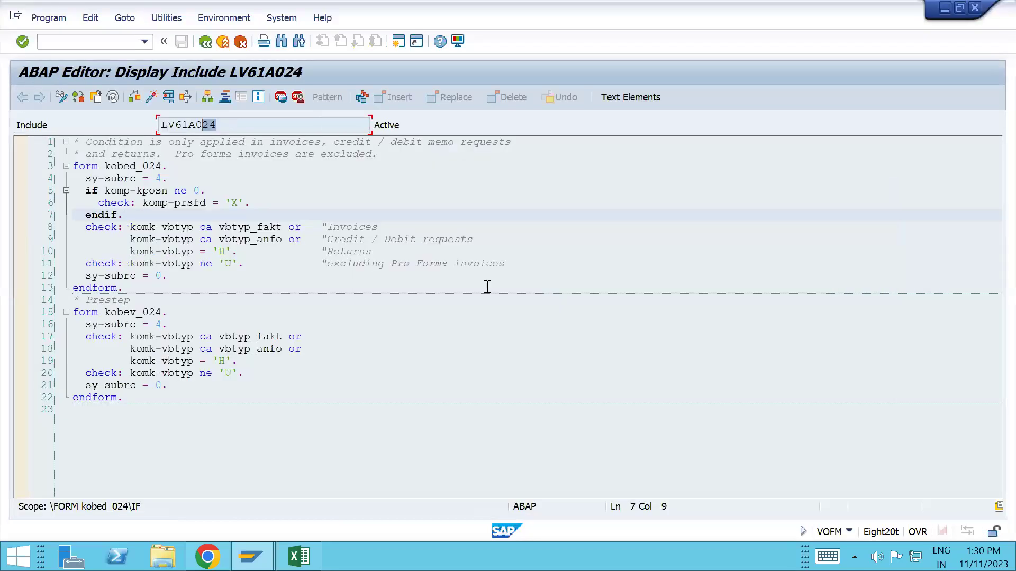
left_click(209, 46)
left_click(136, 502)
type("16")
key("Return")
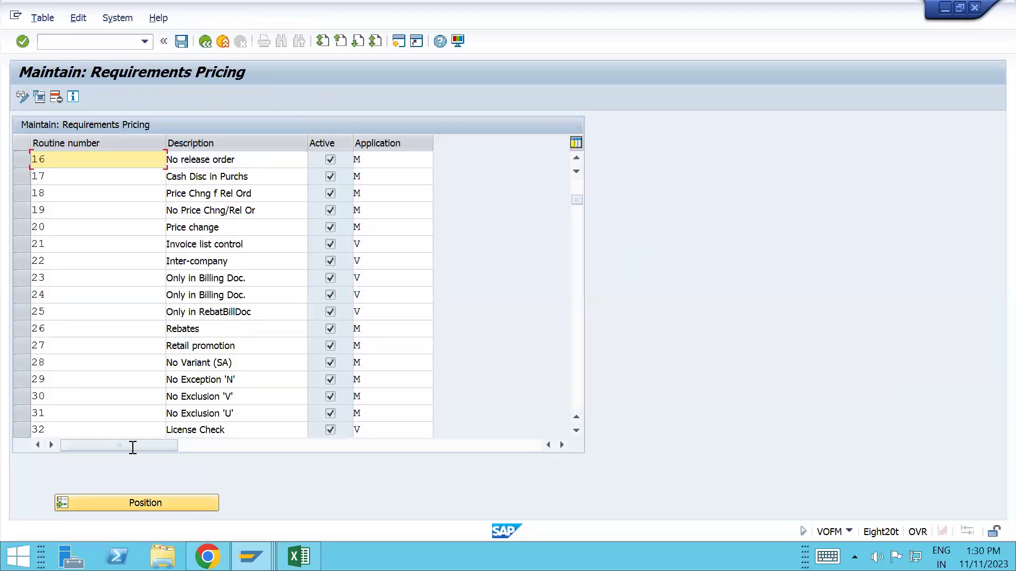
Display the source code of pricing requirement routine 16 and look up its komp-evrtn field in the dictionary, returning to the requirements list.
left_click(23, 159)
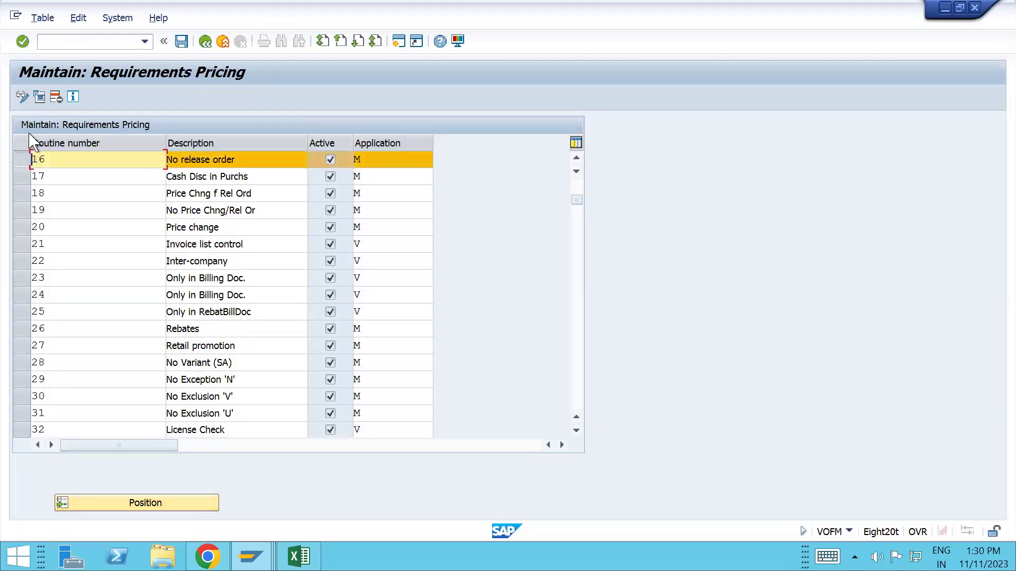
left_click(39, 97)
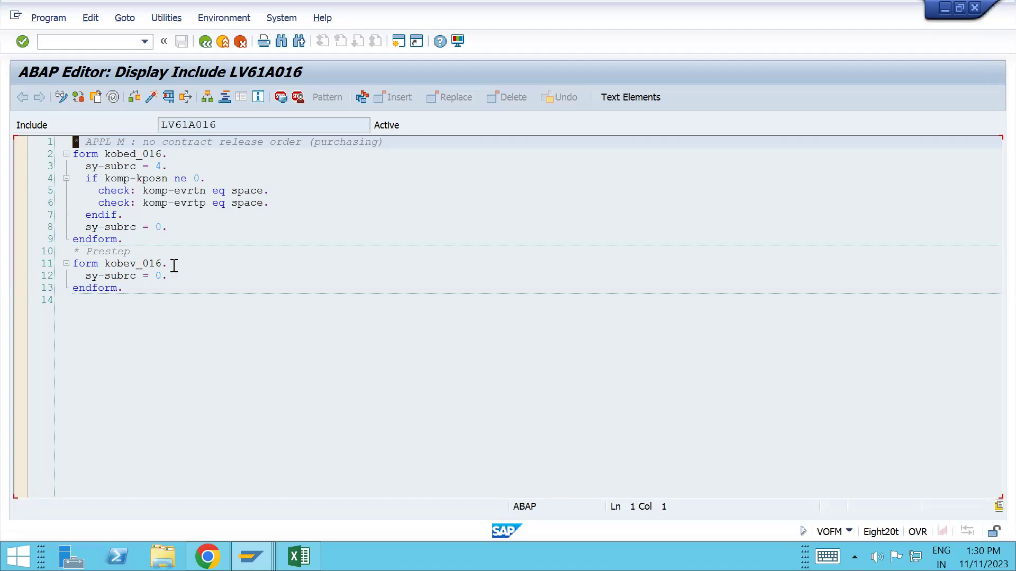
left_click(194, 191)
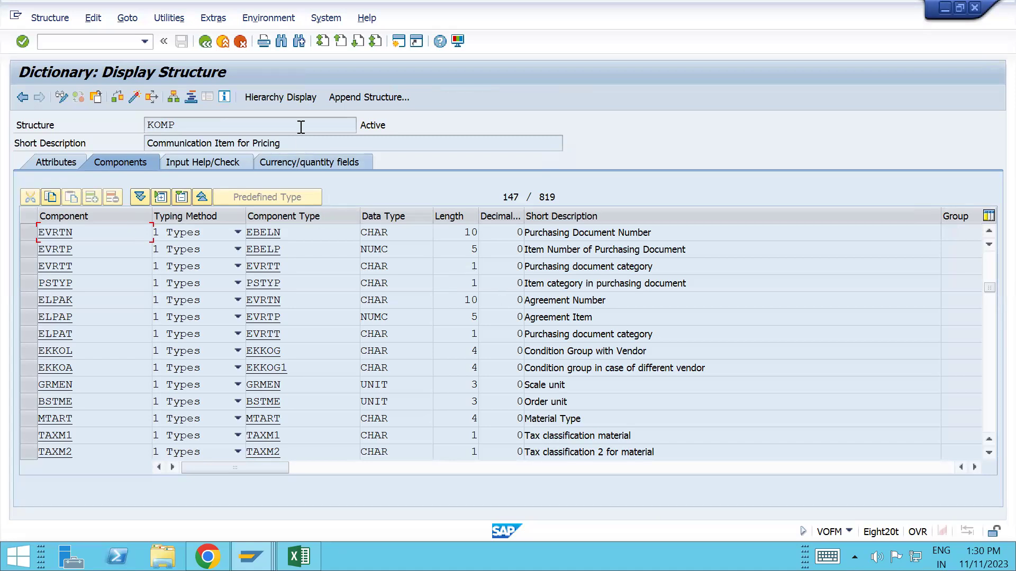
left_click(207, 42)
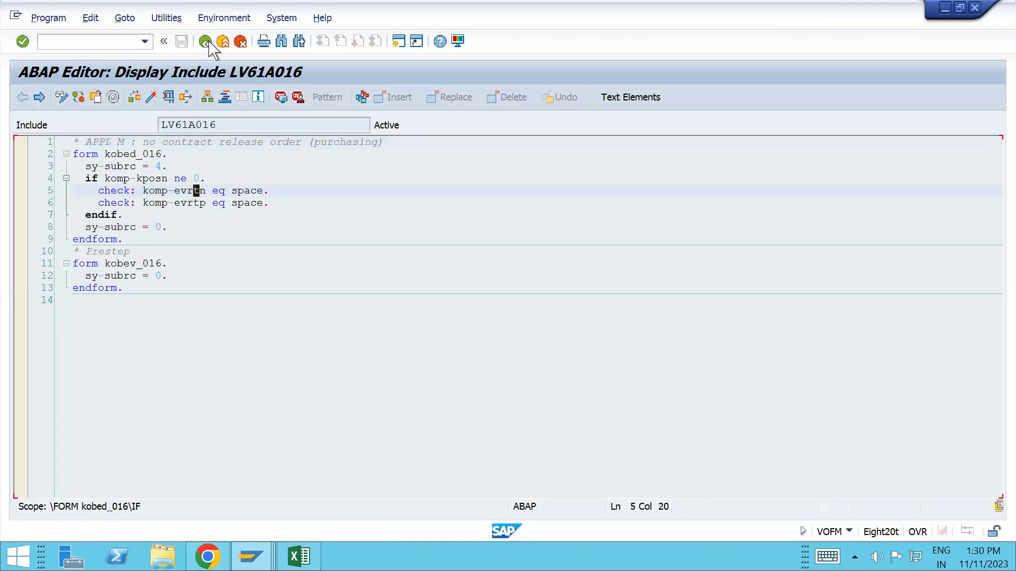
left_click(209, 43)
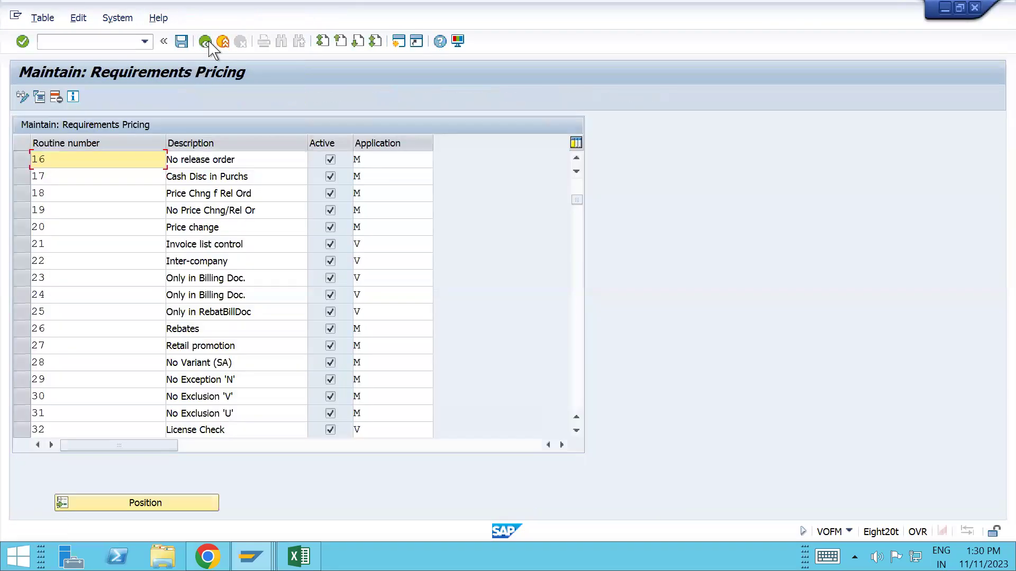
Return to the T10000 control overview and select step 10 with condition type TR01.
key("alt+Tab")
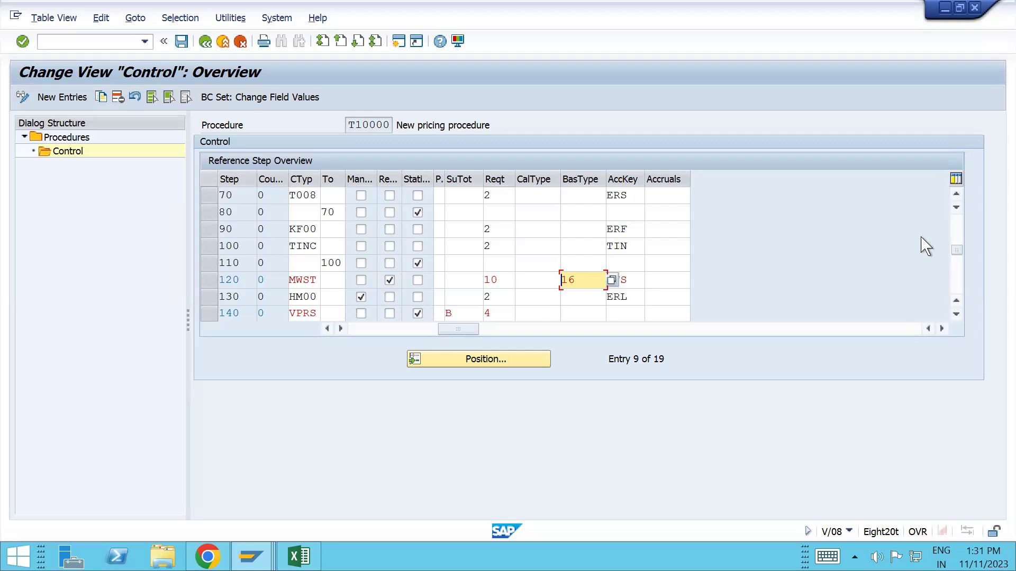
left_click_drag(955, 248, 954, 179)
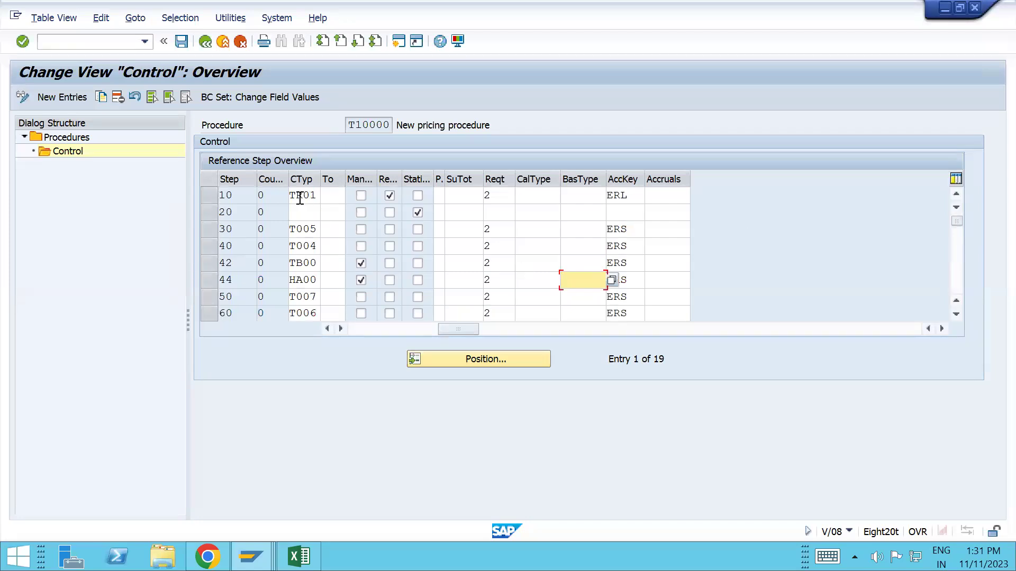
left_click(216, 198)
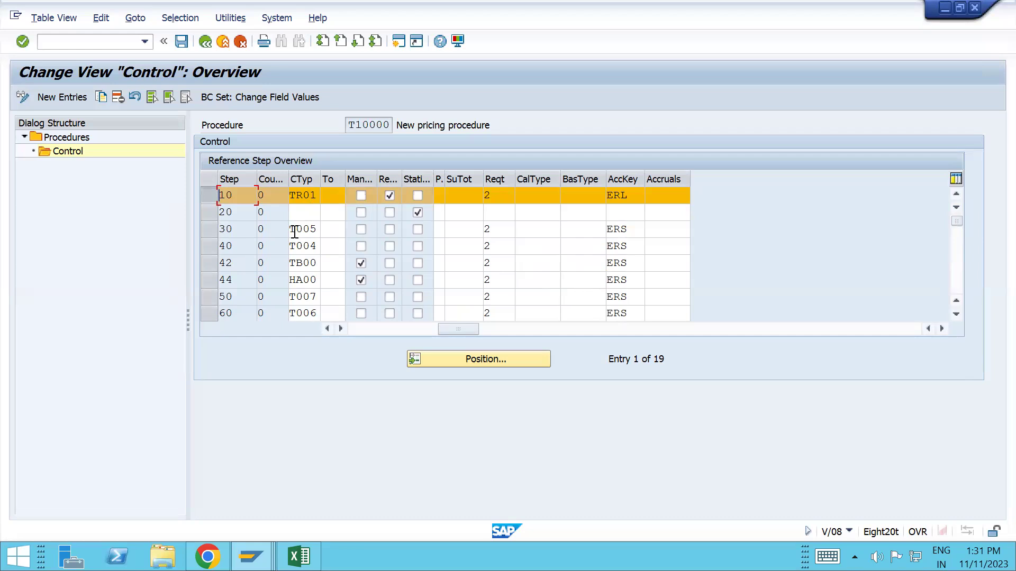
Review the T10000 steps after TR01 with their requirements and select step 140 with condition type VPRS.
left_click(956, 314)
left_click(956, 314)
left_click(956, 314)
left_click(956, 315)
left_click(956, 314)
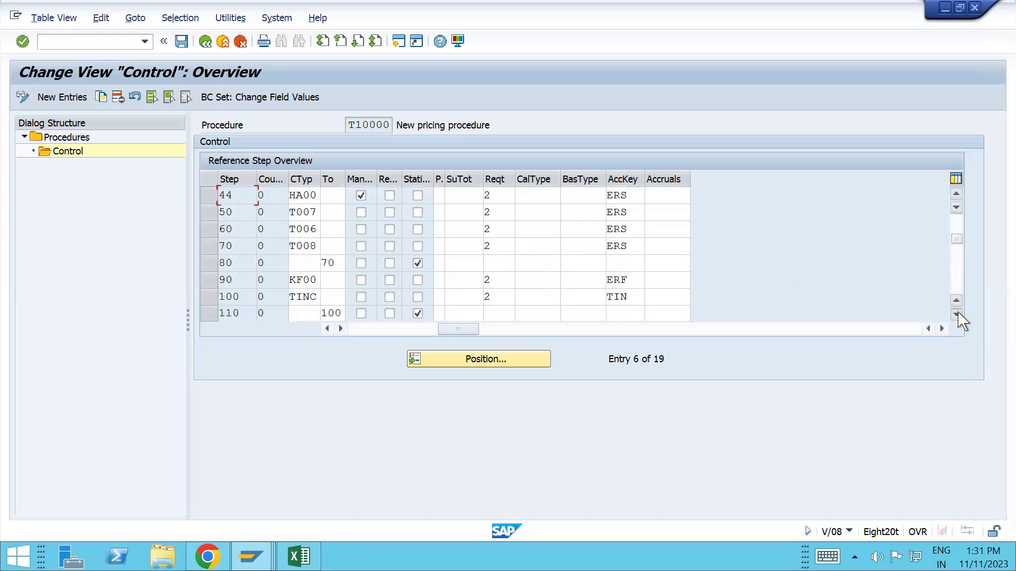
left_click(956, 314)
left_click(956, 314)
left_click(955, 315)
left_click(956, 314)
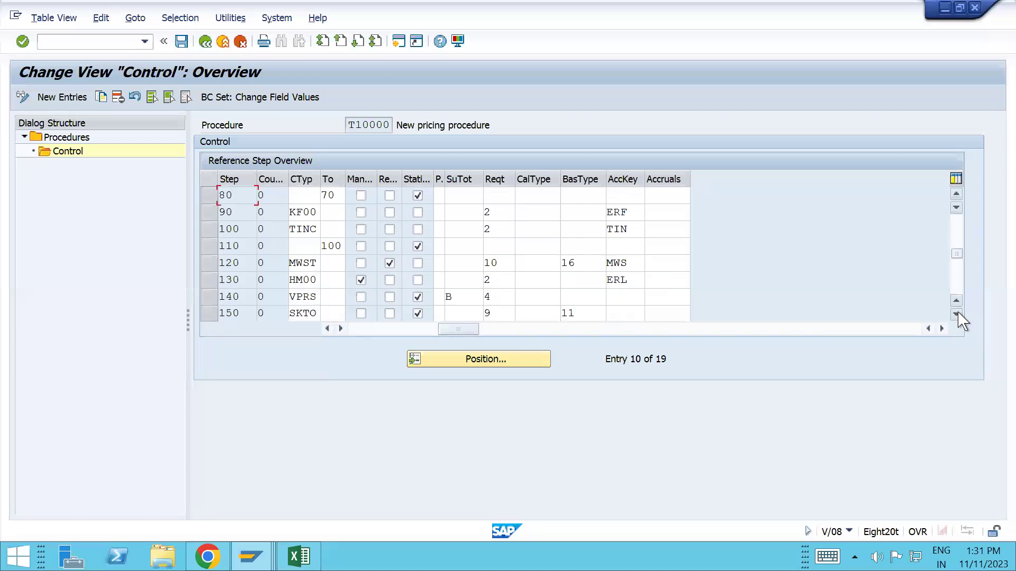
left_click(213, 299)
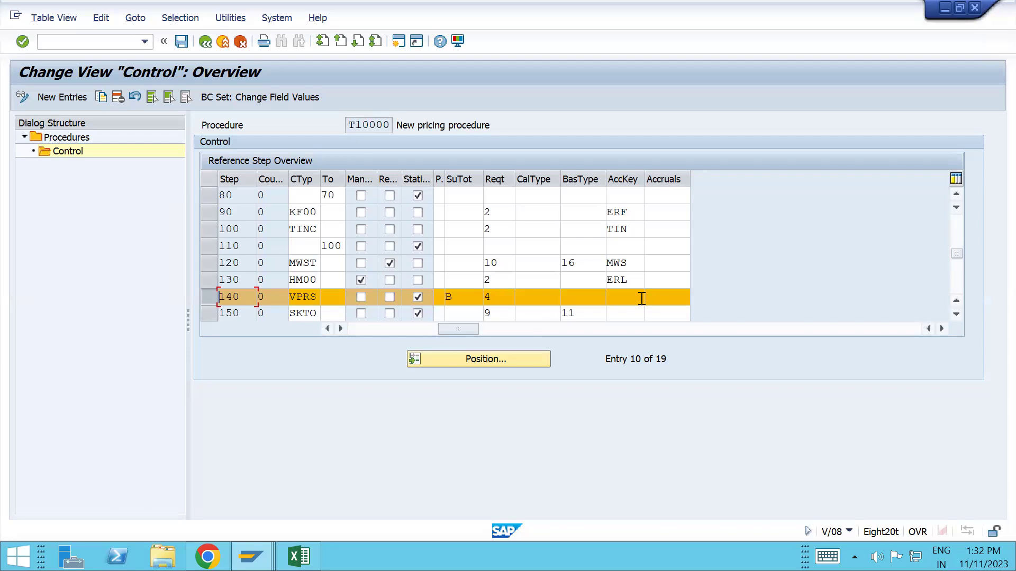
left_click(956, 226)
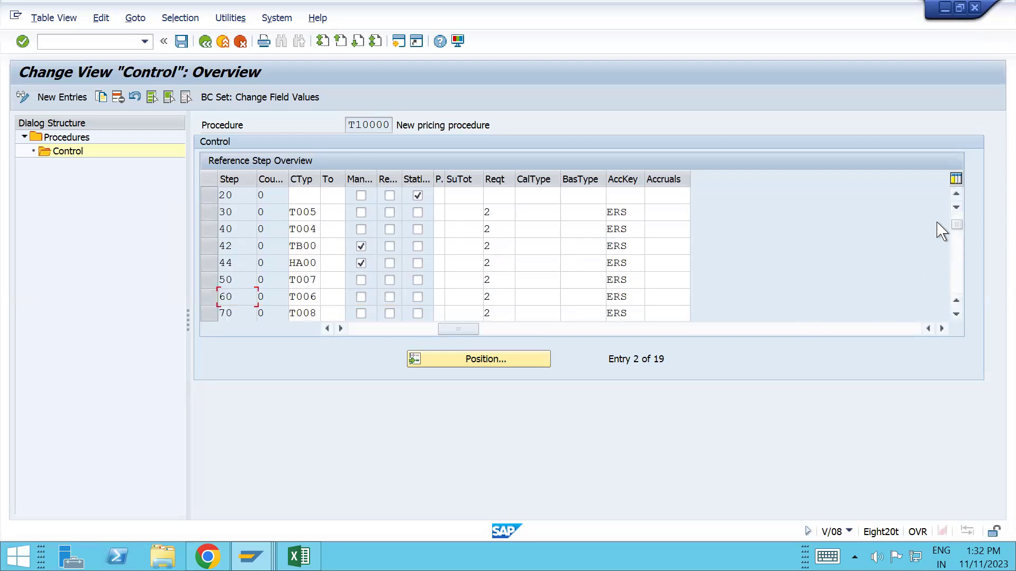
Bring step 10 of T10000 back into view, and display the source code of pricing requirement routine 17 in the VOFM session.
left_click(956, 215)
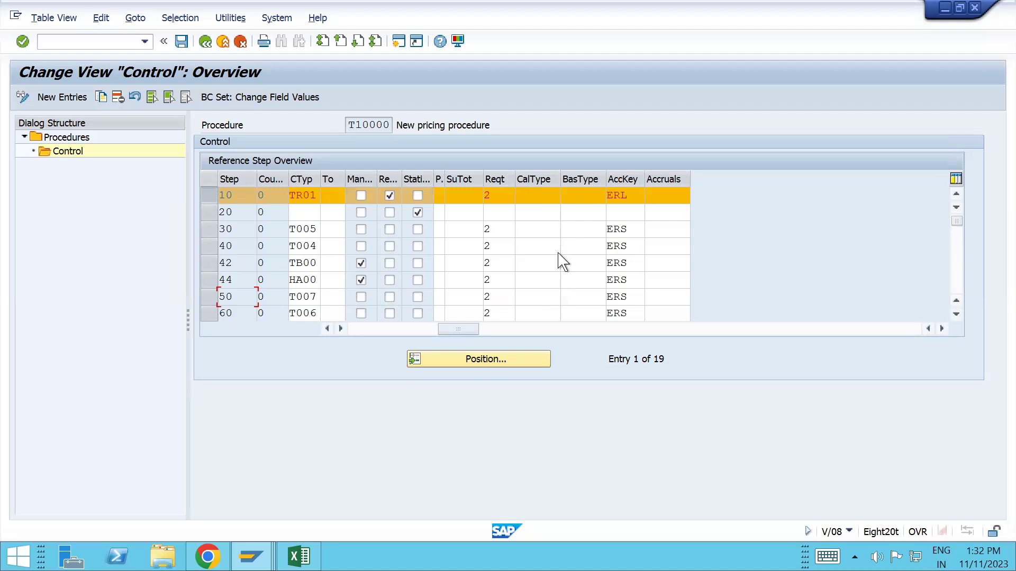
key("alt+Tab")
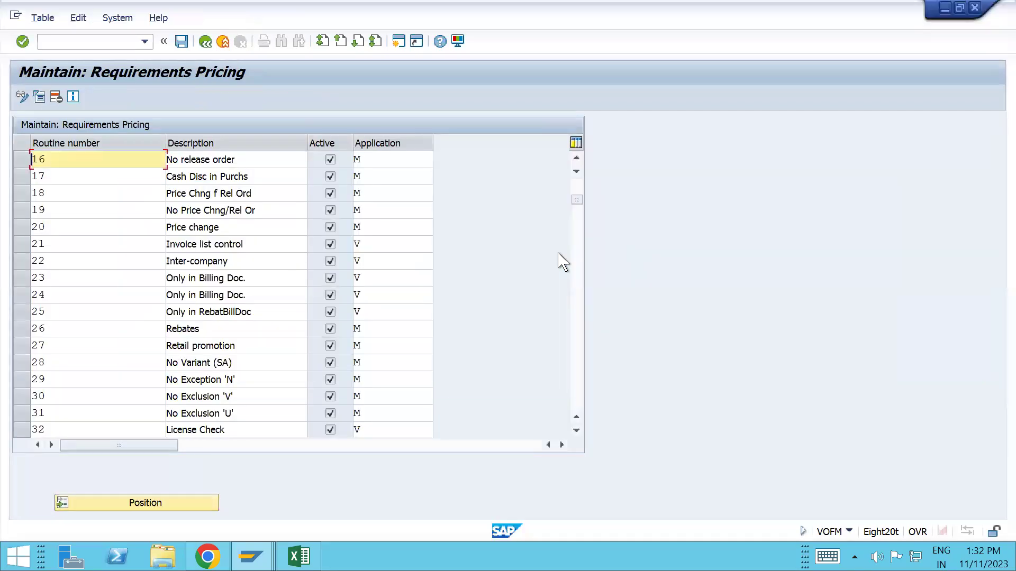
left_click(21, 179)
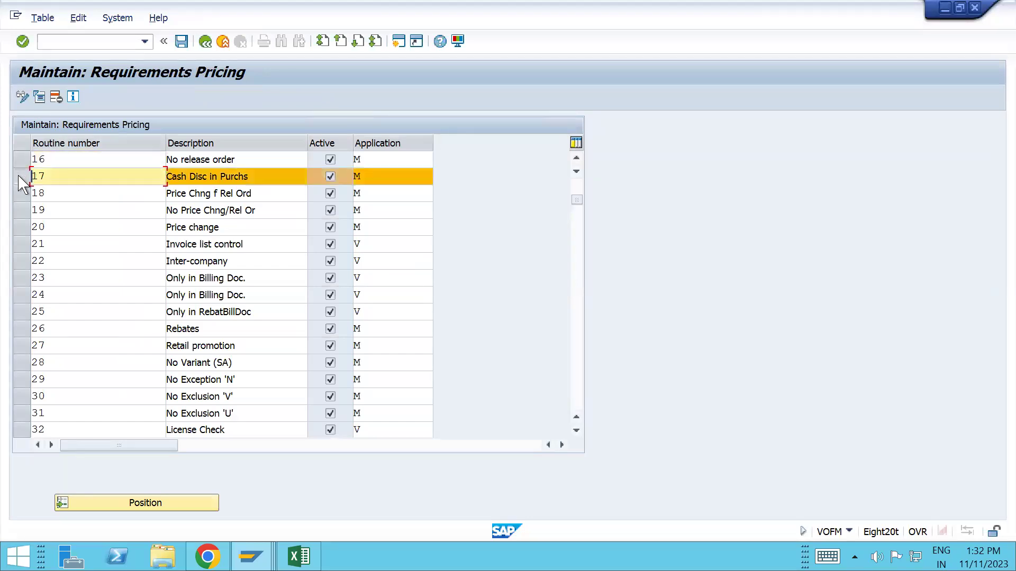
left_click(40, 97)
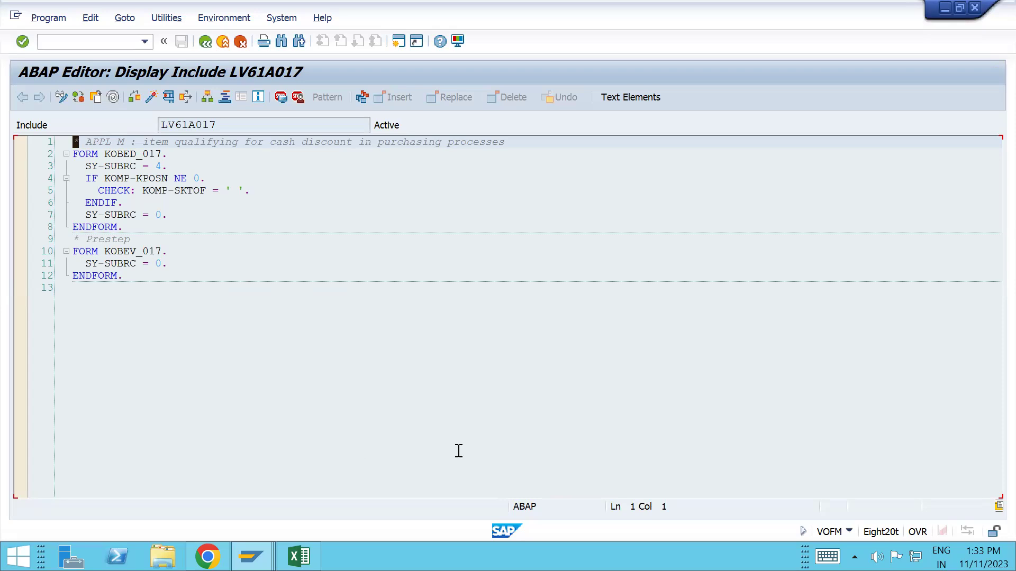
Return to the T10000 control overview and examine the list of available account keys for step 10 with condition type TR01.
key("alt+Tab")
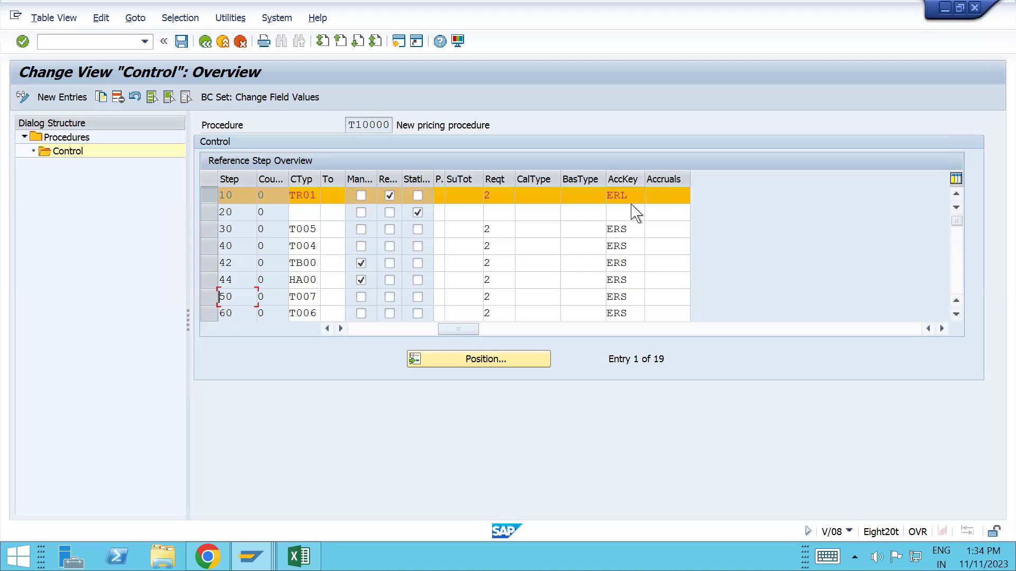
left_click(631, 195)
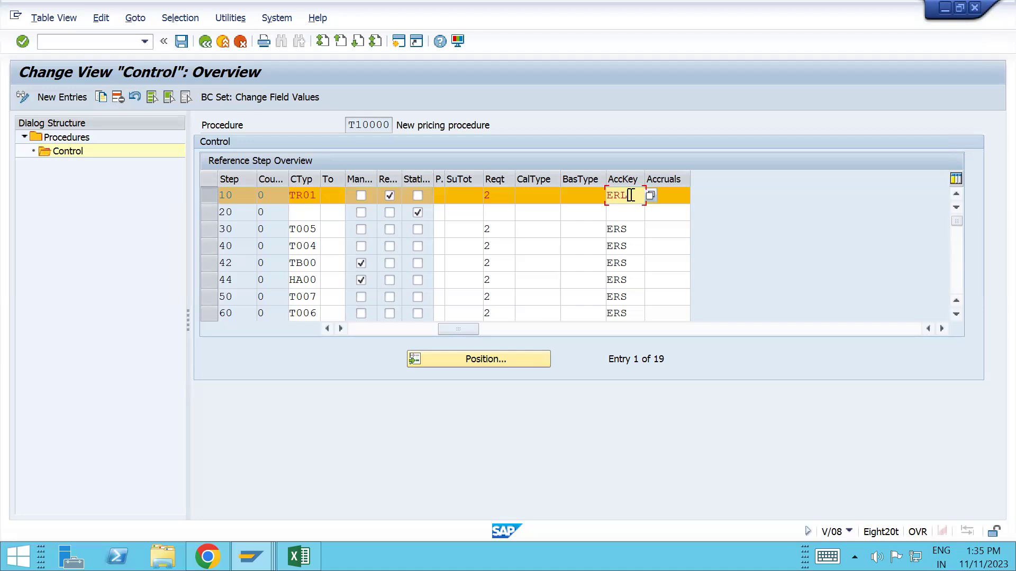
left_click(649, 194)
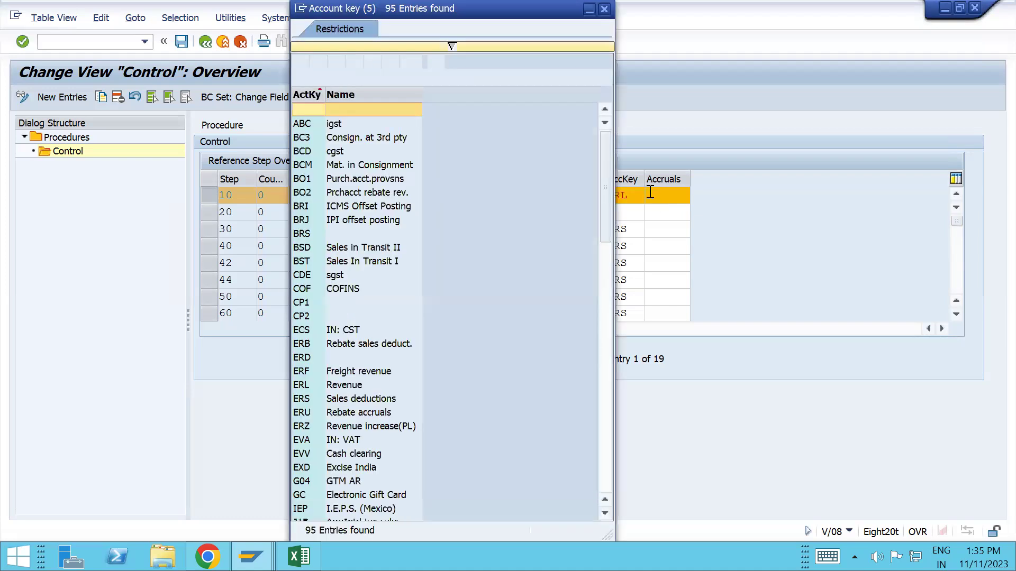
left_click(606, 275)
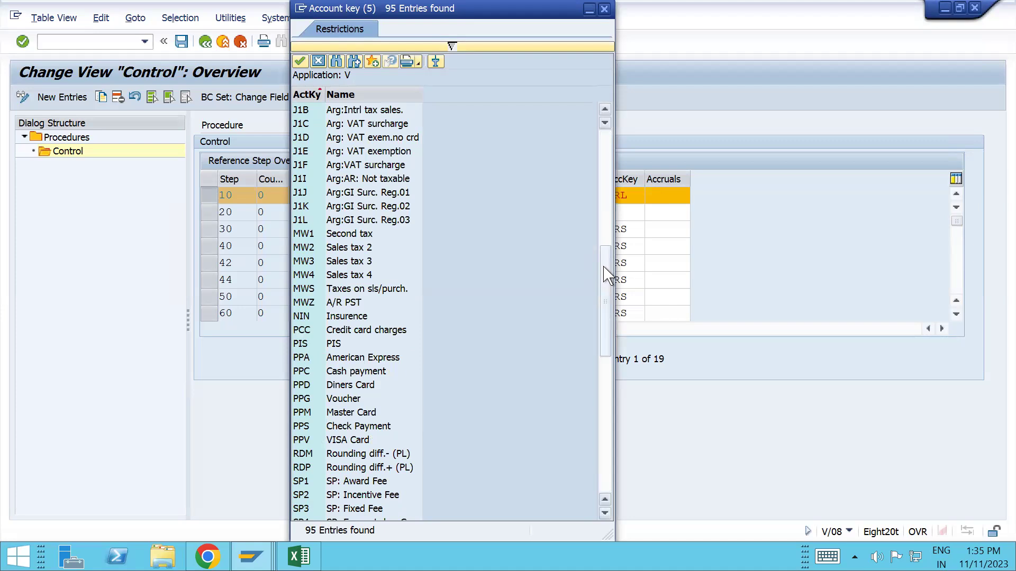
left_click(608, 227)
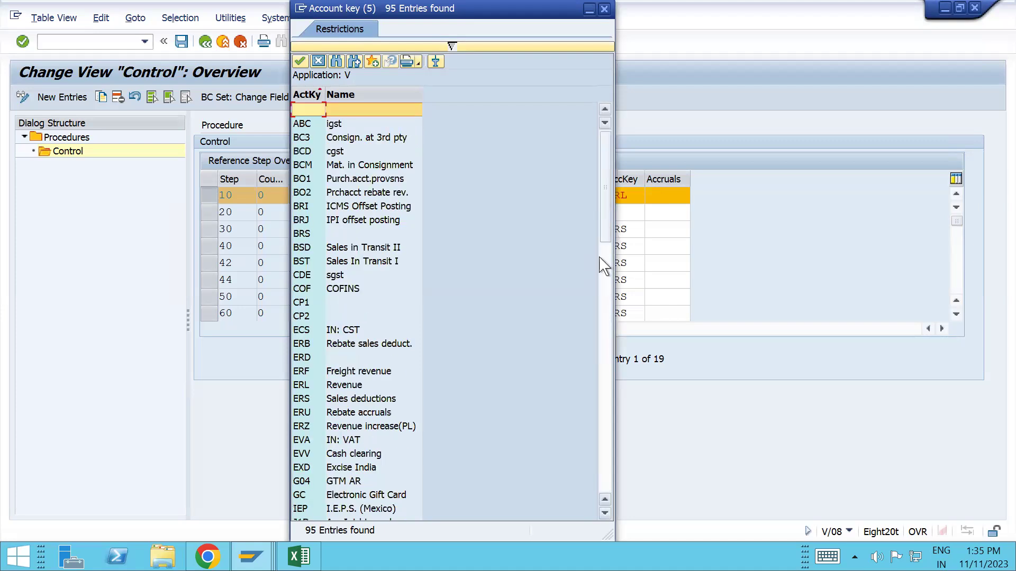
left_click(606, 277)
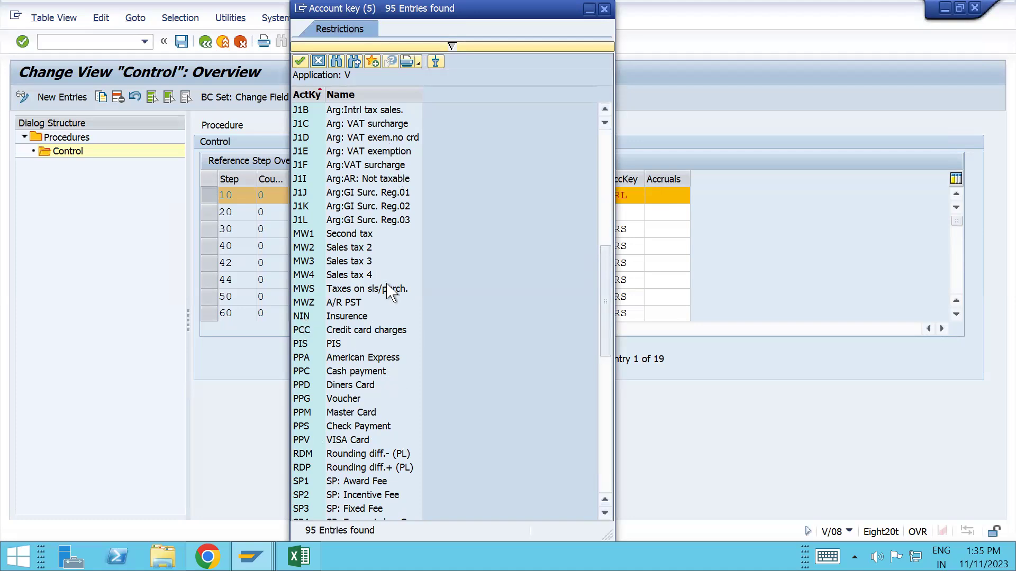
scroll(389, 291, "down", 10)
scroll(389, 291, "down", 2)
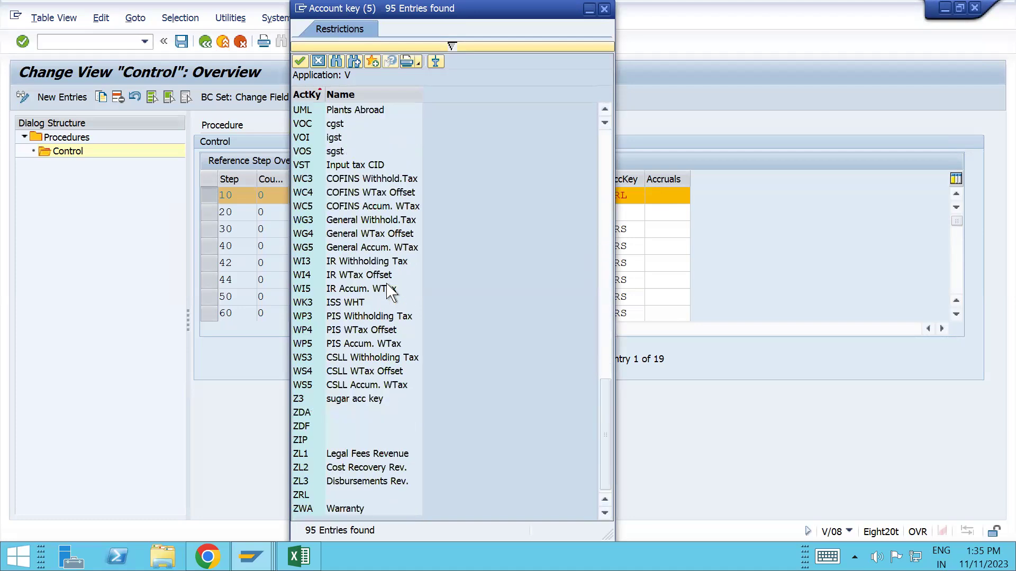
scroll(391, 292, "up", 10)
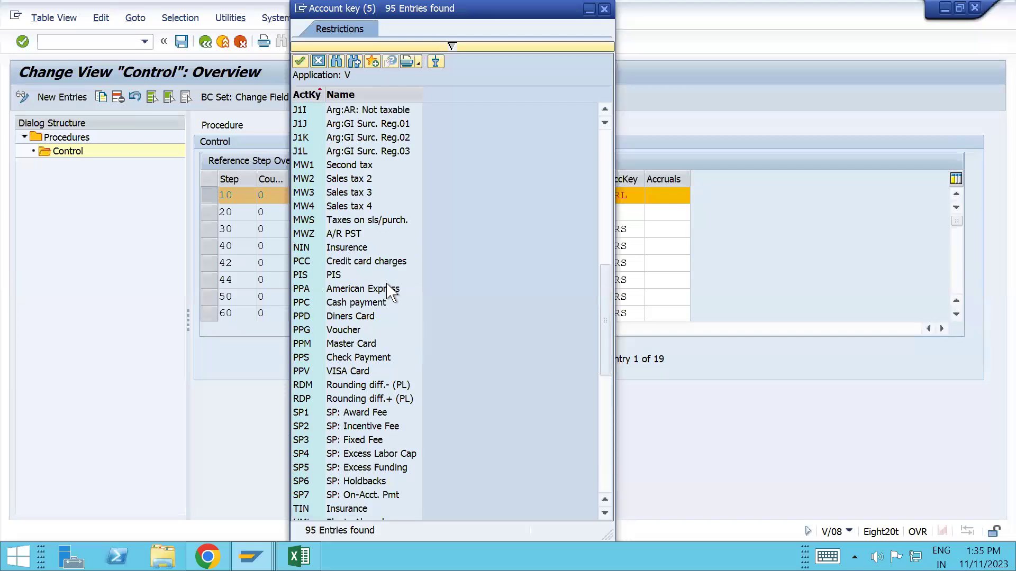
scroll(391, 292, "up", 10)
scroll(391, 292, "down", 10)
key("Page_Down")
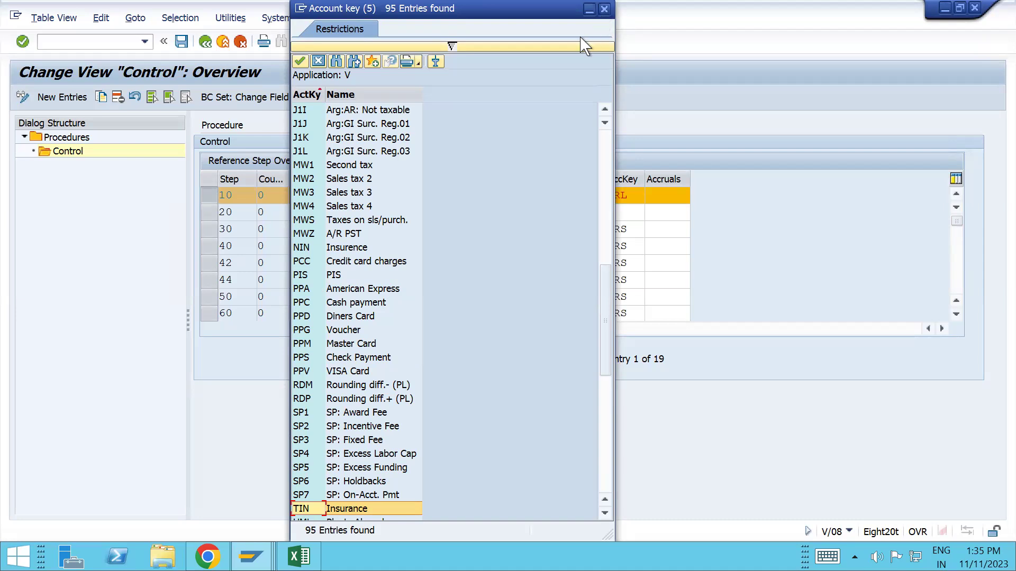
mouse_move(605, 7)
left_click(604, 9)
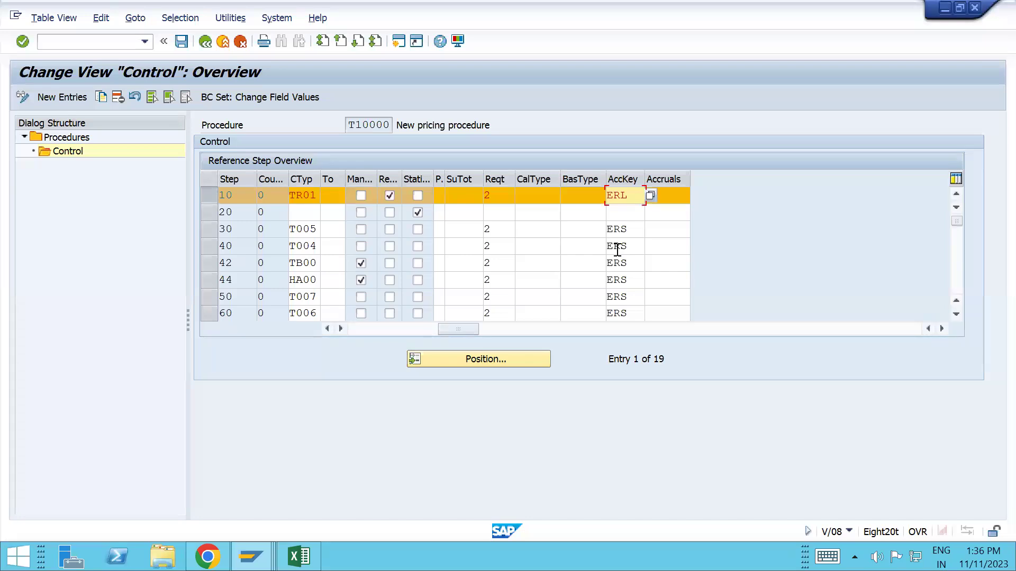
Highlight account keys ERU (Rebate accruals) and MWS (Taxes on sls/purch.) in step 10's account key list, and close it without choosing one.
left_click(649, 195)
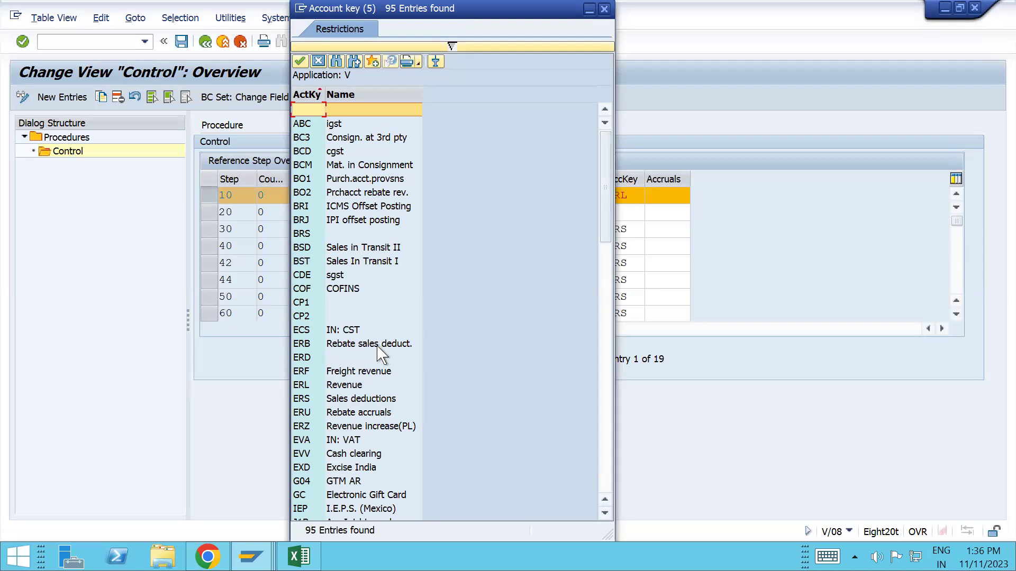
left_click(340, 416)
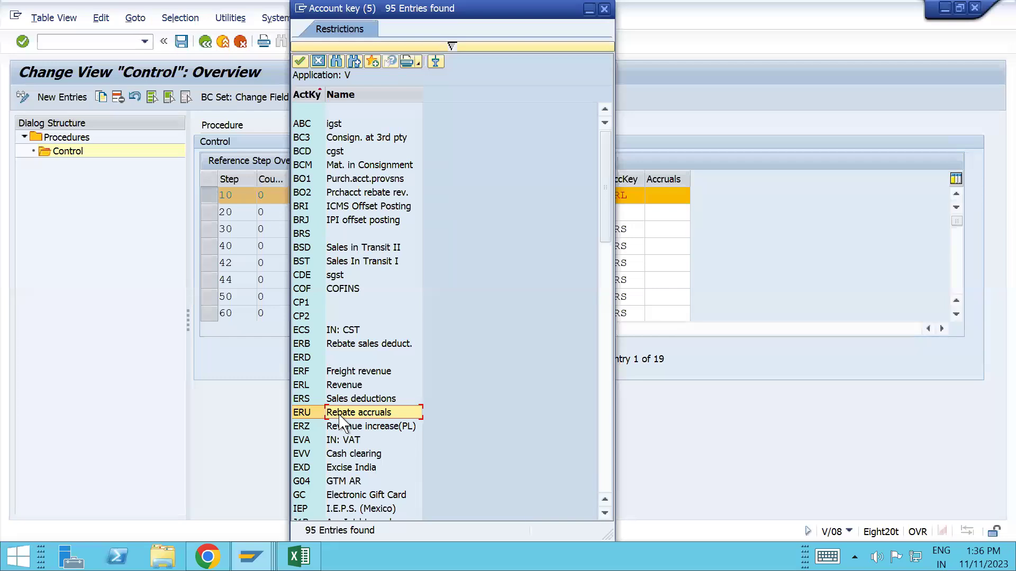
left_click(610, 315)
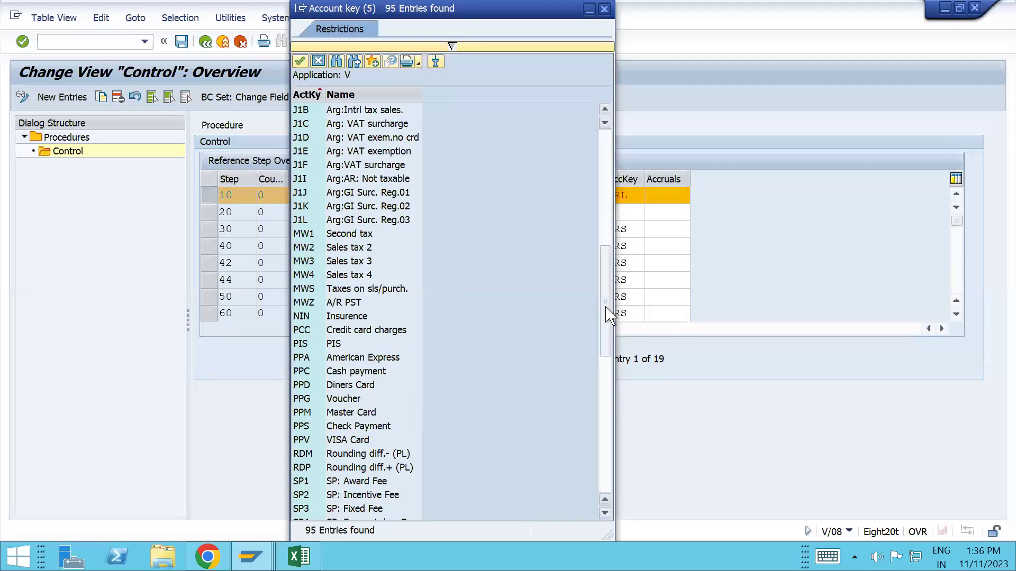
left_click(301, 292)
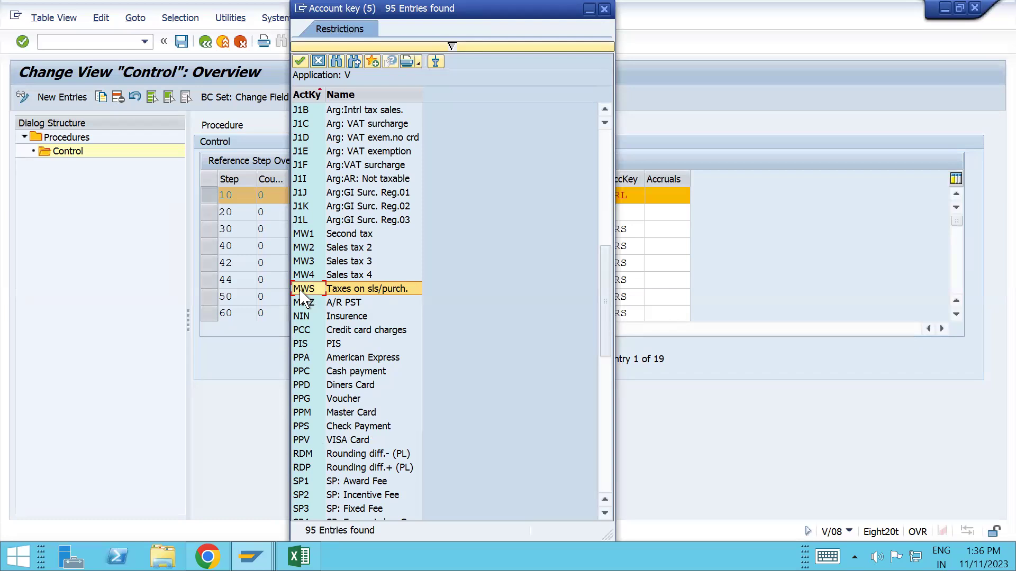
left_click(605, 9)
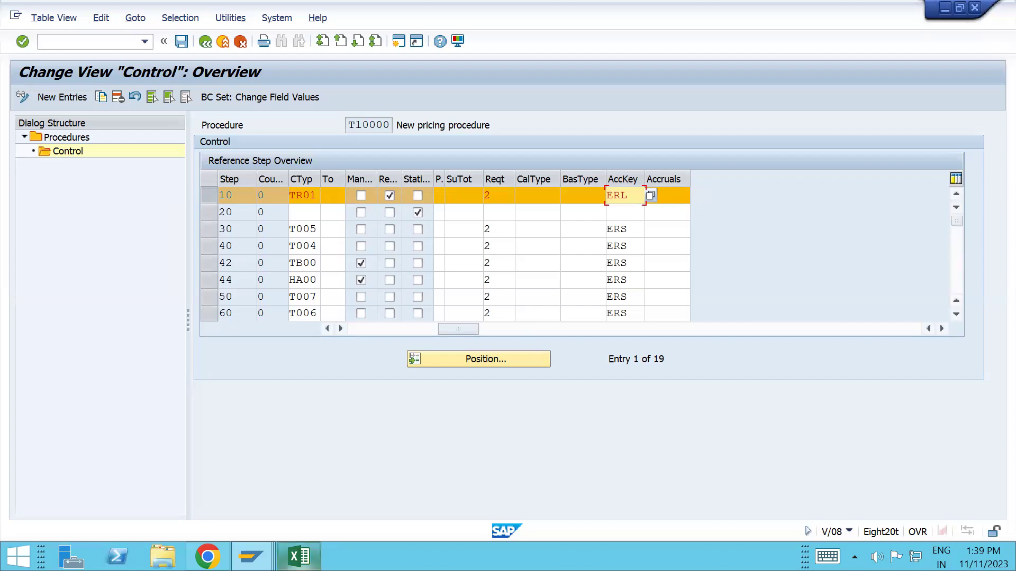
In cell T3 of Excel's Pricing sheet, start a note: "Is a provisinal account which will help to keep some money aside from".
mouse_move(299, 557)
left_click(299, 476)
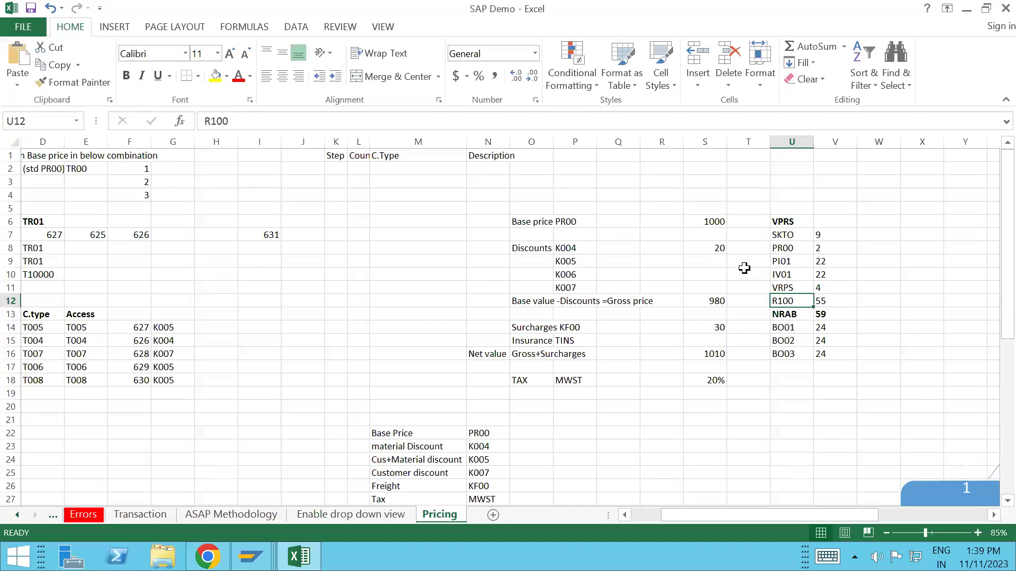
left_click(758, 185)
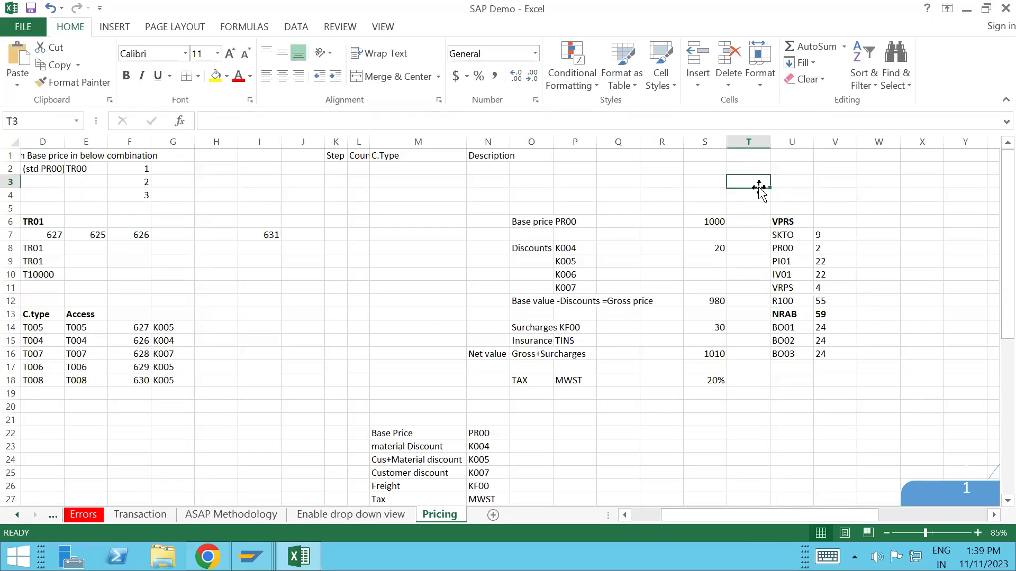
type("Is")
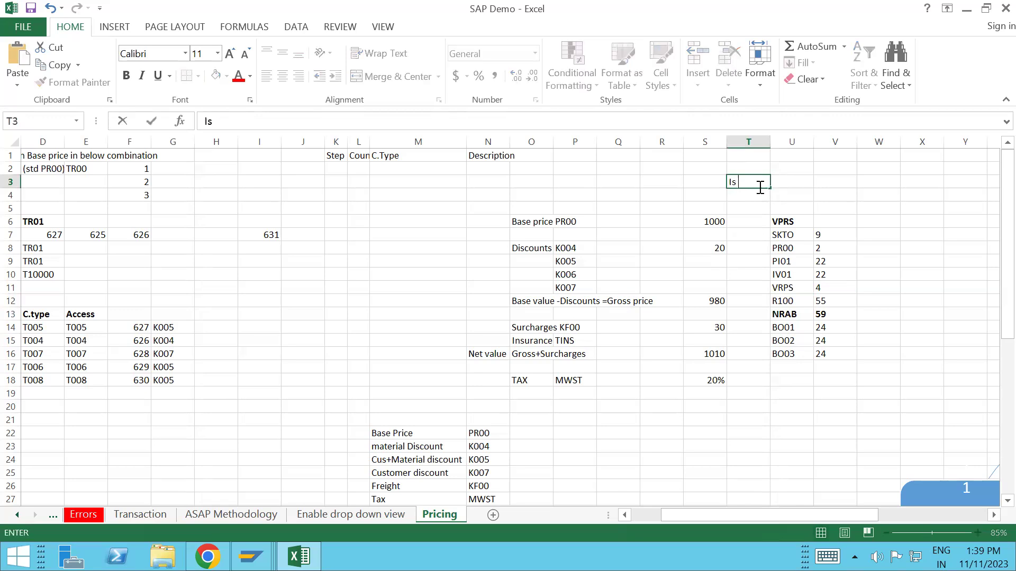
type(" a provisinal account ")
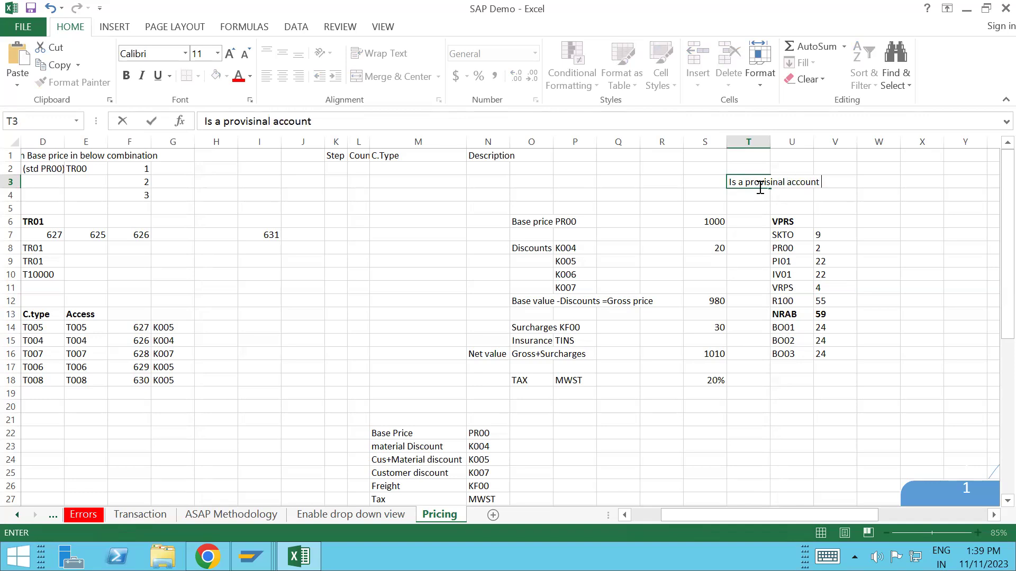
type("which will help to")
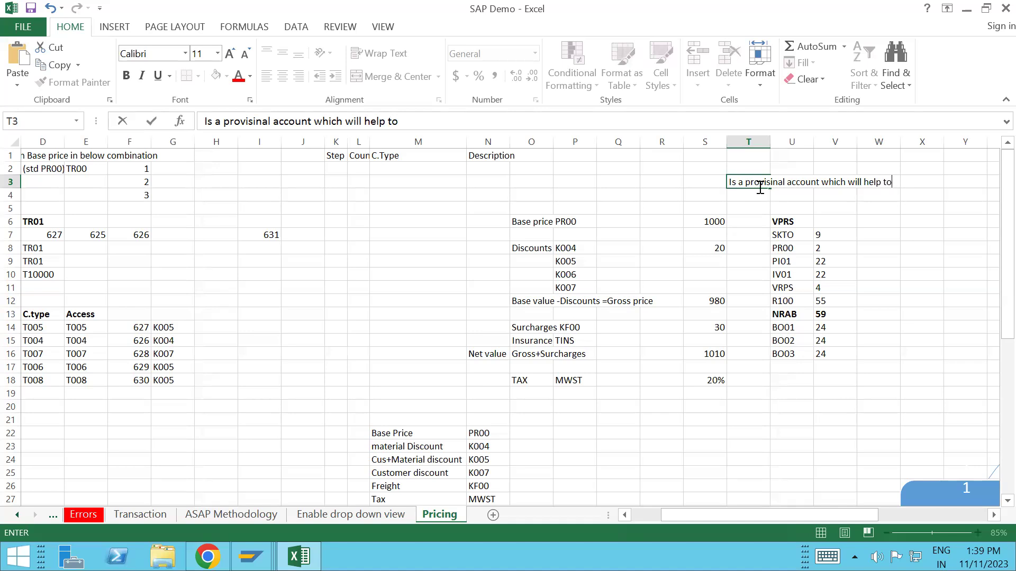
type(" keep some mo")
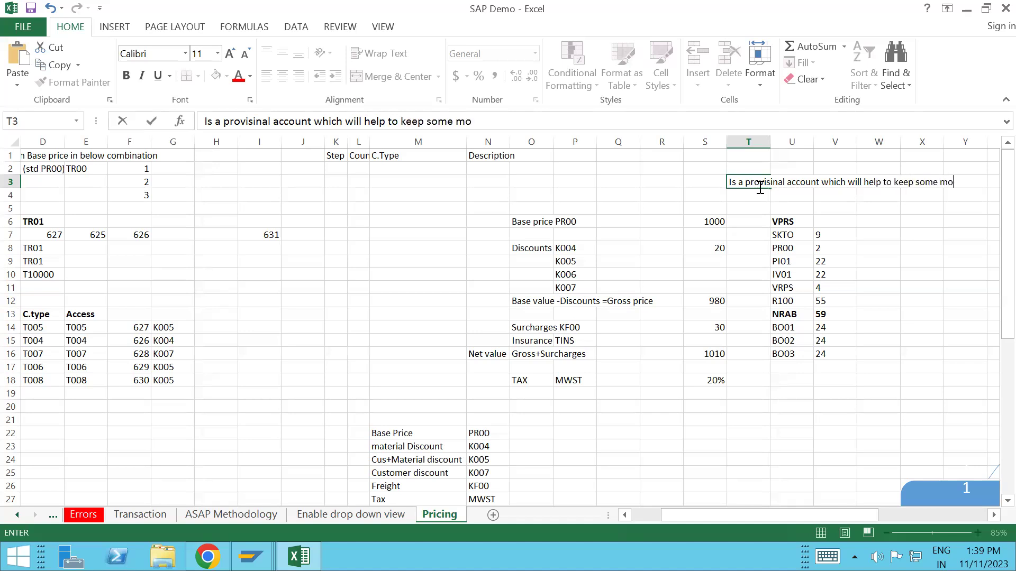
type("ney aside from")
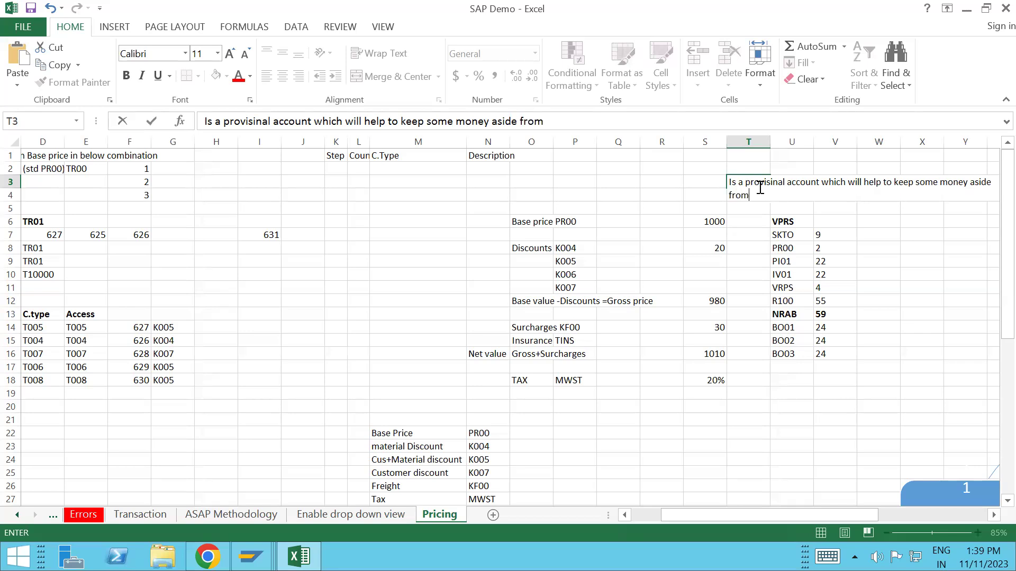
Complete the T3 note with "each transaction to meet the future requirements of rebate settlements", separating "from" and "each" with a space.
type("each transaction ")
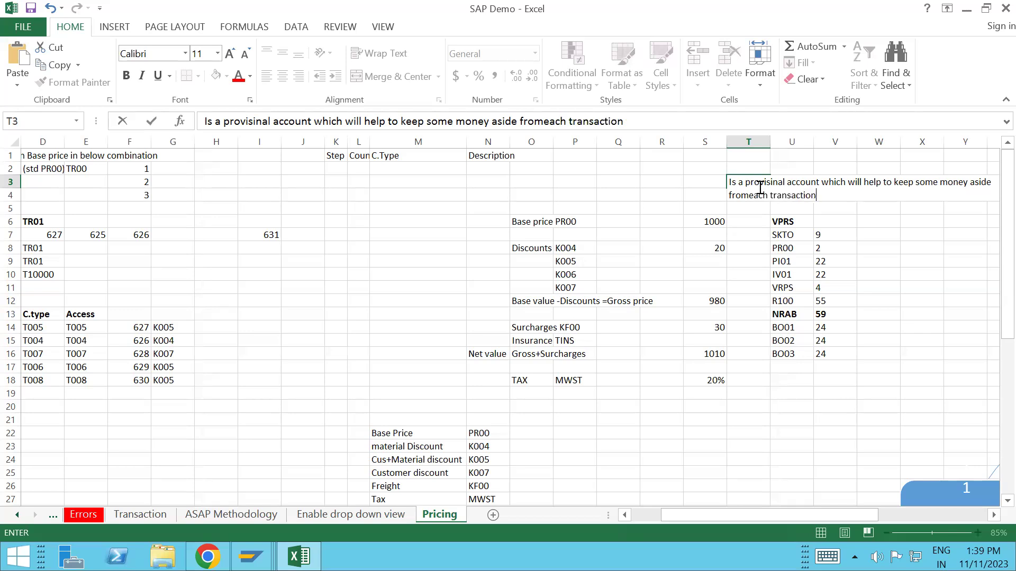
type("to meet the future ")
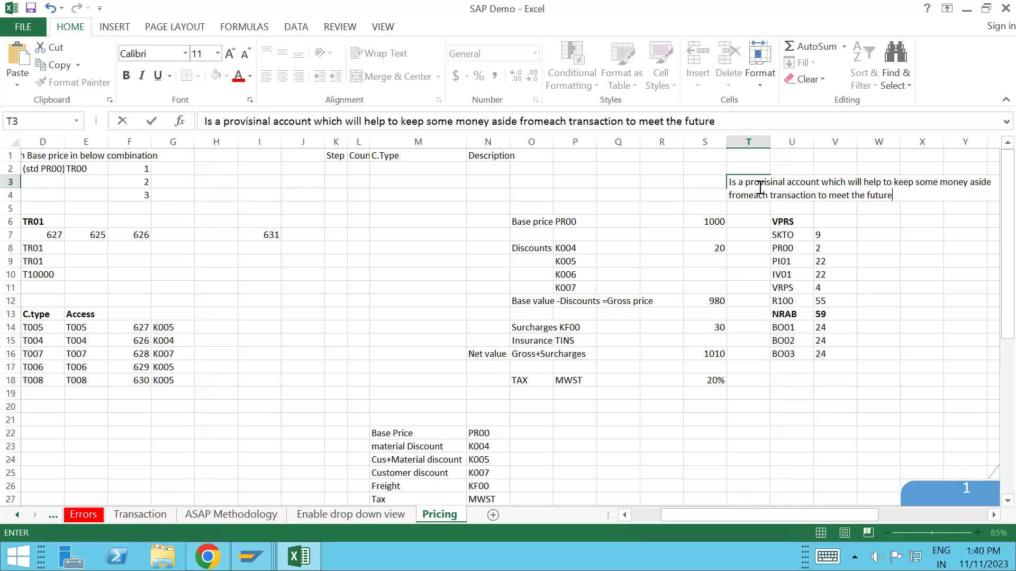
type("requirements")
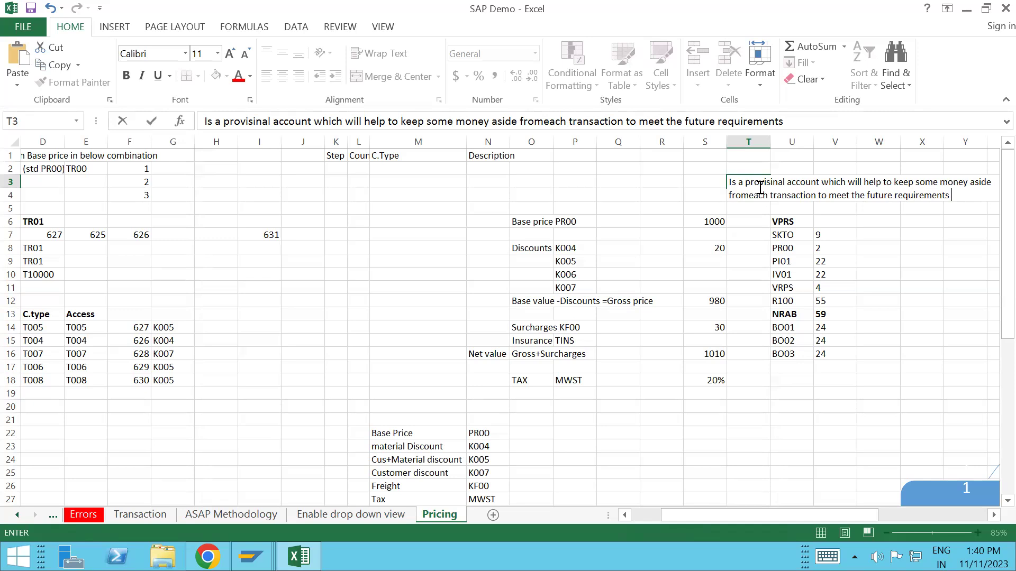
type("of rebate se")
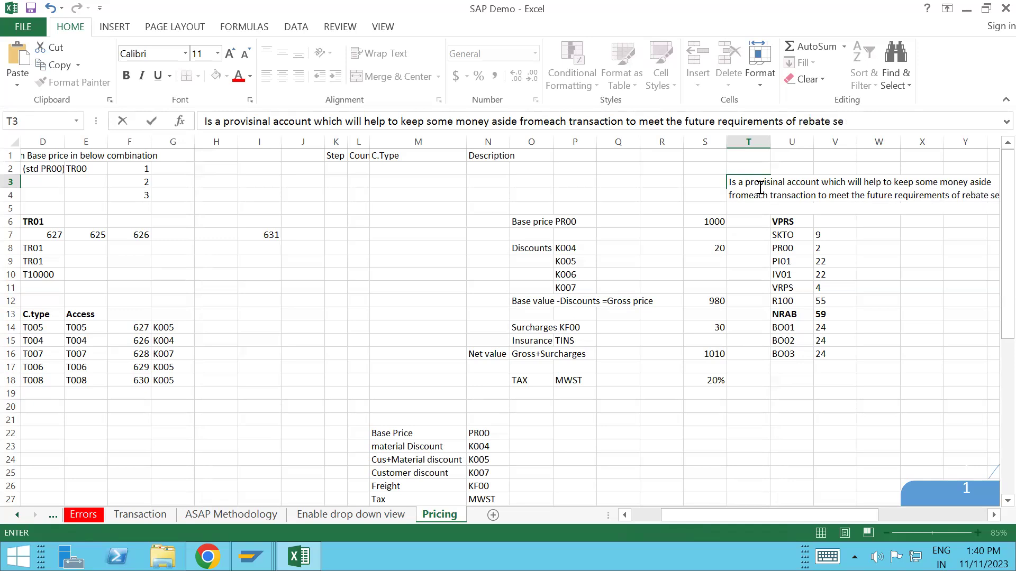
type("ttlements")
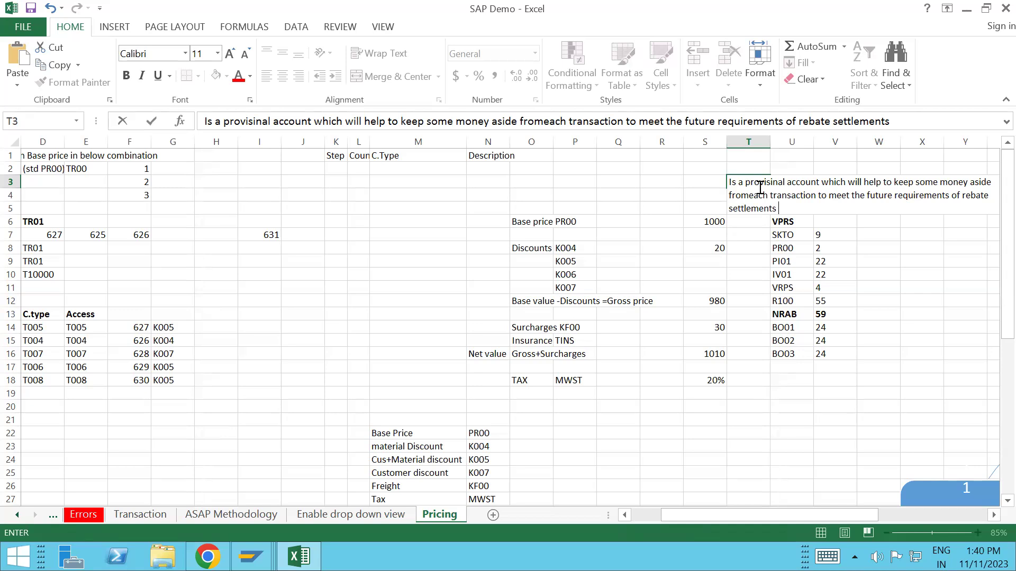
left_click(750, 194)
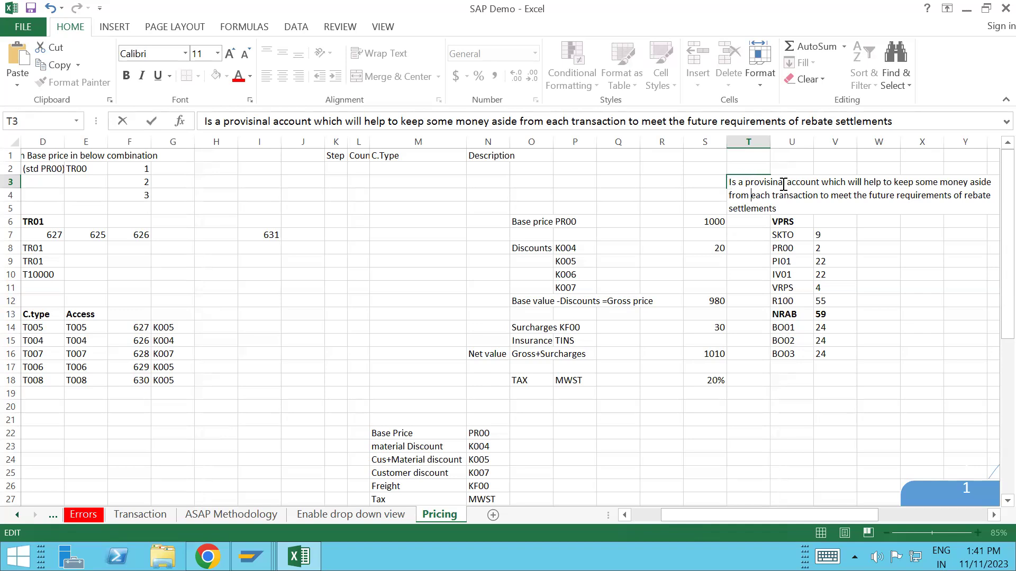
Select and delete the whole note text in cell T3, and switch back to the SAP control overview of T10000.
mouse_move(730, 183)
left_mouse_down()
mouse_move(791, 206)
mouse_move(729, 193)
mouse_move(726, 182)
left_mouse_up()
left_click(791, 206)
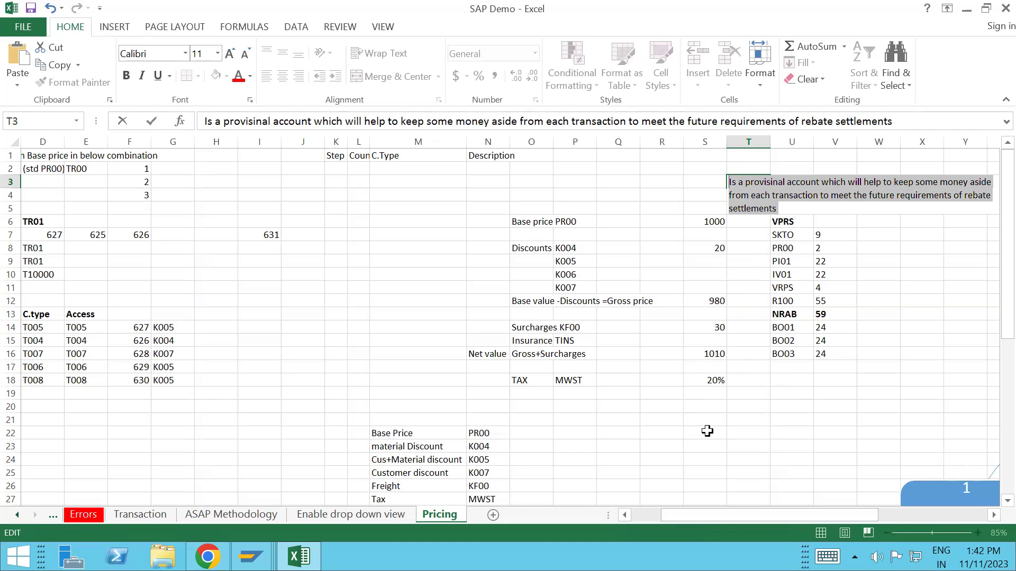
left_click(786, 211)
left_click_drag(786, 210, 728, 185)
left_click_drag(730, 179, 783, 209)
key("BackSpace")
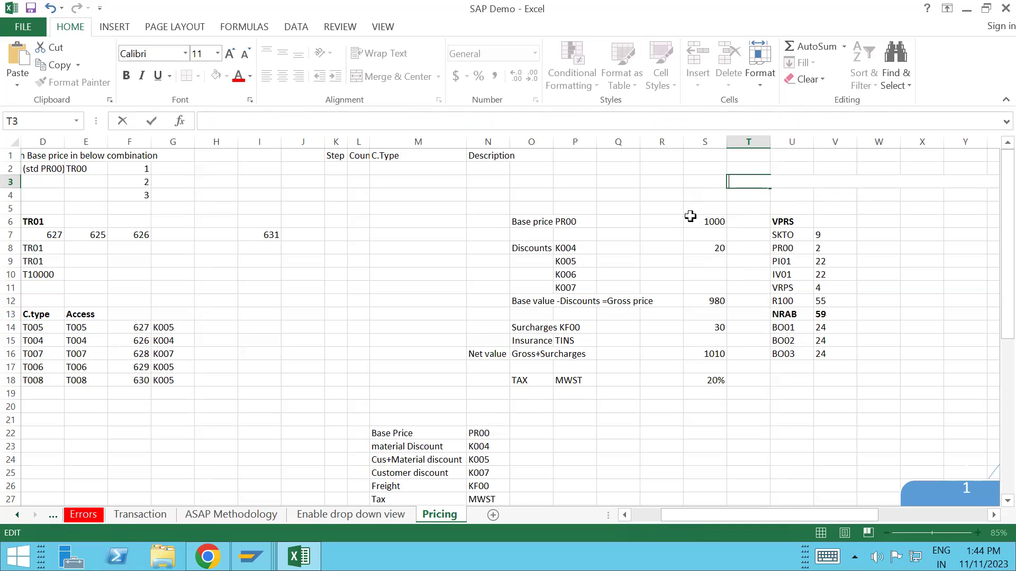
key("alt+Tab")
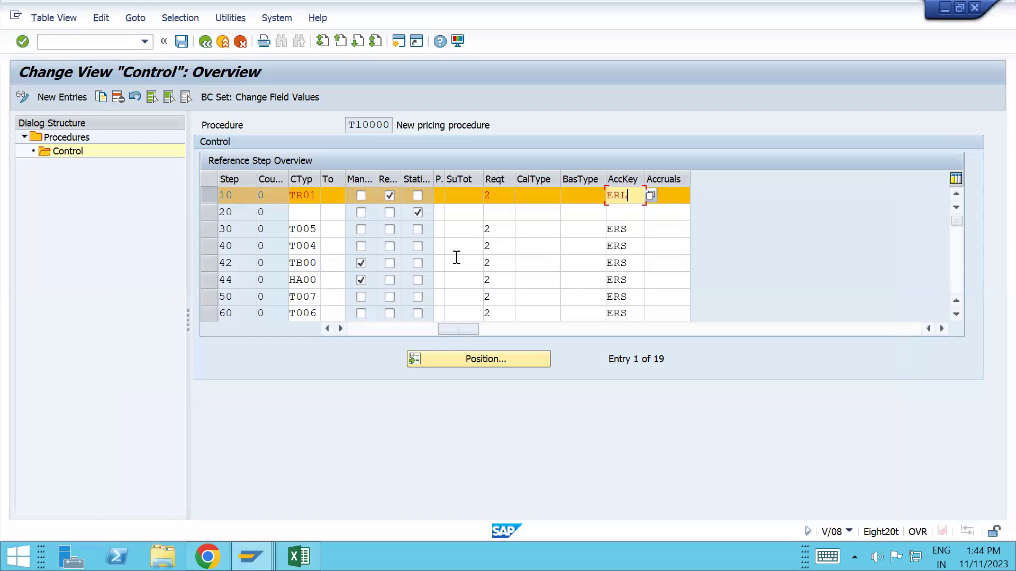
Bring T10000's step descriptions into view, switch to the item category session, and open the condition types overview with transaction V/06.
left_click(415, 330)
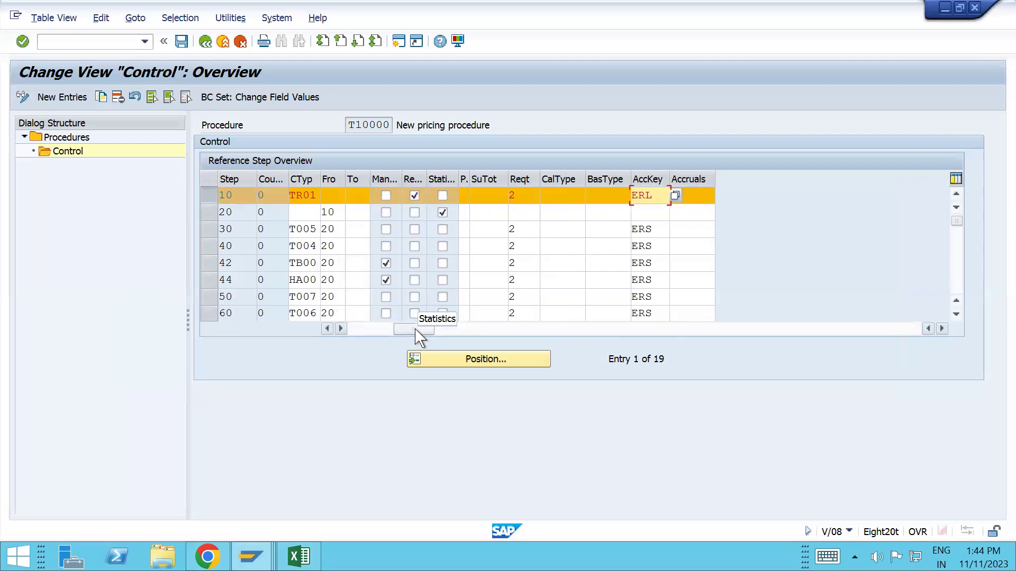
left_click(385, 332)
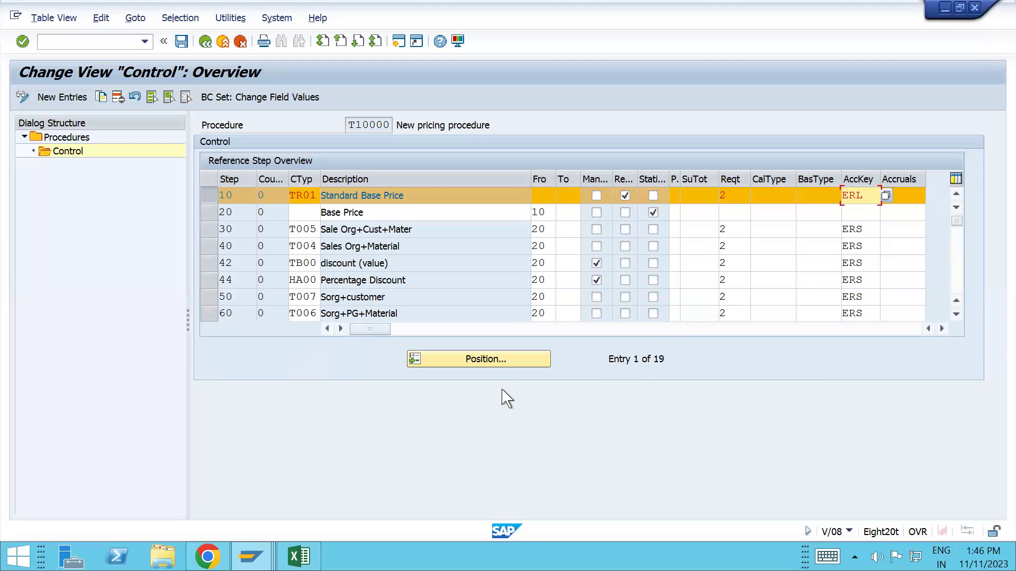
mouse_move(252, 557)
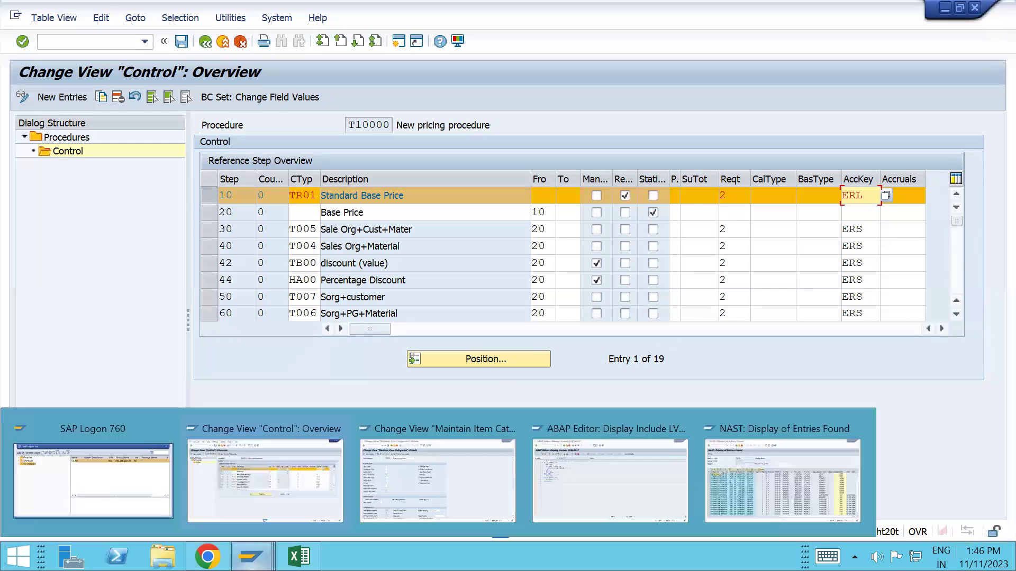
left_click(420, 482)
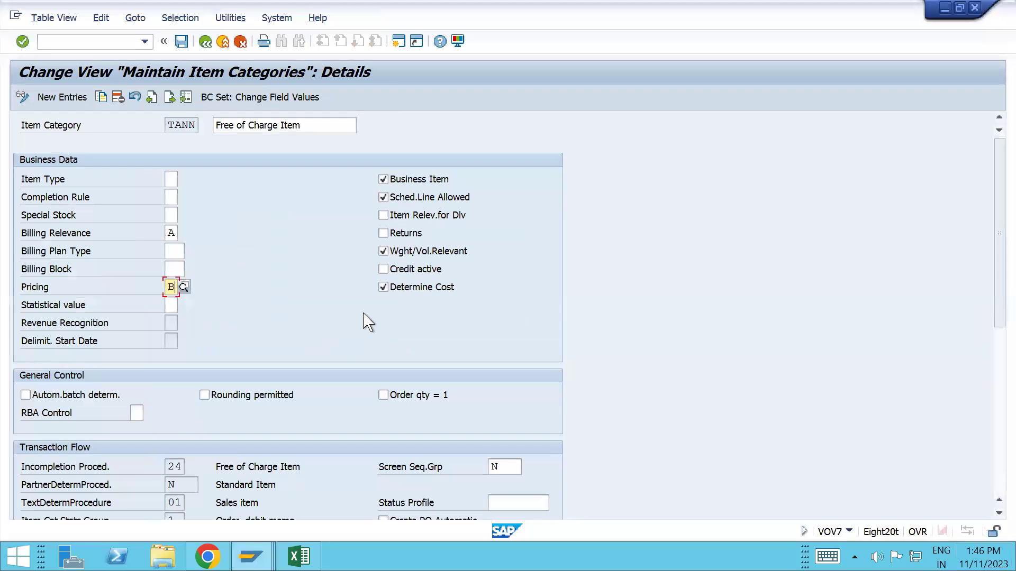
left_click(91, 47)
type("/nvov8")
key("Return")
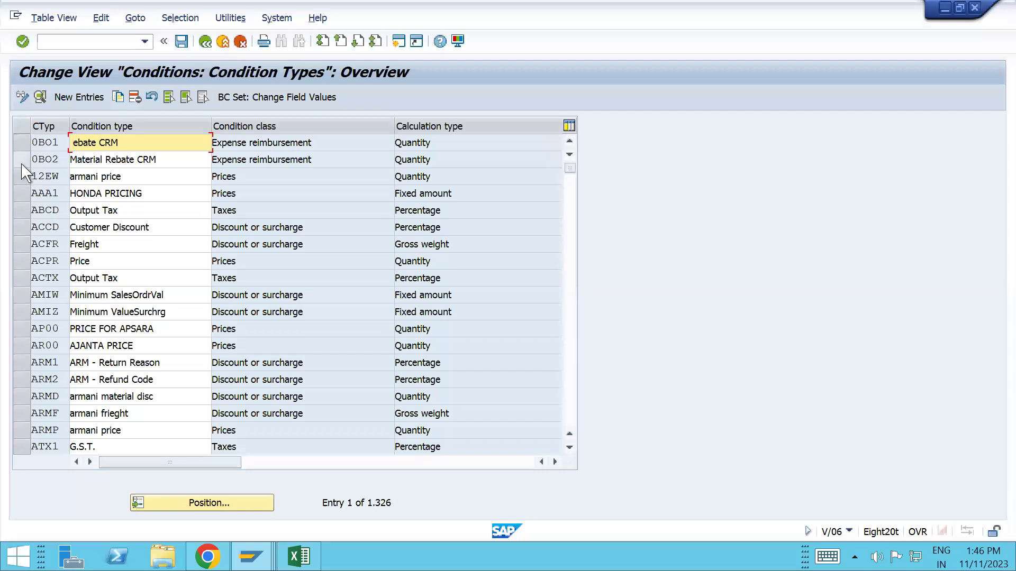
Open the details of condition type 0BO2 (Material Rebate CRM) and examine its control data, scales, rebate and text determination settings.
left_click(22, 159)
left_click(40, 98)
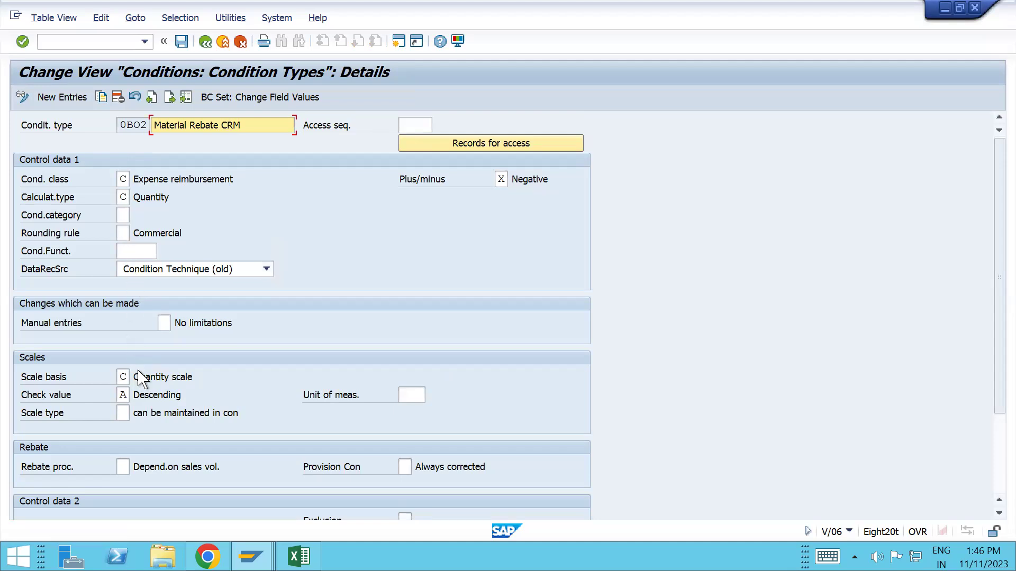
scroll(157, 476, "down", 2)
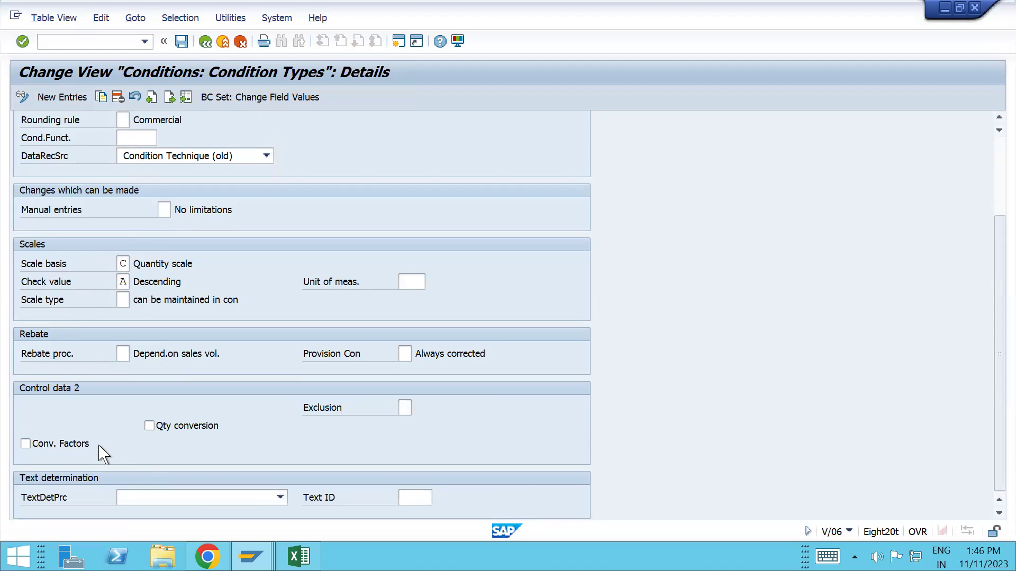
scroll(434, 424, "up", 2)
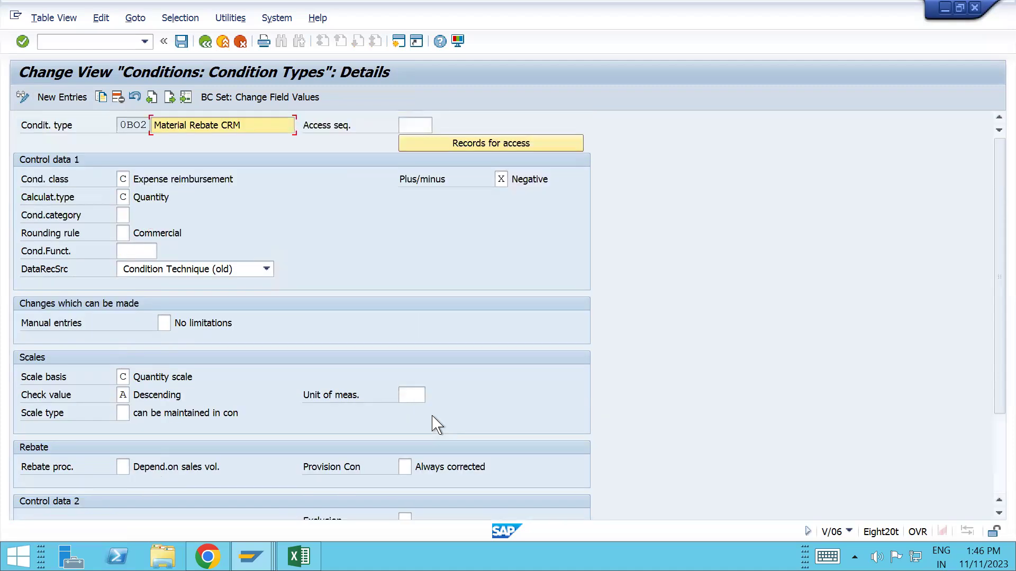
scroll(434, 423, "down", 2)
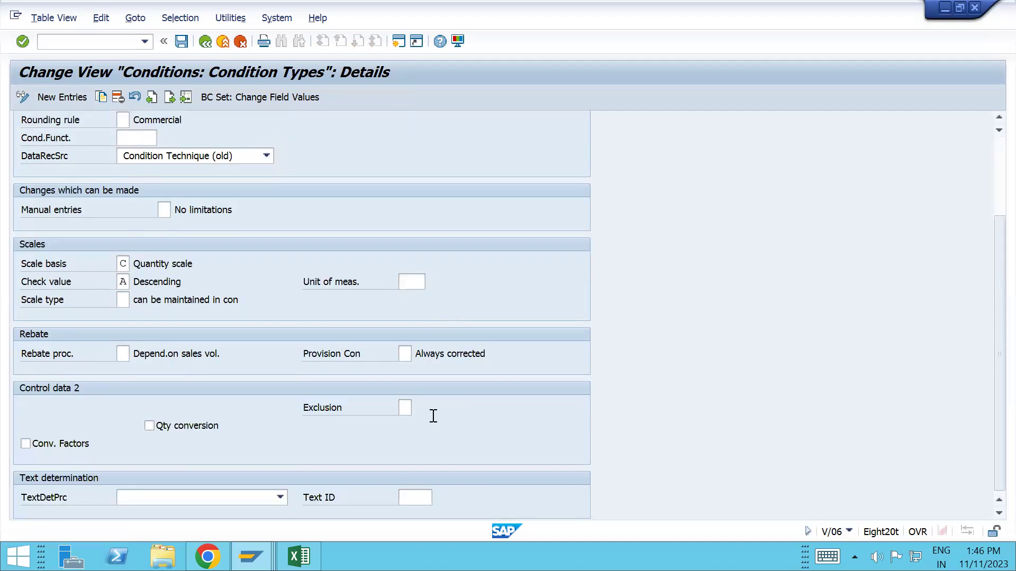
scroll(435, 422, "up", 3)
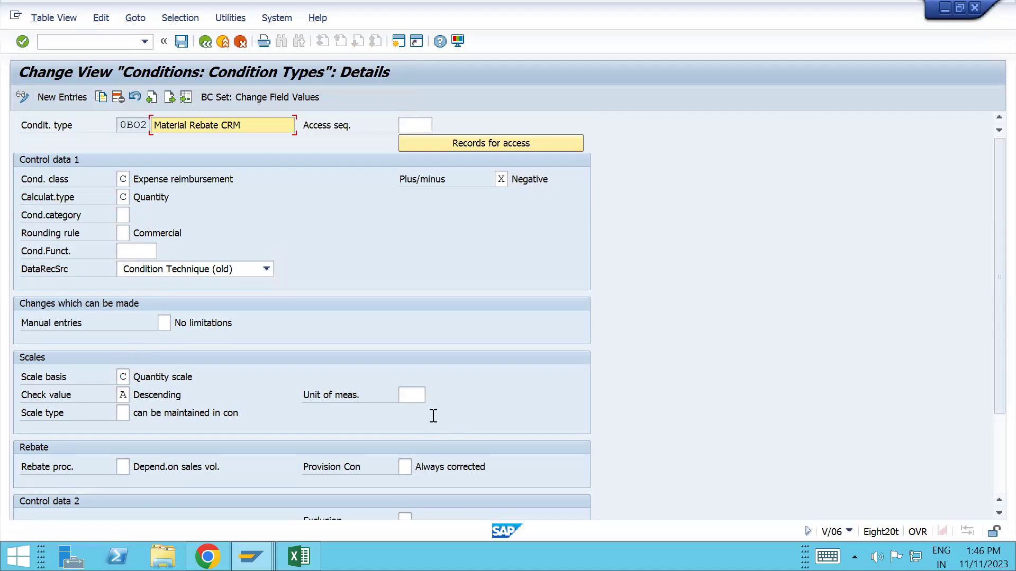
scroll(433, 416, "down", 3)
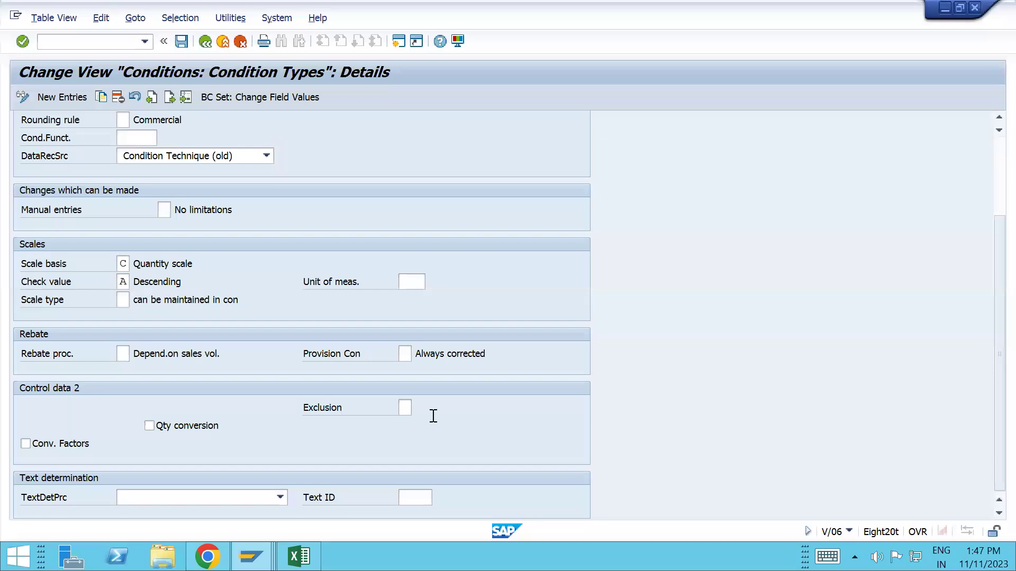
scroll(434, 421, "up", 3)
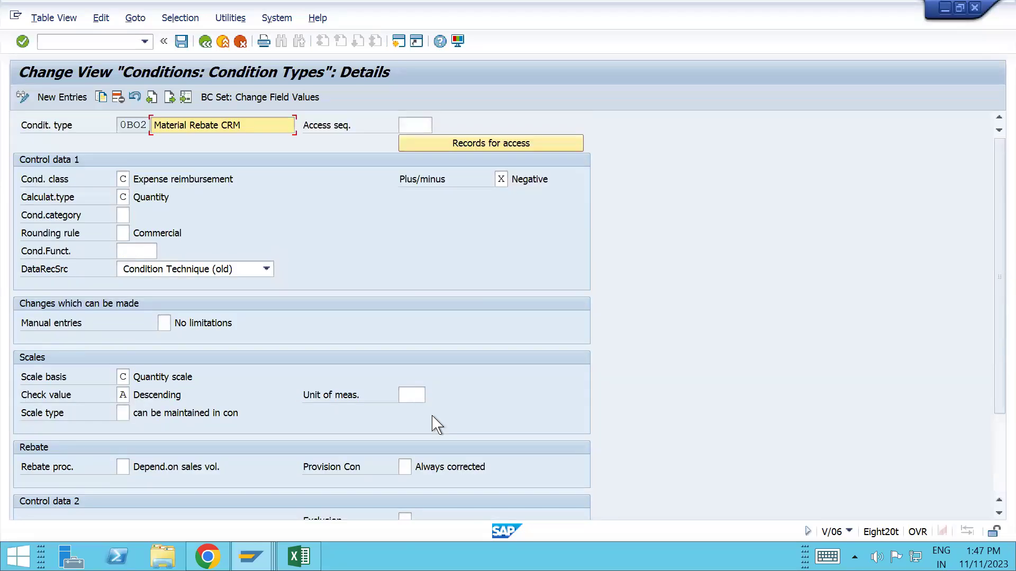
scroll(433, 423, "down", 3)
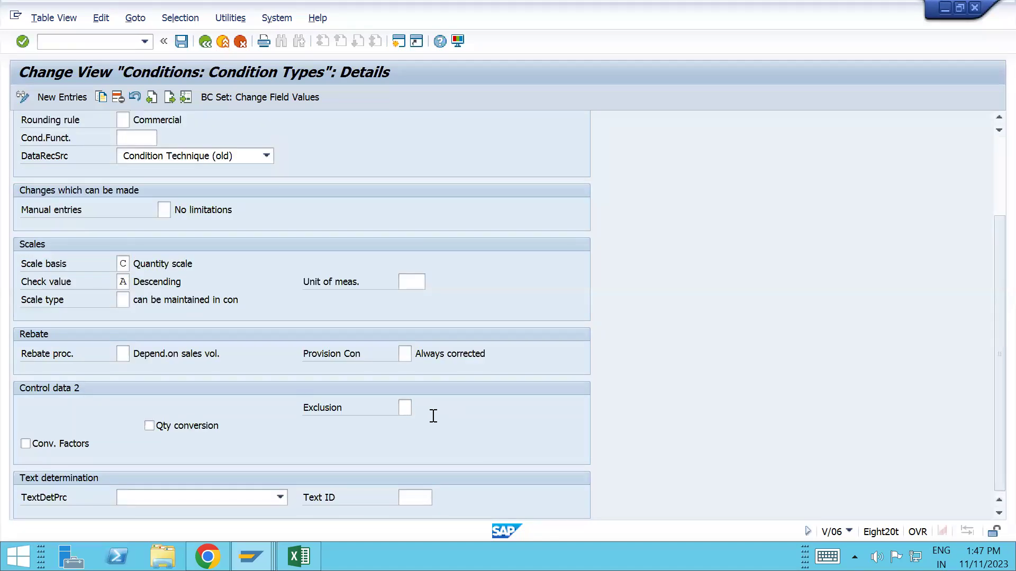
scroll(434, 421, "up", 3)
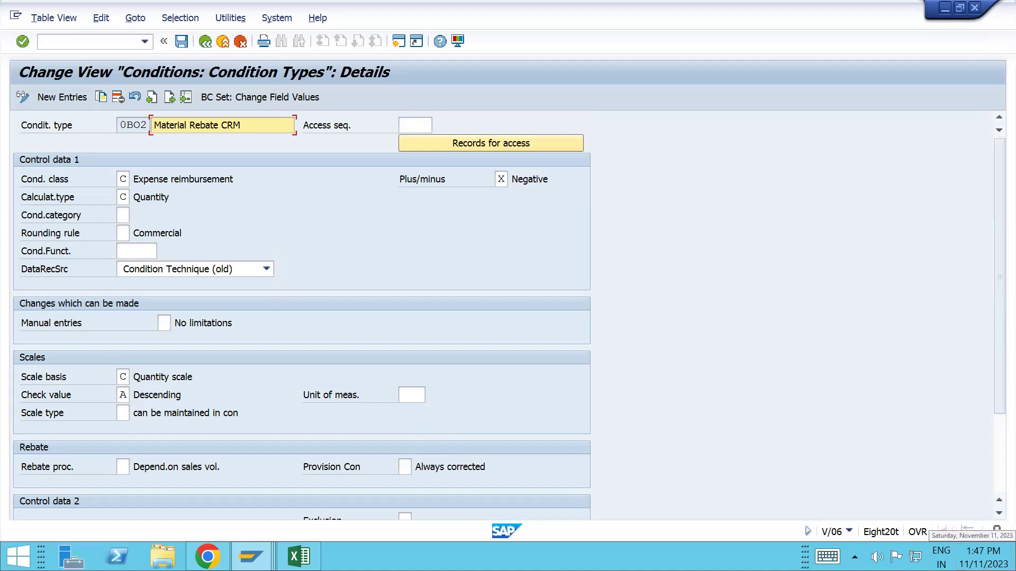
Check the current date and time in the system calendar and clock, and close it.
left_click(983, 557)
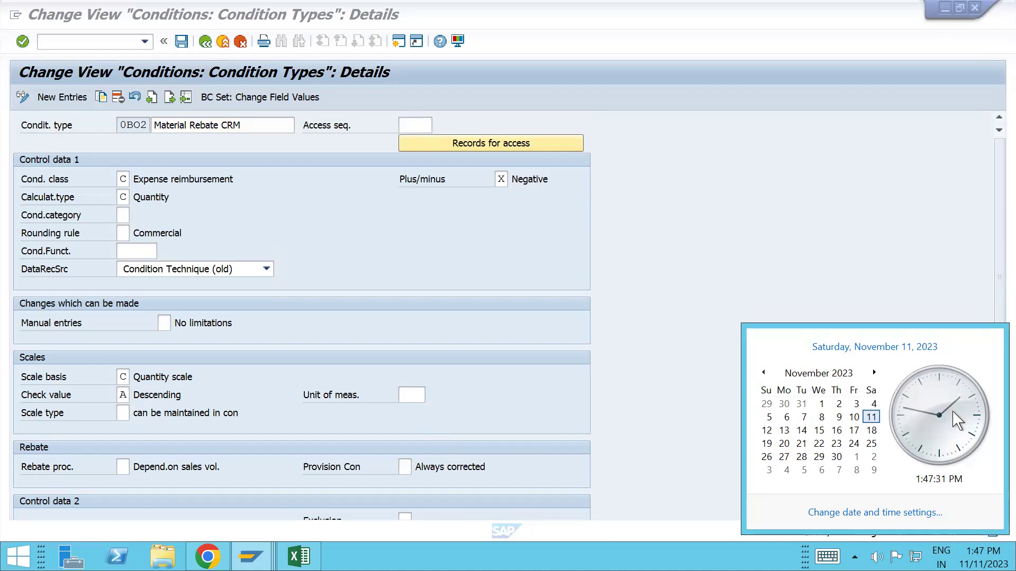
left_click(996, 537)
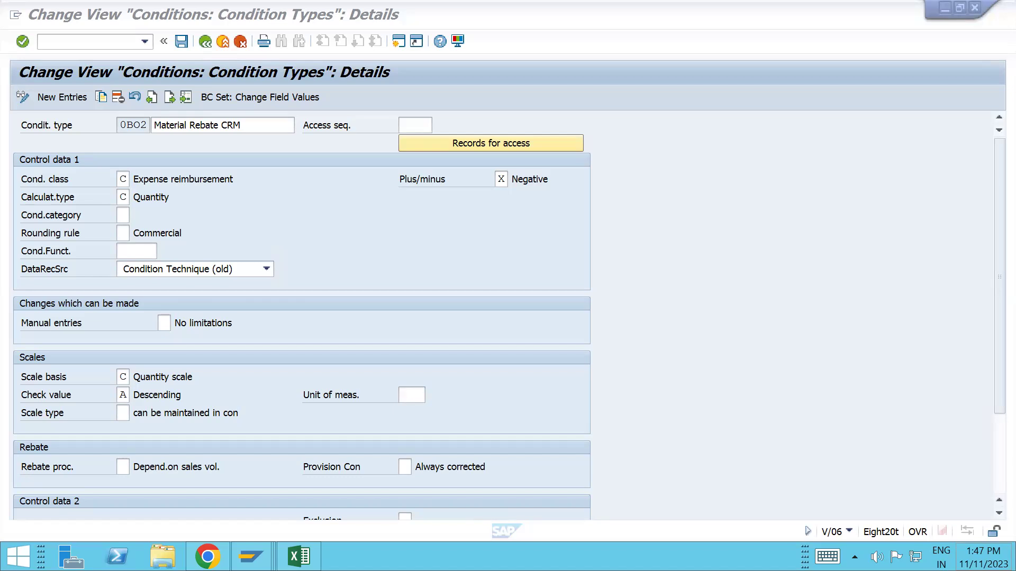
left_click(983, 558)
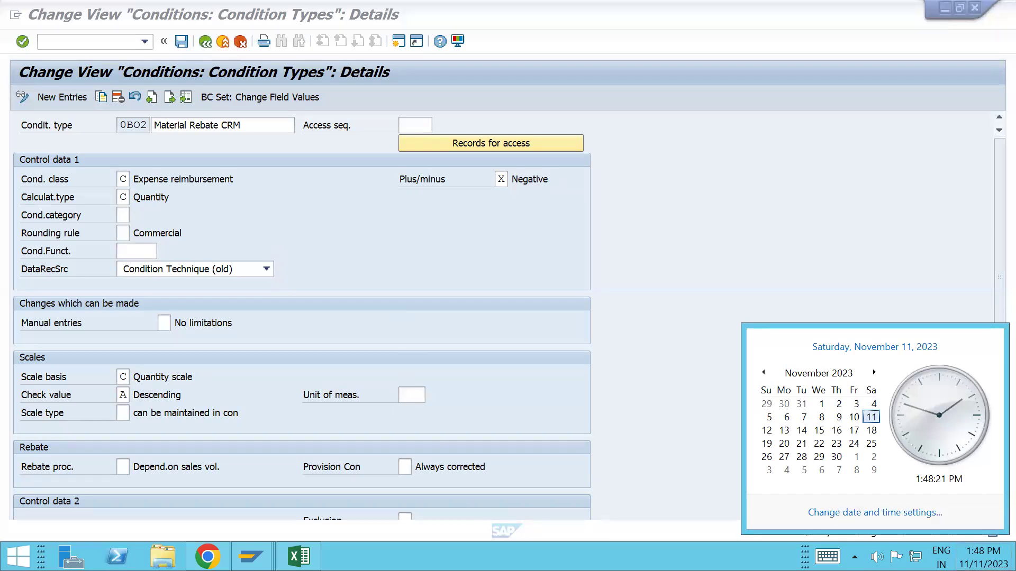
left_click(715, 414)
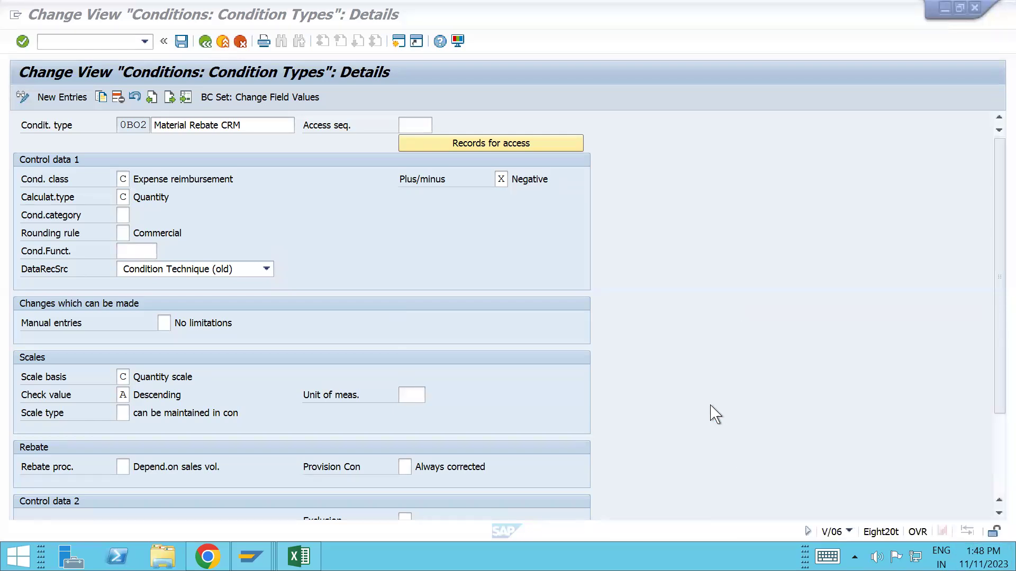